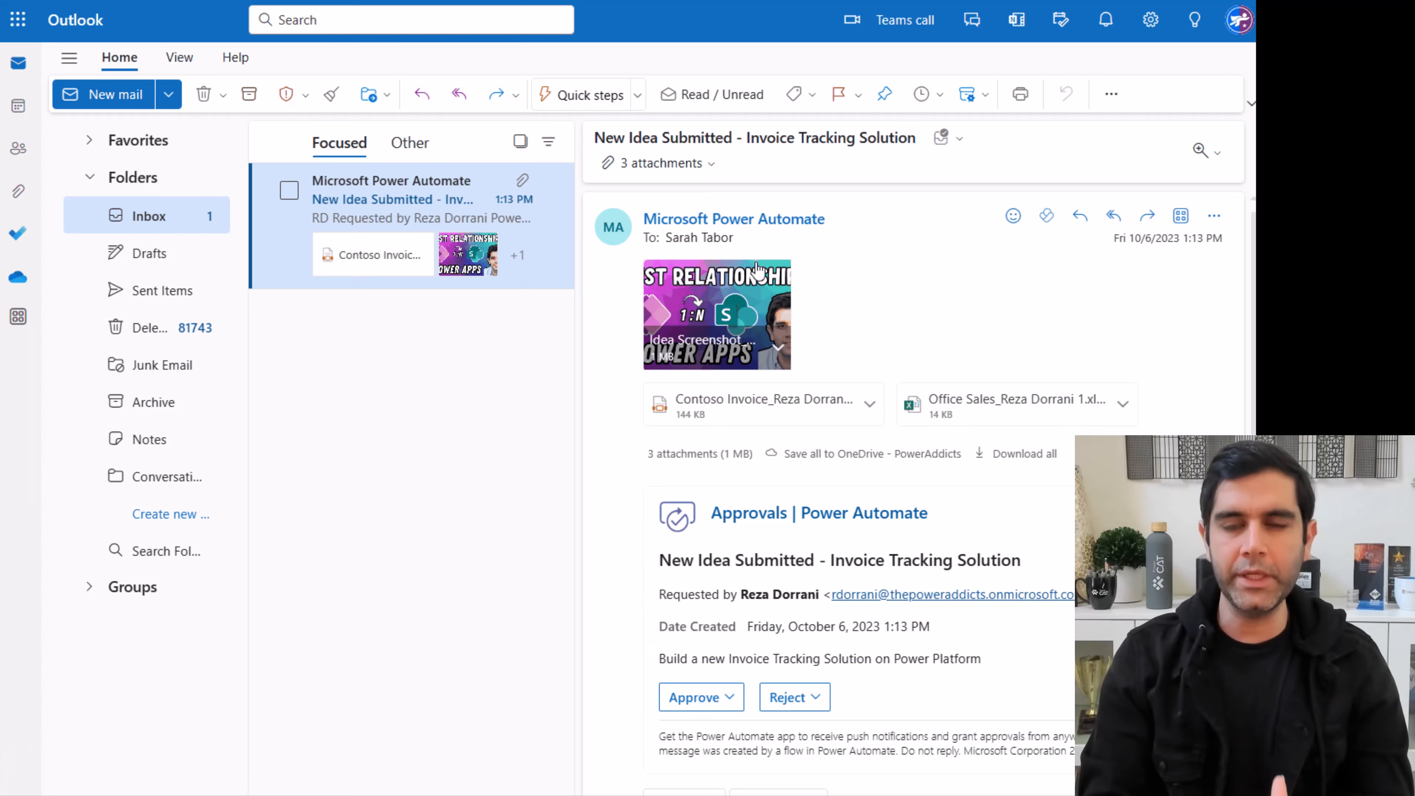
Step: Approve the Invoice Tracking Solution request with comment 'Great Idea!' and view its SharePoint item
scroll(949, 502, "down", 3)
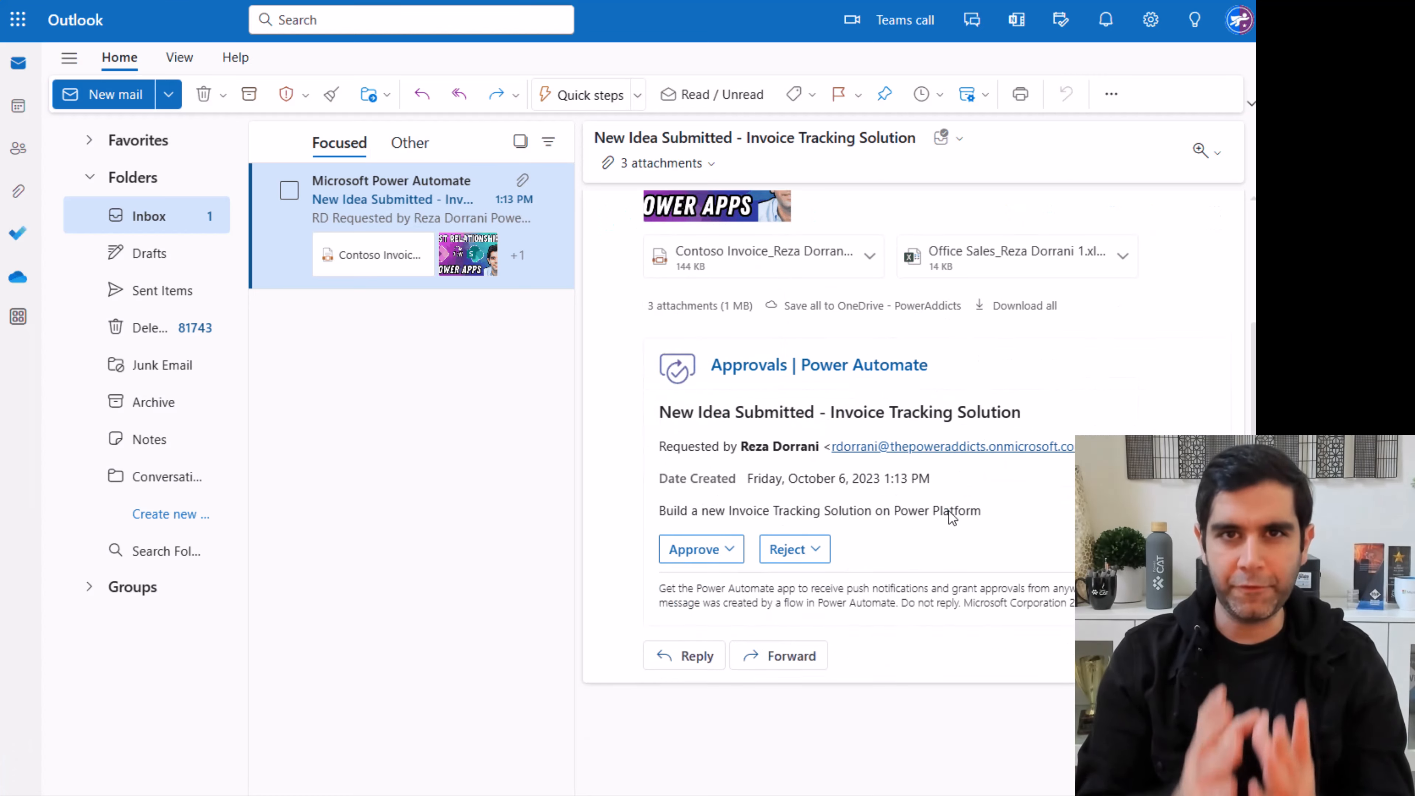
left_click(719, 540)
left_click(719, 478)
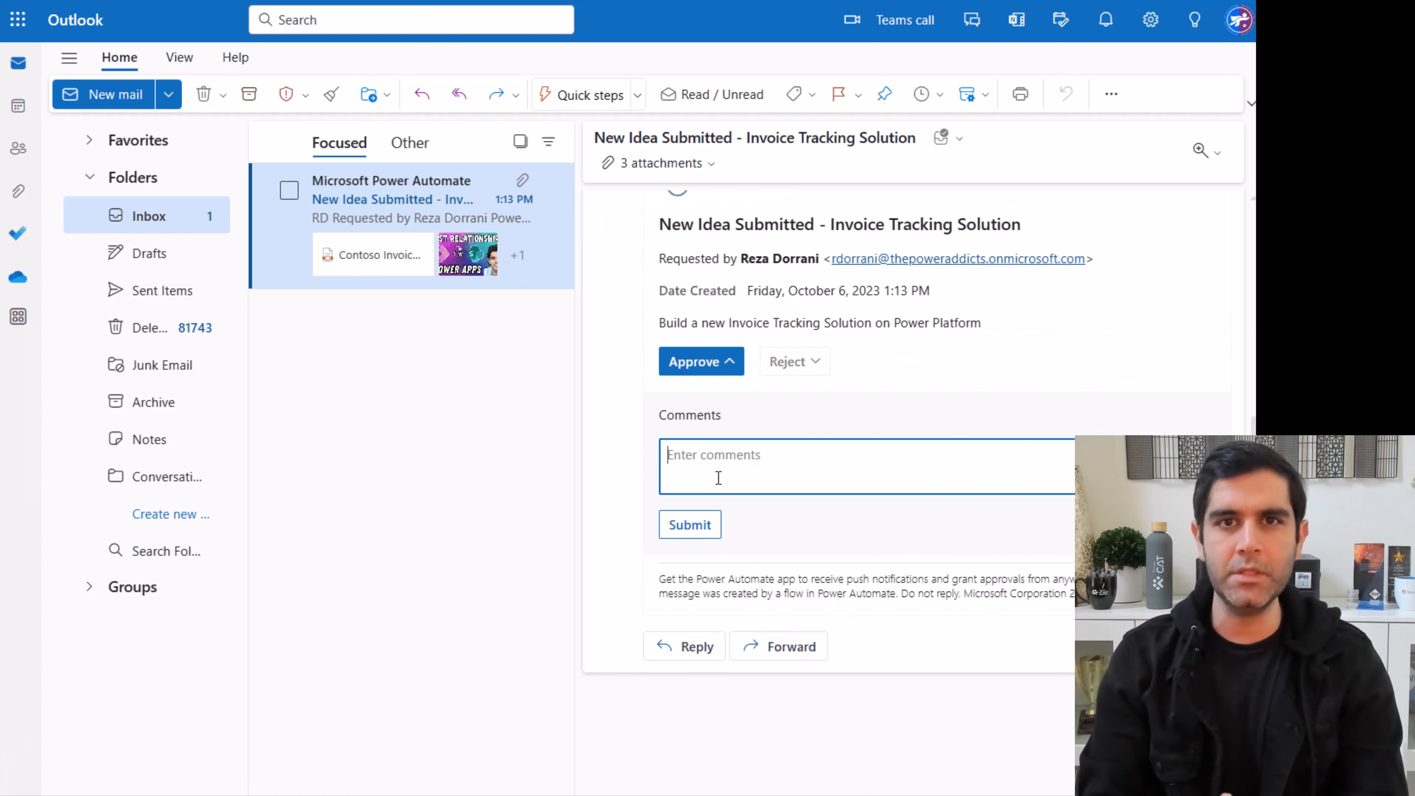
left_click(689, 530)
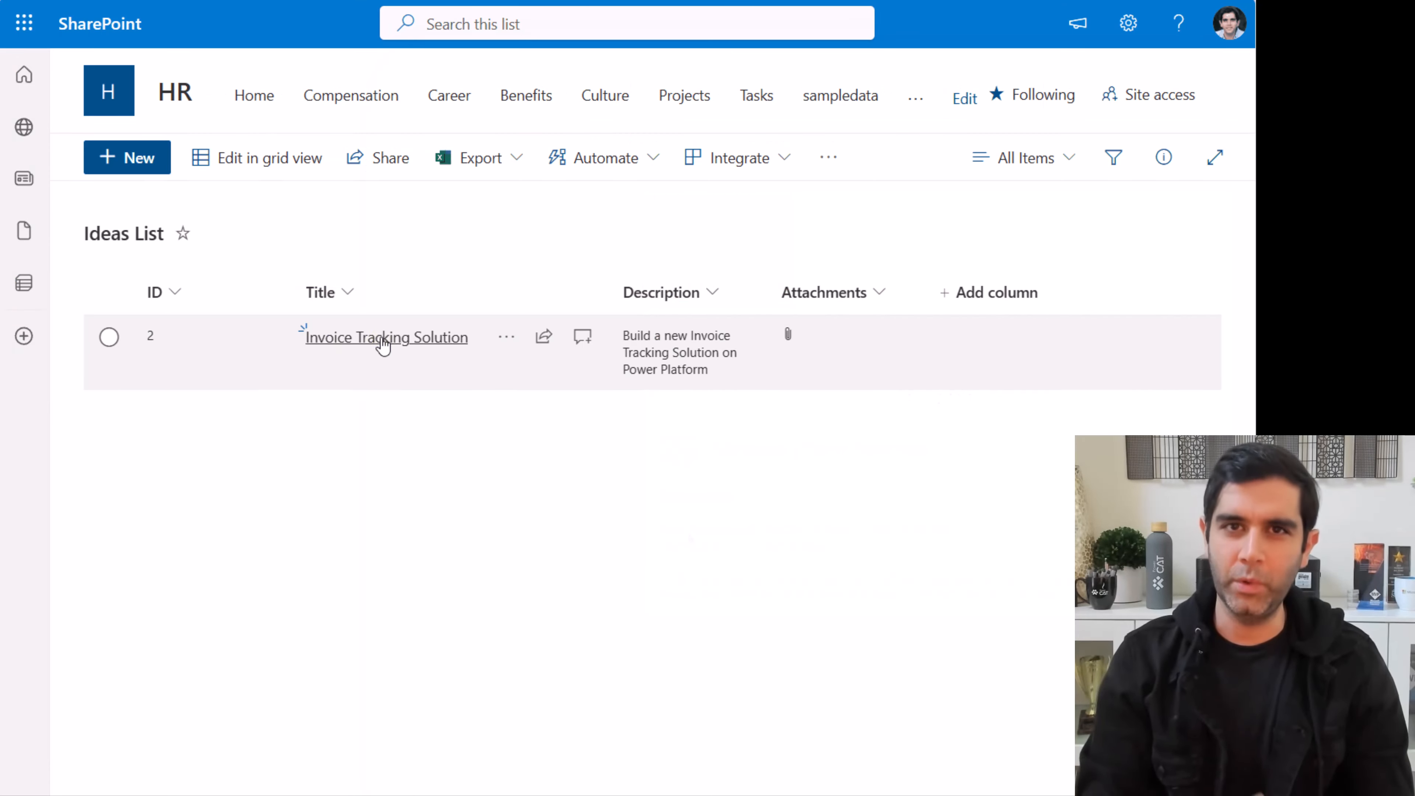
left_click(384, 338)
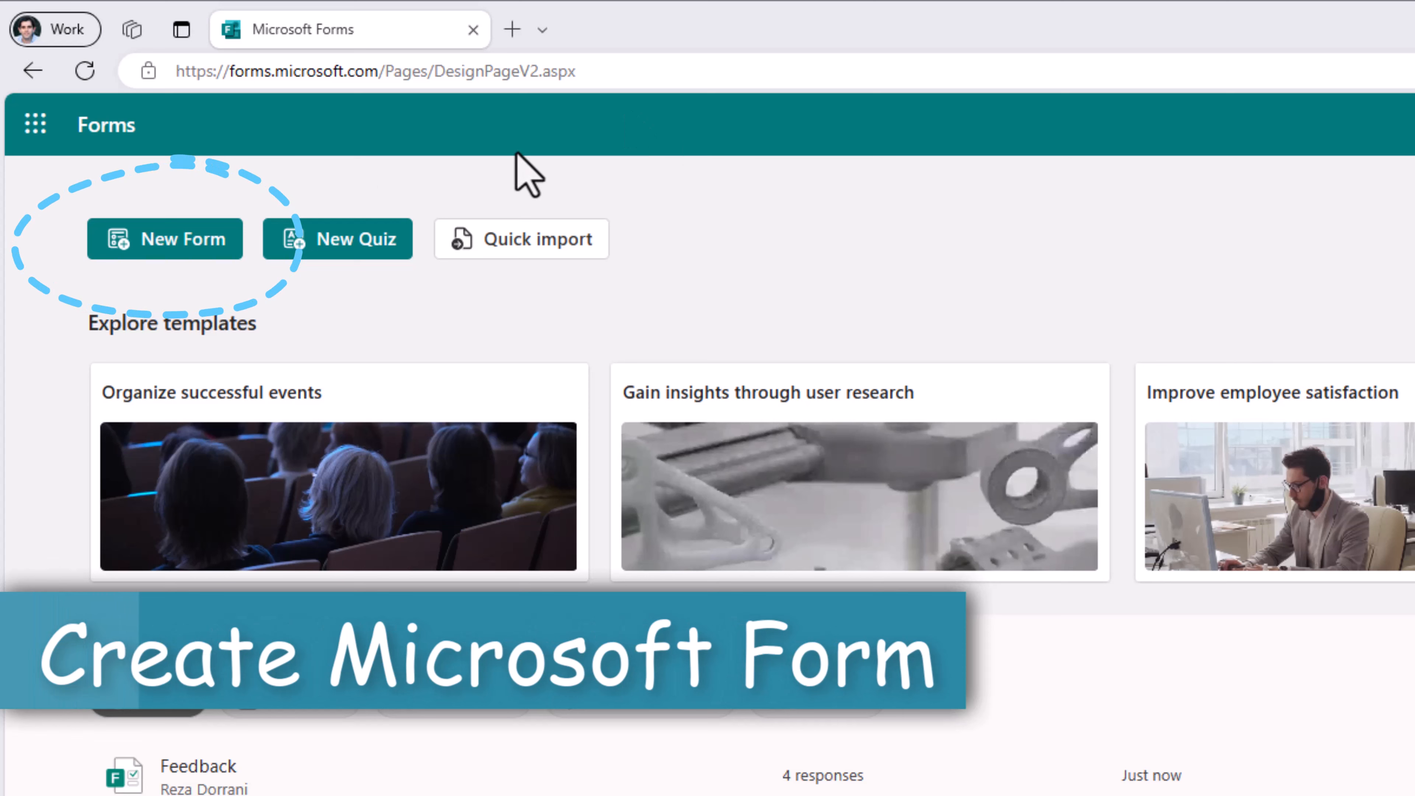
Step: Create a blank form titled 'Idea Submissions' with a required Idea Title text question
left_click(194, 252)
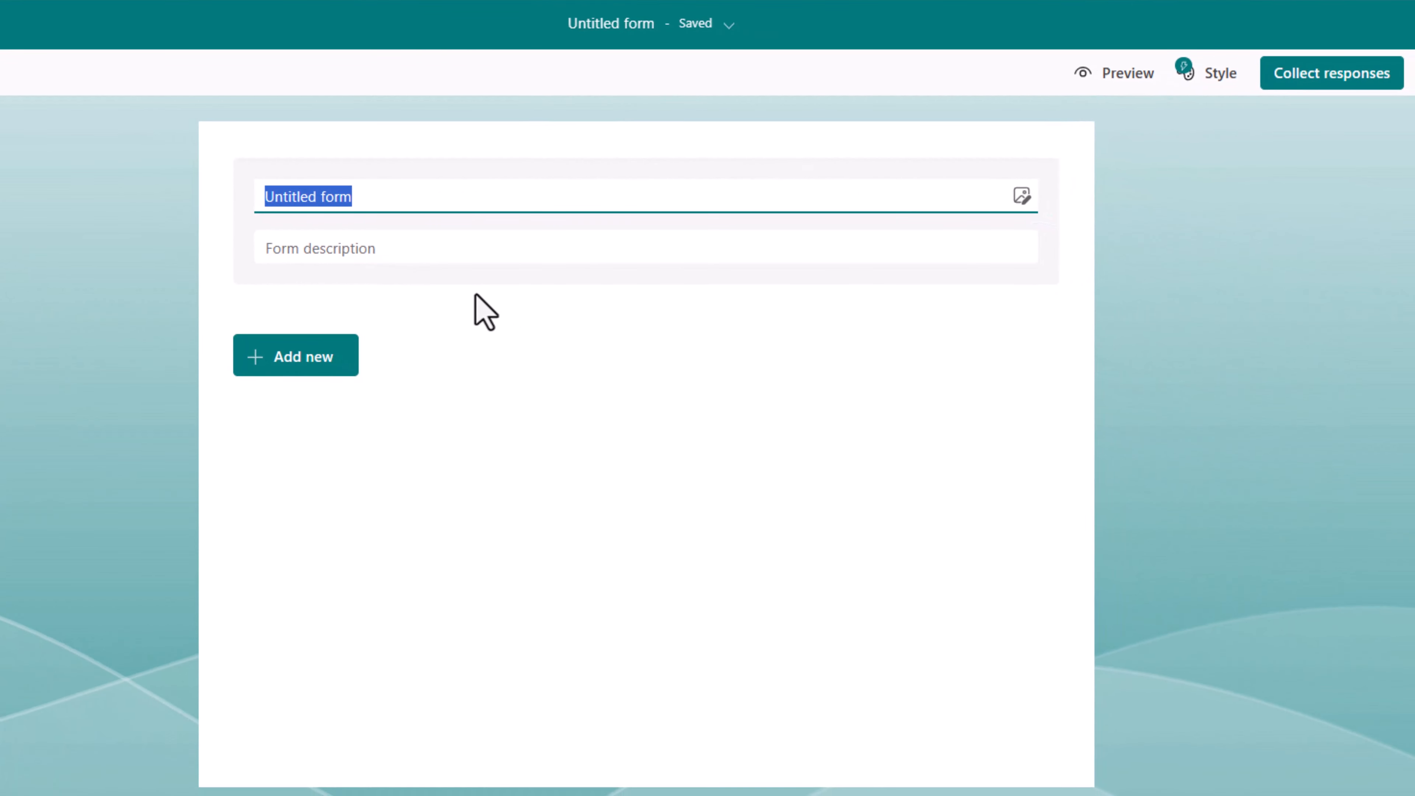
type("Idea Submissions")
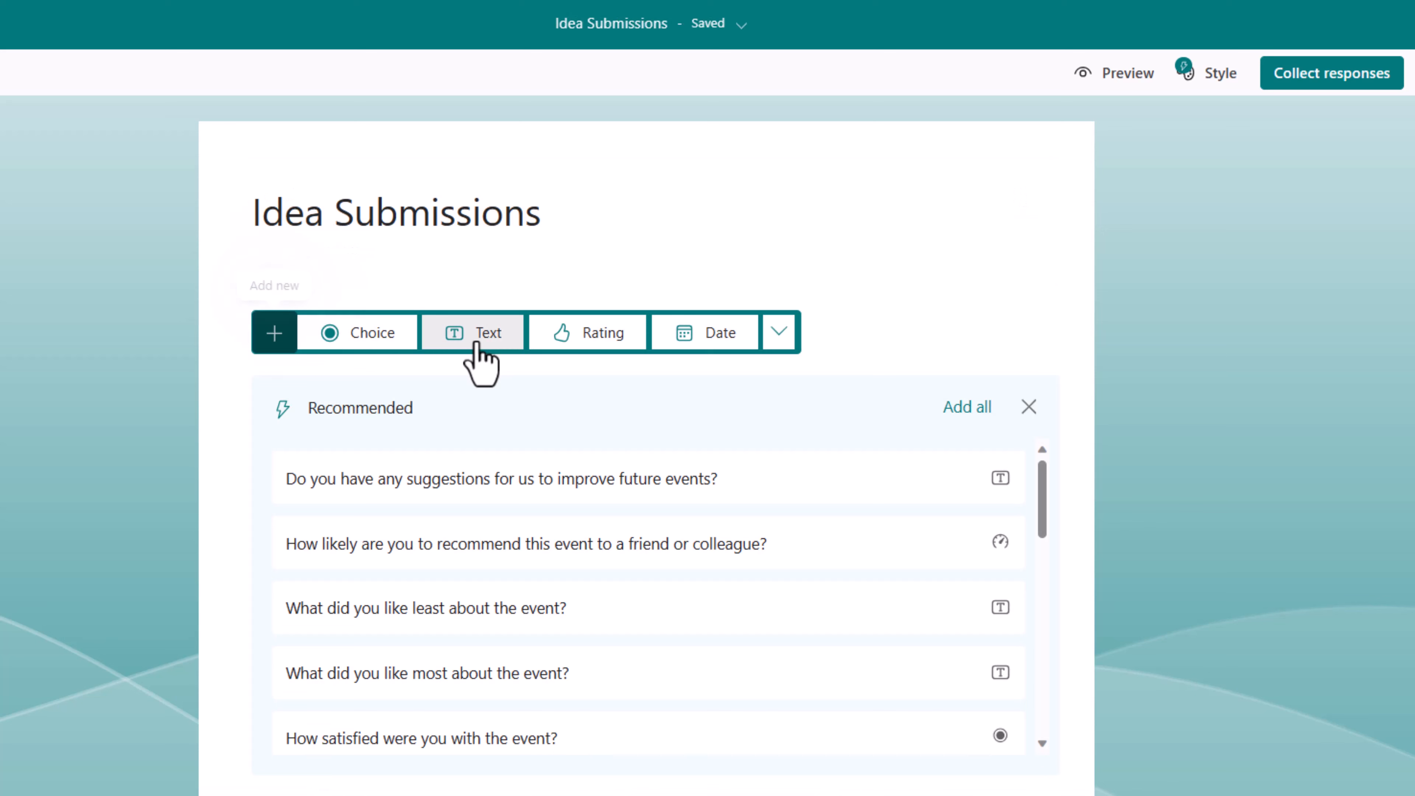
left_click(475, 340)
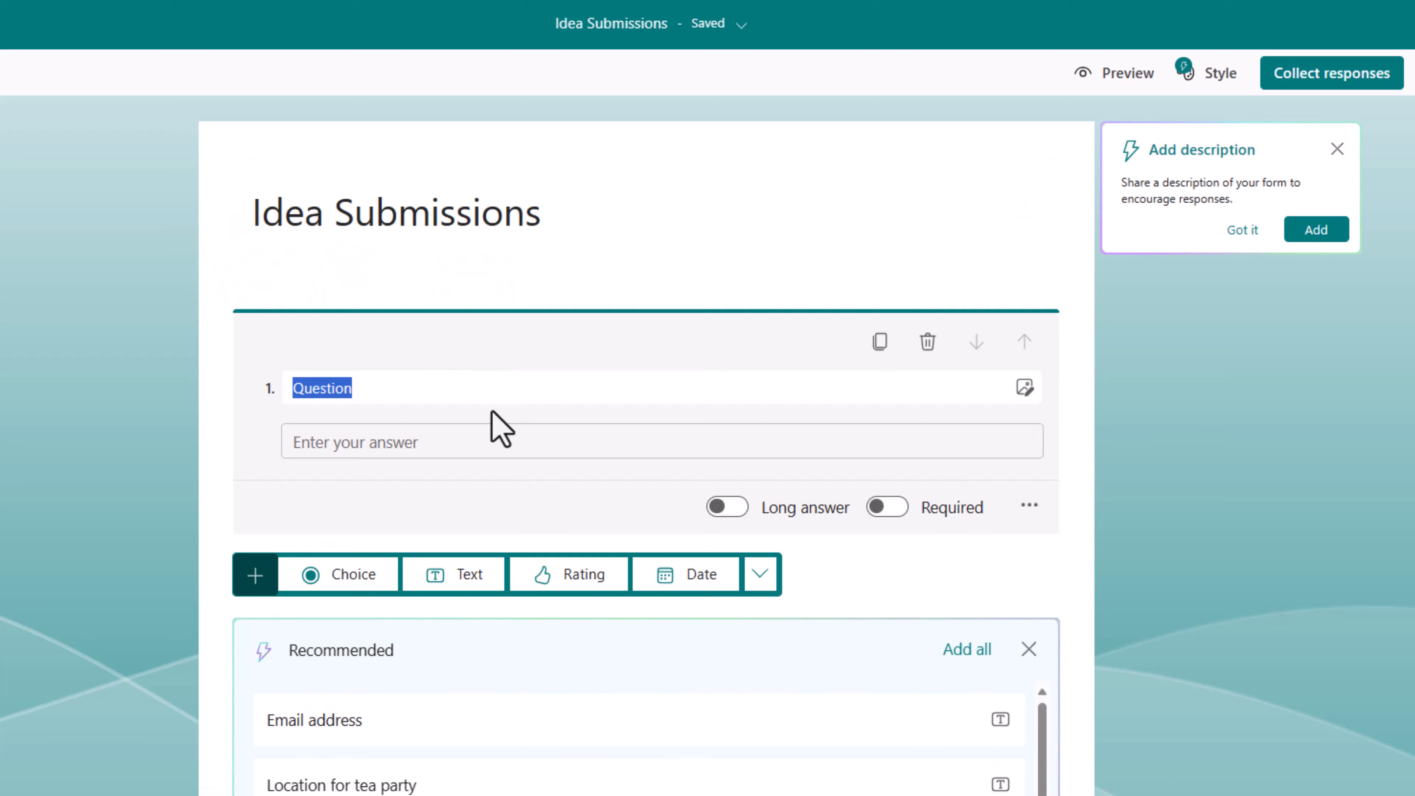
type("Idea Title")
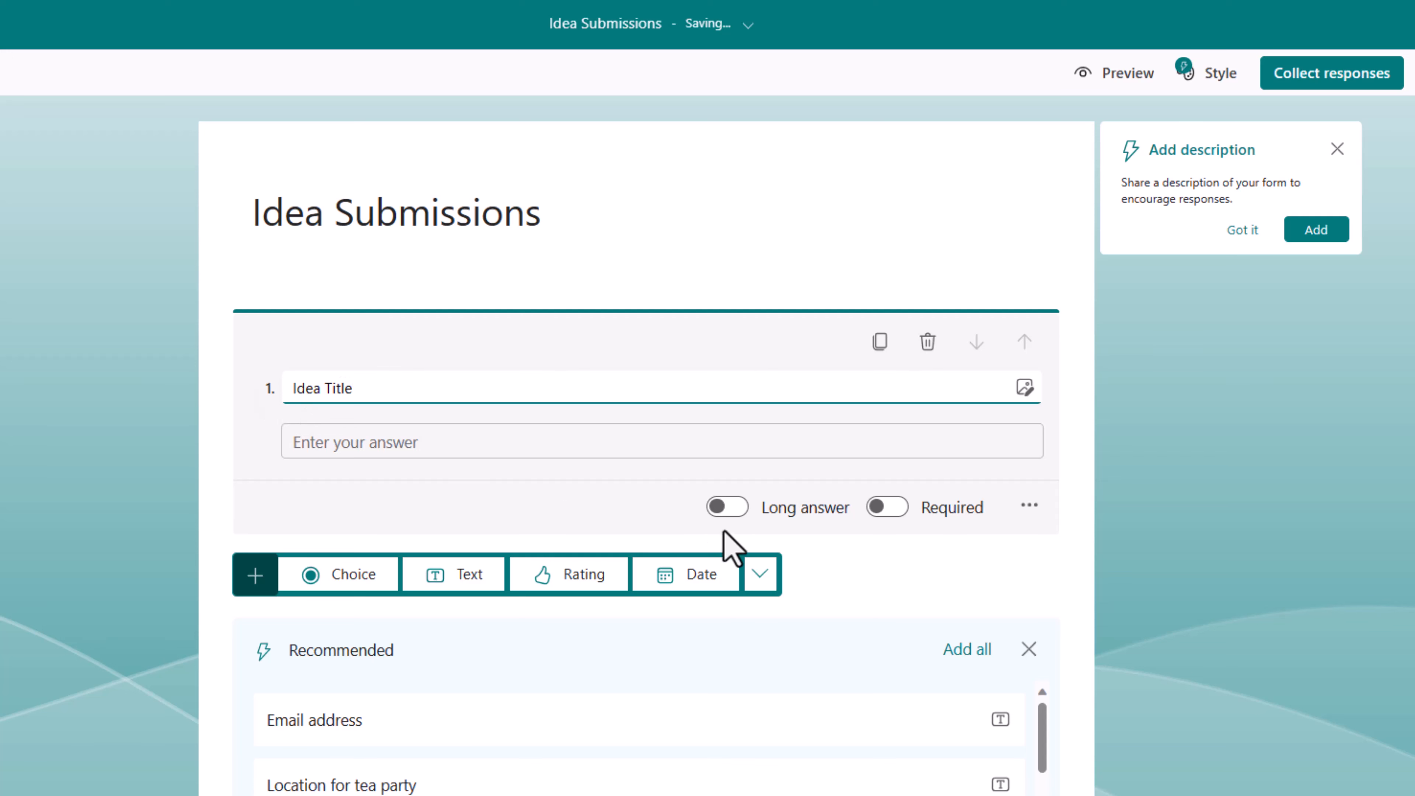
left_click(890, 514)
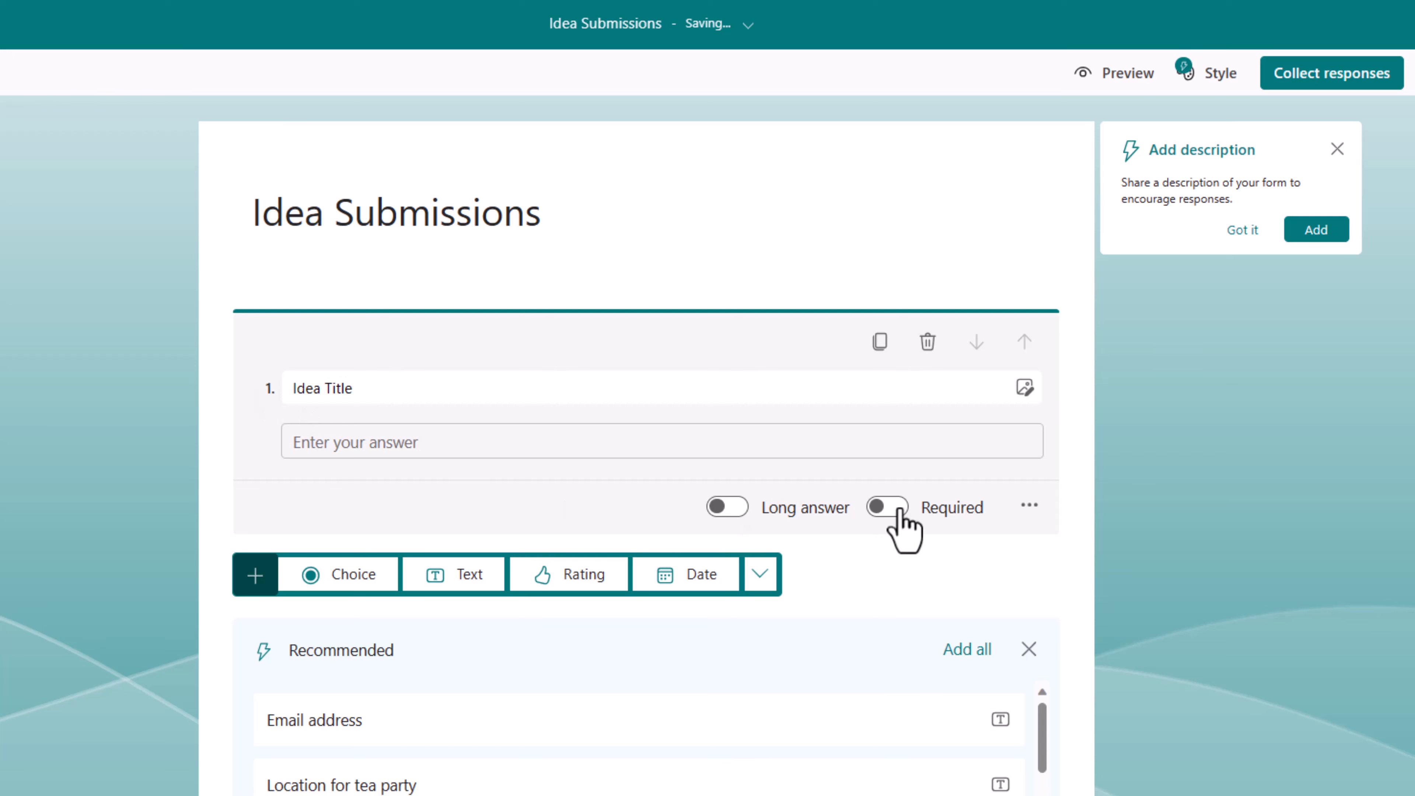
Step: Add an optional, long-answer Idea Description text question
left_click(463, 574)
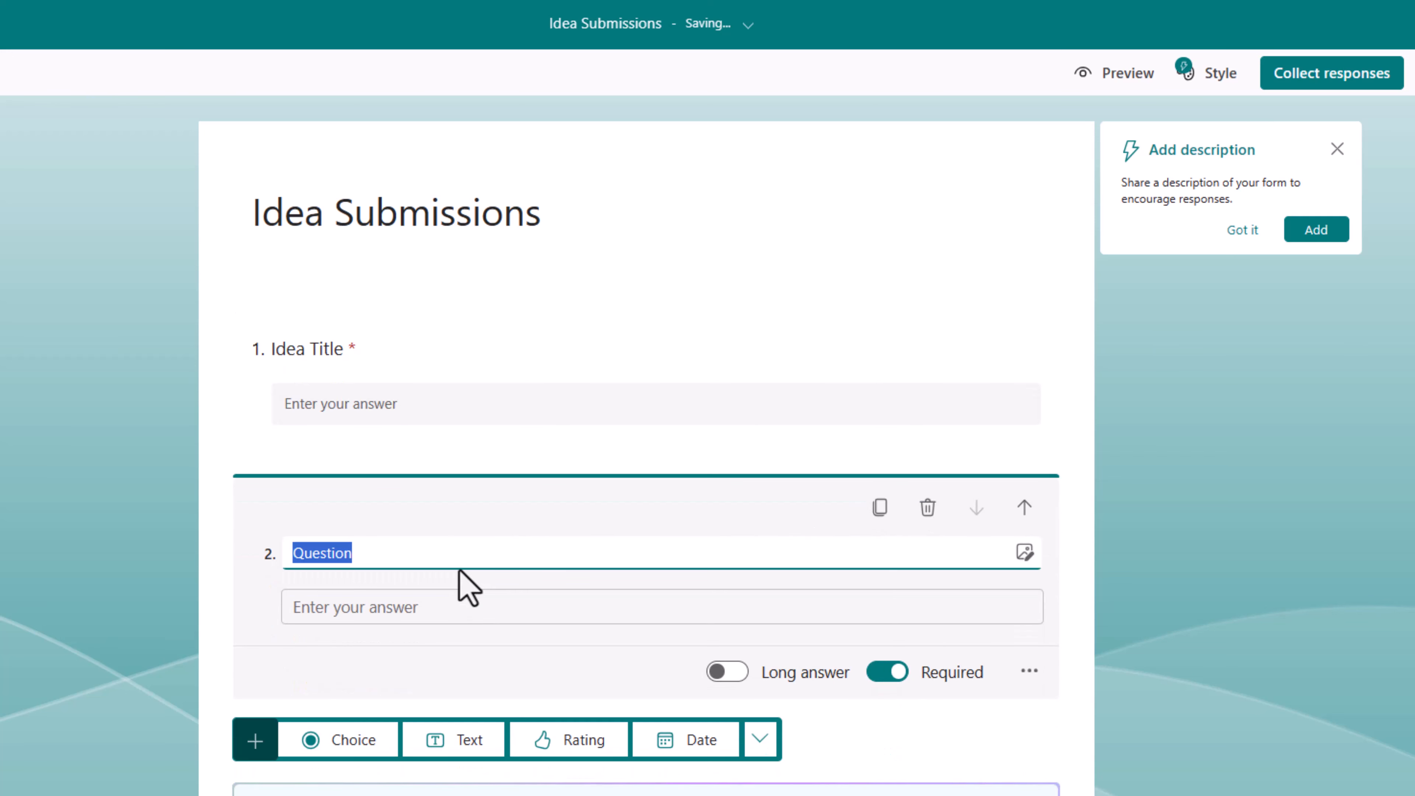
type("Idea Description:")
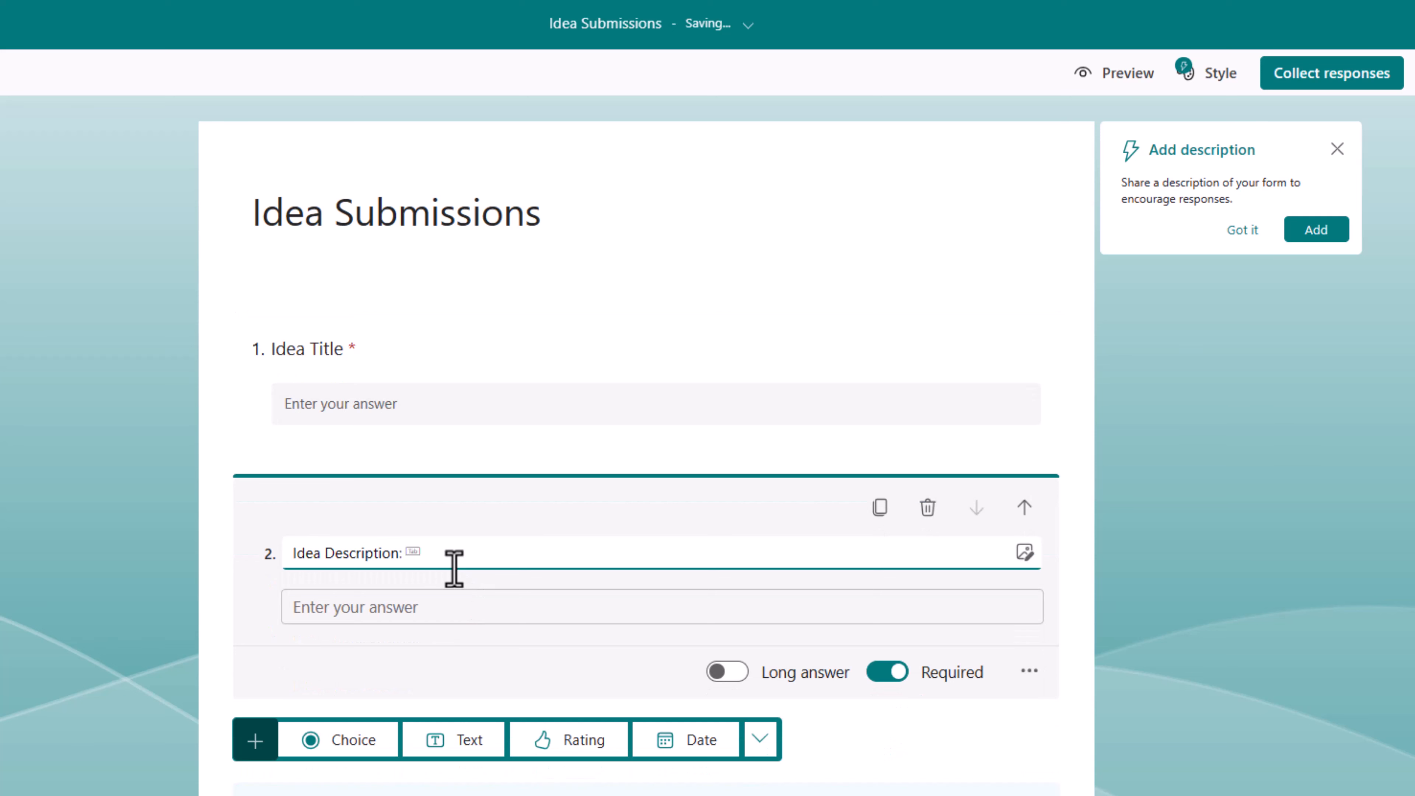
left_click(886, 675)
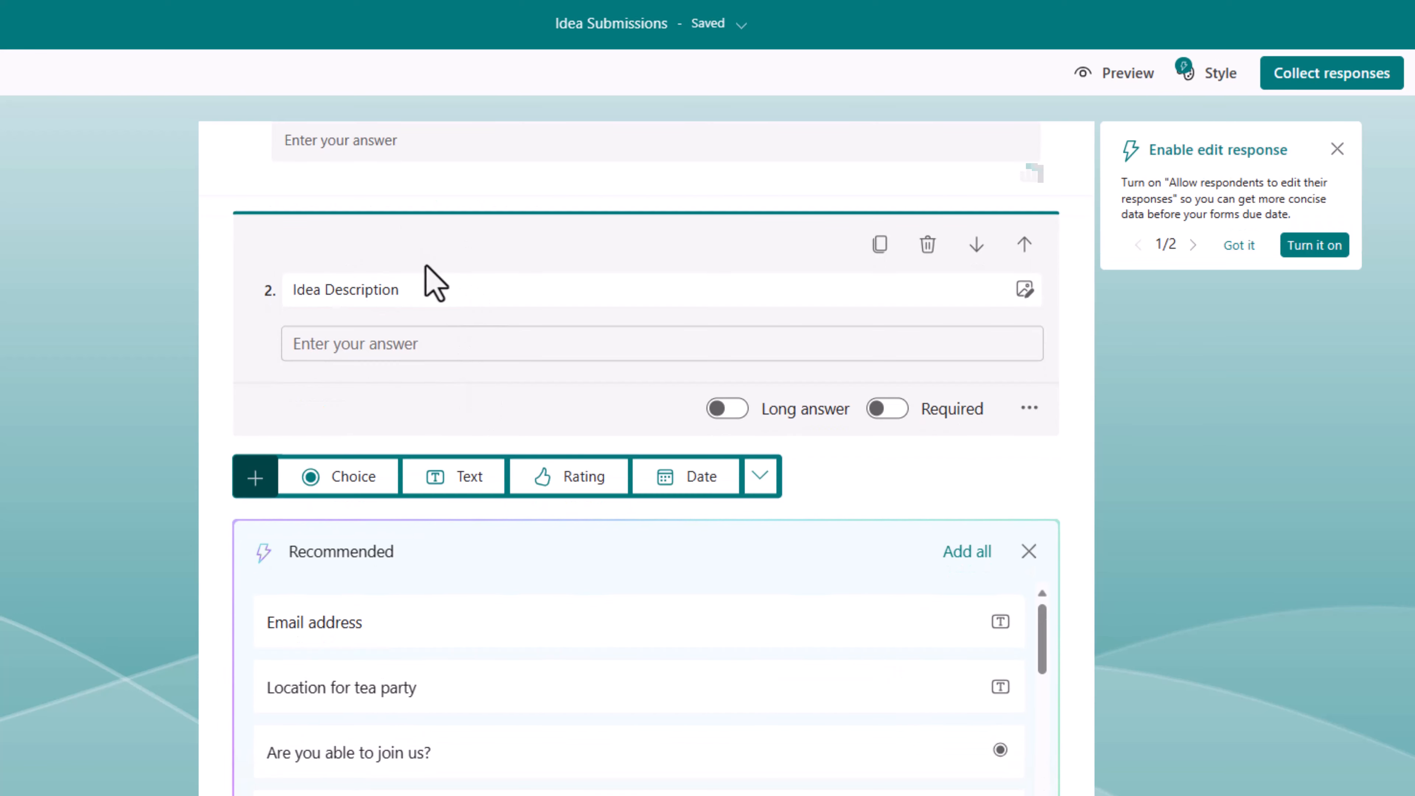
left_click(725, 408)
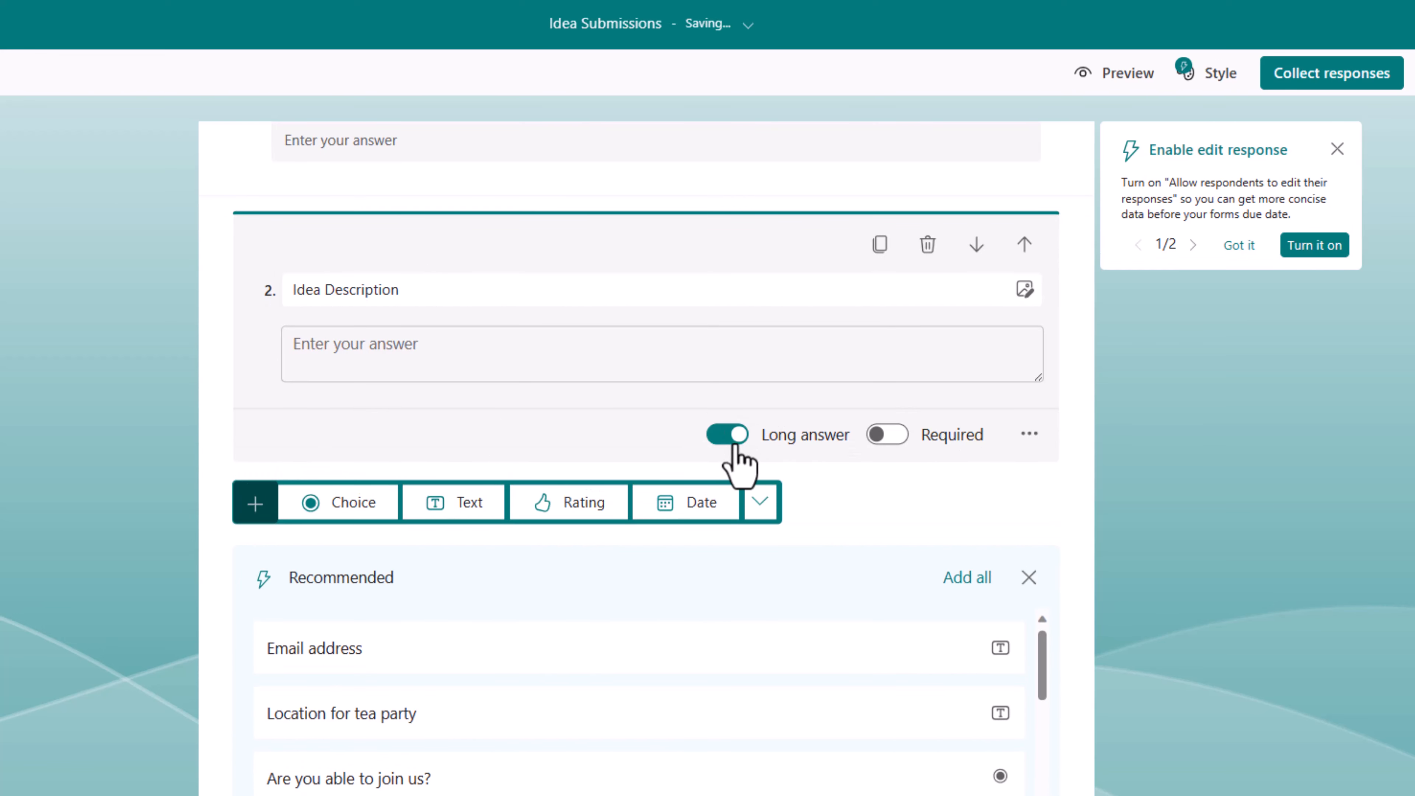
left_click(761, 501)
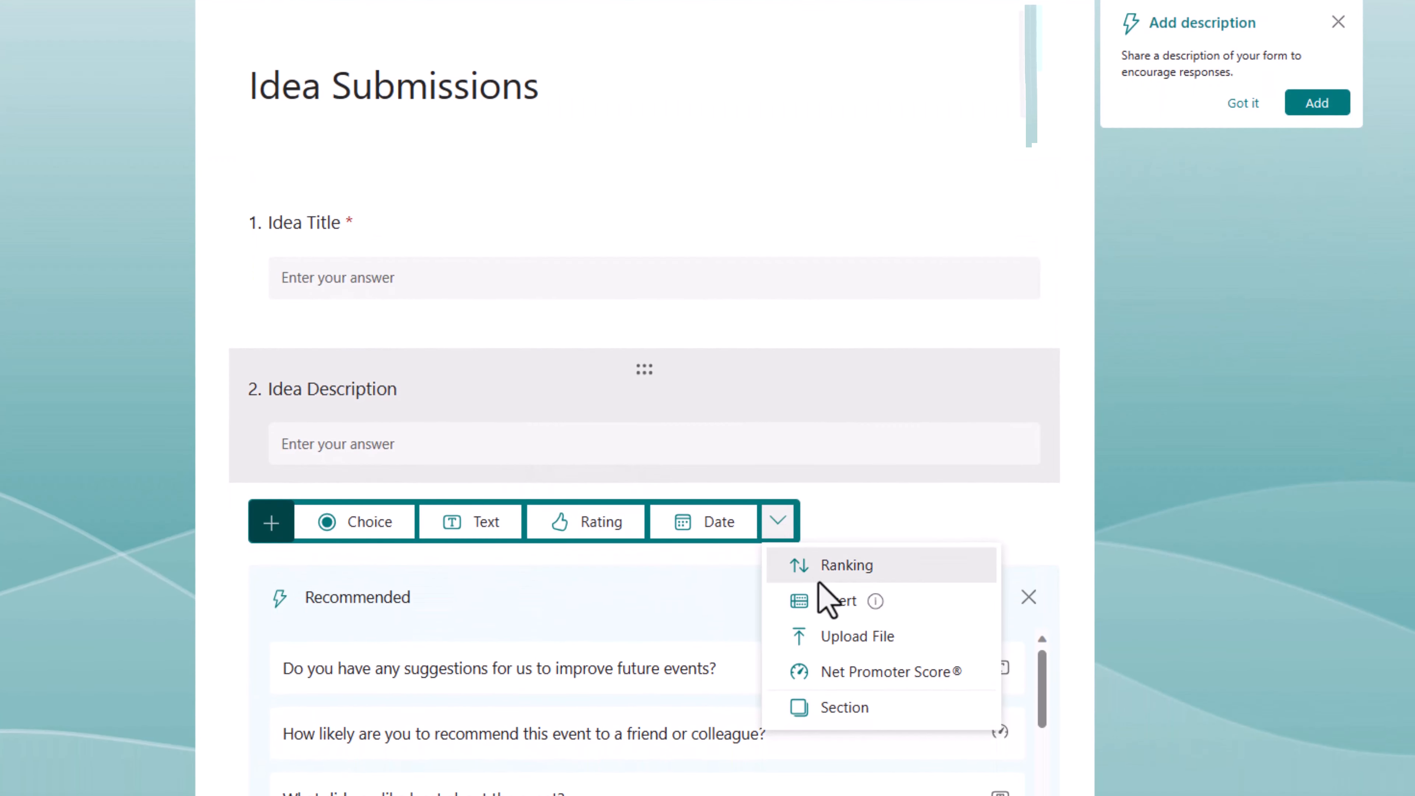
Step: Add a required 'Supporting Documents' upload question with a file number limit of 3
left_click(843, 647)
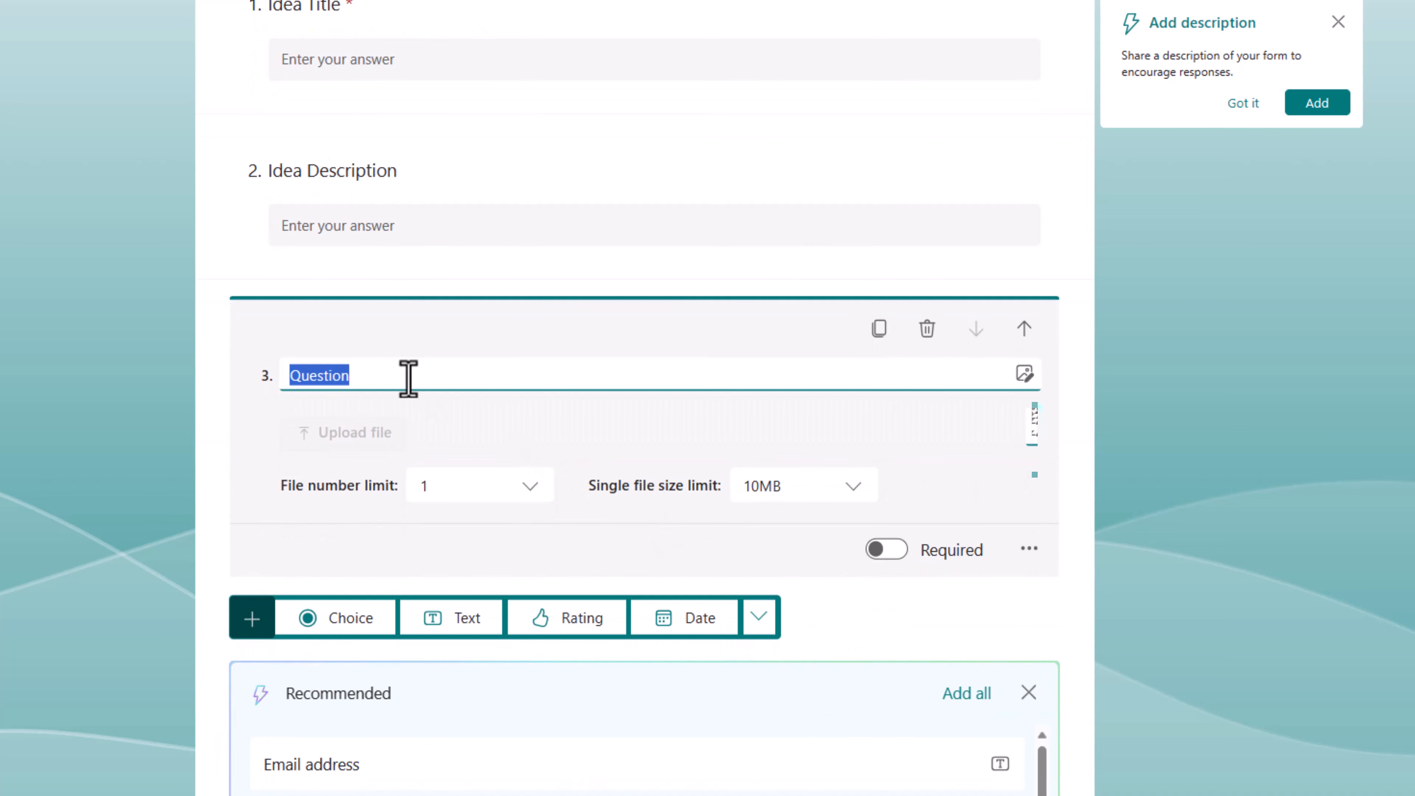
type("Supporting Documents")
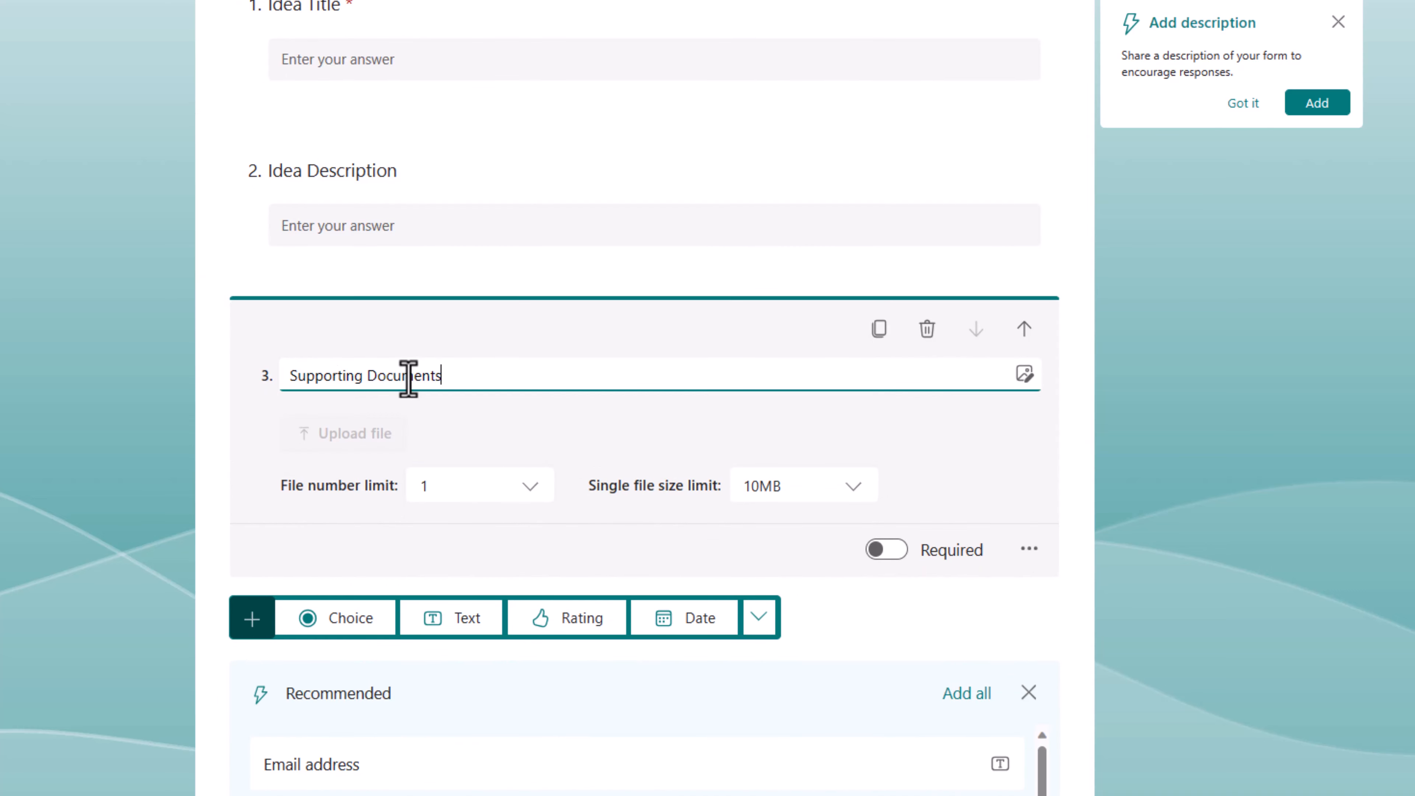
left_click(459, 422)
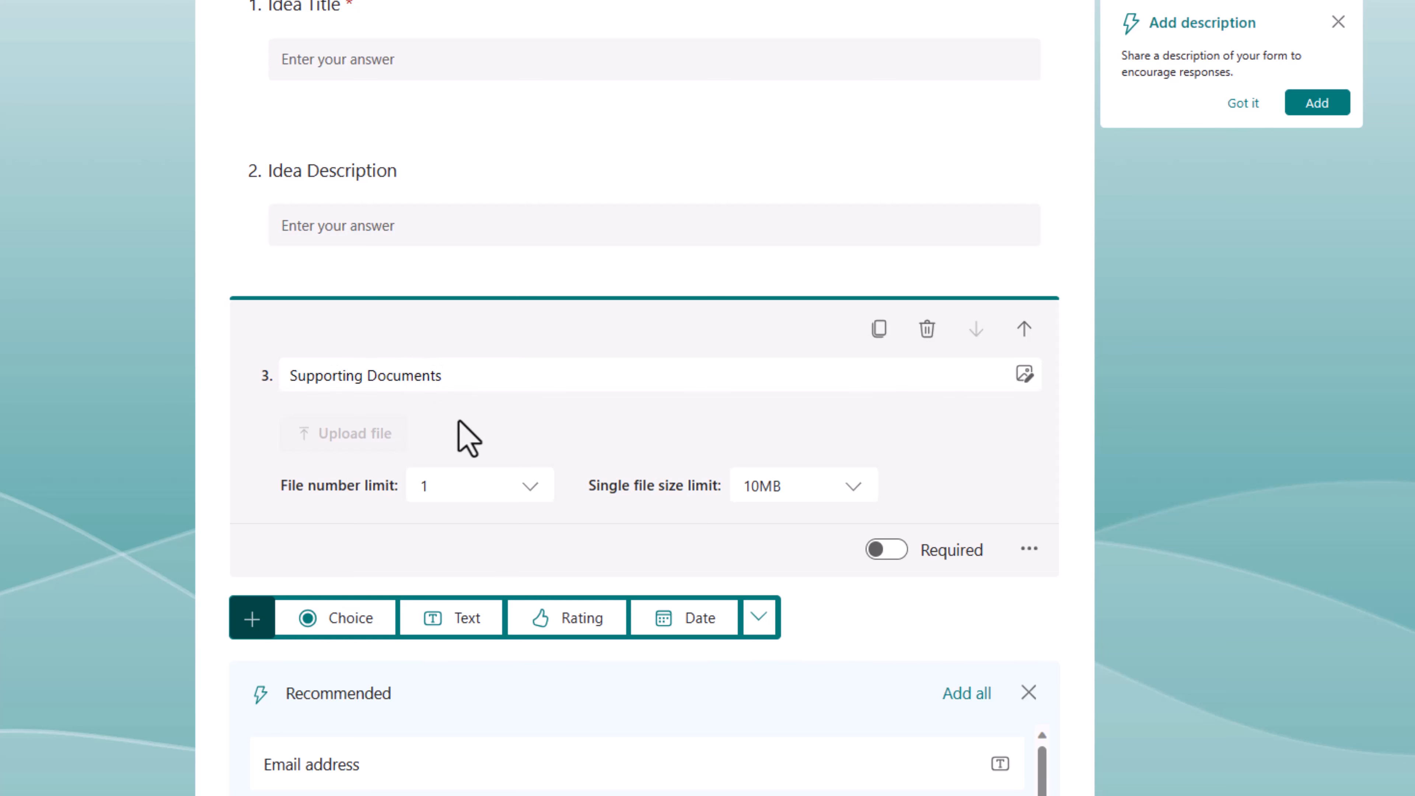
left_click(498, 490)
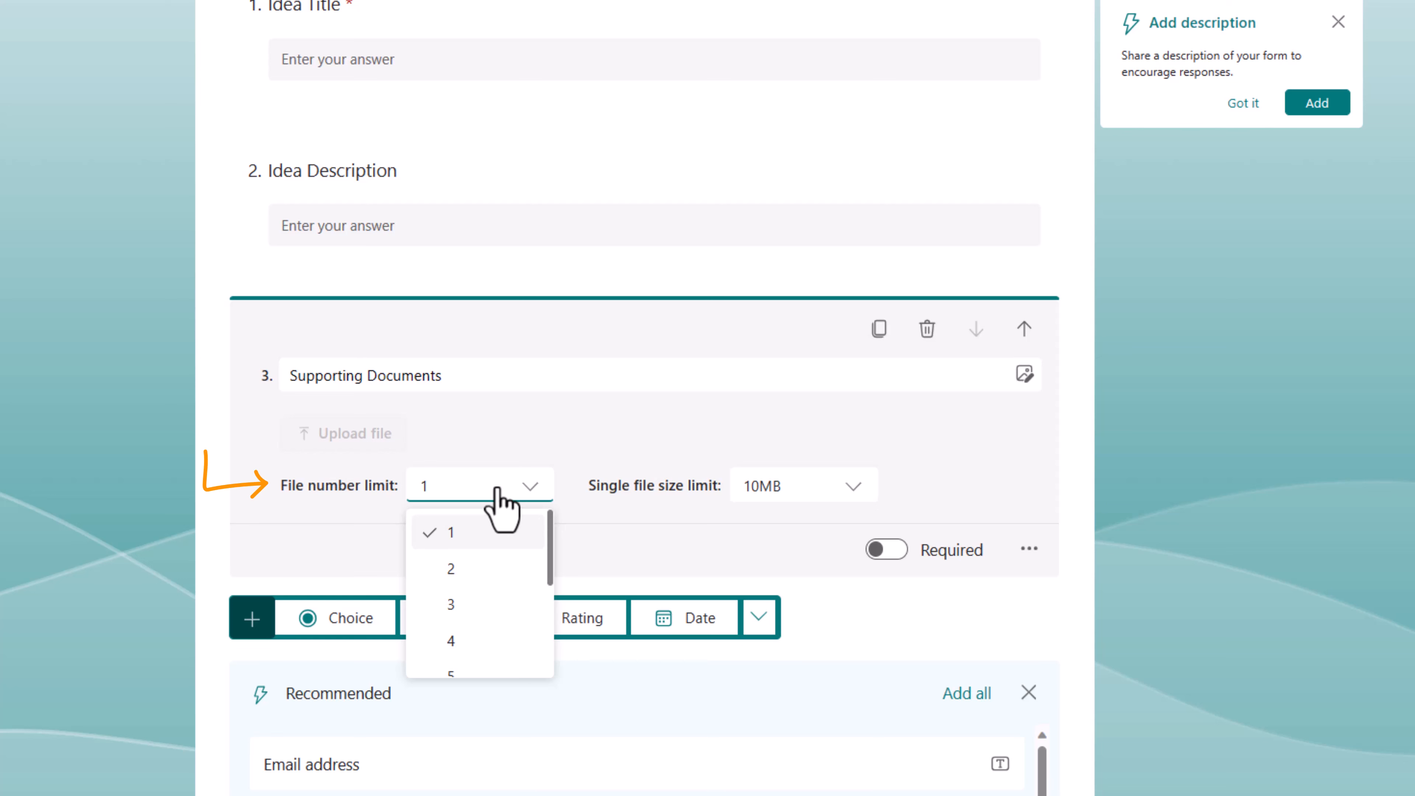
scroll(510, 555, "down", 3)
scroll(509, 554, "up", 3)
scroll(504, 564, "down", 3)
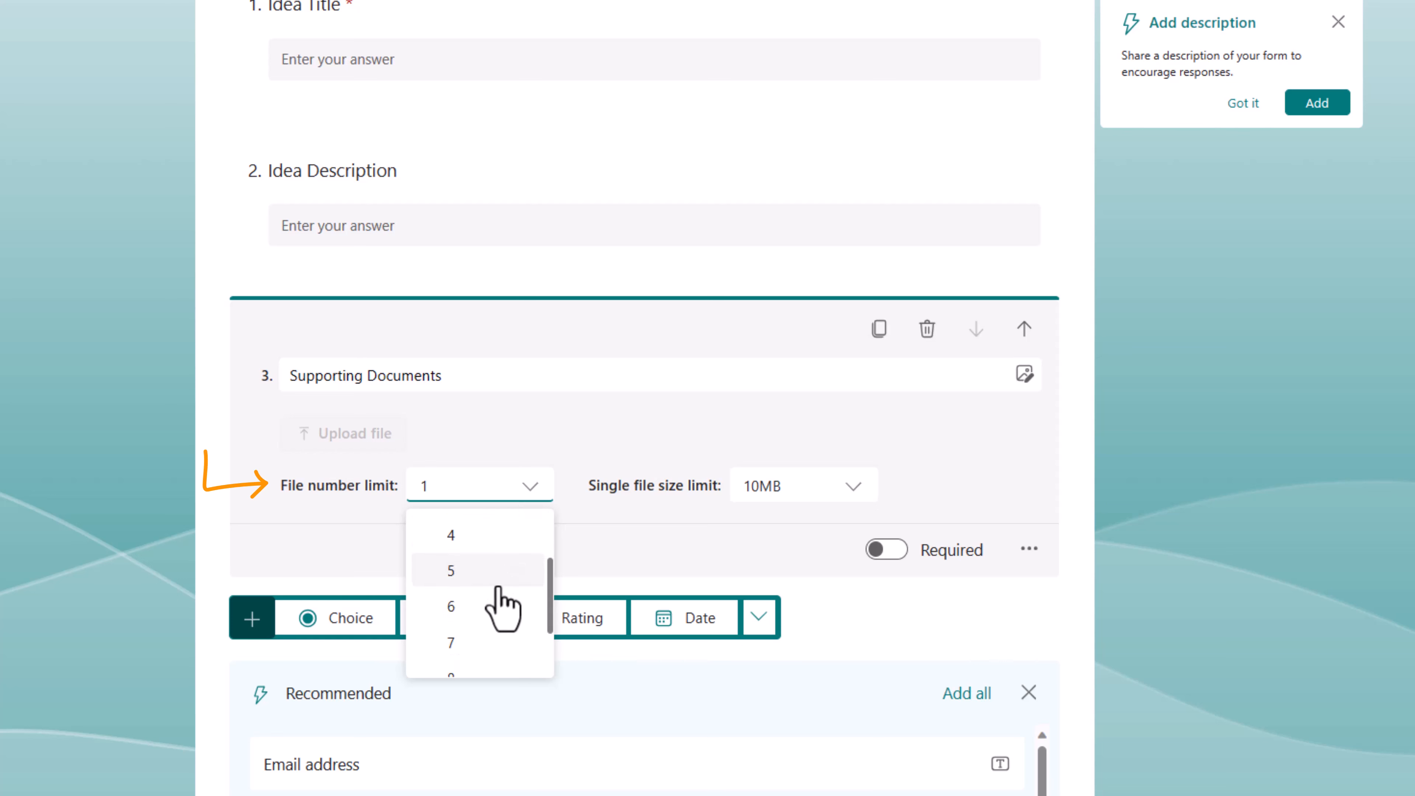
scroll(490, 579, "up", 3)
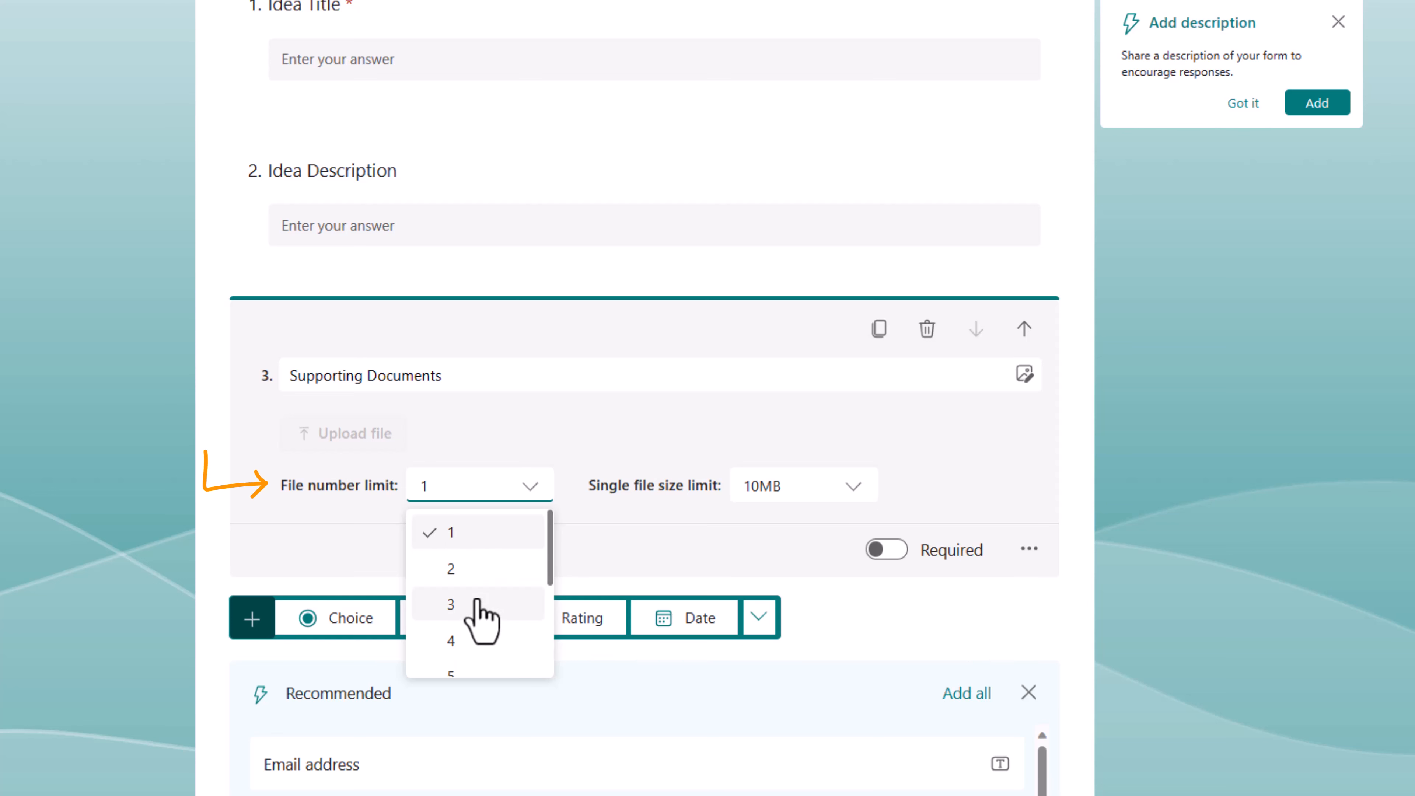
left_click(489, 604)
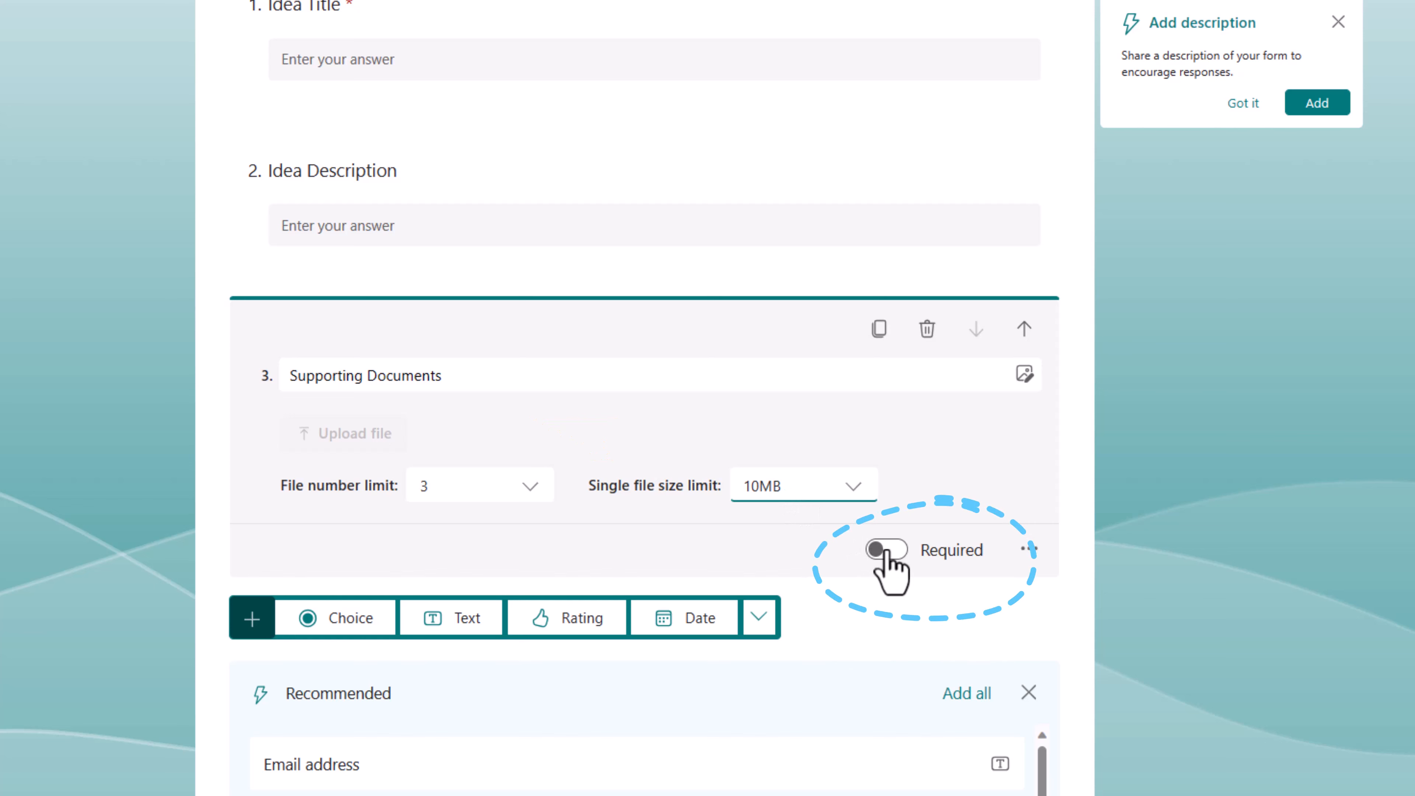
left_click(886, 549)
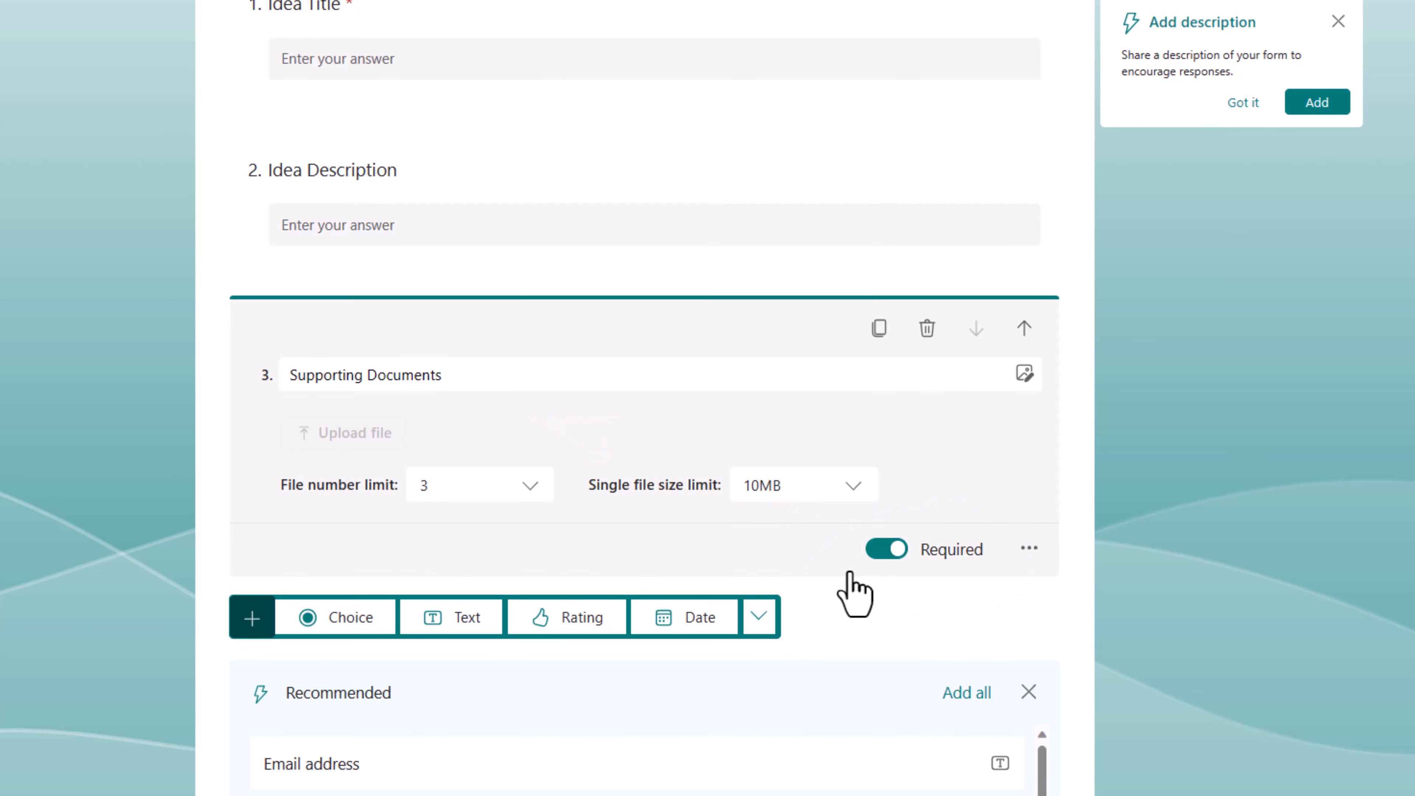
left_click(759, 616)
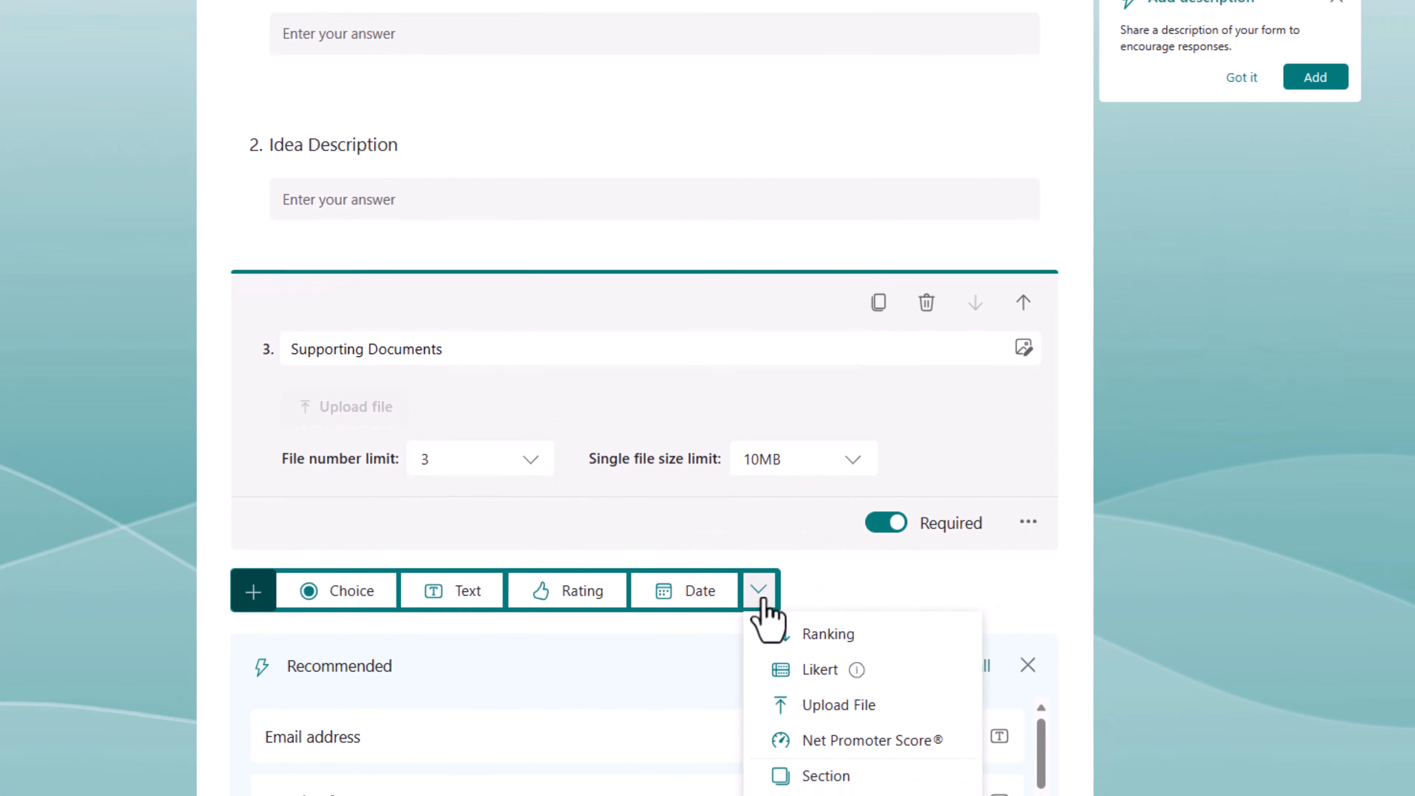
Step: Add an 'Images' file-upload question allowing up to 5 files
left_click(843, 700)
type("Images")
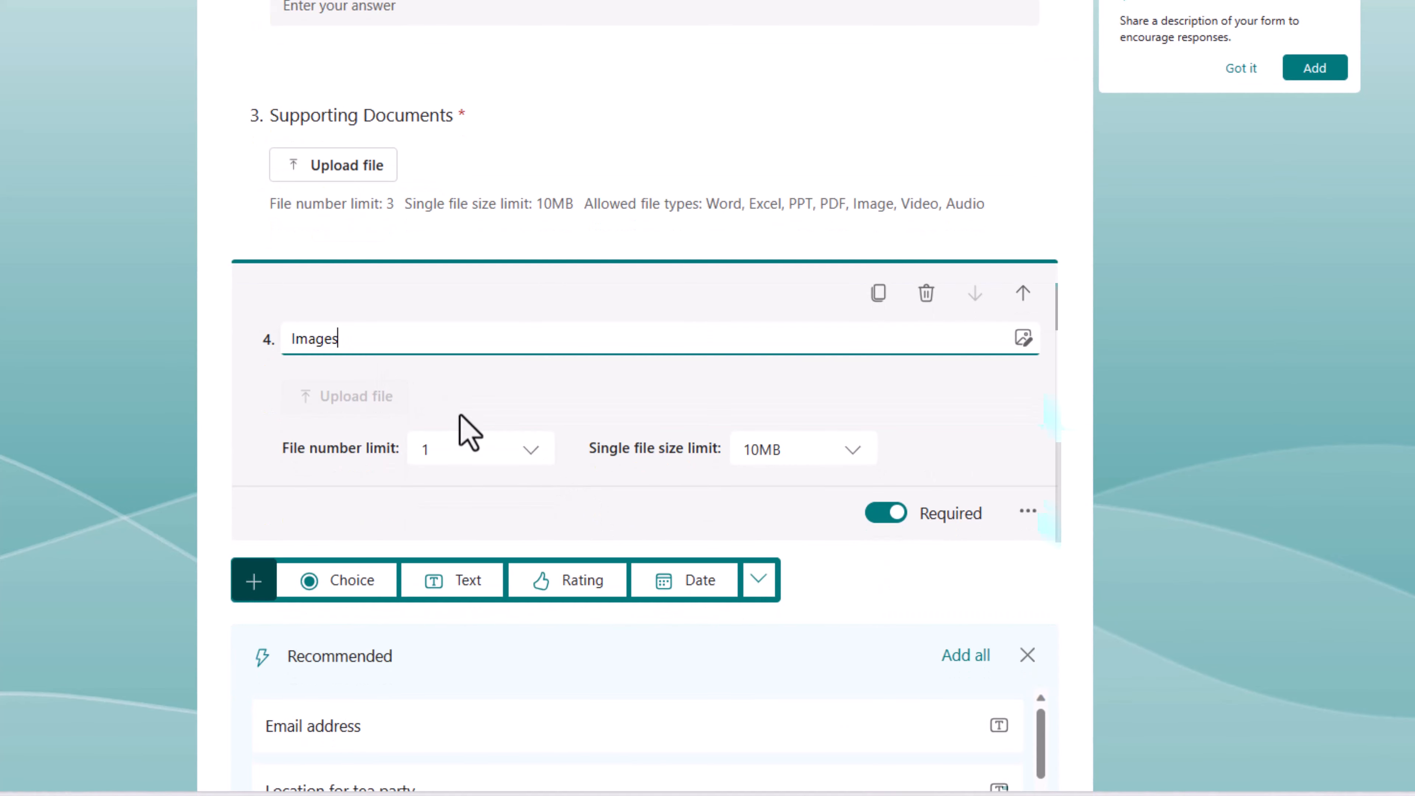
left_click(529, 449)
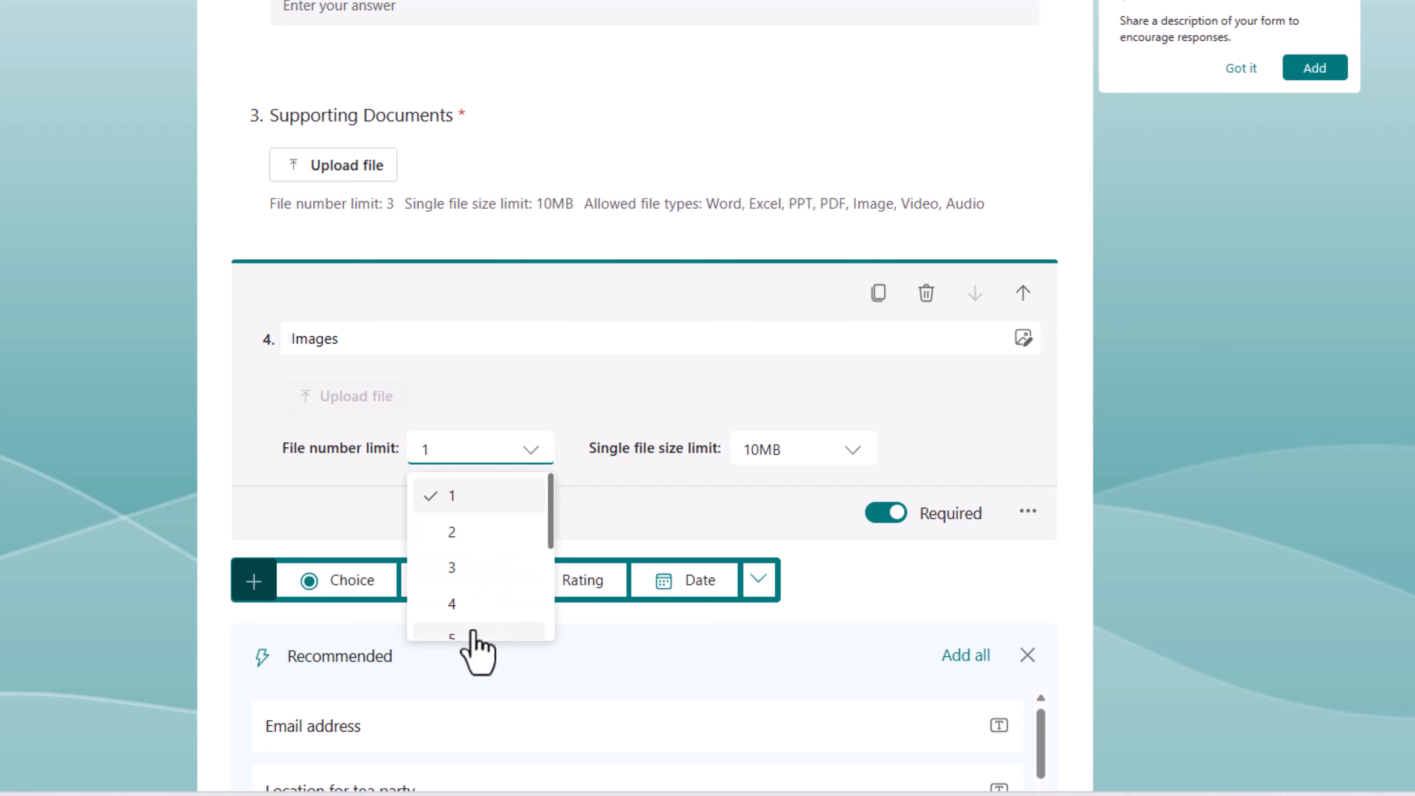
left_click(471, 636)
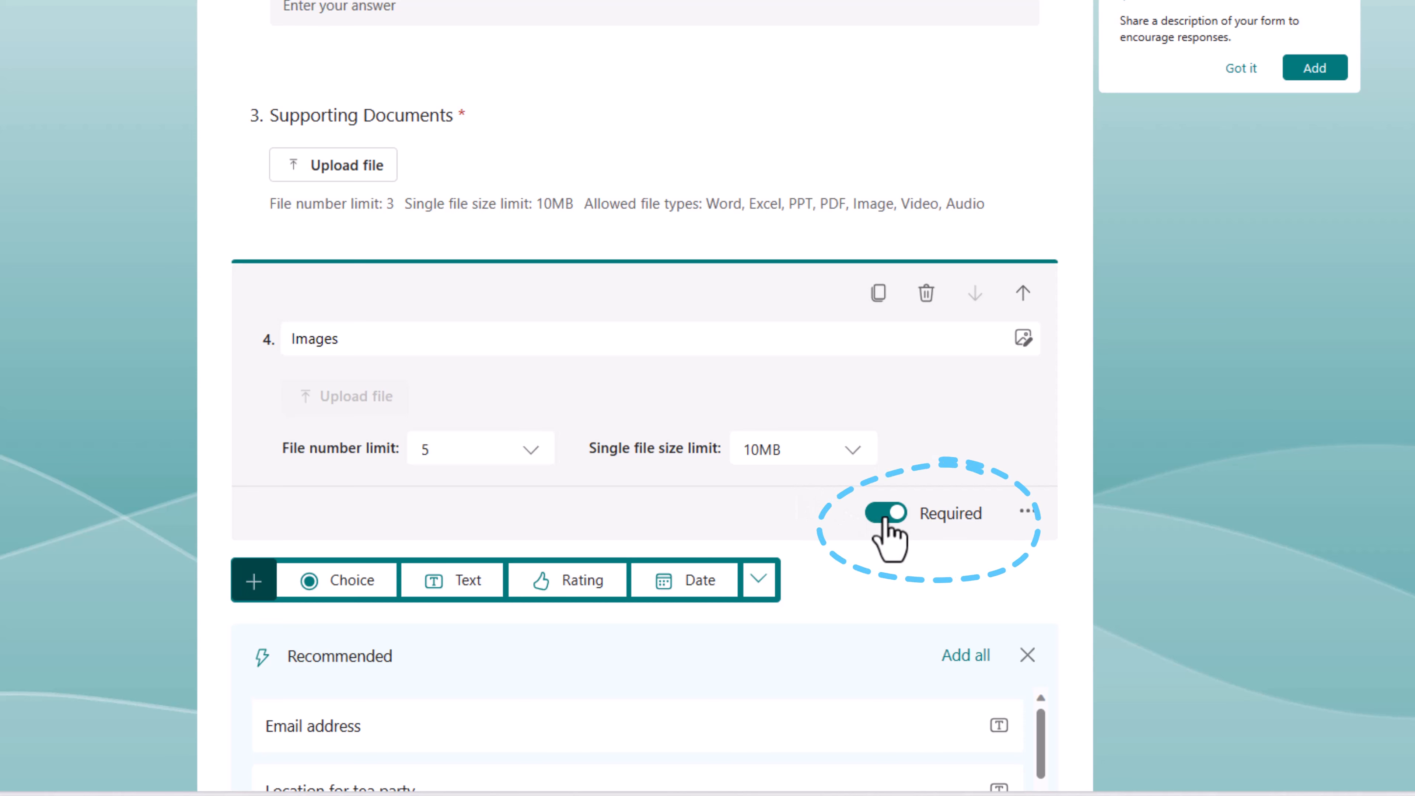
scroll(925, 421, "up", 2)
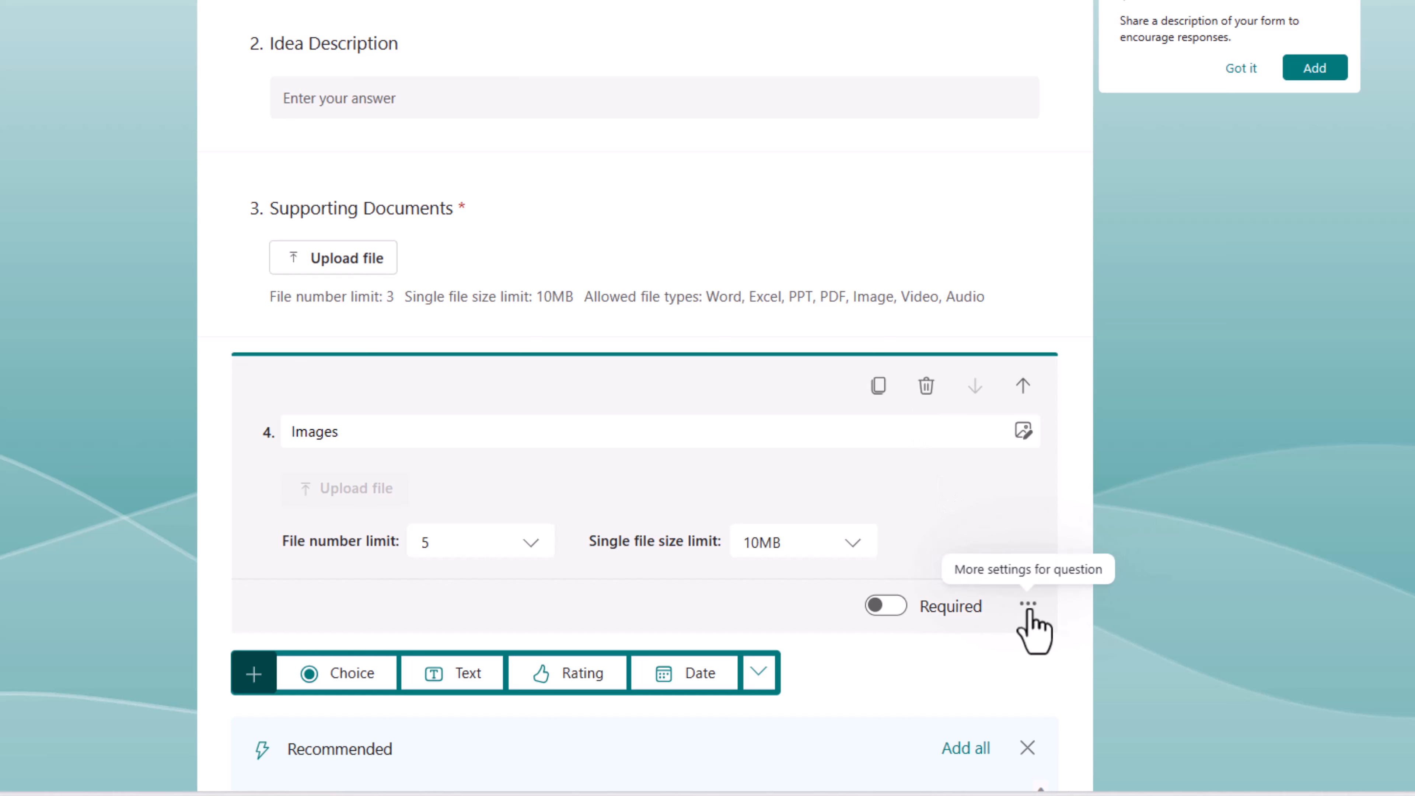
Step: Restrict Images to image files only, unchecking Word, Excel, PPT, PDF, Video and Audio
left_click(1028, 608)
left_click(1049, 689)
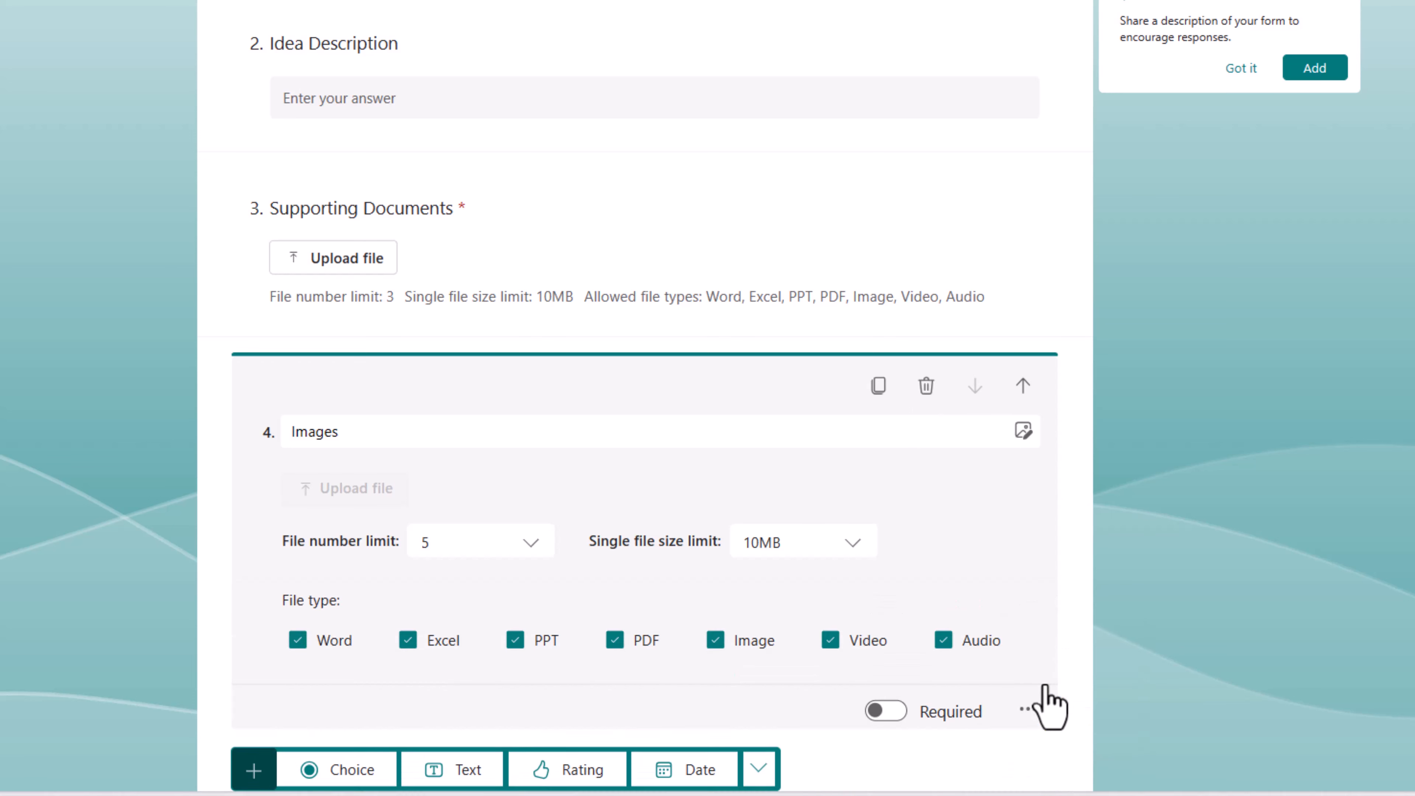
scroll(608, 638, "down", 2)
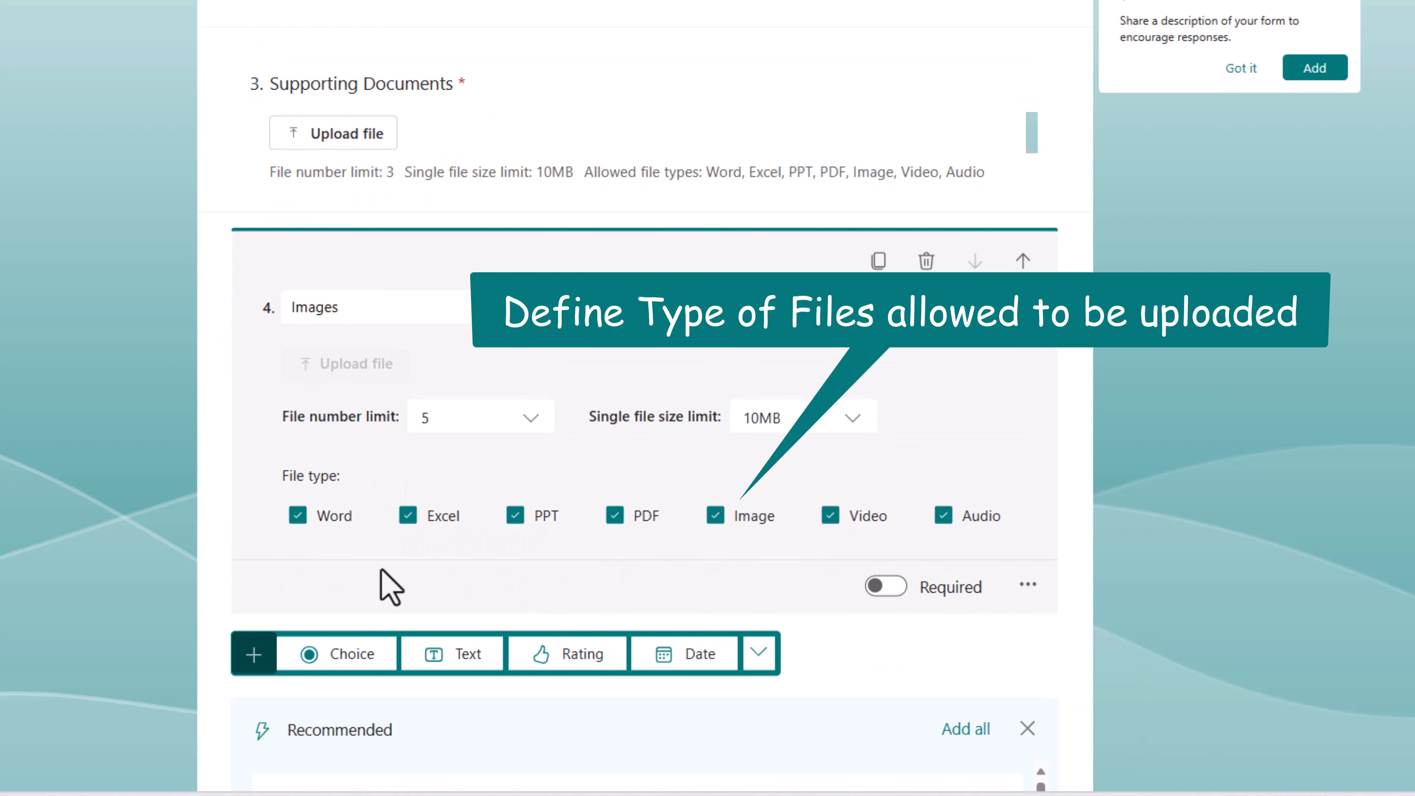
left_click(298, 516)
left_click(409, 516)
left_click(515, 515)
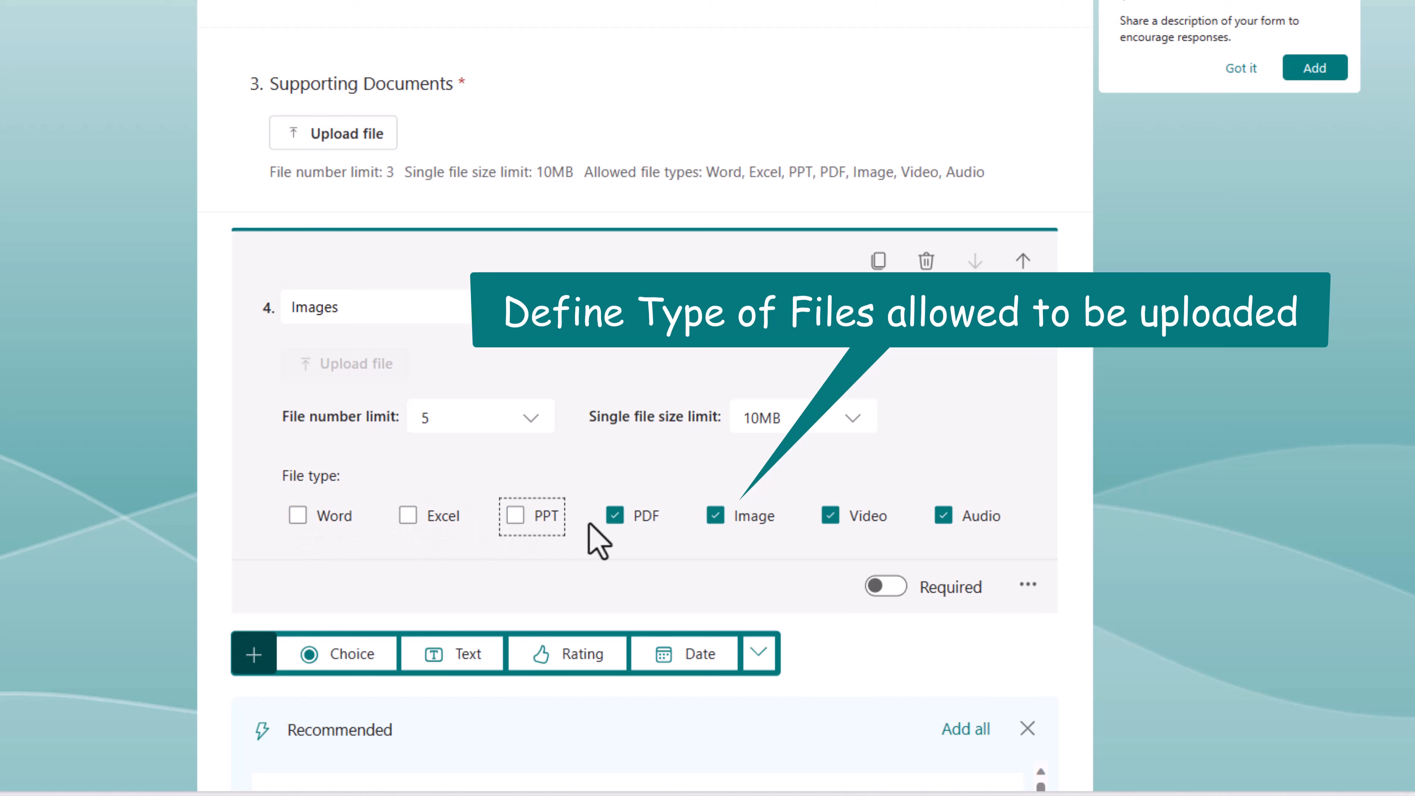
left_click(615, 515)
left_click(830, 515)
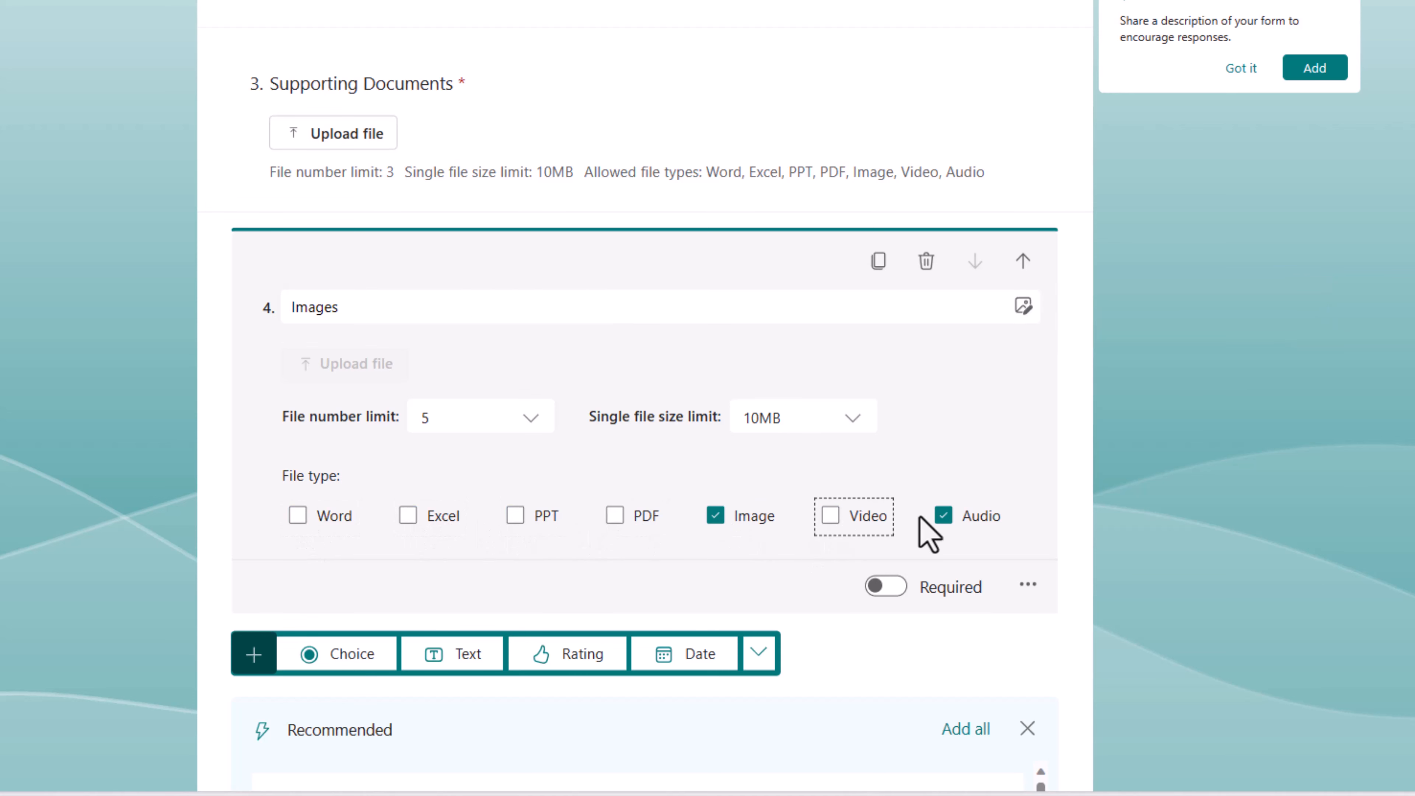
left_click(943, 517)
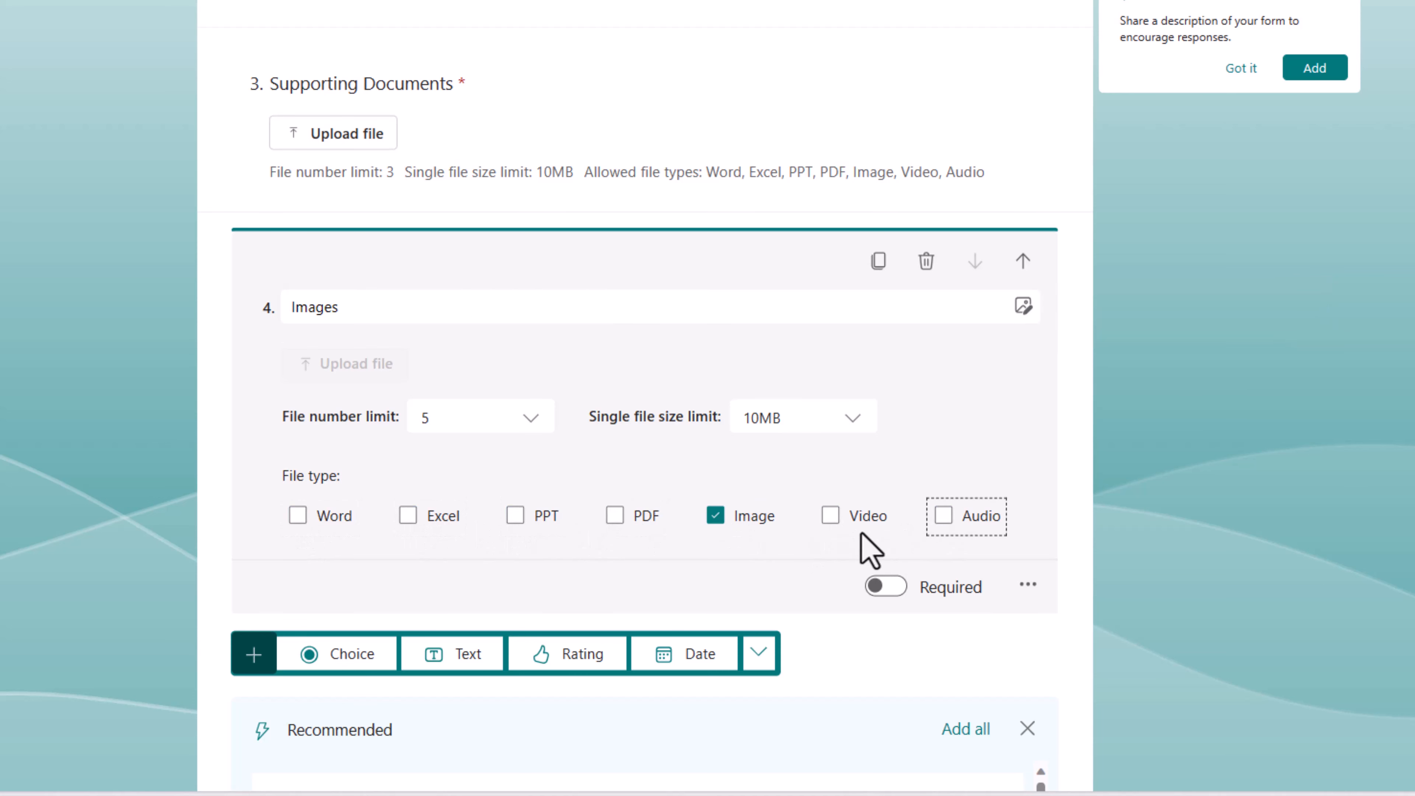
left_click(1168, 439)
scroll(794, 467, "up", 3)
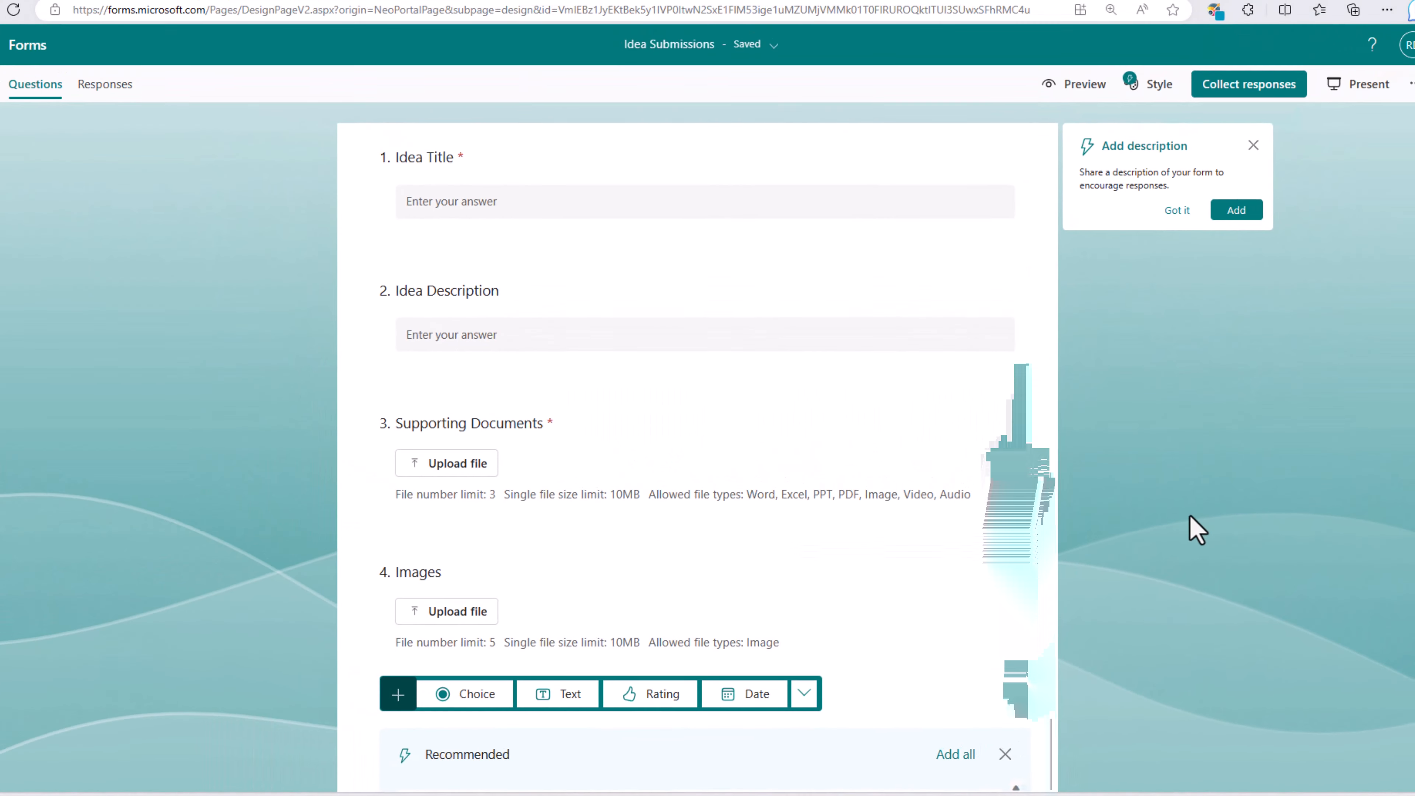
Step: Preview Idea Submissions and check the non-anonymous note on its upload questions
scroll(1106, 329, "up", 3)
left_click(1067, 115)
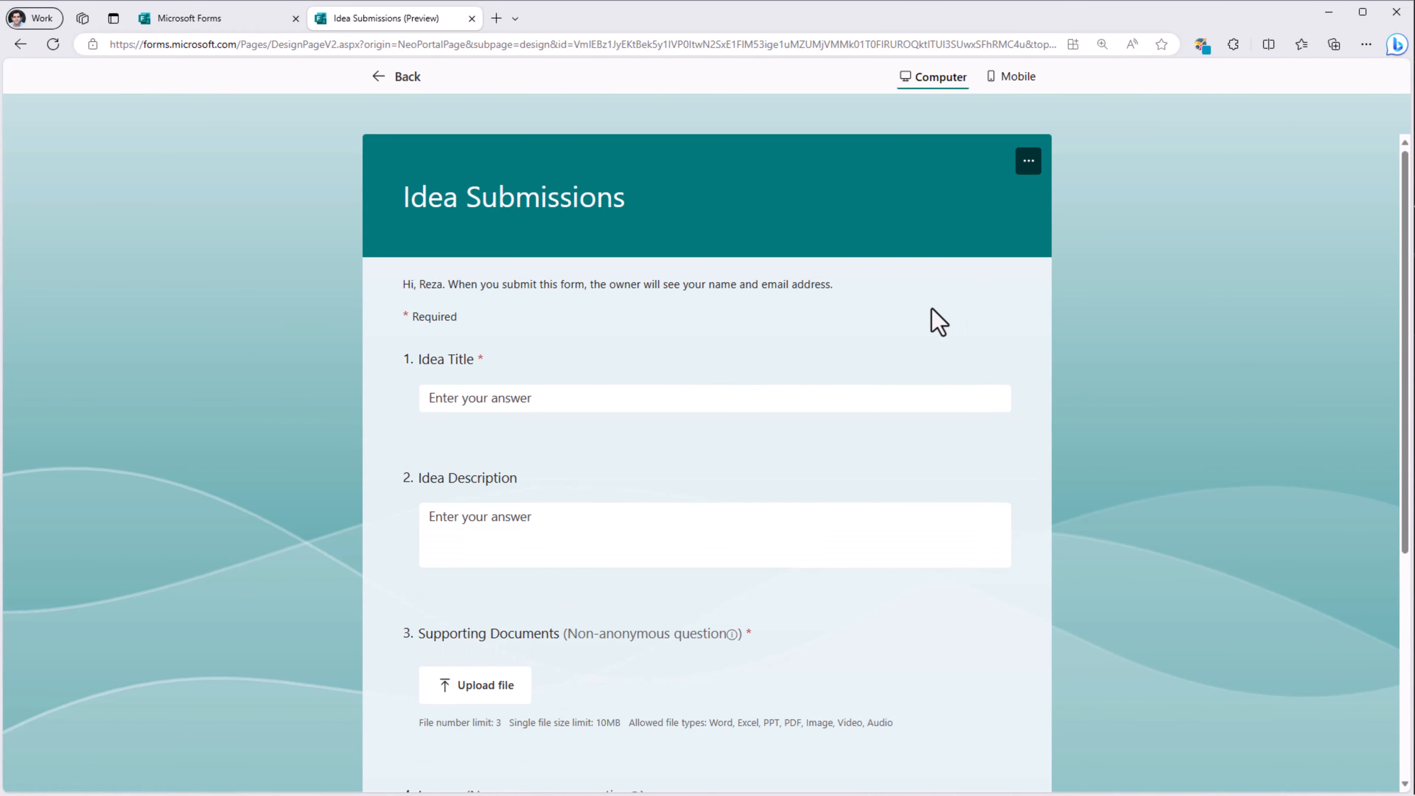
scroll(774, 543, "down", 2)
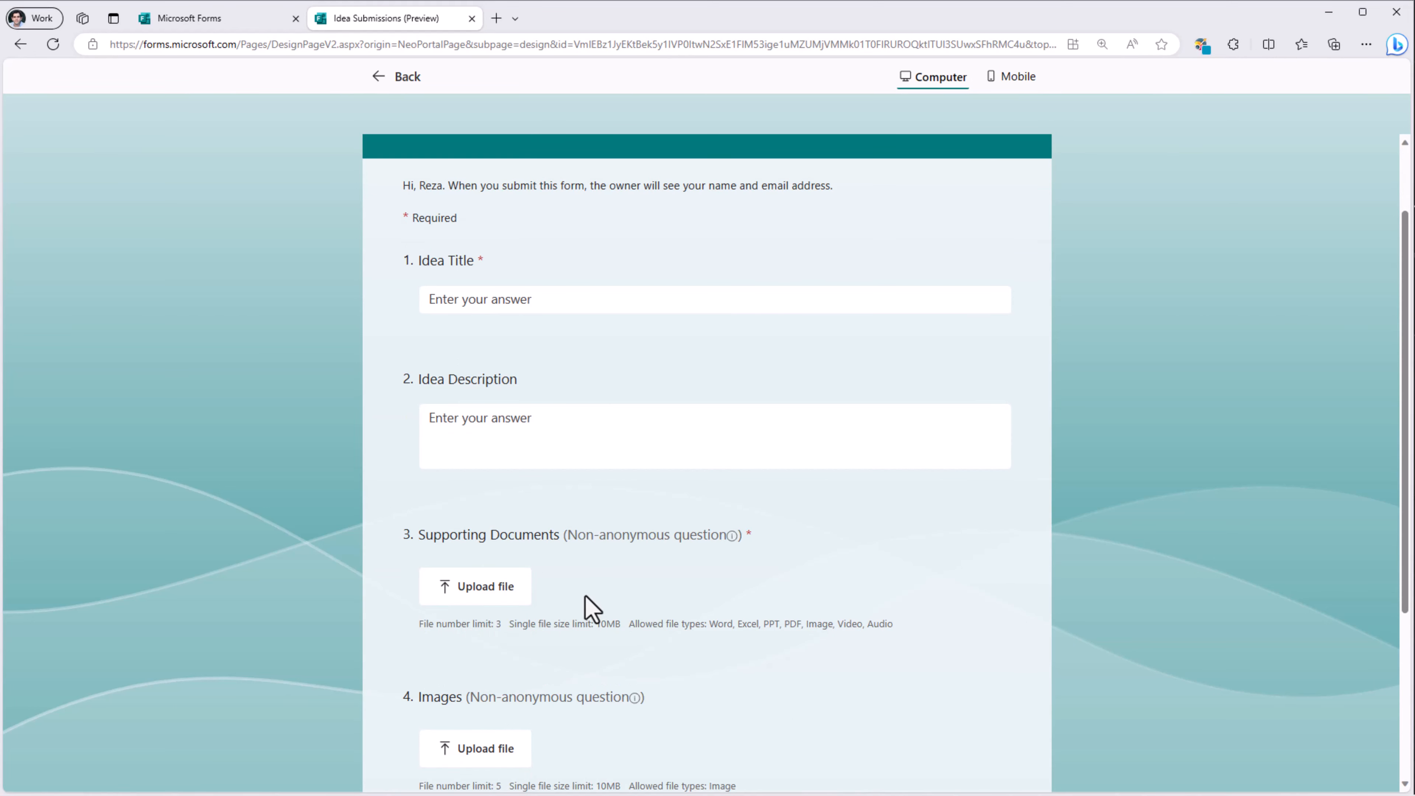
scroll(585, 597, "down", 2)
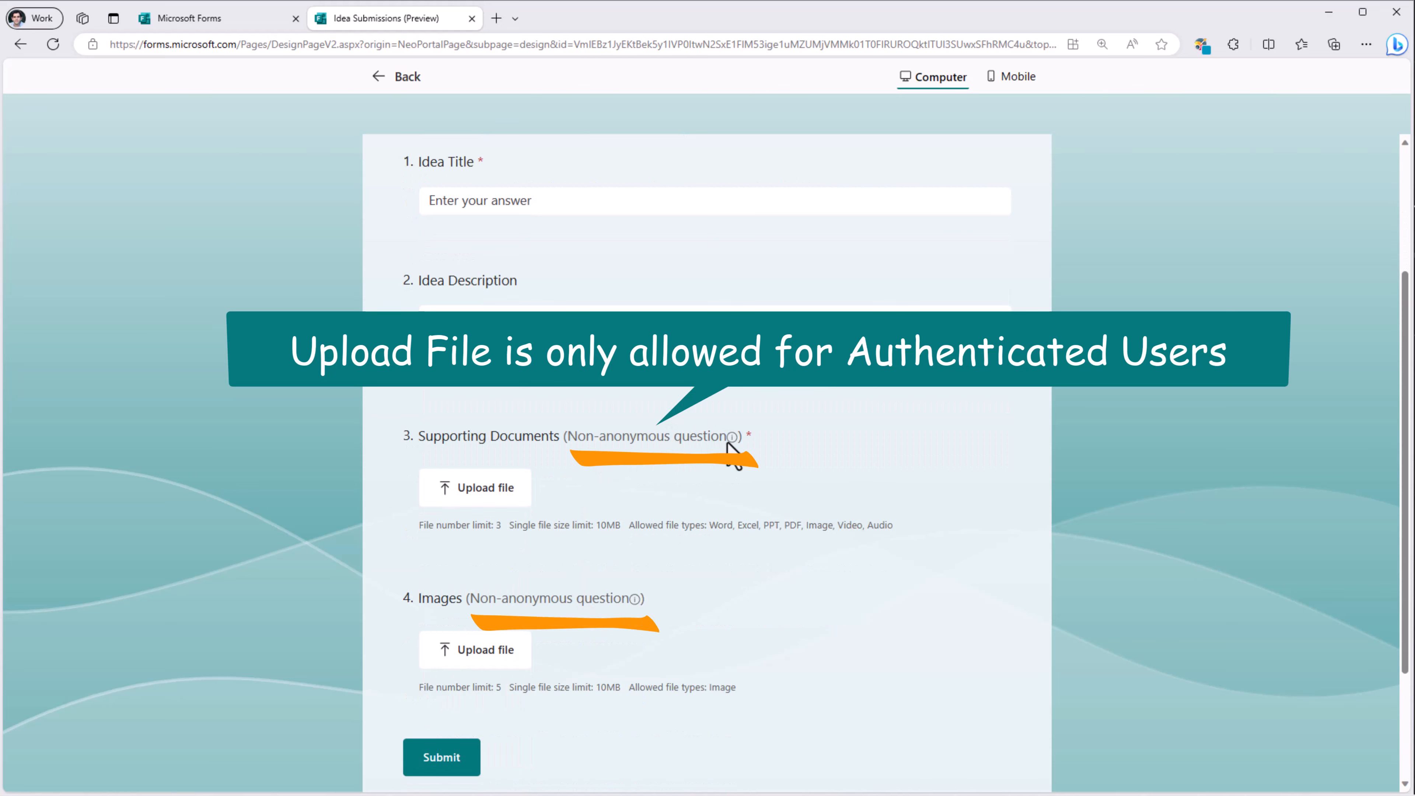
mouse_move(730, 440)
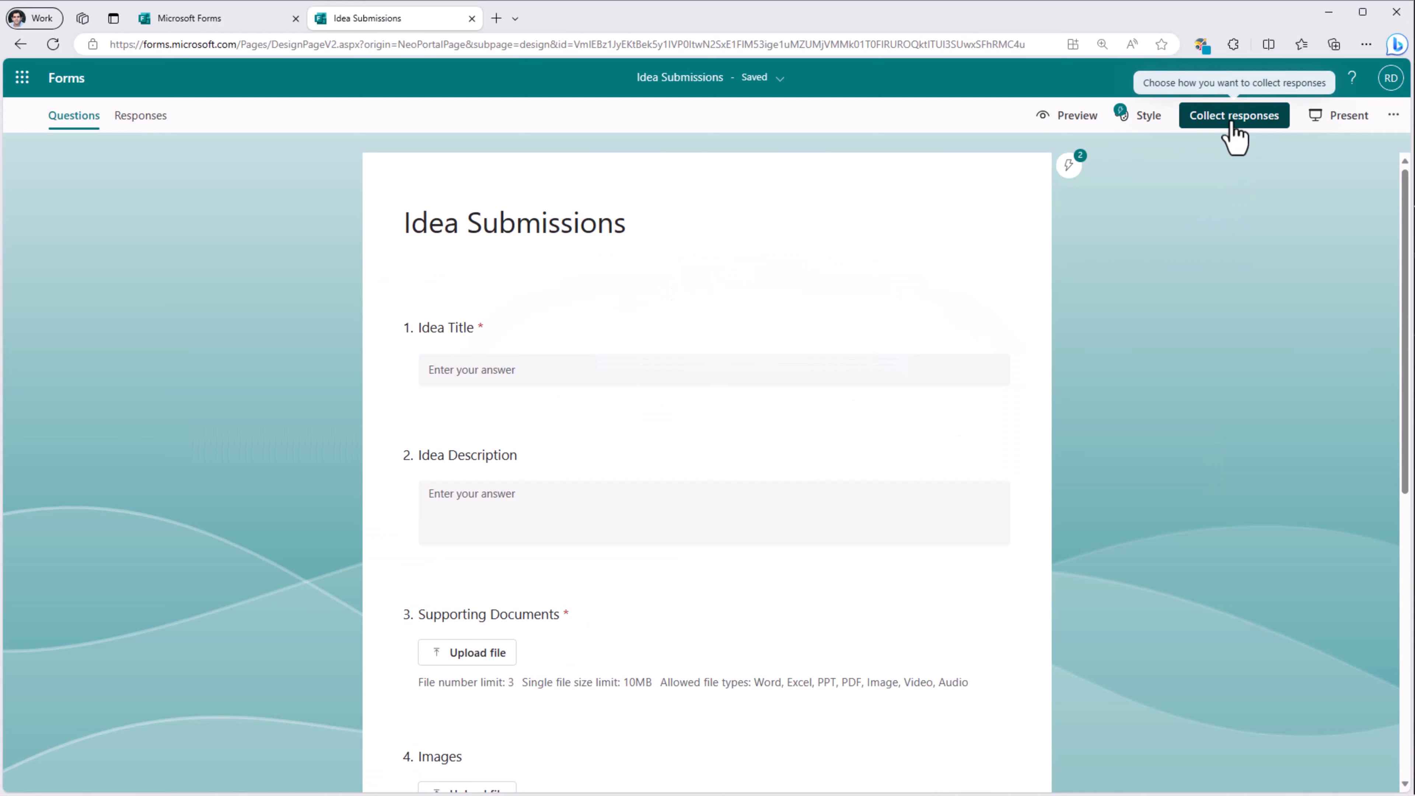
Step: Confirm in Collect responses that only PowerAddicts members can respond, then bring up the ... menu
left_click(1234, 119)
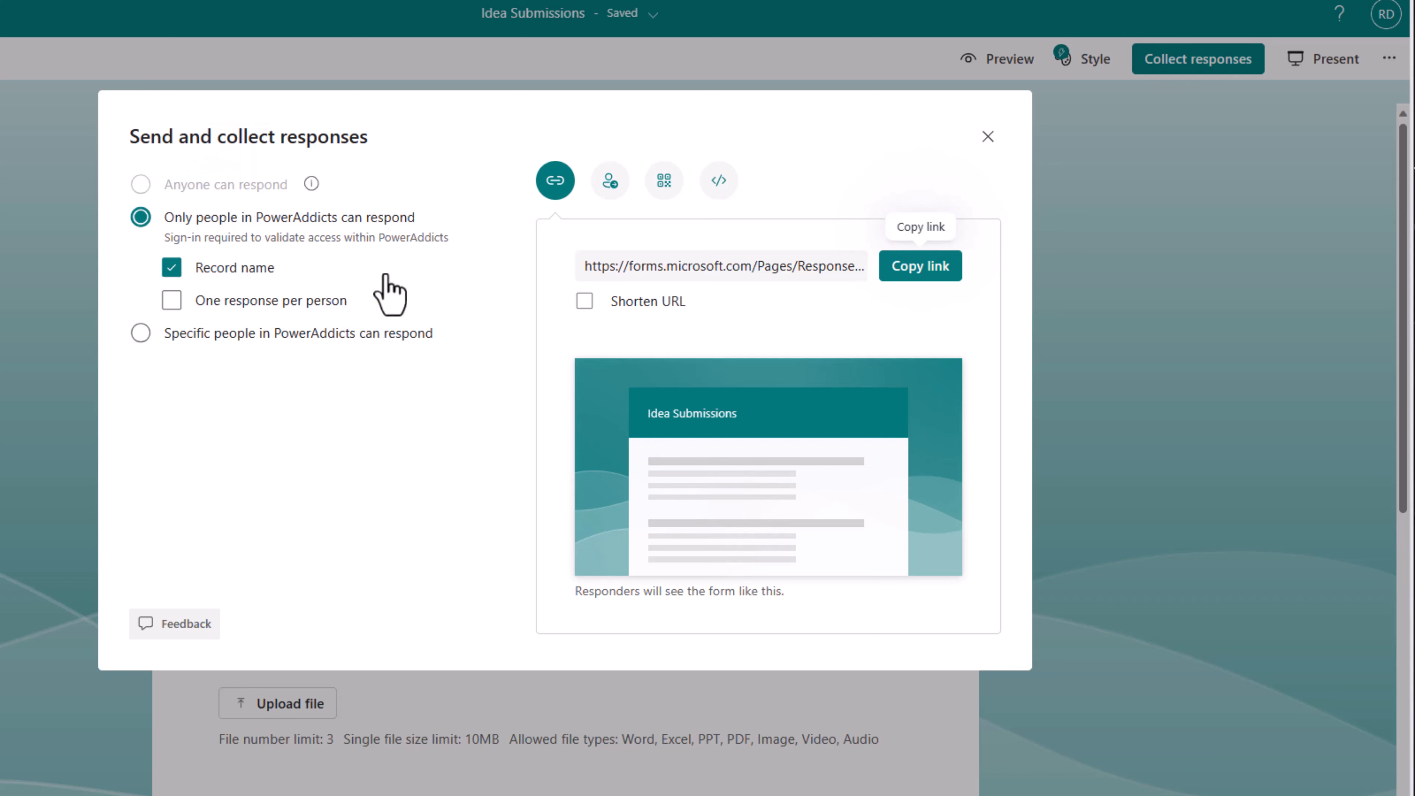
left_click(988, 137)
left_click(1389, 60)
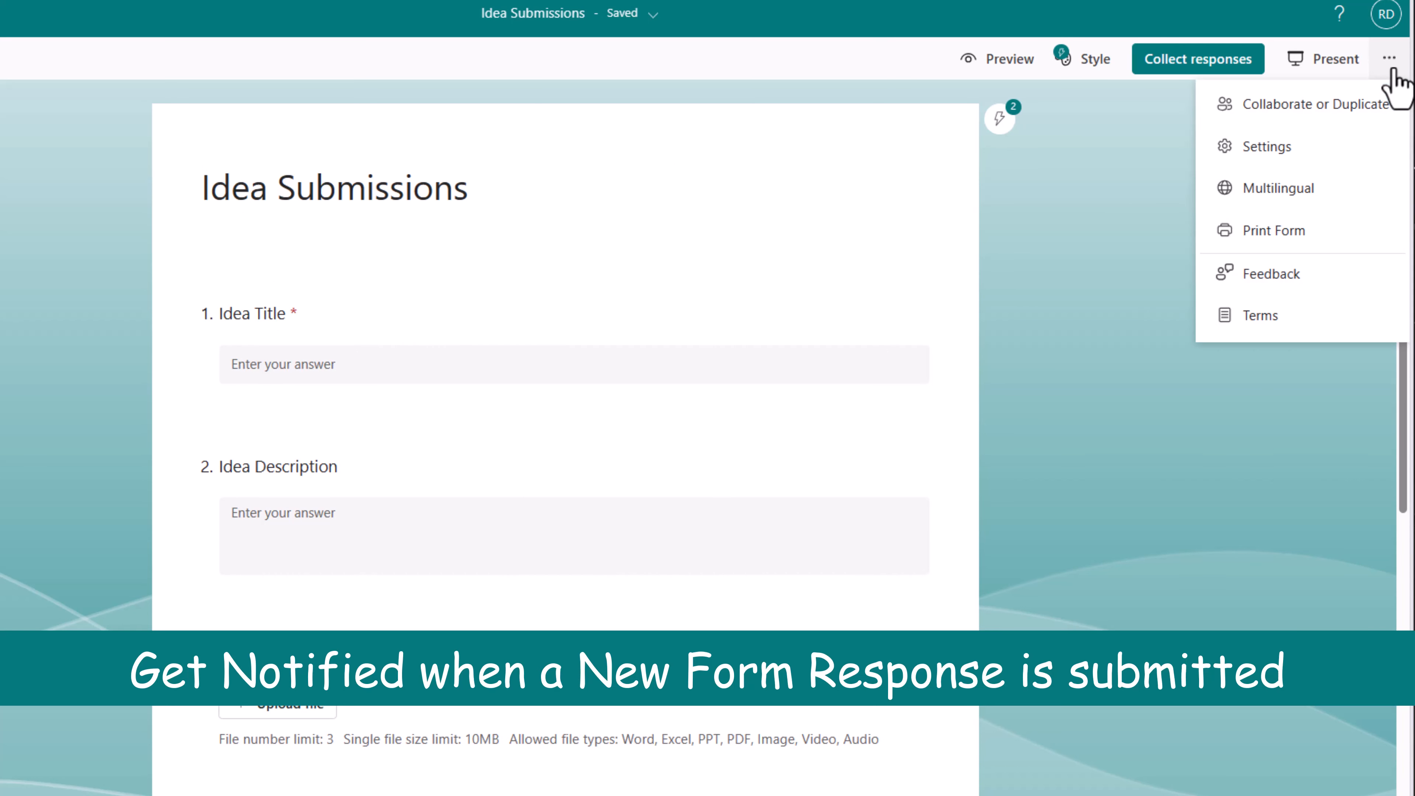
Step: Enable 'Get email notification of each response' in the form settings
left_click(1287, 148)
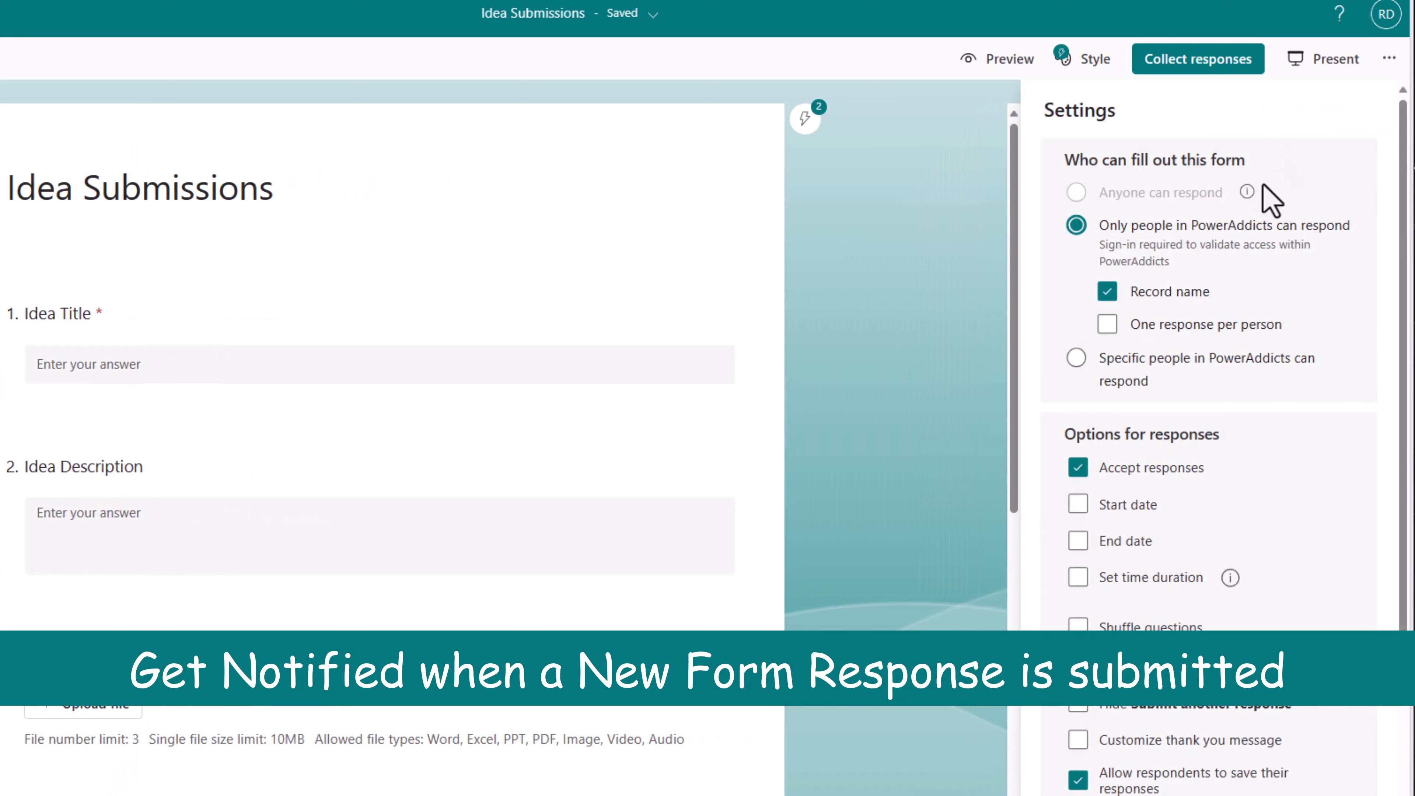
scroll(1170, 501, "down", 3)
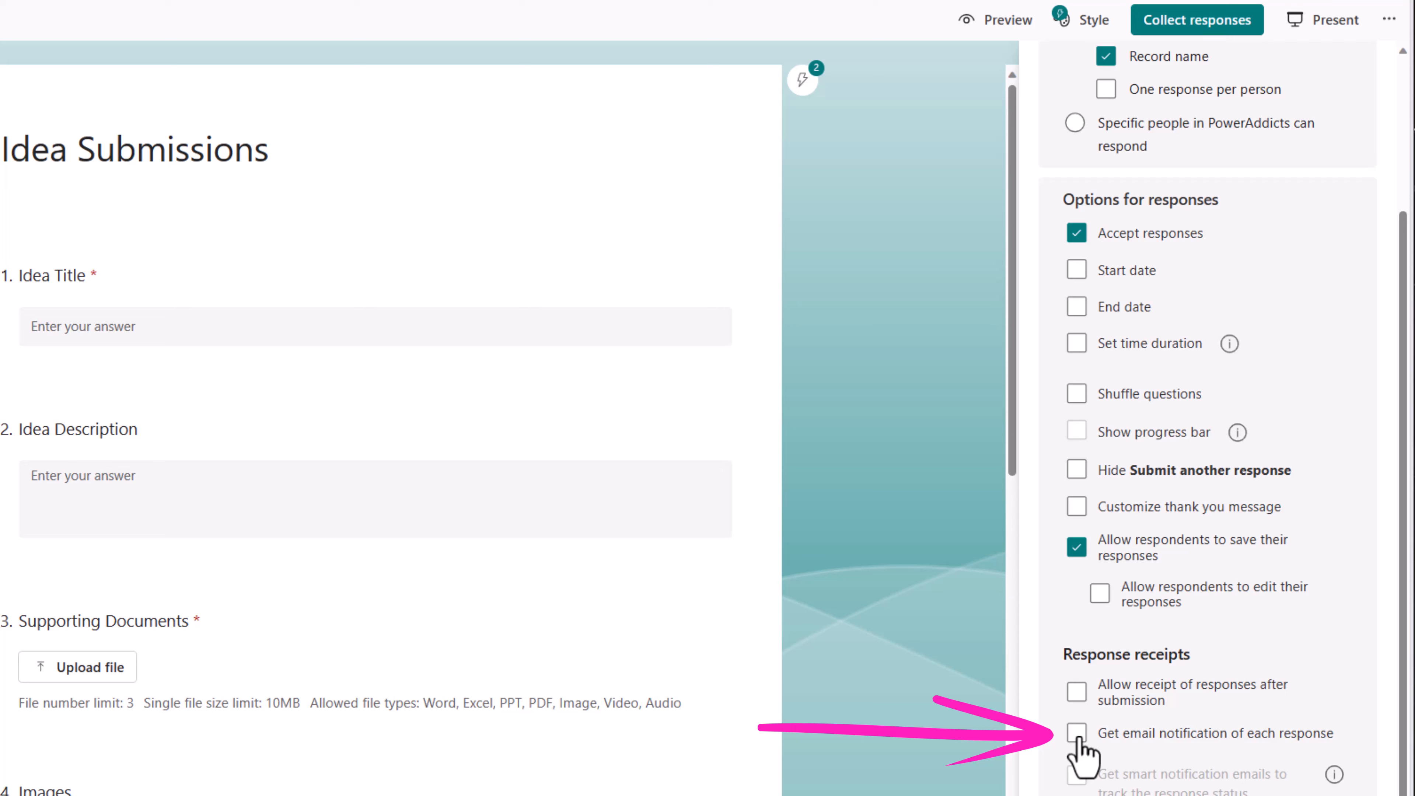
left_click(1077, 734)
Step: Browse the Collect responses invite, QR code and embed sharing options
left_click(1173, 25)
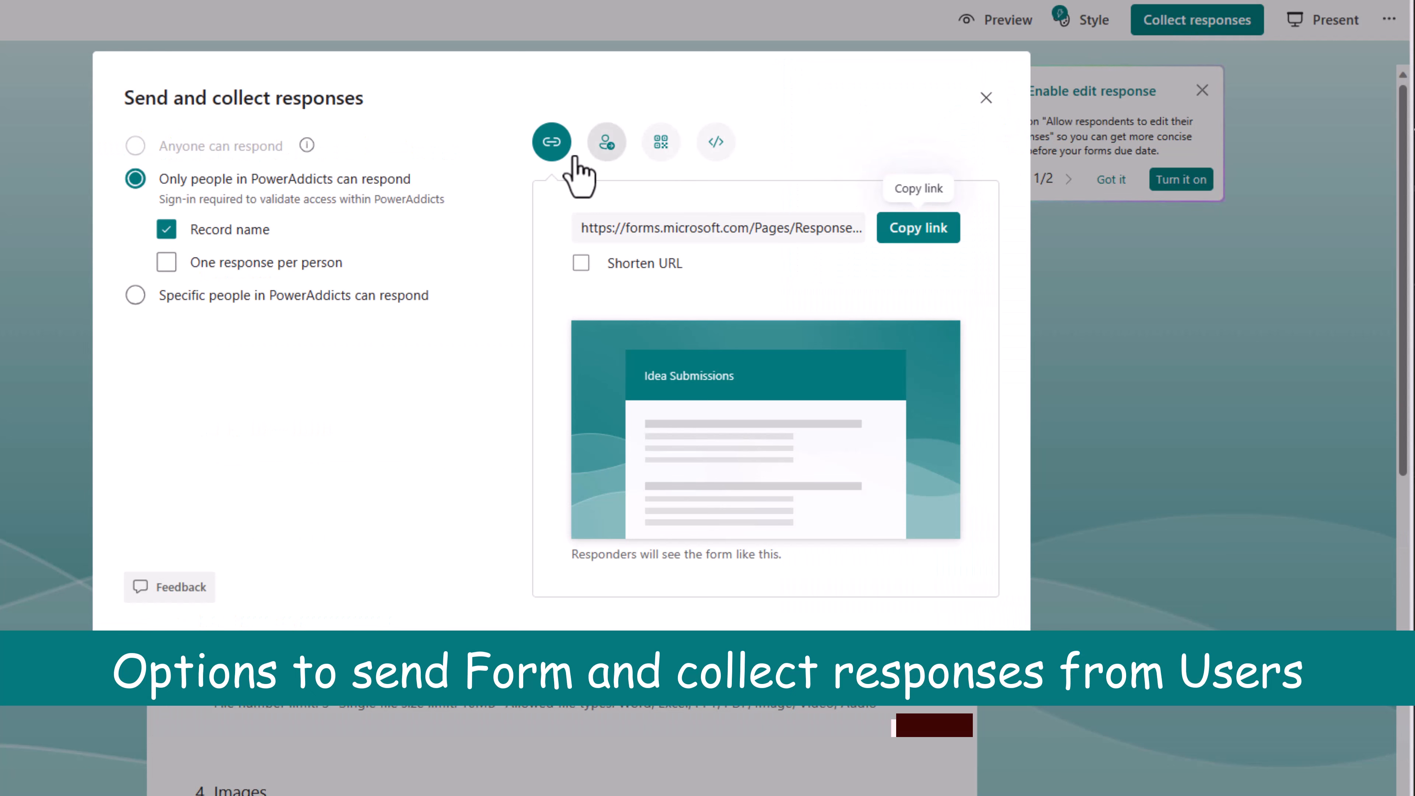
left_click(606, 146)
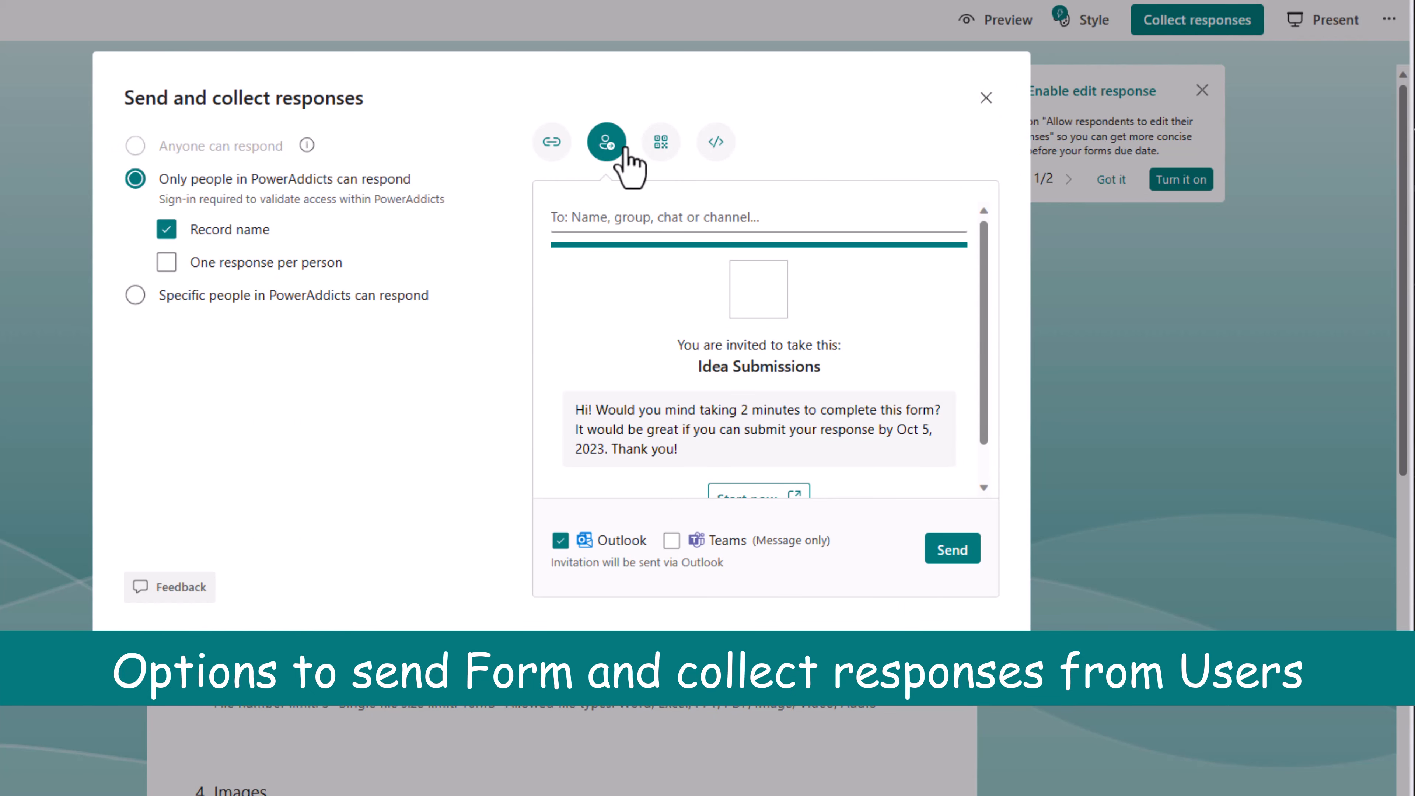
left_click(661, 147)
left_click(716, 143)
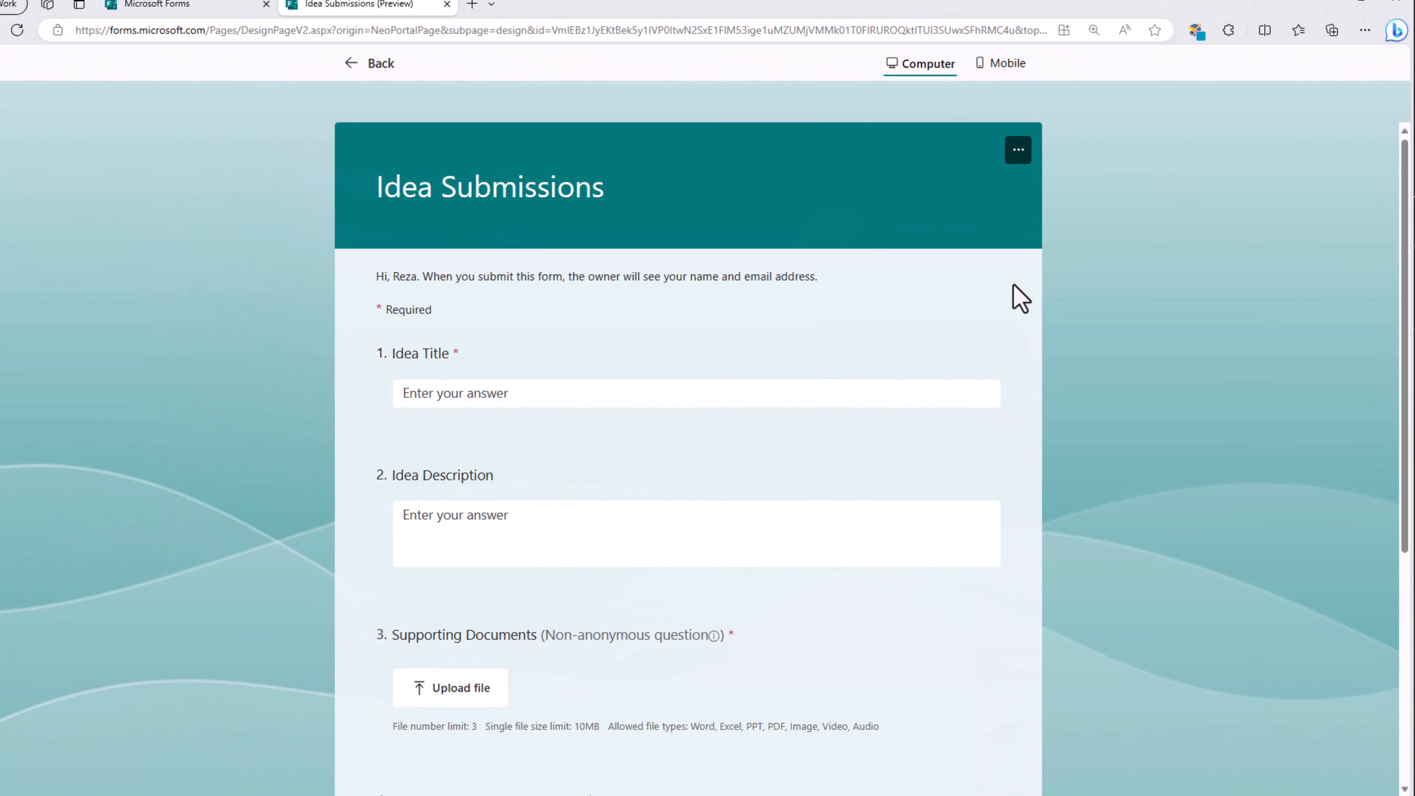
Step: Answer Idea Title 'Multilingual App' and Idea Description 'App to support multiple languages'
left_click(500, 402)
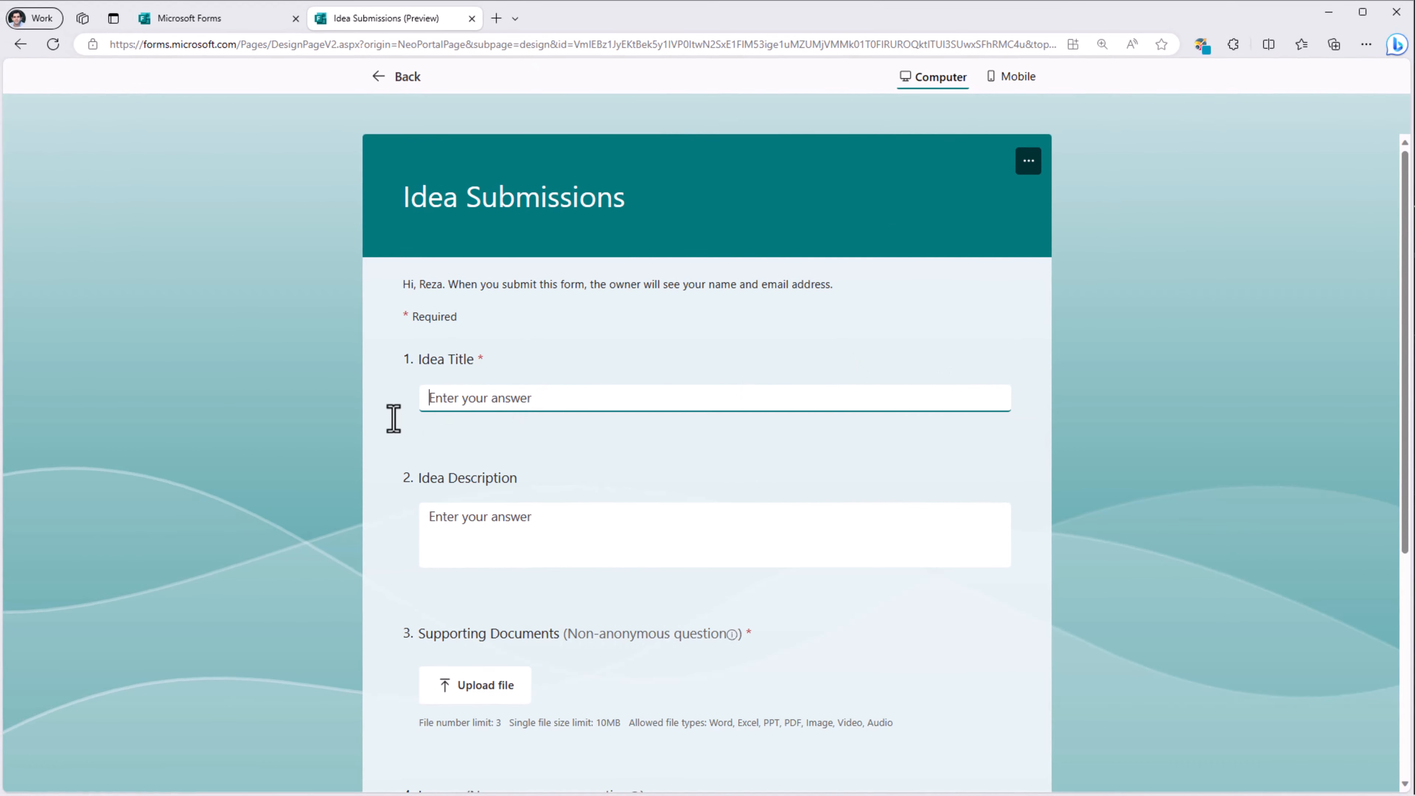
type("Multilingual App")
left_click(524, 528)
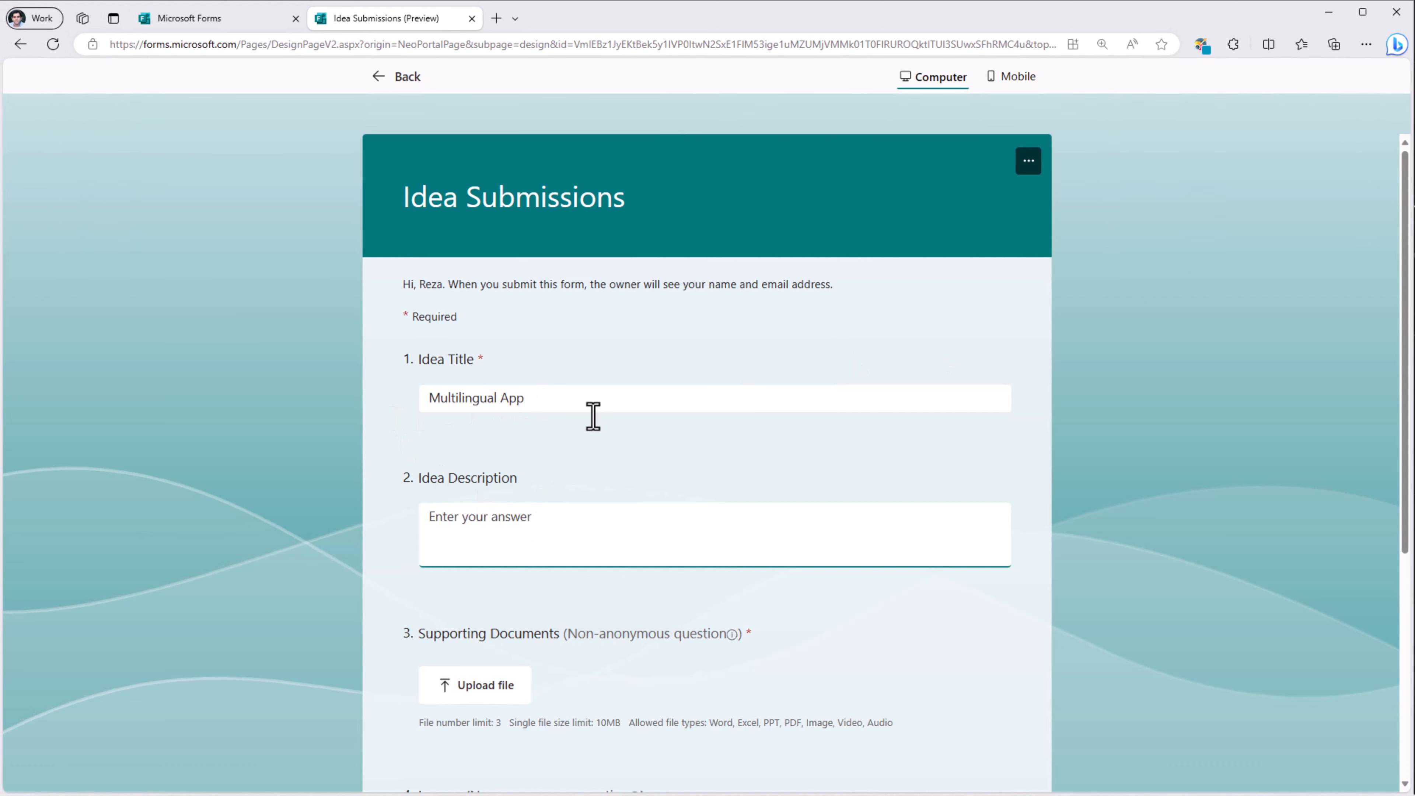
type("App to support multiple languages")
scroll(624, 410, "down", 2)
scroll(669, 482, "down", 2)
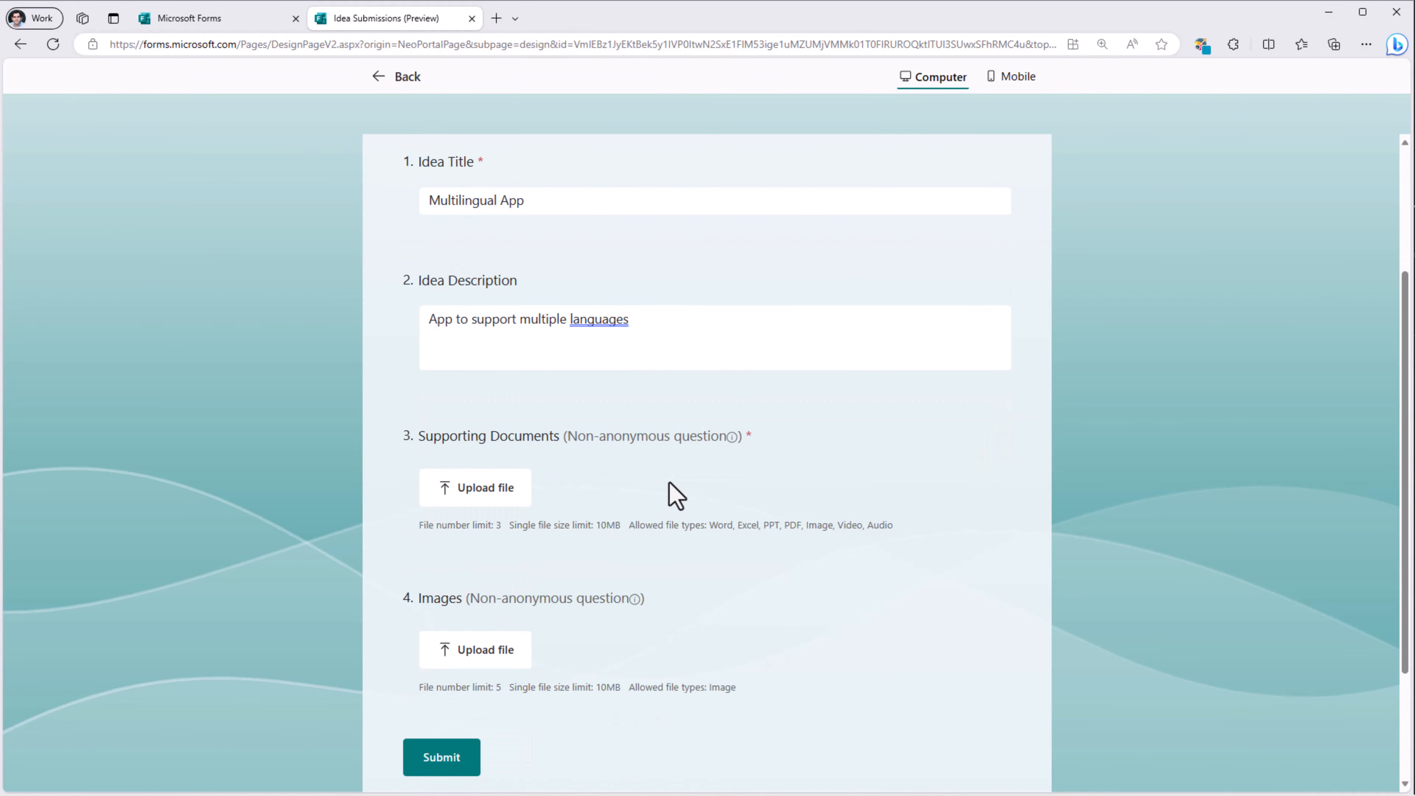
scroll(560, 505, "down", 3)
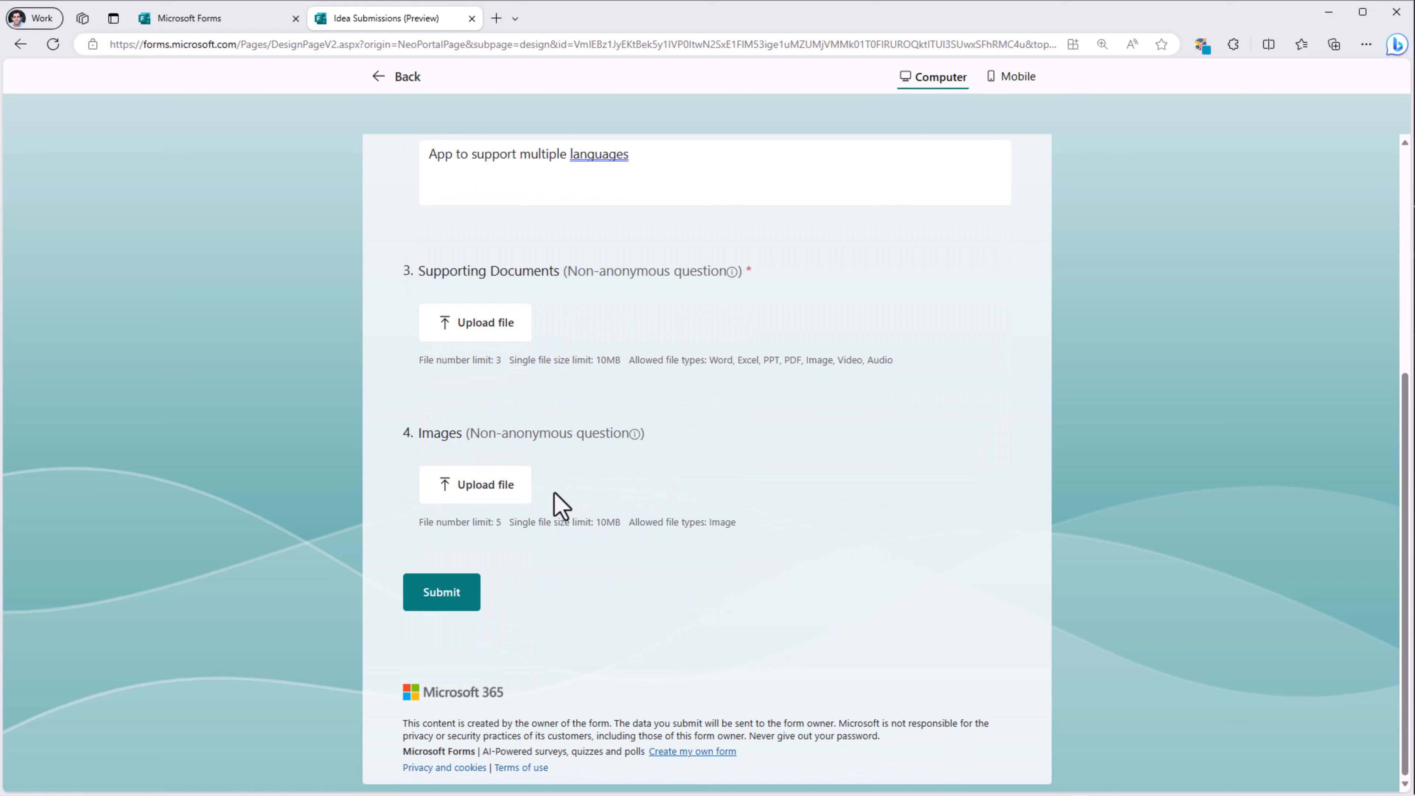
Step: Attach Localization.xlsx, Readme.docx and Idea Screenshot.png, then submit the response
left_click(475, 340)
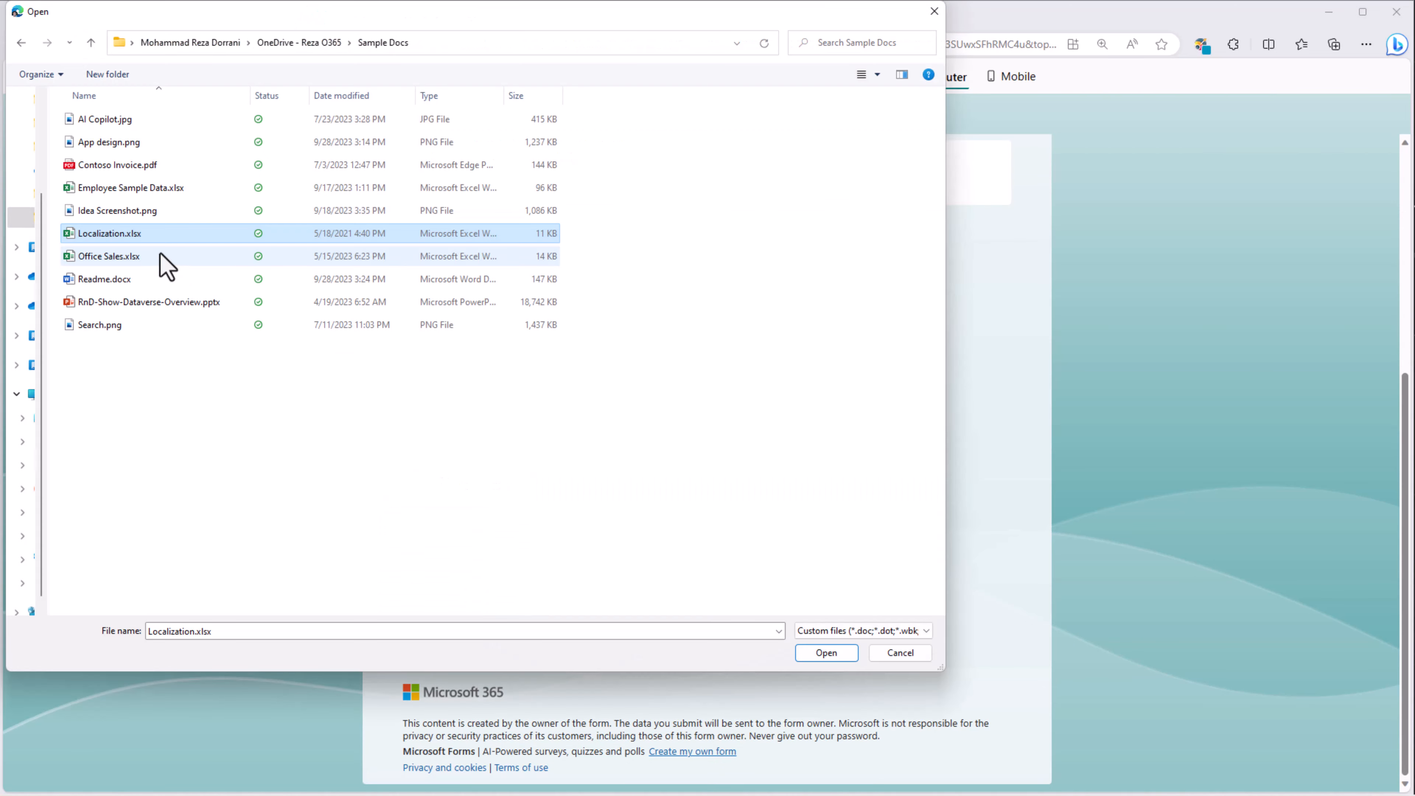
left_click(133, 279, "ctrl")
key("Return")
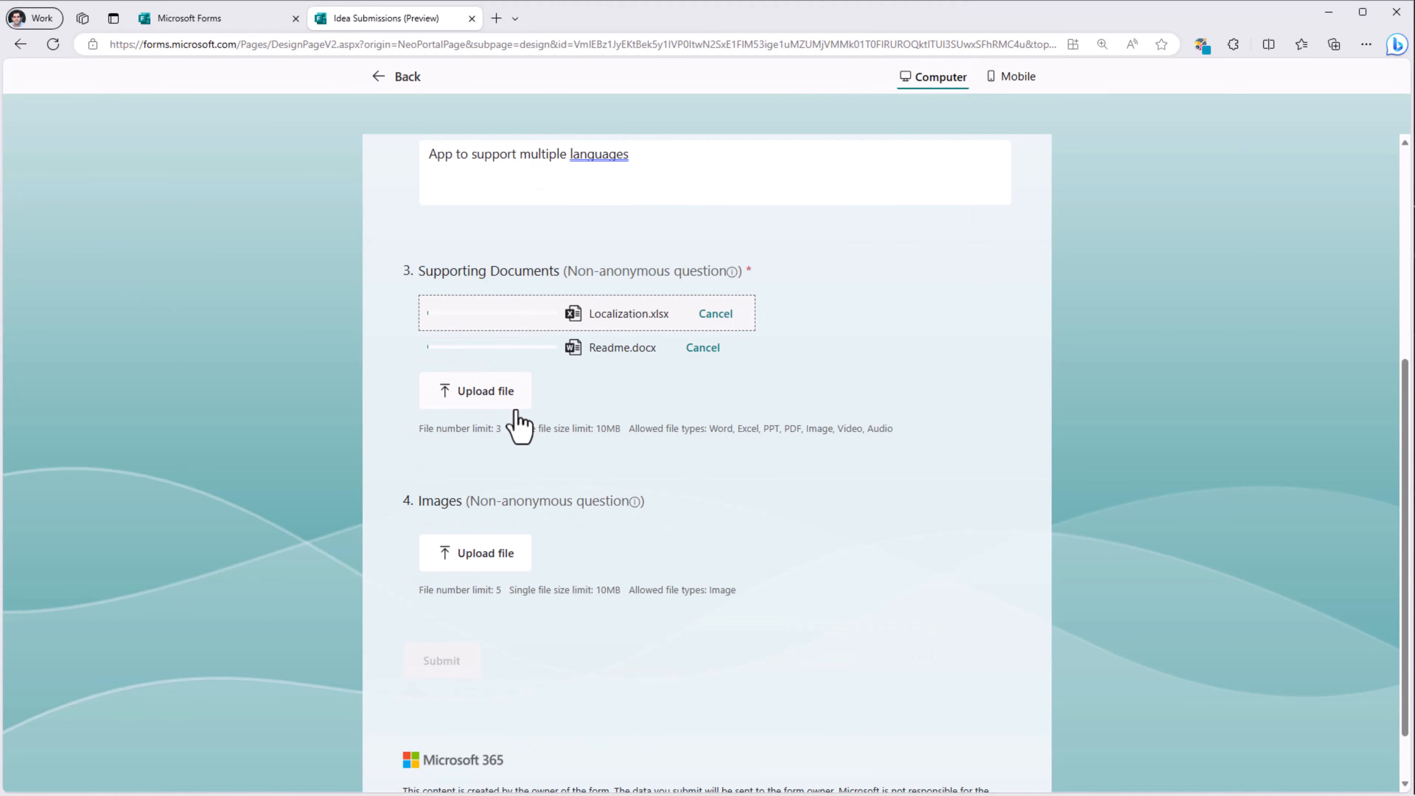
left_click(490, 569)
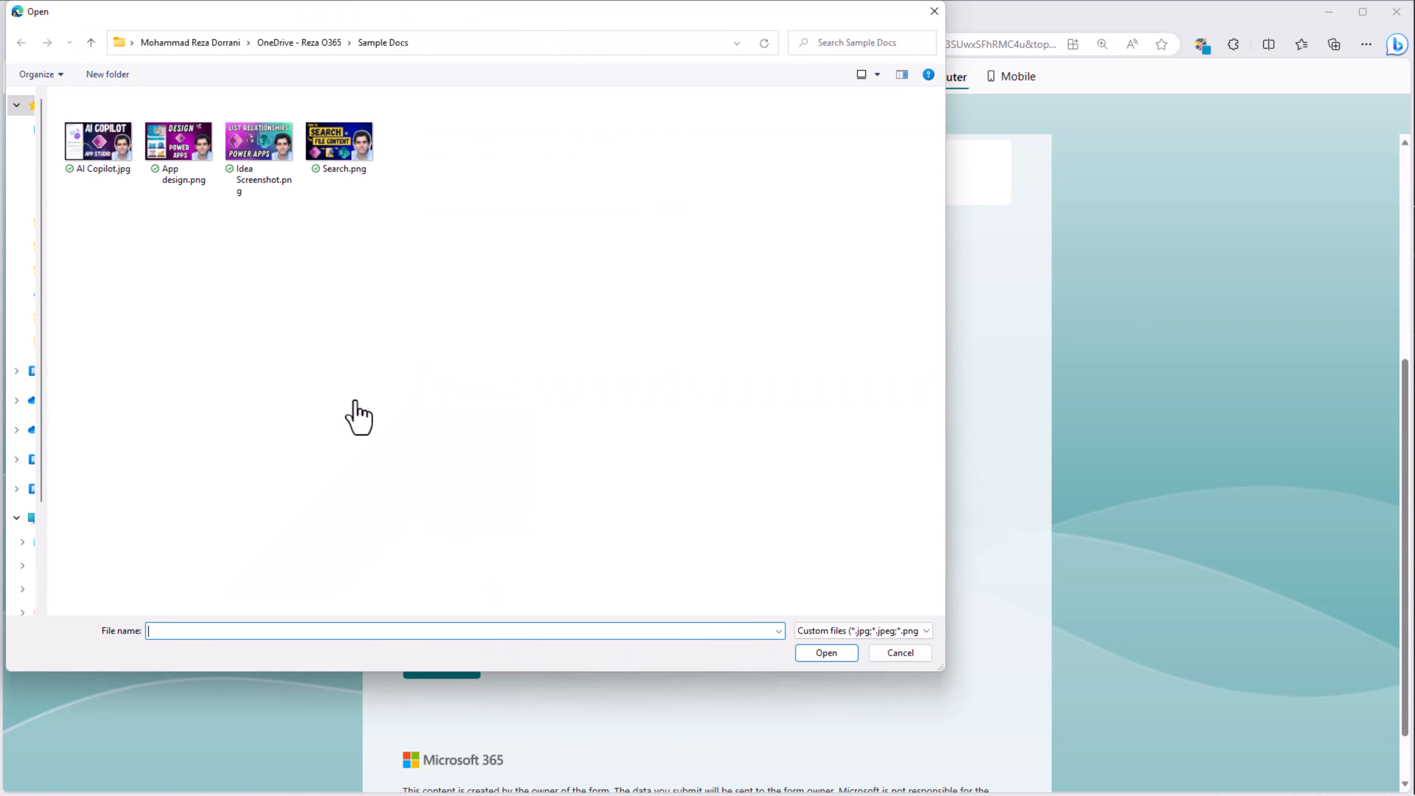
double_click(264, 168)
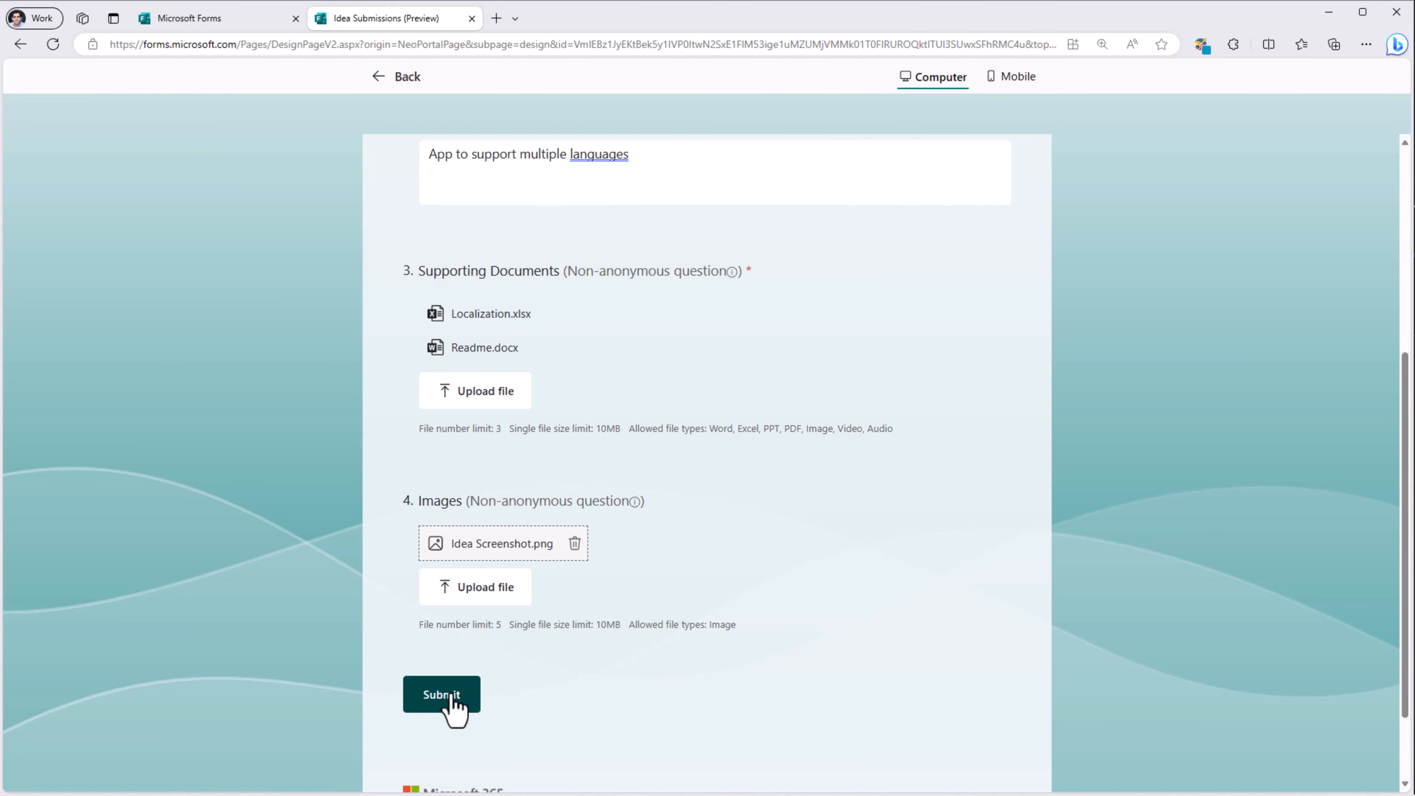
left_click(449, 696)
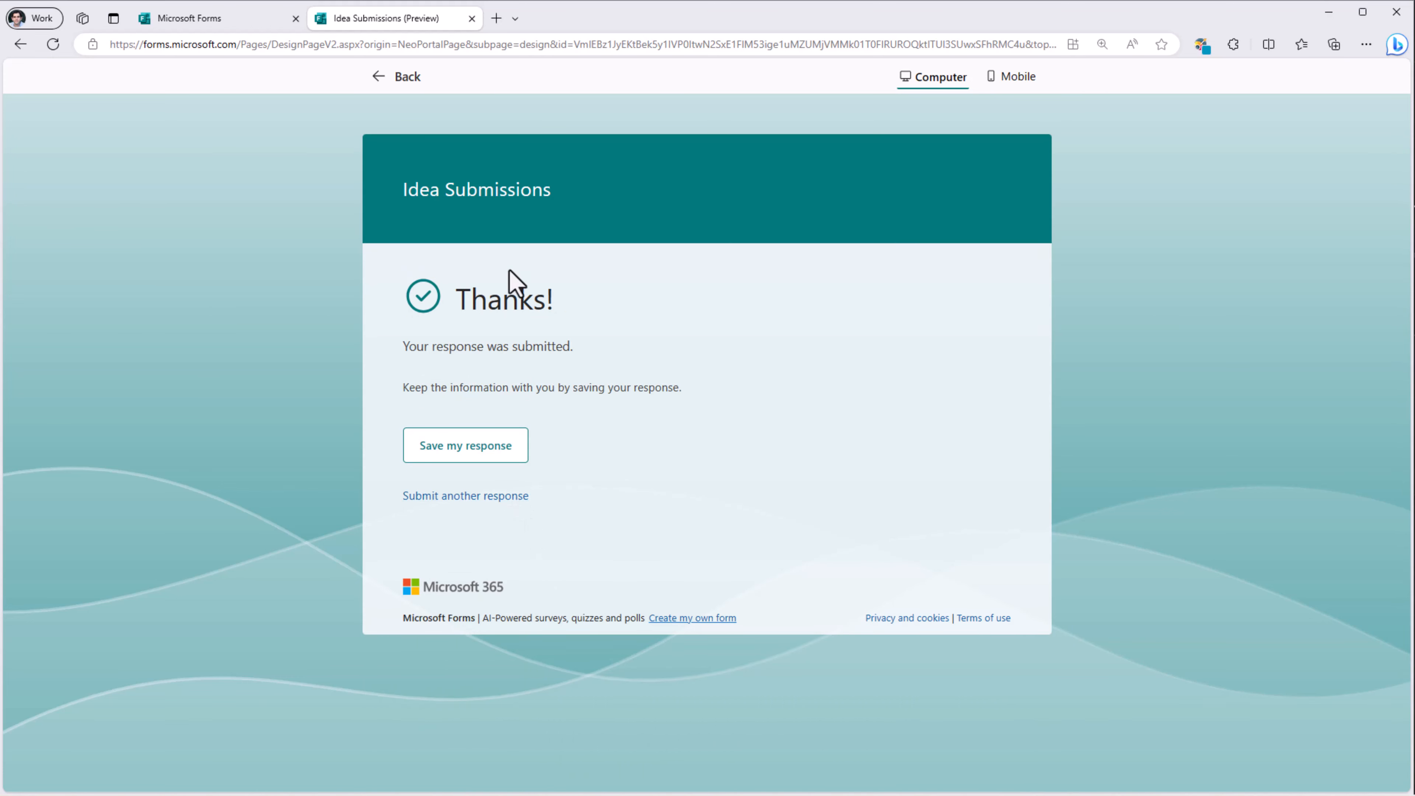
Step: Open the Microsoft Forms new-response email in Outlook and go to the Idea Submissions results
left_click(496, 17)
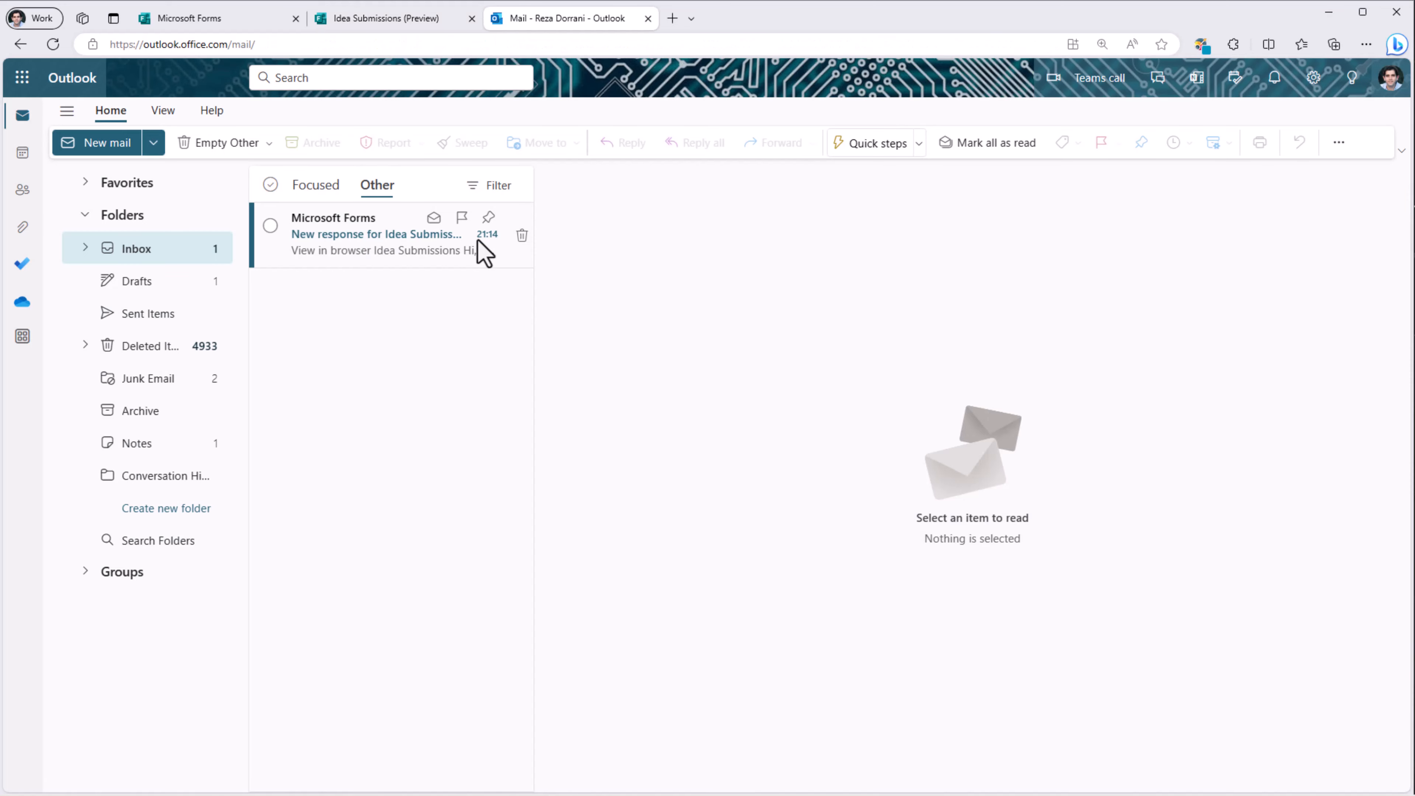
left_click(373, 257)
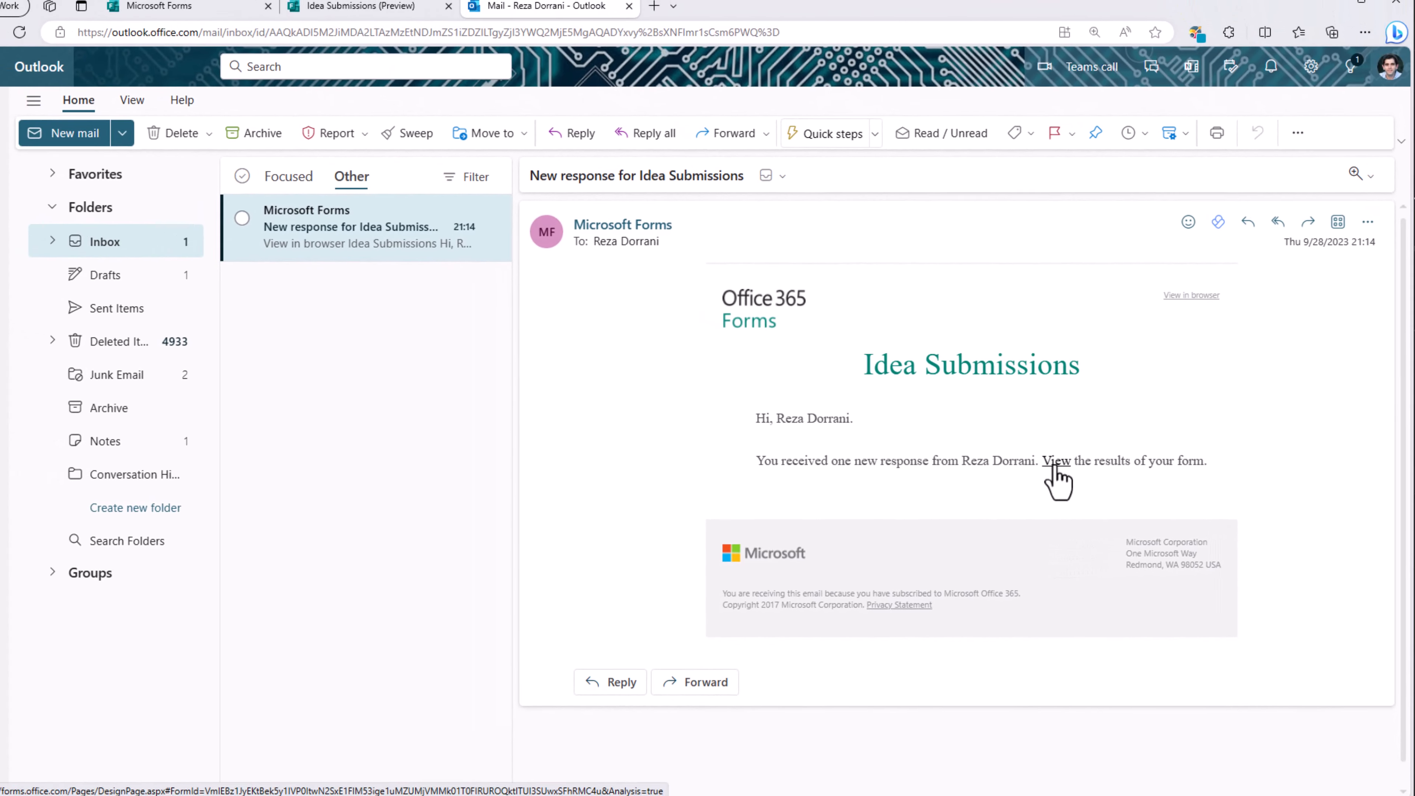
left_click(1054, 465)
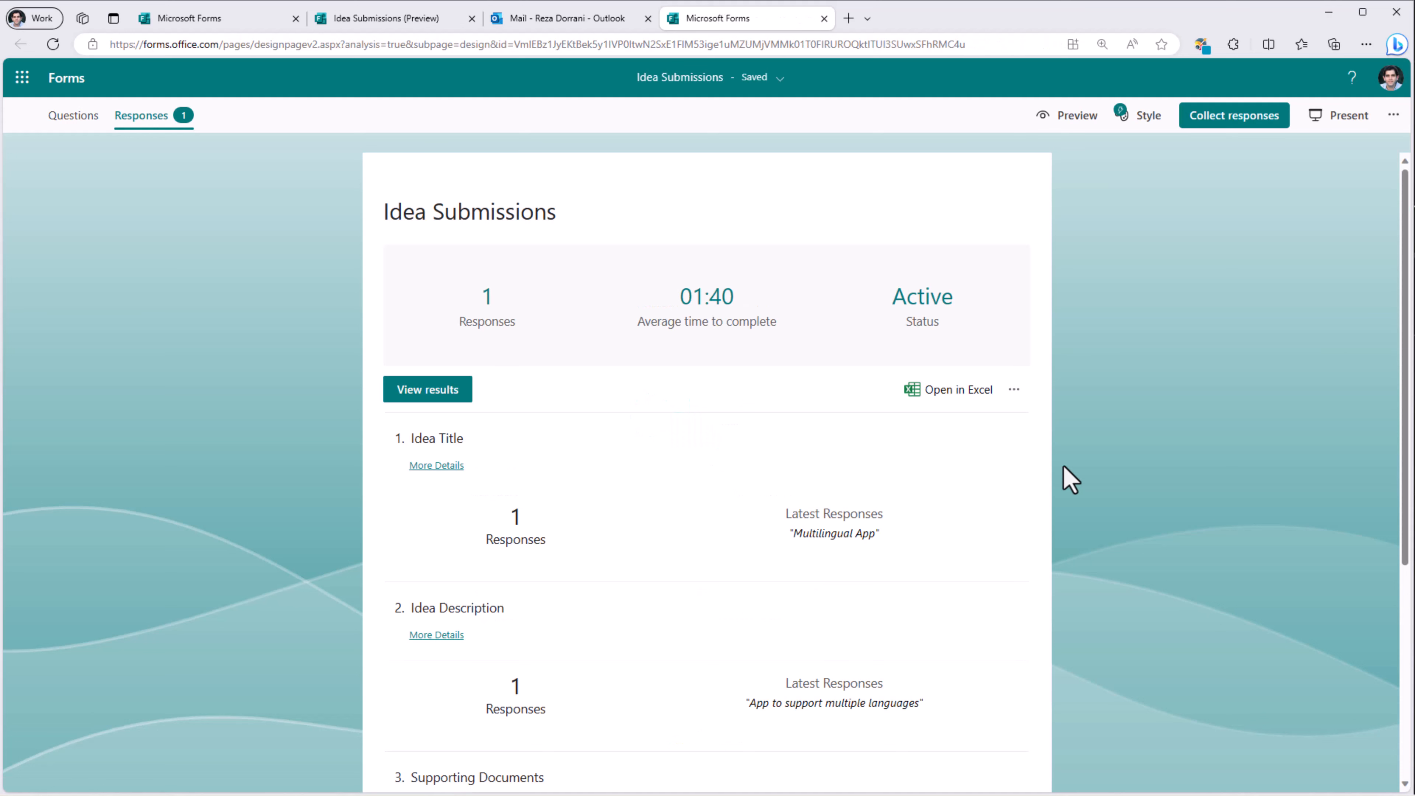
Step: Open Supporting Documents' More Details, check the Localization spreadsheet, and close its tab
scroll(585, 320, "down", 5)
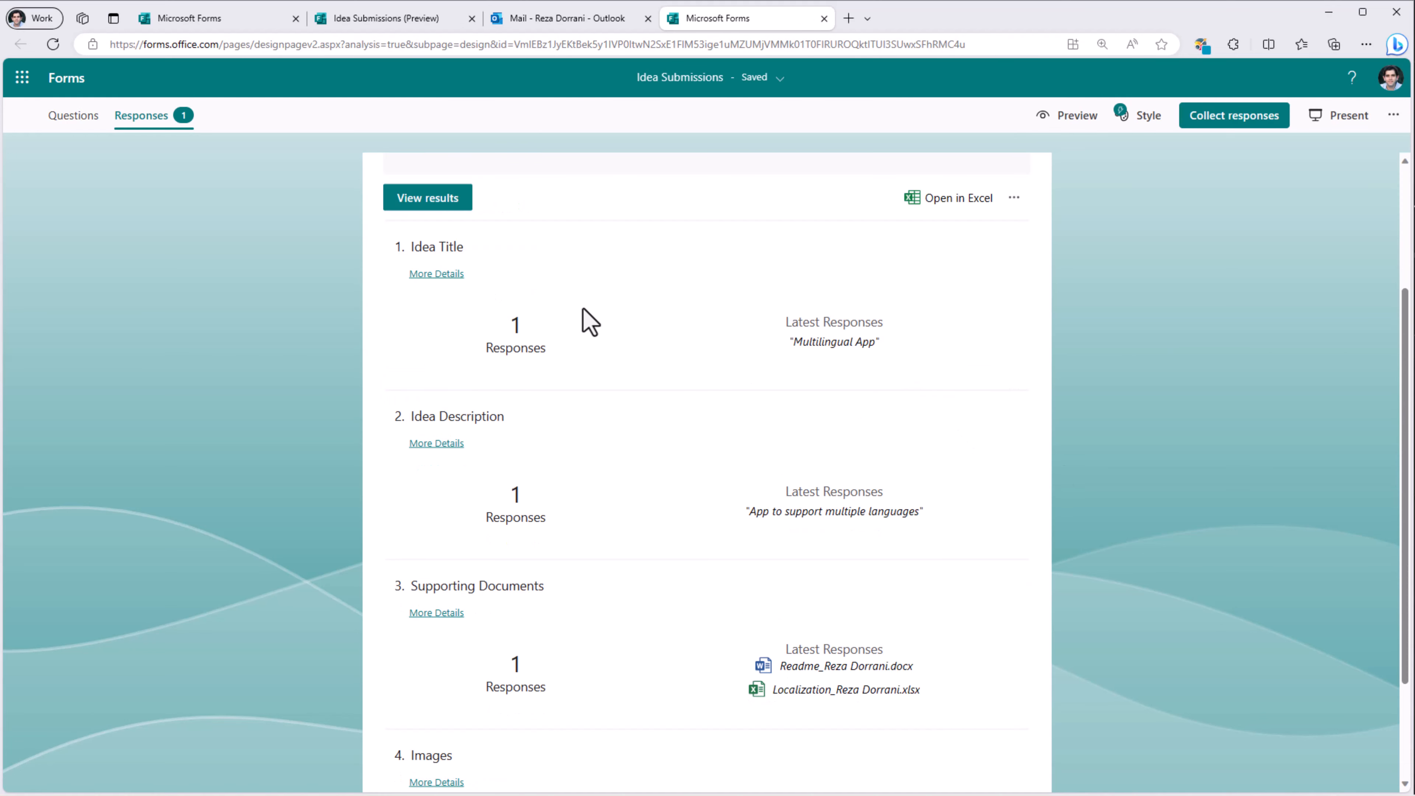
scroll(628, 396, "down", 1)
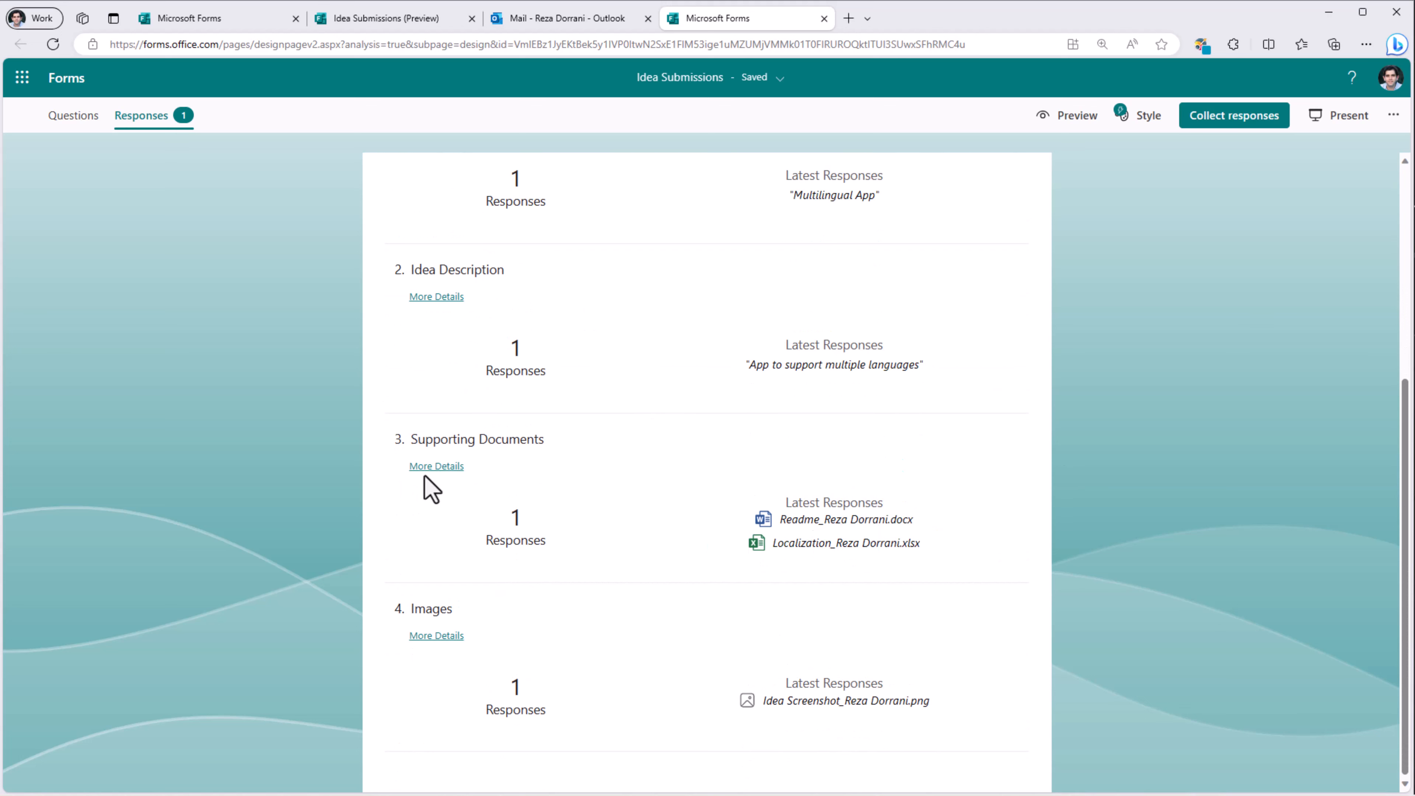
left_click(438, 467)
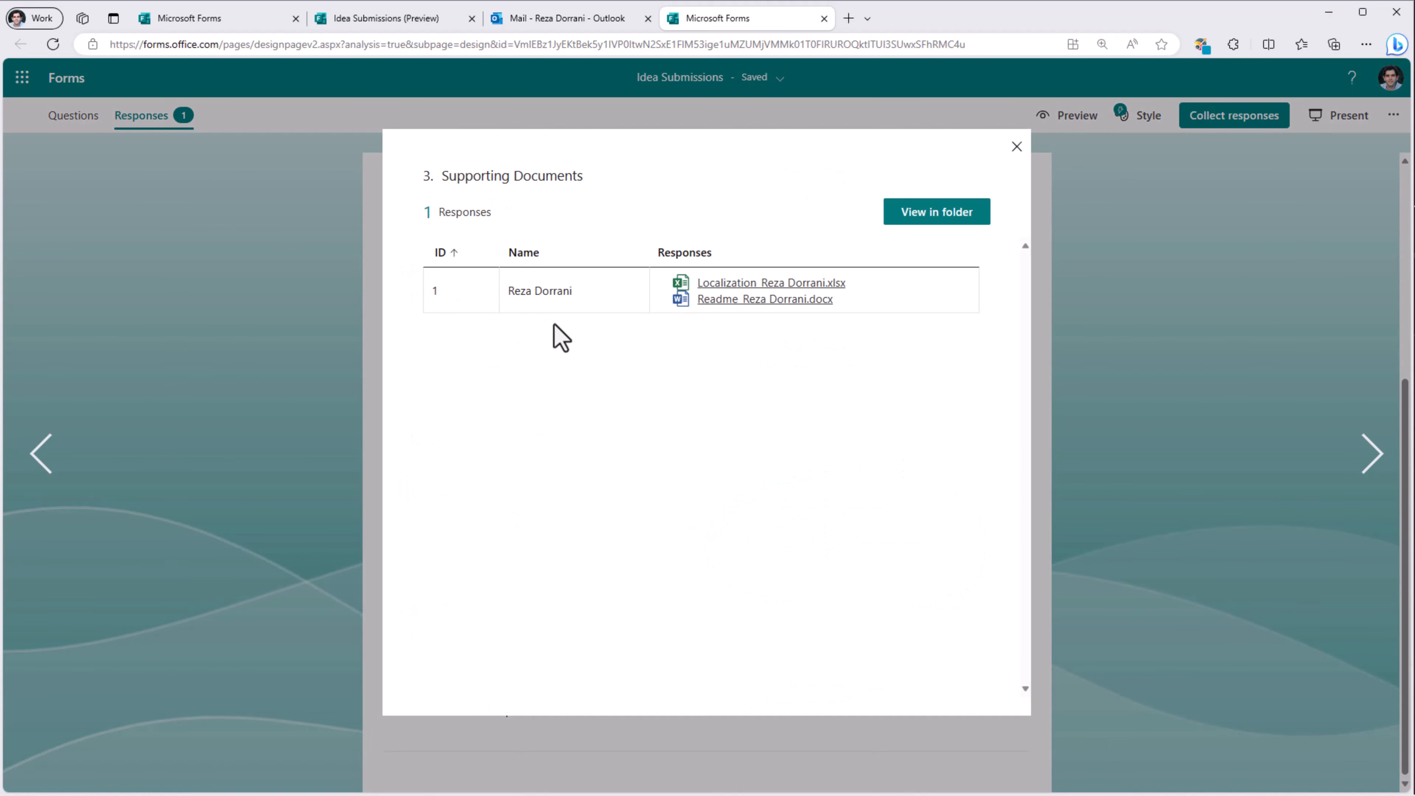
left_click(728, 285)
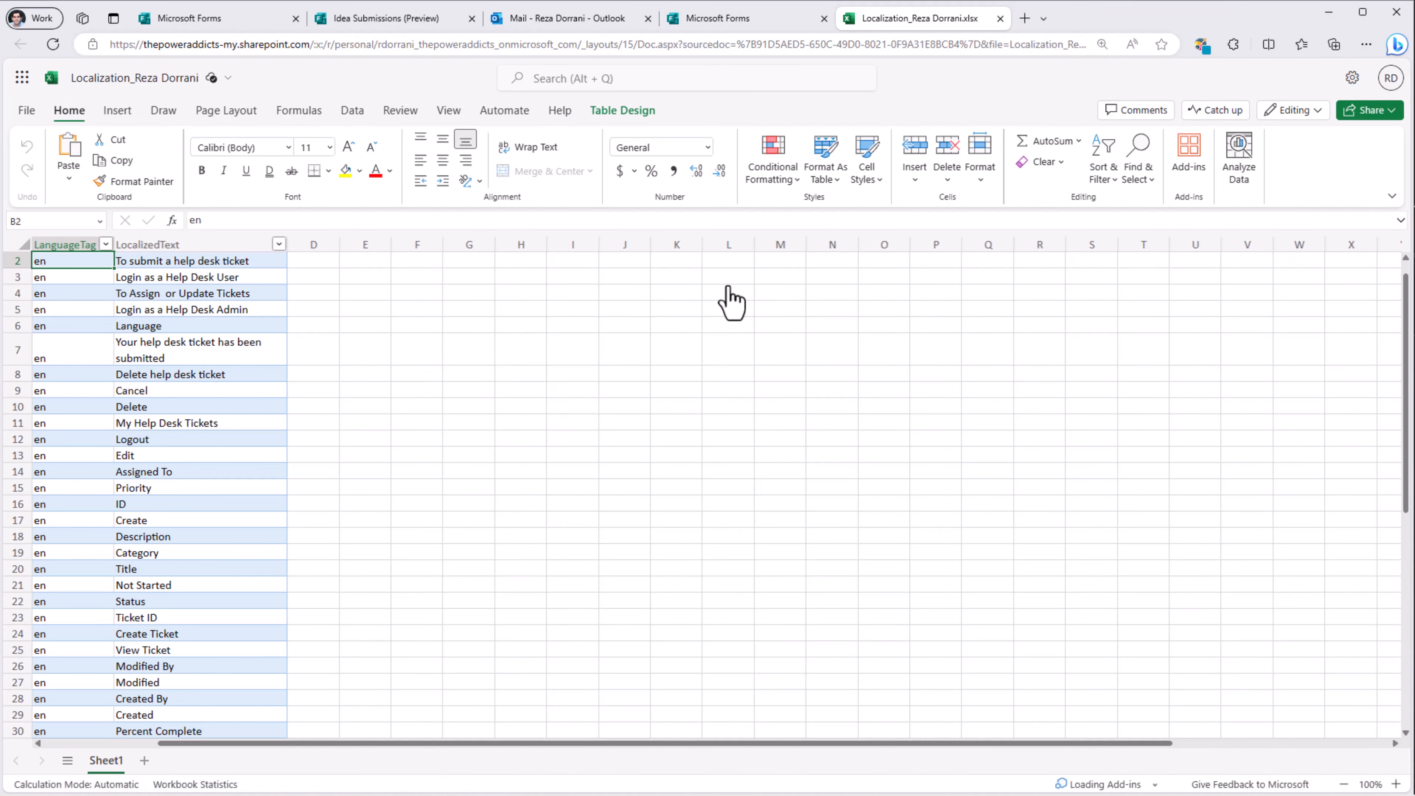
key("ctrl+w")
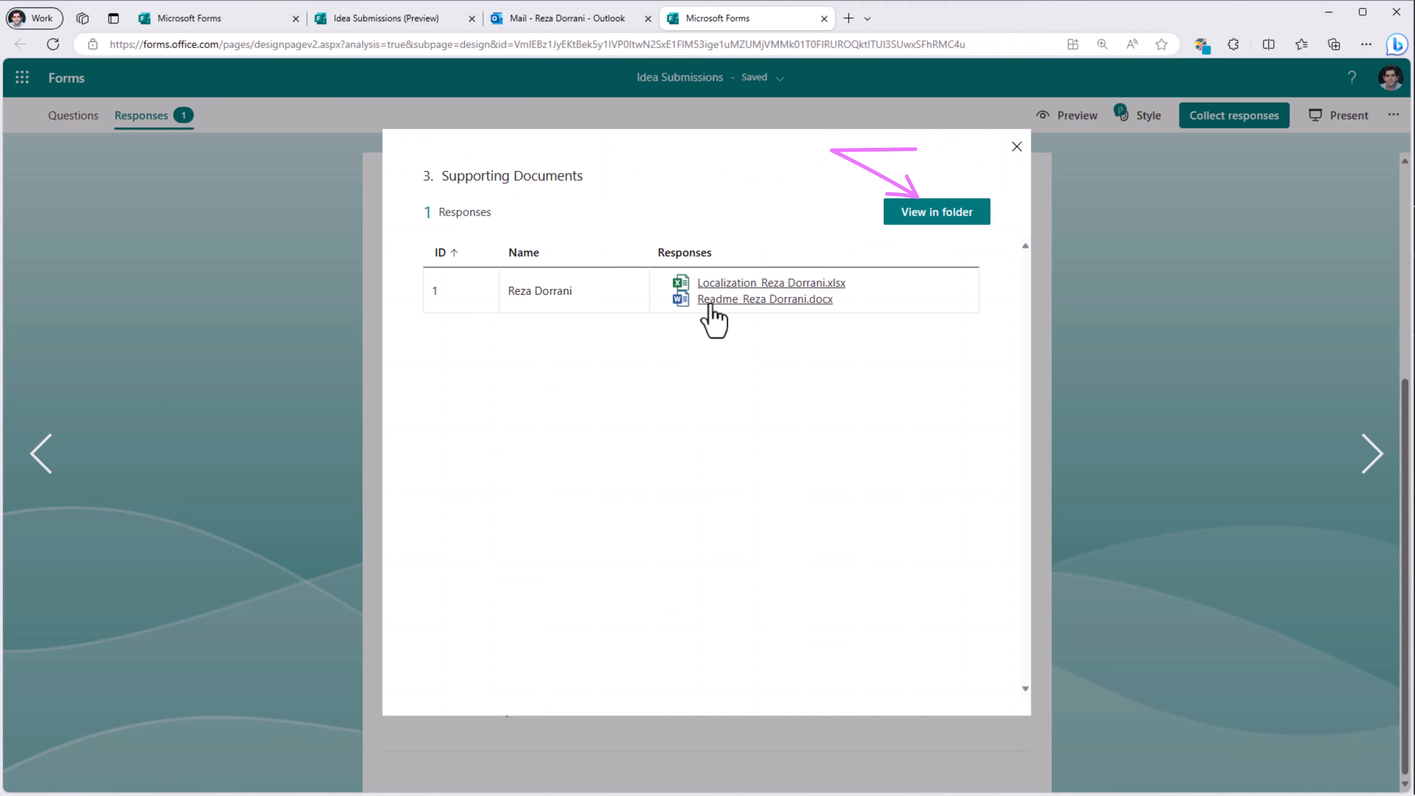
Step: Browse the Idea Submissions upload folders in OneDrive and end in Question 1, holding the idea screenshot
left_click(943, 219)
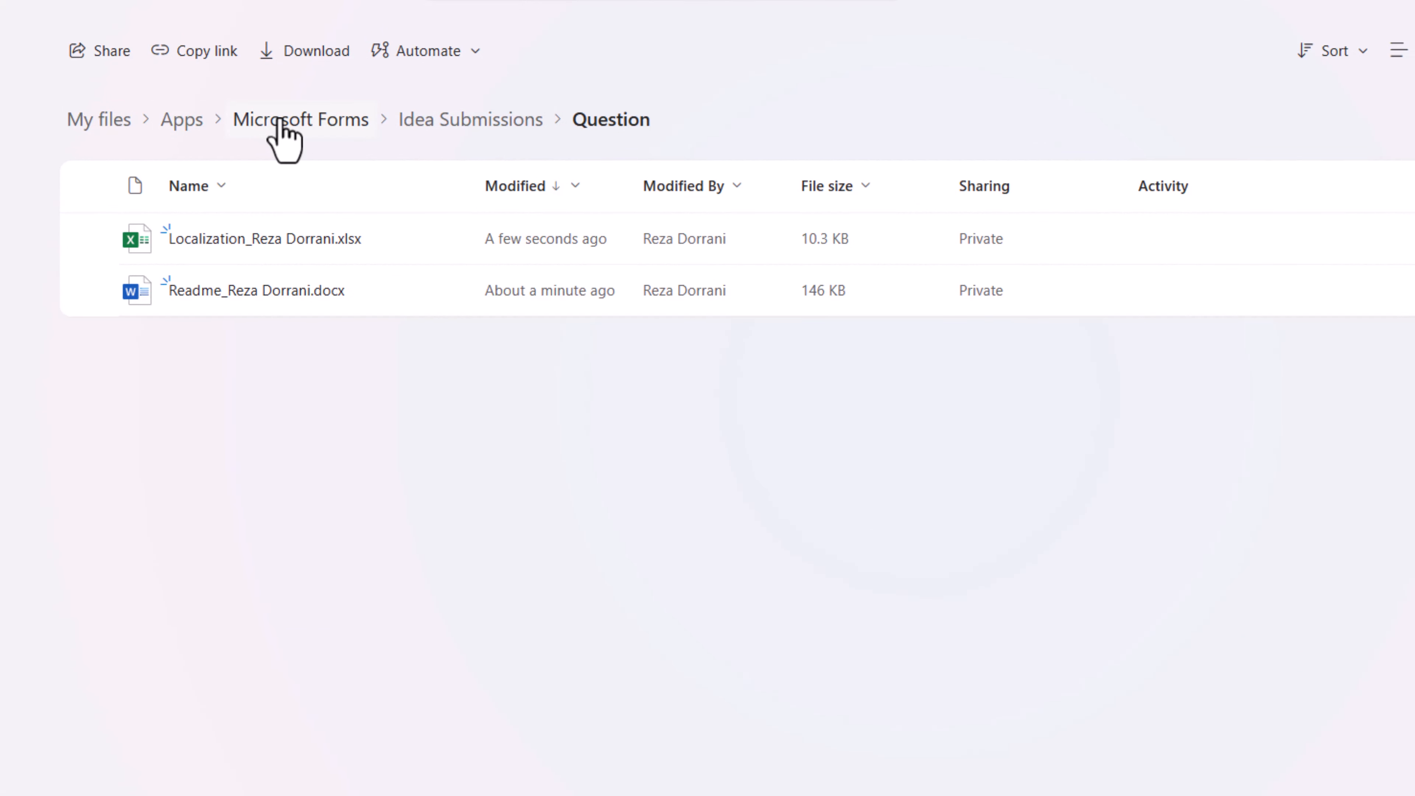
left_click(476, 122)
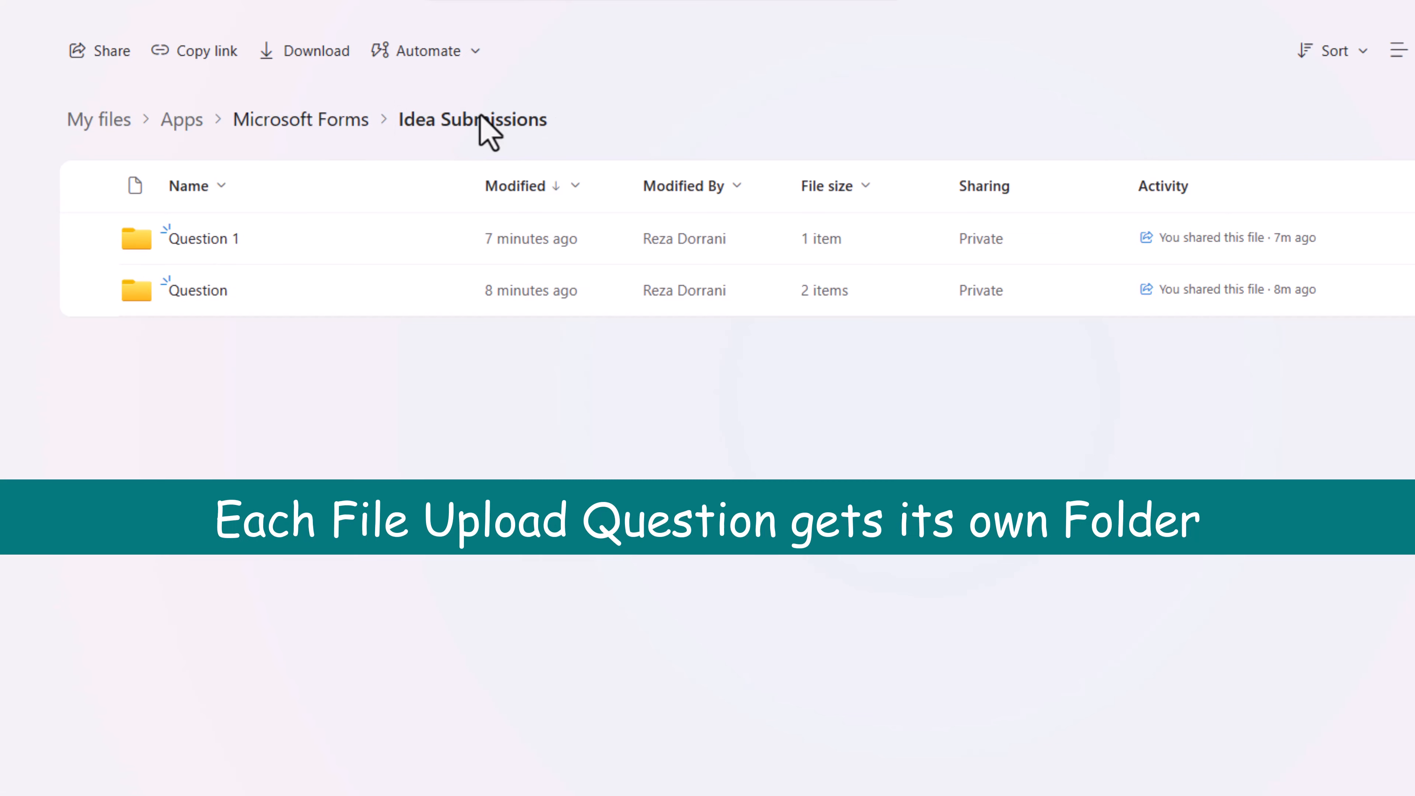
left_click(214, 301)
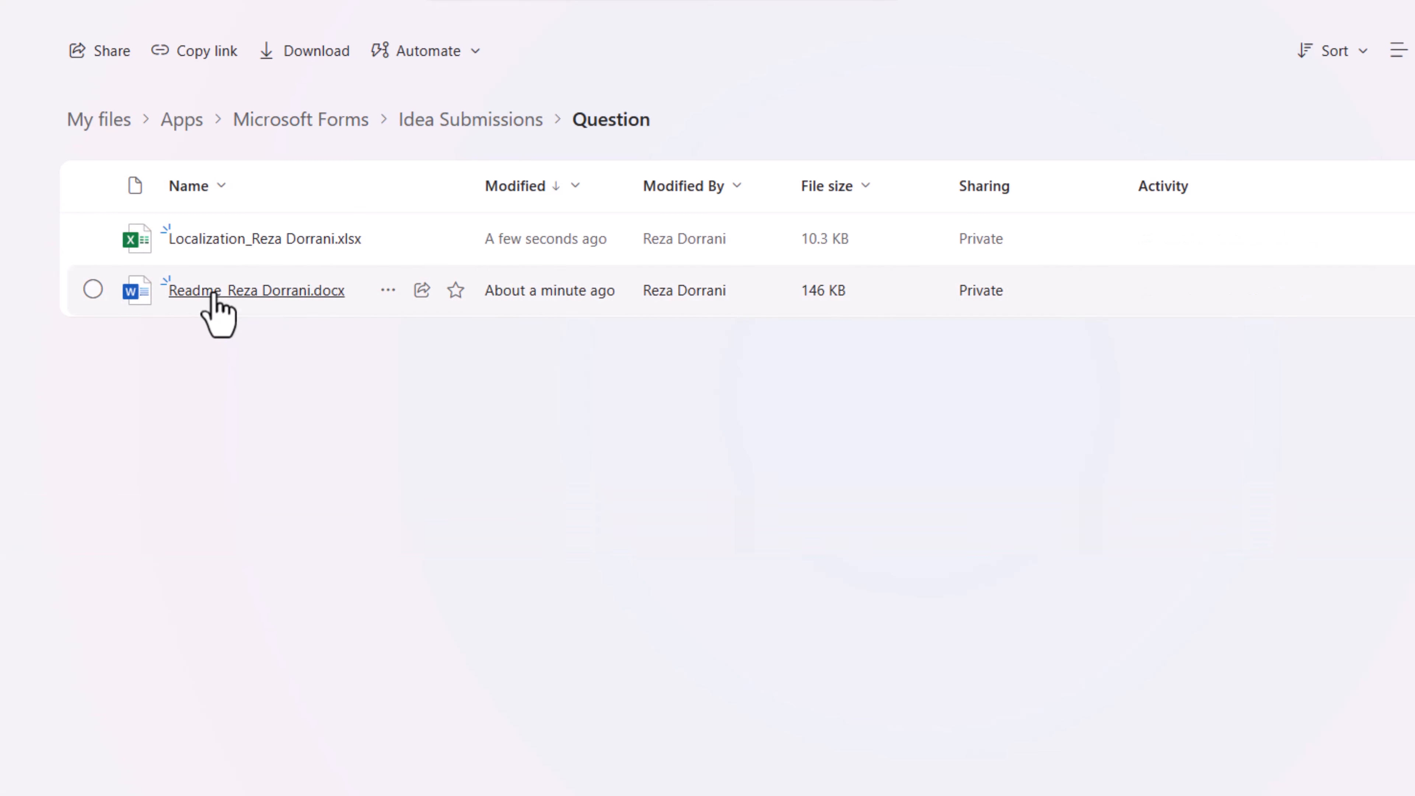
mouse_move(214, 295)
left_click(473, 123)
left_click(218, 244)
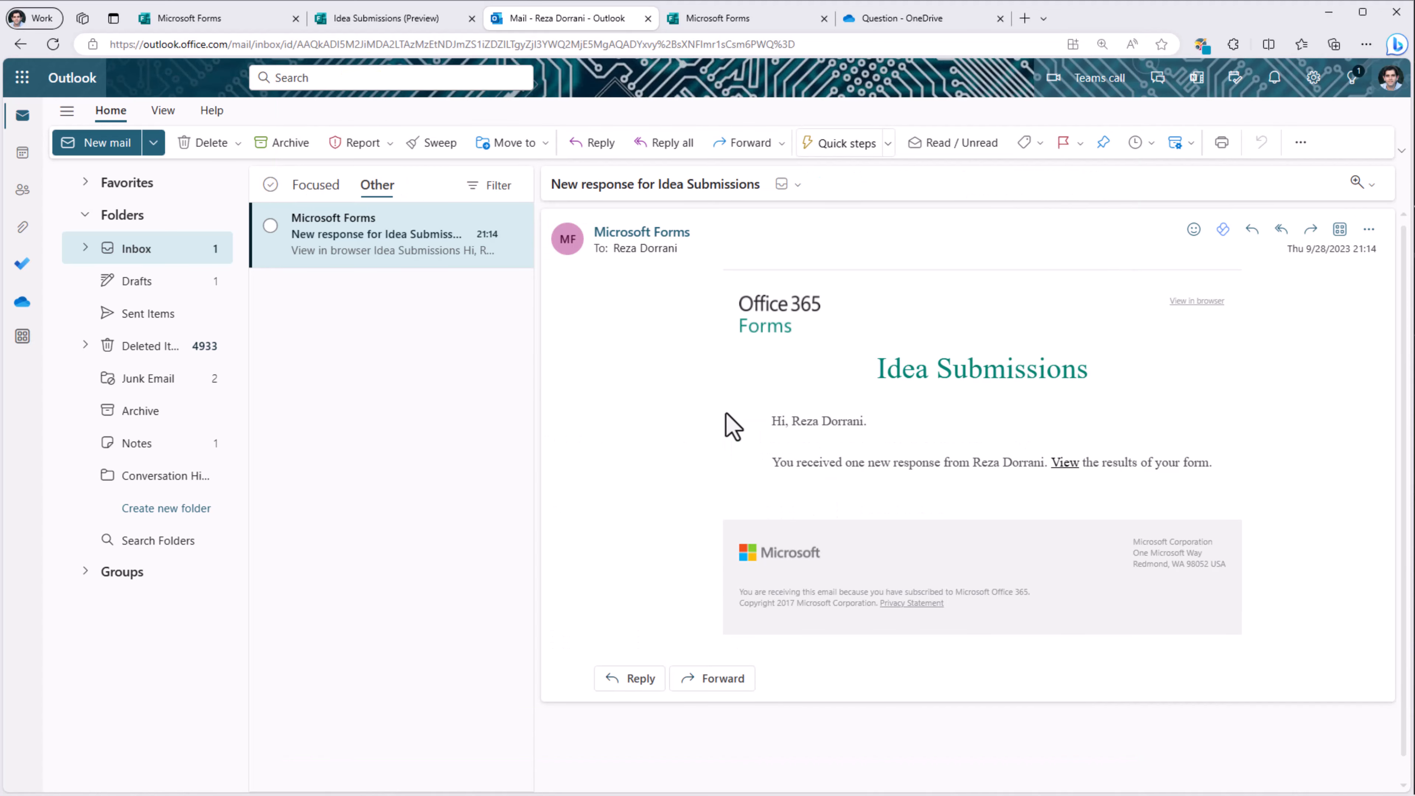
Step: Switch to the Microsoft Power Automate tab at make.powerautomate.com
left_click(811, 19)
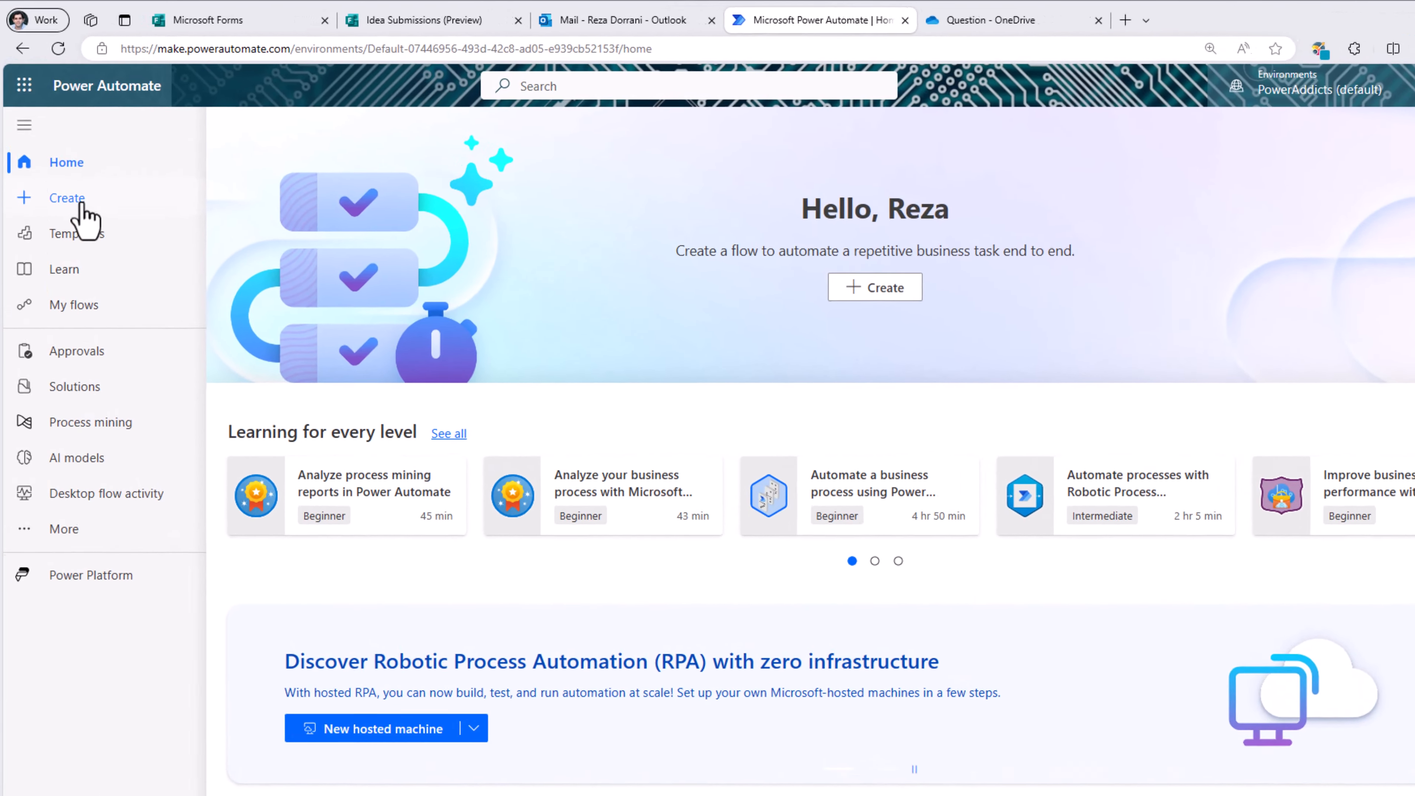
Step: Create an automated cloud flow named 'Idea Submission Flow' triggered by new Forms responses
left_click(82, 204)
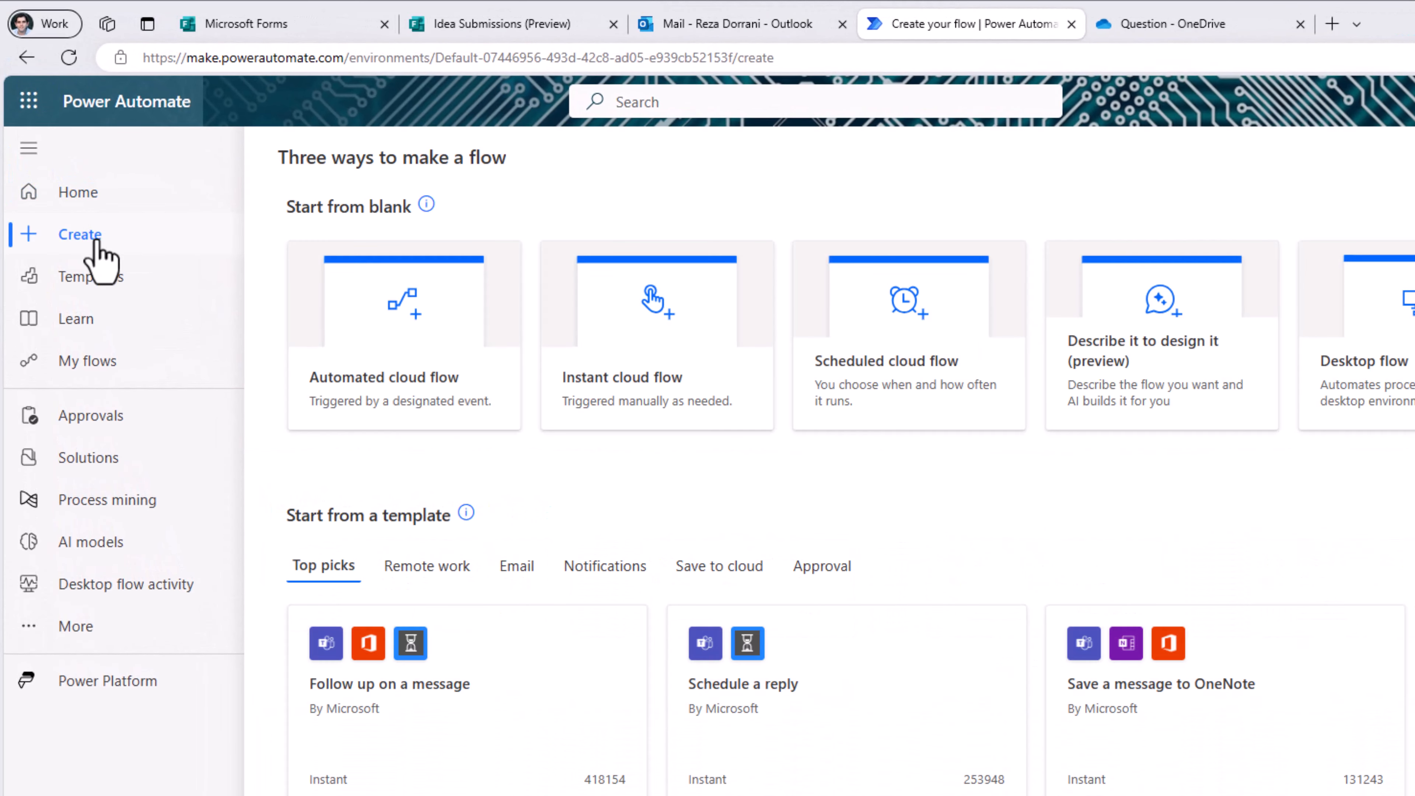
left_click(370, 391)
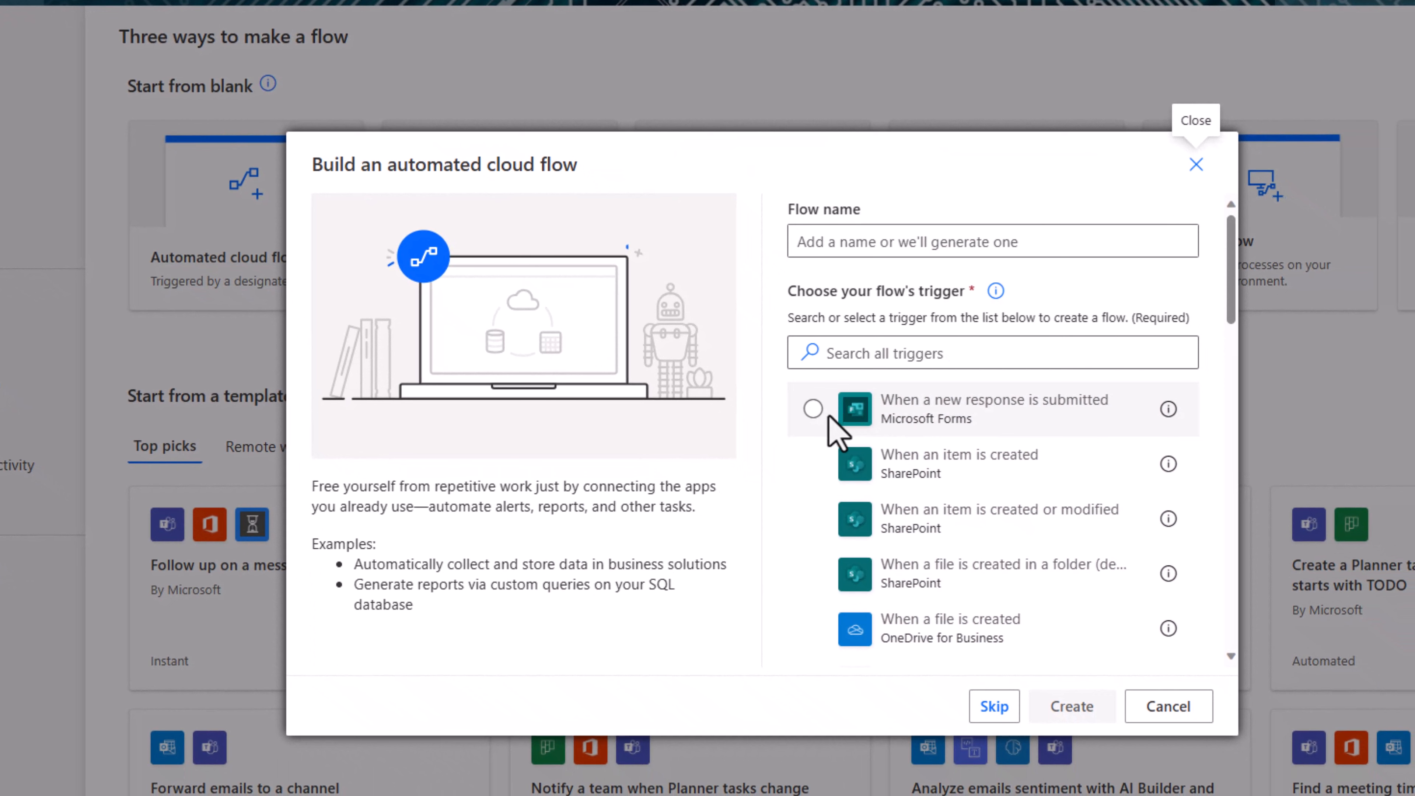
left_click(870, 422)
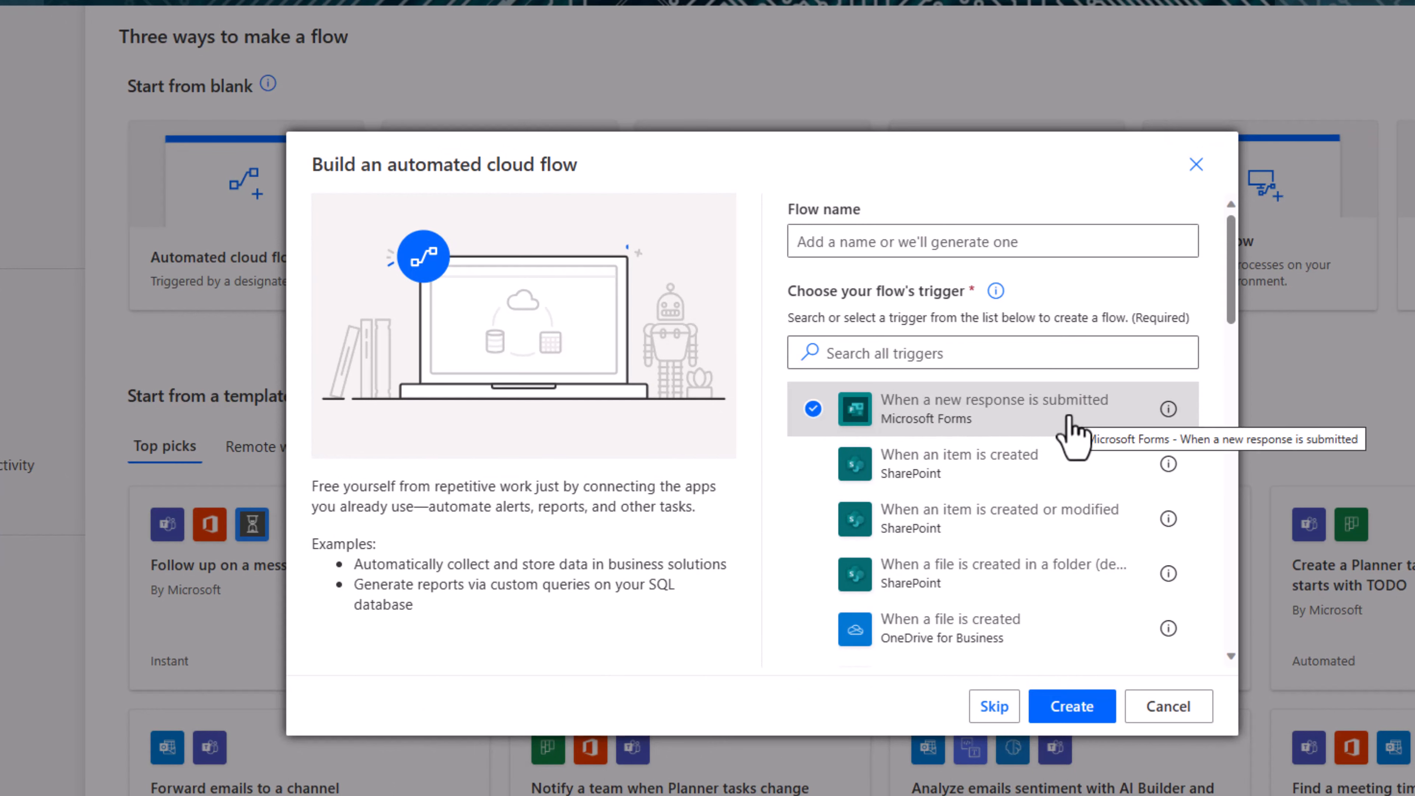
left_click(830, 241)
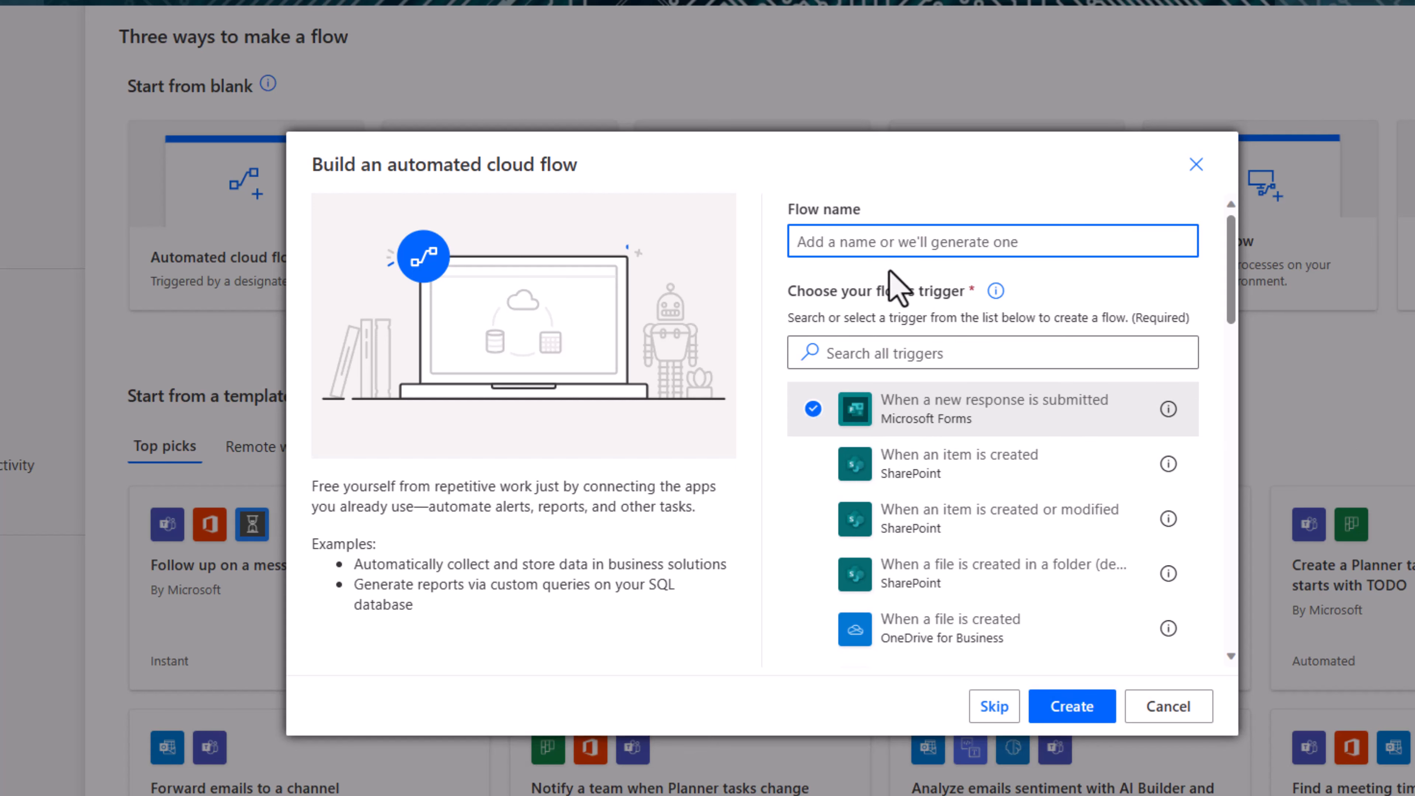
type("Idea Submission Flow")
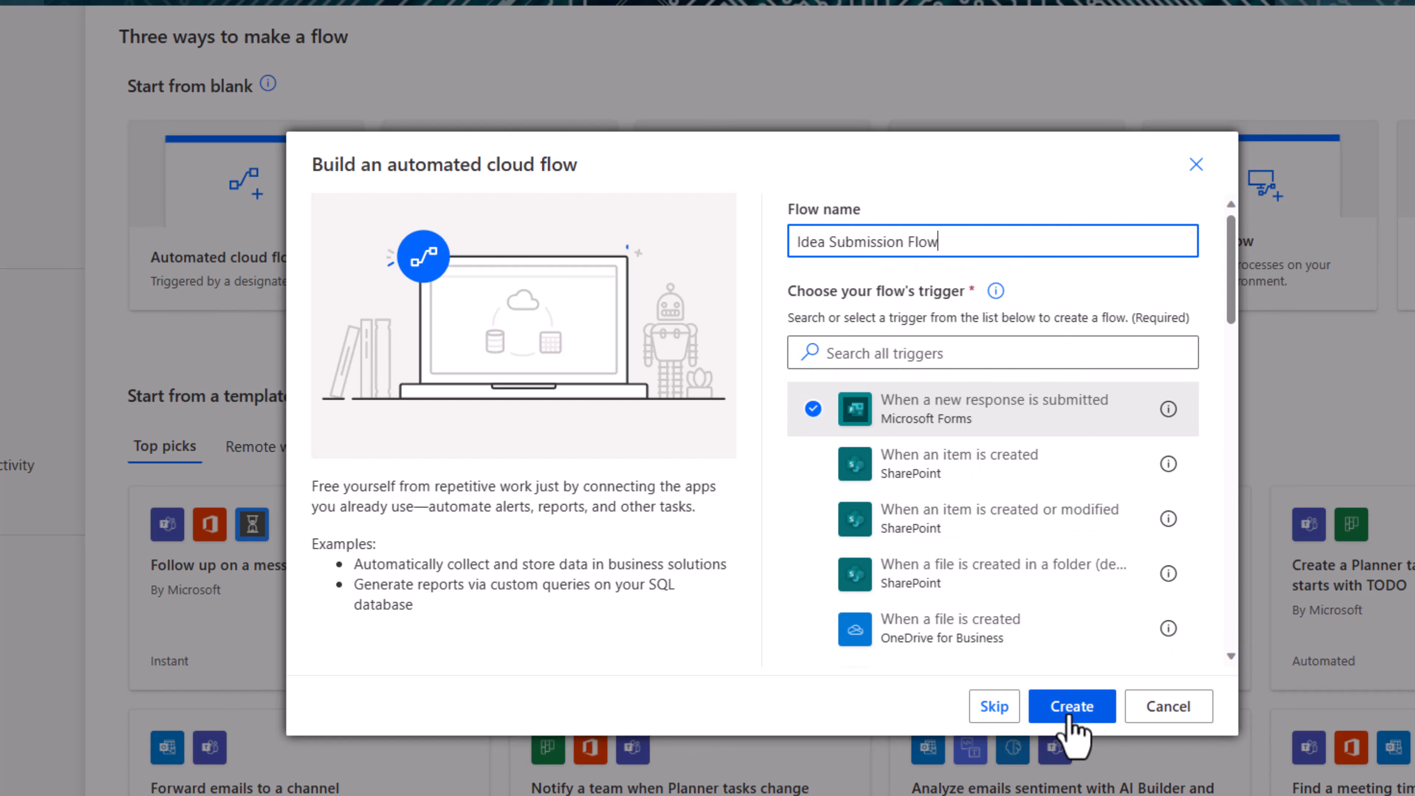
left_click(1071, 707)
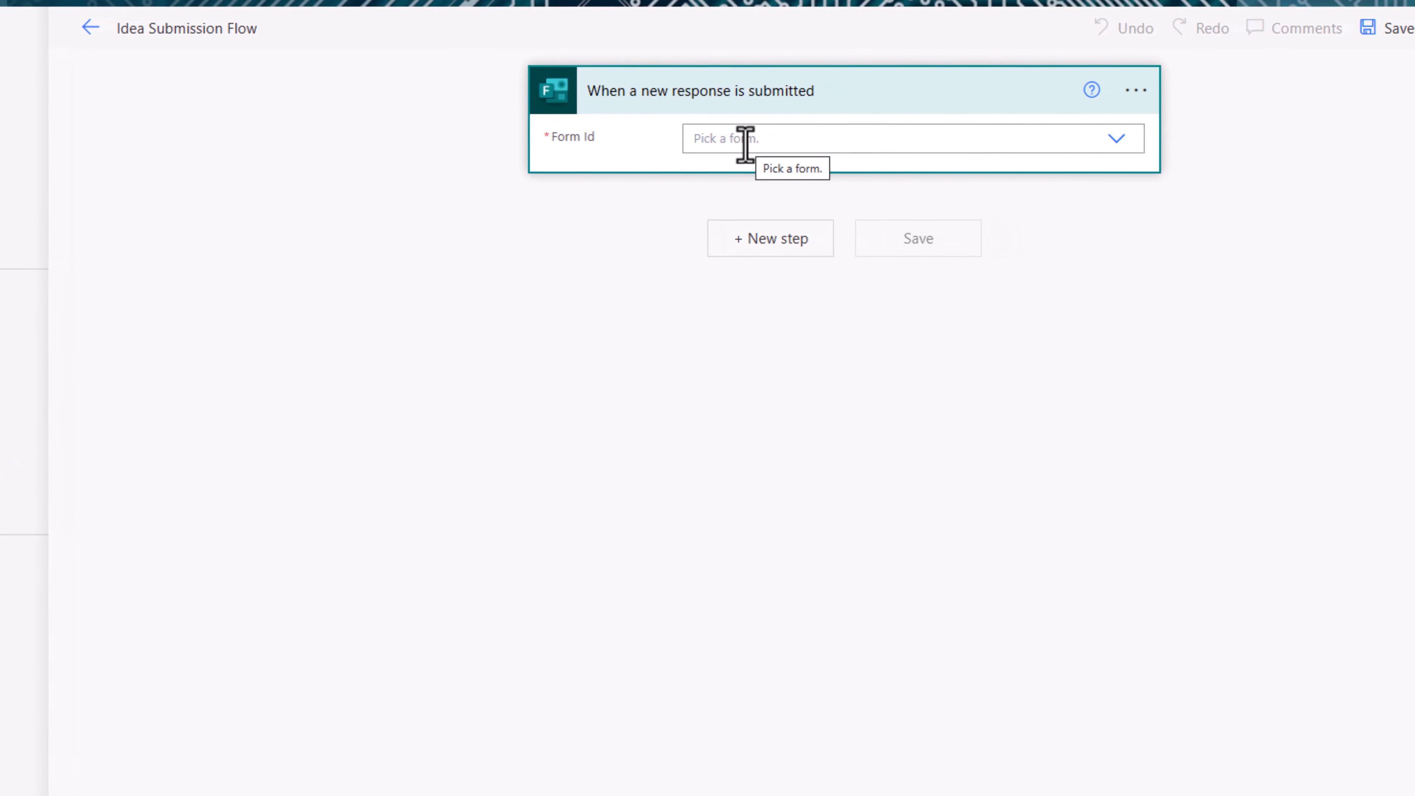
Step: Set the trigger's Form Id to the Idea Submissions form and add a new step
left_click(729, 144)
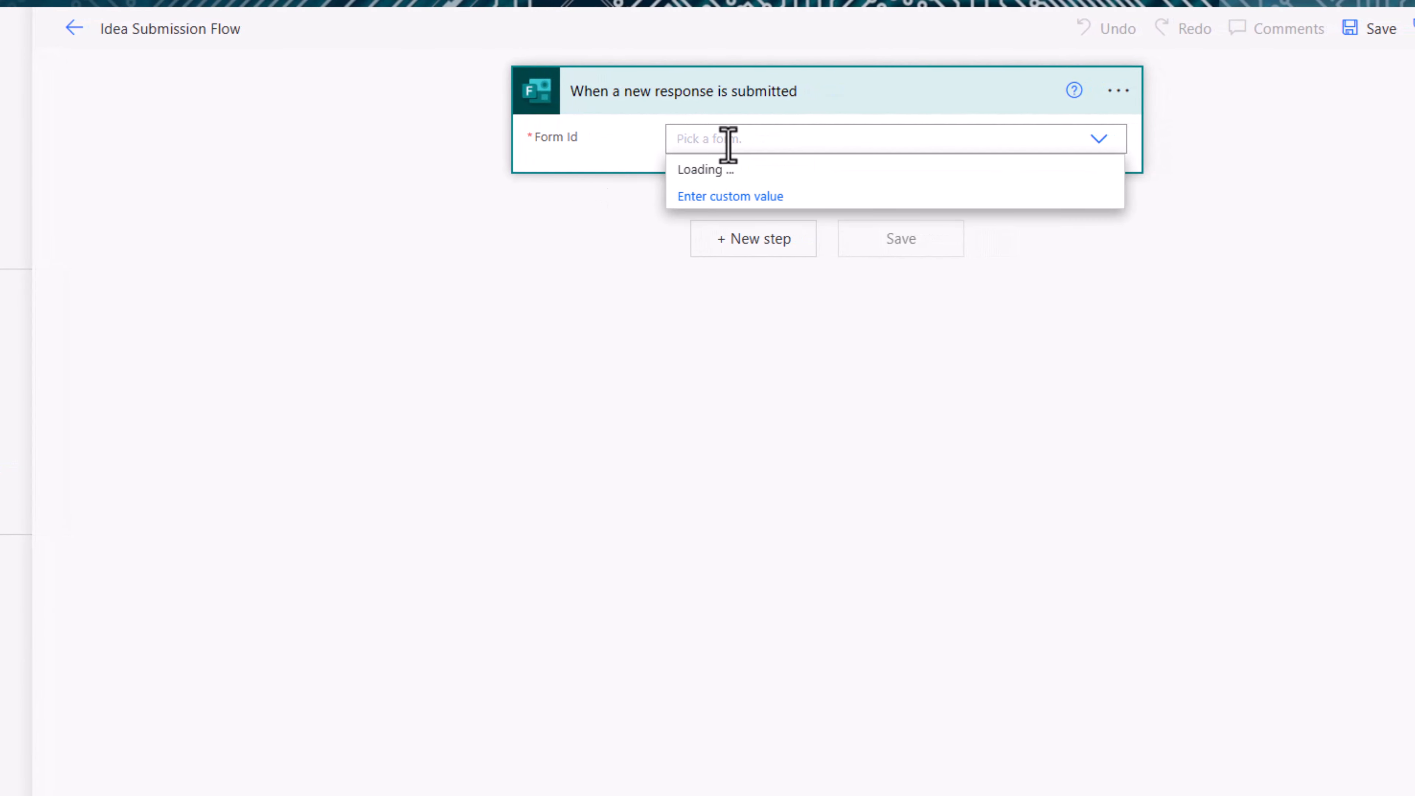
type("idea")
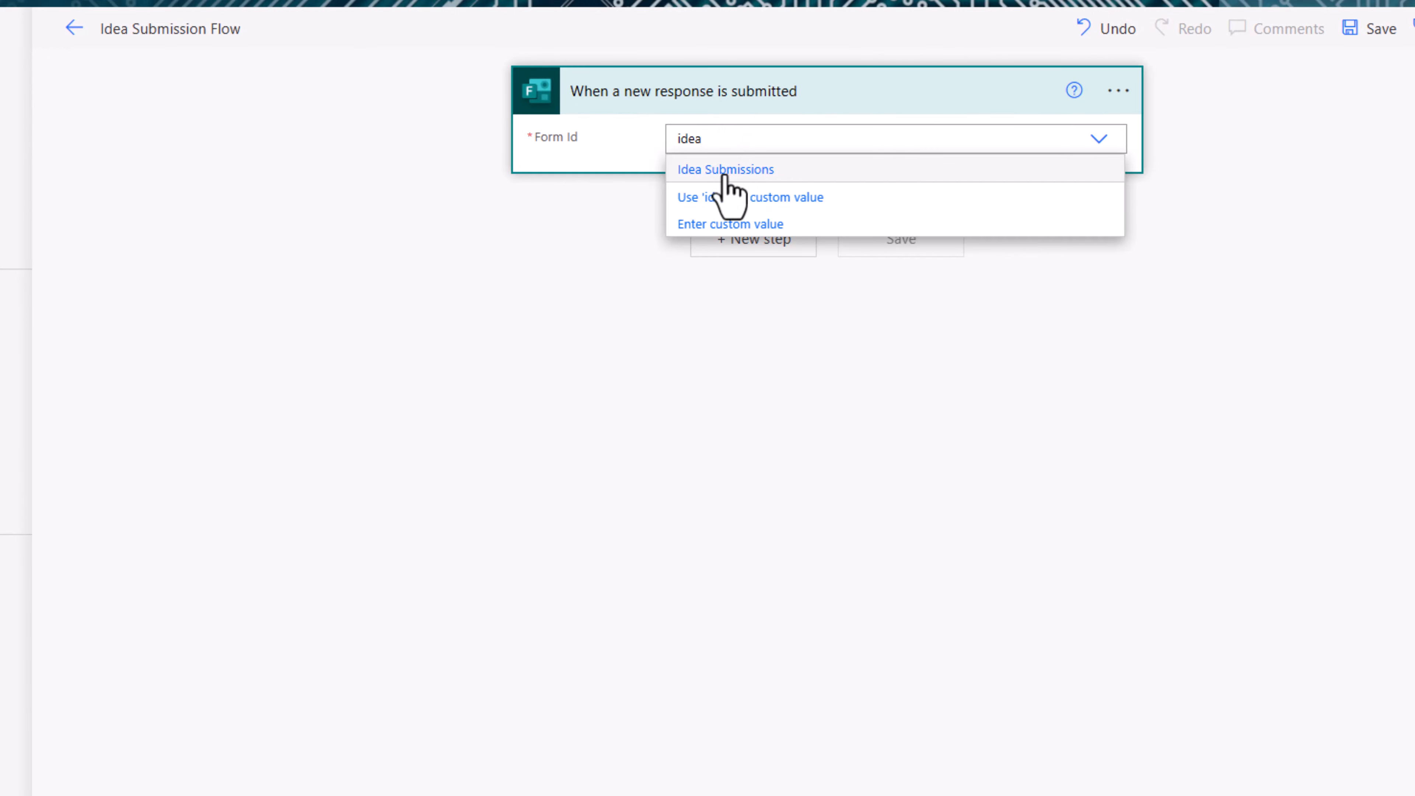
left_click(724, 171)
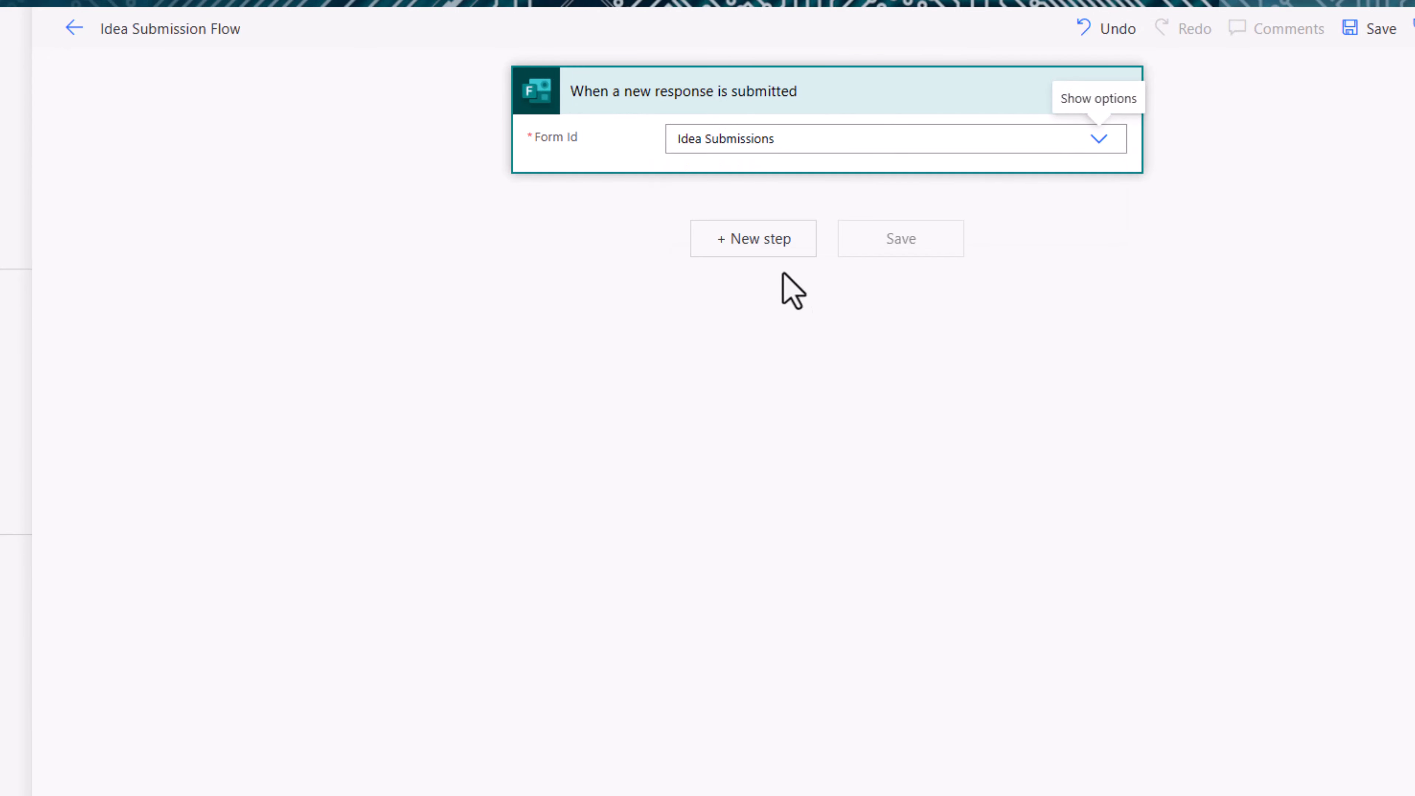
left_click(750, 252)
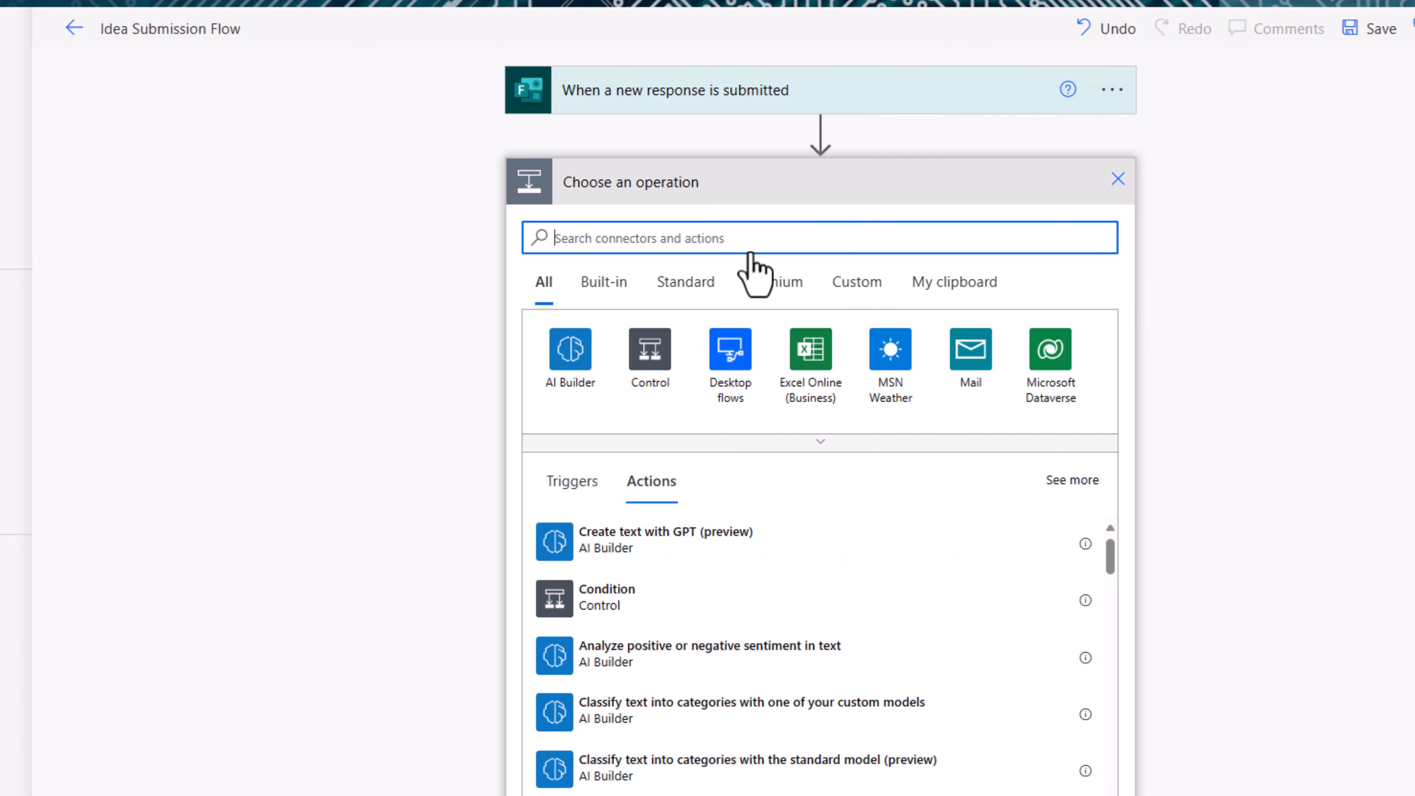
Step: Add Get response details for Idea Submissions, with Response Id from the trigger's dynamic value
type("get response details")
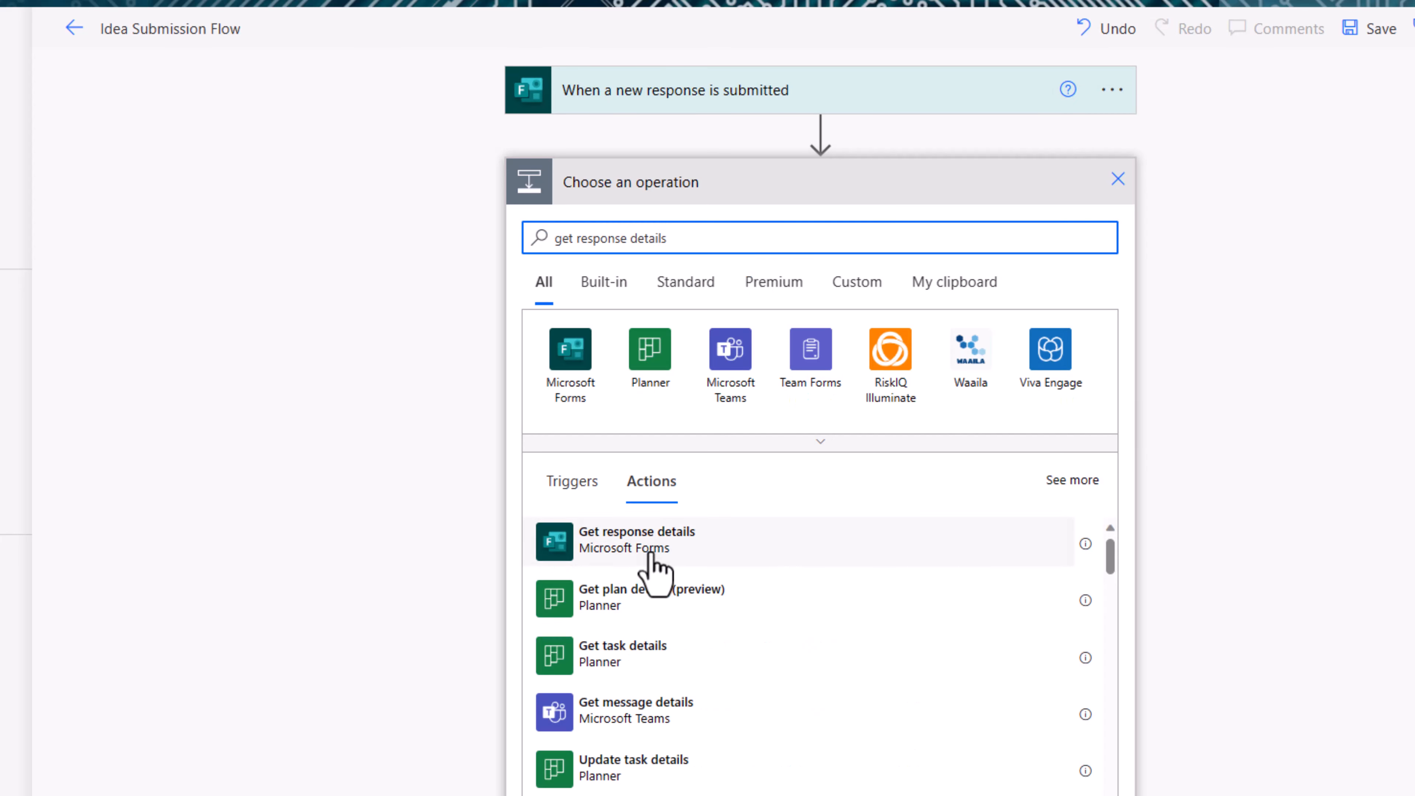
left_click(653, 555)
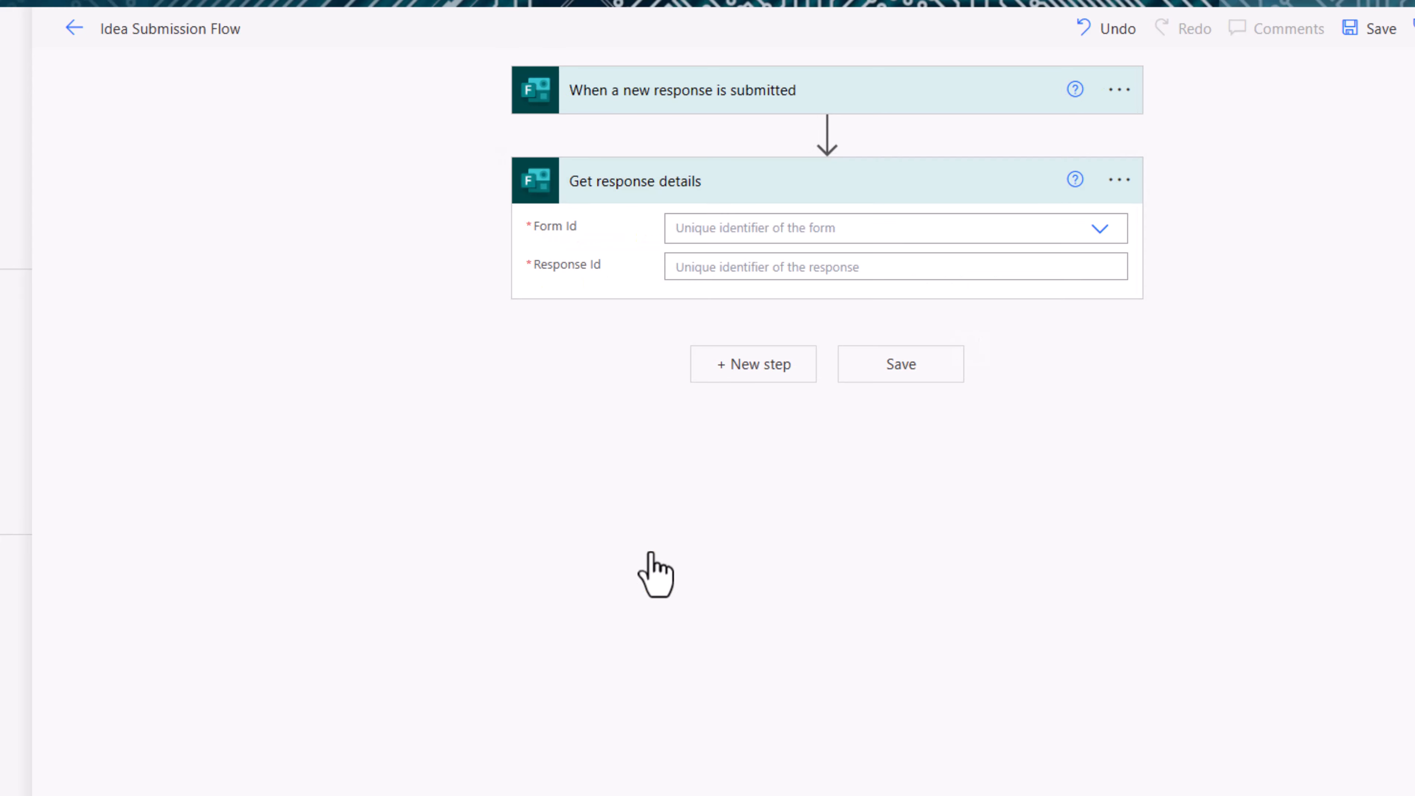
left_click(753, 227)
type("Idea")
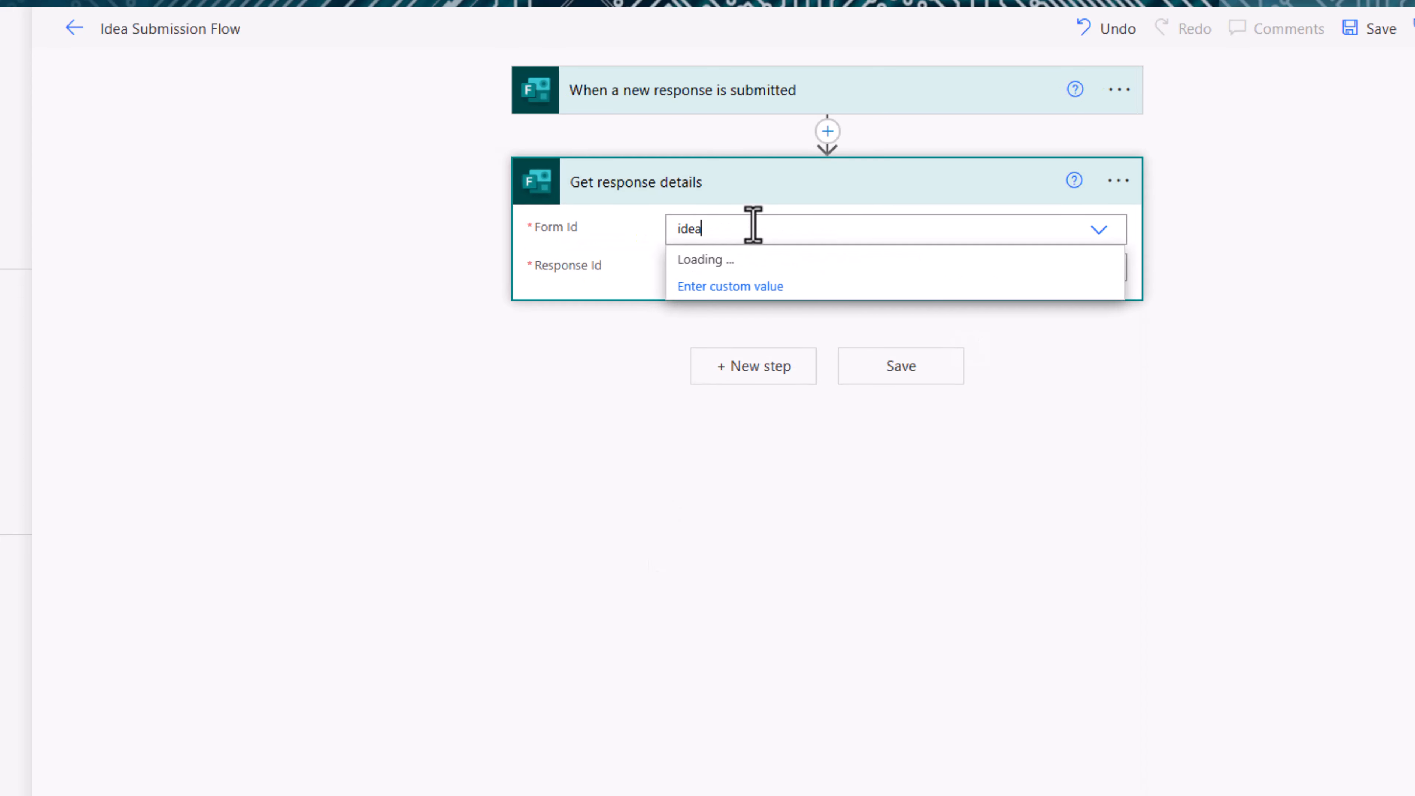
left_click(753, 258)
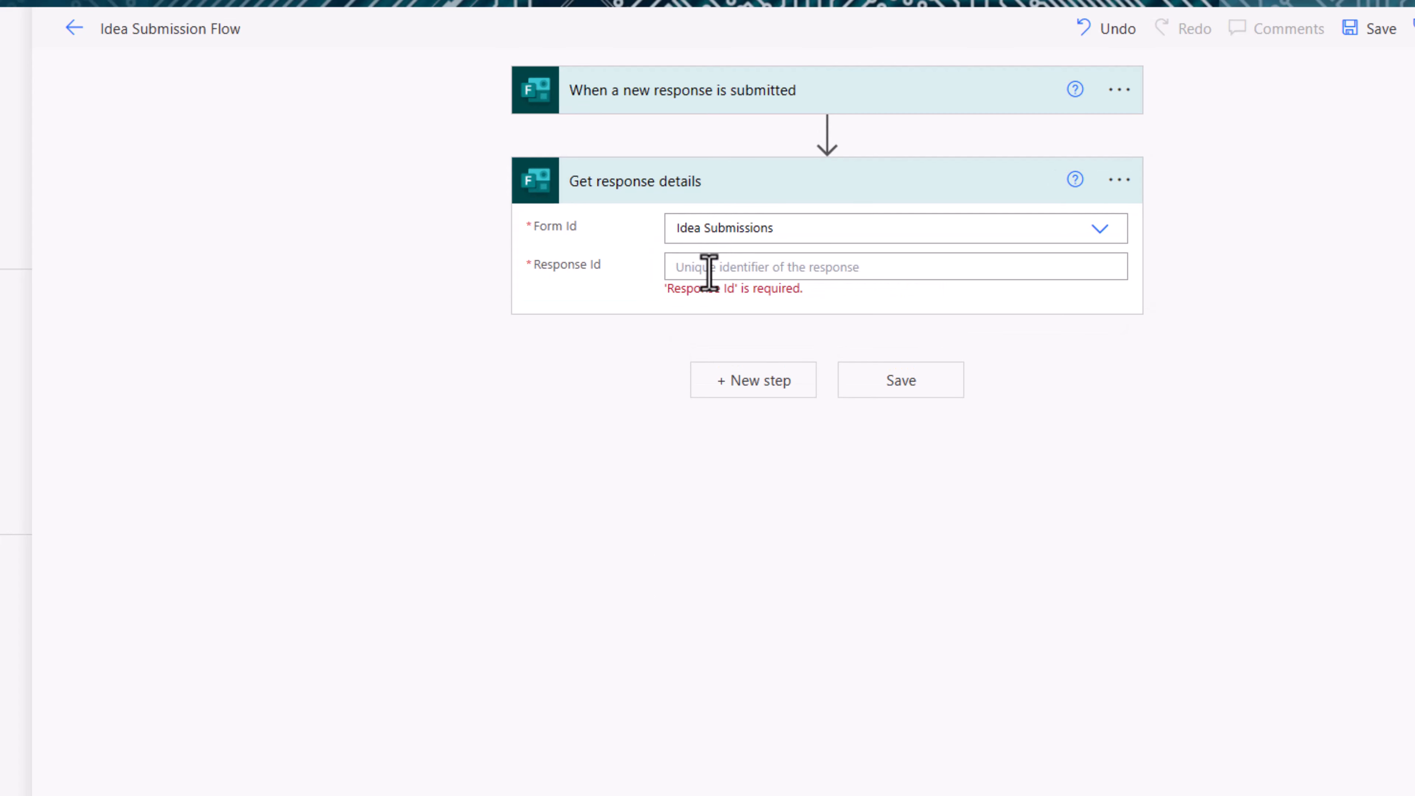
left_click(654, 106)
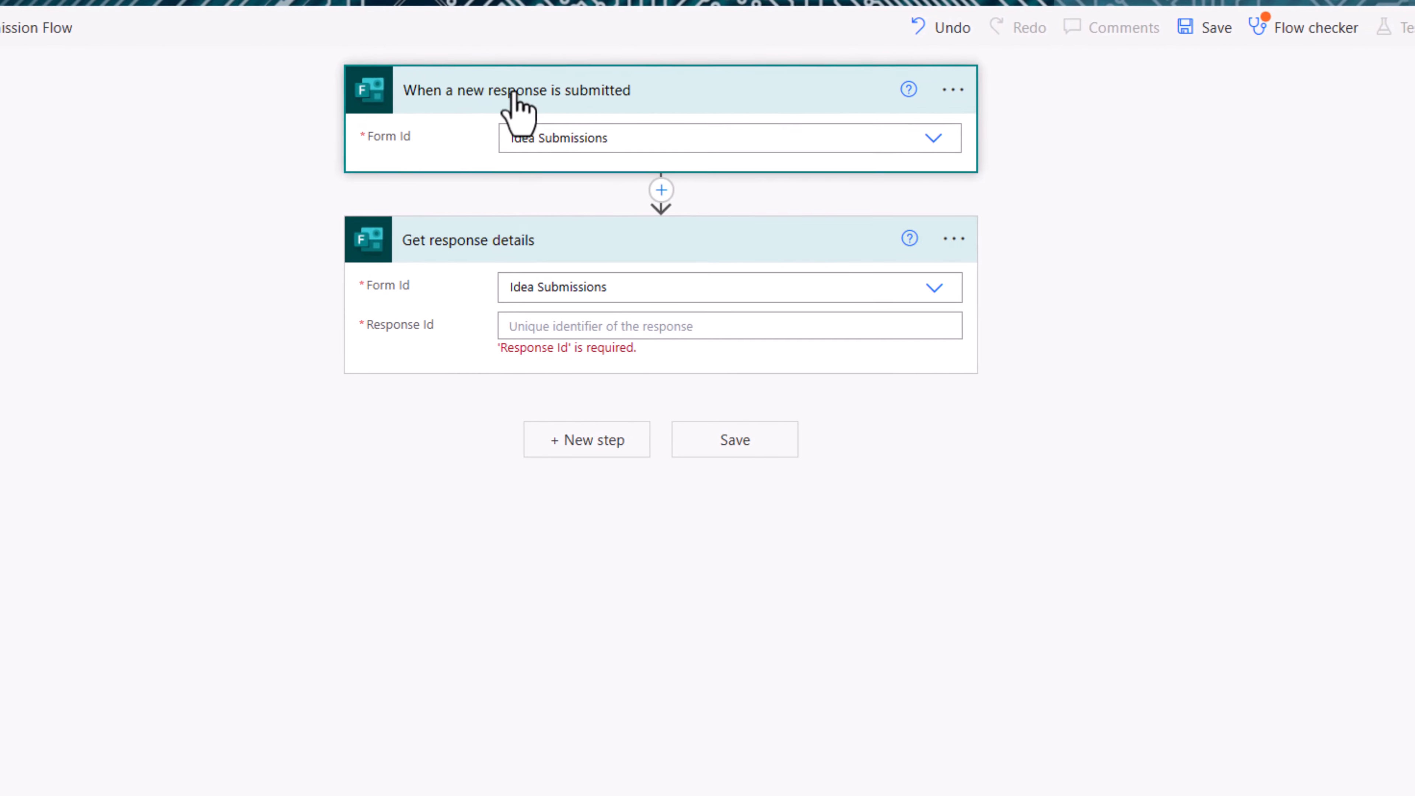
left_click(514, 321)
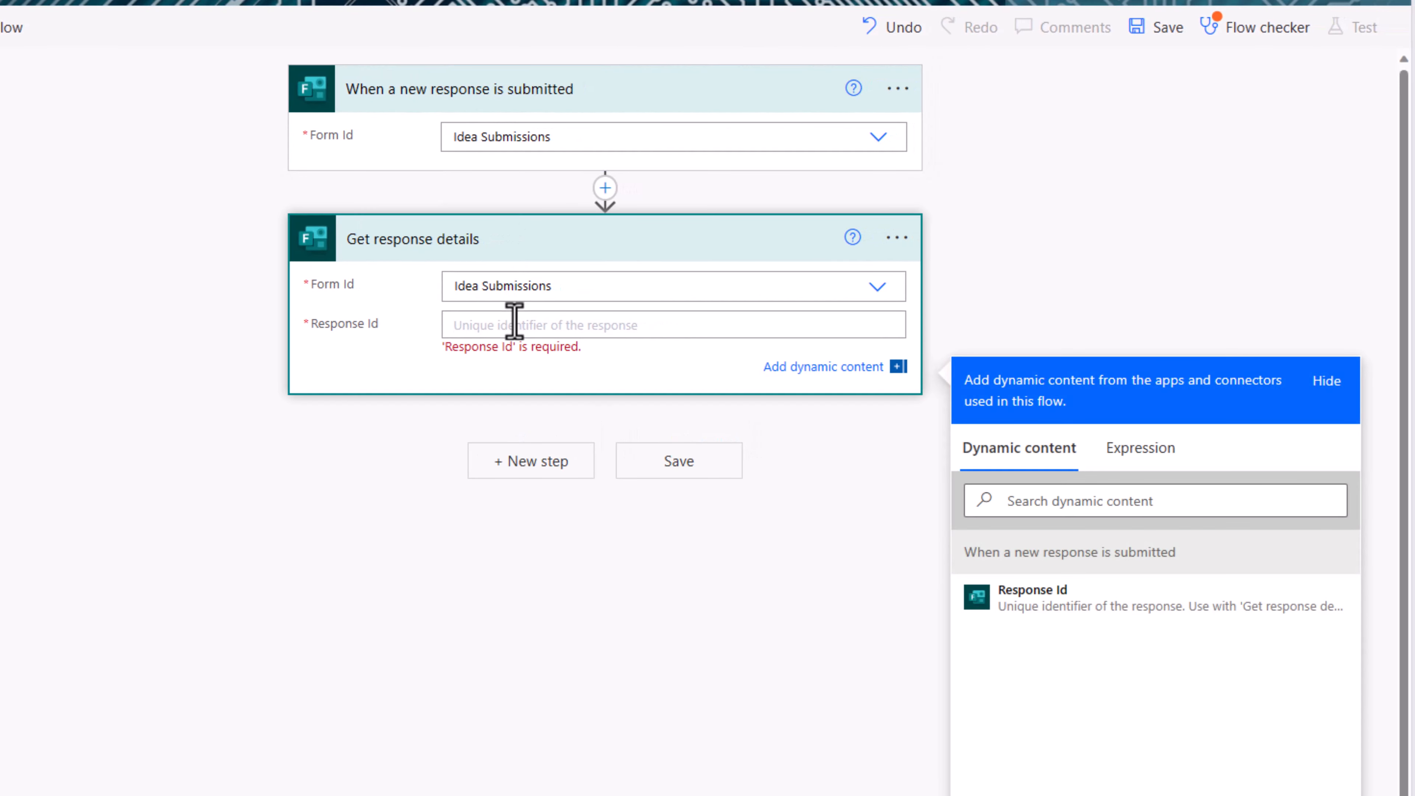
left_click(1040, 601)
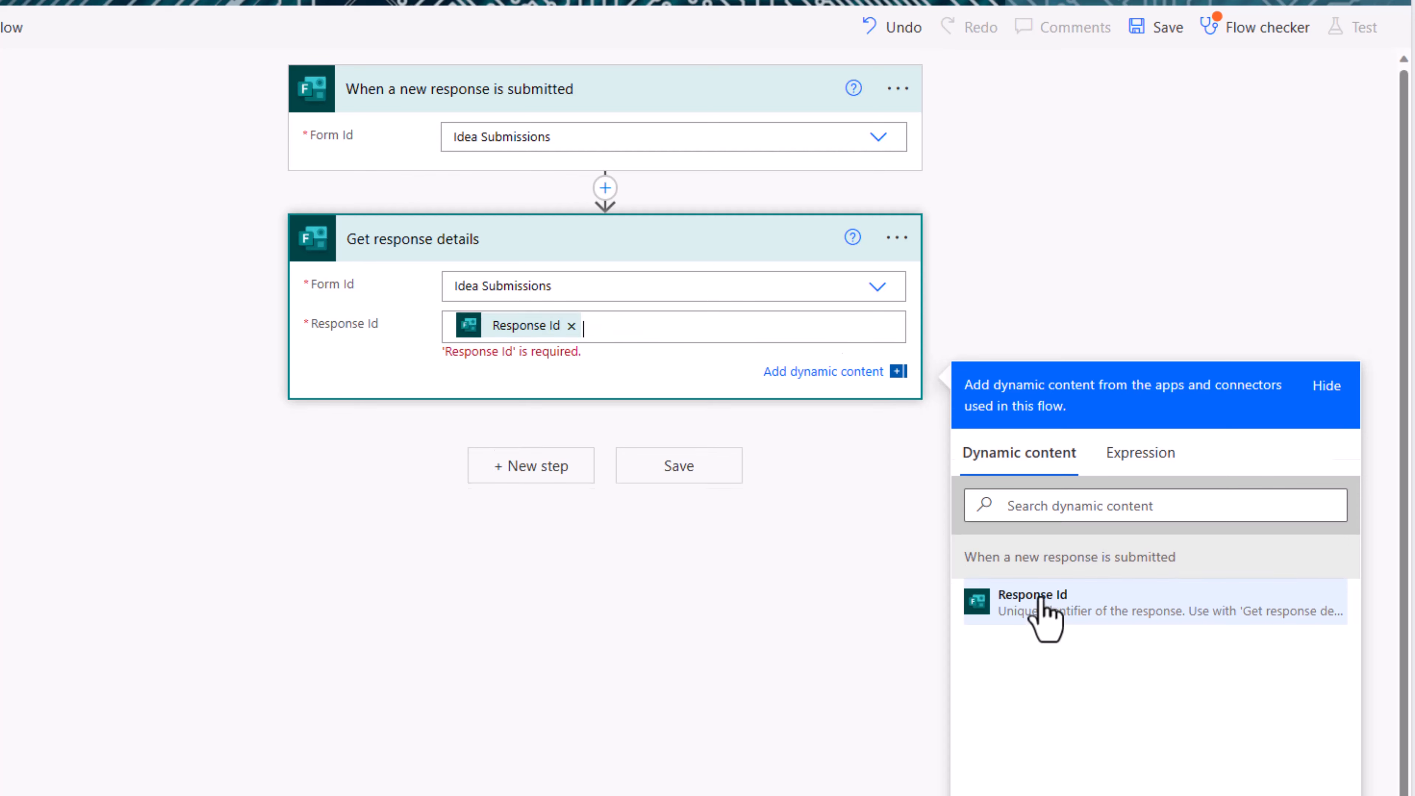
left_click(545, 467)
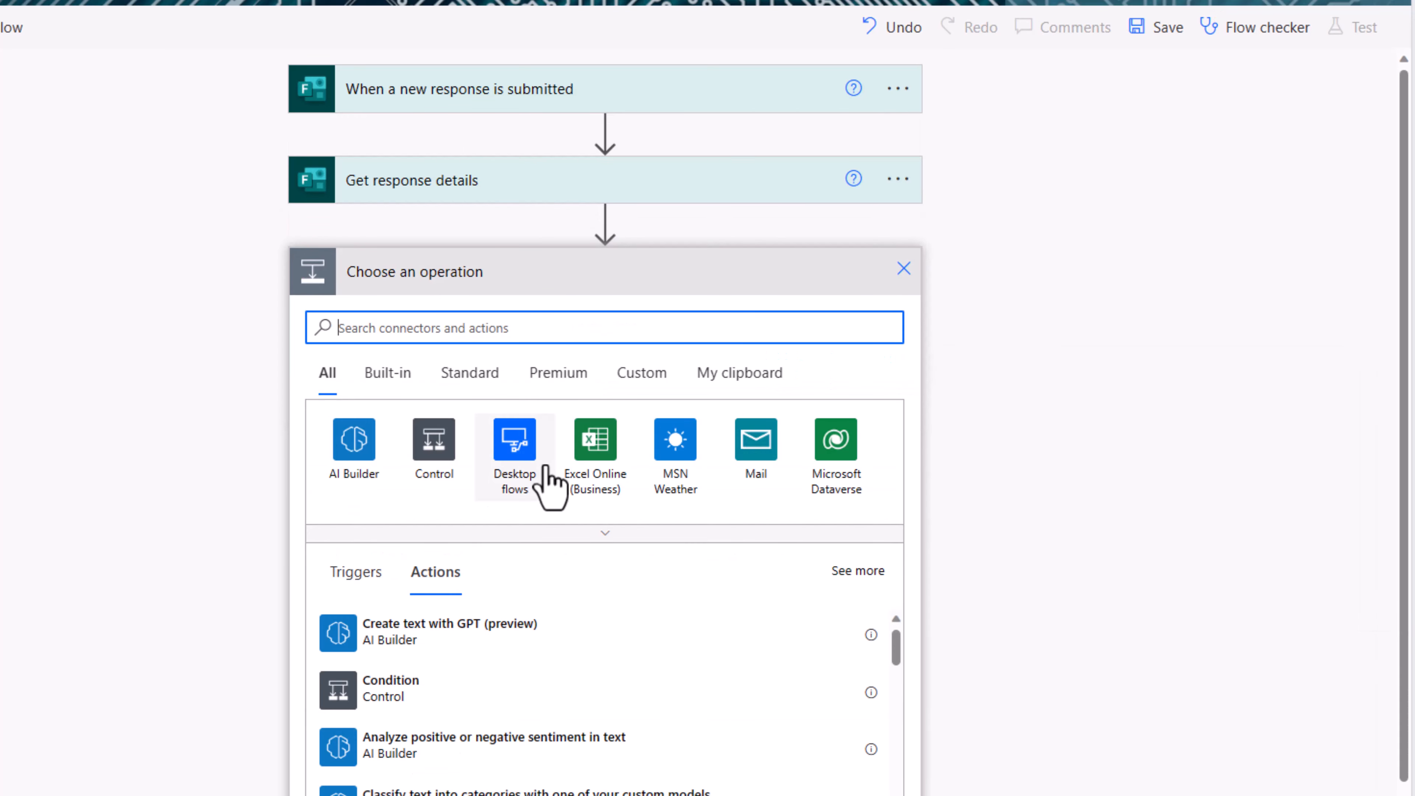
Step: Add a Select (Data Operation) action and place the cursor in its From field
type("select")
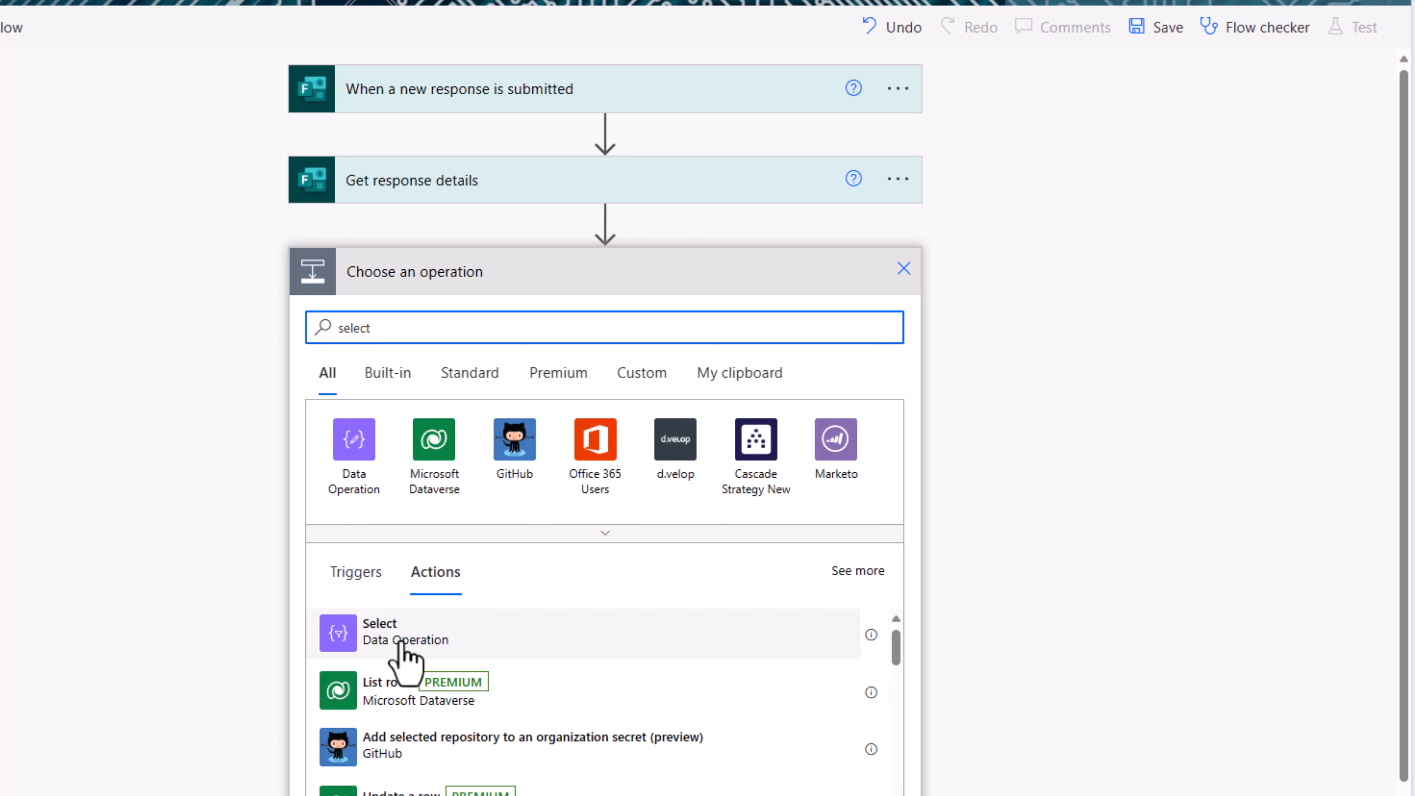
left_click(402, 641)
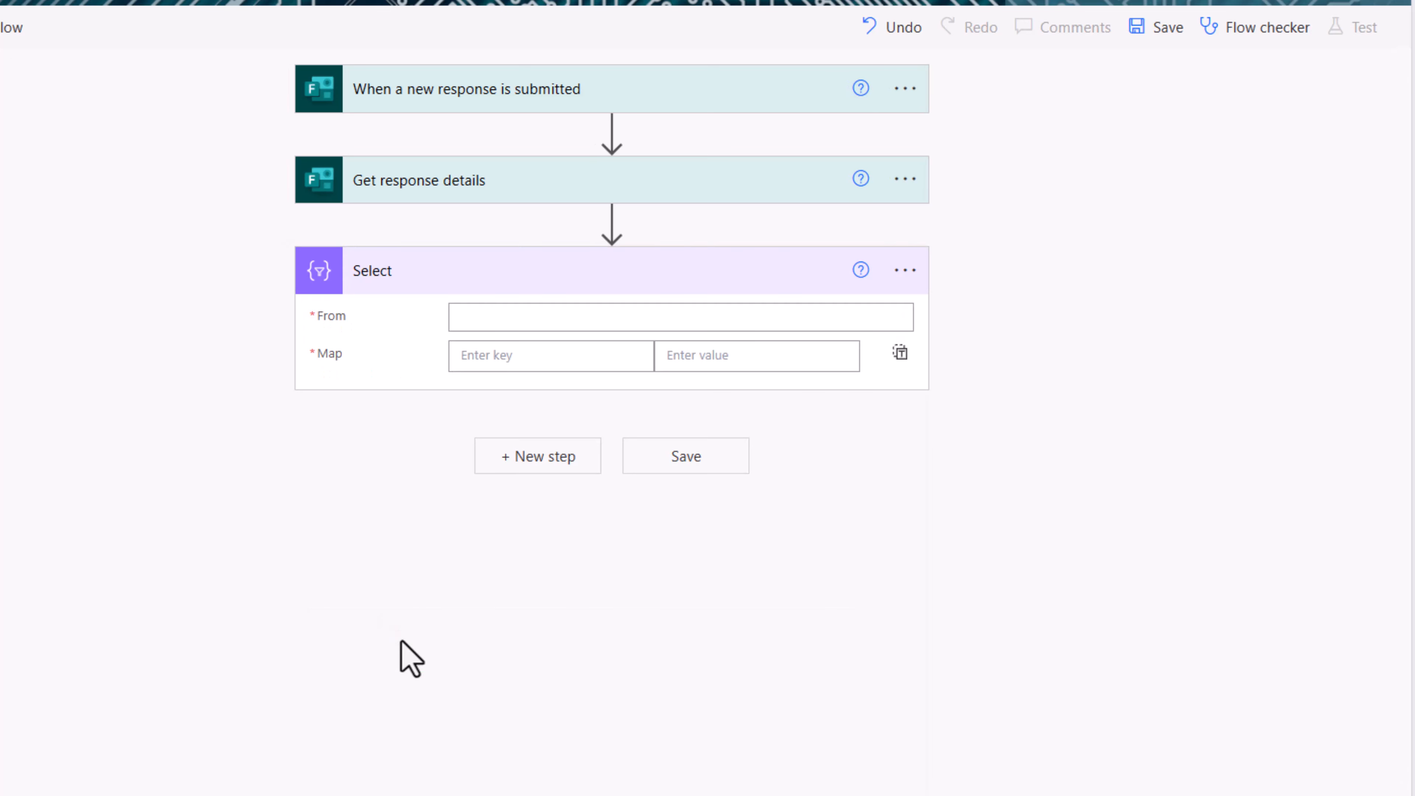
left_click(472, 321)
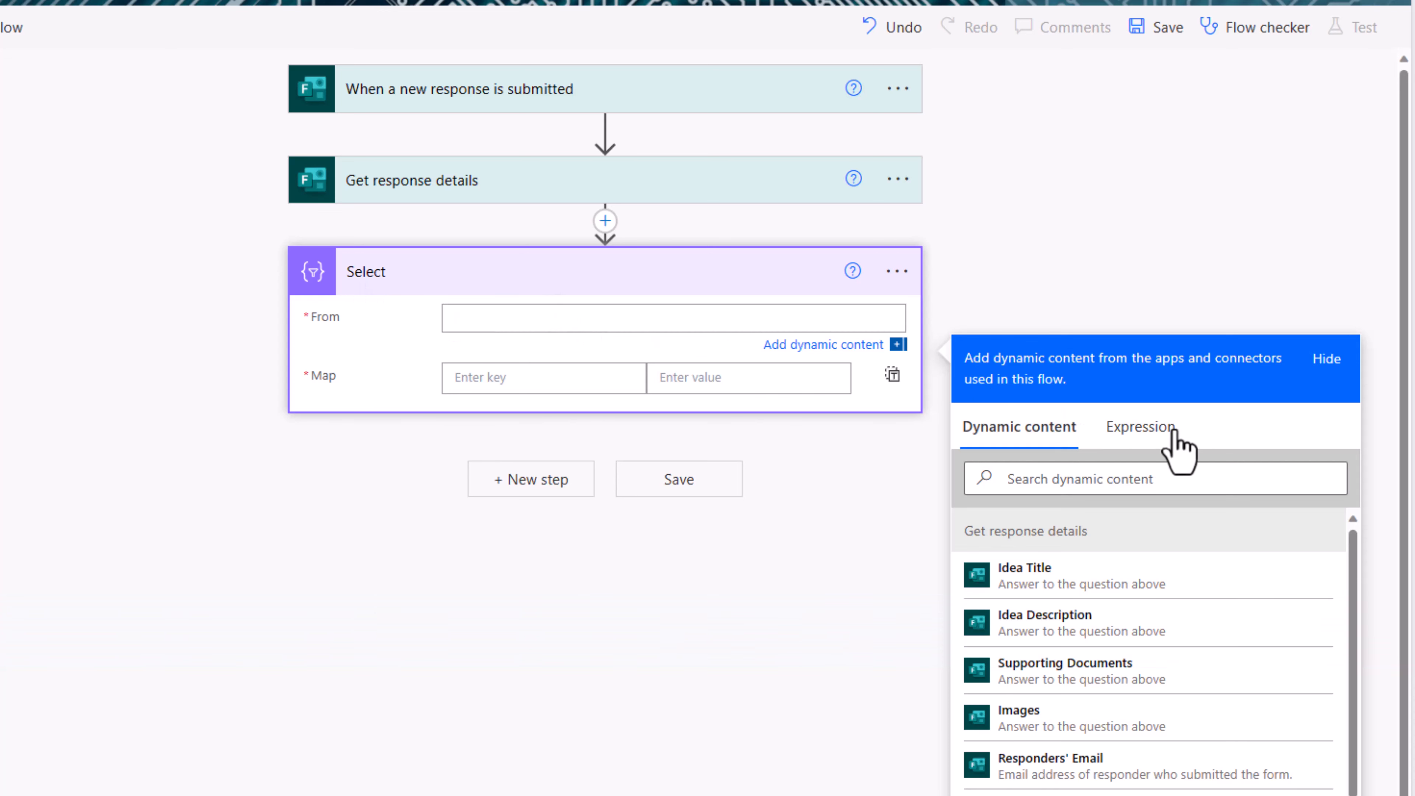
Step: Set the Select step's From to a json() expression wrapping the Supporting Documents answer
left_click(1139, 428)
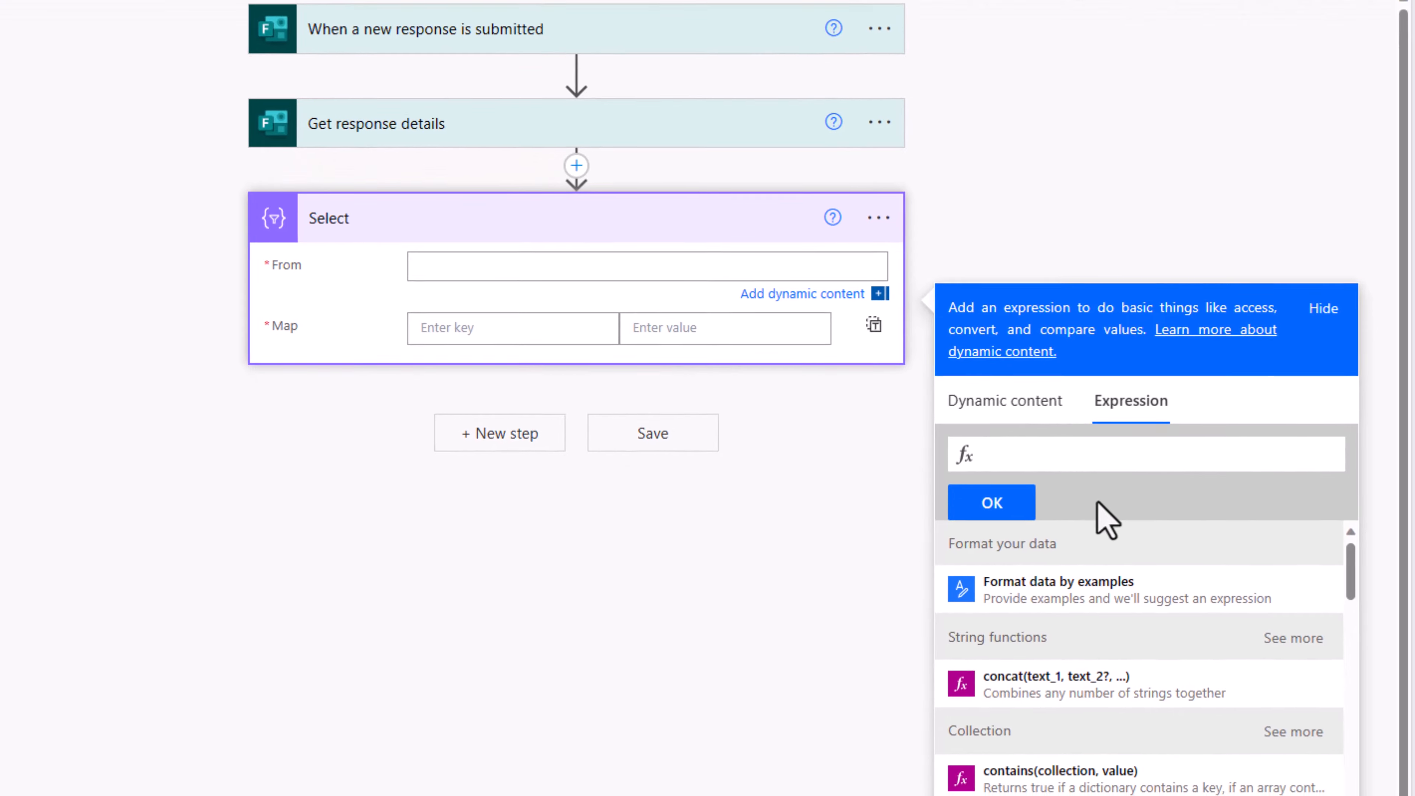
type("json(")
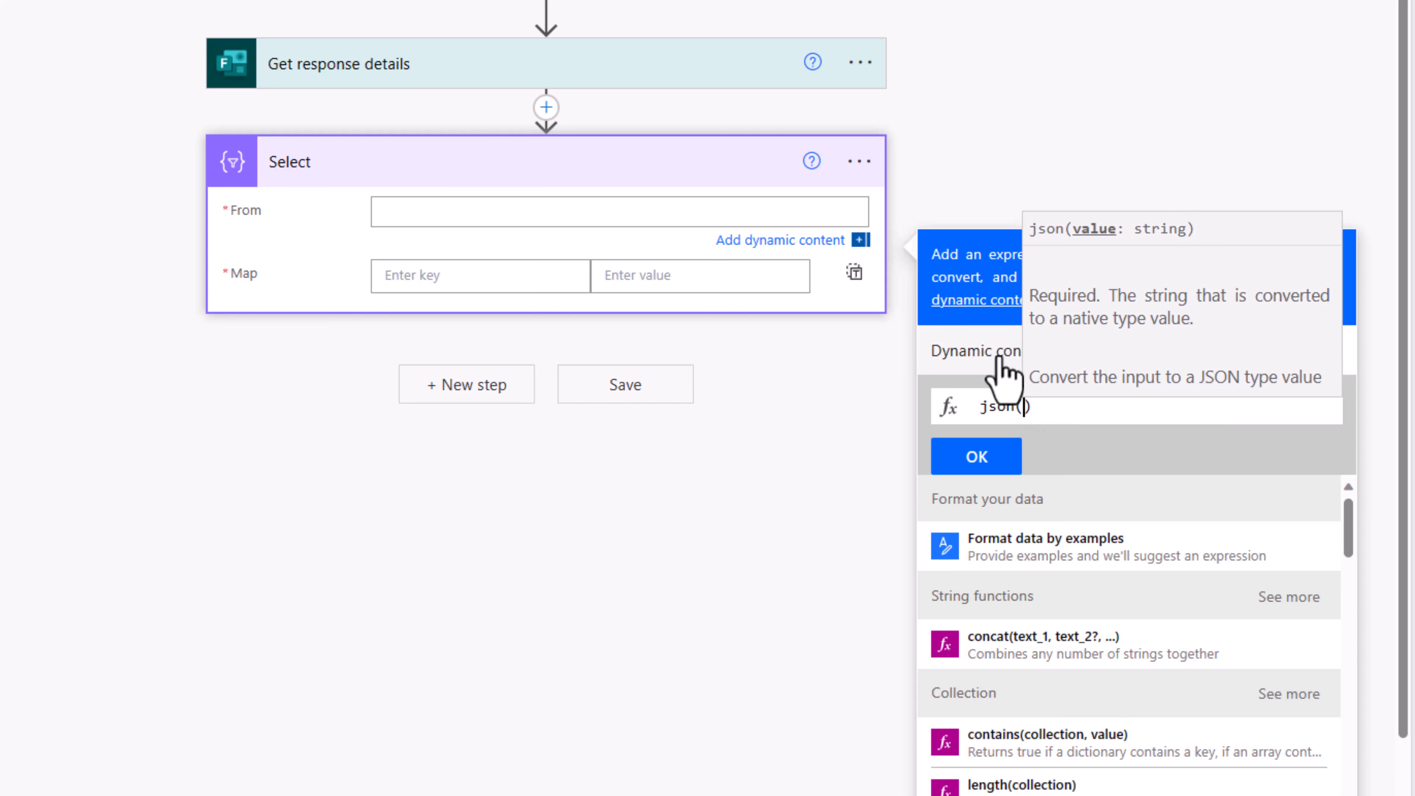
left_click(1001, 361)
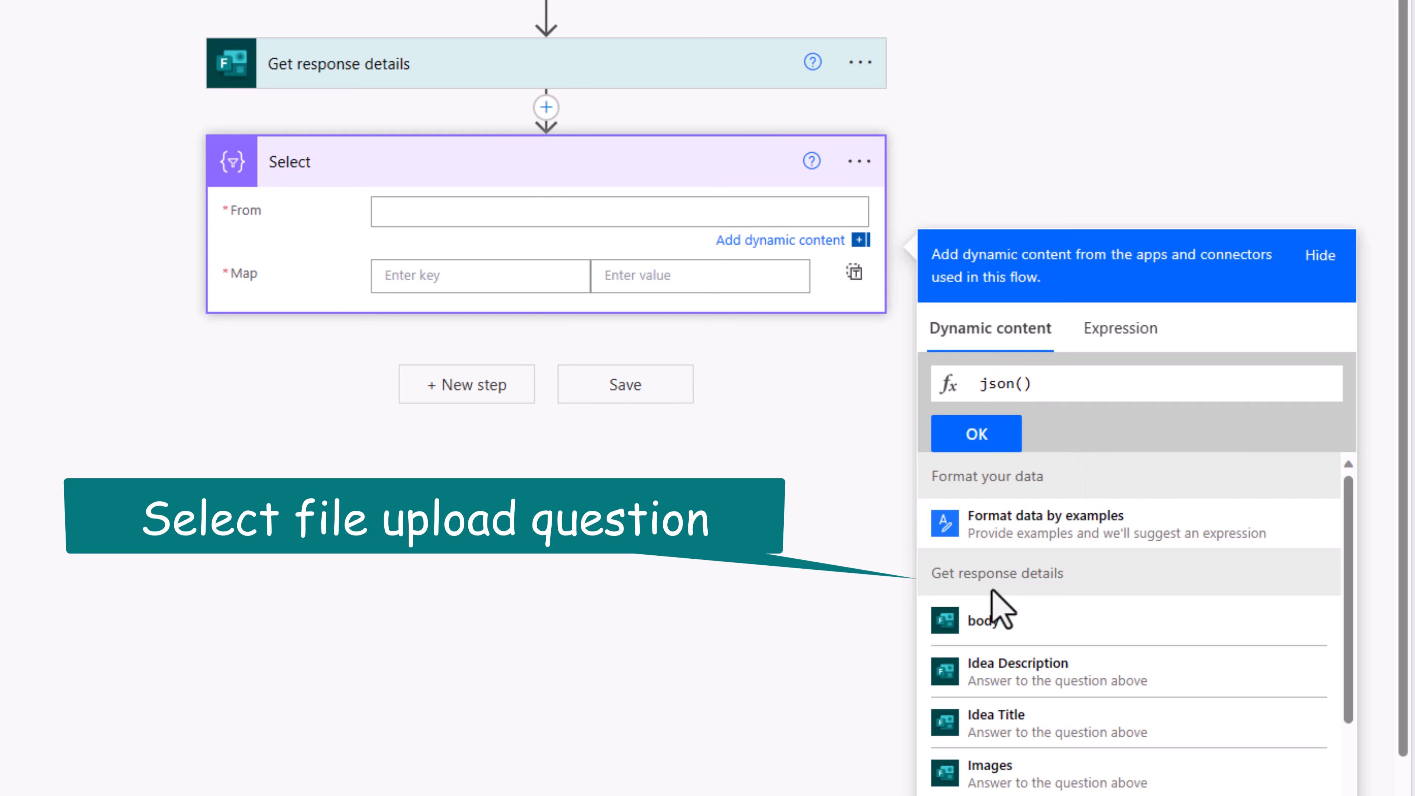
scroll(992, 592, "down", 3)
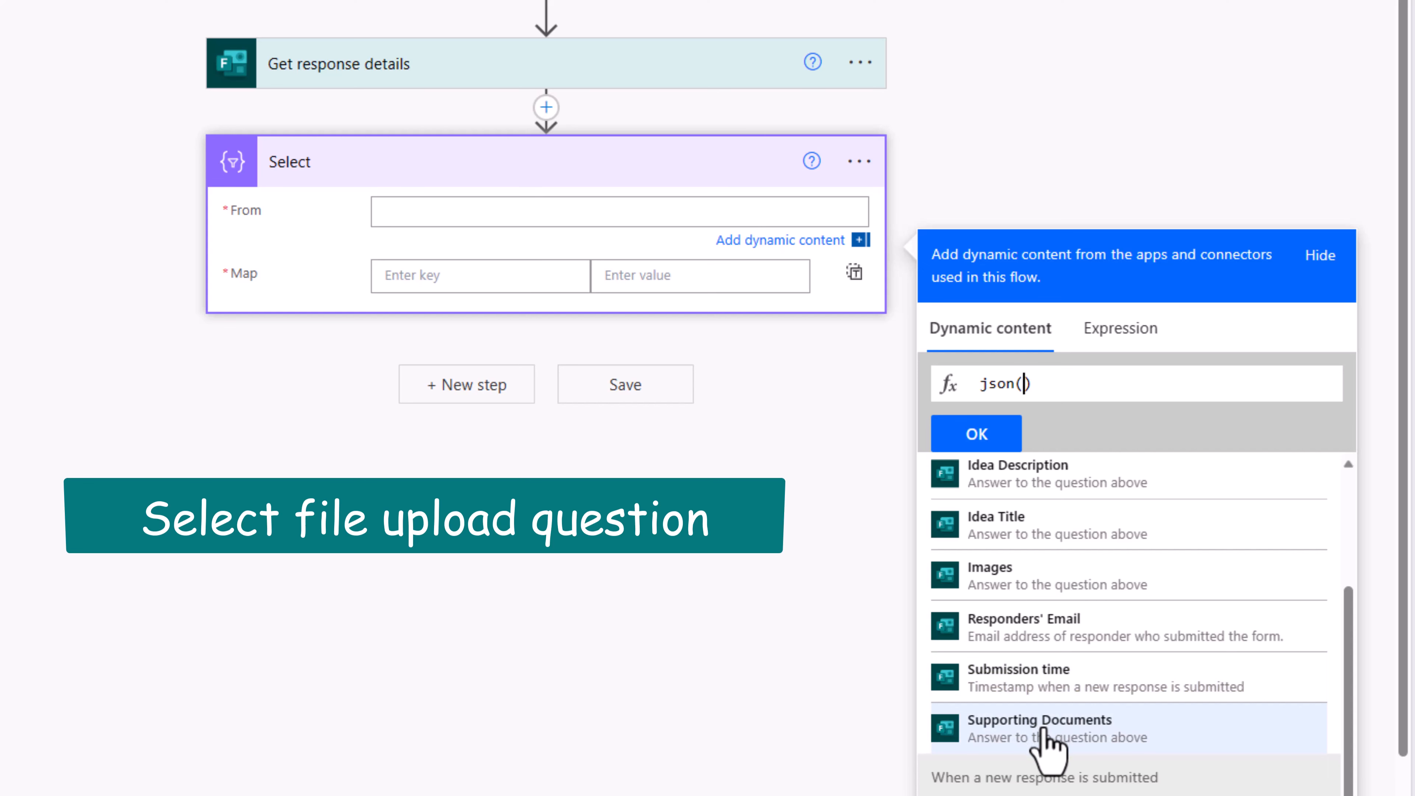
left_click(1044, 730)
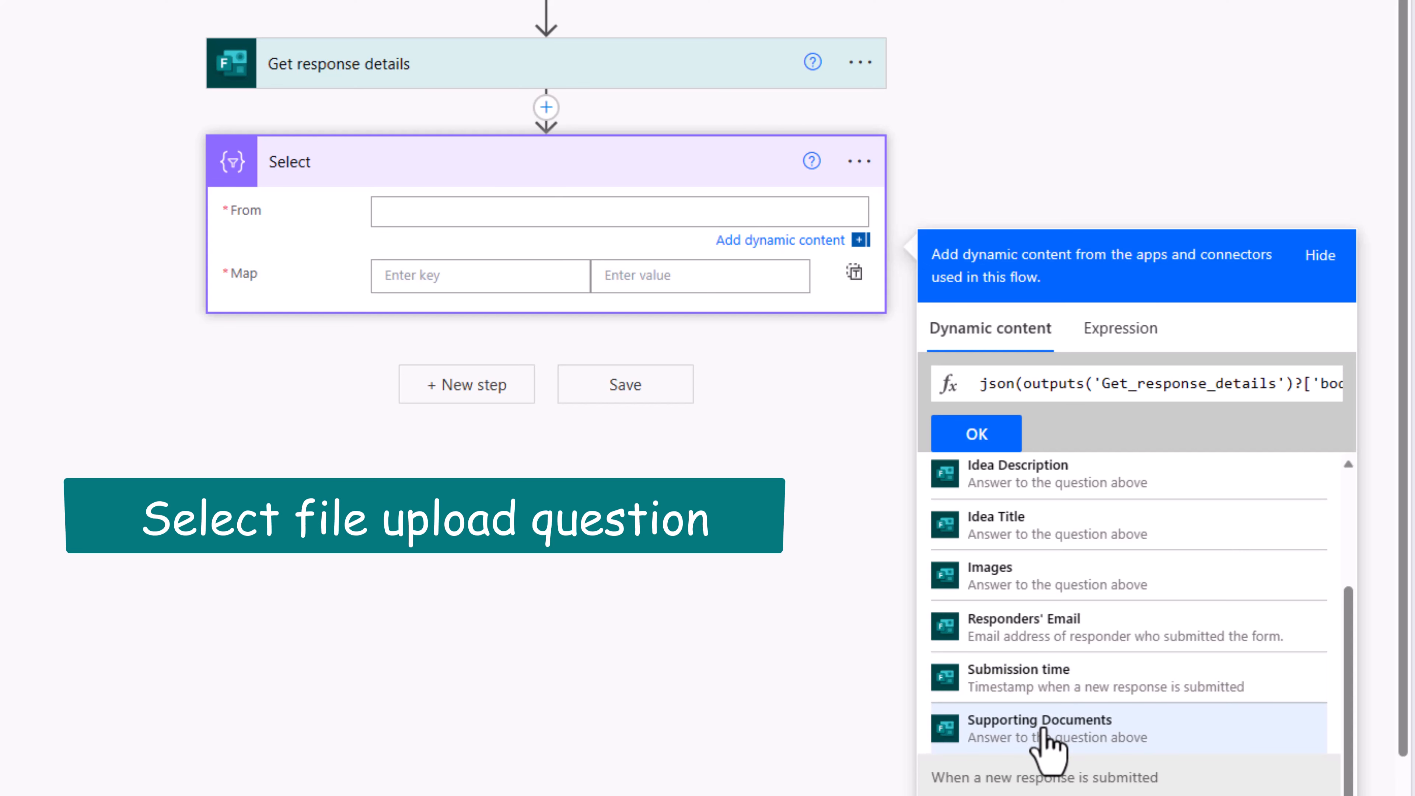
left_click(976, 436)
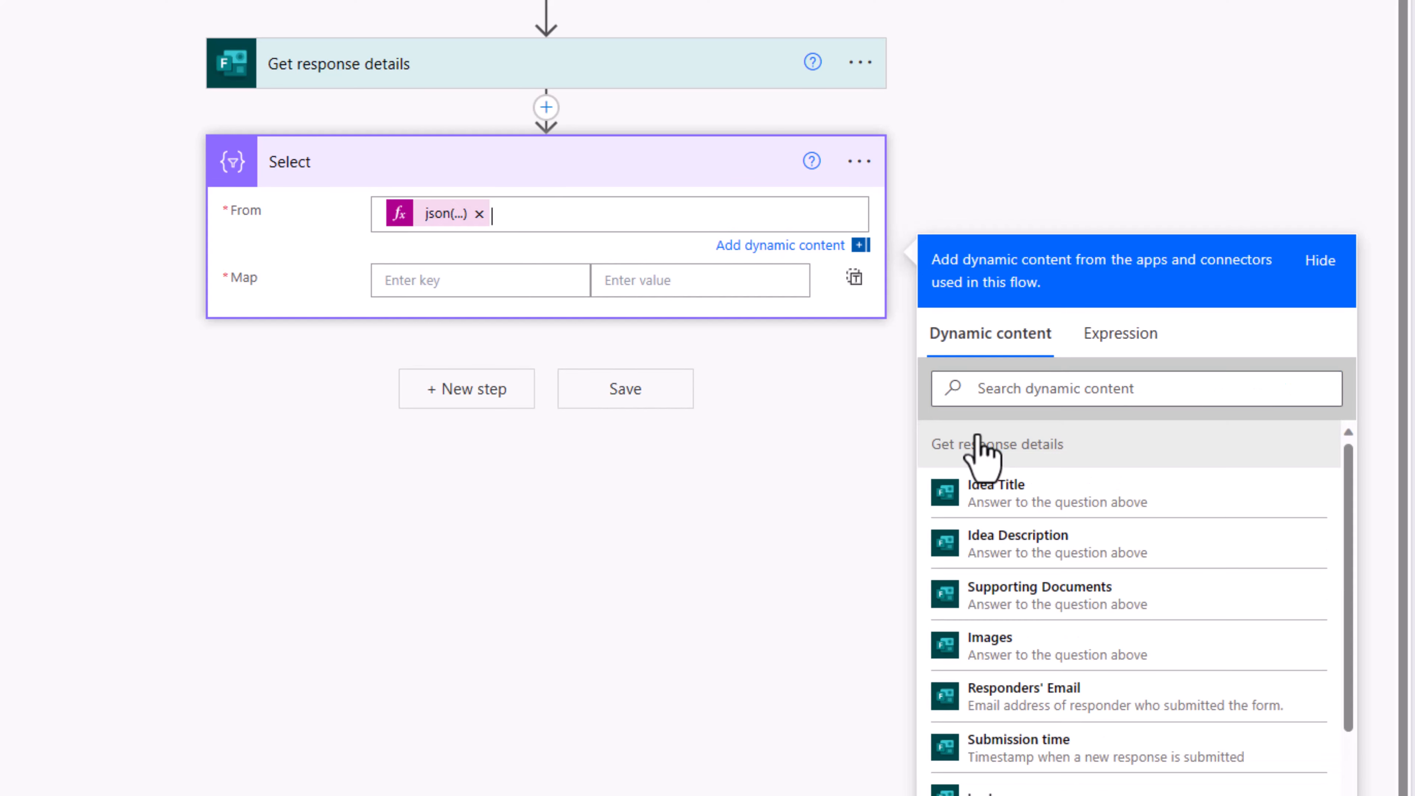
left_click(859, 161)
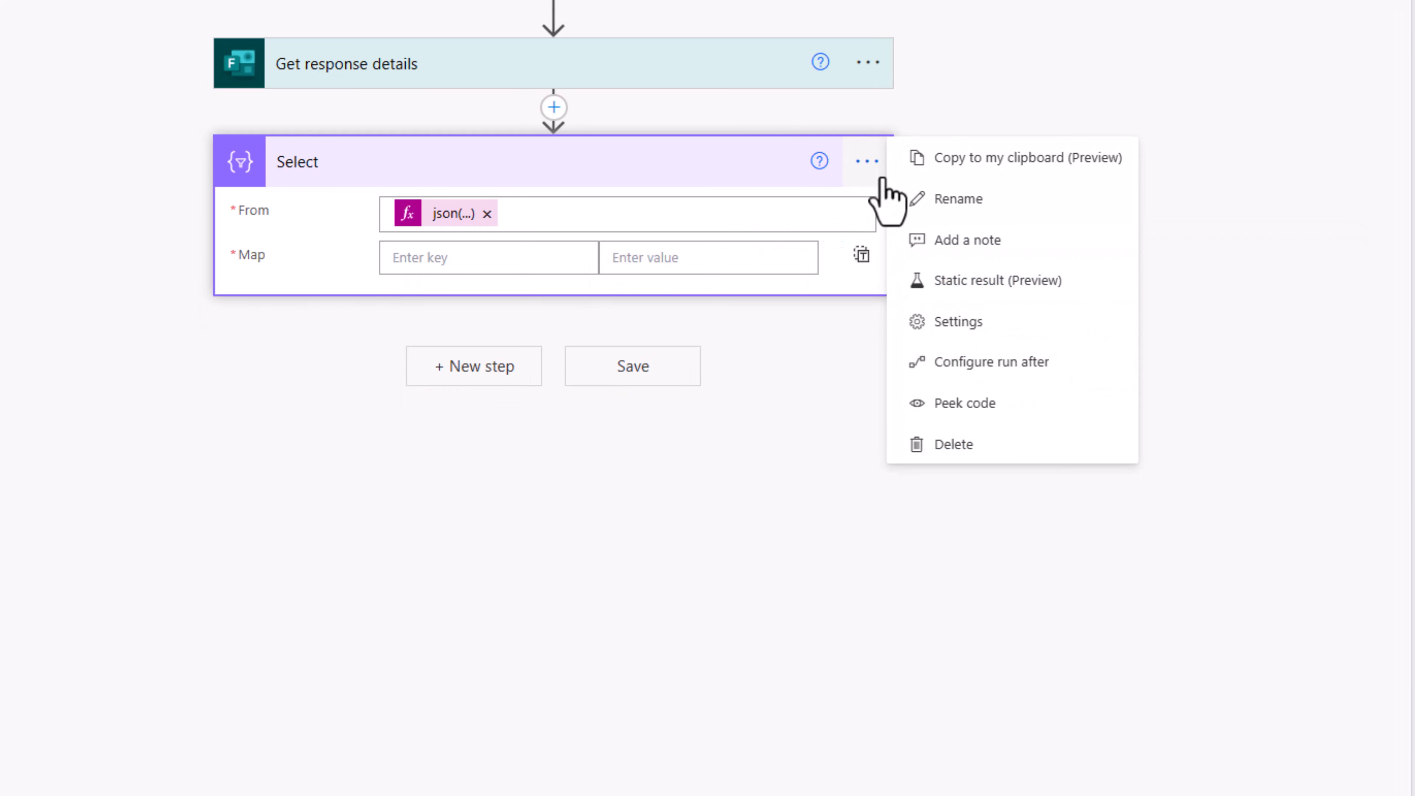
Step: Rename the Select step to 'Select Supporting Documents'
left_click(919, 208)
left_click(414, 167)
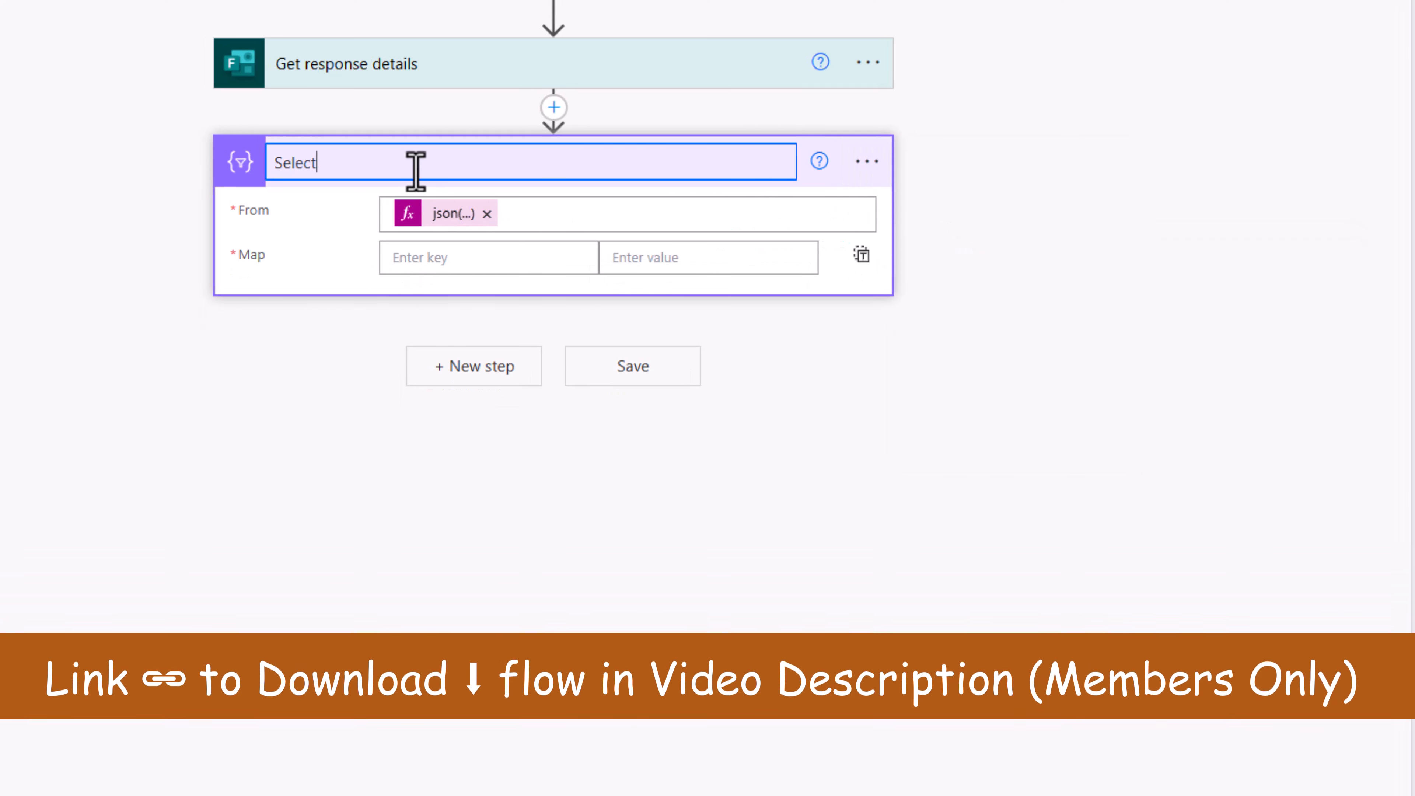
type("Supporting Documents")
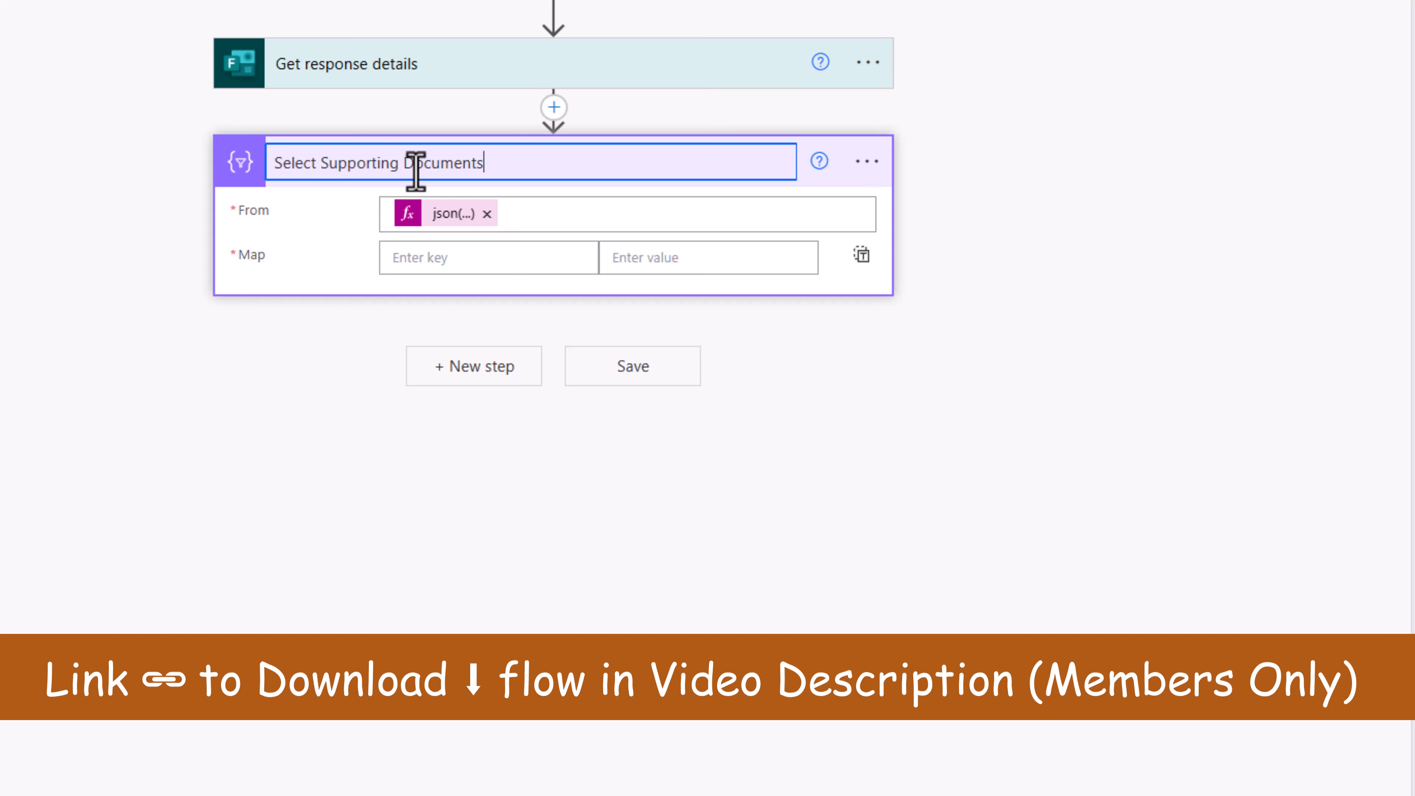
left_click(966, 177)
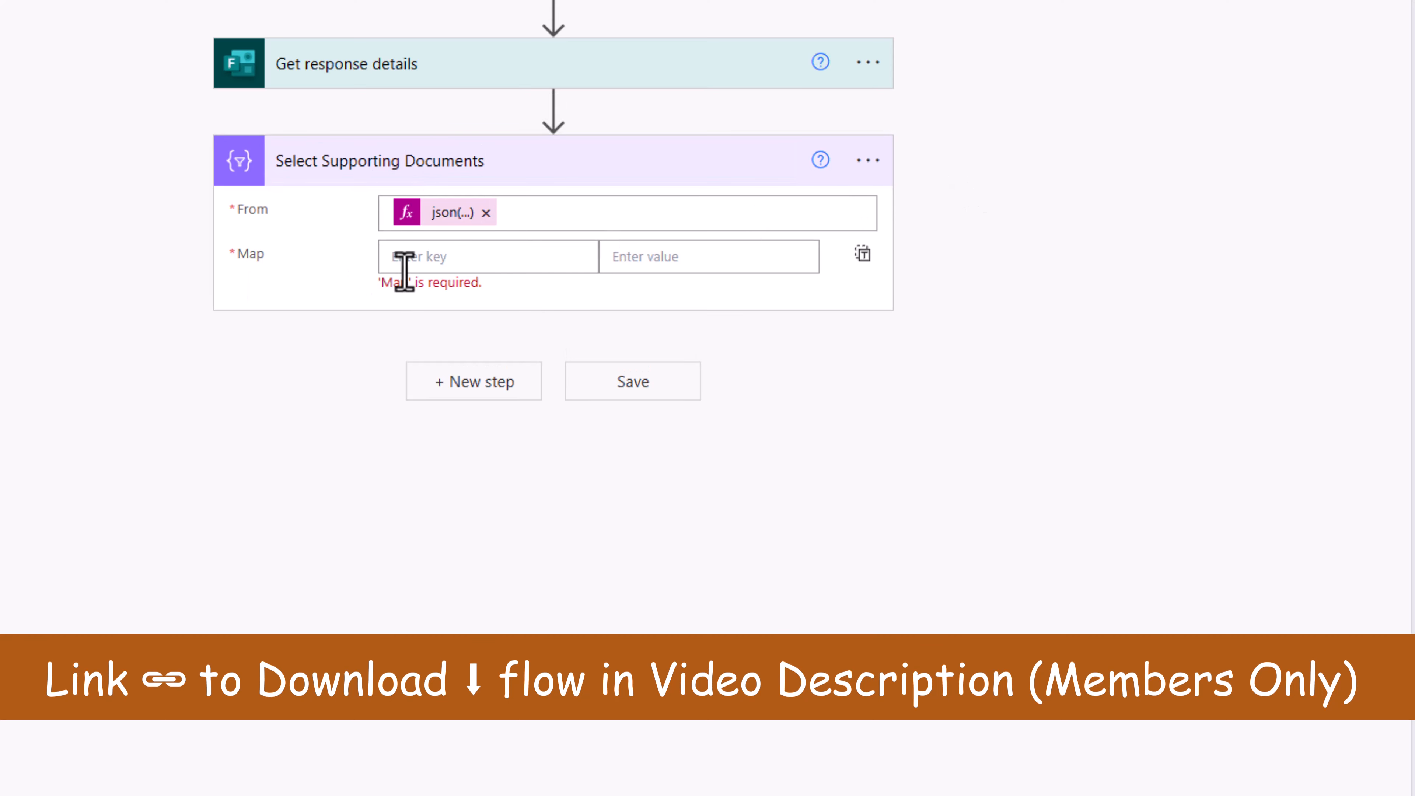
Step: Map type to 'supporting Docs' and id to the expression item()?['id']
left_click(431, 271)
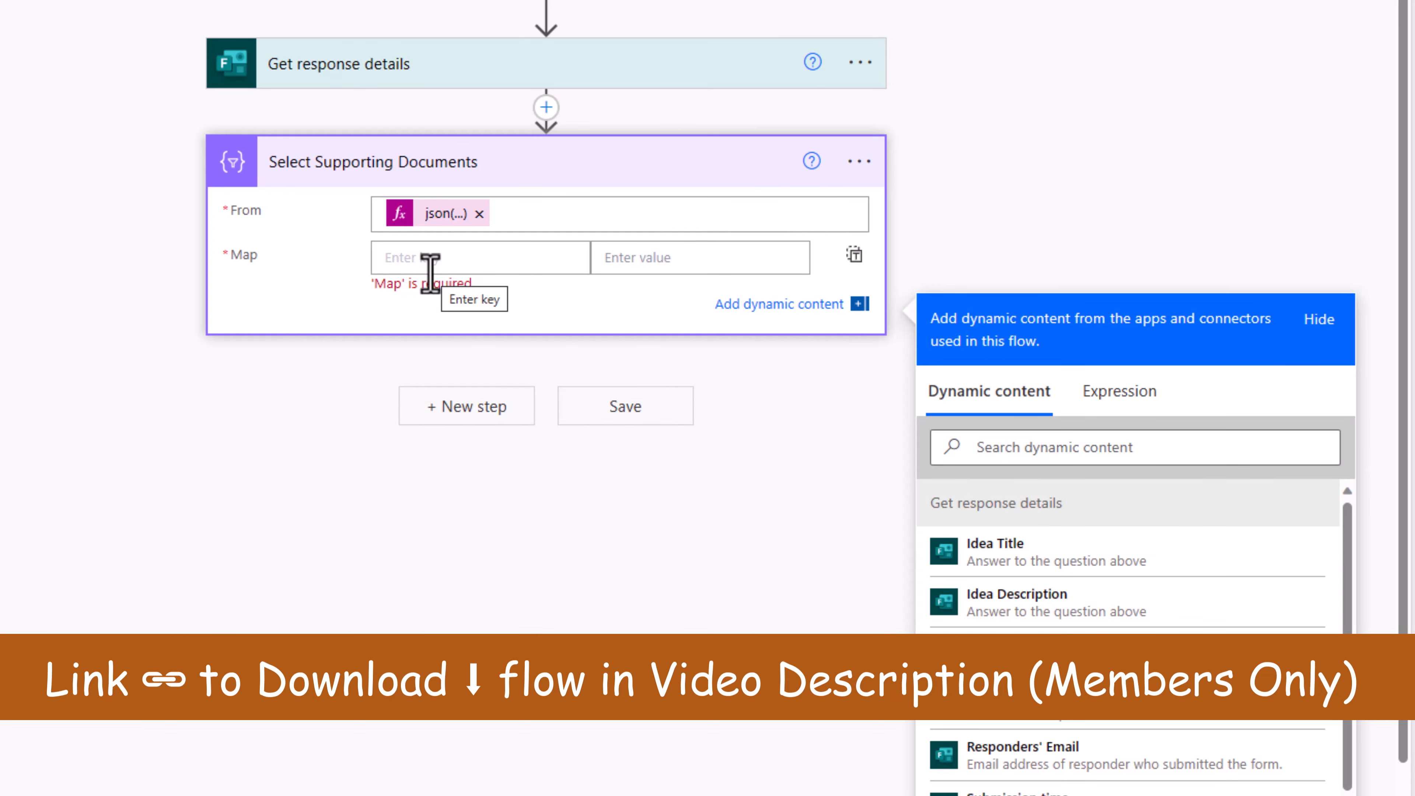
type("type")
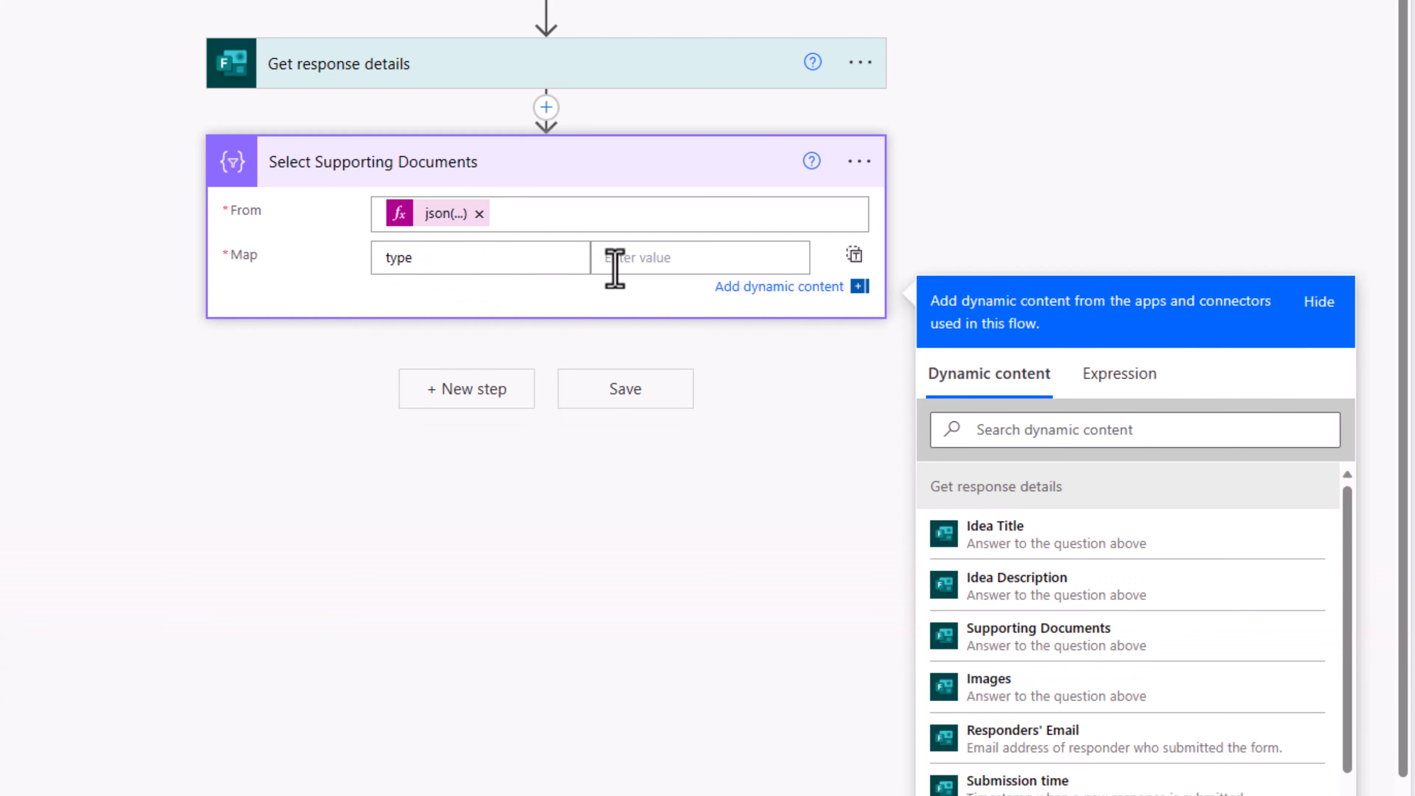
left_click(614, 267)
type("s")
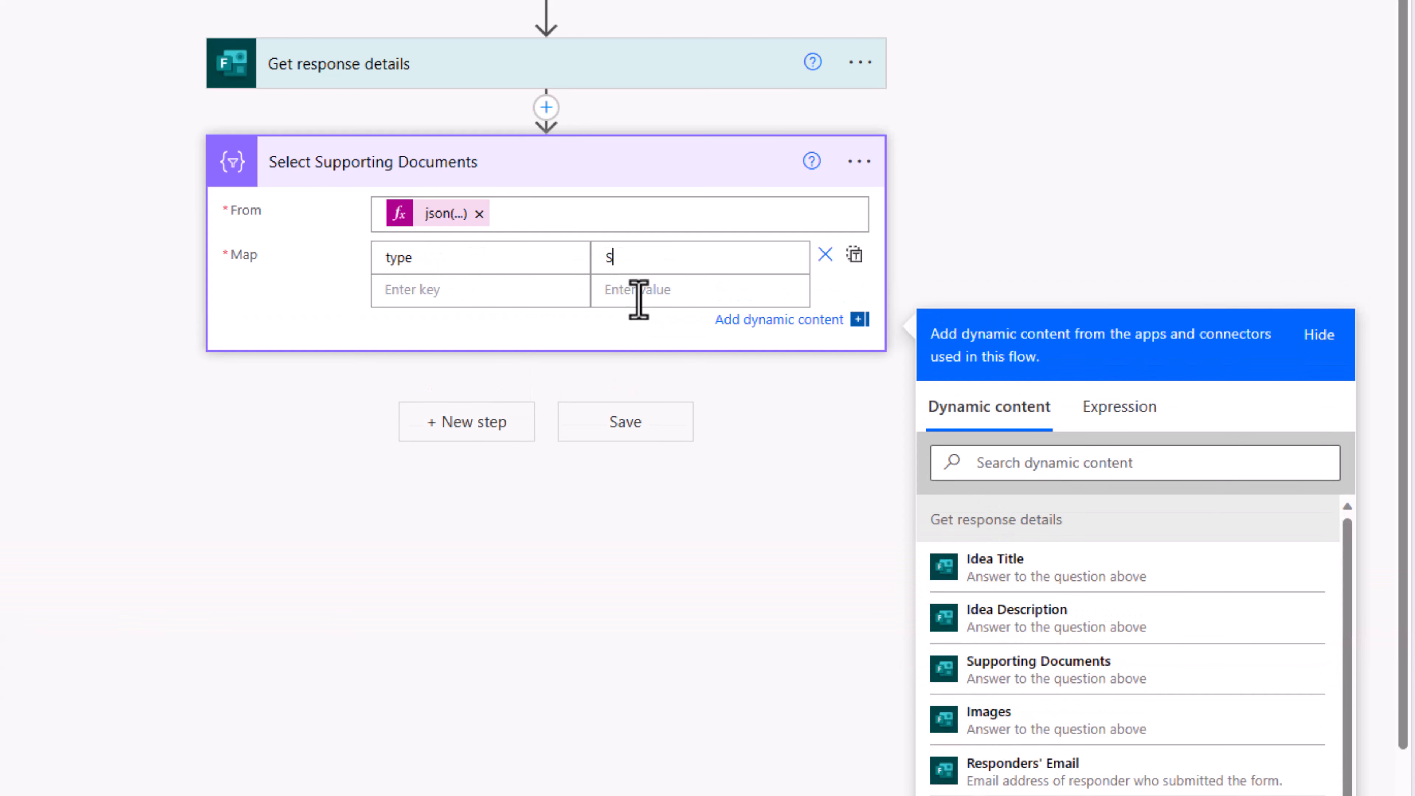
type("upporting Docs")
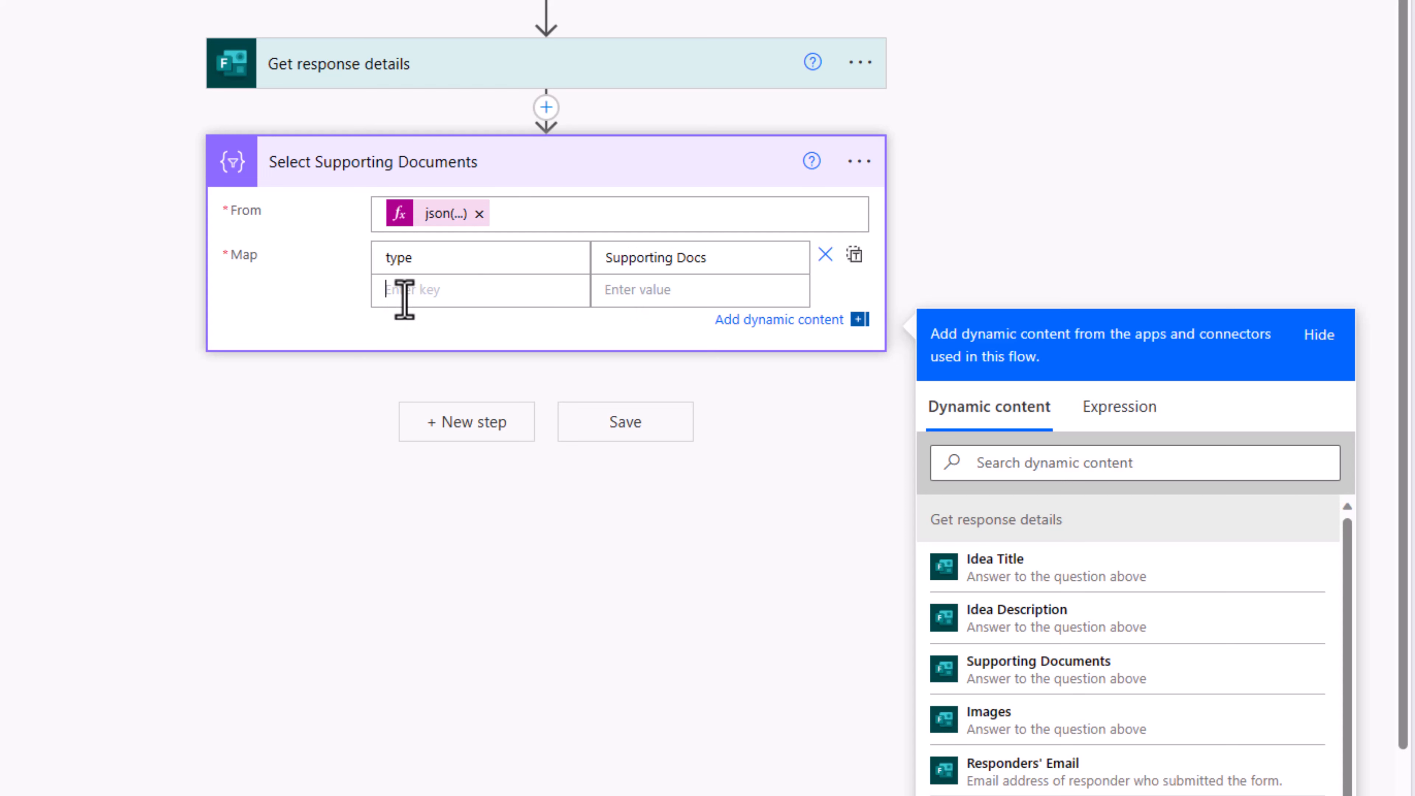
left_click(404, 299)
type("id")
left_click(648, 292)
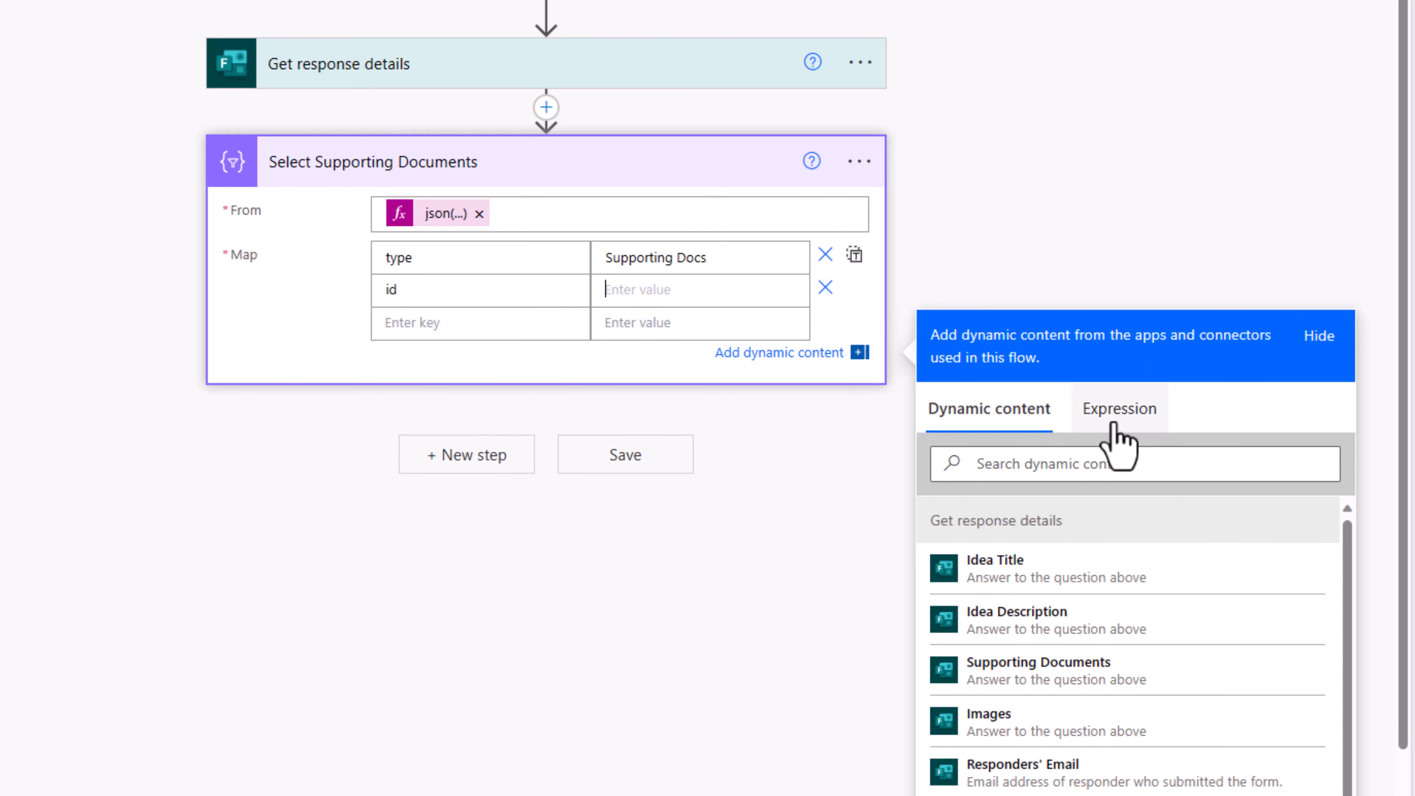
left_click(1114, 426)
type("item")
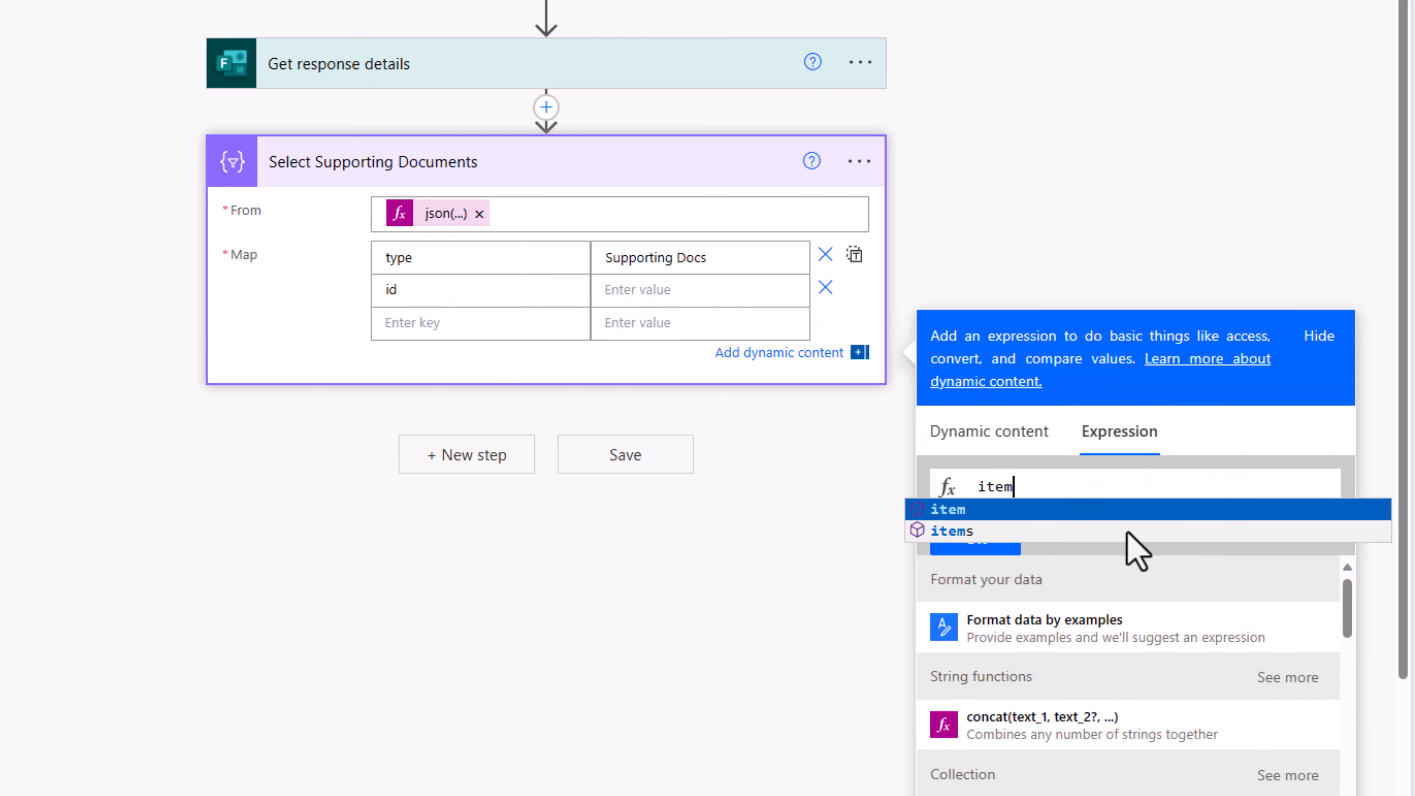
type("()?['")
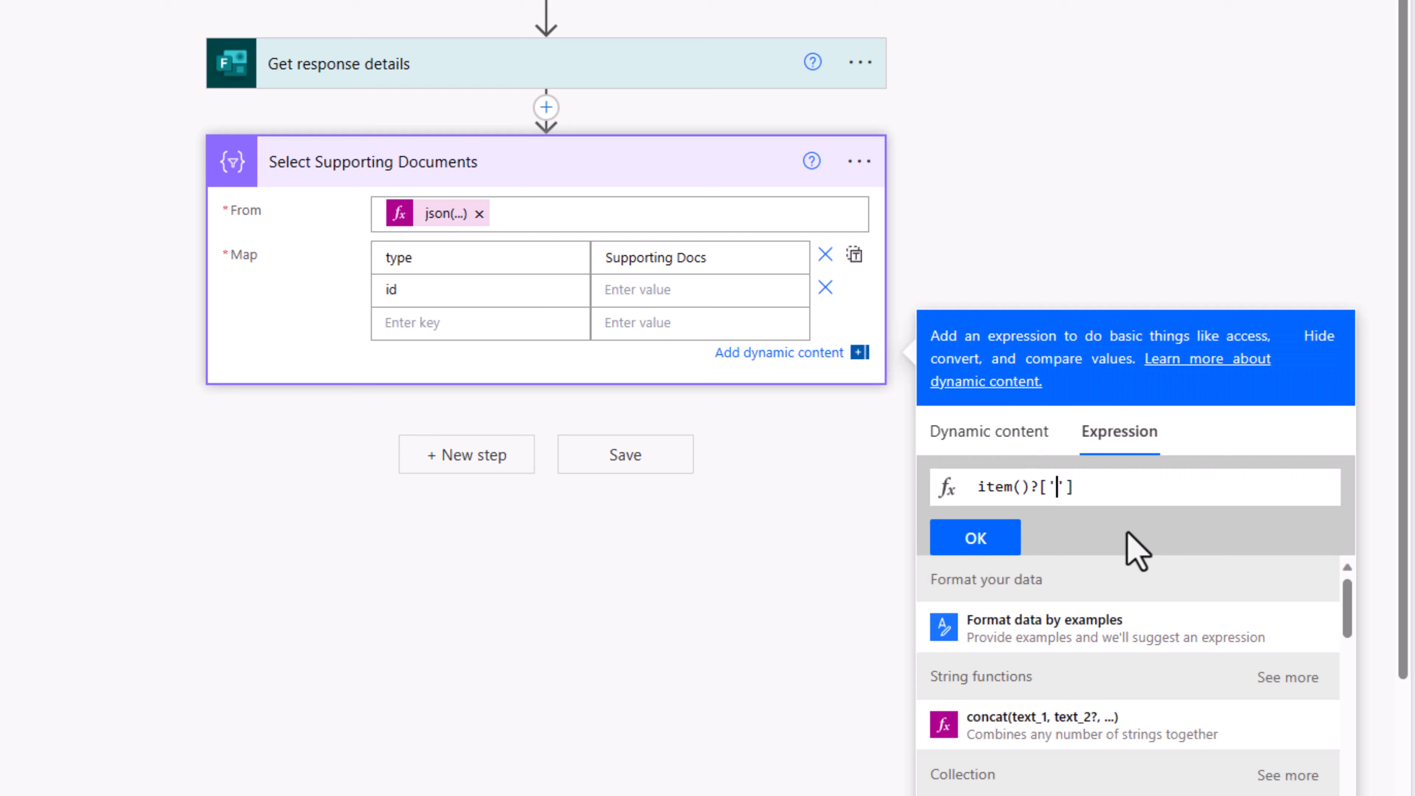
type("id")
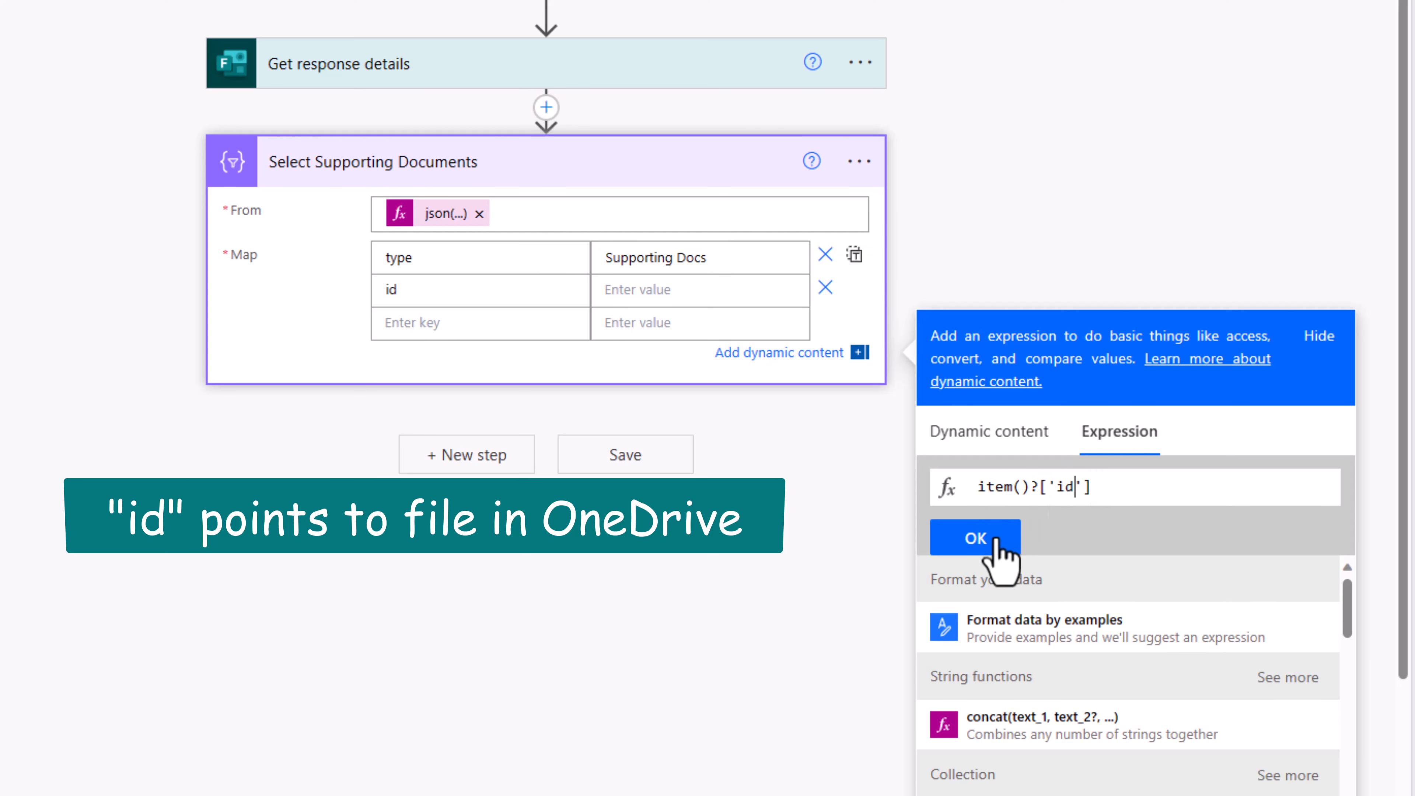
left_click(997, 540)
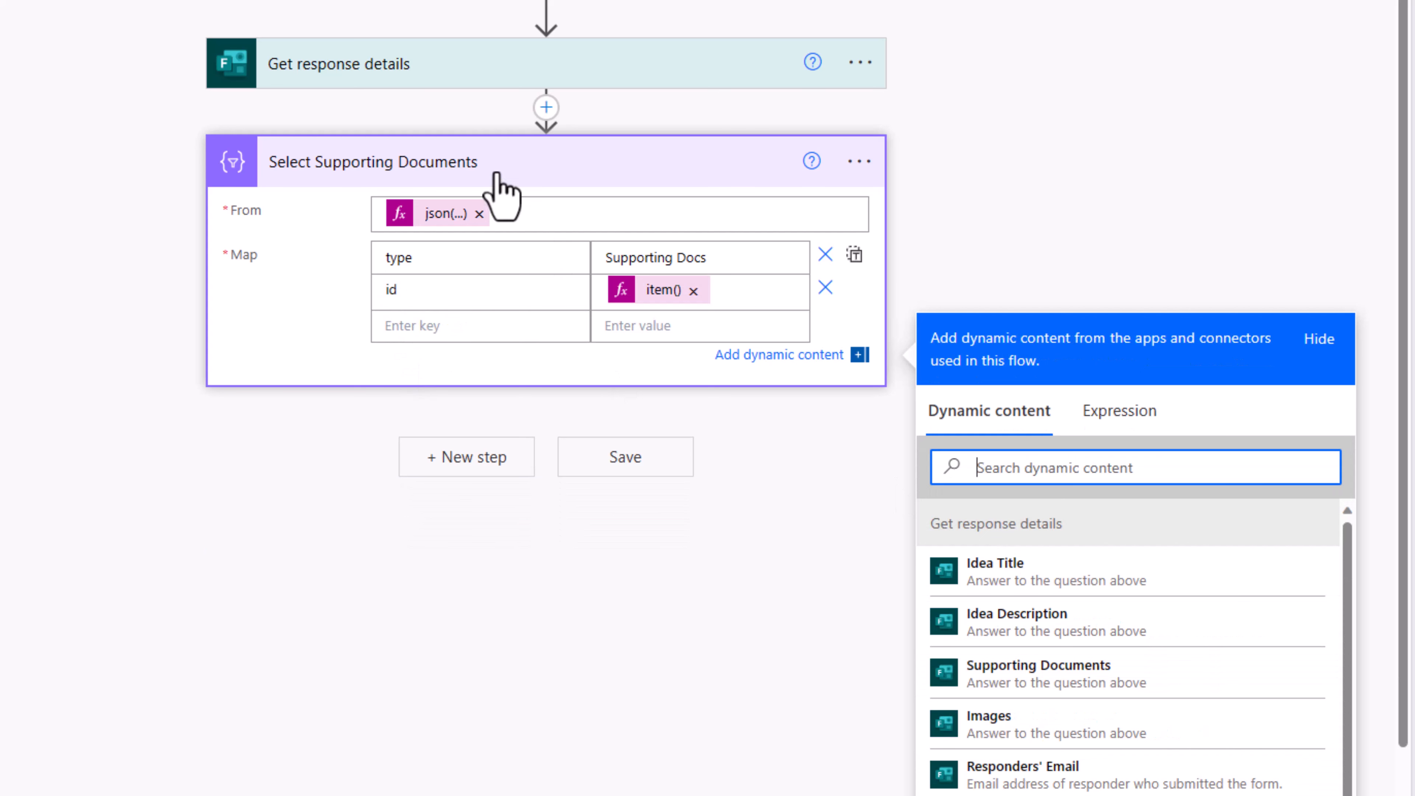
left_click(479, 458)
Step: Add a second Select (Data Operation) action and start an expression for its From field
type("select")
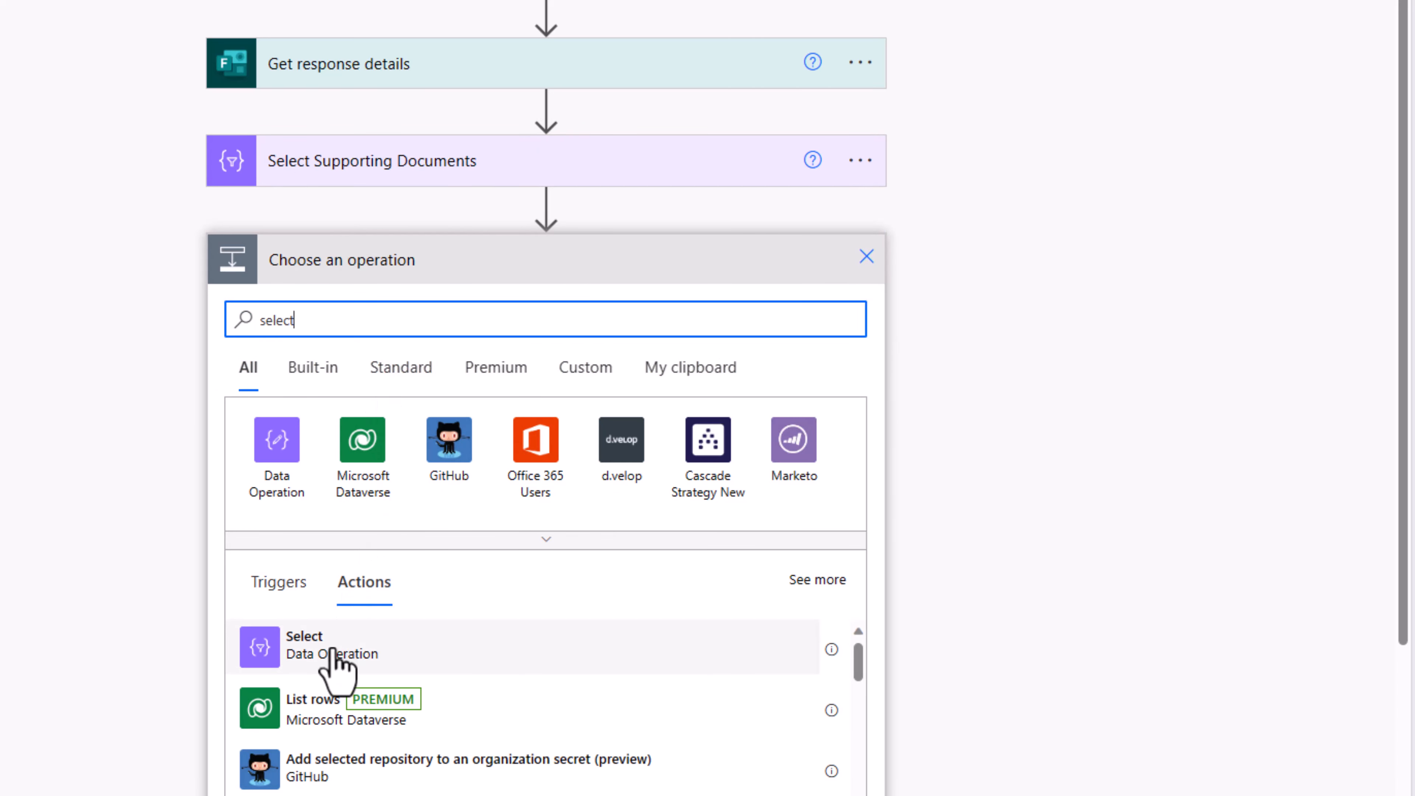
left_click(333, 652)
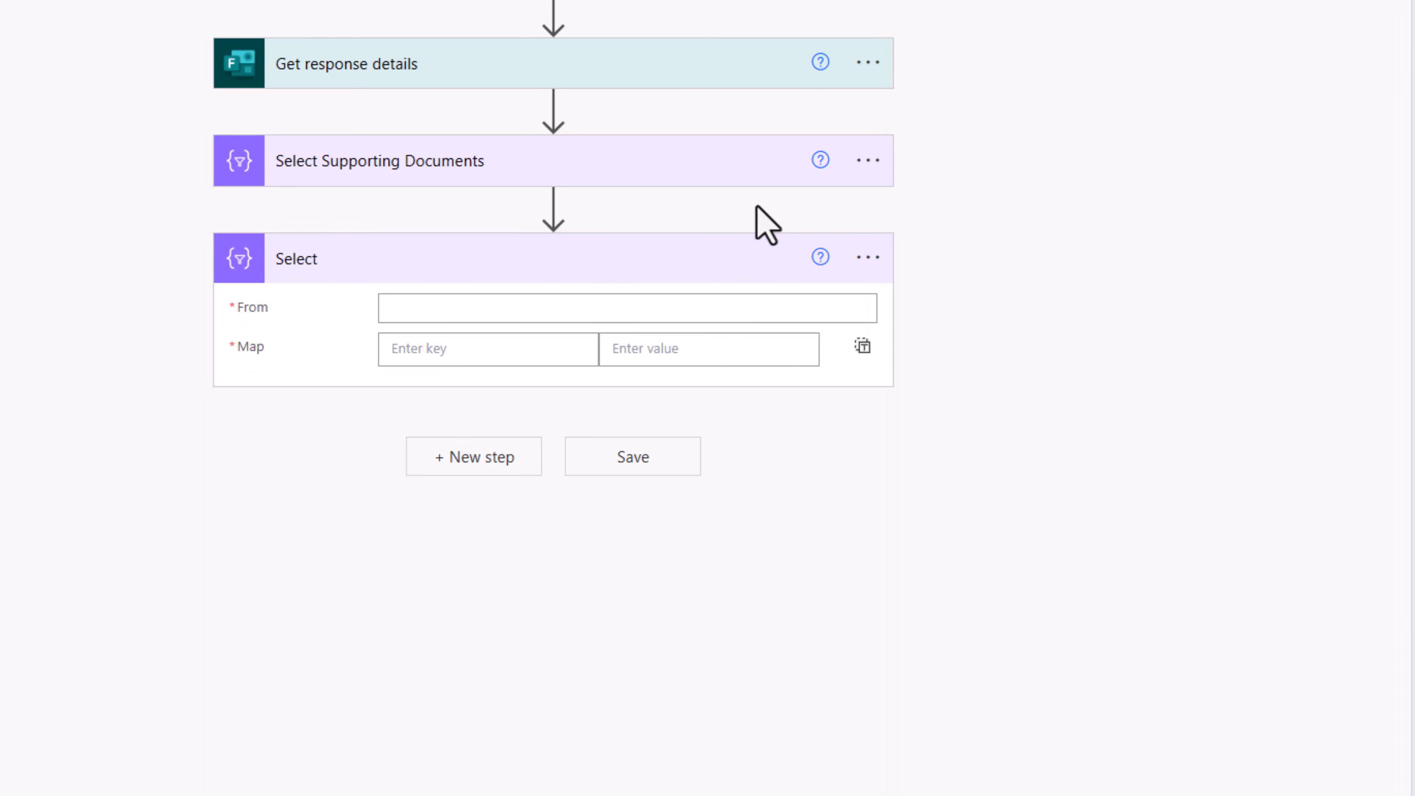
left_click(634, 316)
left_click(1120, 427)
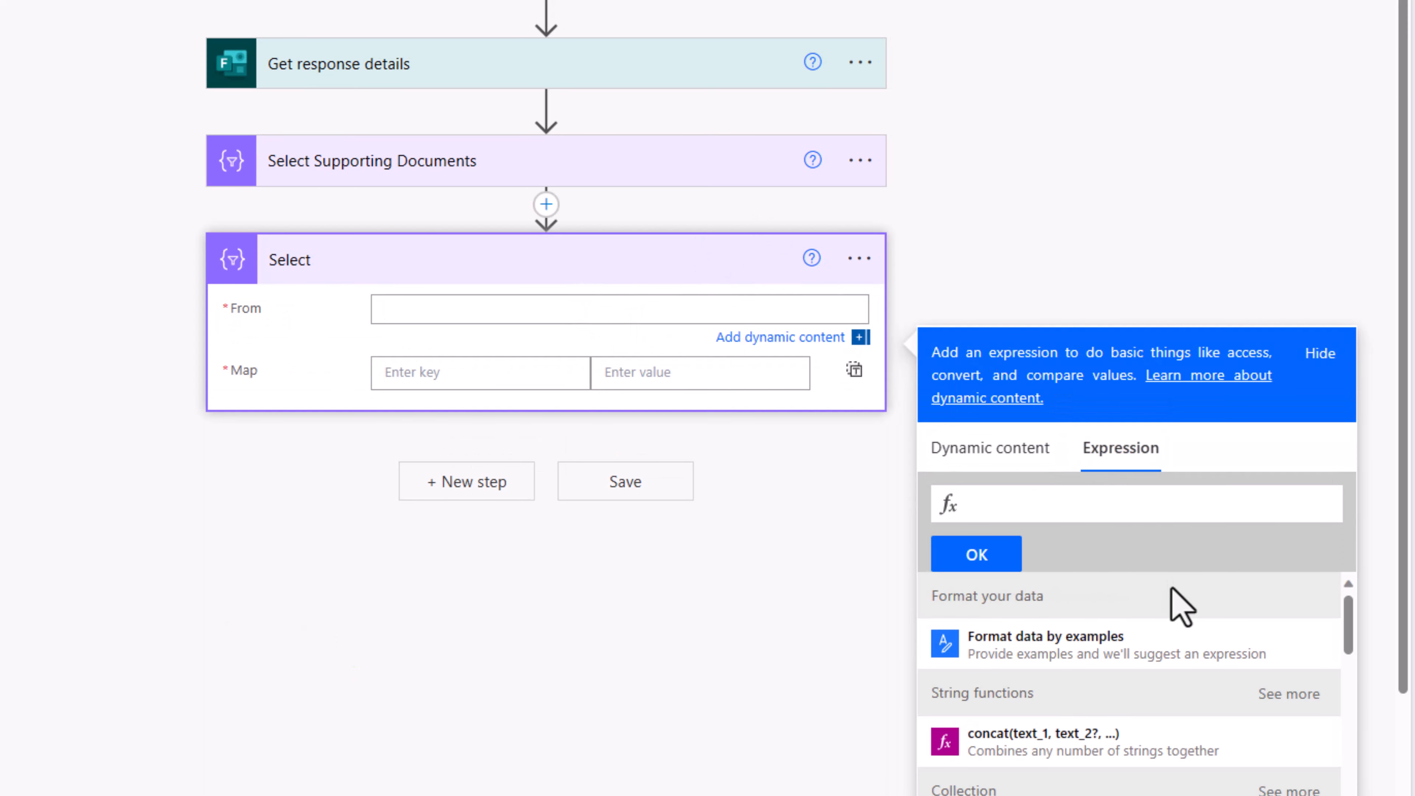
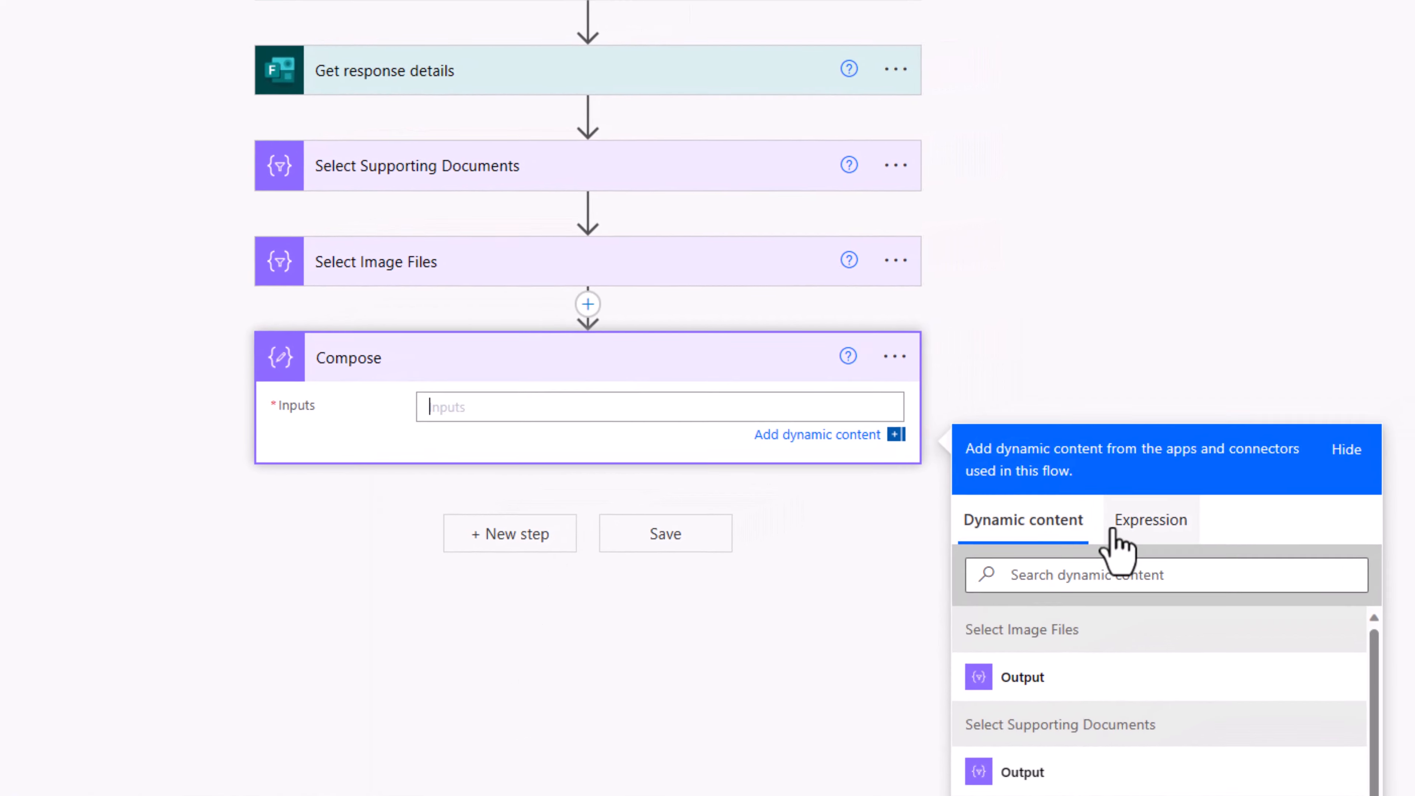
Step: Set the Compose inputs to union() of the Select Supporting Documents and Select Image Files outputs
left_click(1190, 505)
type("unio")
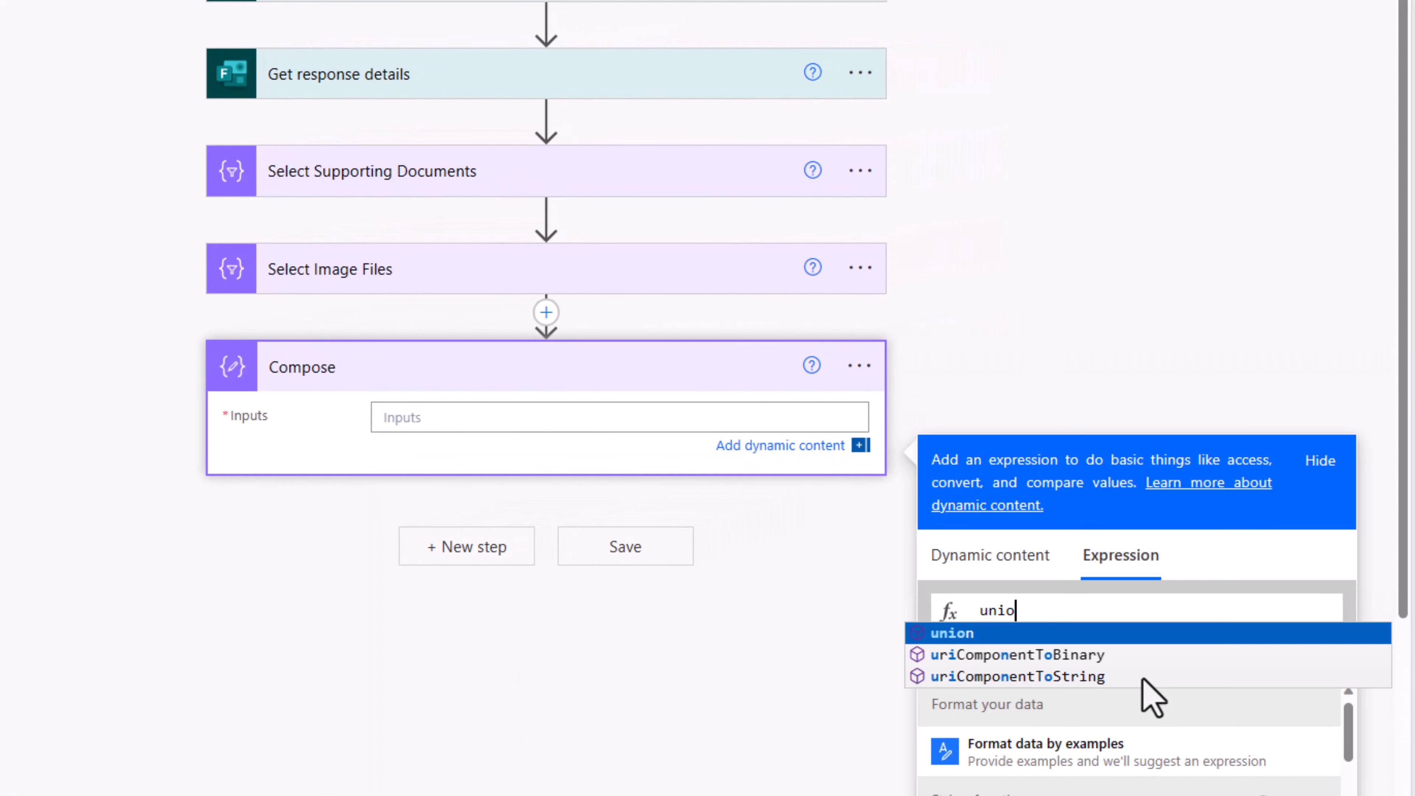
type("n")
key("Return")
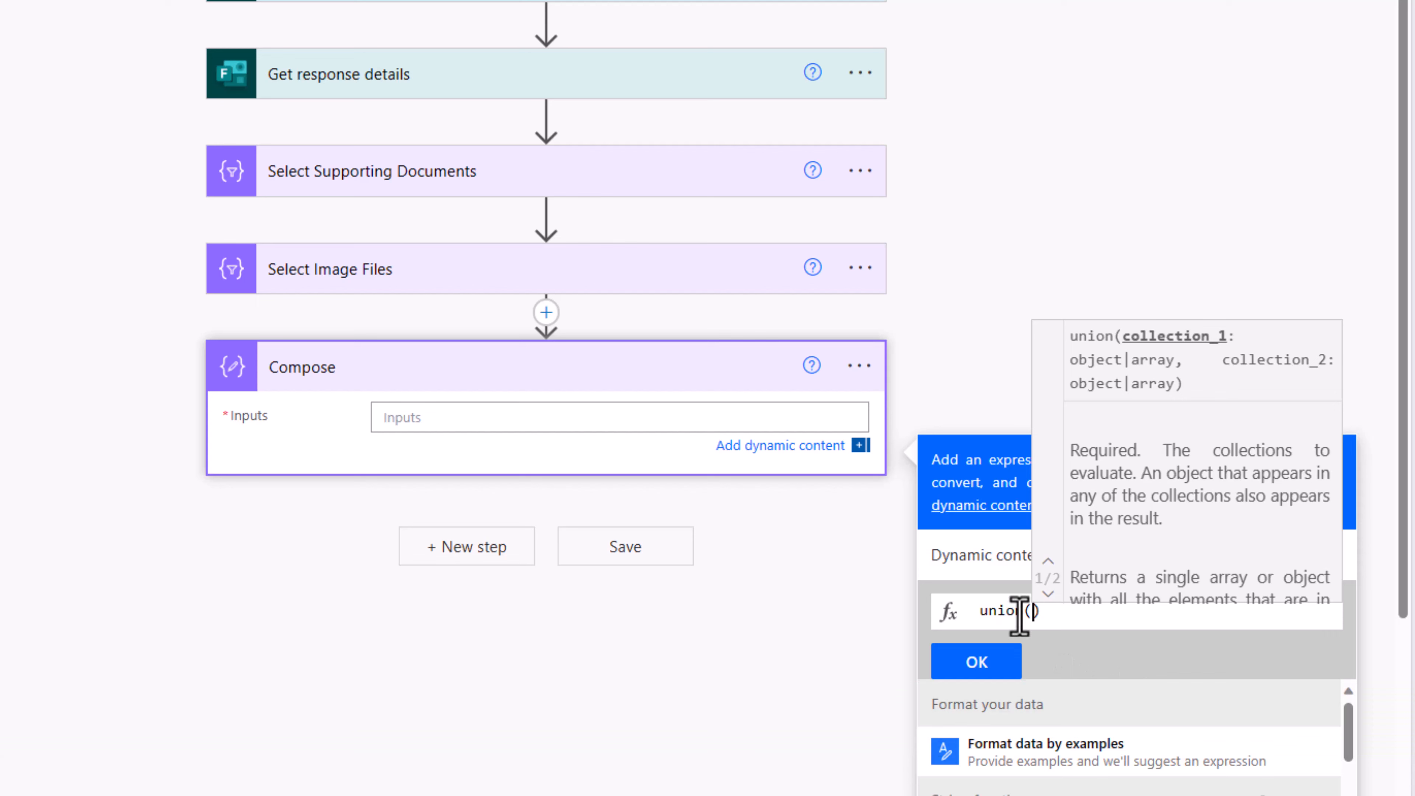
left_click(994, 555)
scroll(1084, 633, "down", 5)
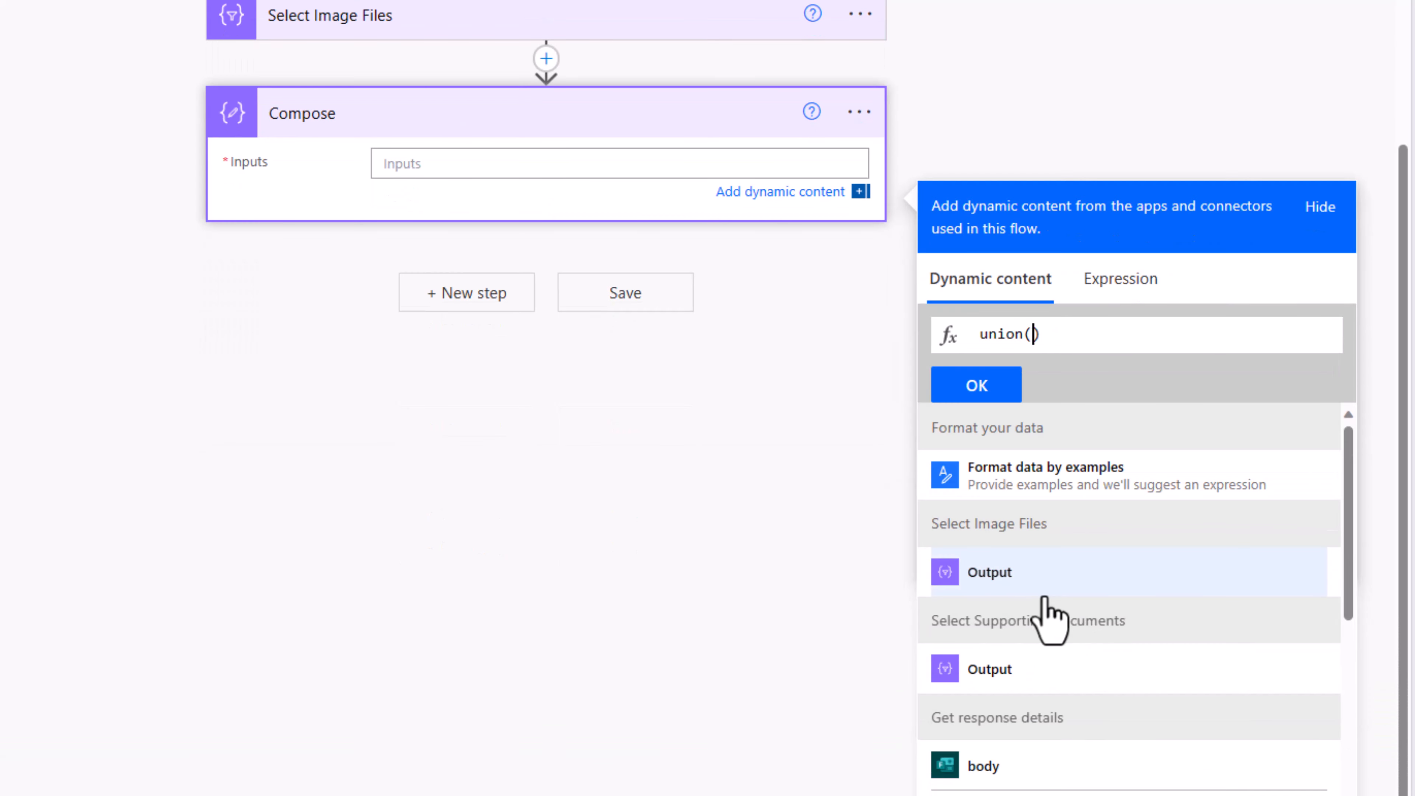
left_click(1033, 674)
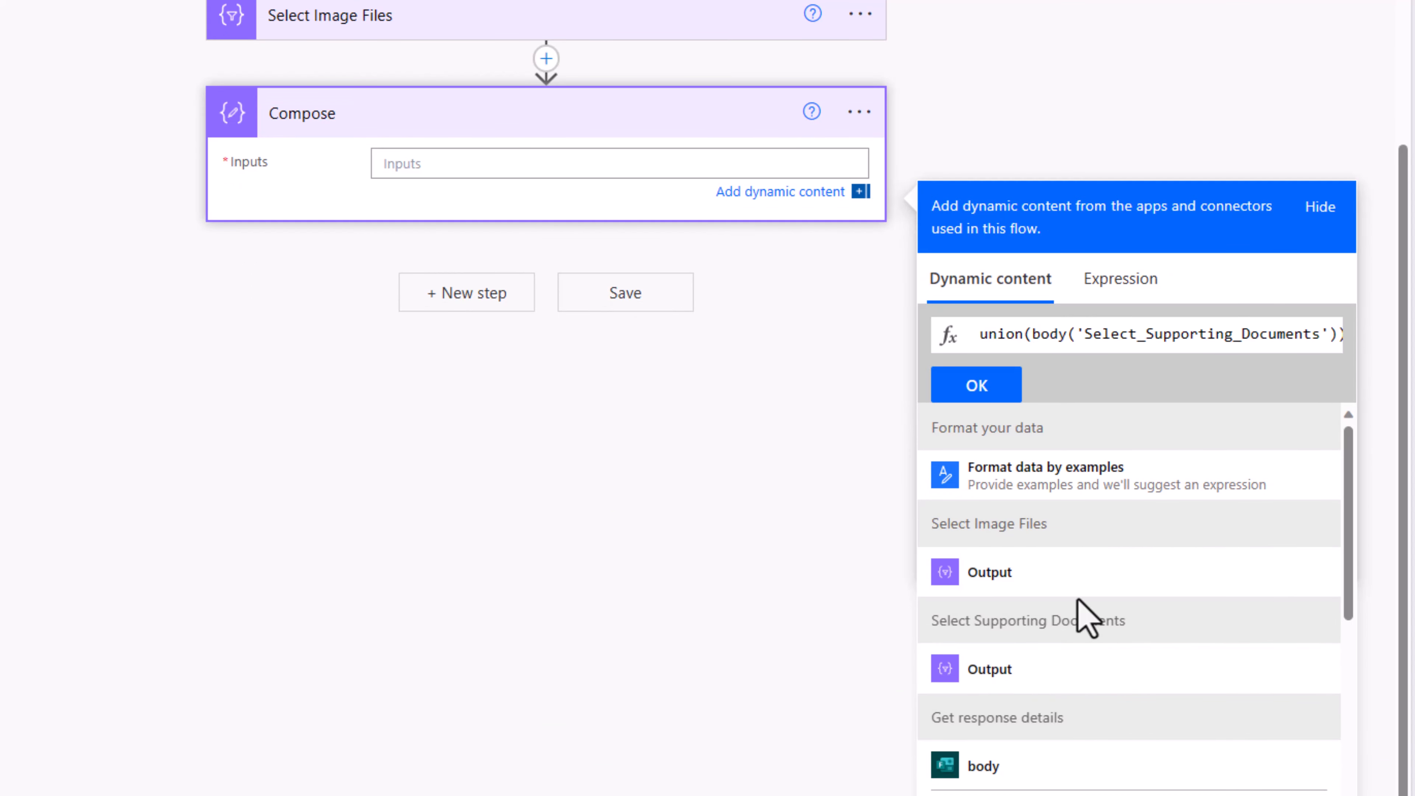
type(",")
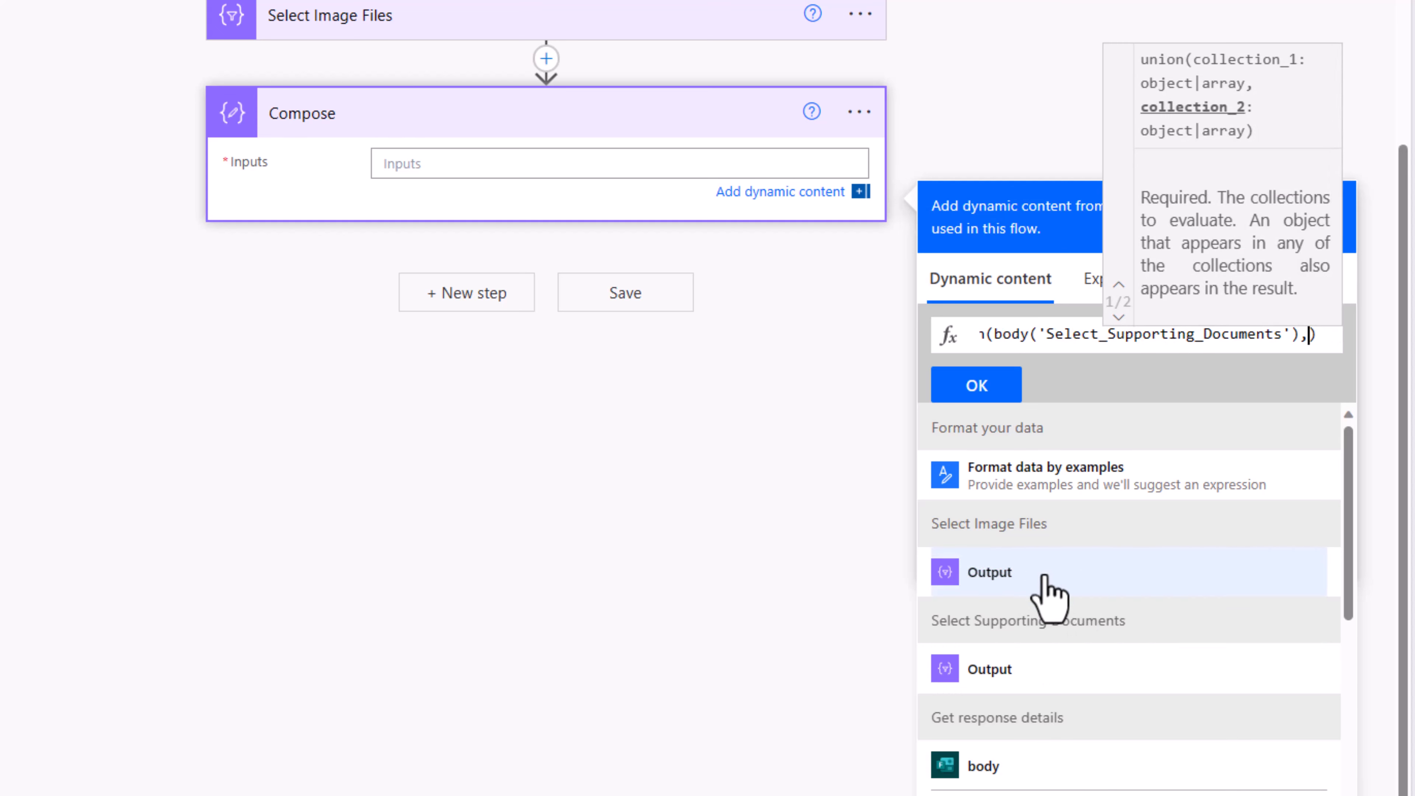
left_click(1045, 577)
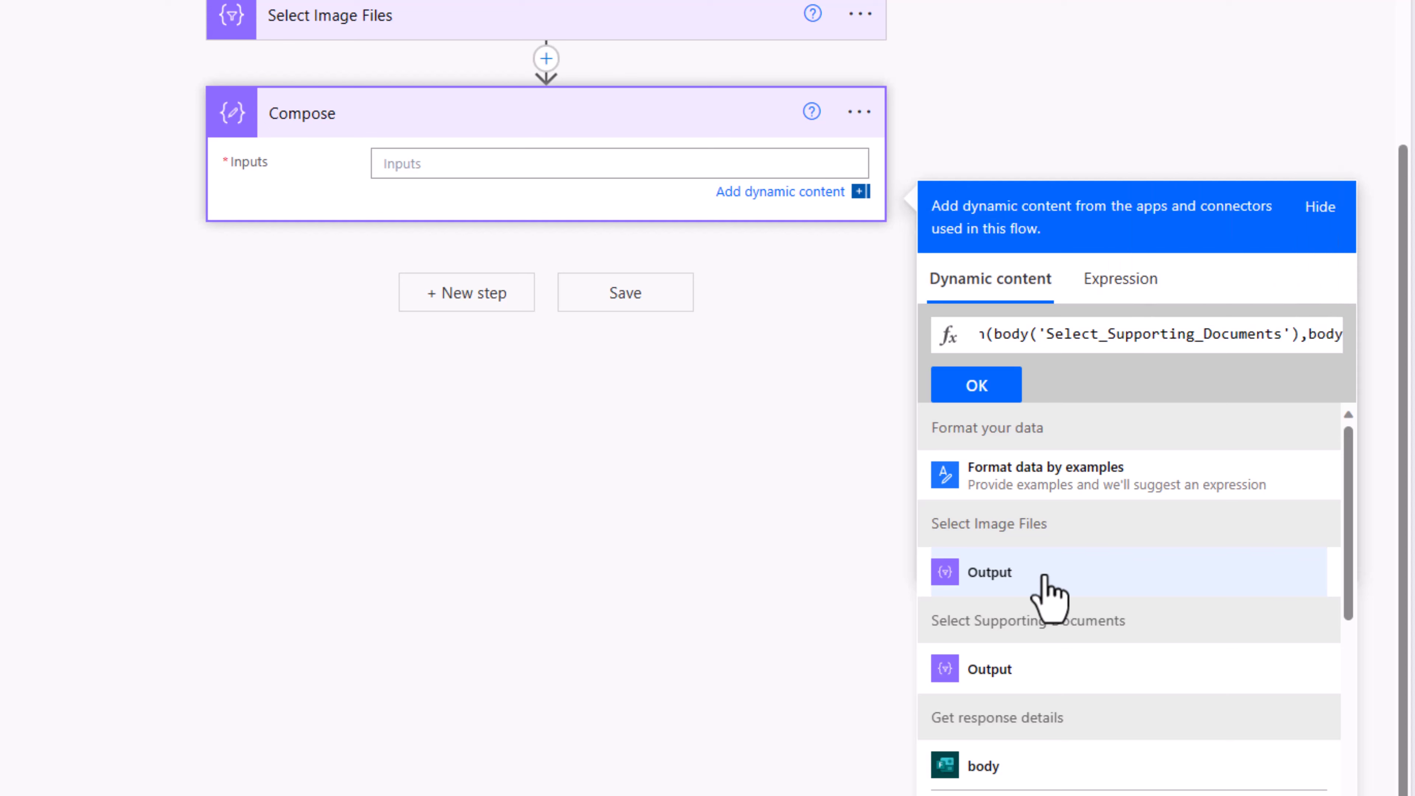
left_click(954, 402)
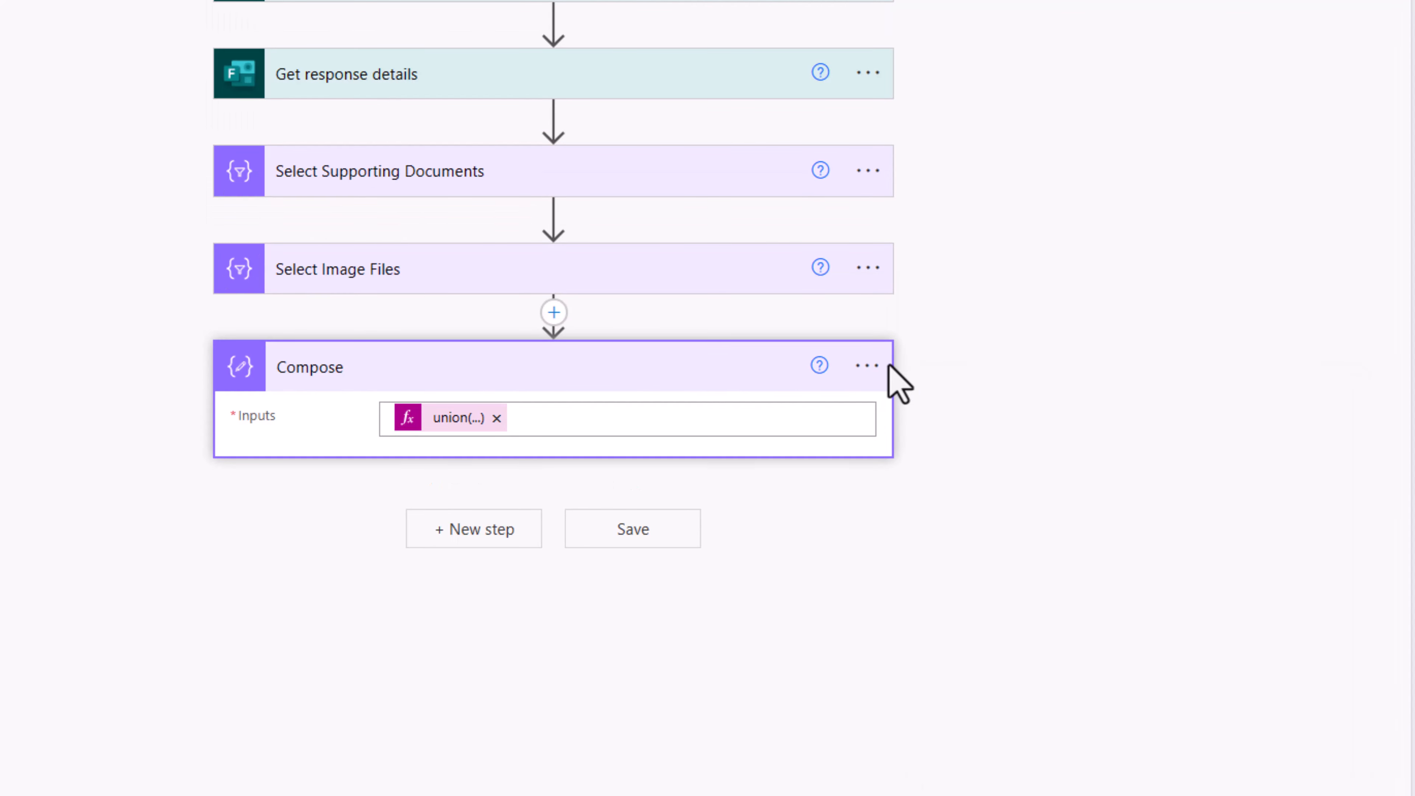
Step: Rename the Compose step to 'File Uploads'
left_click(868, 365)
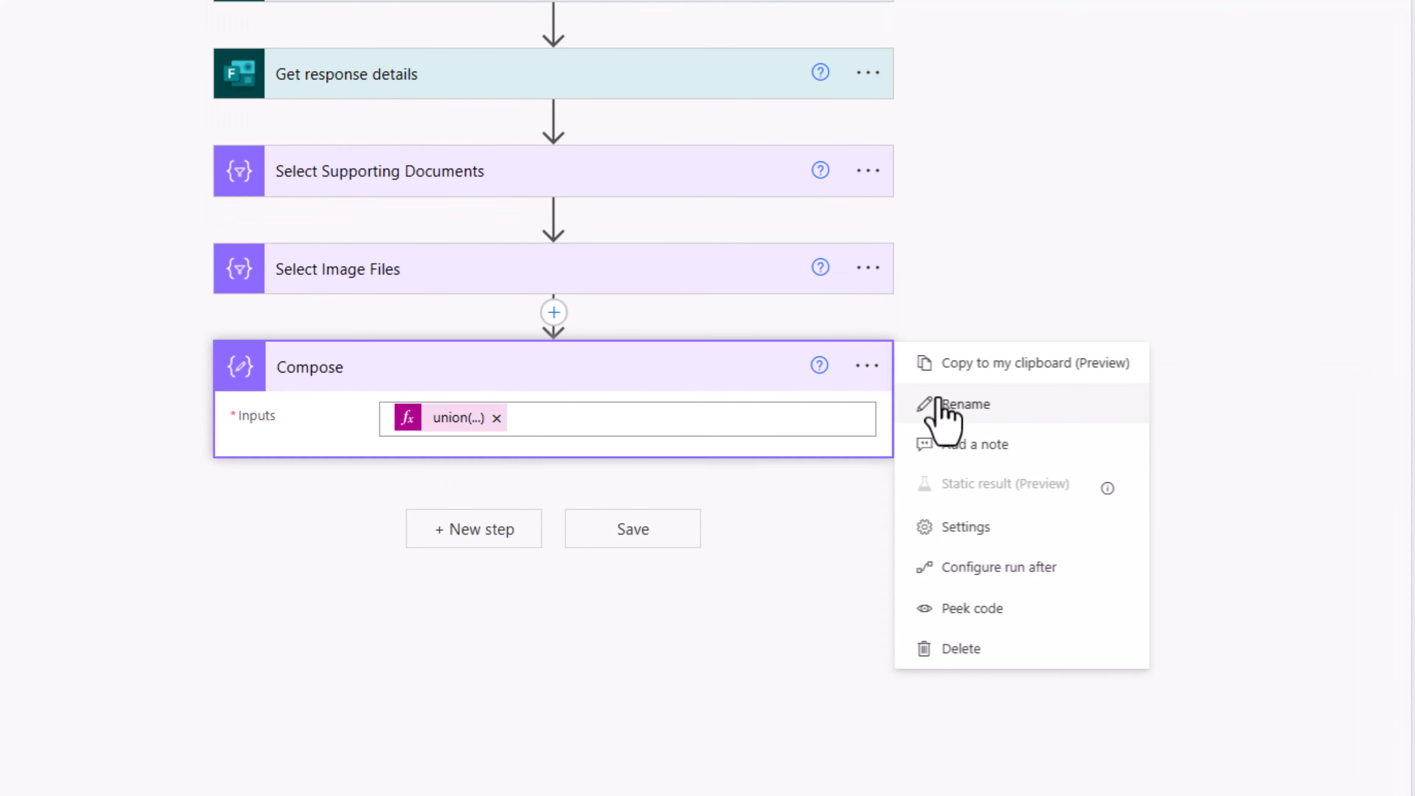
left_click(944, 404)
type("File Uploads")
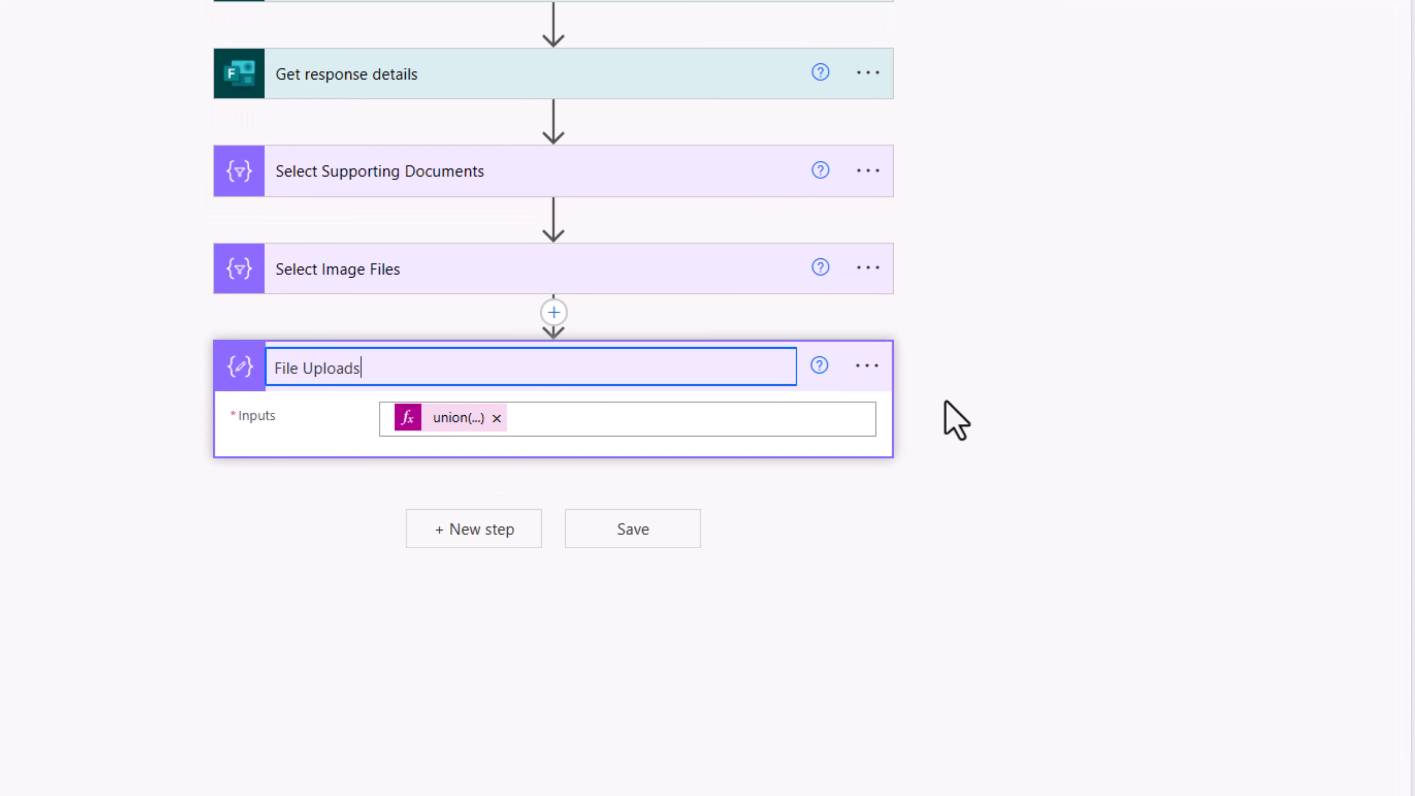
left_click(360, 516)
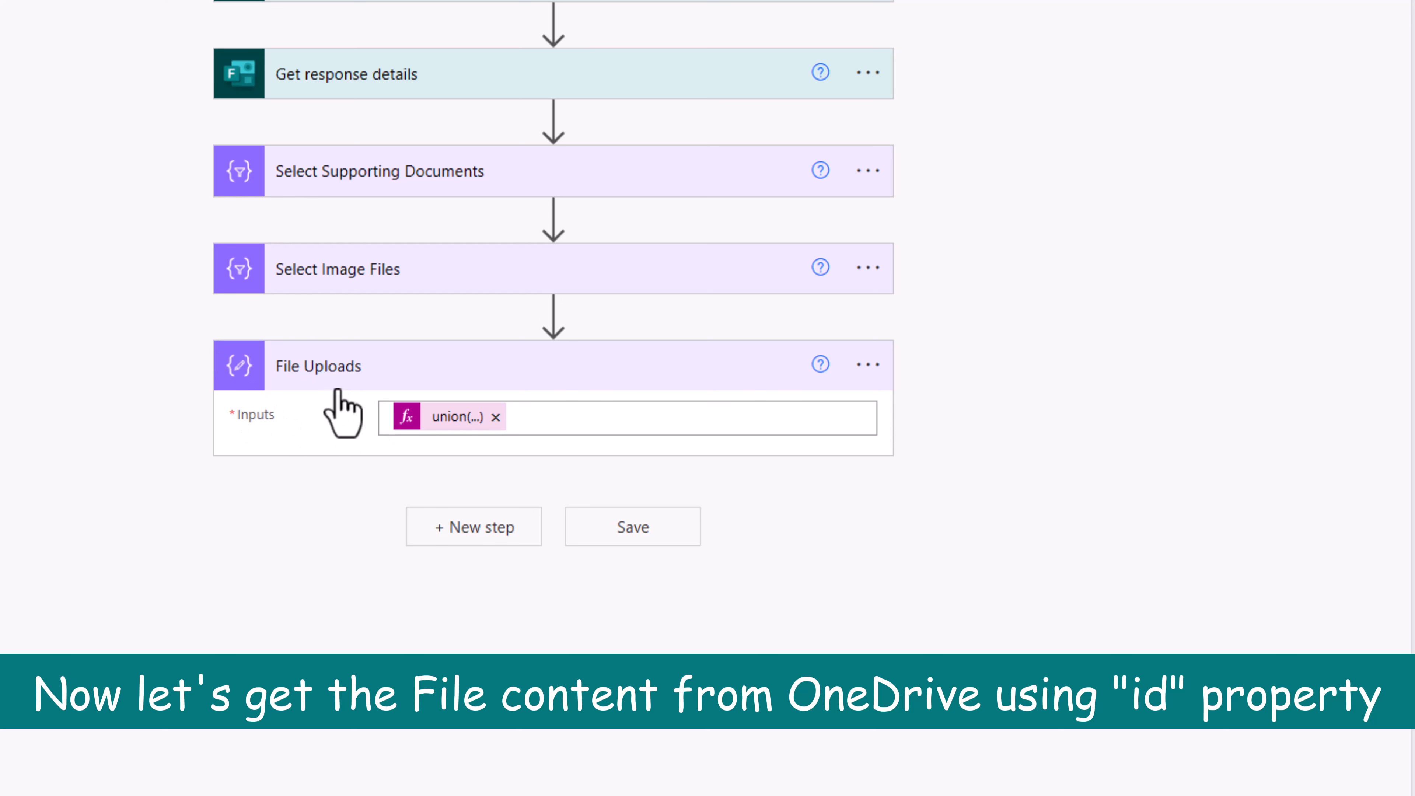
Step: Add an Apply to each loop over the File Uploads Outputs
left_click(444, 529)
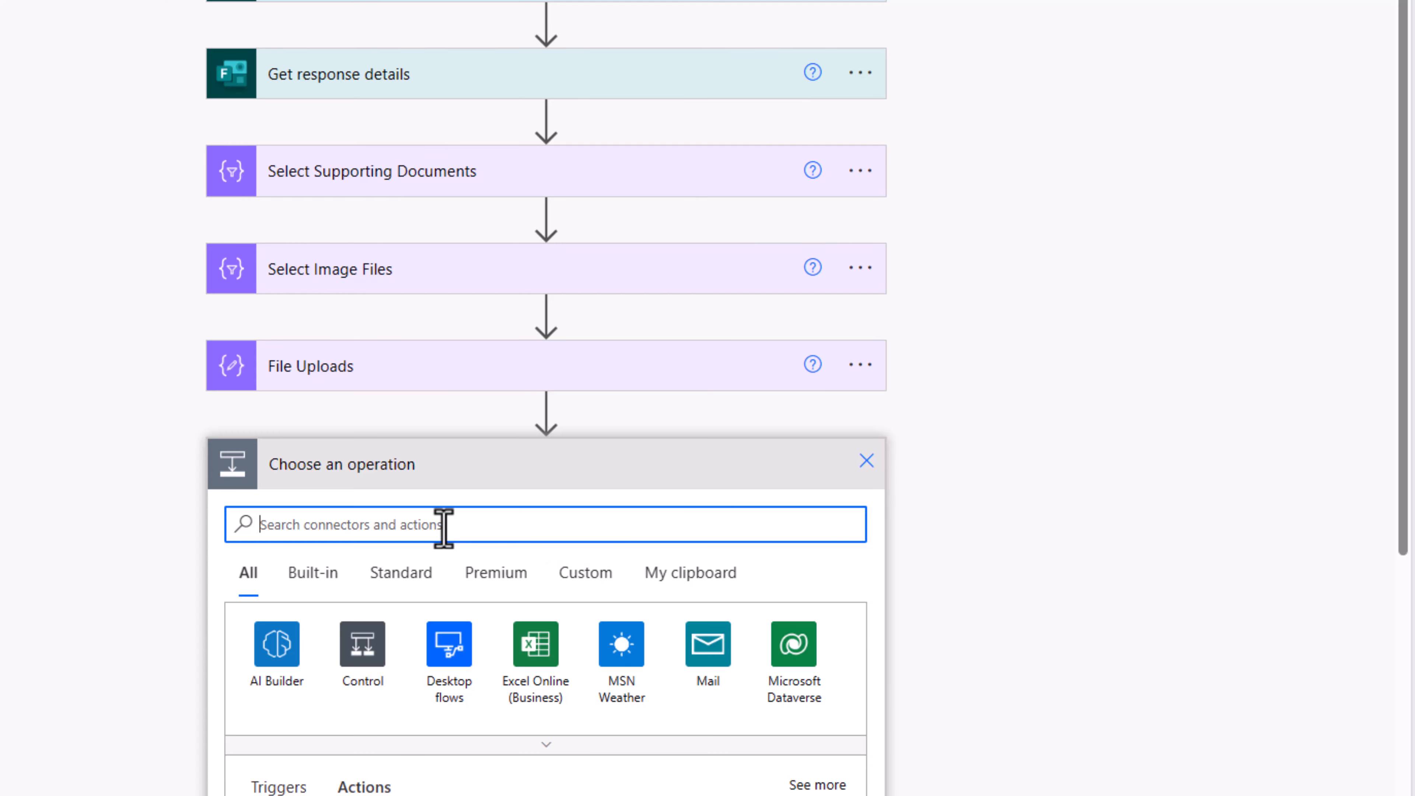
type("apply to each")
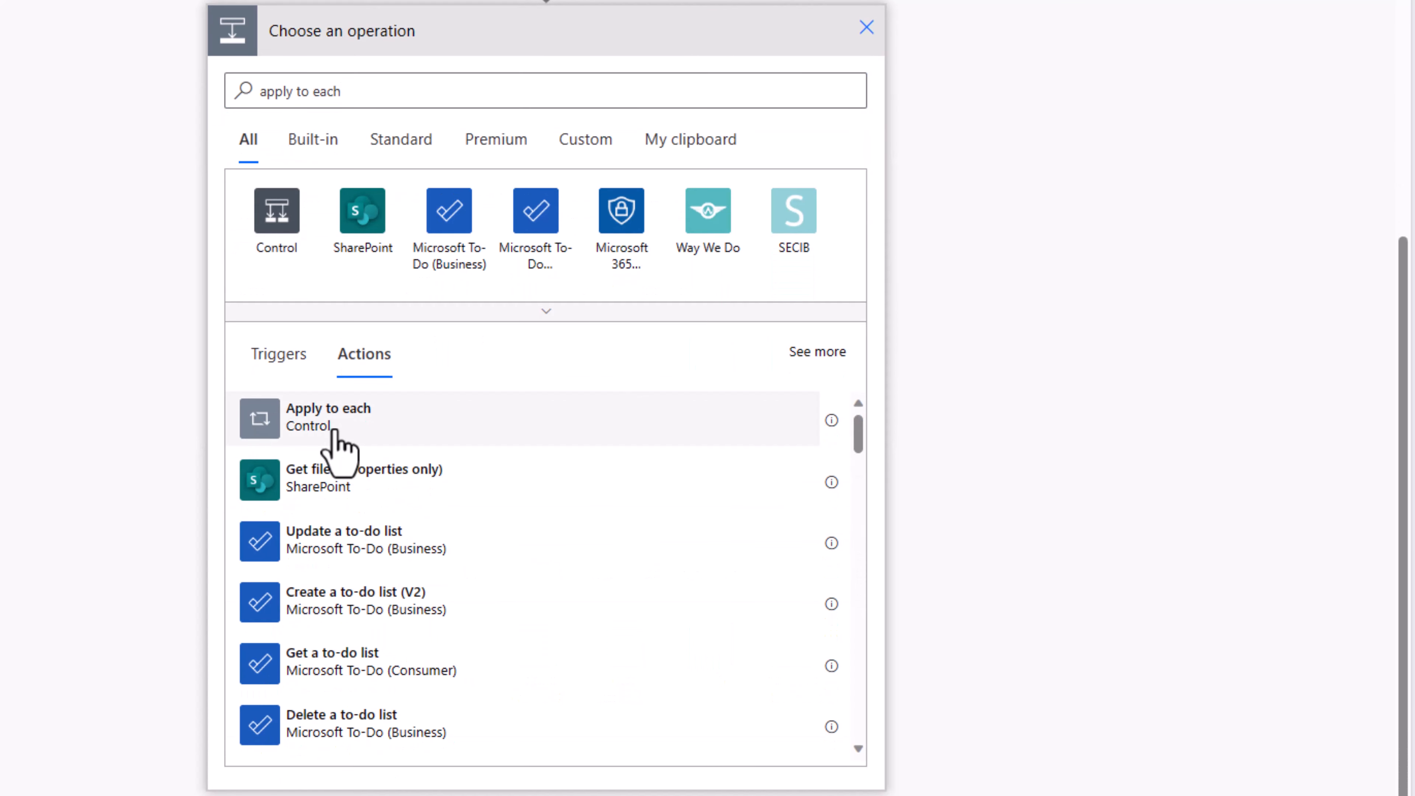
left_click(335, 434)
left_click(307, 534)
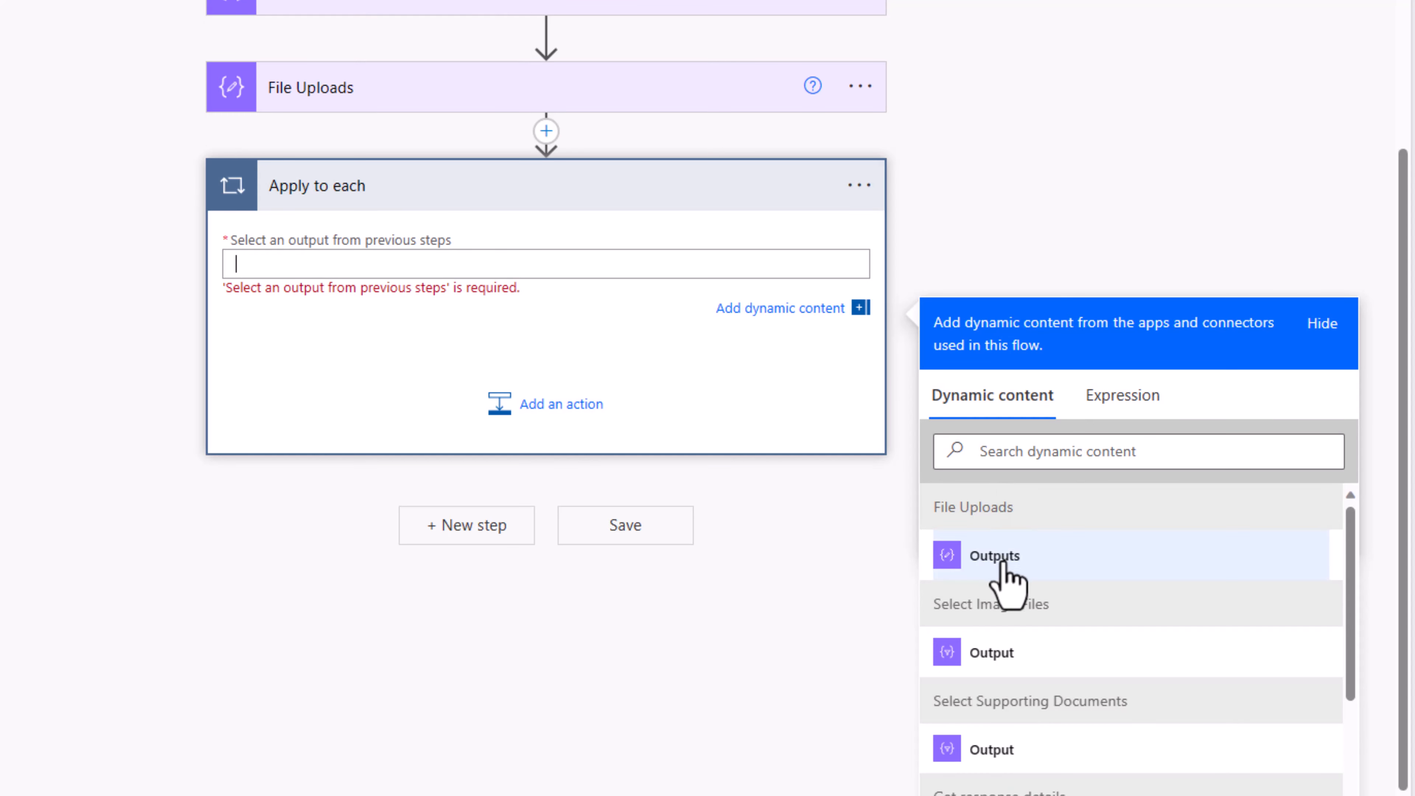
left_click(1002, 564)
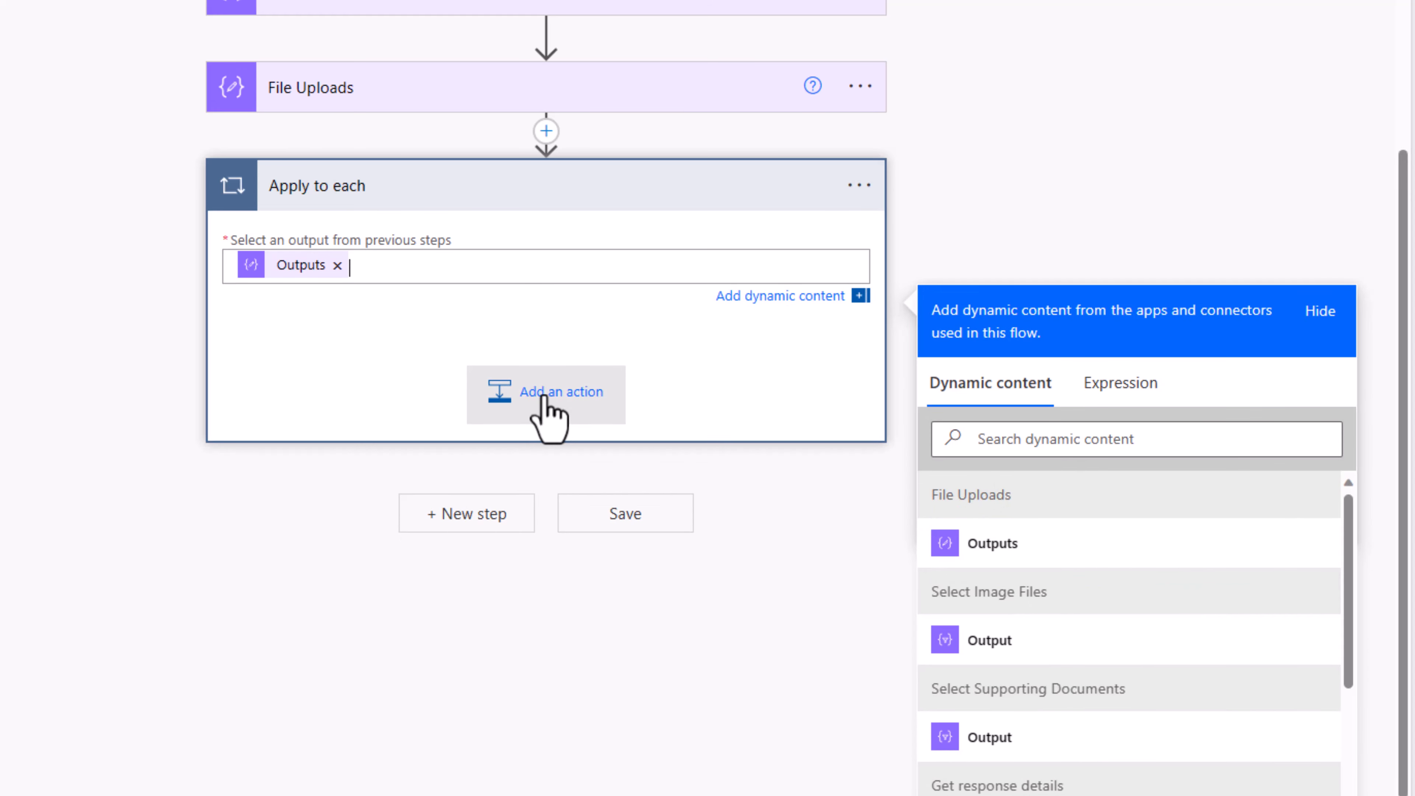
Step: Inside the loop, add OneDrive Get file content with File set to item()?['id']
left_click(543, 396)
type("get file content")
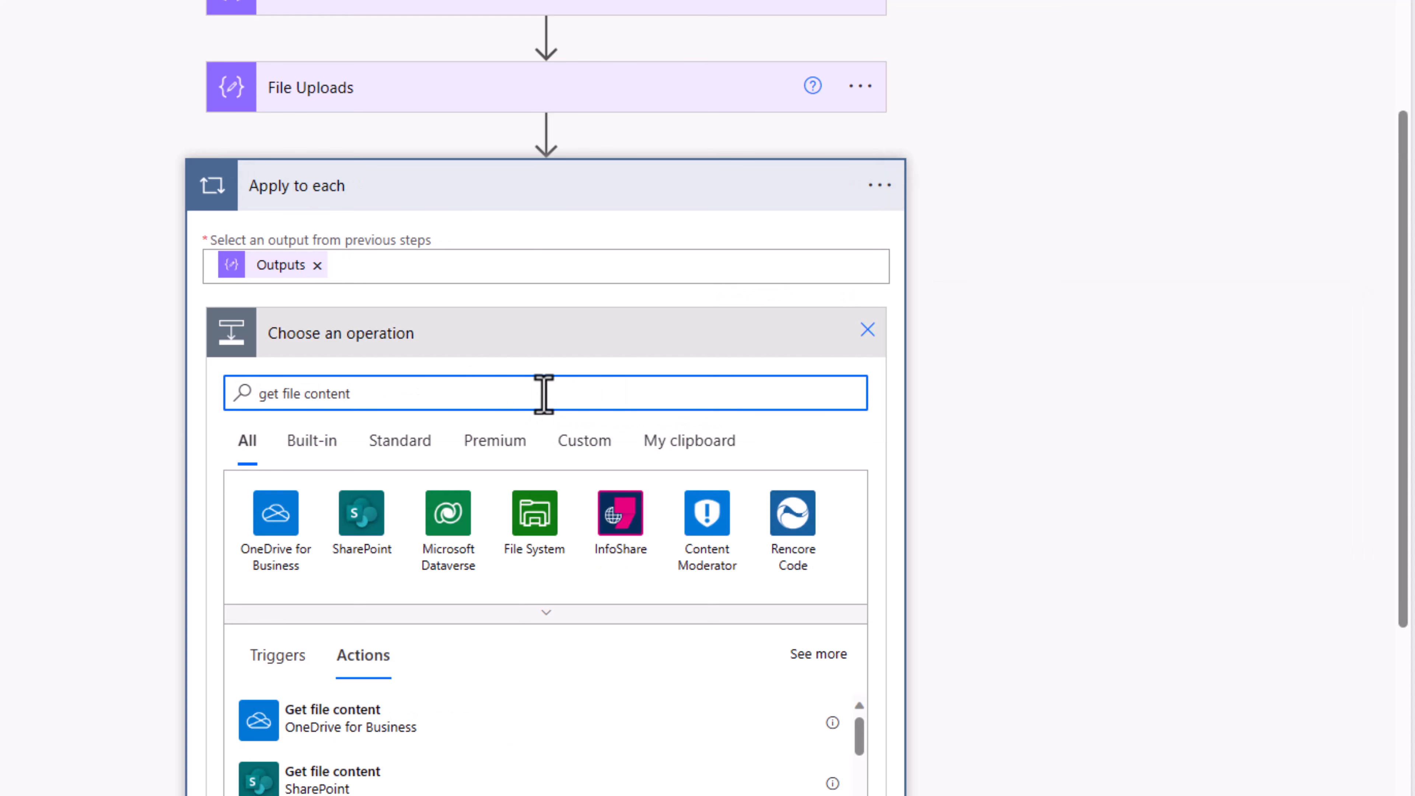
scroll(543, 394, "down", 3)
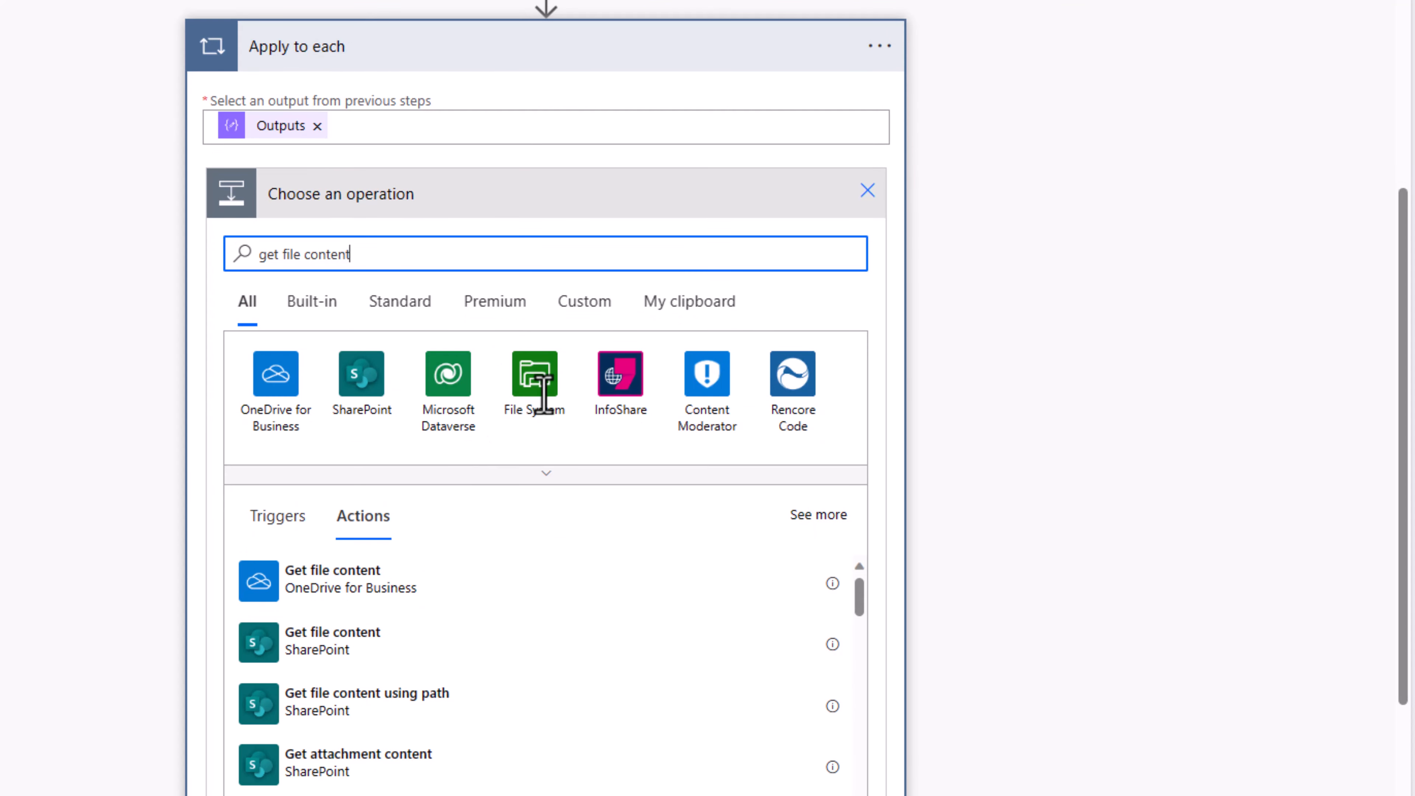
left_click(363, 586)
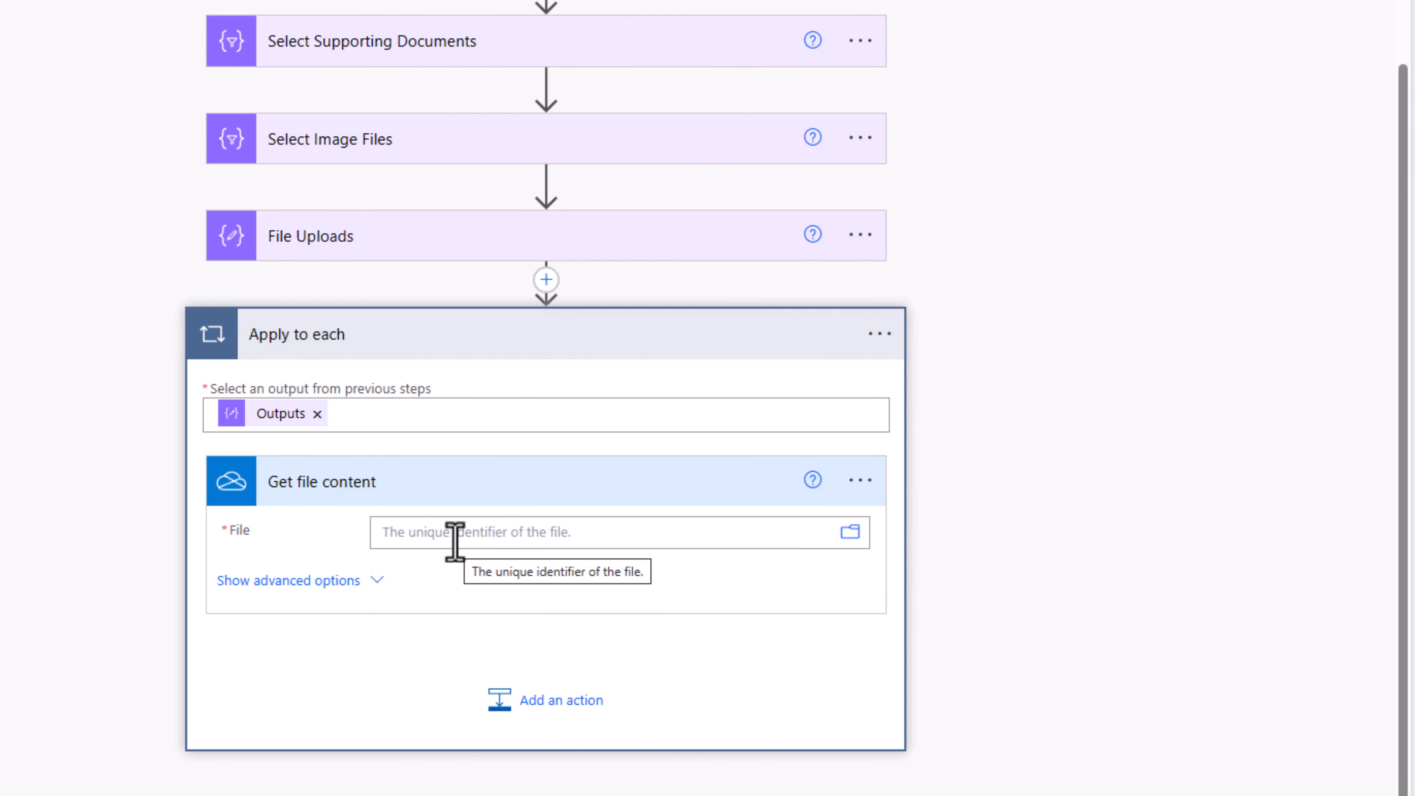
left_click(402, 139)
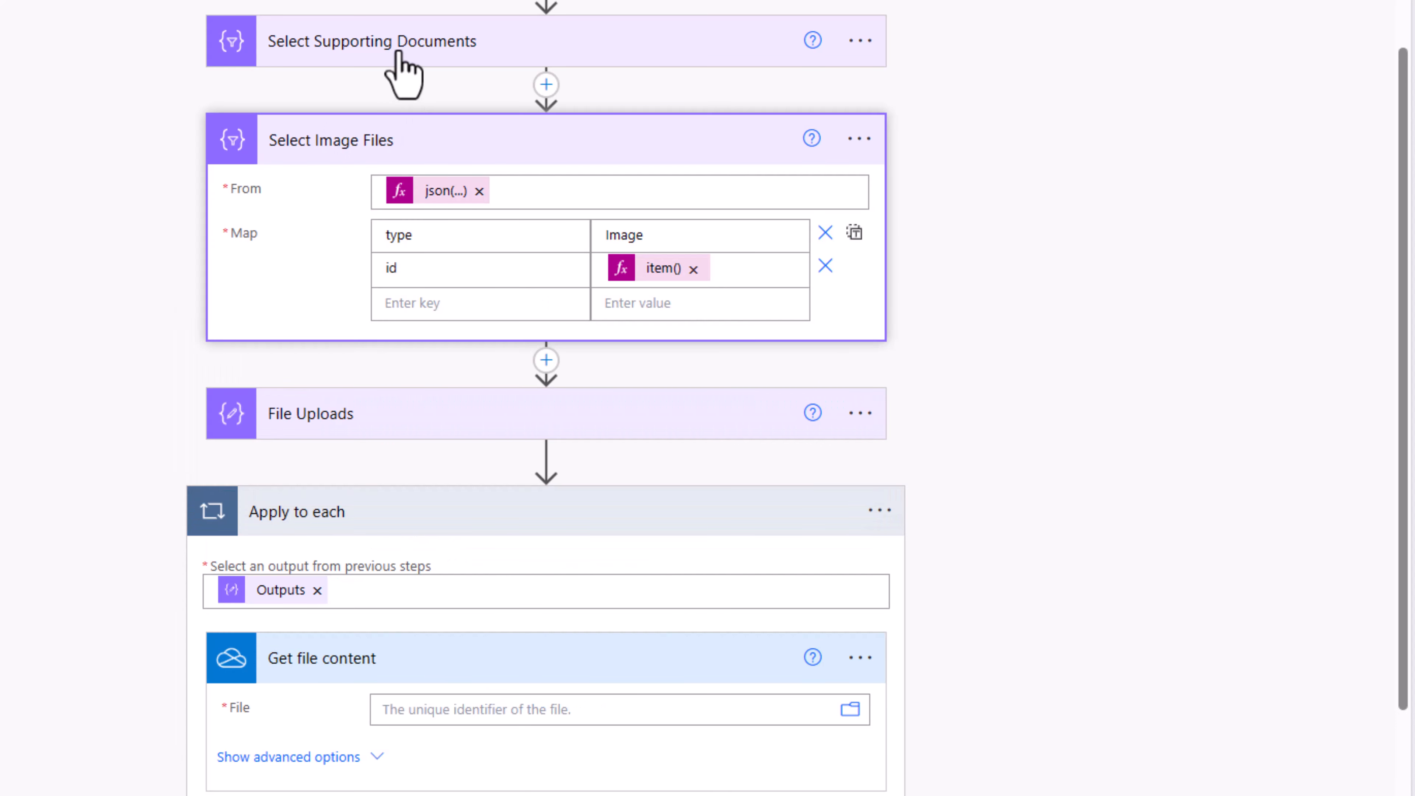
left_click(402, 48)
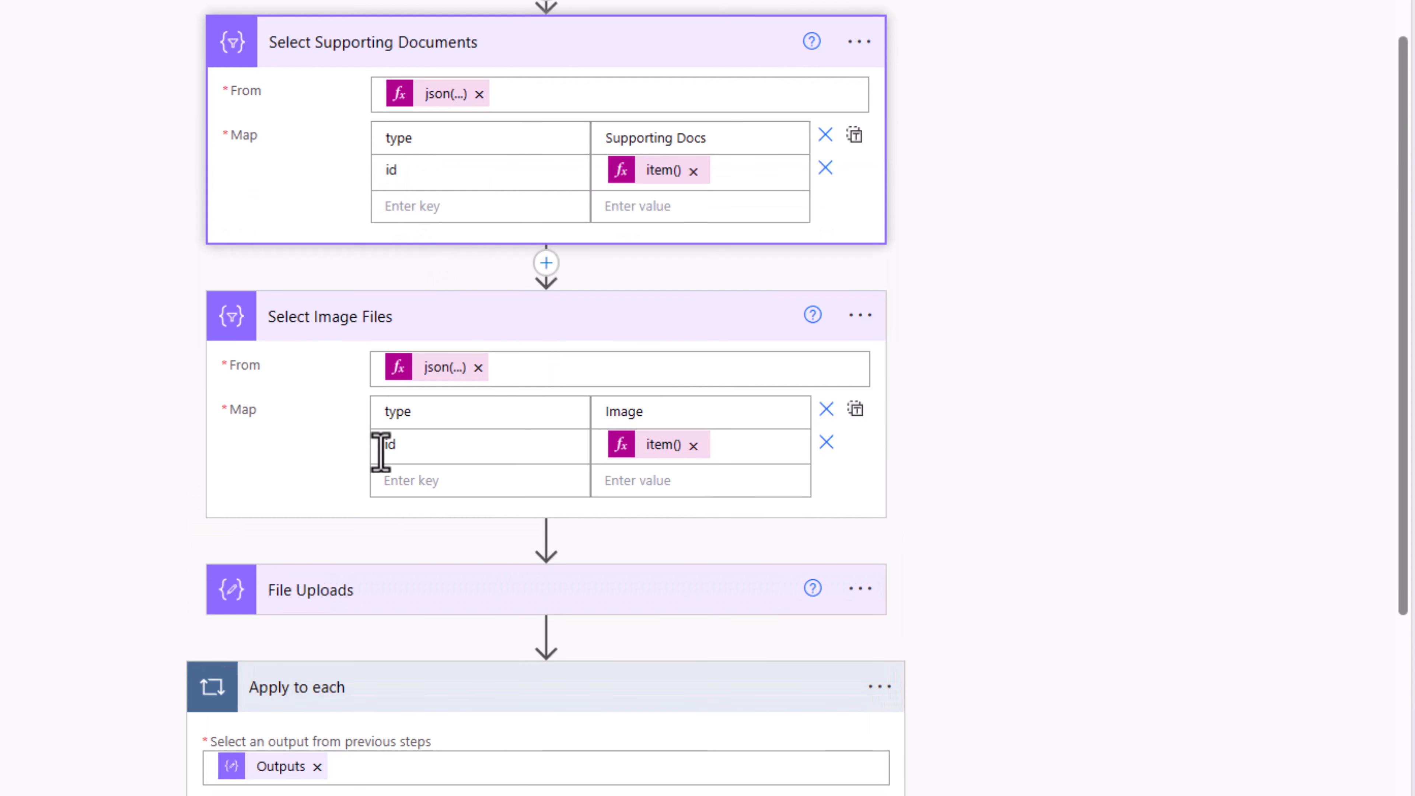
scroll(567, 515, "down", 5)
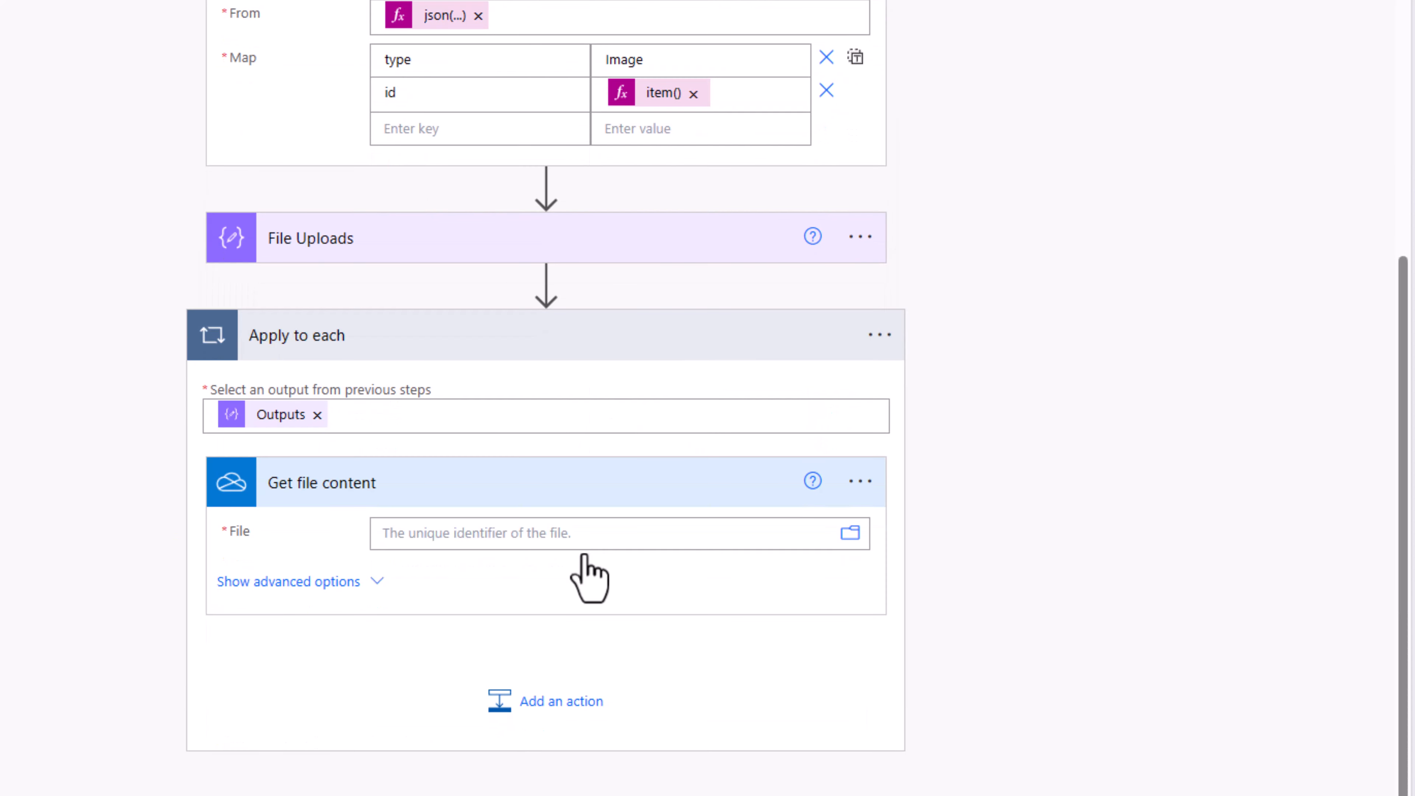
left_click(436, 537)
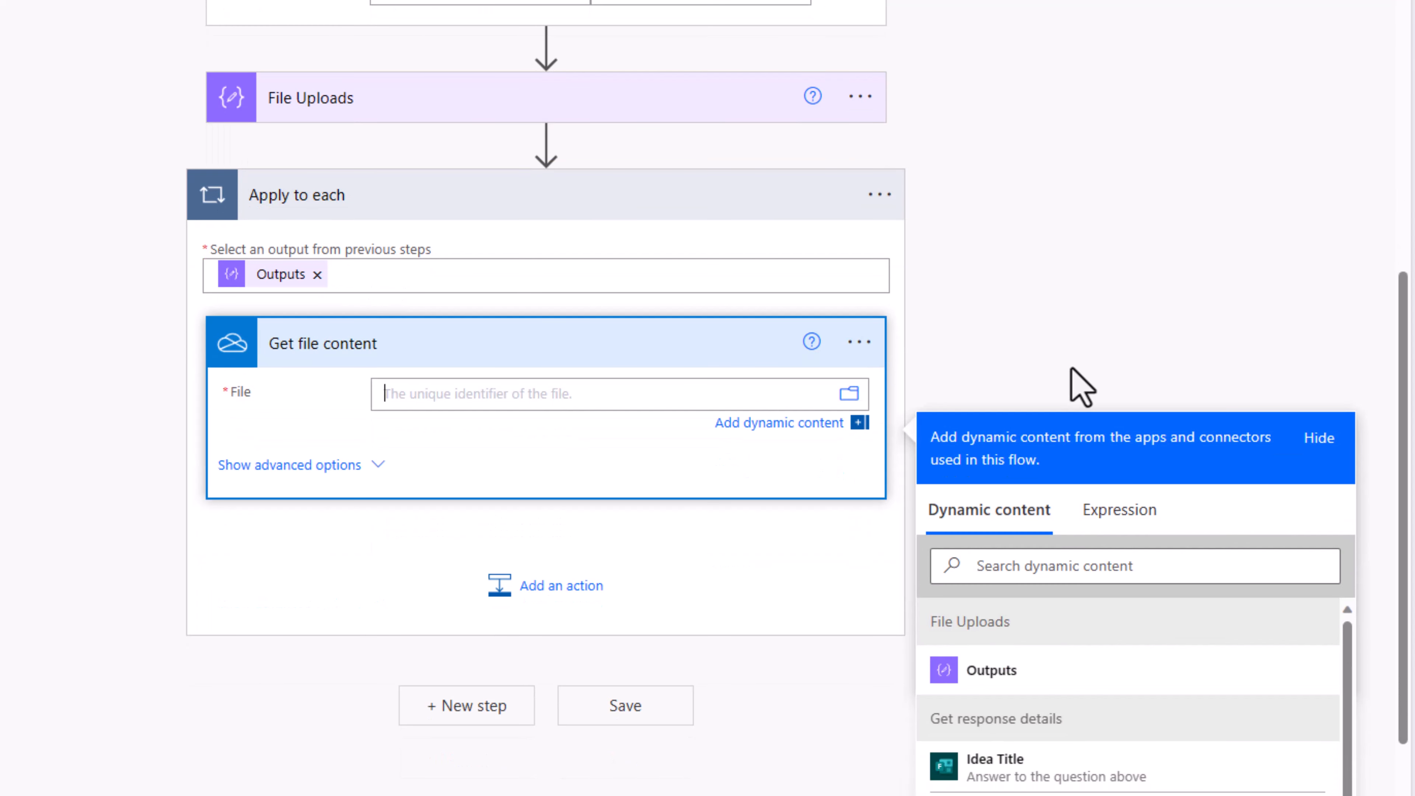
left_click(1106, 524)
type("i")
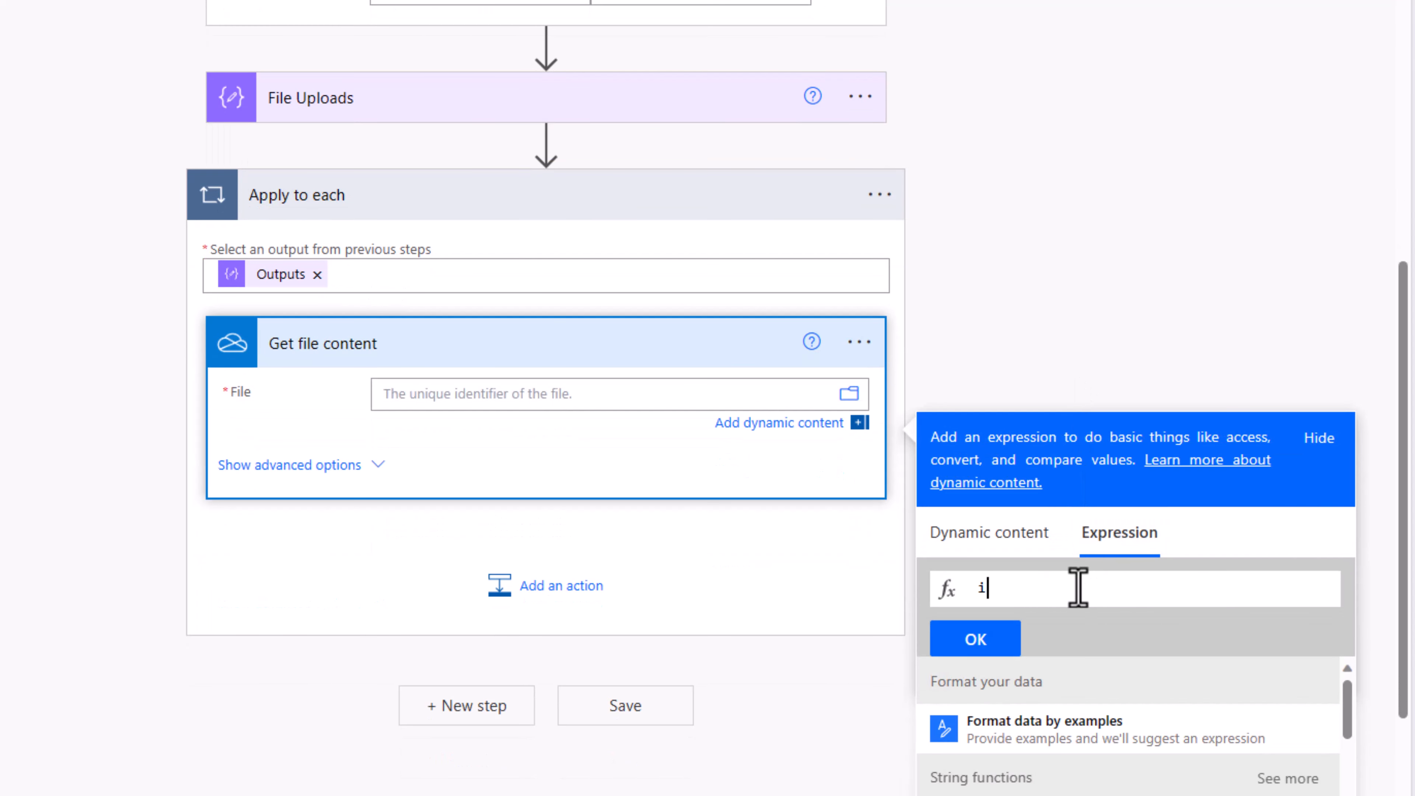
type("tem()?['id")
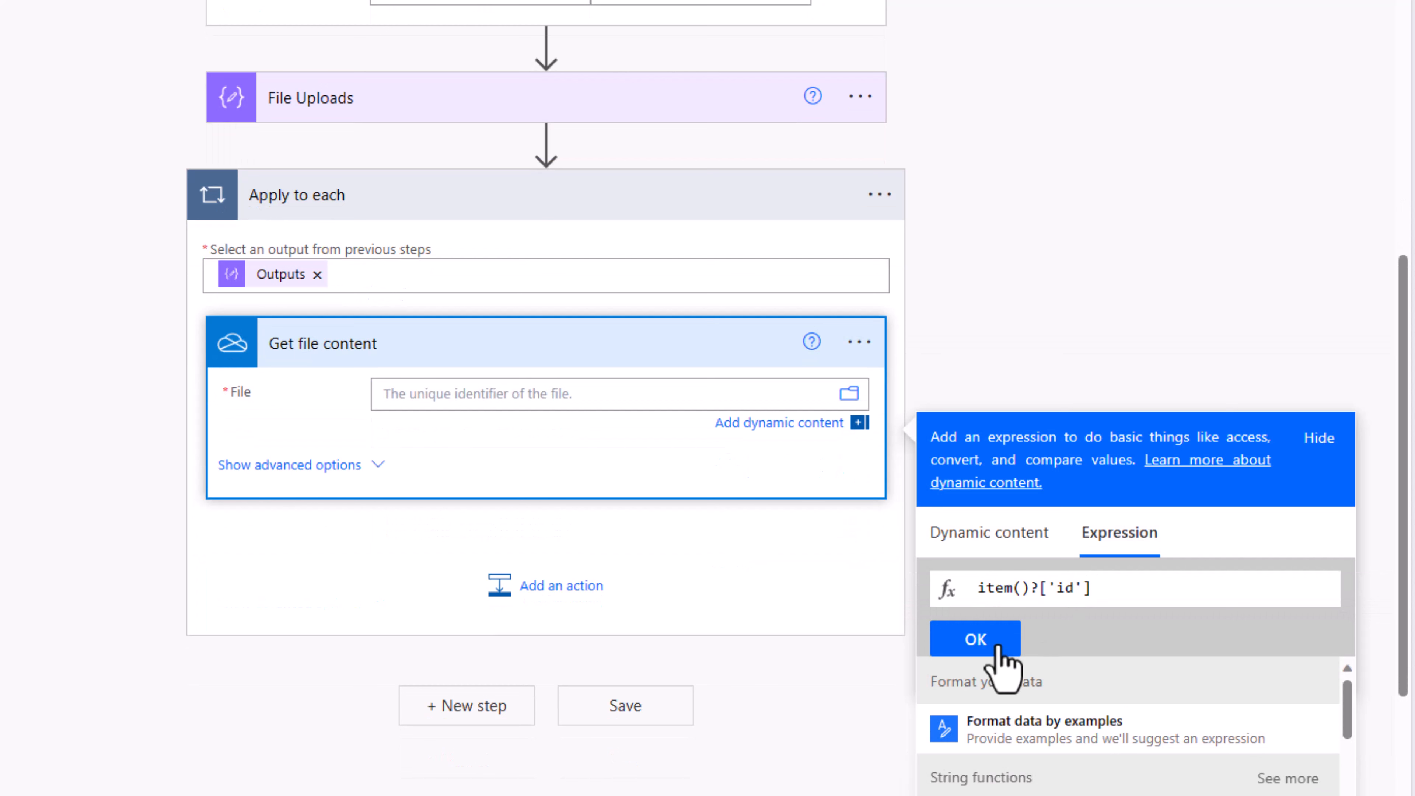
left_click(983, 641)
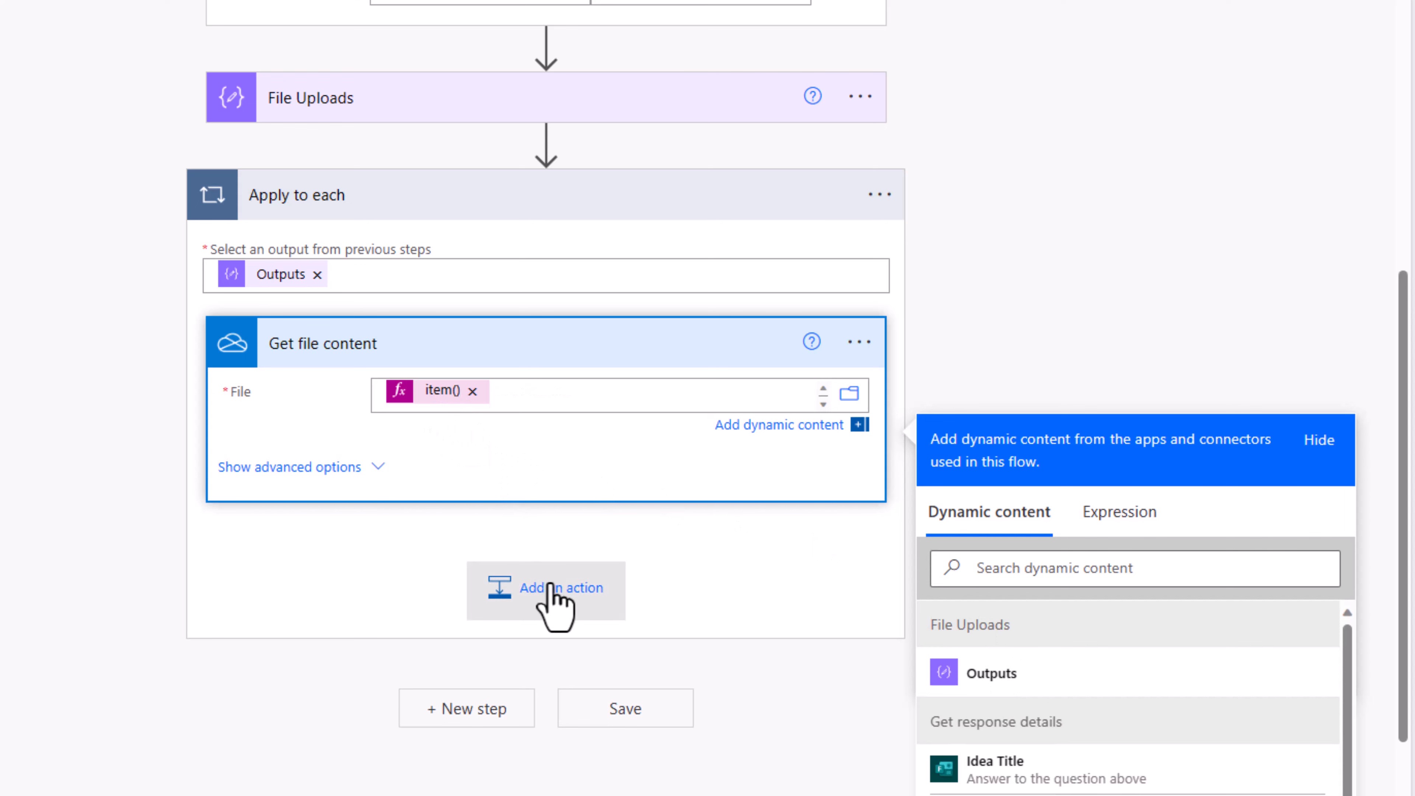
Step: Add OneDrive Get file metadata in the loop with File set to item(), then collapse the loop
left_click(551, 589)
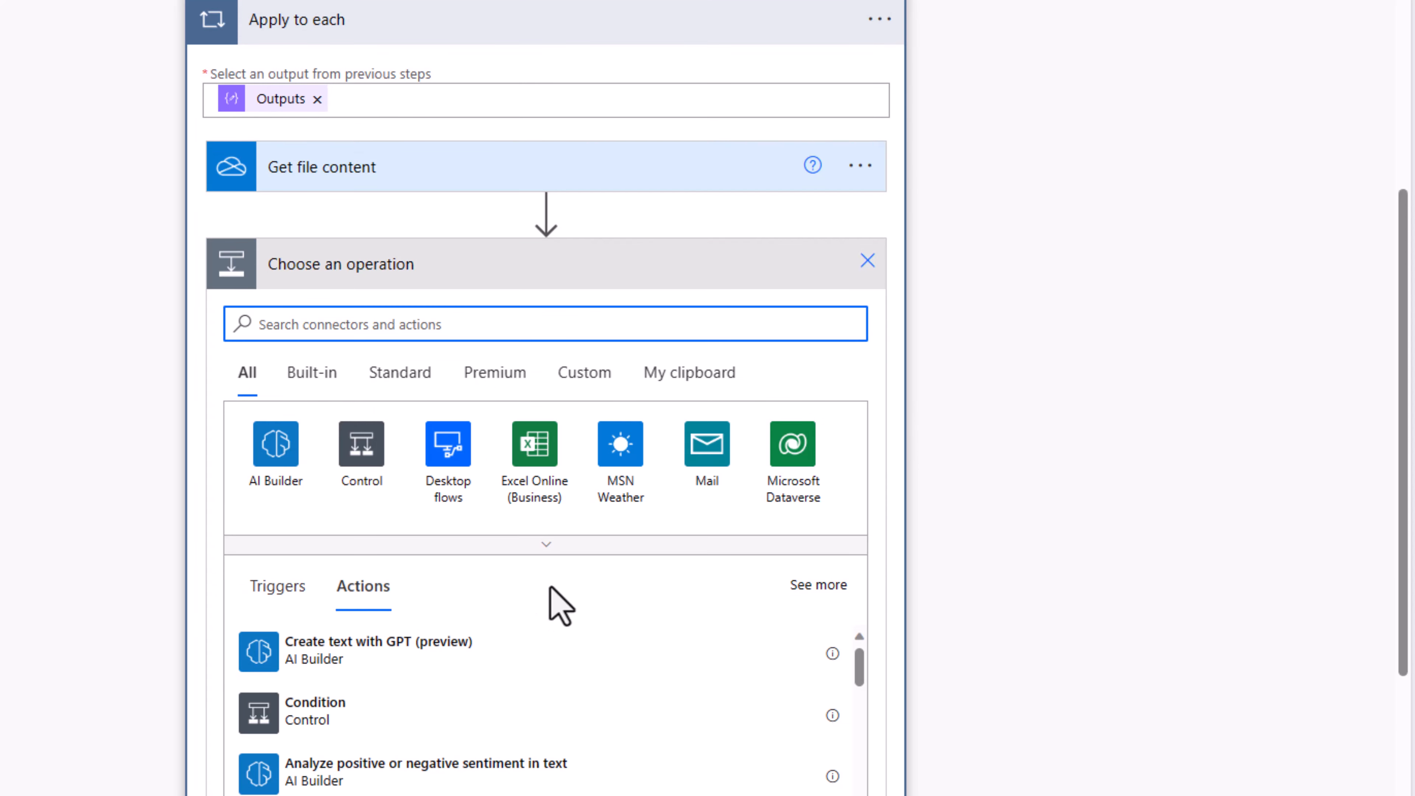
type("get file metadata")
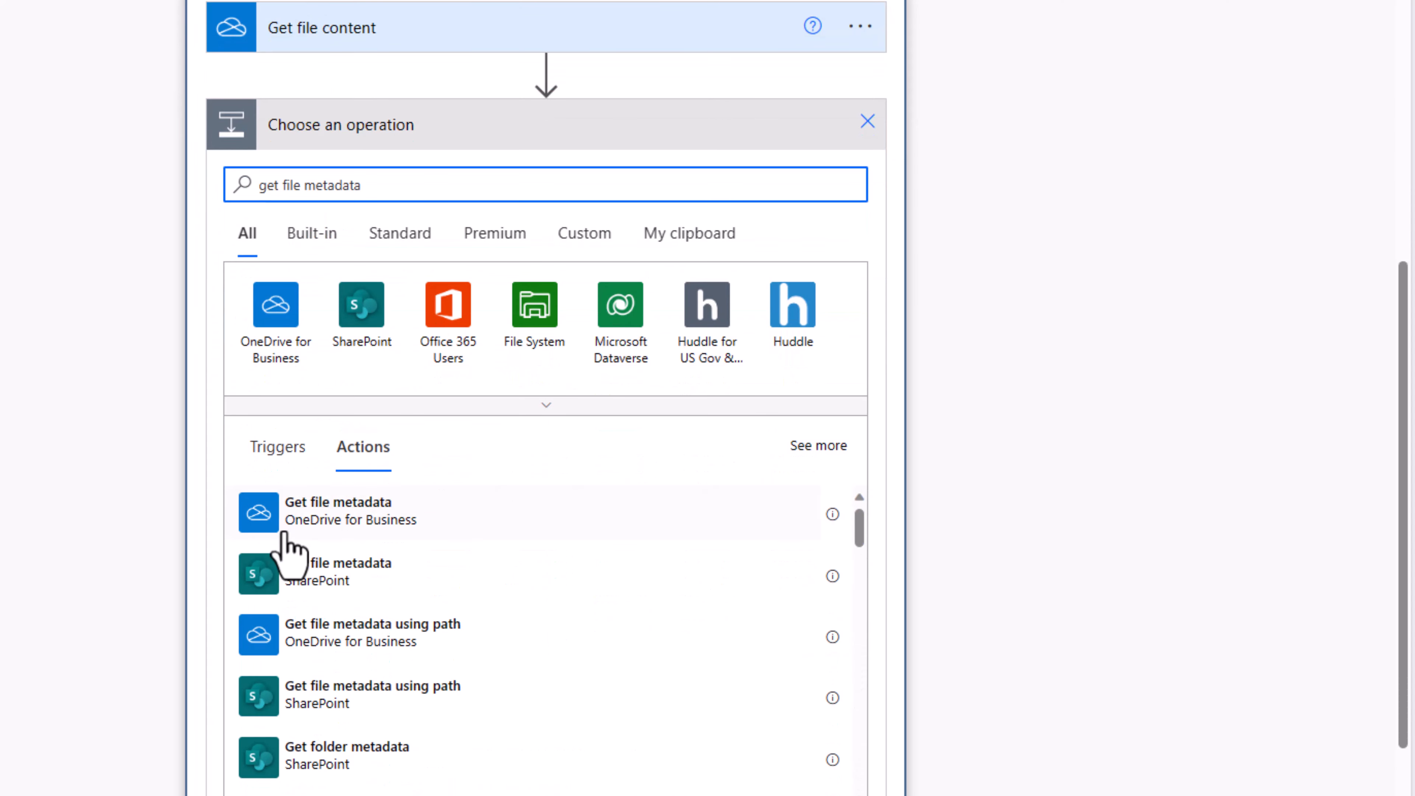
left_click(341, 518)
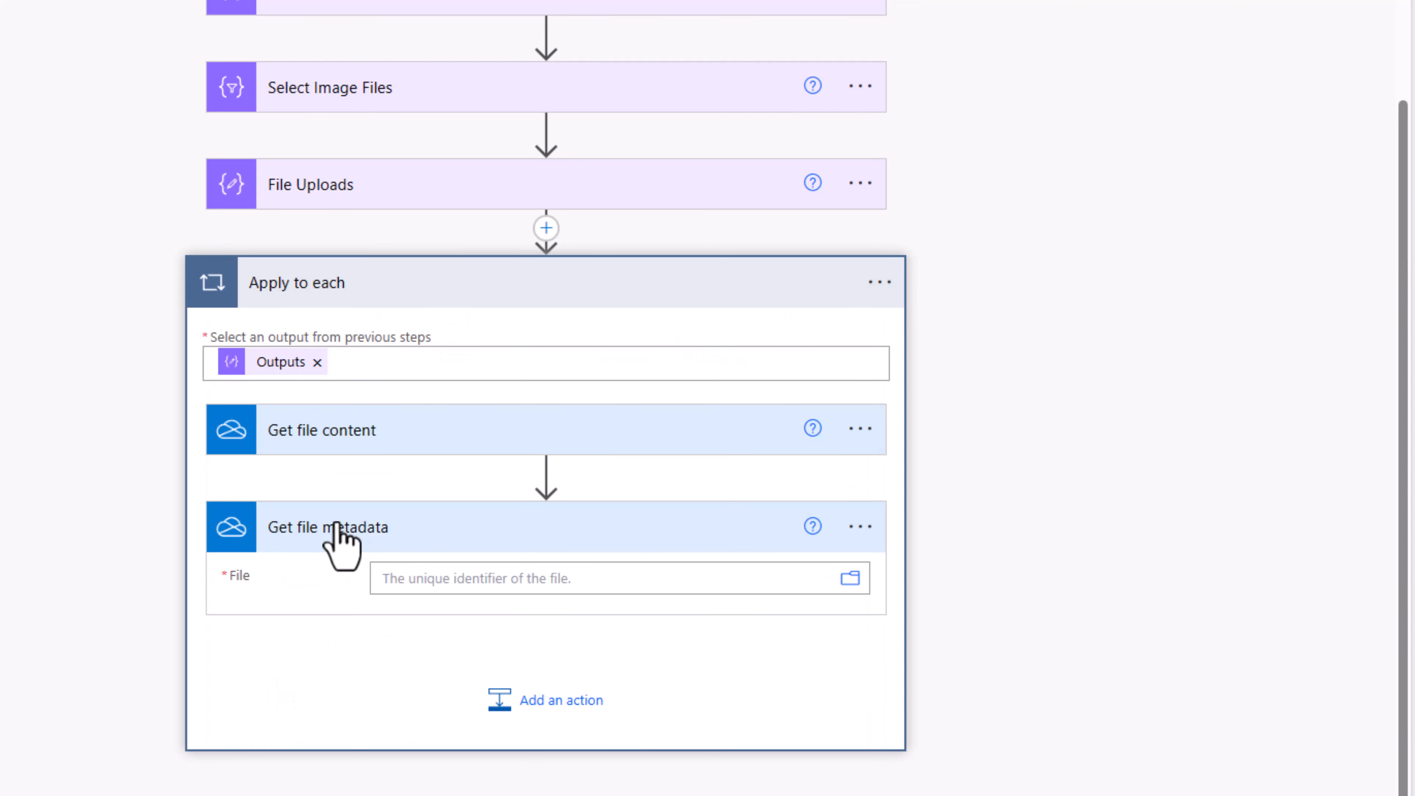
left_click(464, 578)
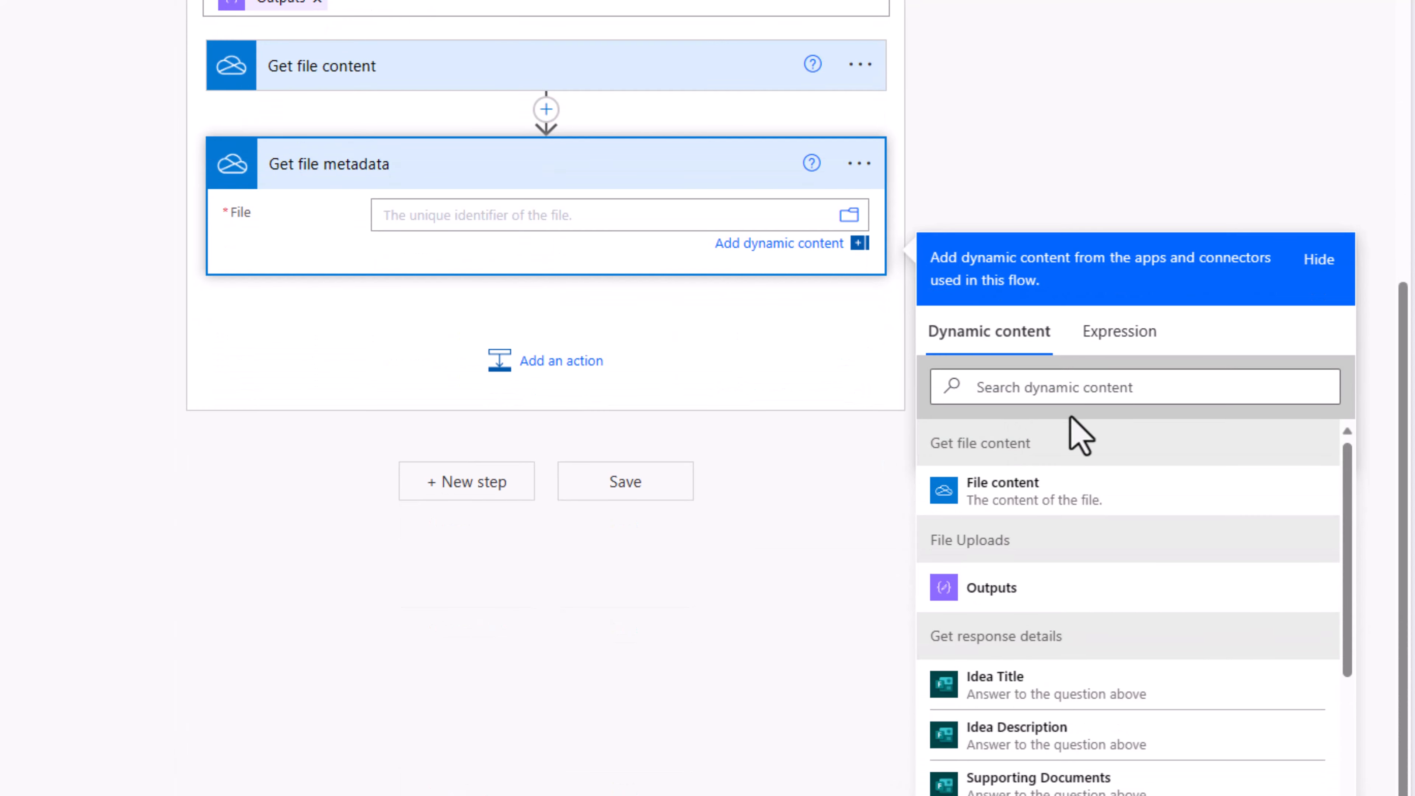
left_click(1119, 333)
type("item()?['id")
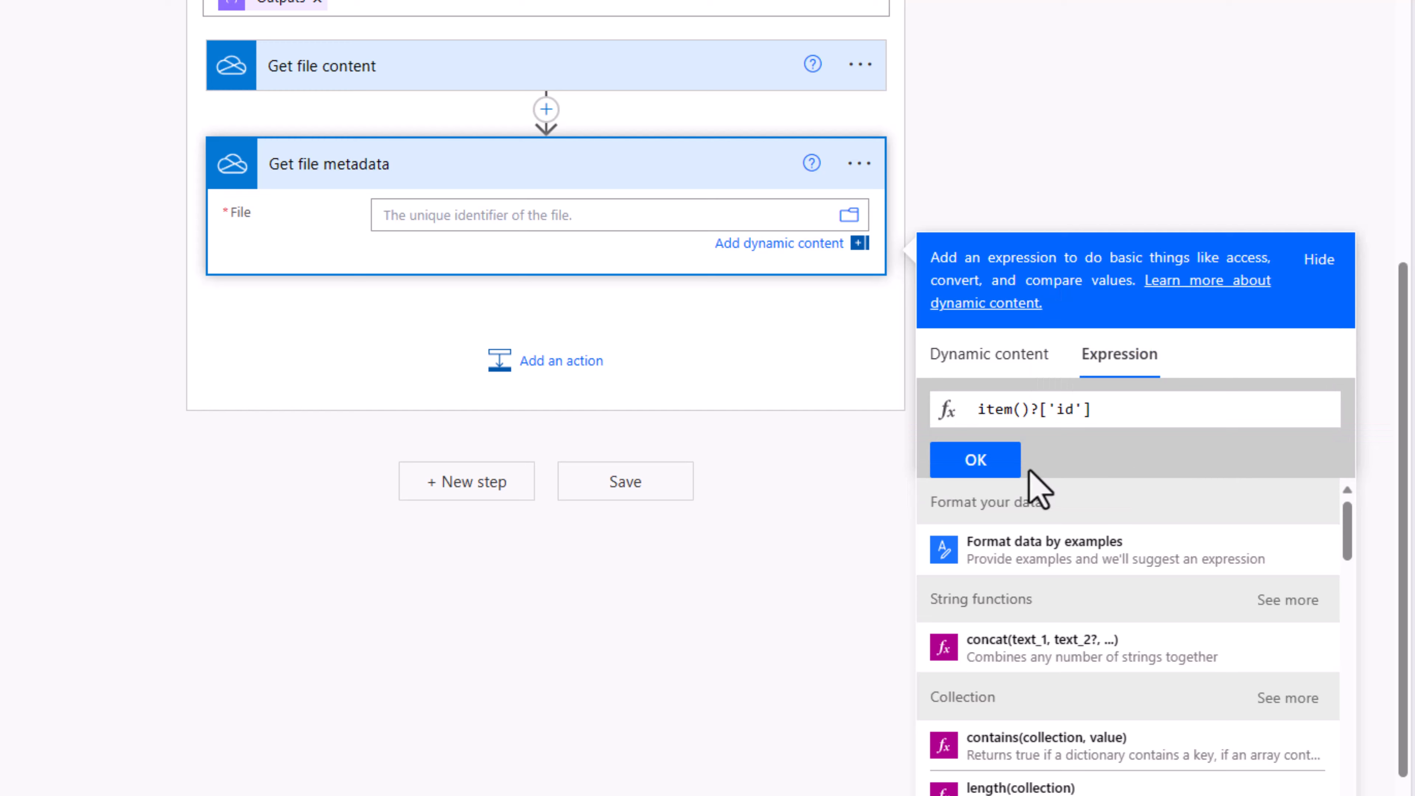
left_click(985, 463)
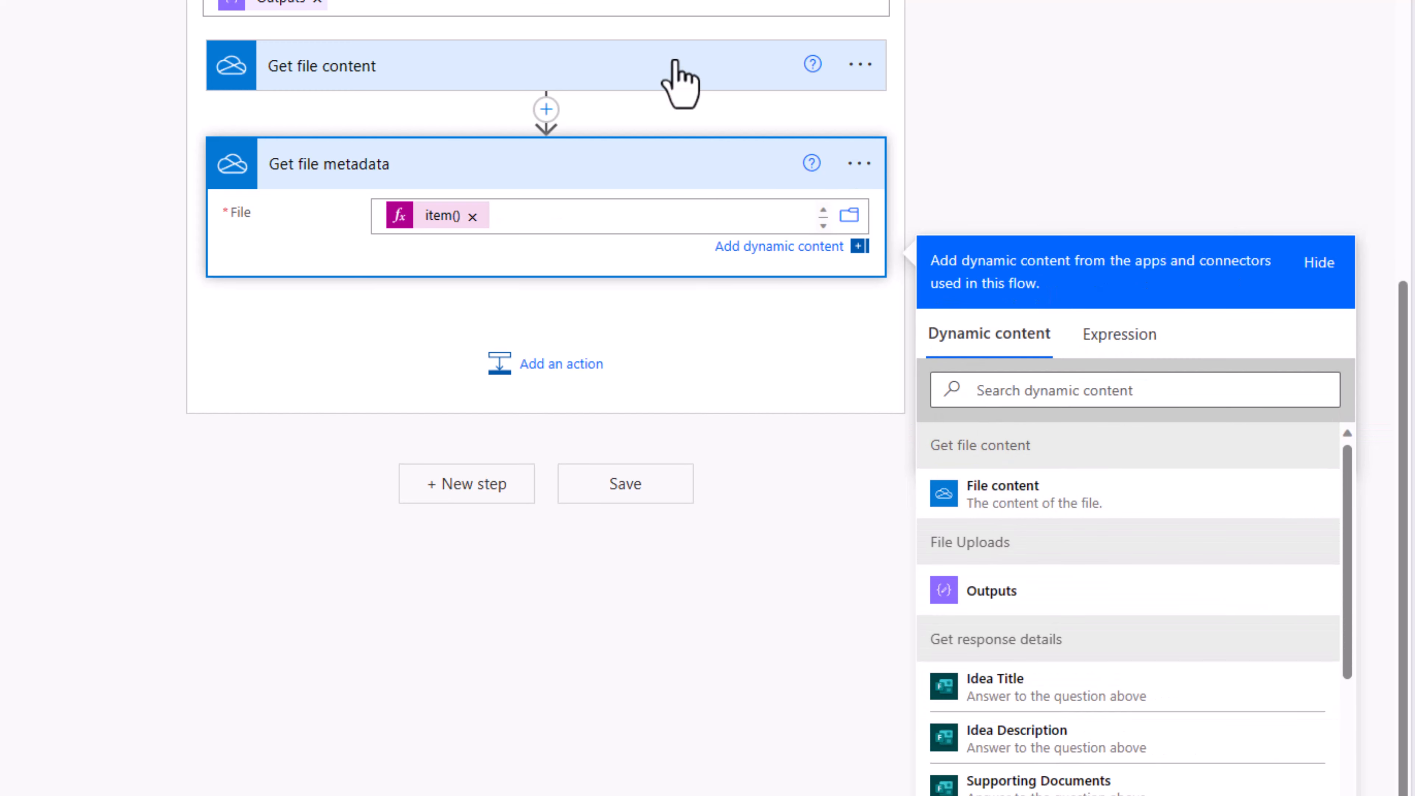
left_click(380, 86)
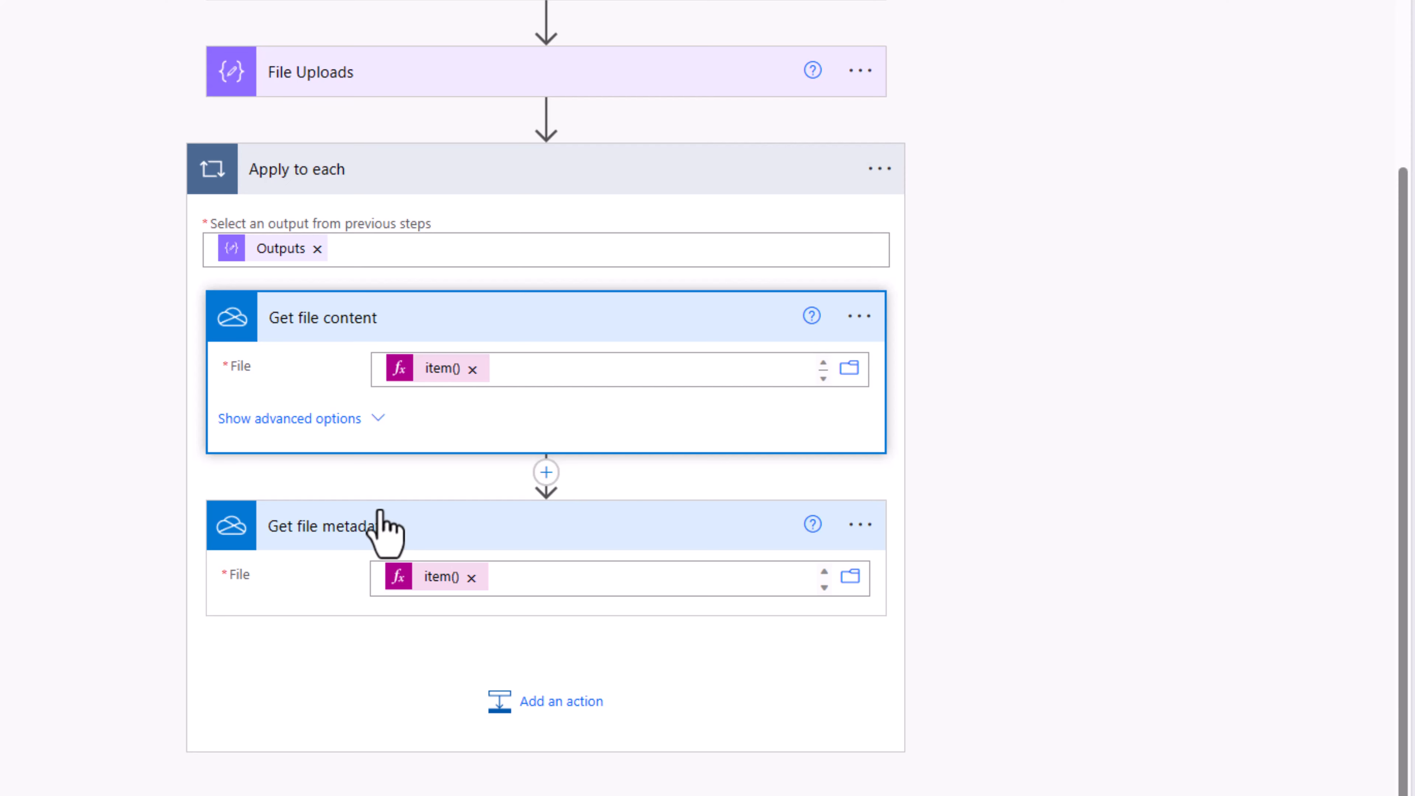
left_click(395, 184)
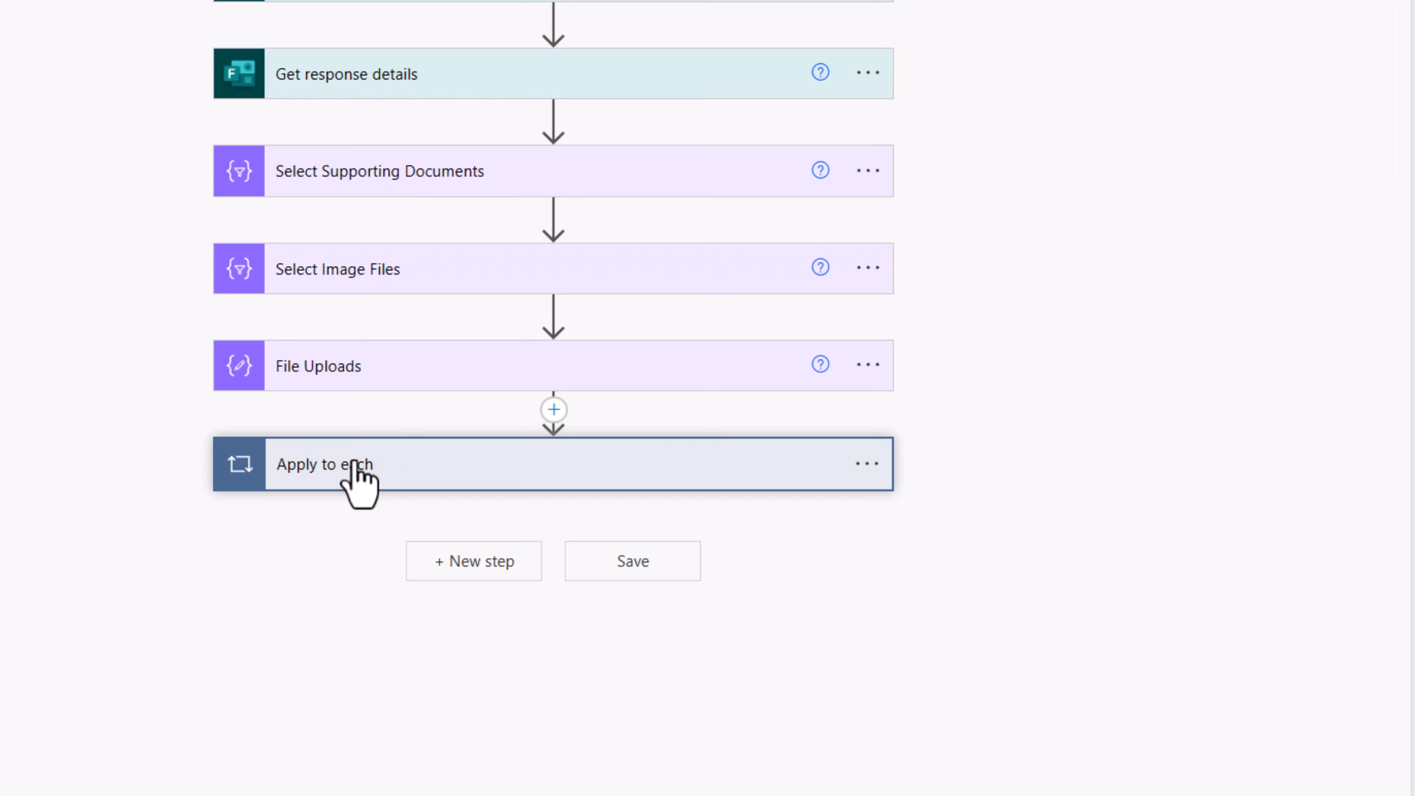
Step: Add a Send an email (V2) action addressed to the suggested recipient
left_click(467, 572)
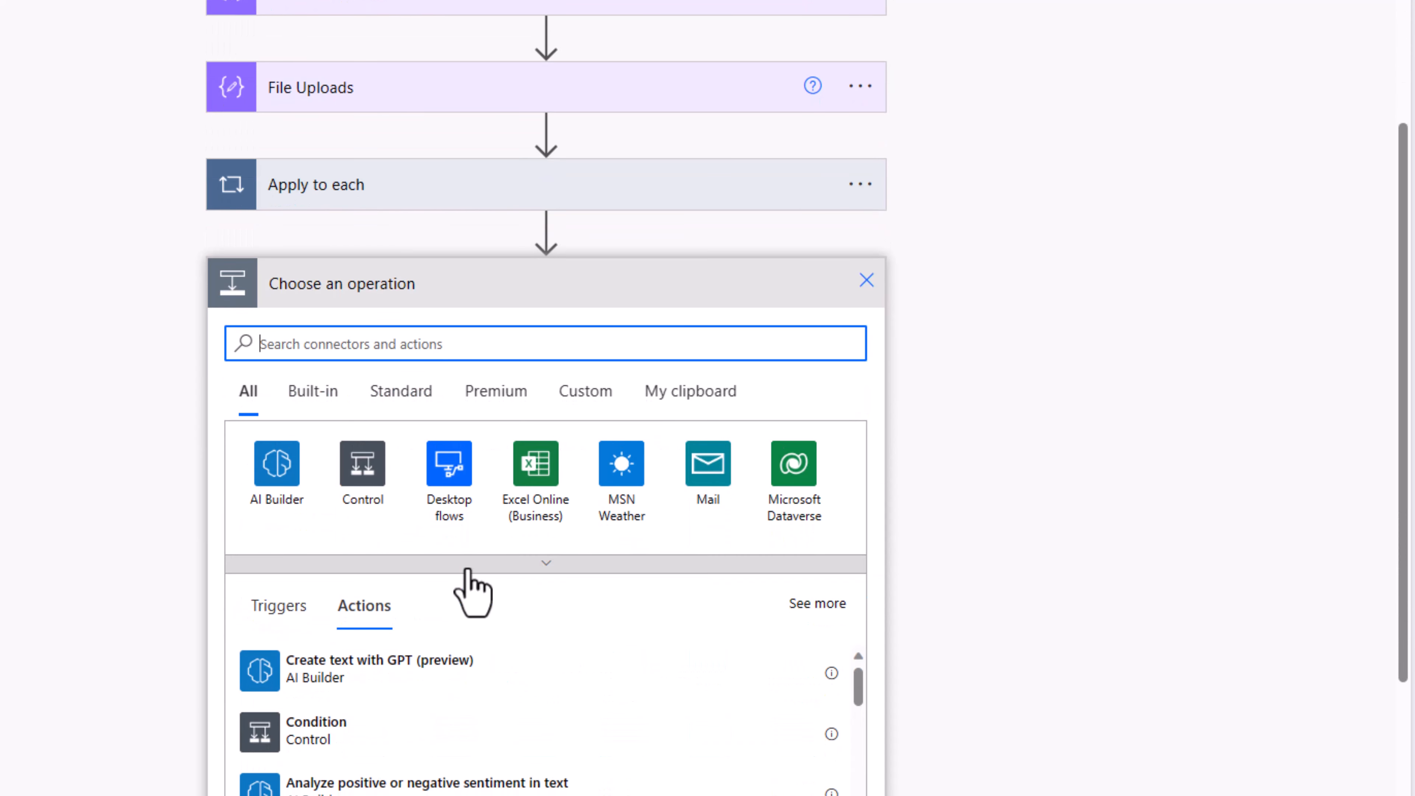
type("send an email")
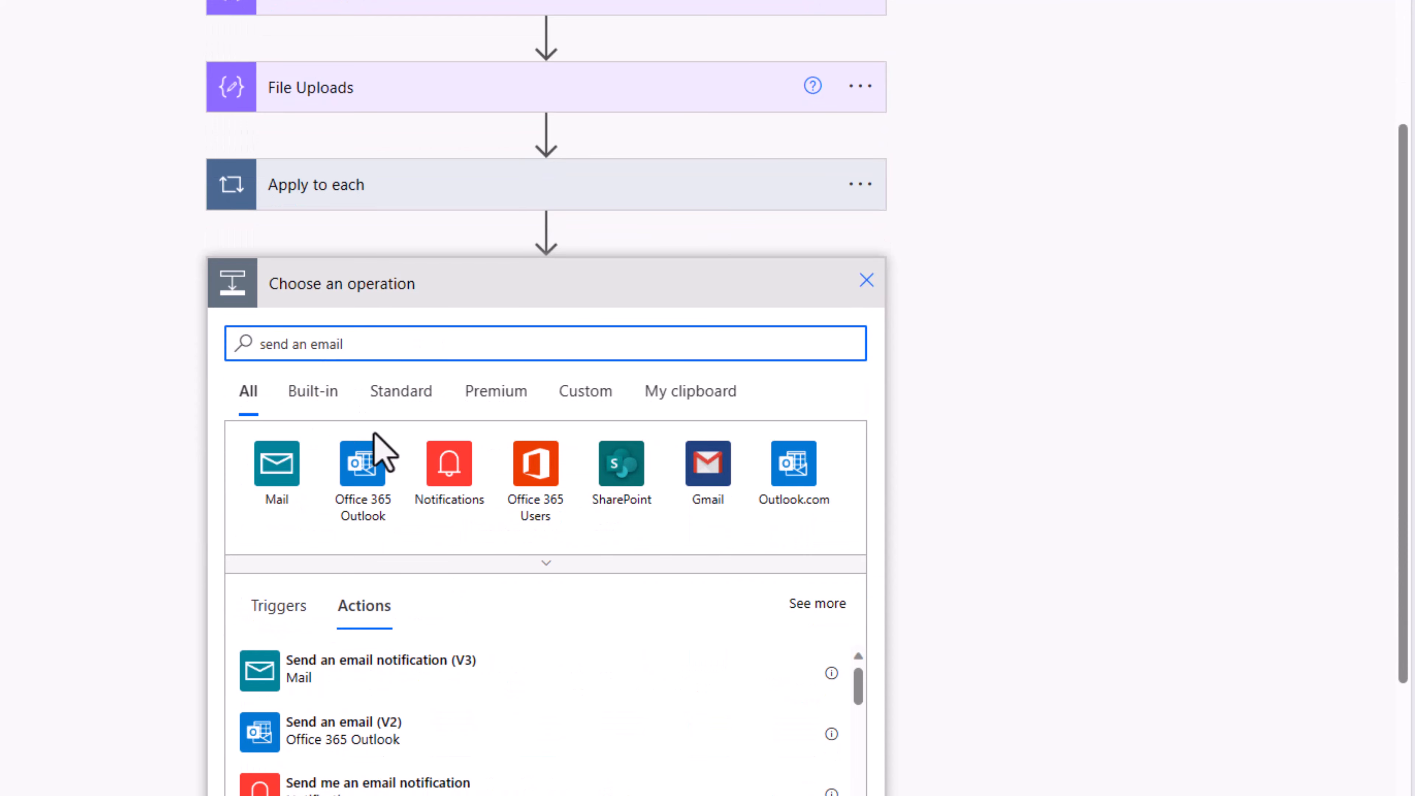
scroll(381, 449, "down", 4)
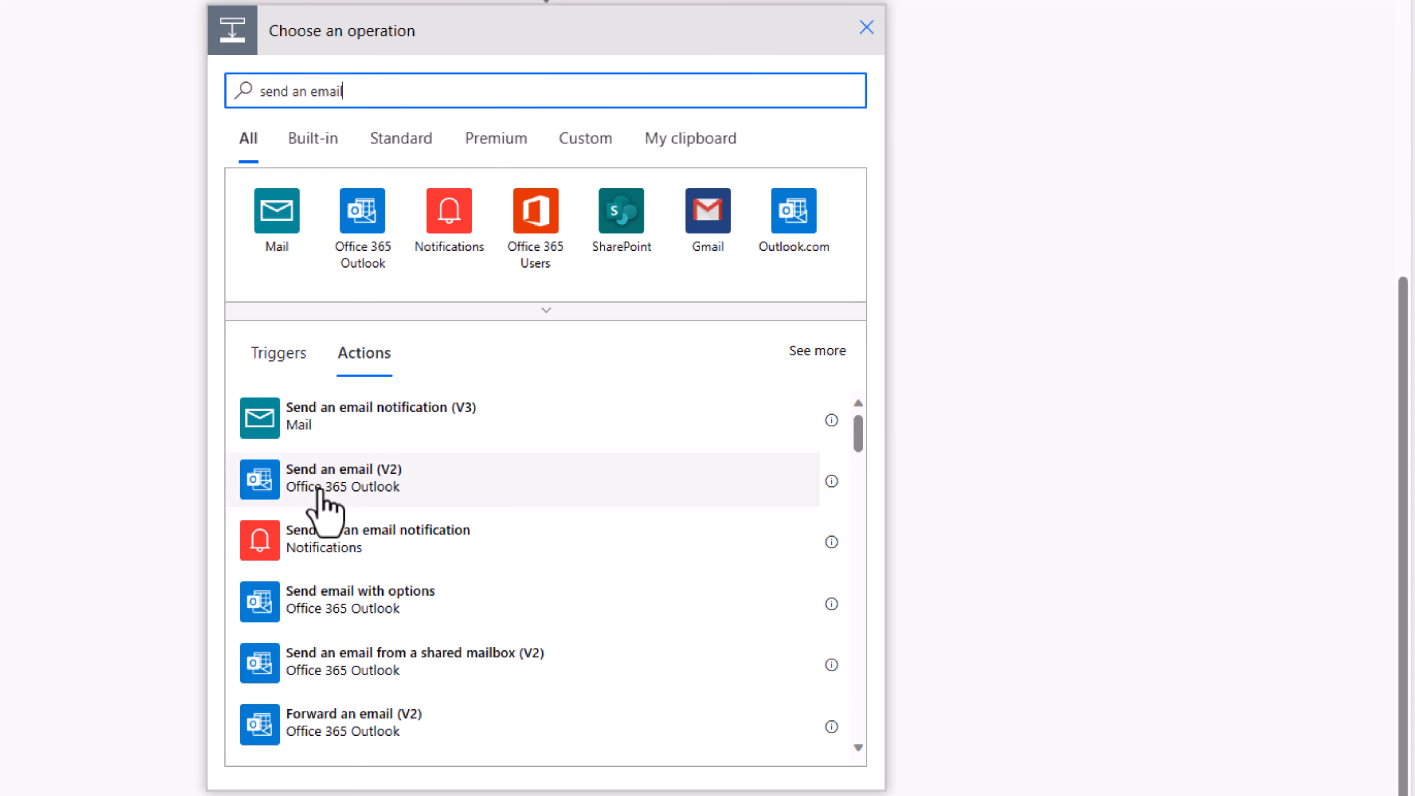
left_click(371, 498)
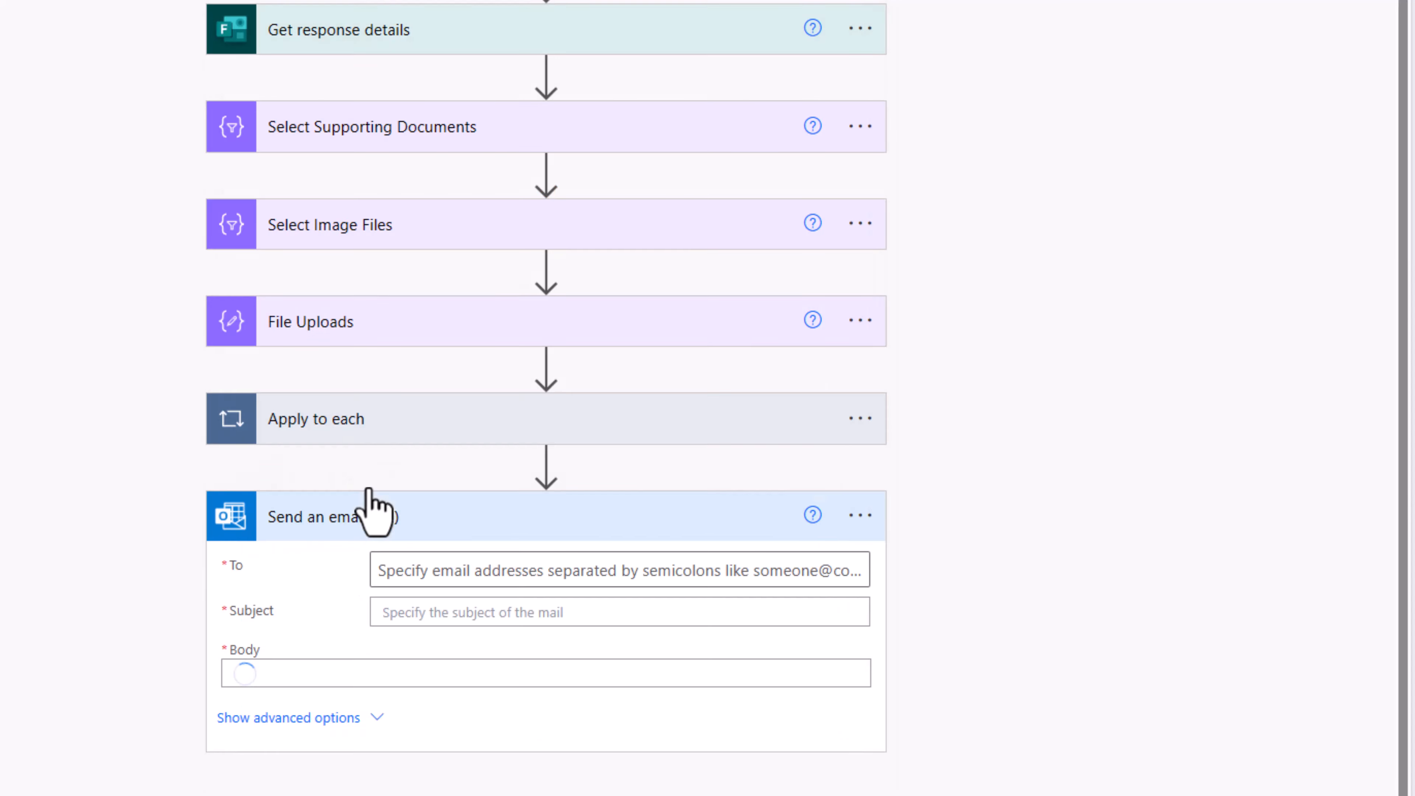
left_click(382, 541)
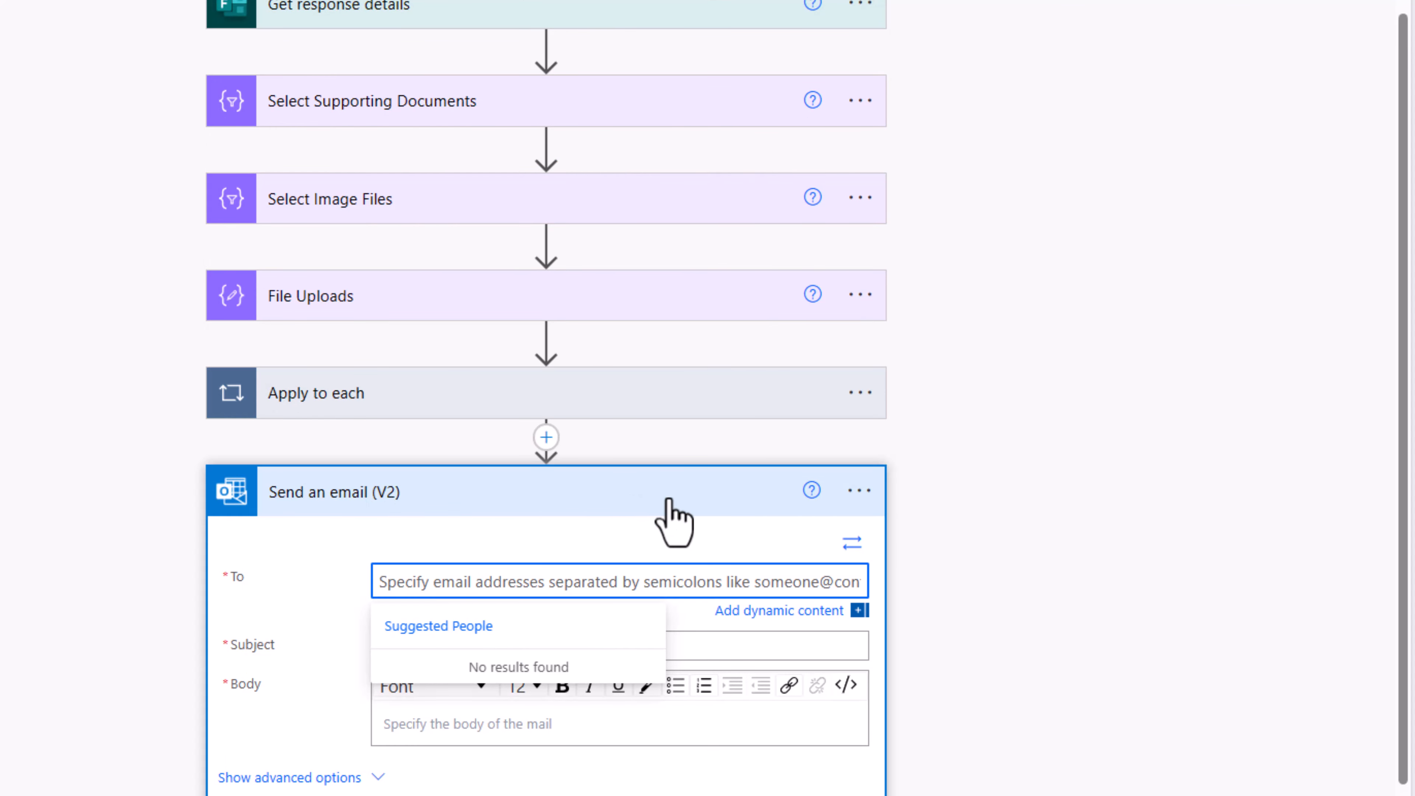
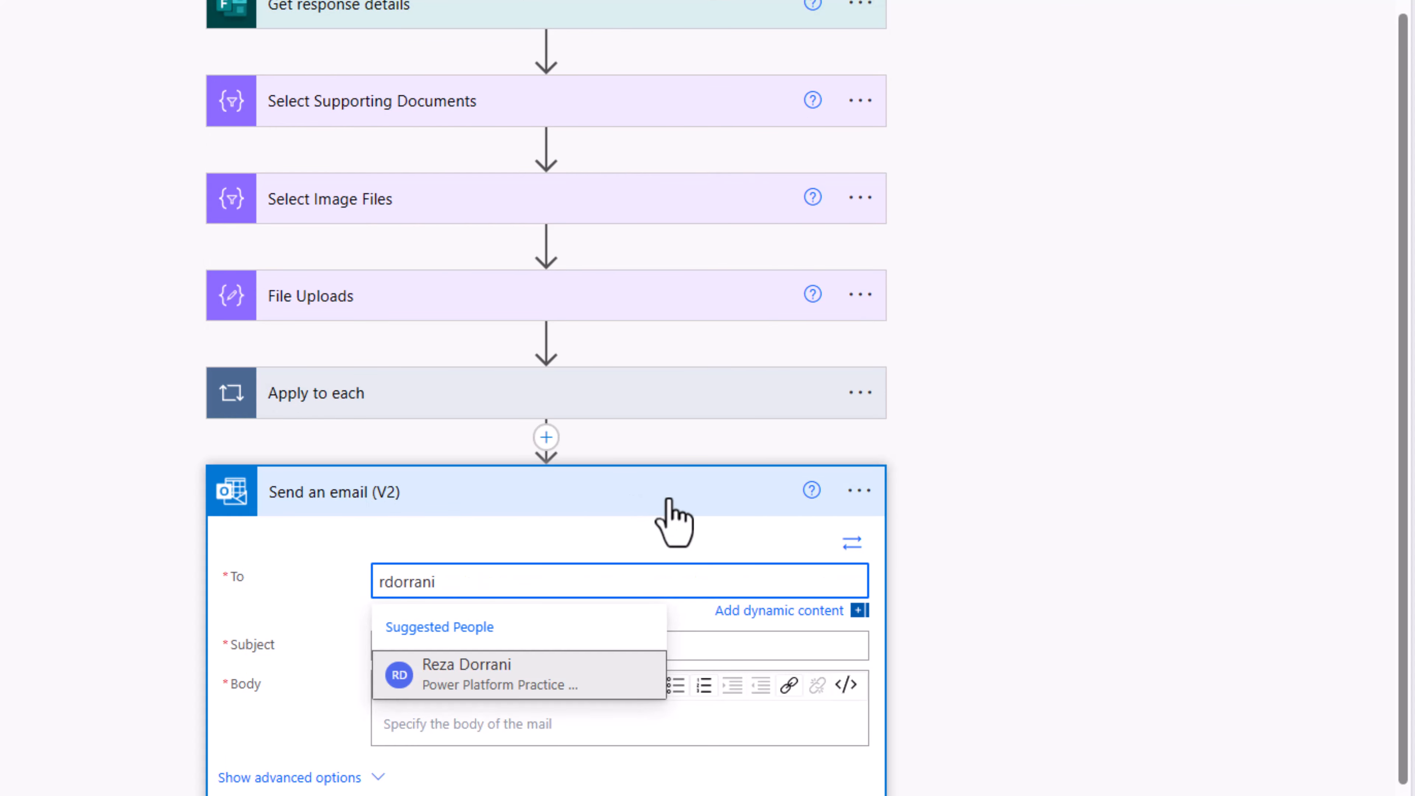
left_click(527, 686)
Step: Set the email subject to 'New Idea Submitted' followed by the Idea Title
scroll(455, 596, "down", 1)
left_click(449, 585)
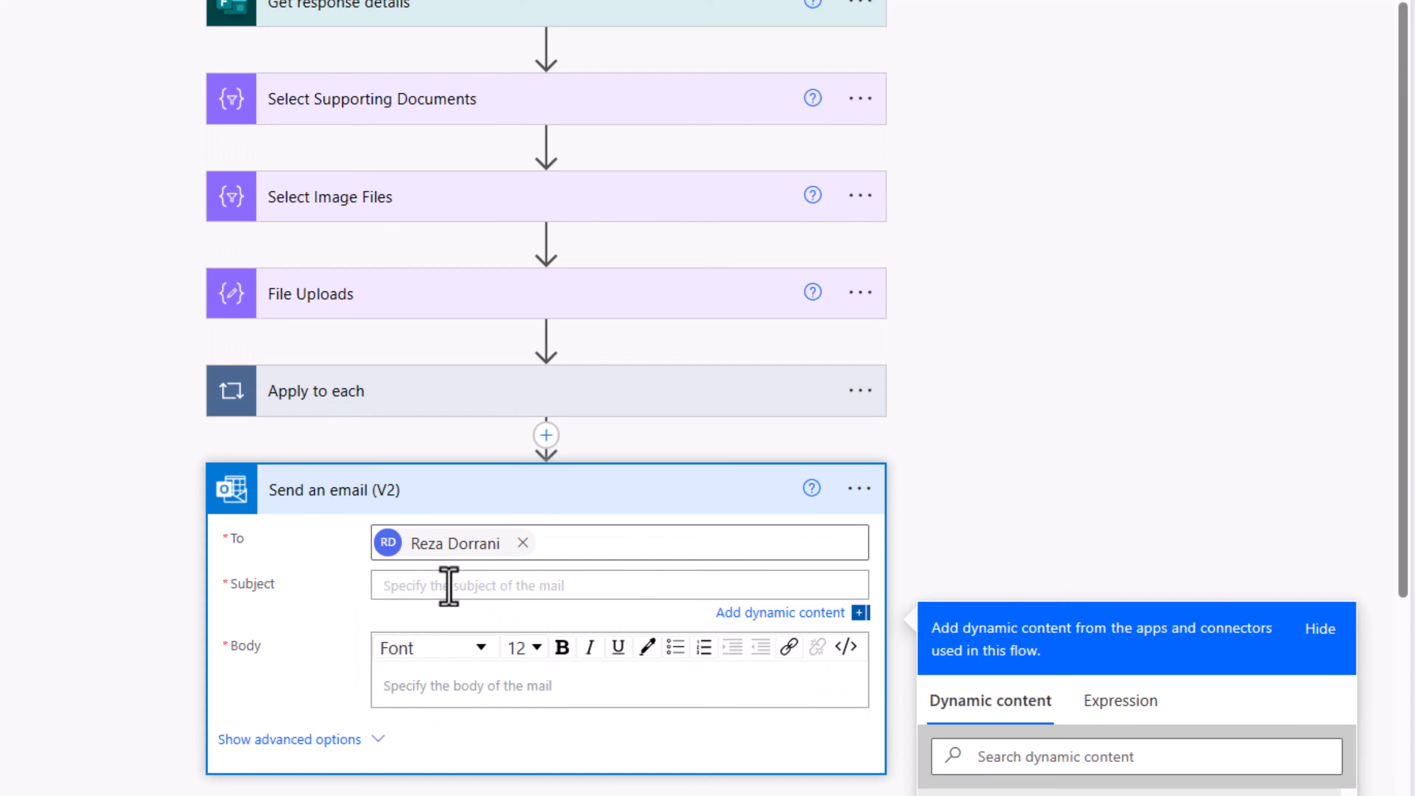
type("New Idea Submitted")
scroll(449, 585, "down", 2)
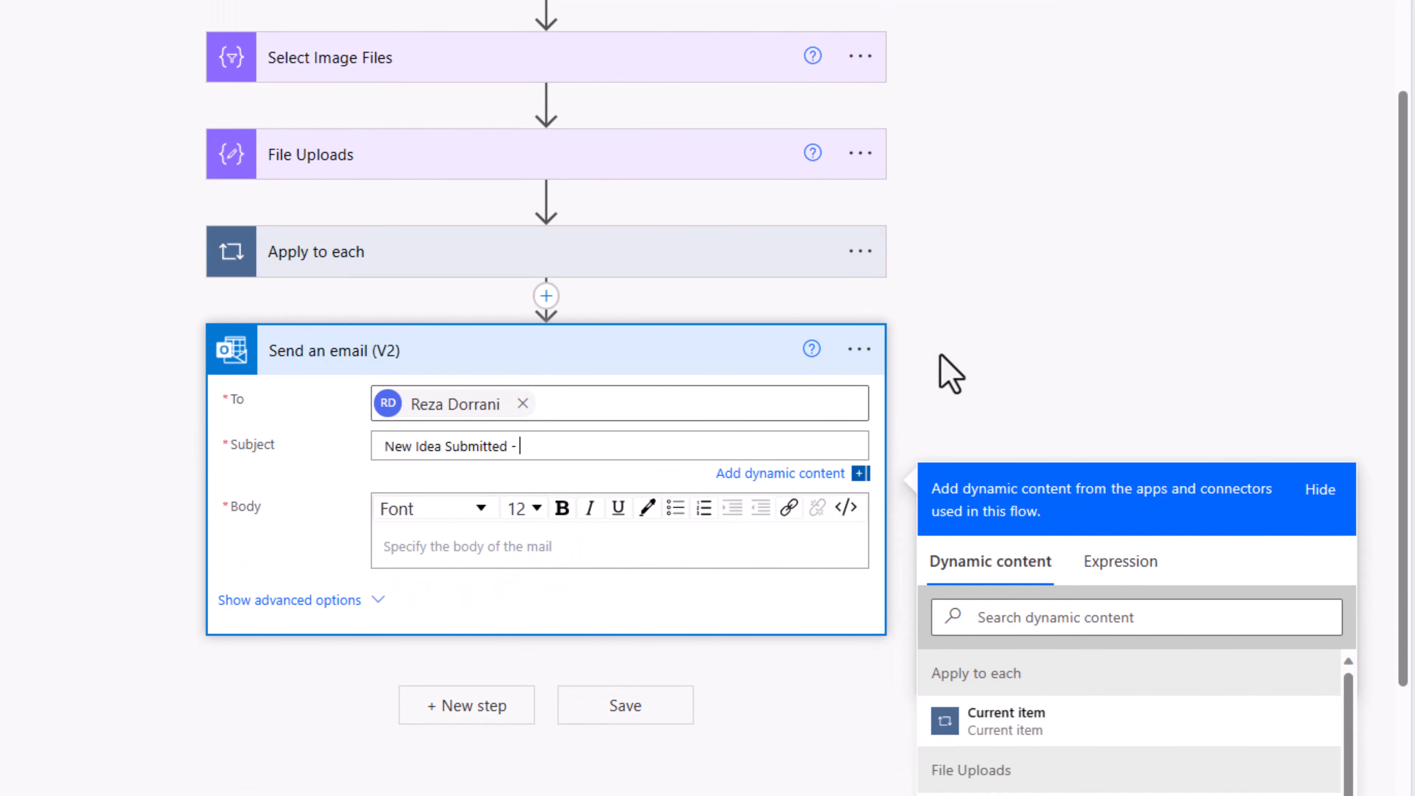
scroll(948, 373, "down", 3)
left_click(949, 392)
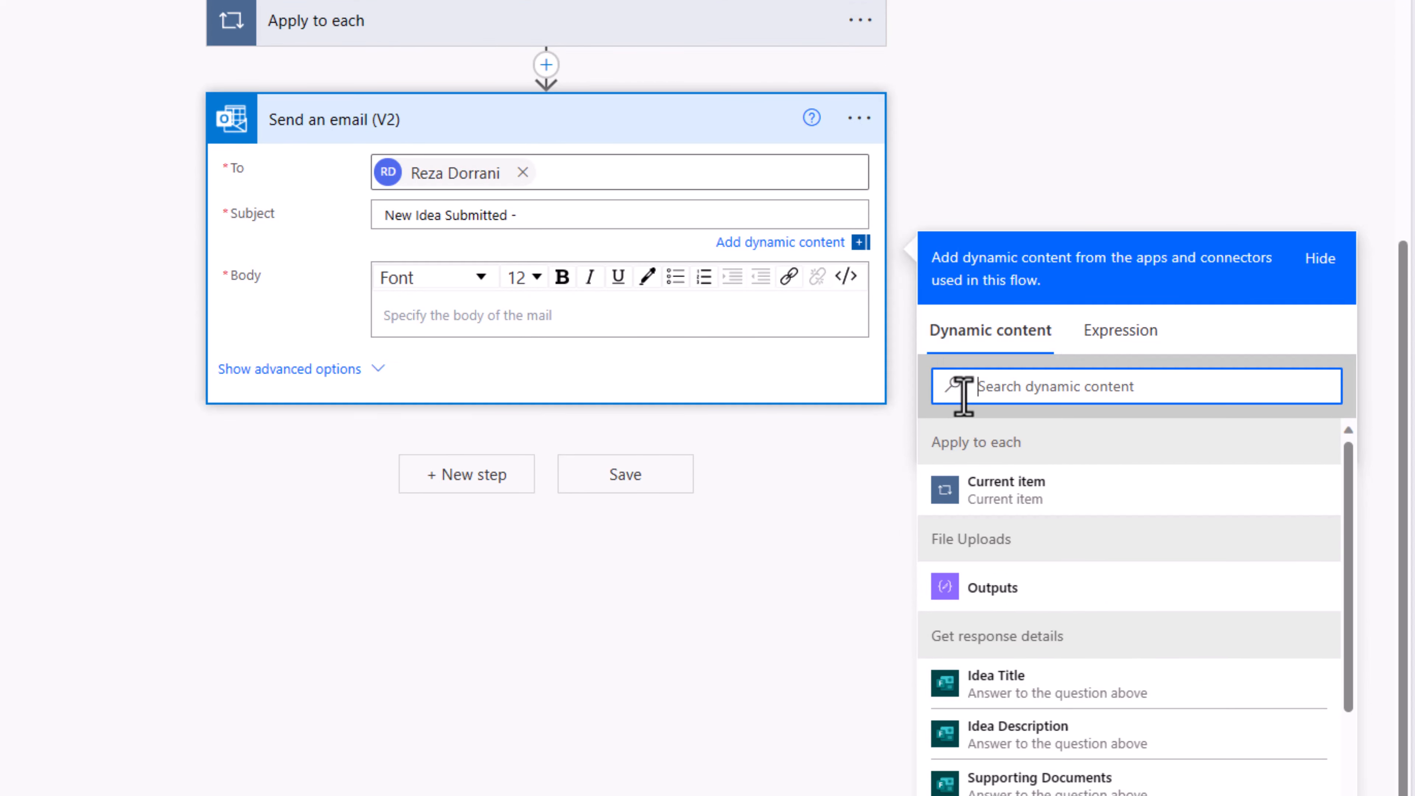
type("tit")
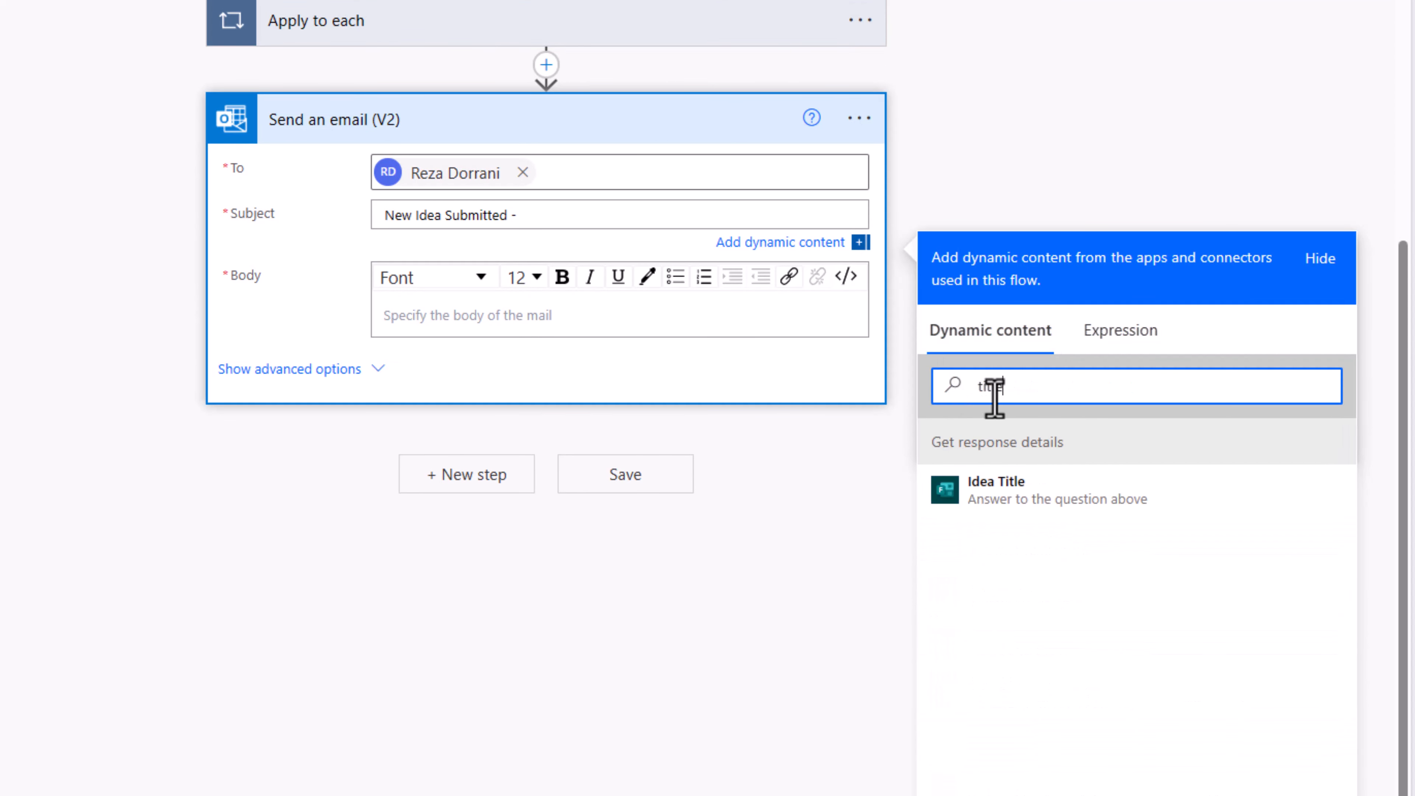
type("le")
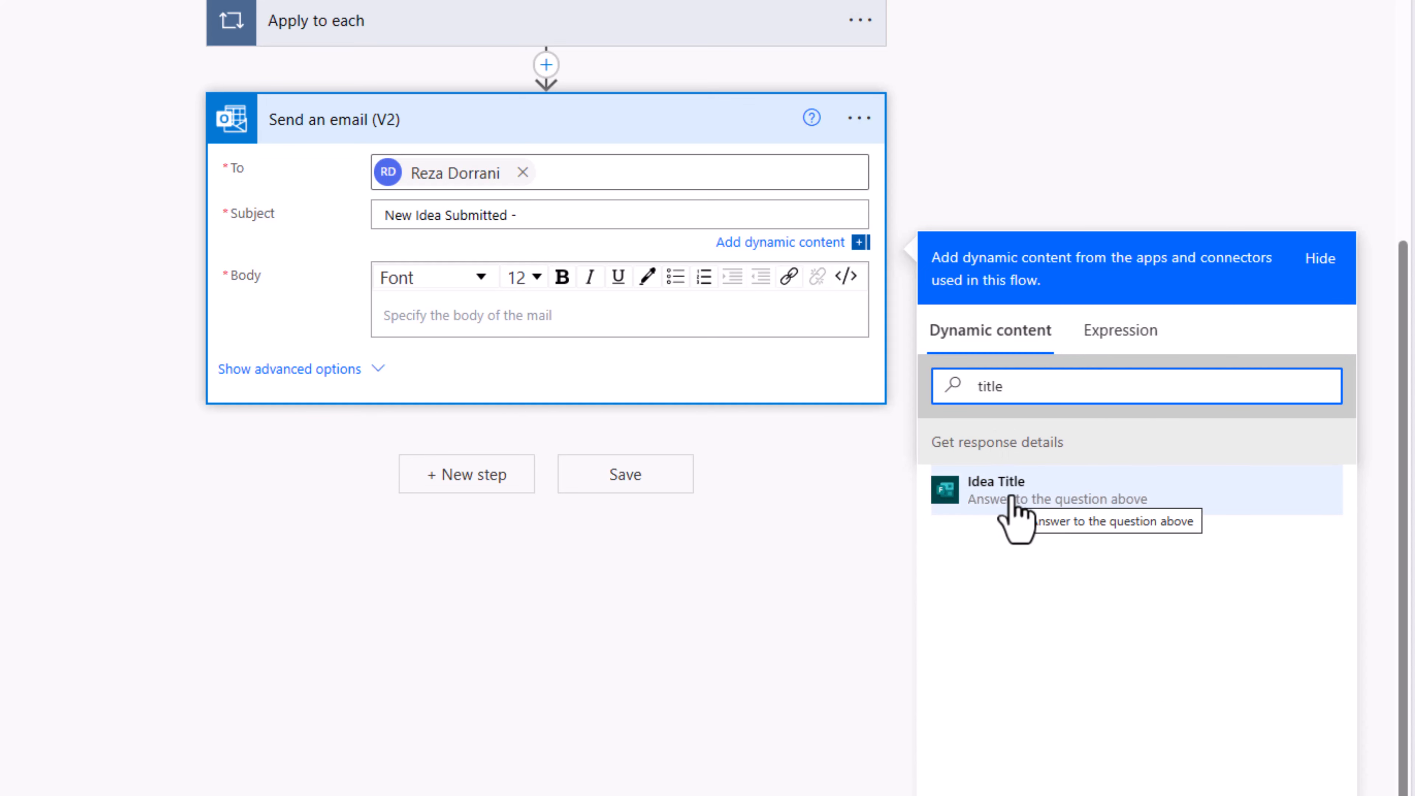
left_click(997, 485)
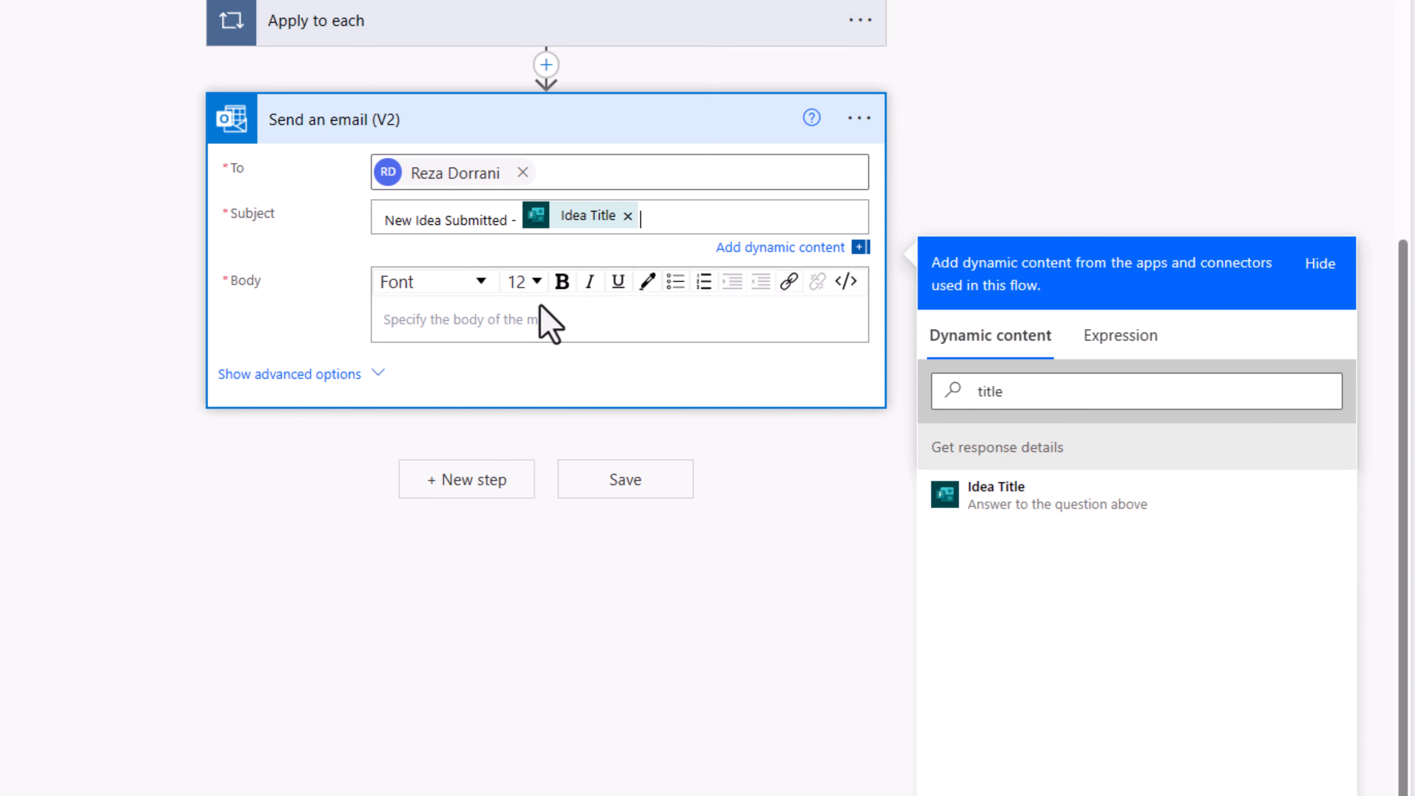
Step: Fill the email body with Idea Title, Idea Description and Responders' Email dynamic content
left_click(499, 319)
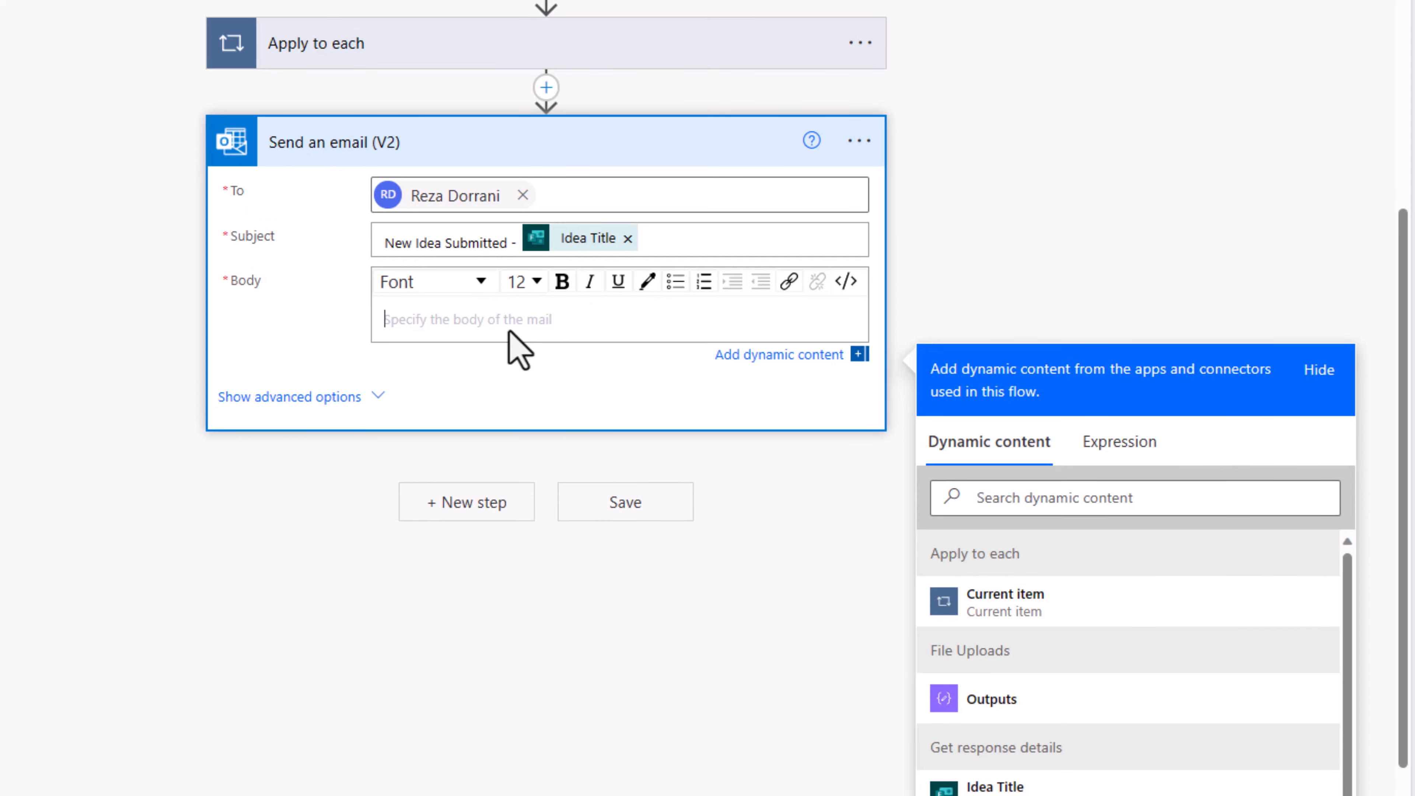
left_click(1051, 490)
type("ideal")
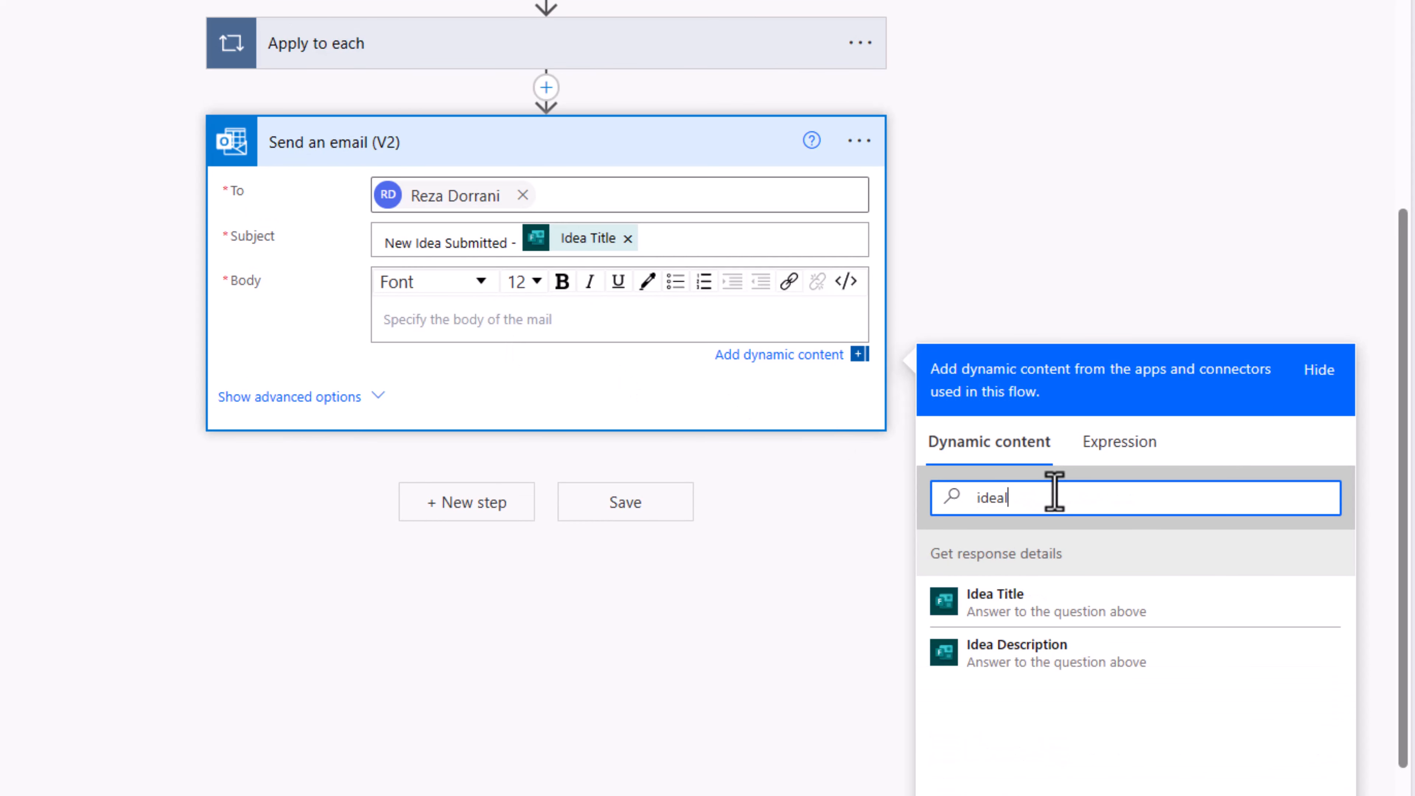
left_click(1057, 603)
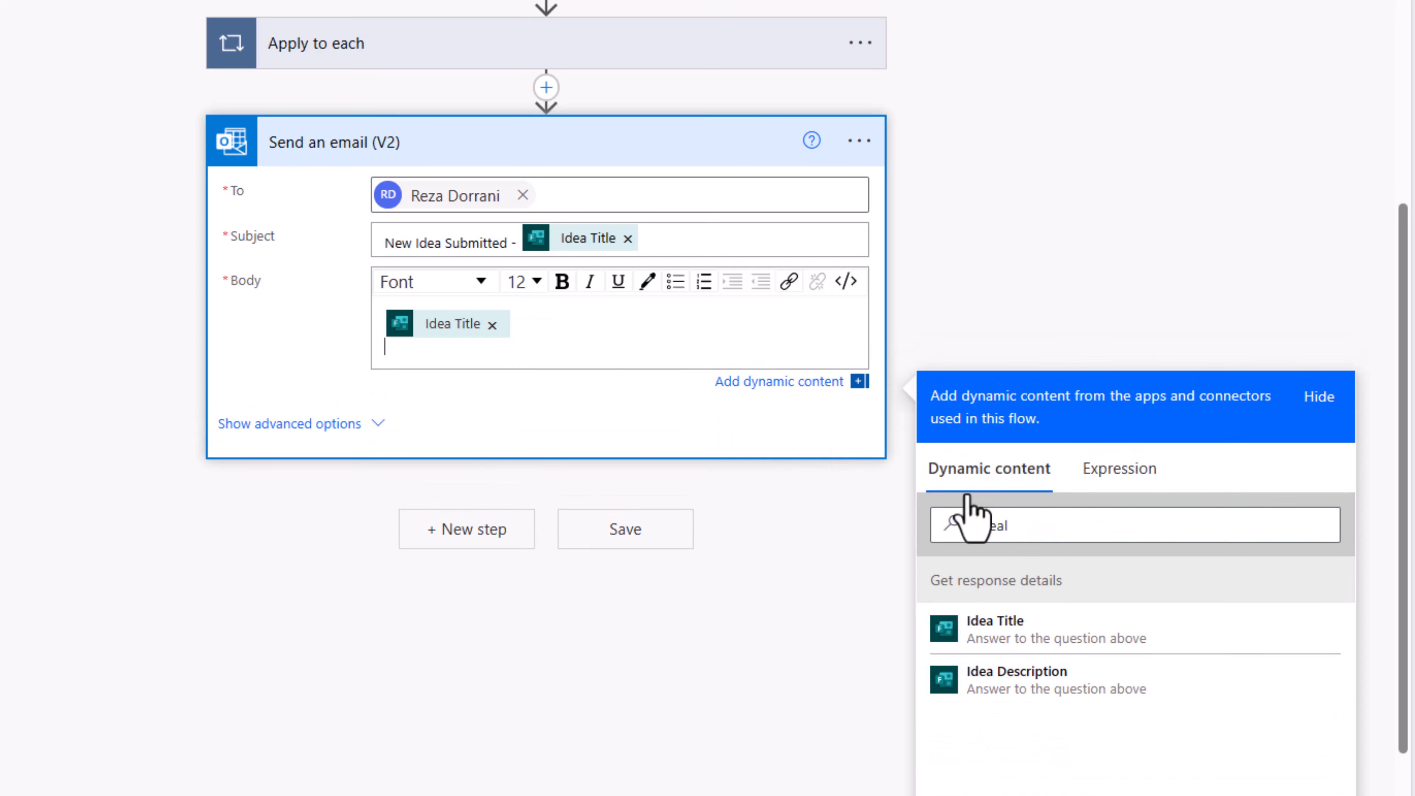
left_click(1043, 679)
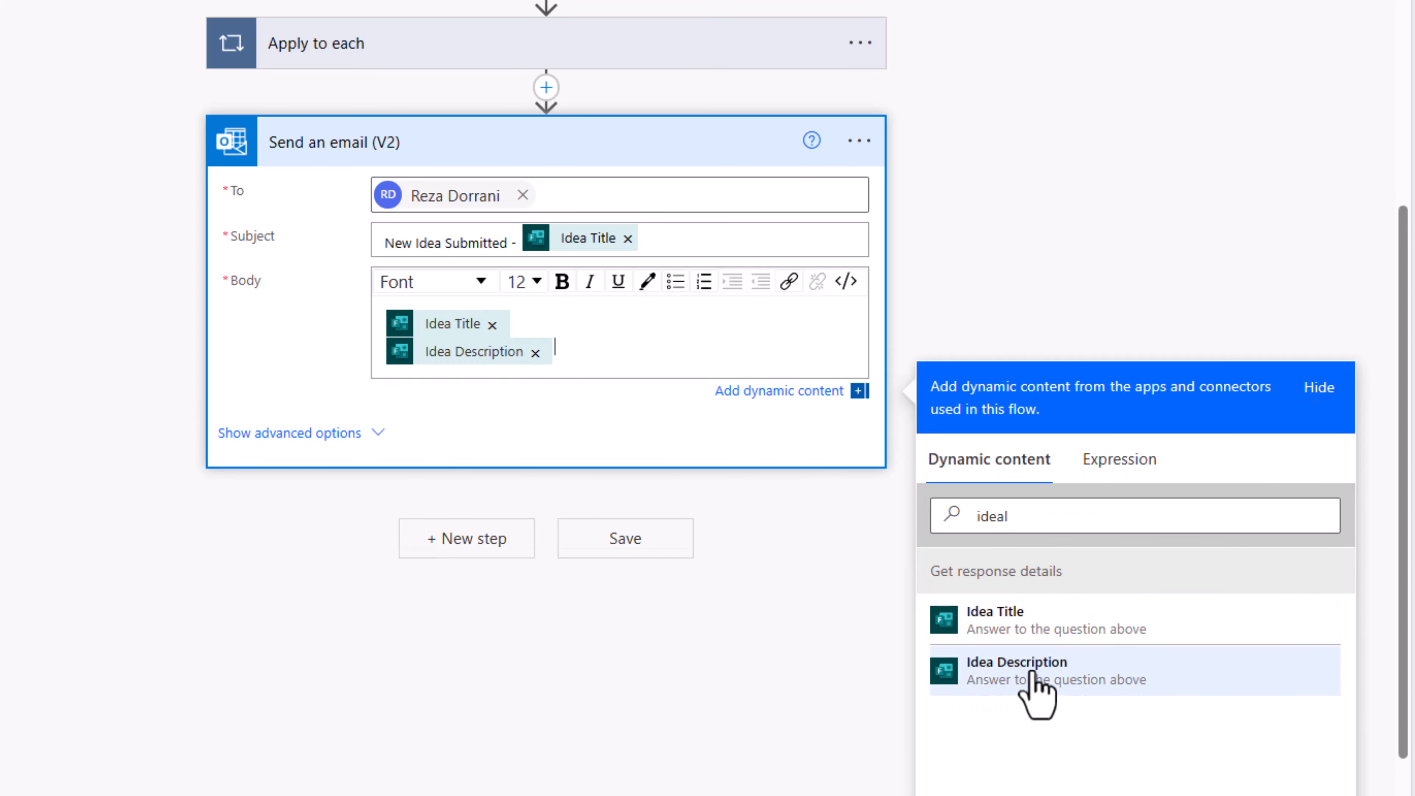
key("Return")
left_click_drag(1055, 535, 871, 524)
type("email")
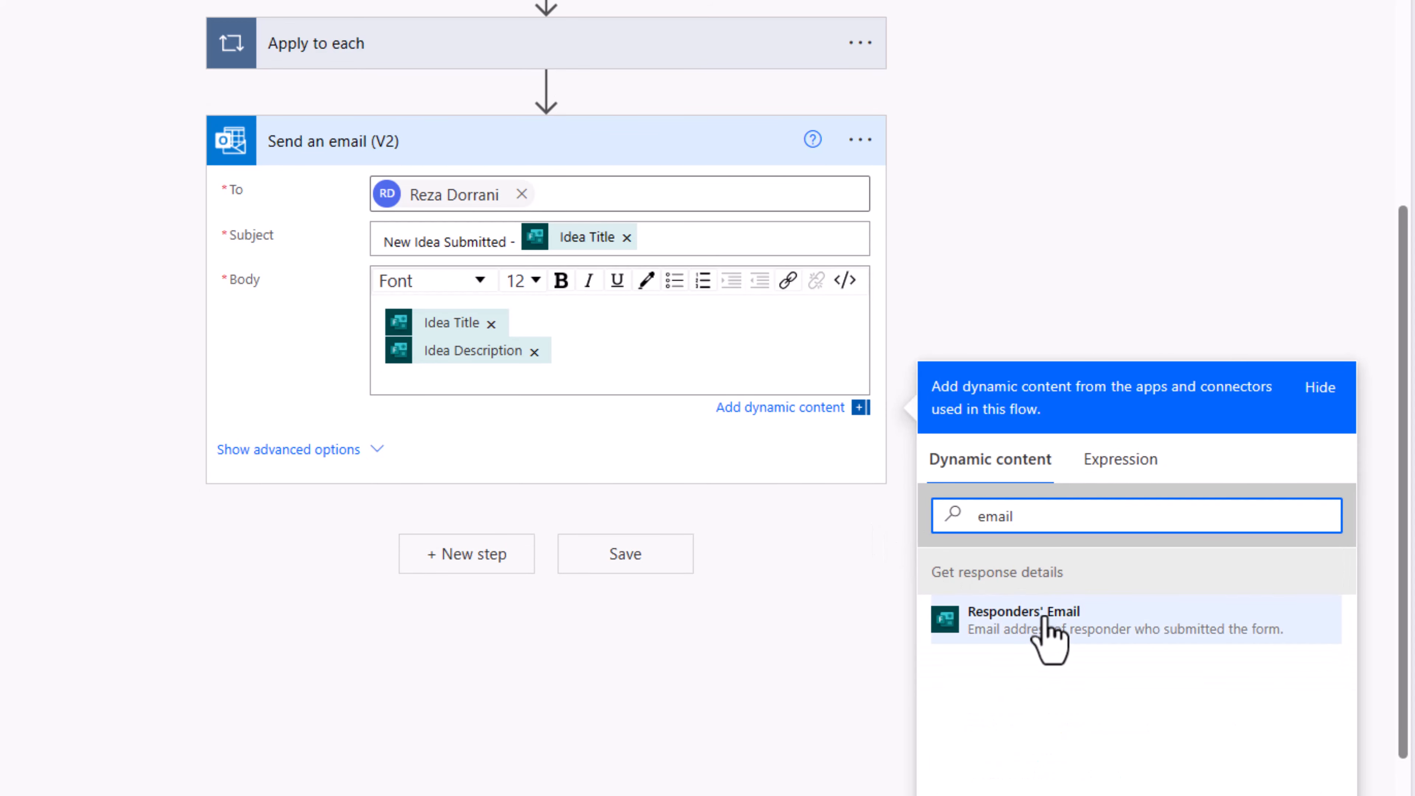
left_click(1045, 620)
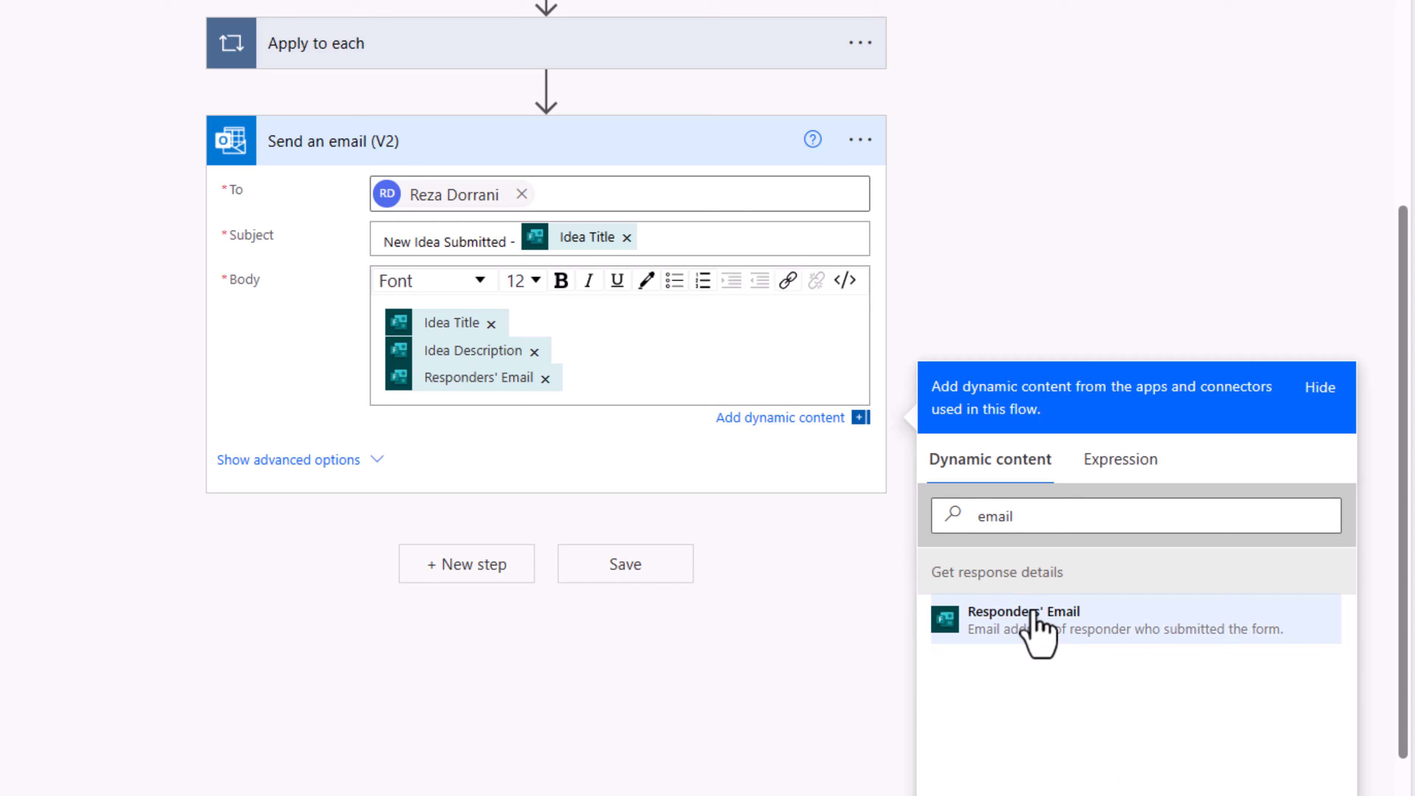
Step: Enter a sample attachment (Name 'test', ContentBytes 'data') and switch Attachments to an entire-array JSON input
left_click(378, 460)
scroll(385, 474, "down", 3)
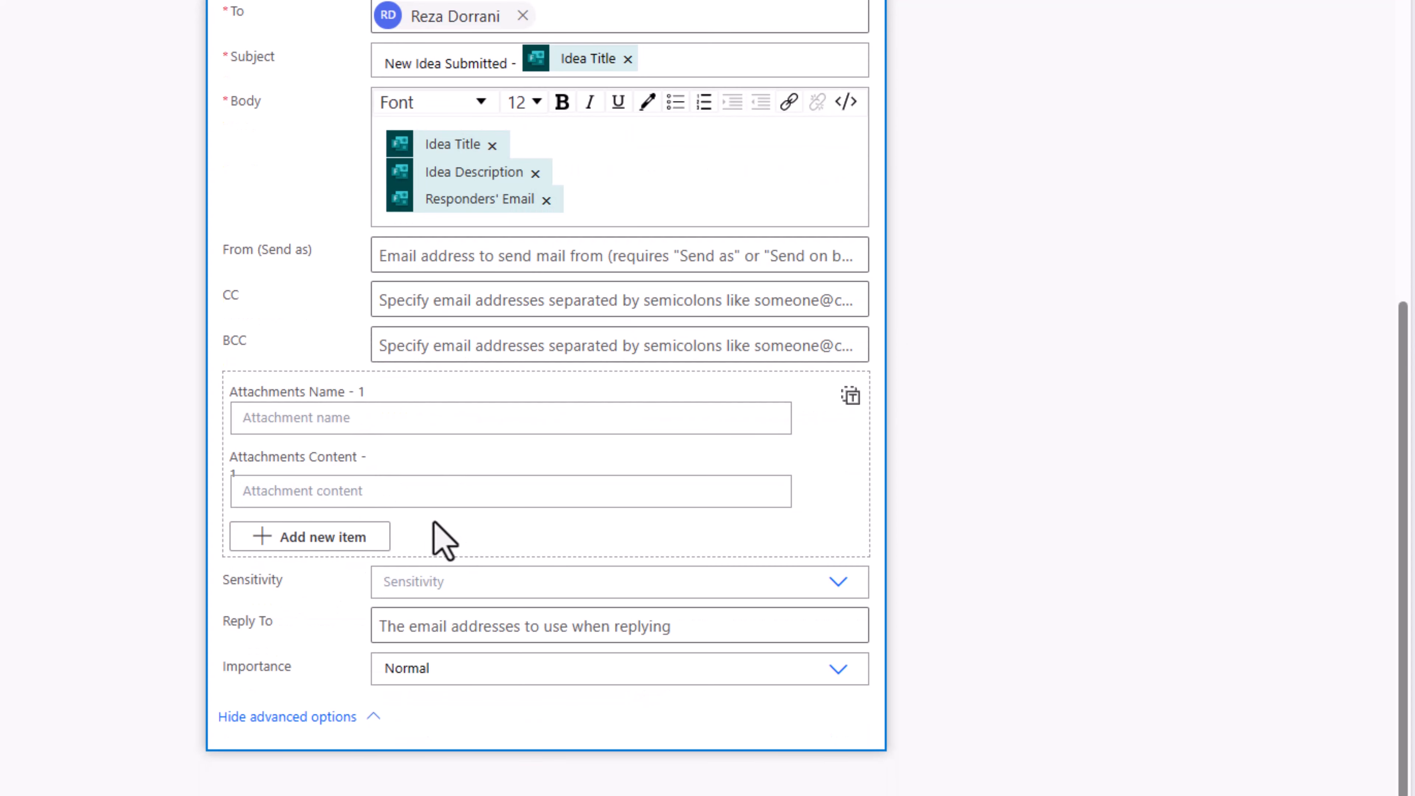
left_click(356, 417)
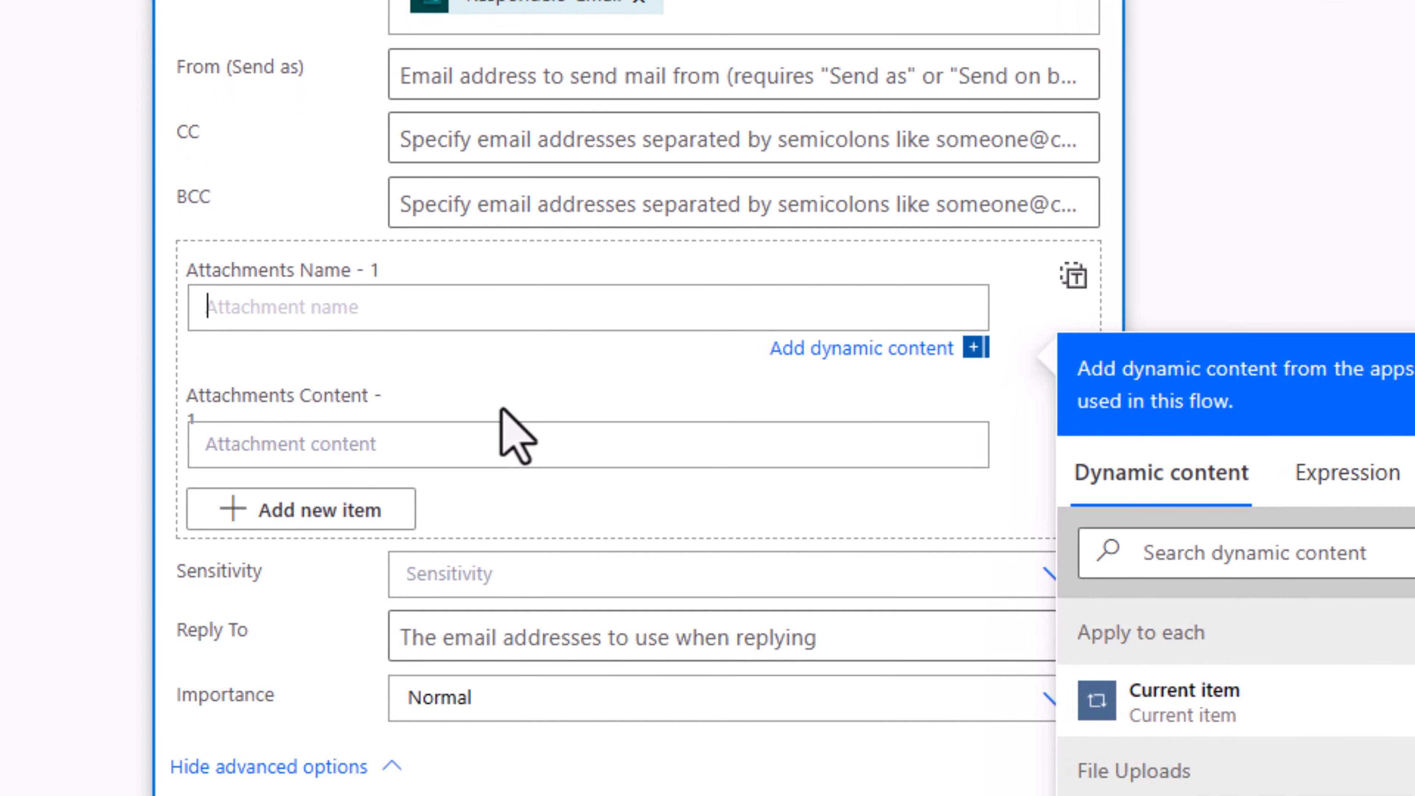
type("test")
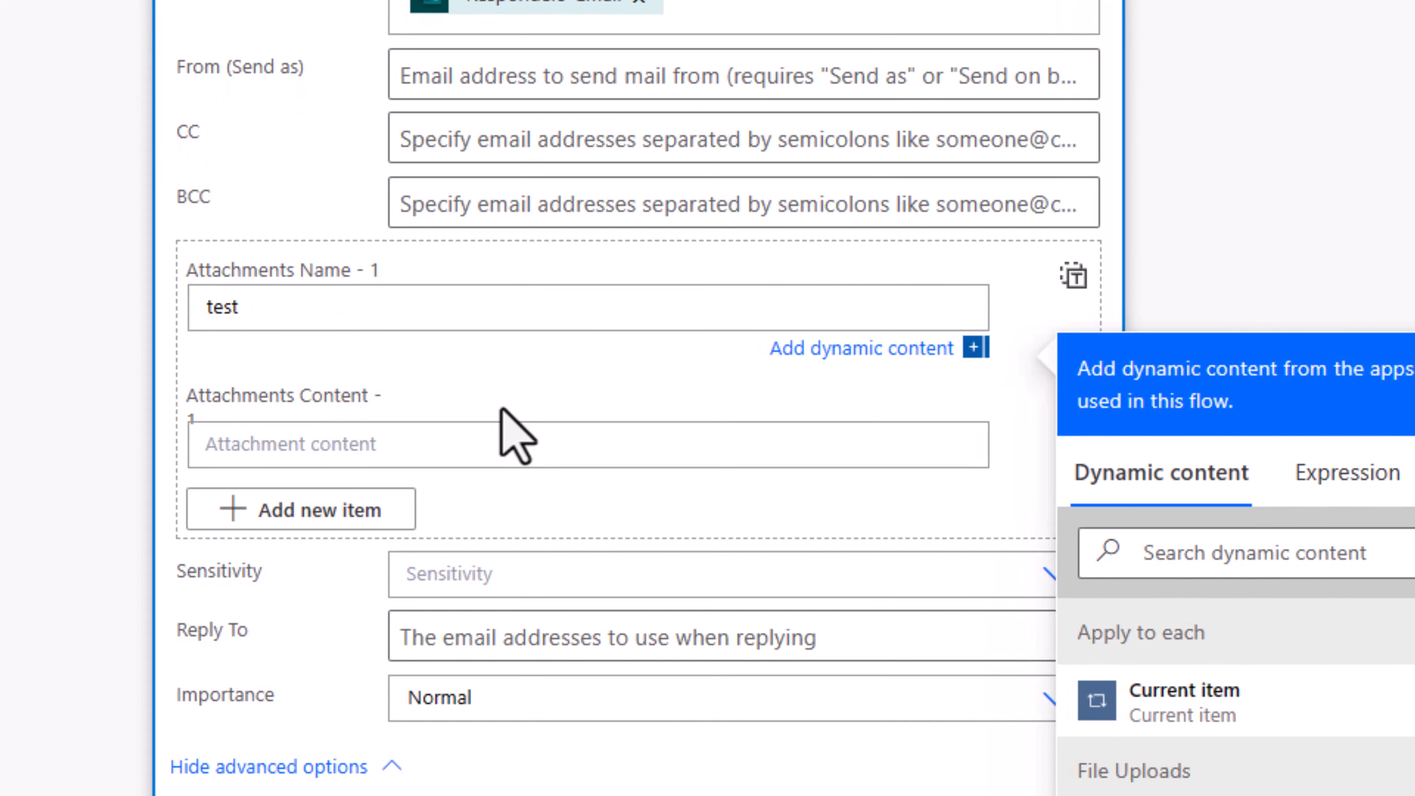
left_click(457, 441)
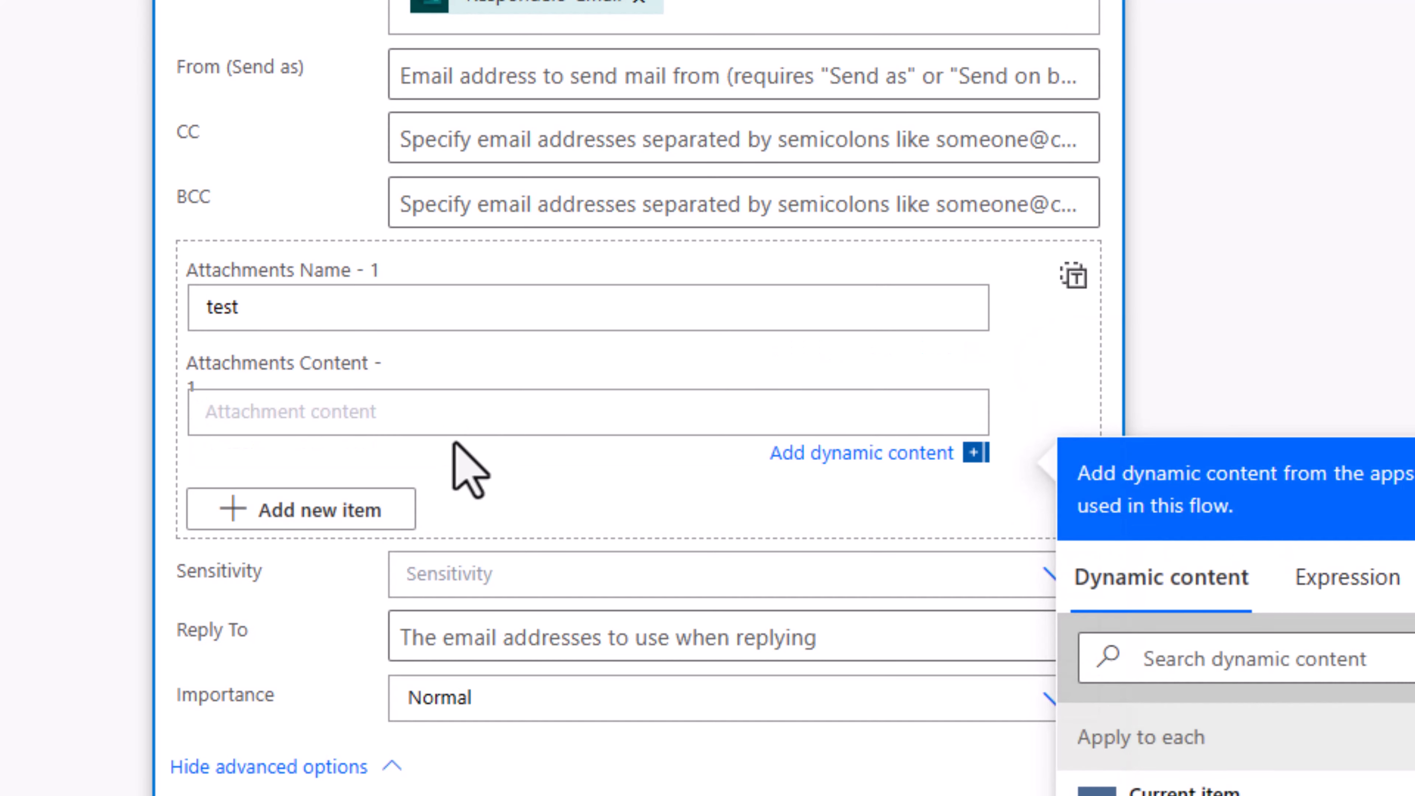
type("data")
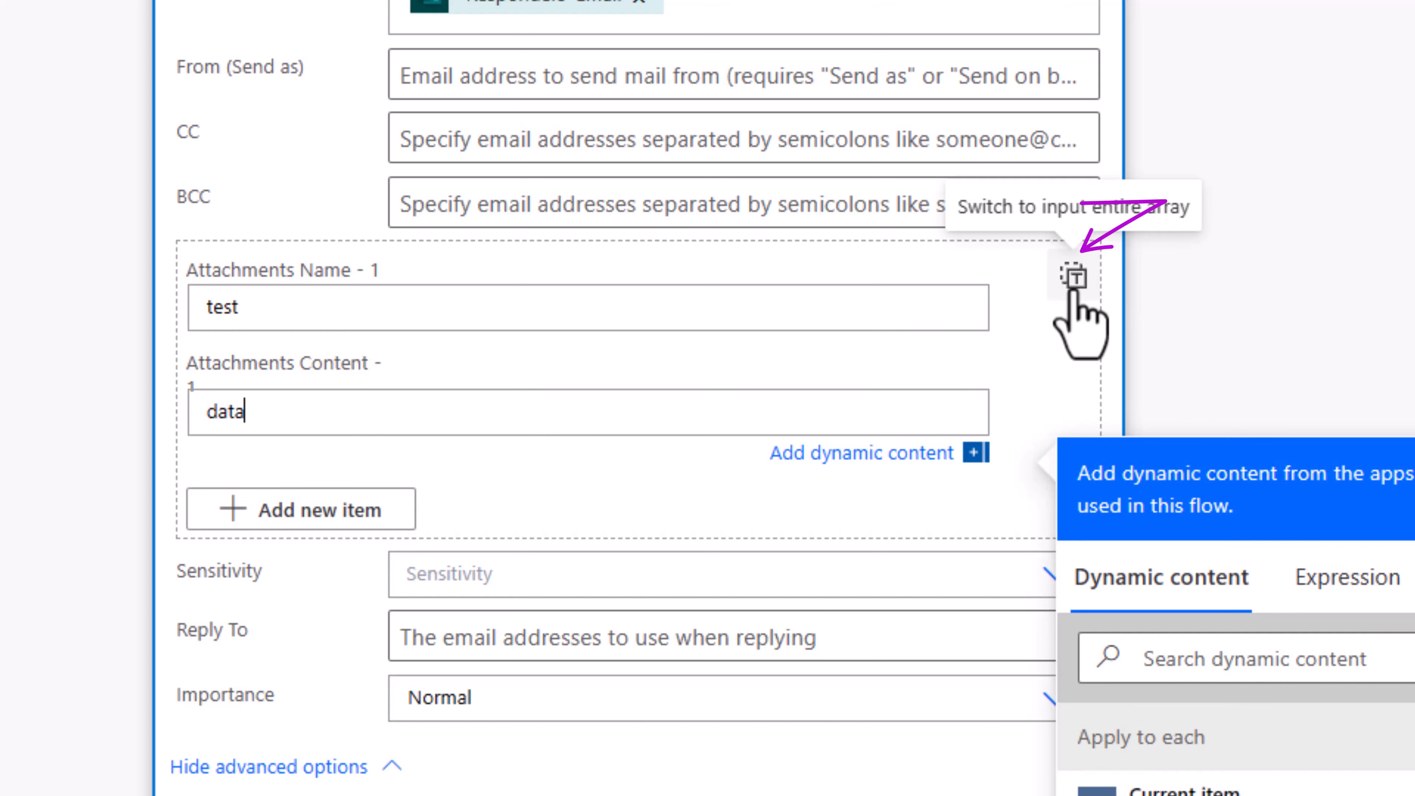
left_click(1075, 287)
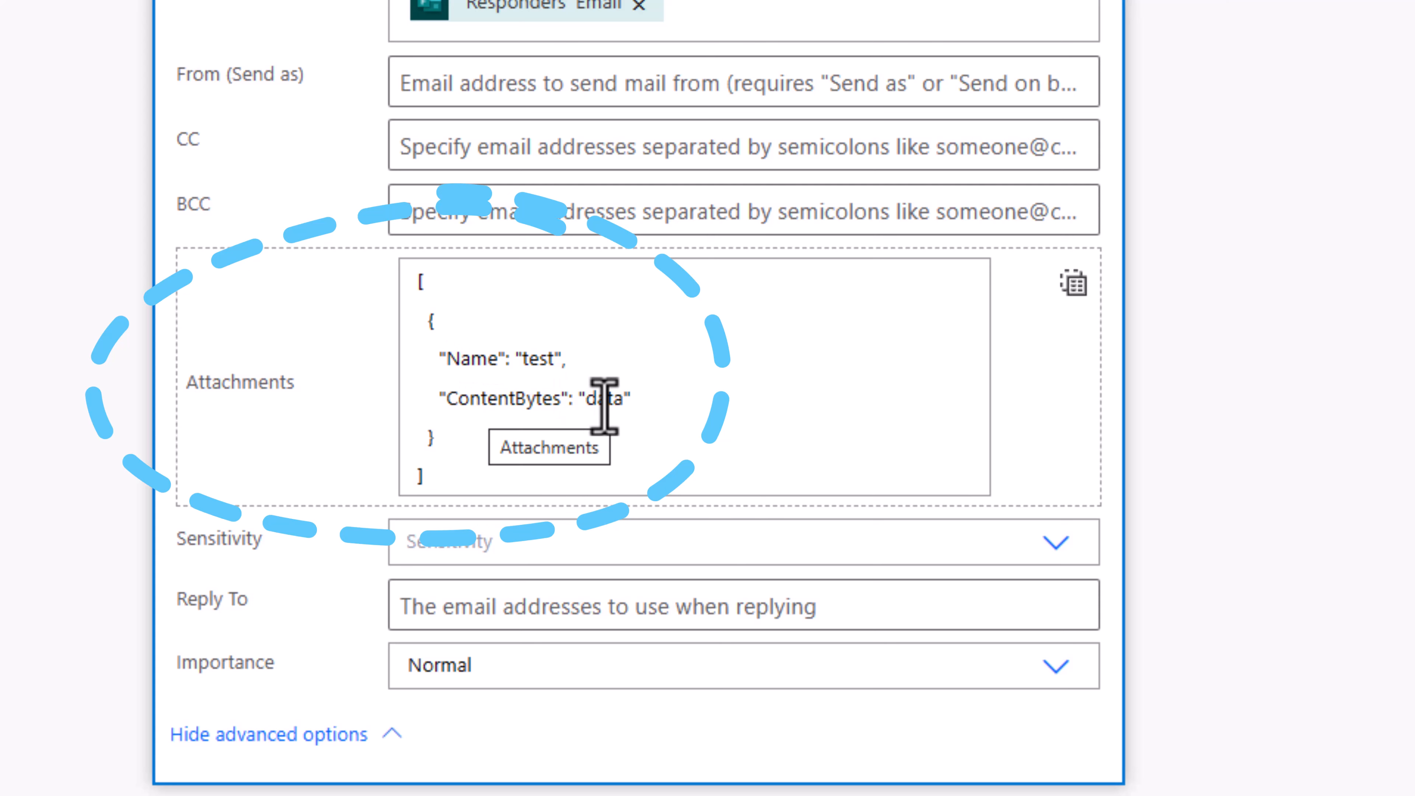
left_click_drag(426, 321, 465, 401)
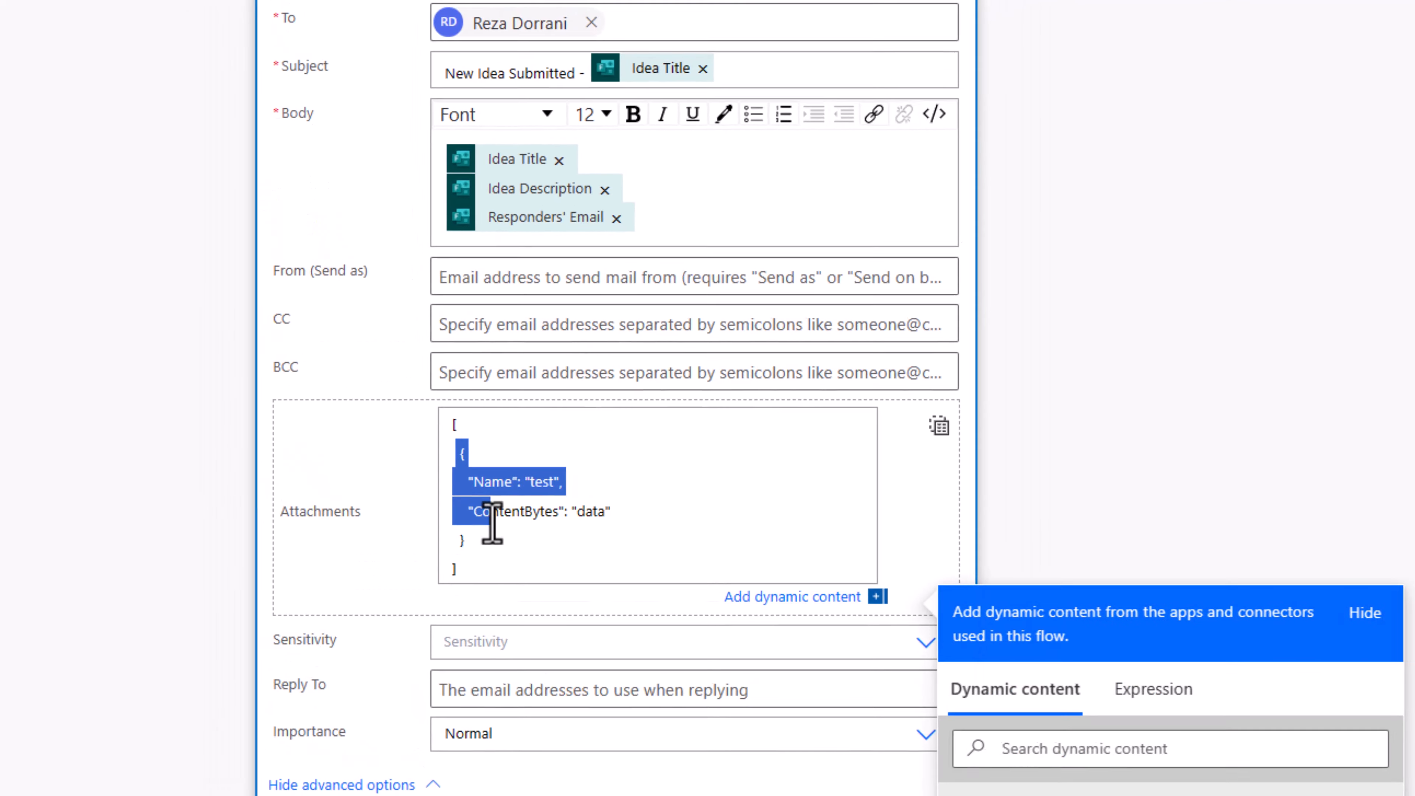
left_click(551, 552)
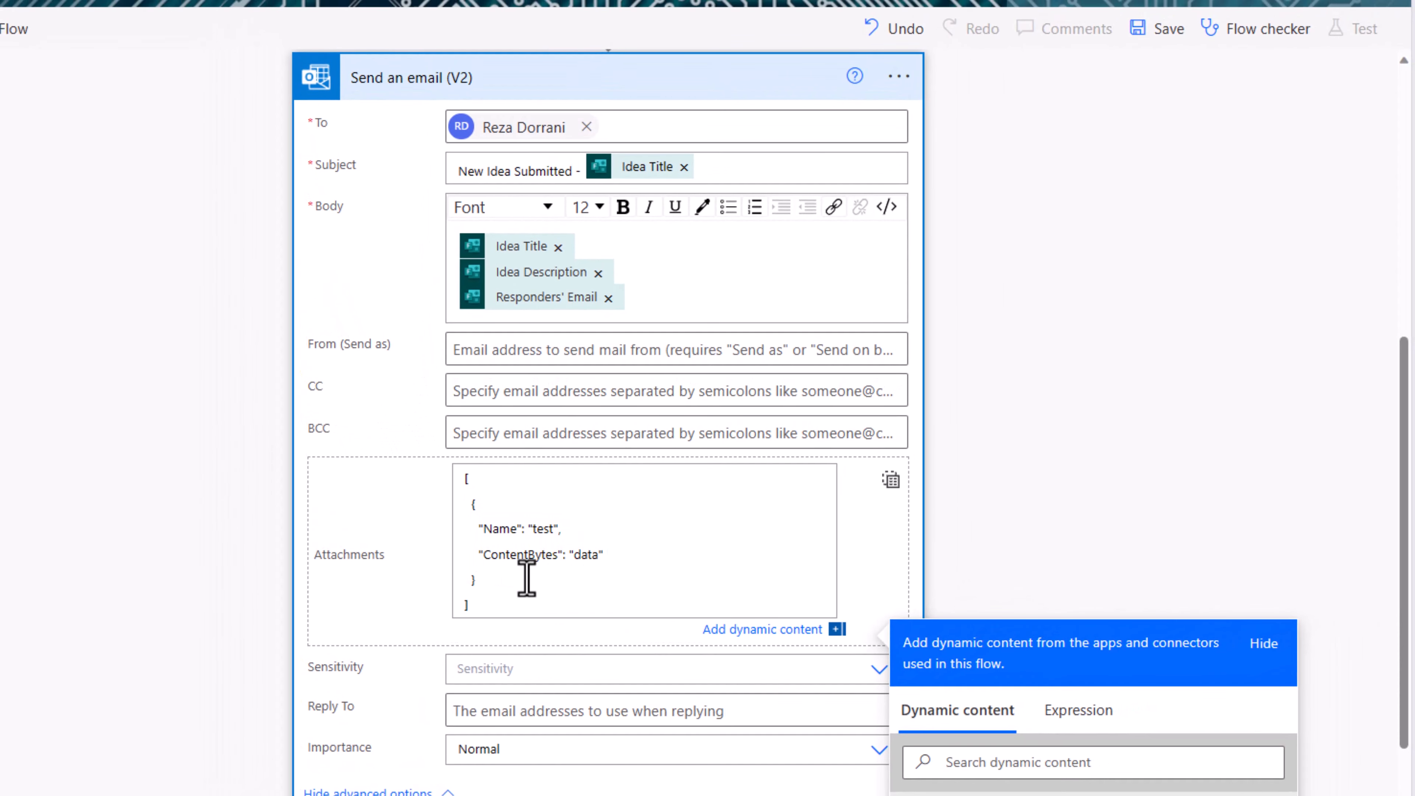
scroll(539, 563, "up", 15)
scroll(496, 574, "down", 6)
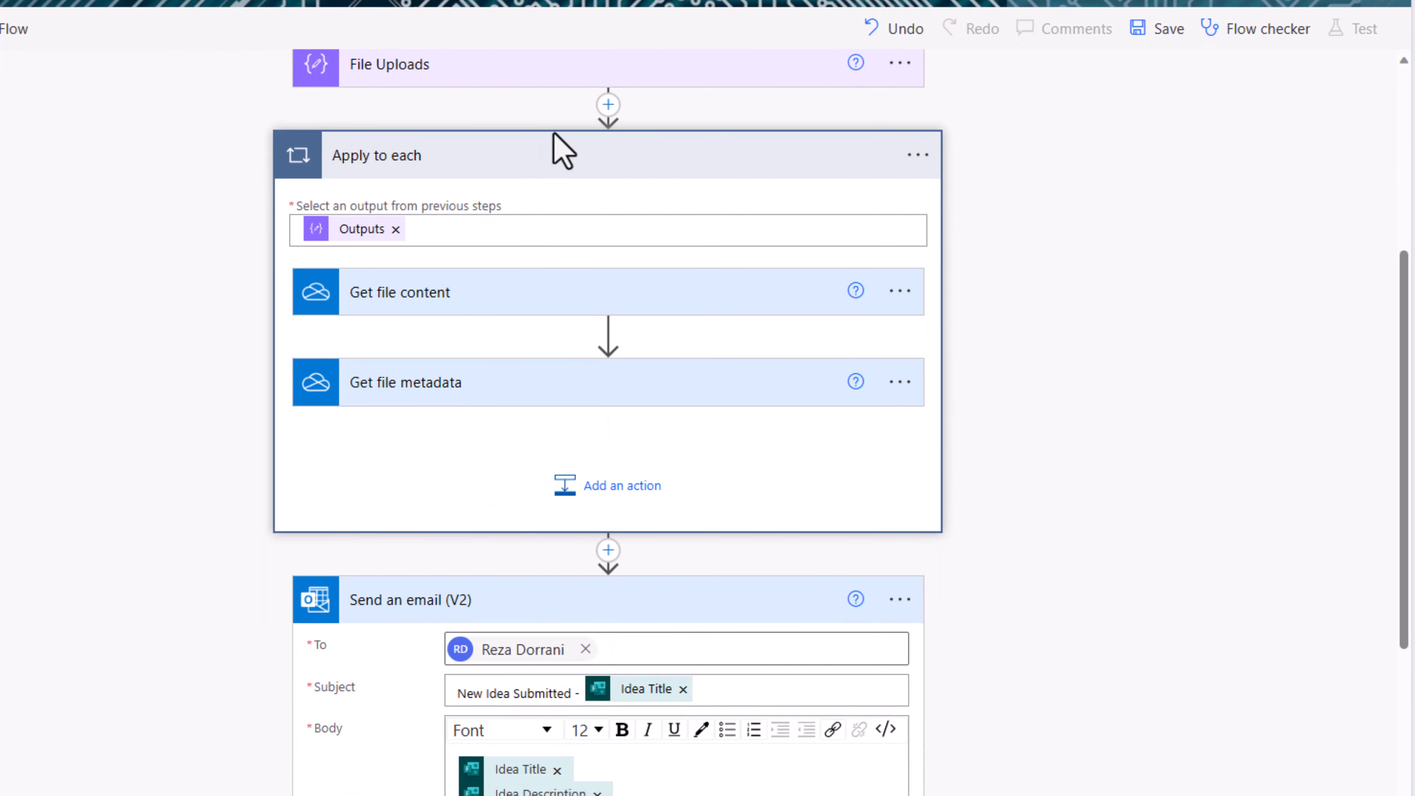
Step: Add an Initialize variable step creating varArrayFilesToEmail of type Array
left_click(608, 105)
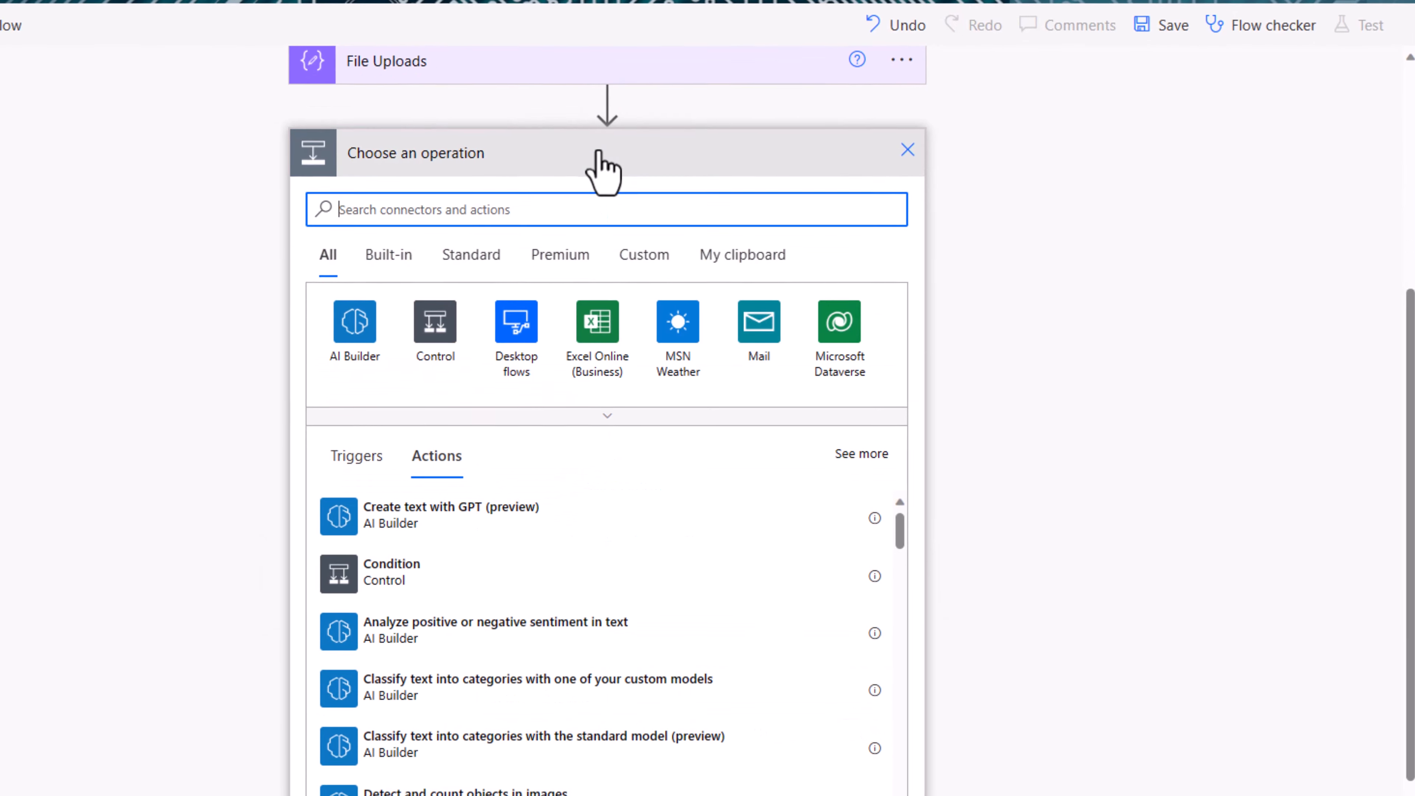
type("initiali")
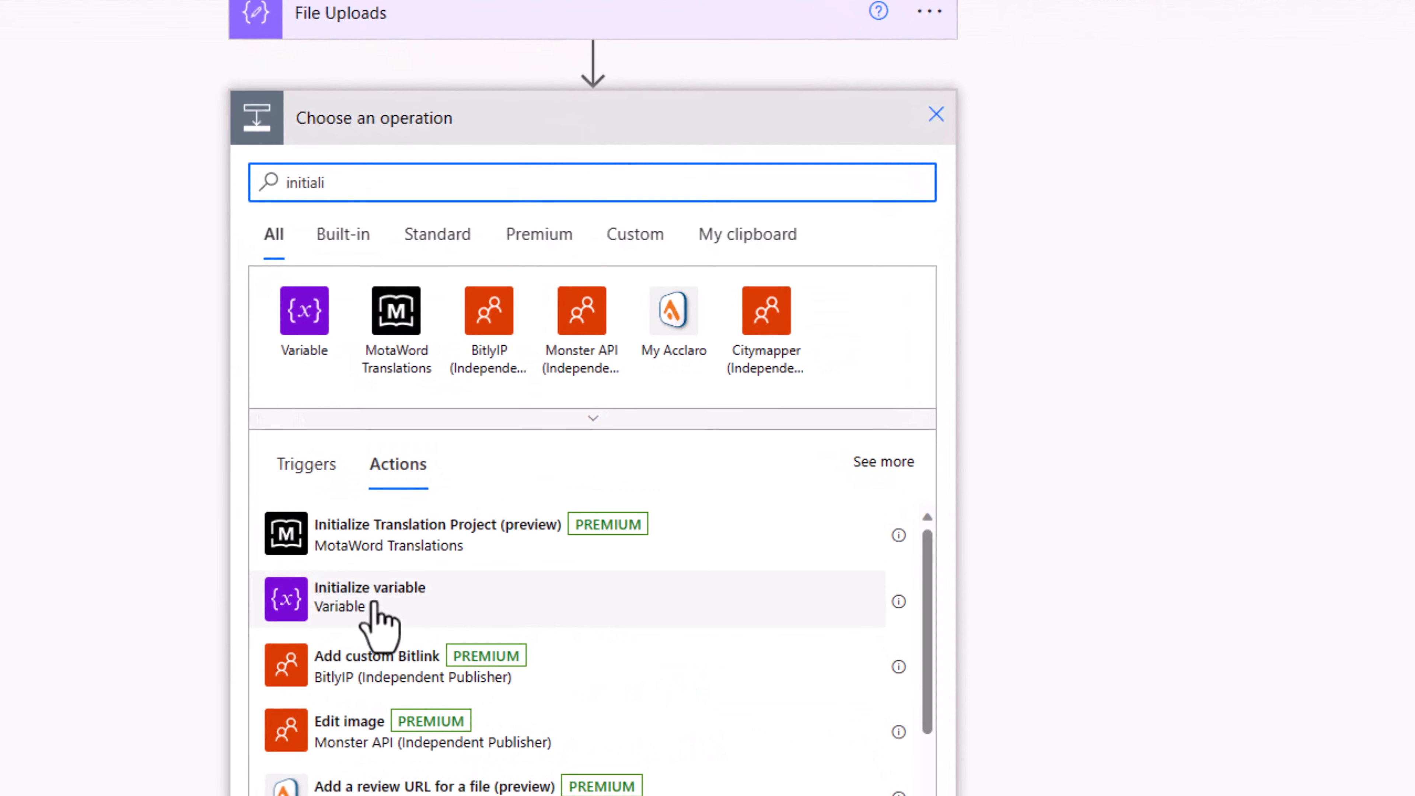
left_click(376, 599)
left_click(565, 536)
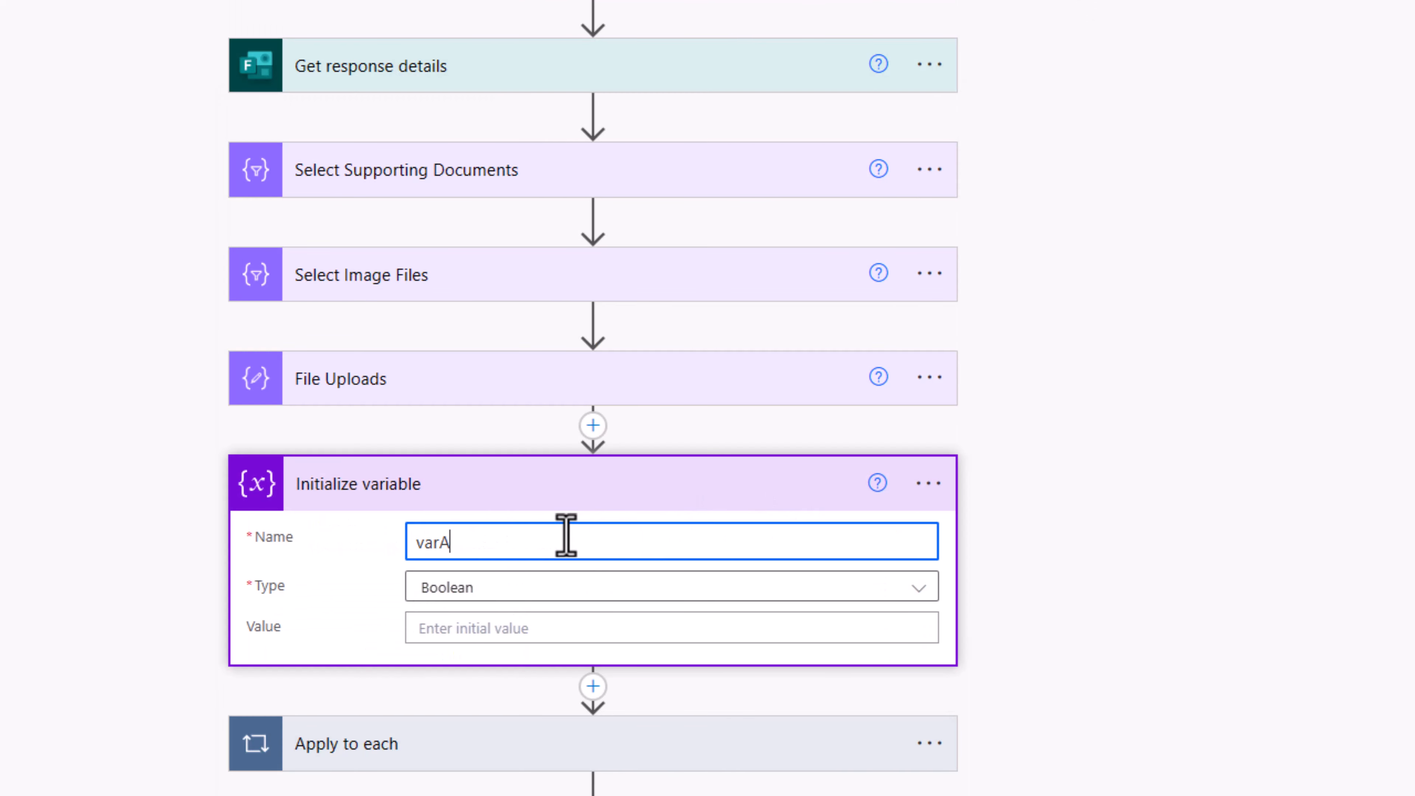
type("varArrayFilesToEmail")
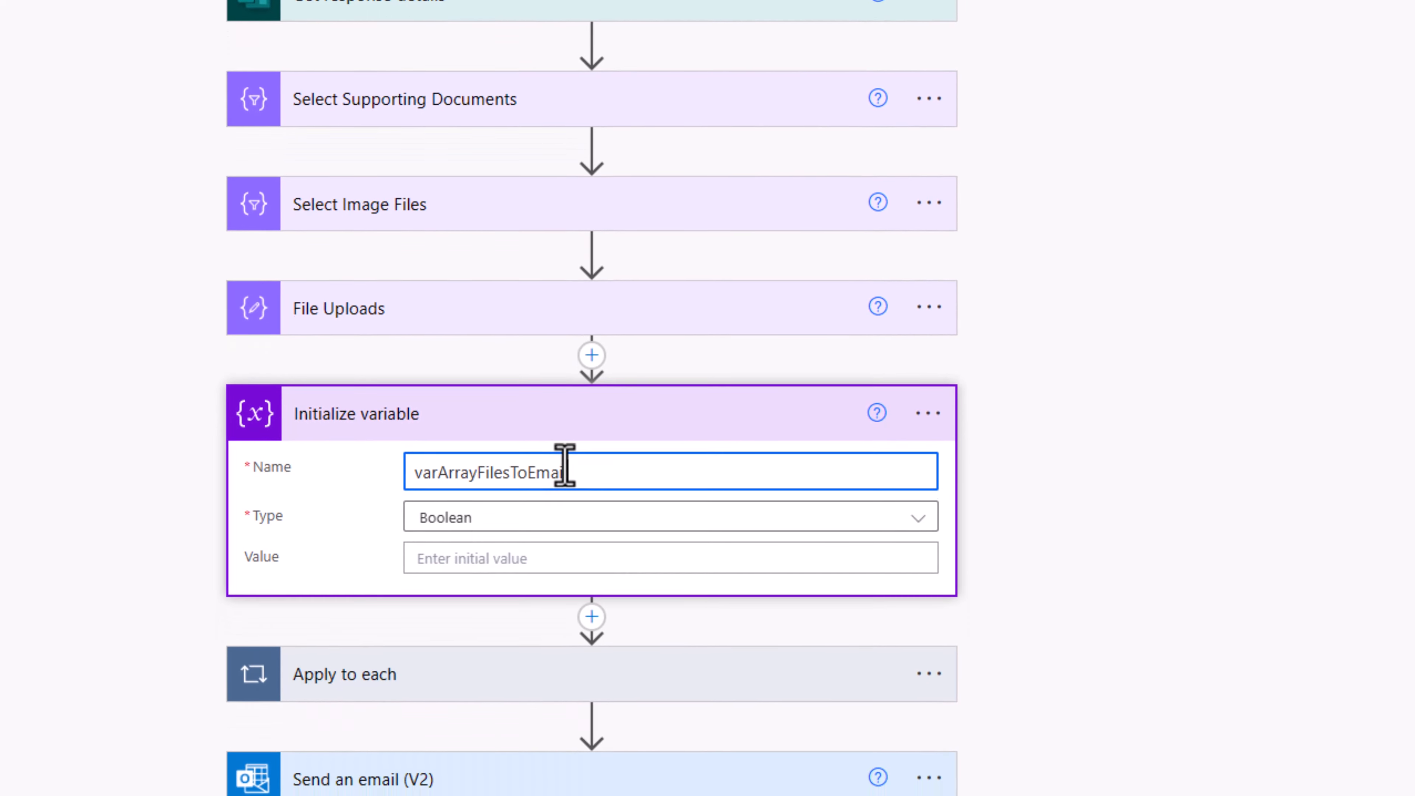
left_click(584, 499)
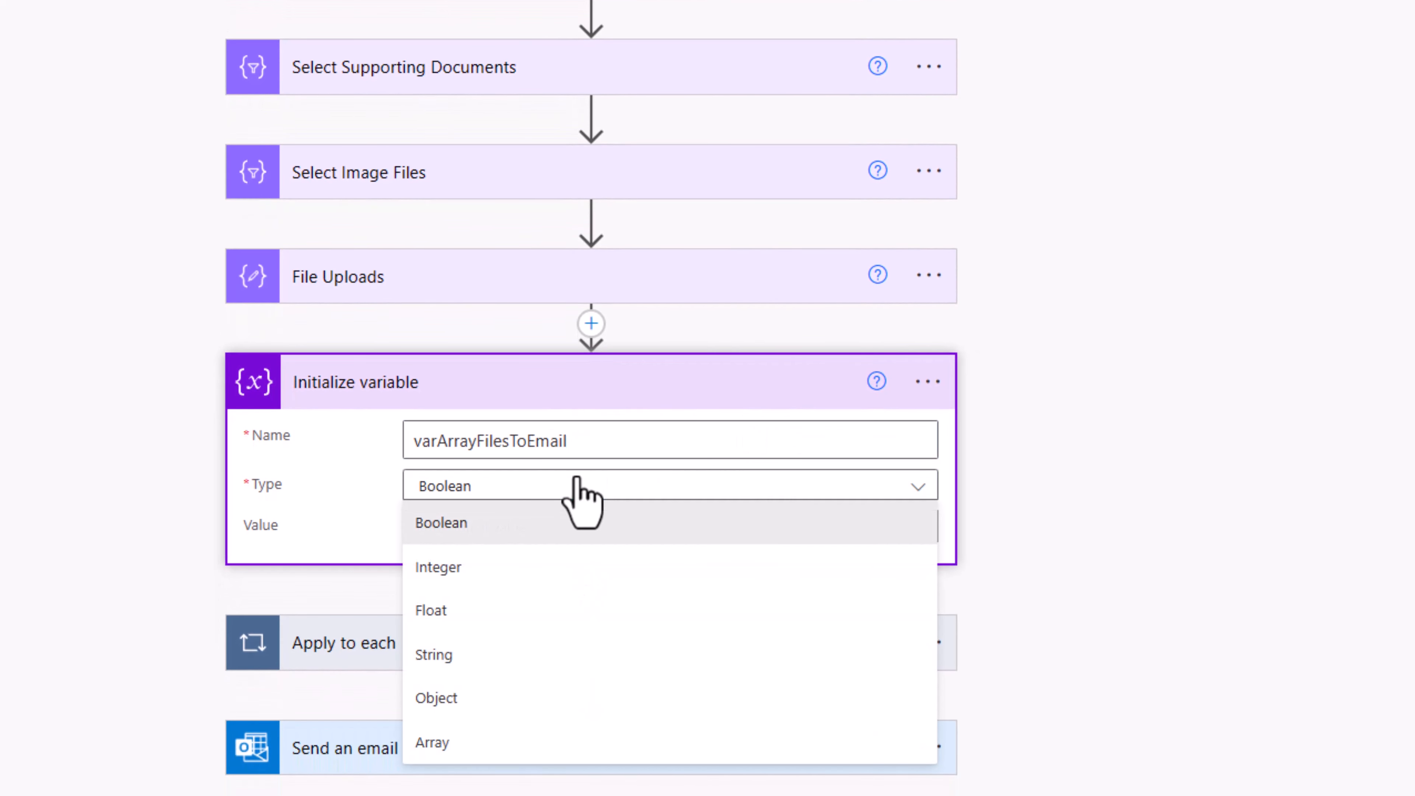
left_click(463, 741)
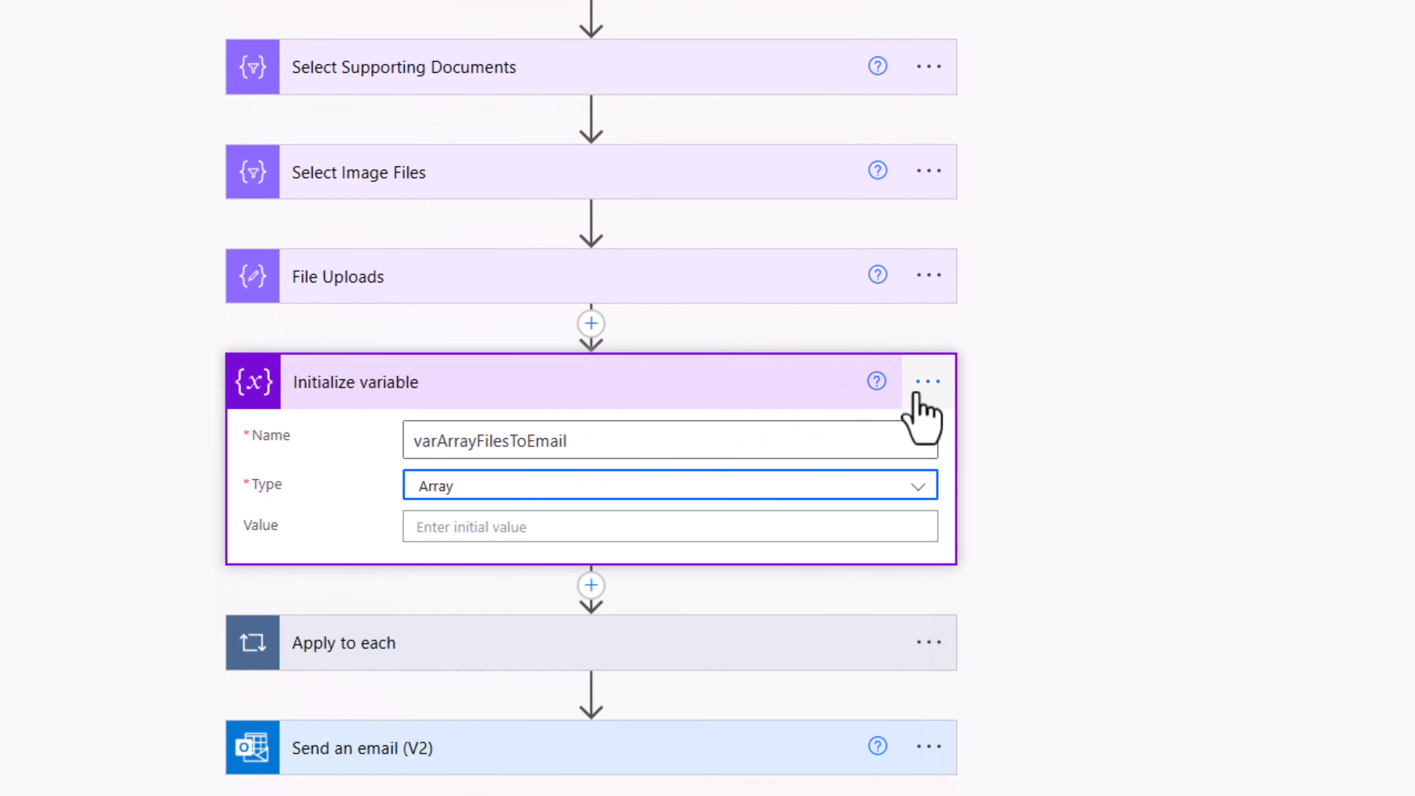
Step: Rename the variable step to 'Array Files Email'
left_click(927, 381)
left_click(1023, 437)
type("Array Files Email")
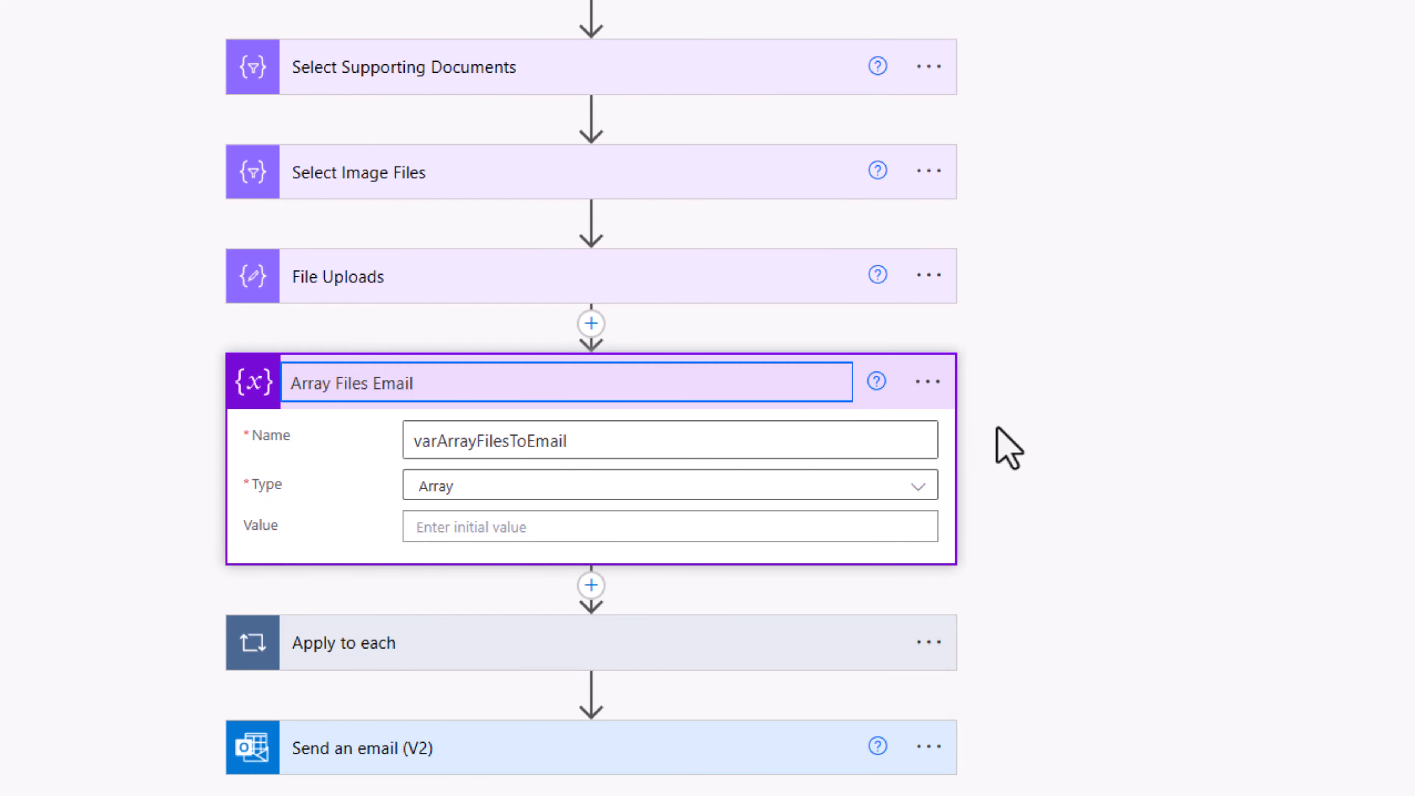
left_click(1008, 449)
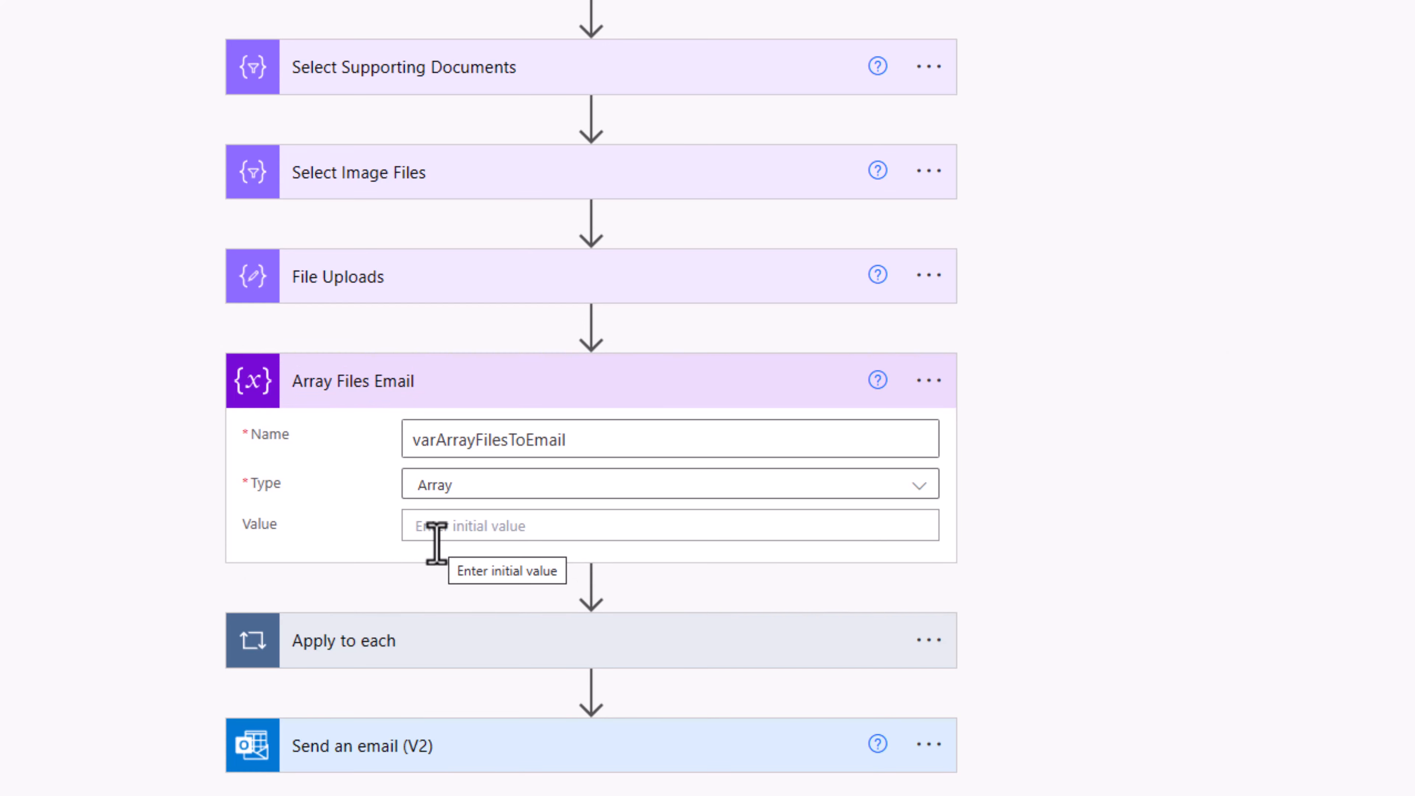
Step: Add an Append to array variable action in the loop targeting varArrayFilesToEmail
left_click(414, 651)
scroll(535, 391, "down", 5)
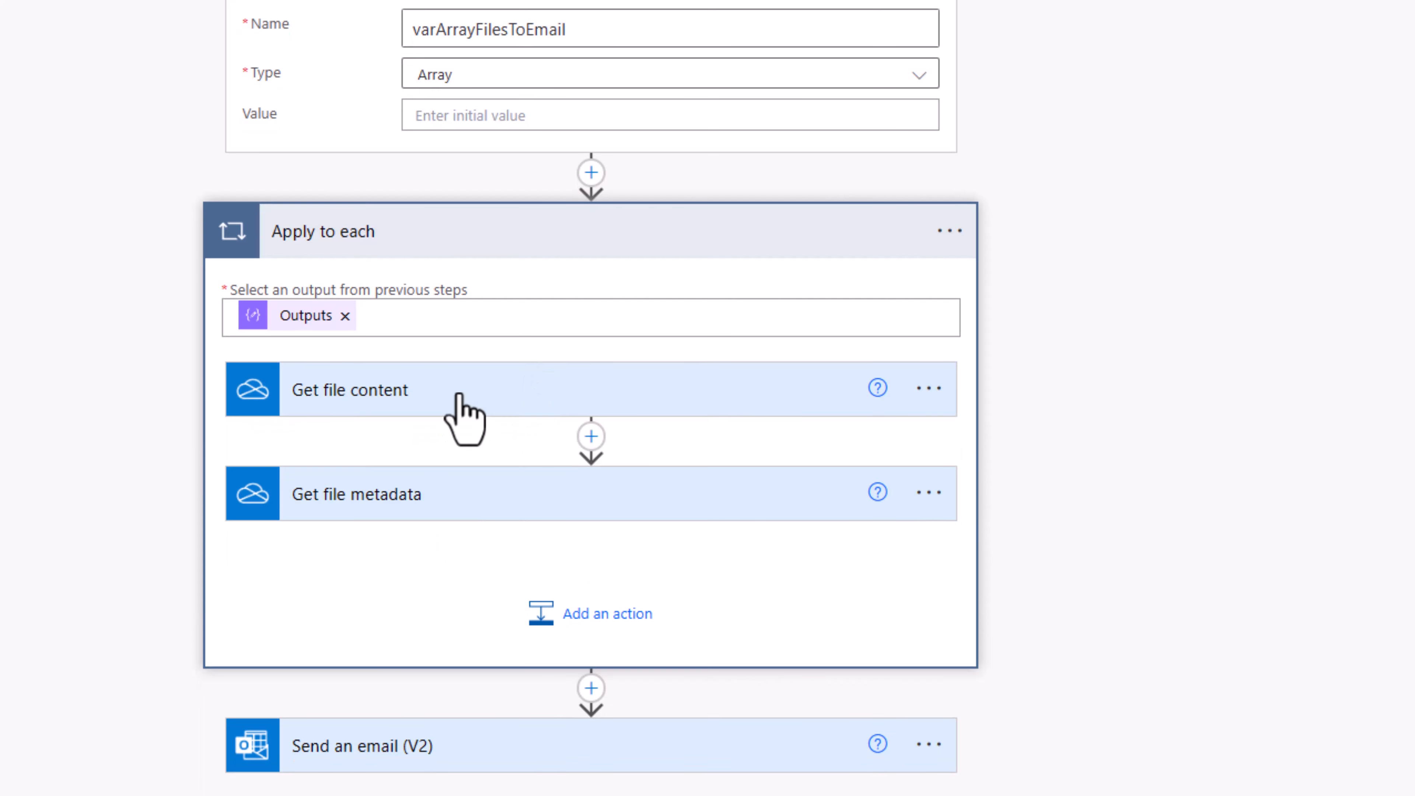
left_click(574, 618)
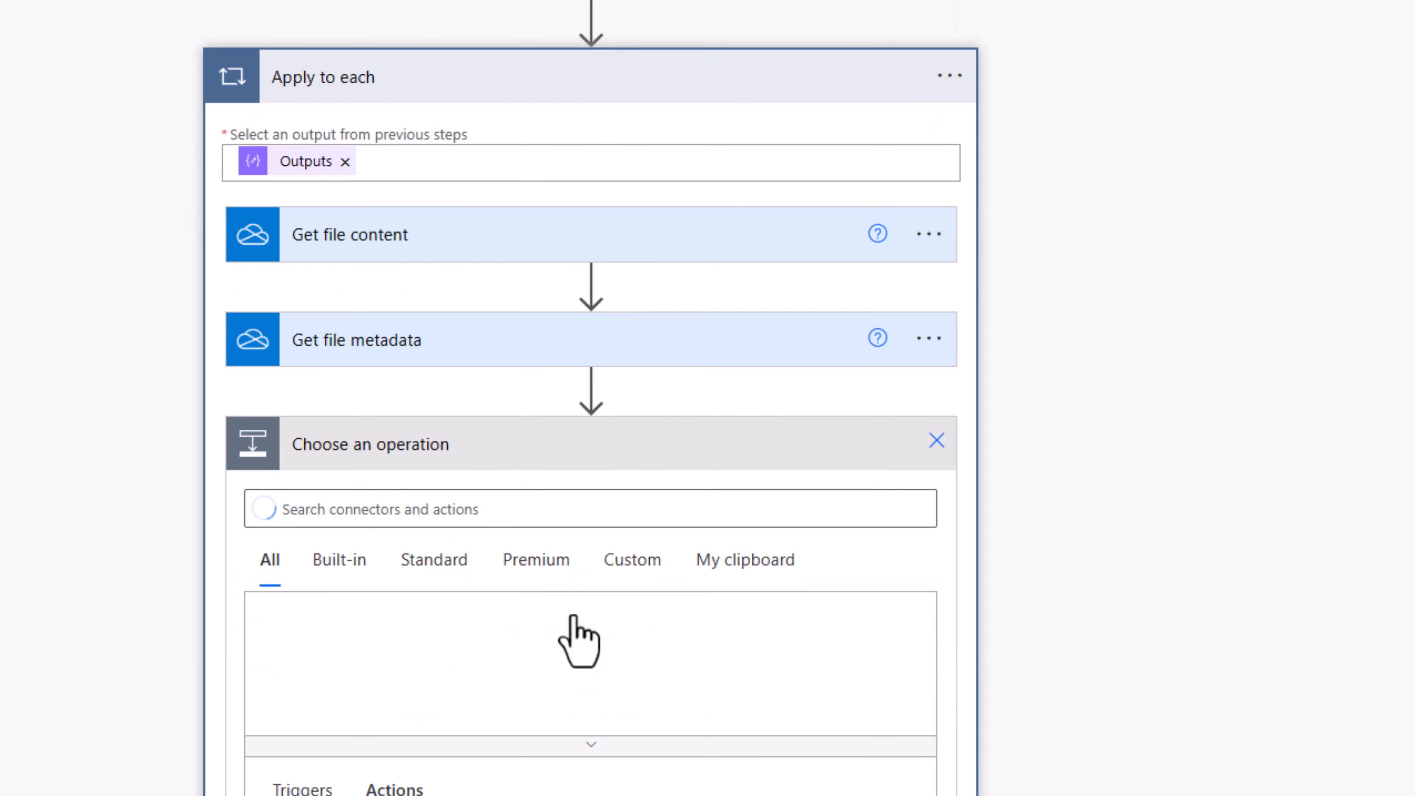
type("append to array")
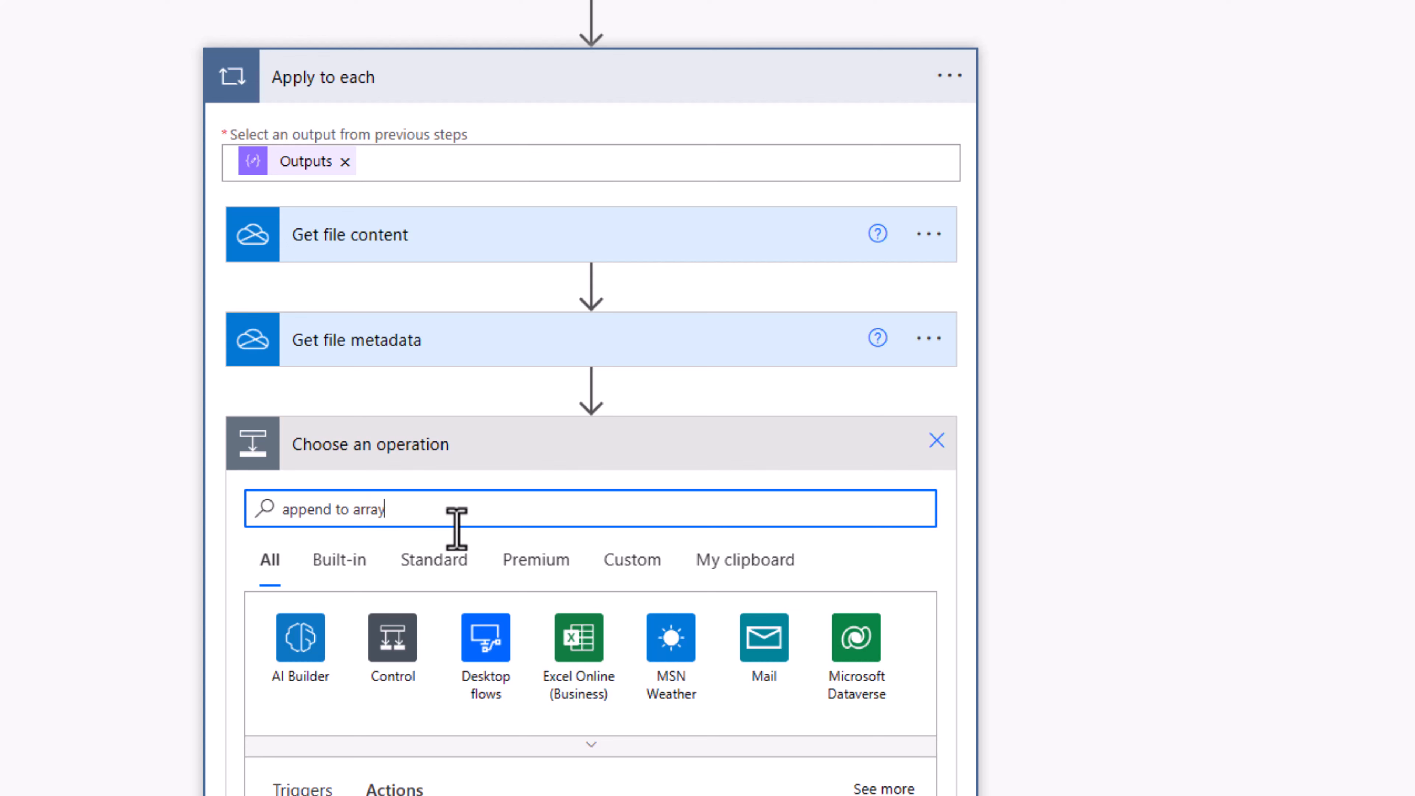
scroll(537, 435, "down", 4)
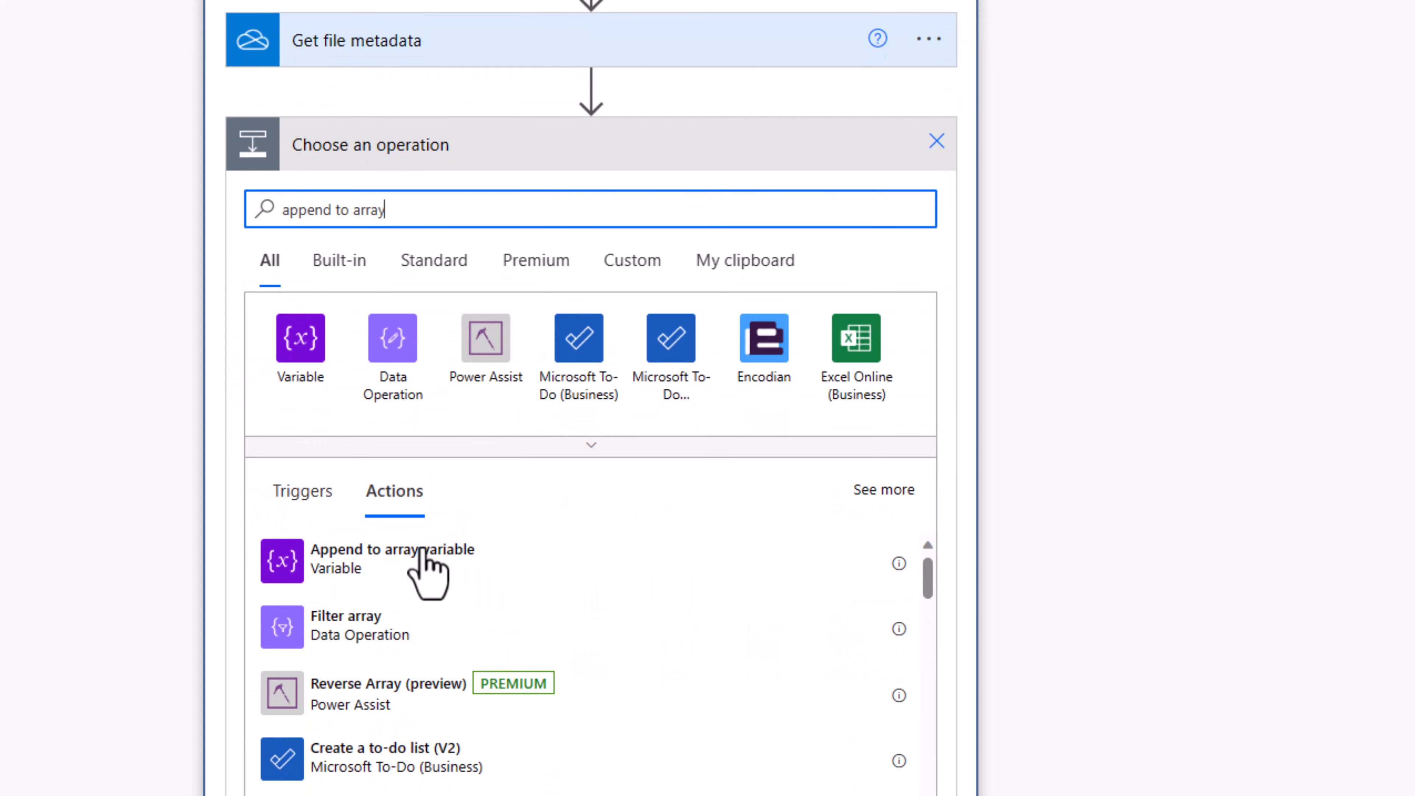
left_click(420, 566)
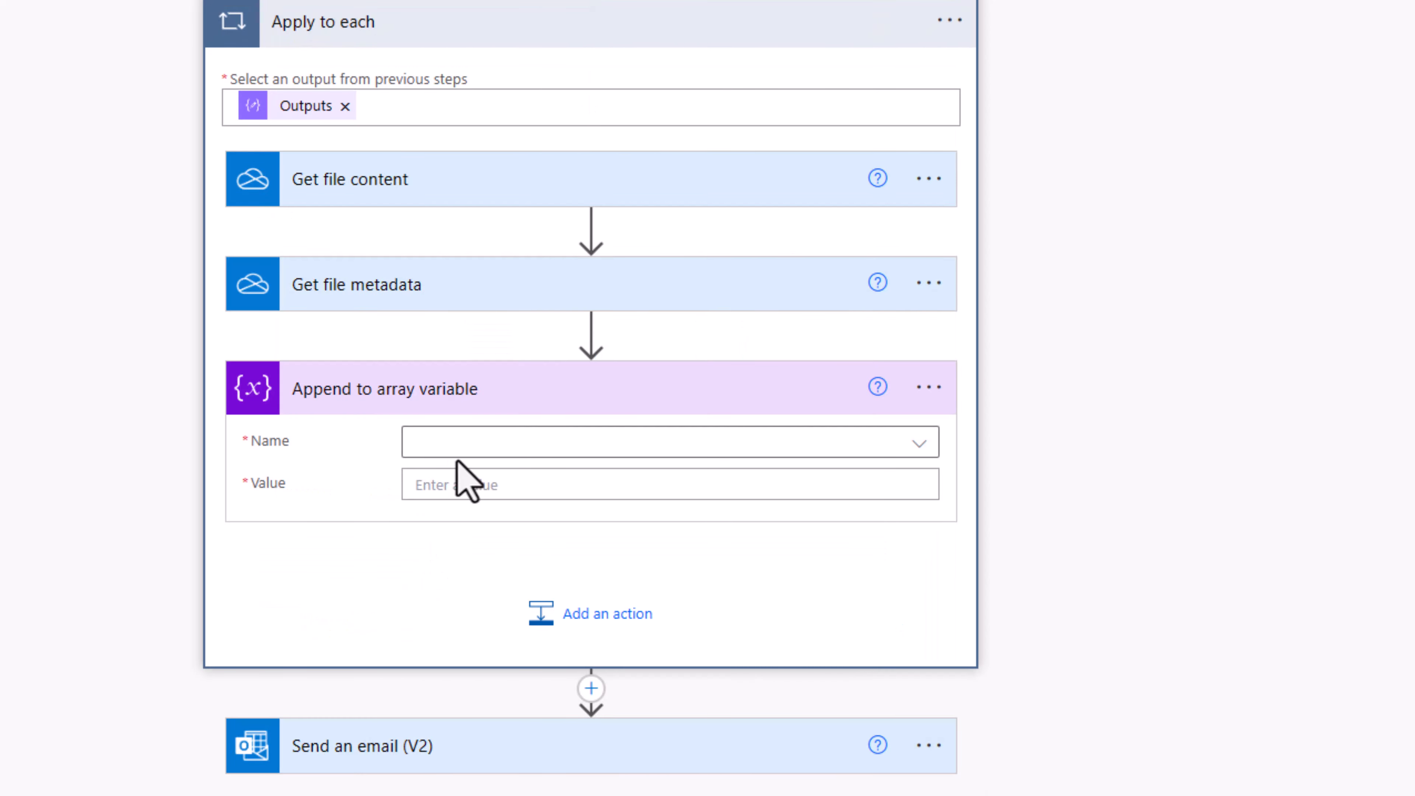
left_click(453, 446)
left_click(487, 523)
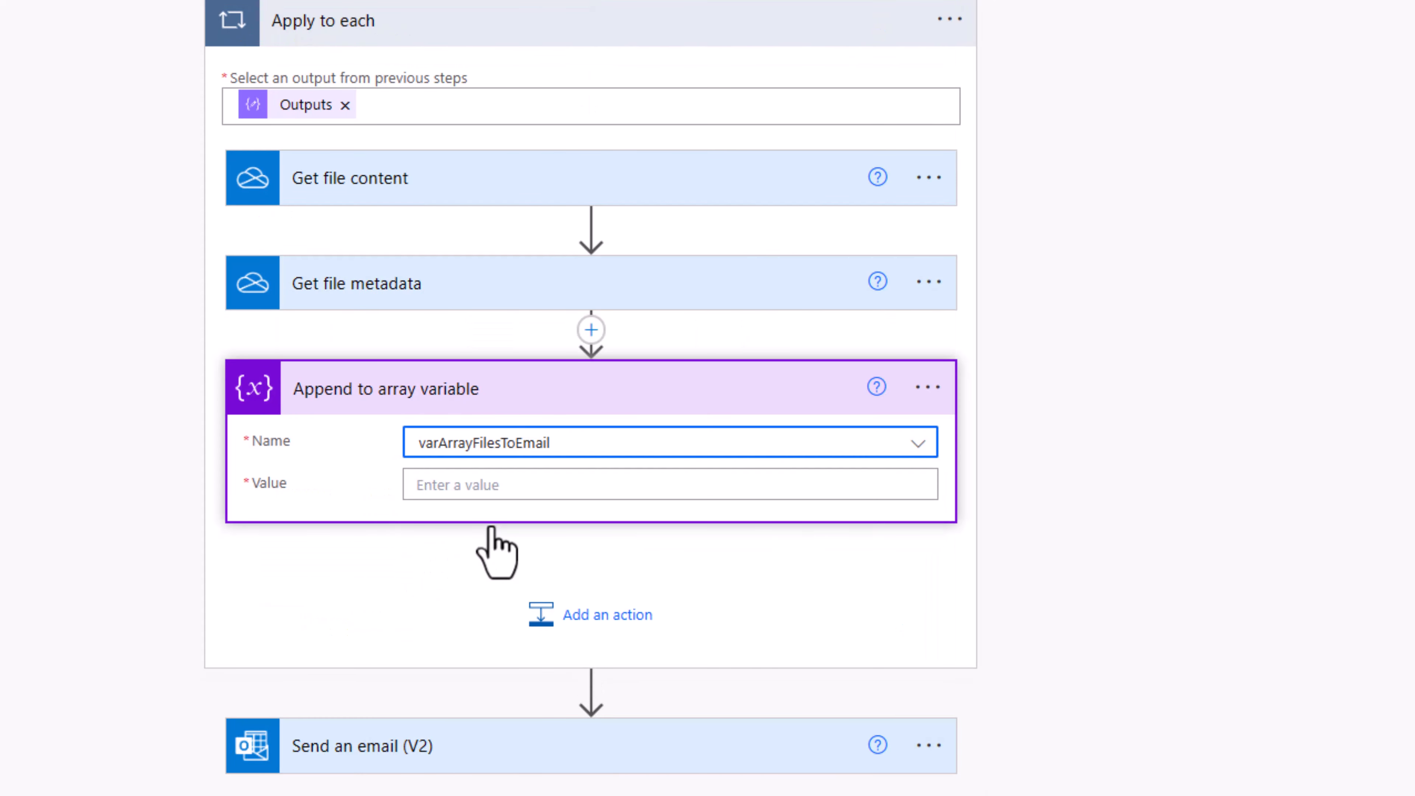
Step: Expand the Send an email (V2) step to review its attachments JSON
left_click(427, 747)
scroll(418, 628, "down", 5)
scroll(426, 649, "down", 9)
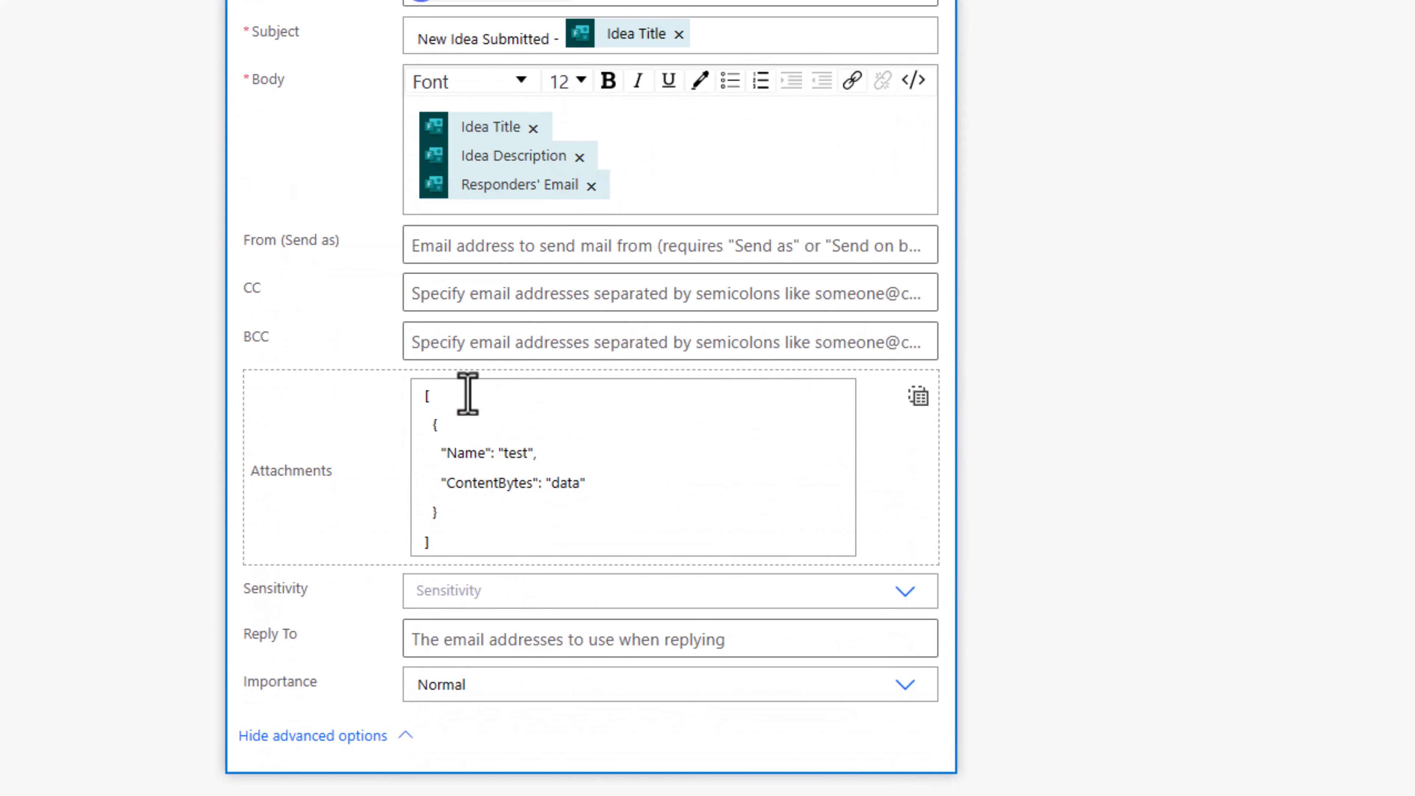
scroll(439, 560, "up", 3)
left_click_drag(429, 583, 468, 666)
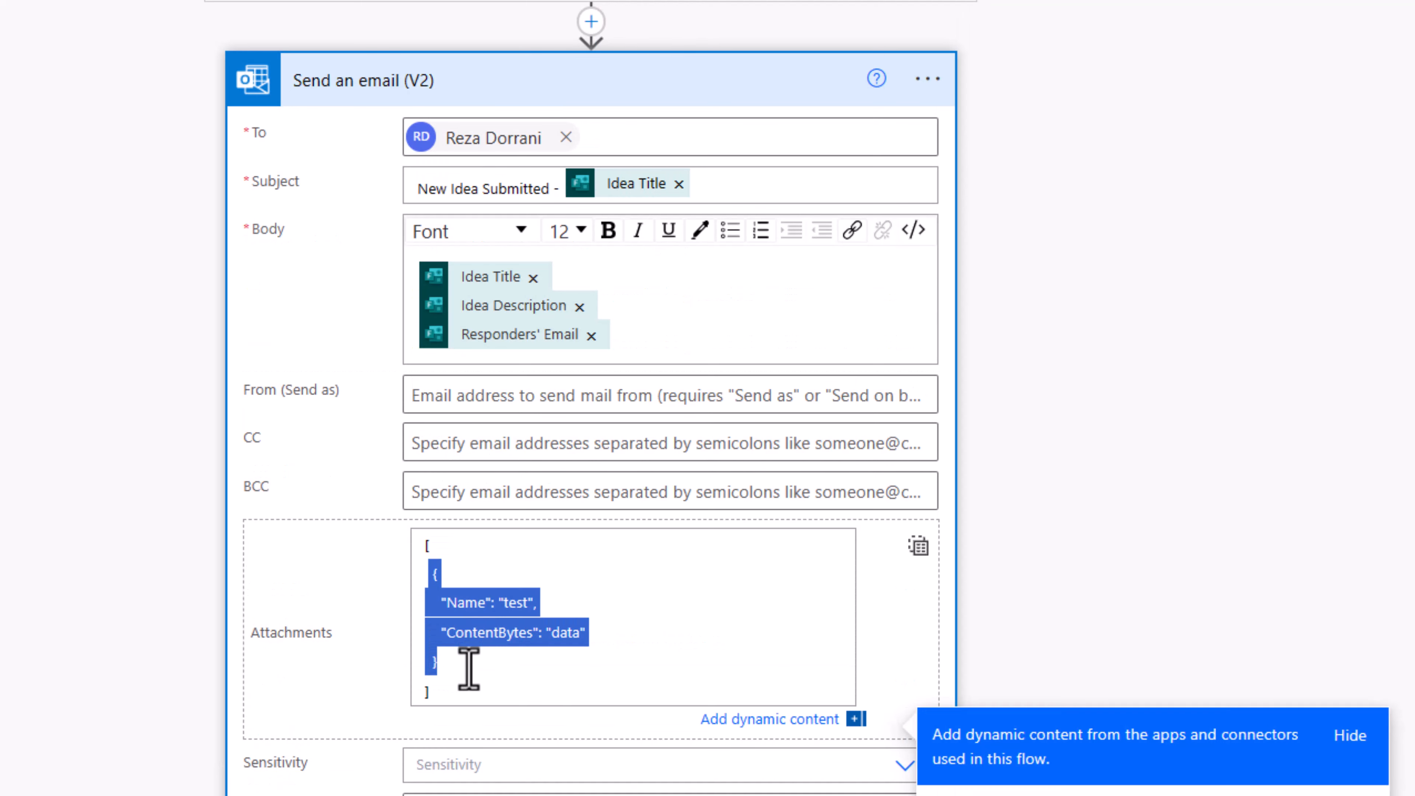
scroll(446, 586, "up", 11)
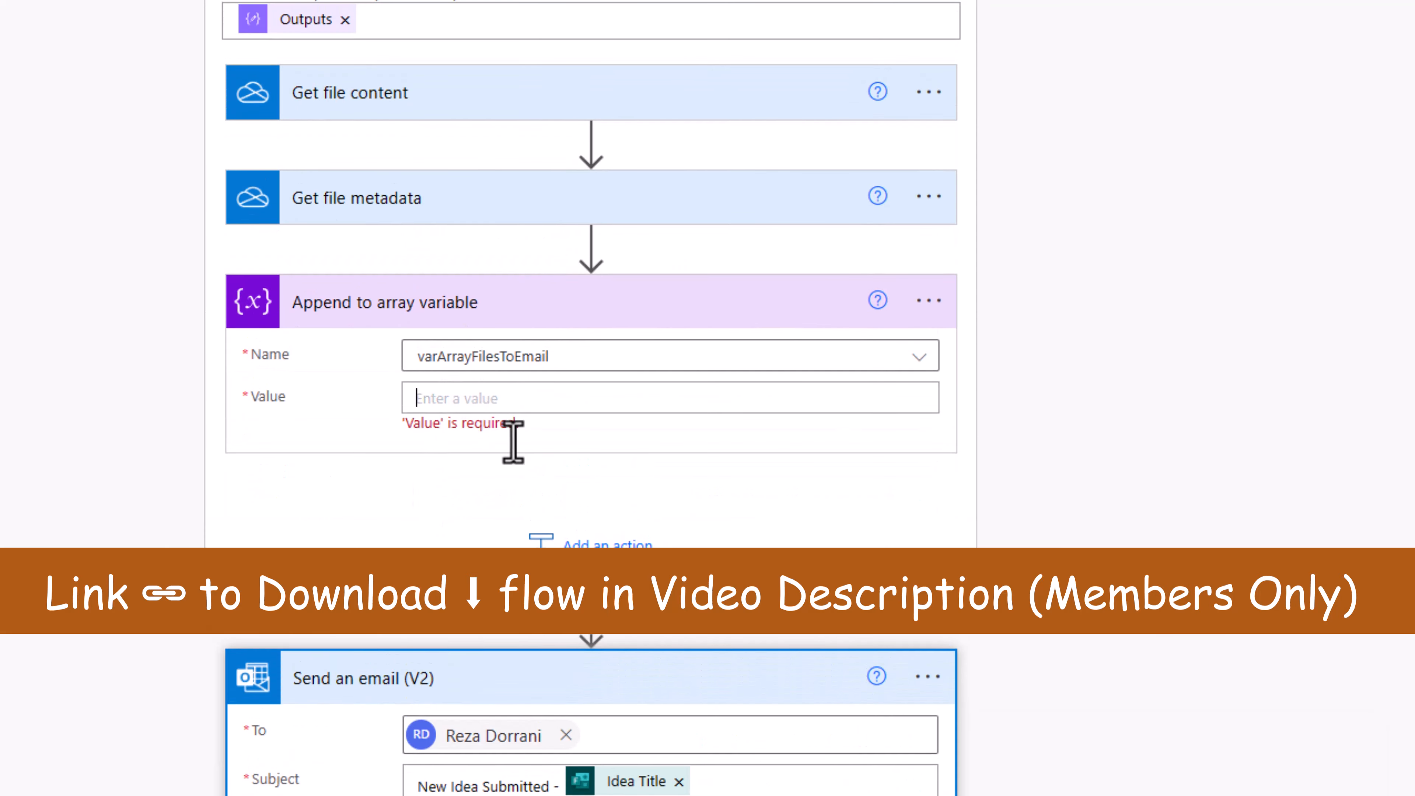
Step: Start the Value as a JSON object with "Name" set to the metadata Name token
left_click(511, 410)
type("{")
key("Return")
key("Return")
type("}")
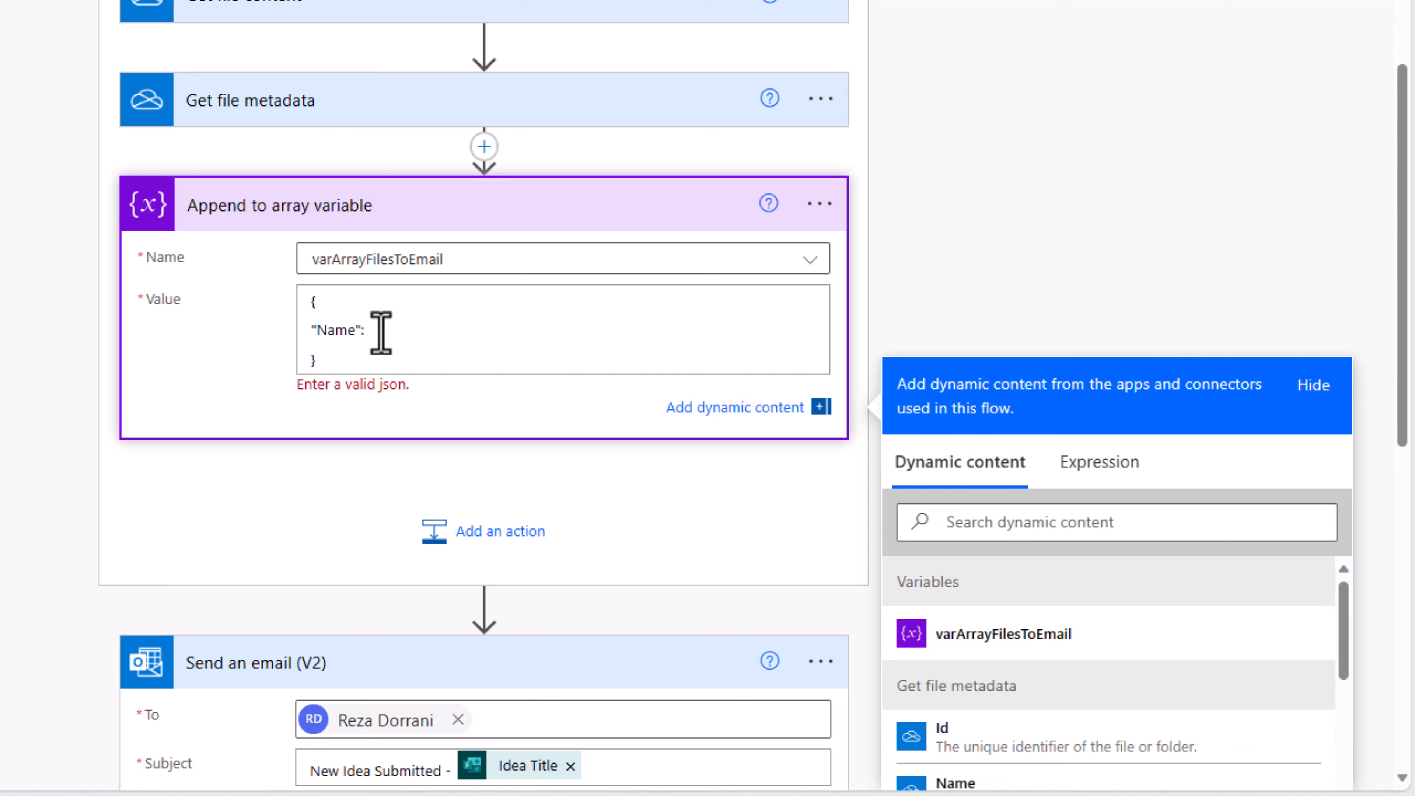
scroll(1002, 385, "down", 3)
left_click(1001, 368)
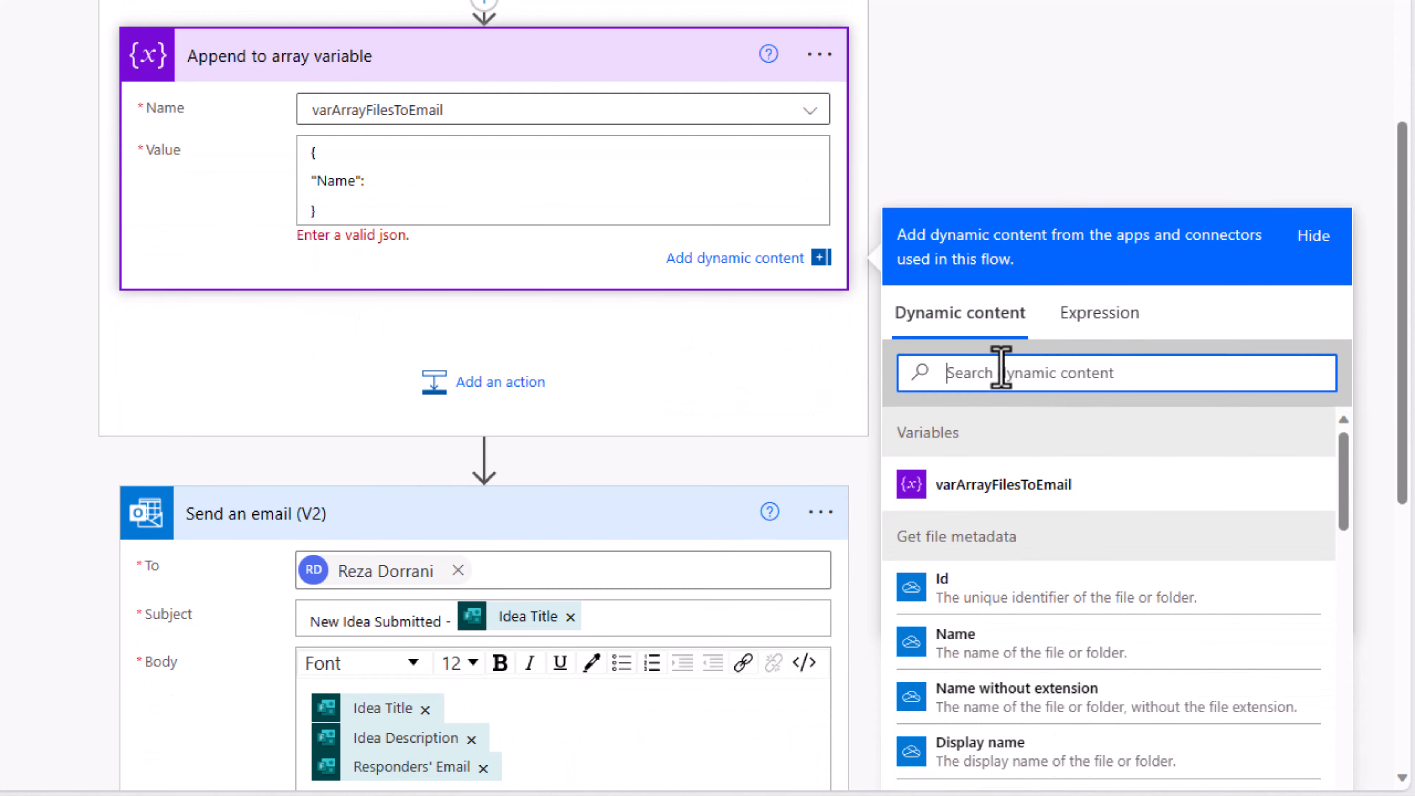
type("name")
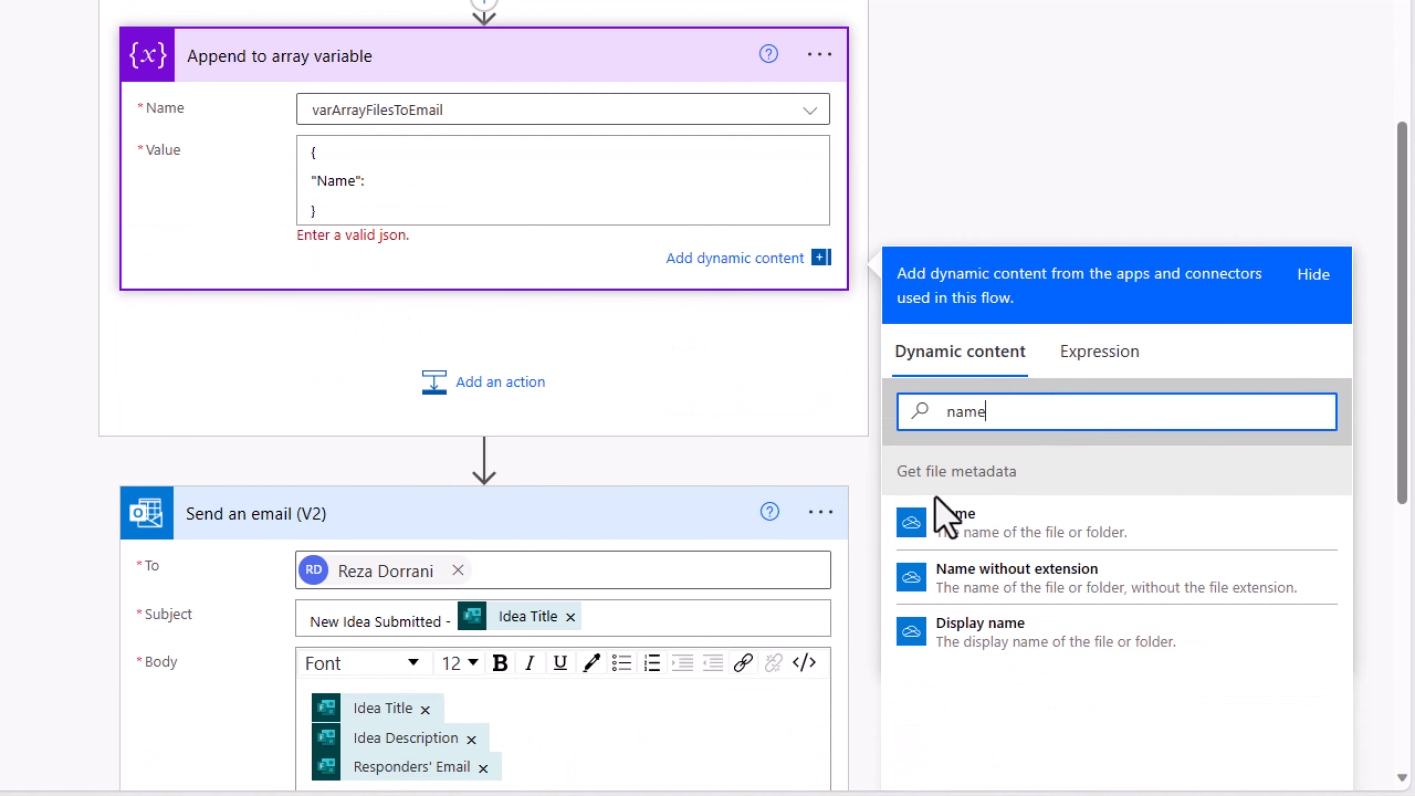
left_click(1002, 538)
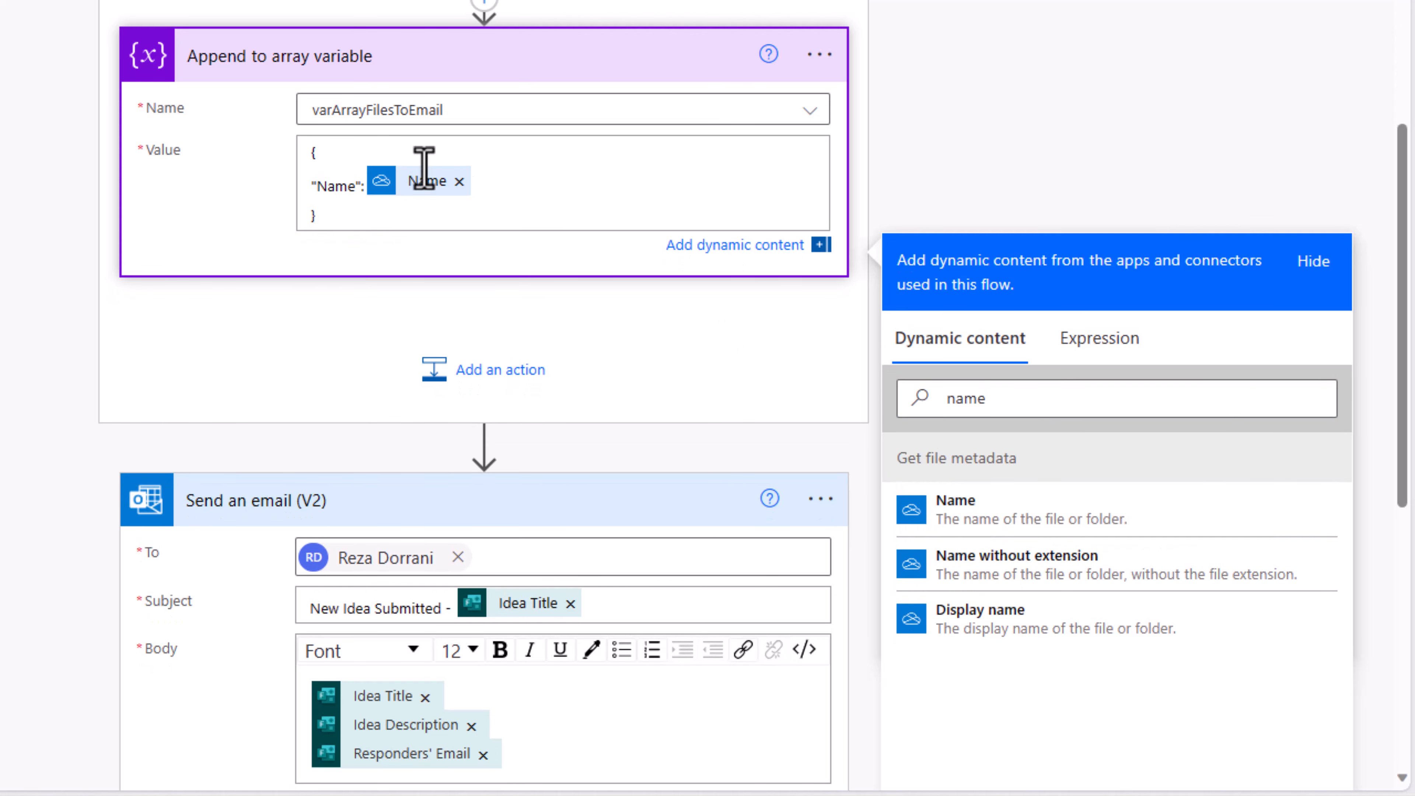
Step: Add a "ContentBytes" key set to the File content token
left_click(551, 200)
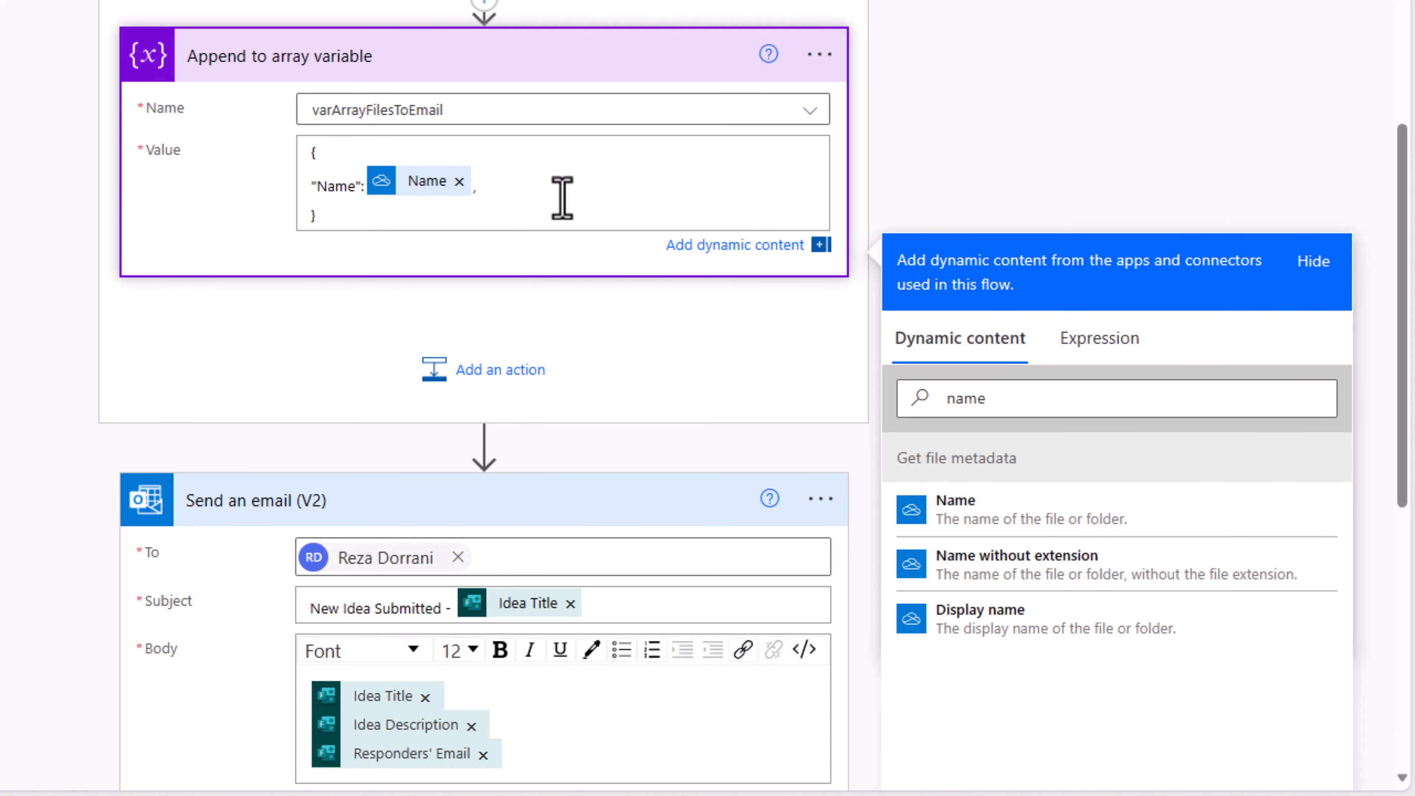
key("Return")
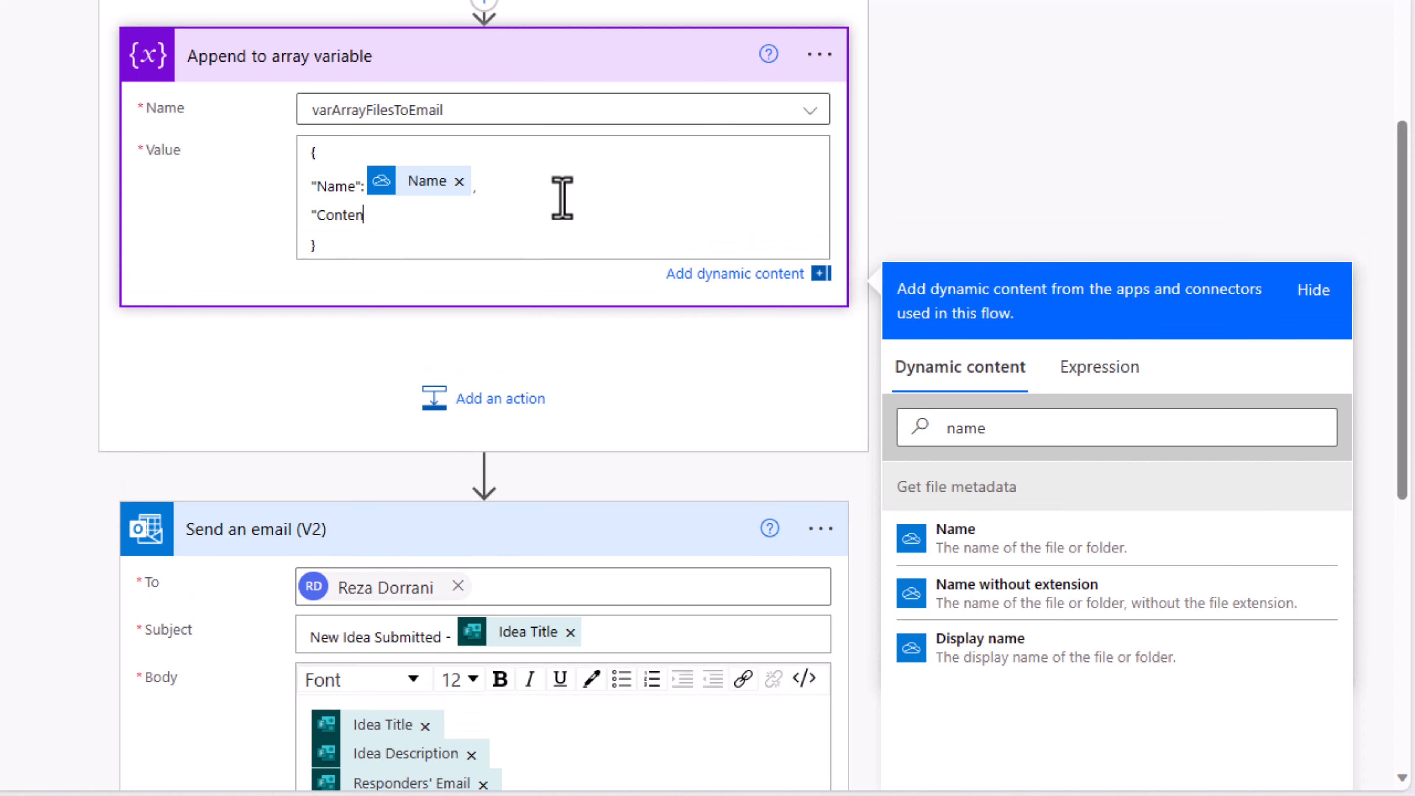
type("\"ContentBytes\"")
scroll(562, 278, "up", 3)
type(":")
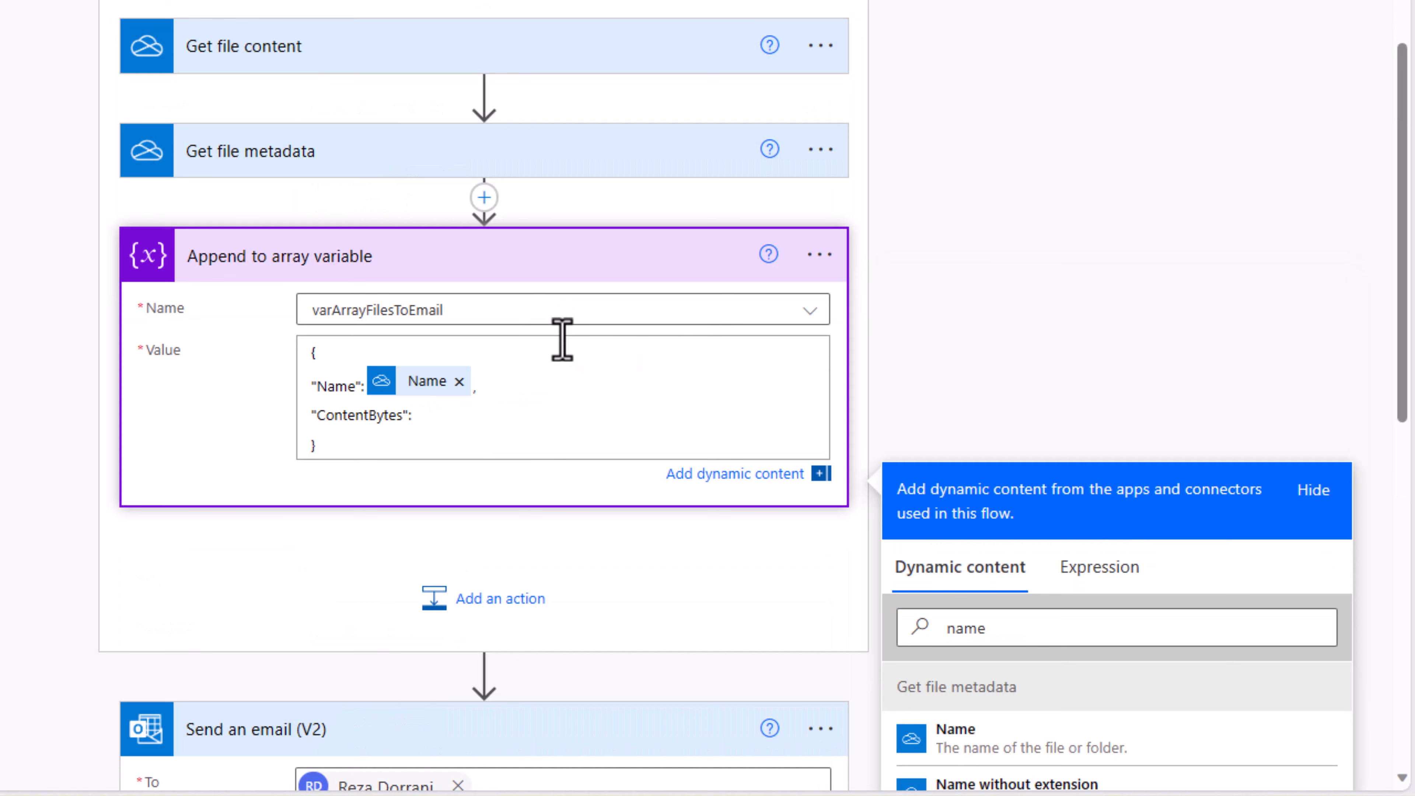
scroll(991, 335, "down", 5)
double_click(967, 329)
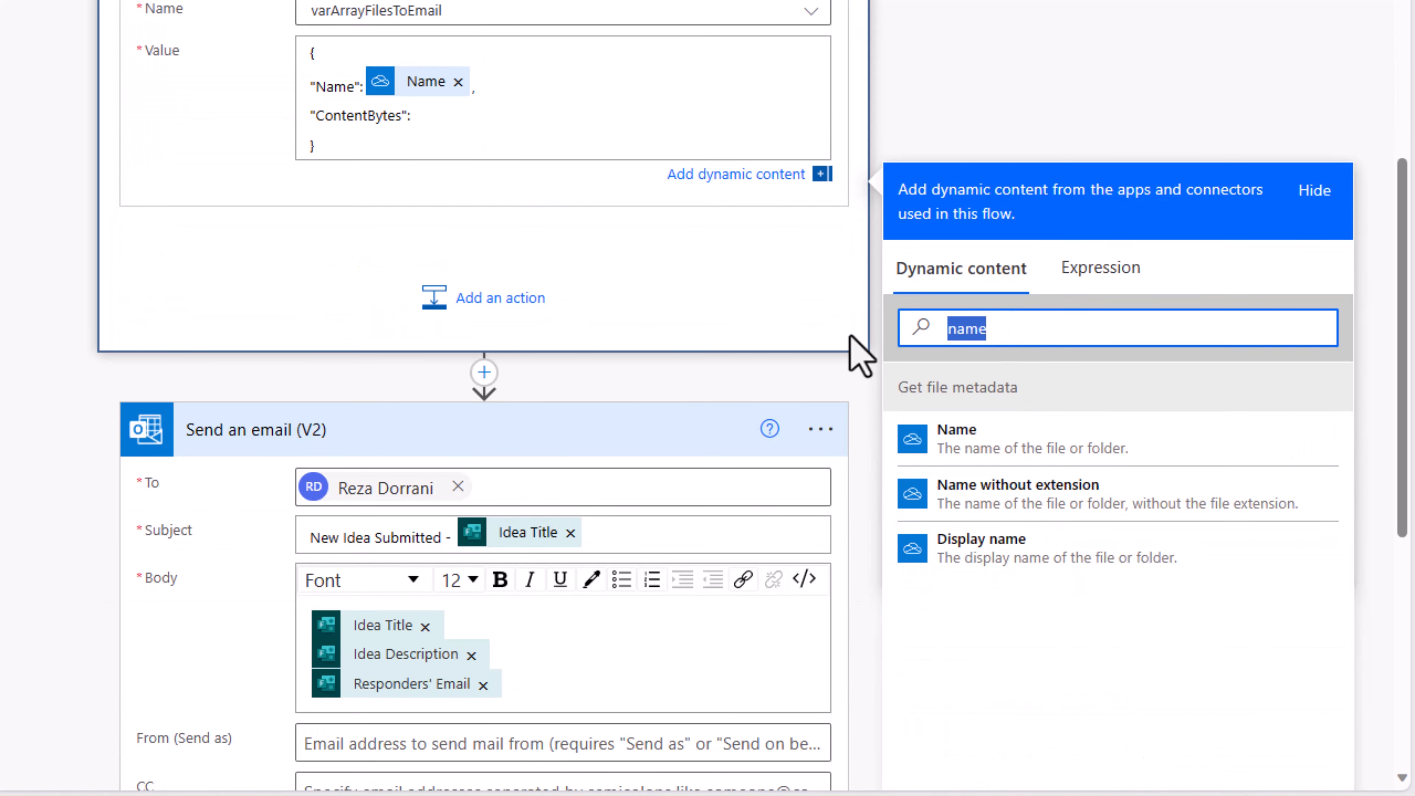
type("content")
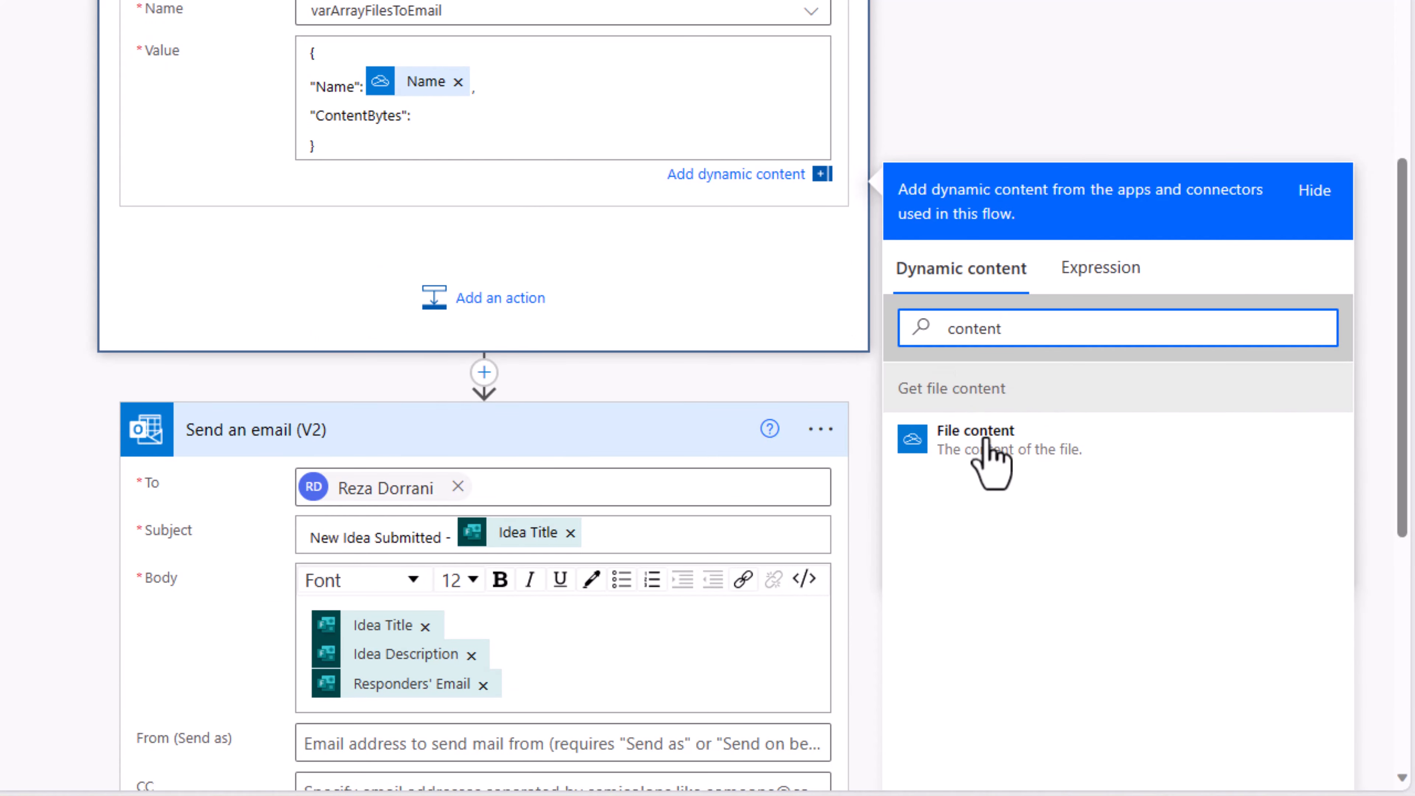
scroll(989, 451, "up", 5)
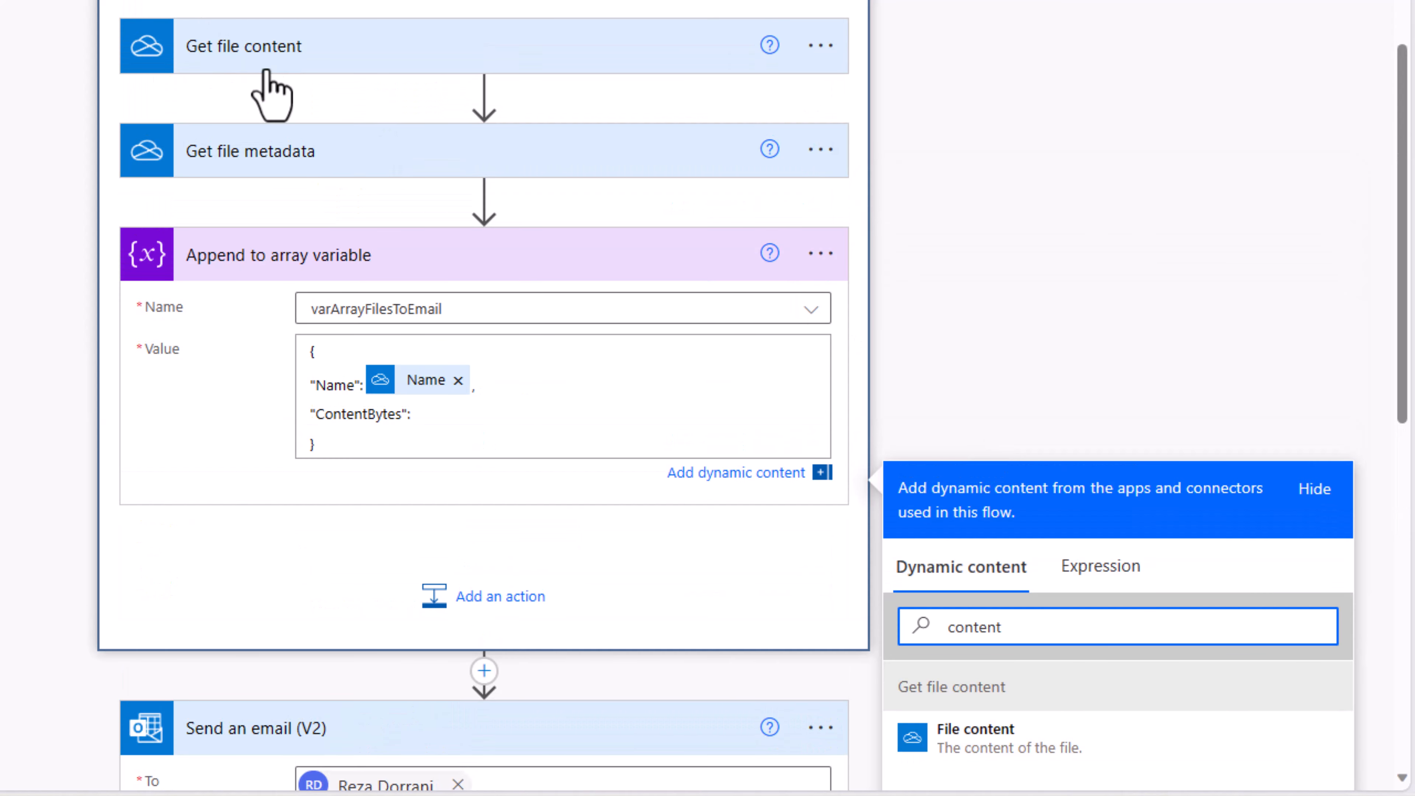
scroll(989, 404, "down", 3)
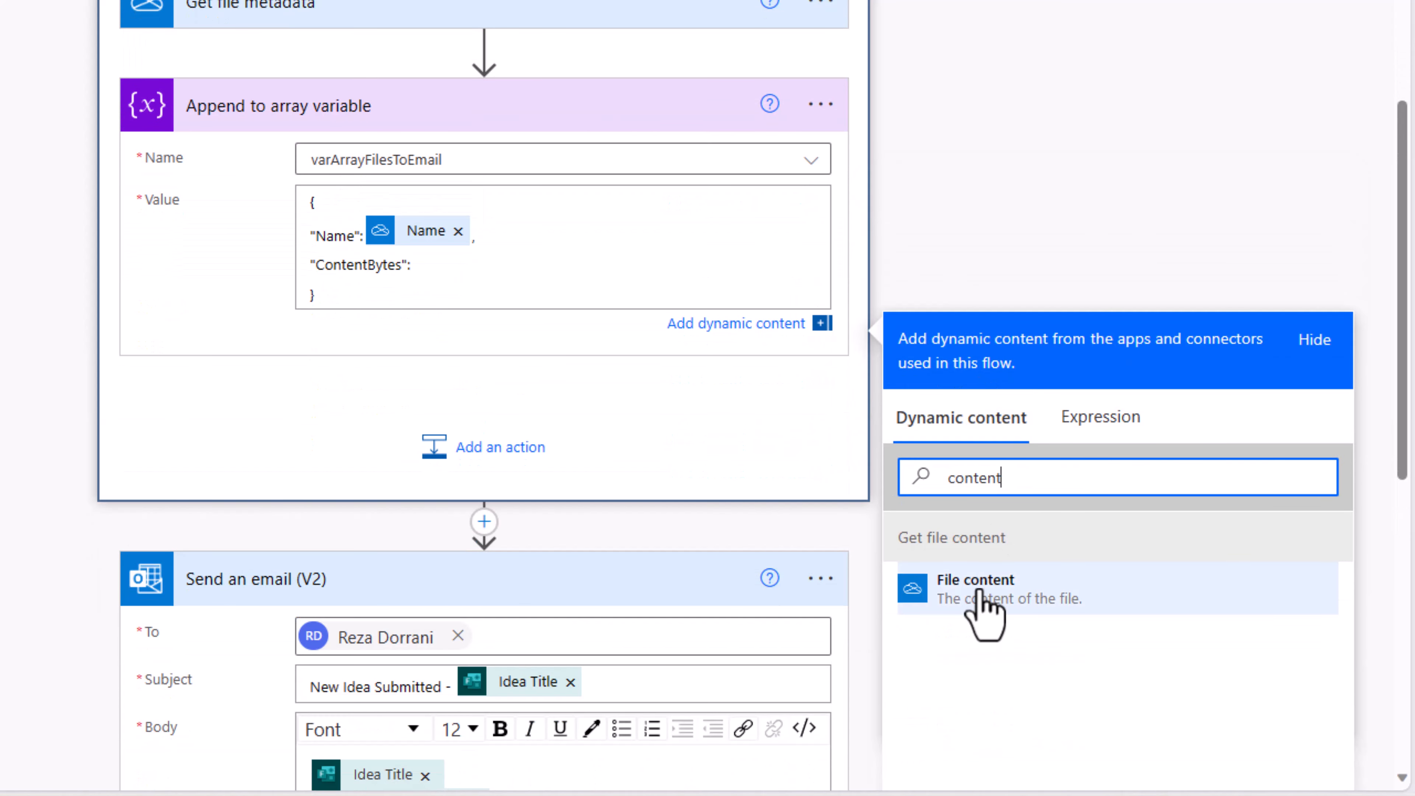
left_click(985, 591)
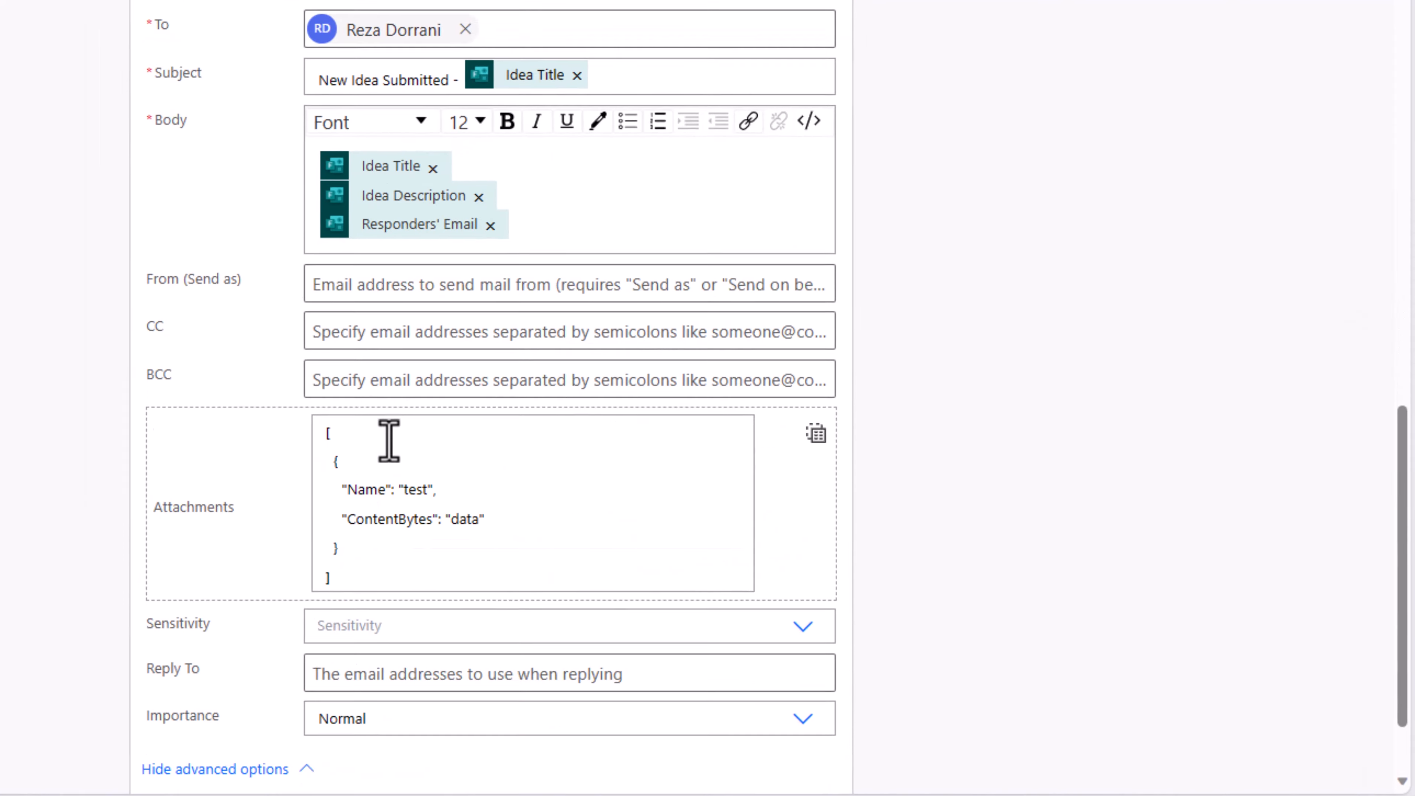
Step: Replace the sample attachments JSON with varArrayFilesToEmail and save the flow
left_click(493, 455)
key("ctrl+a")
key("BackSpace")
left_click(496, 428)
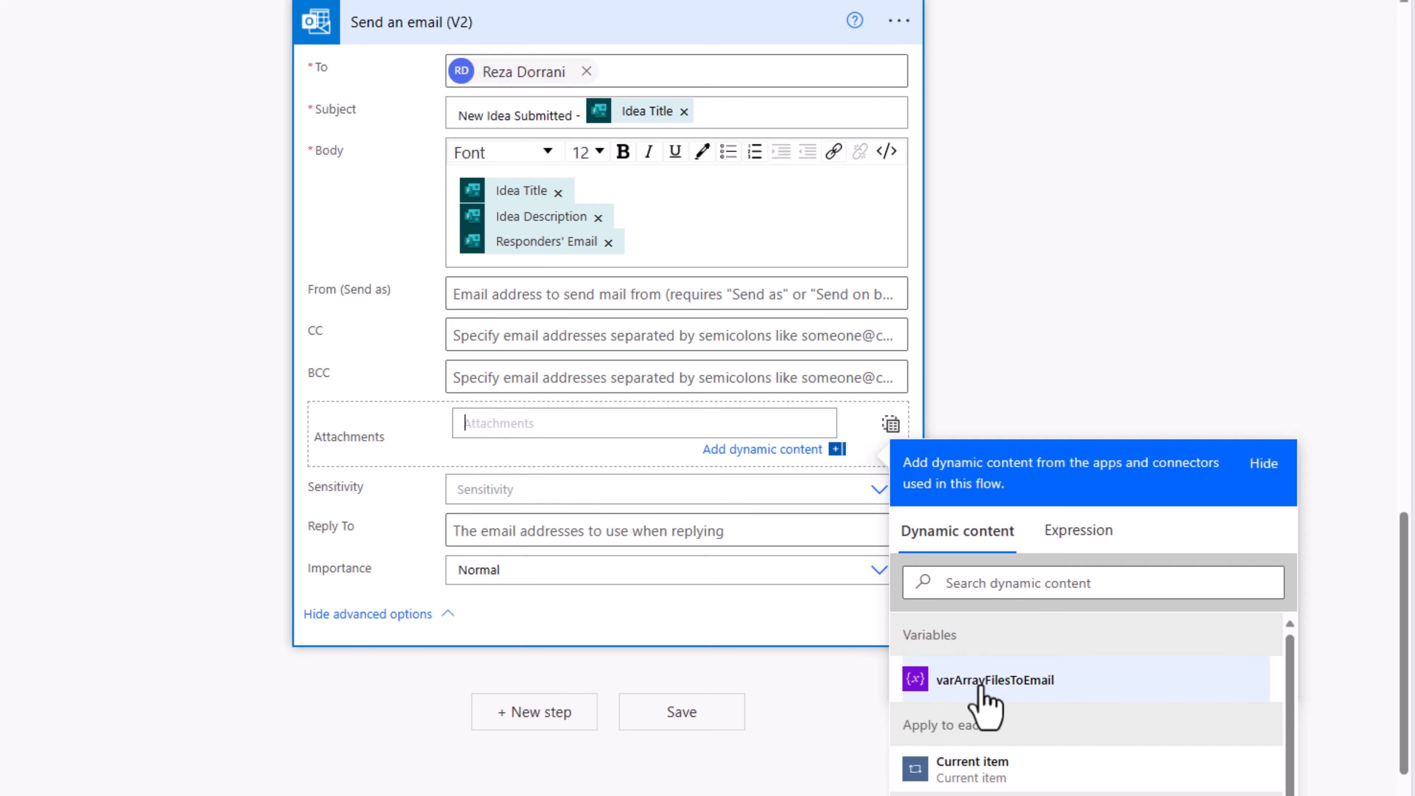
left_click(982, 694)
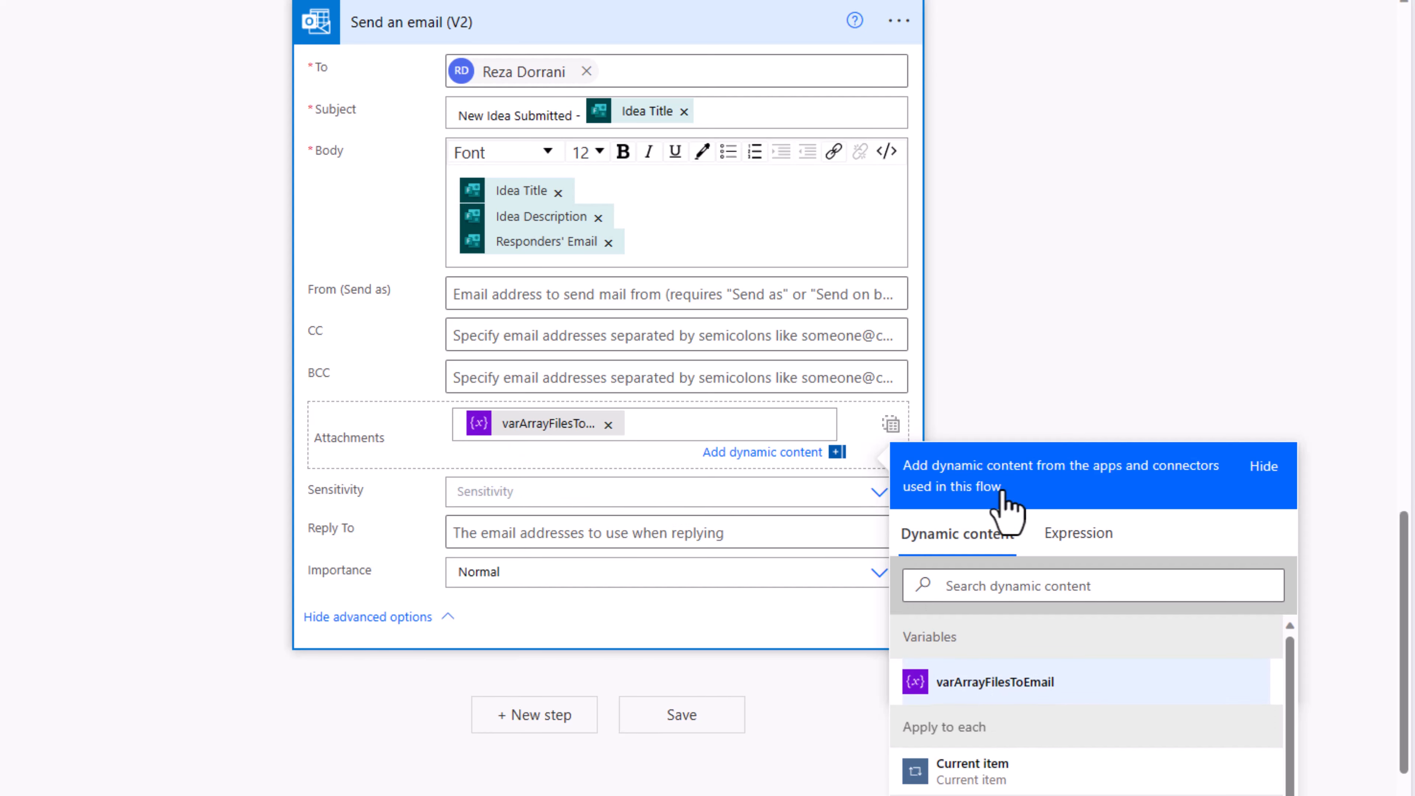
left_click(1040, 222)
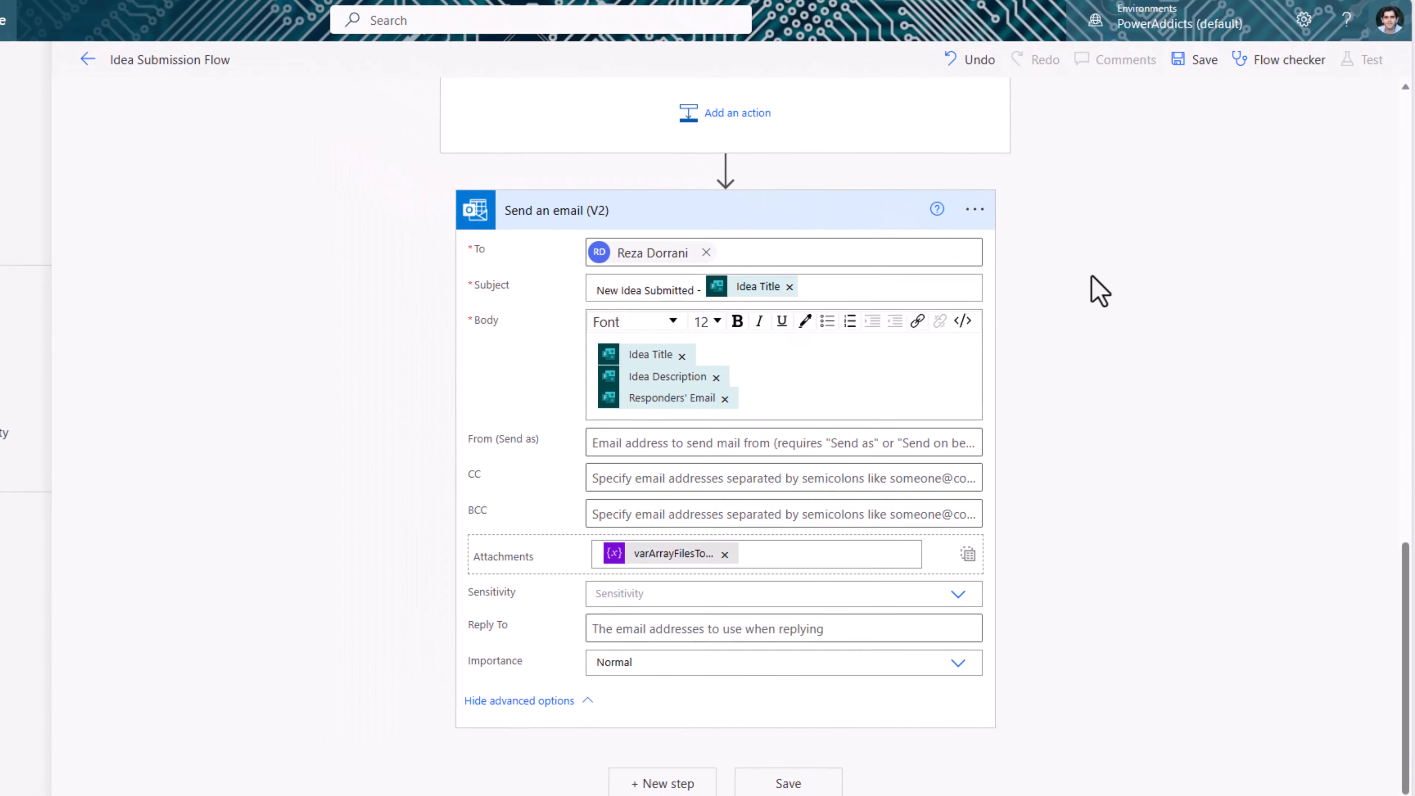
scroll(1076, 267, "up", 10)
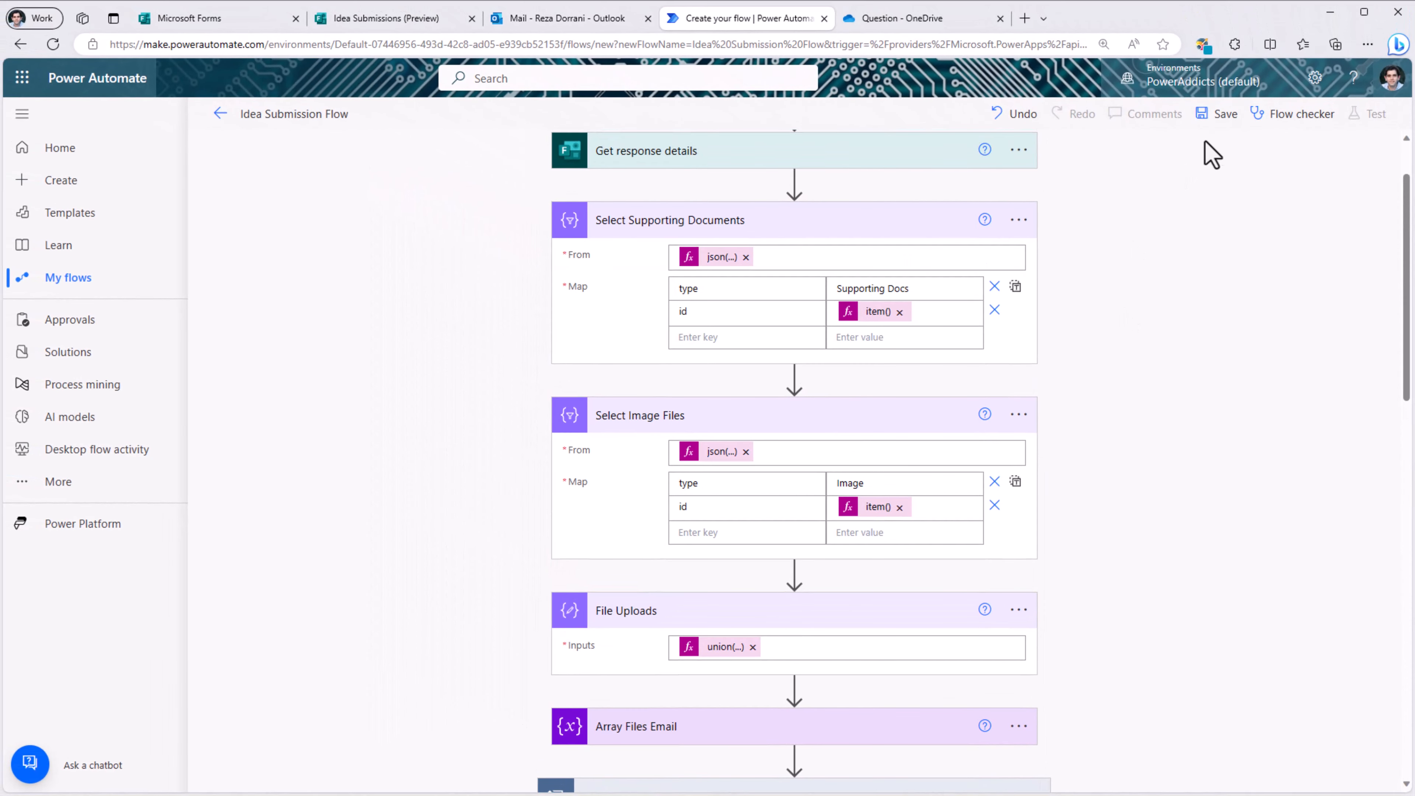
left_click(1221, 116)
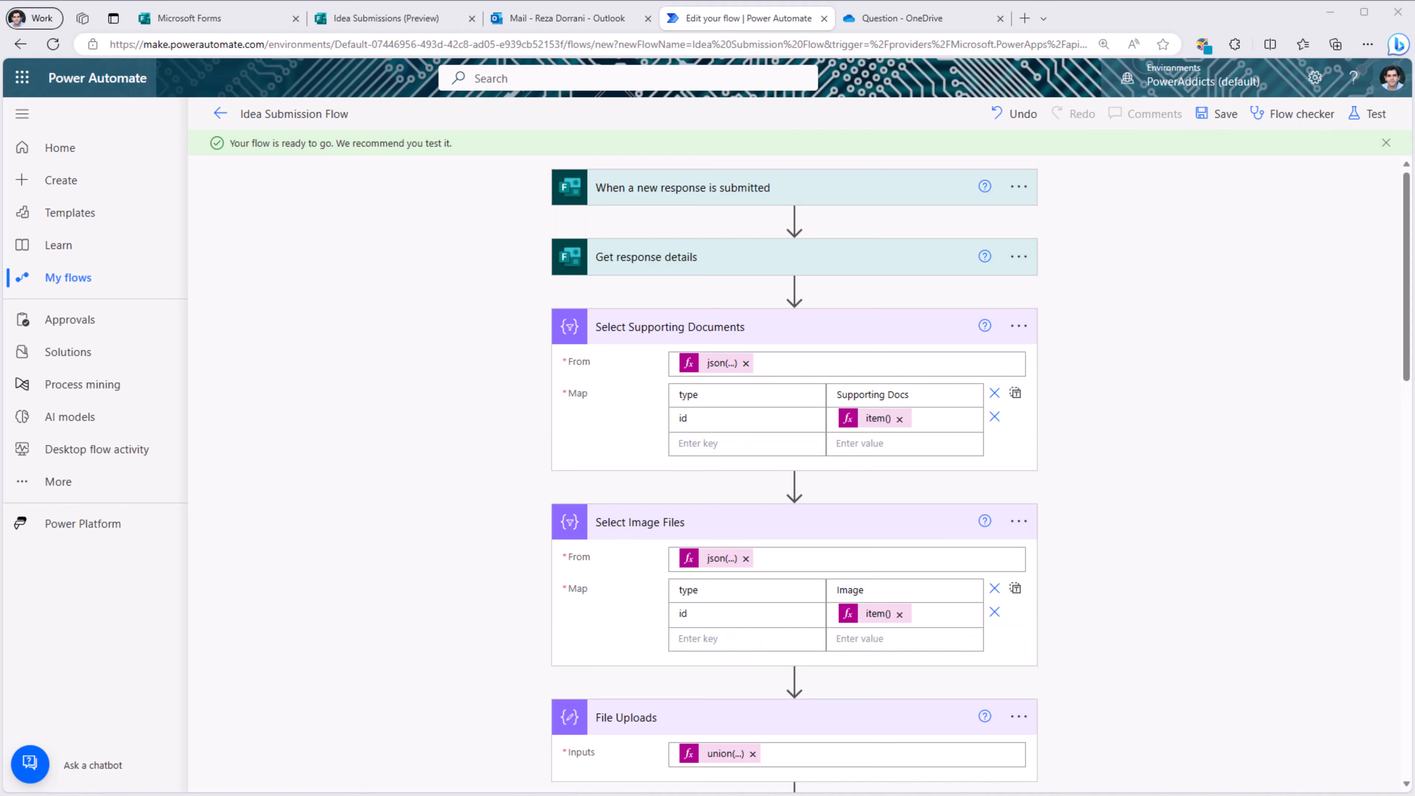
Step: In the Idea Submissions form, enter the idea title and attach Readme.docx as the supporting document
left_click(374, 22)
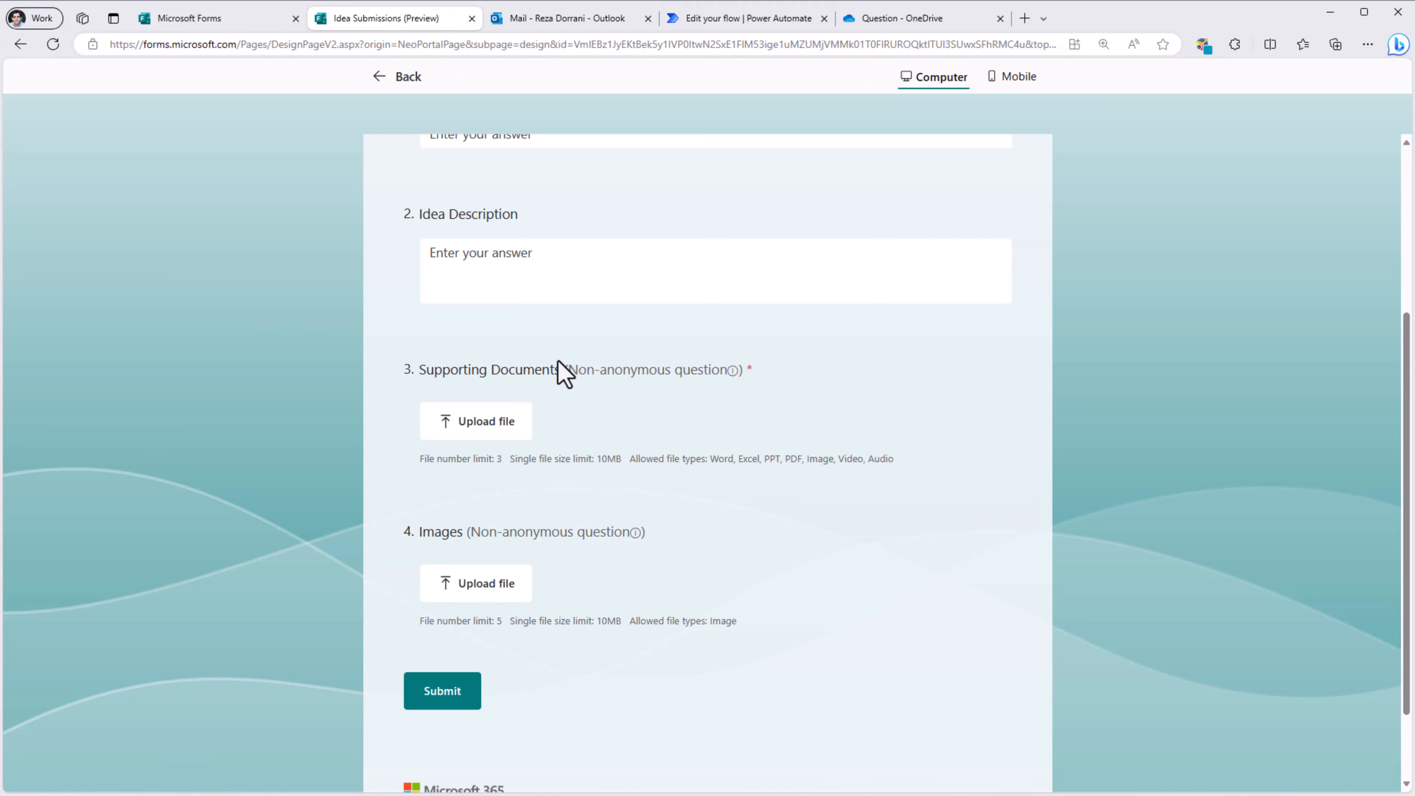
scroll(529, 318, "up", 5)
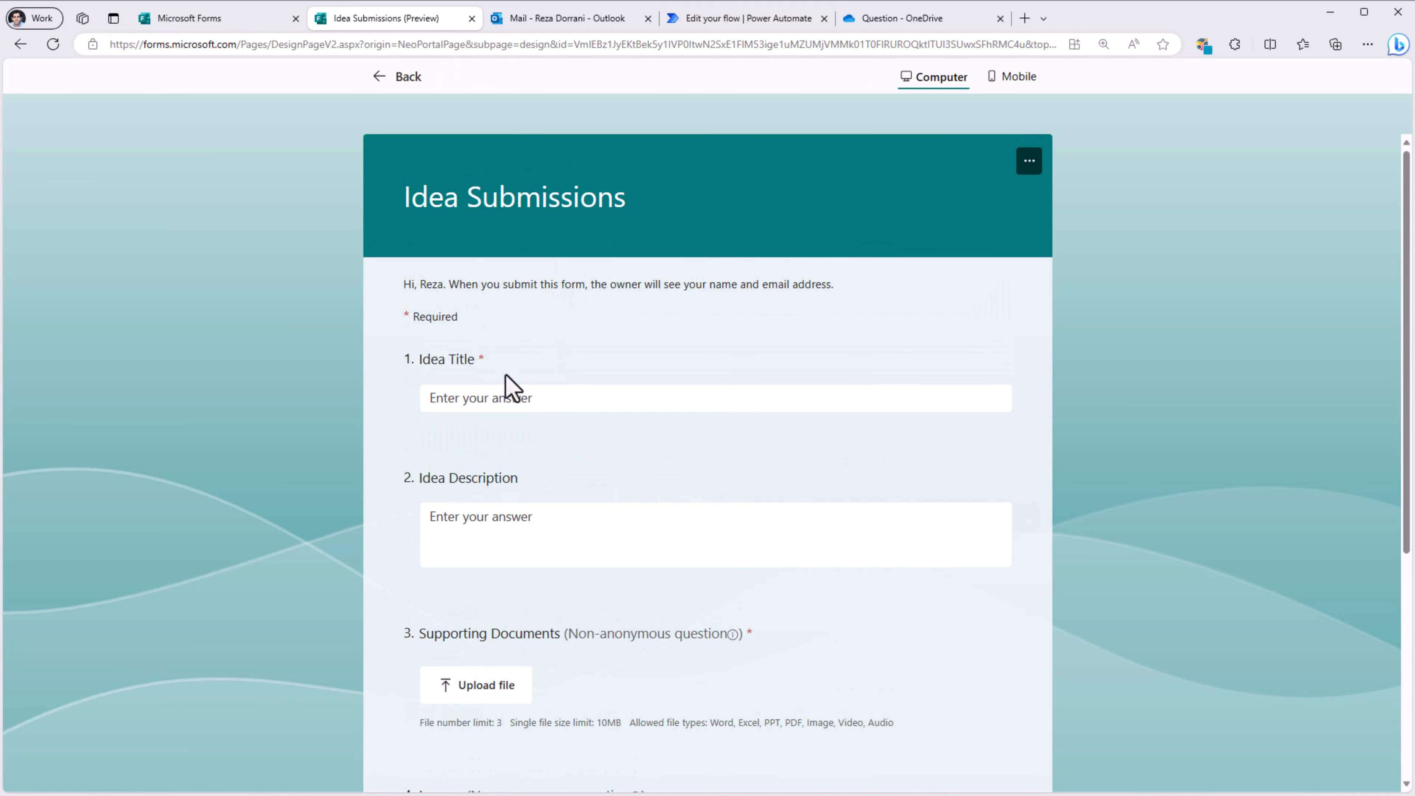
left_click(496, 397)
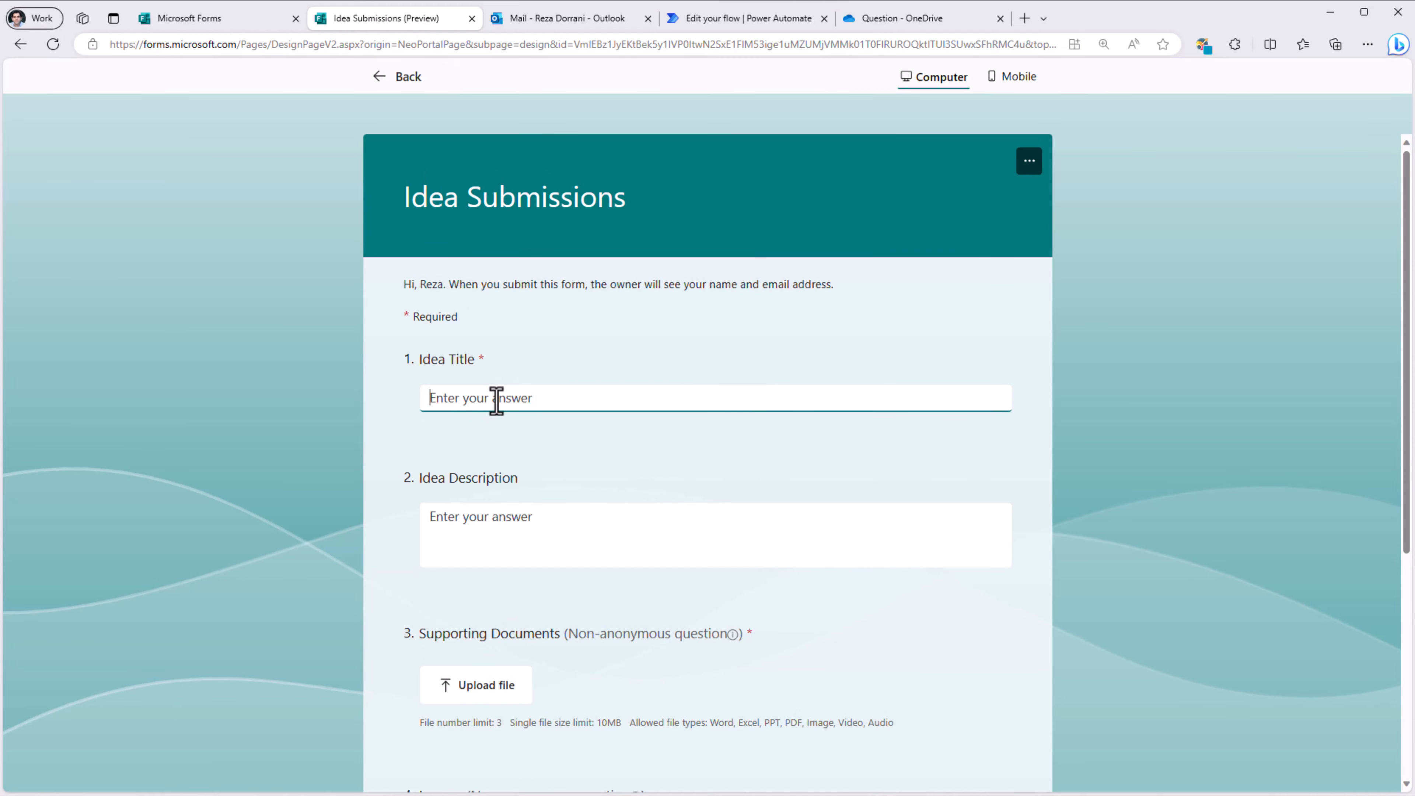
type("les")
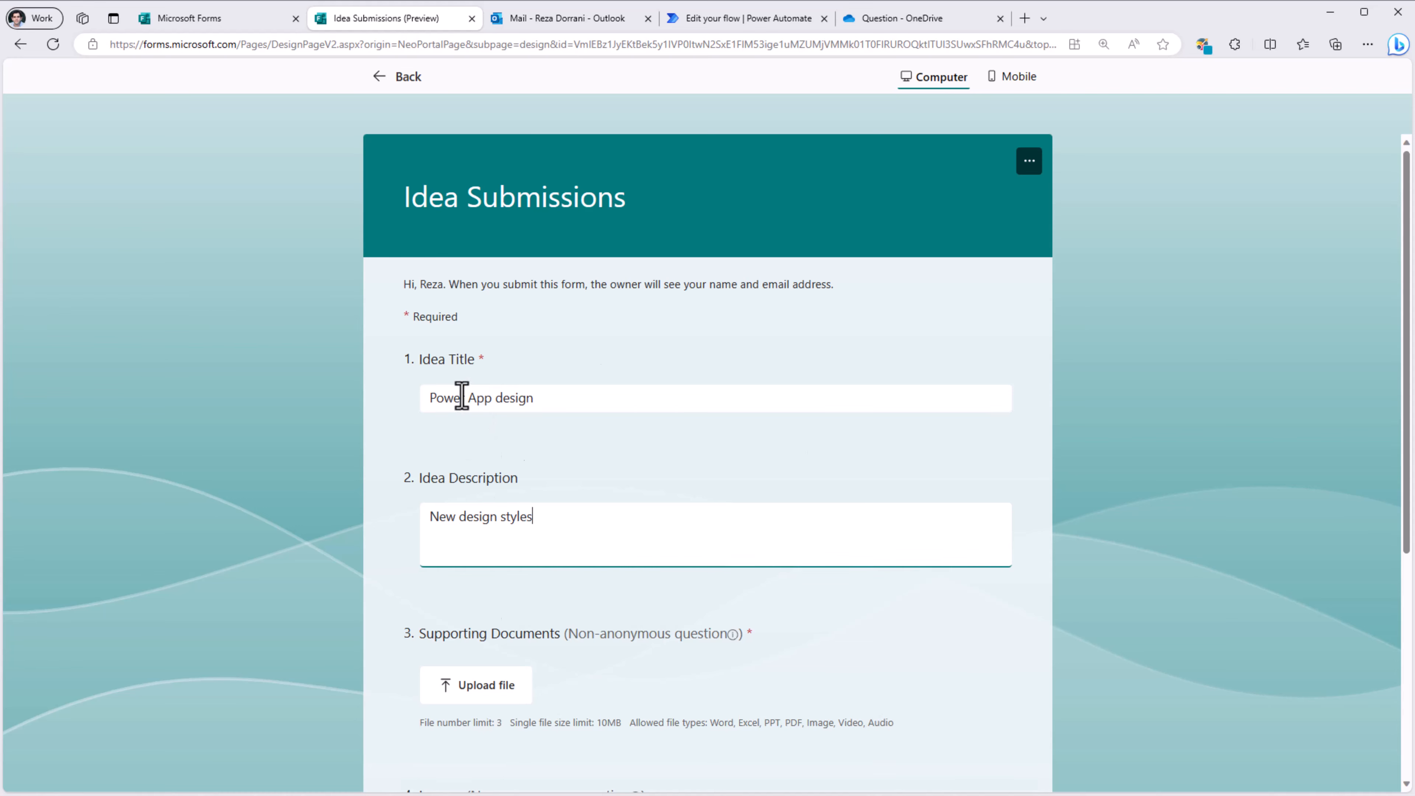
scroll(451, 418, "down", 5)
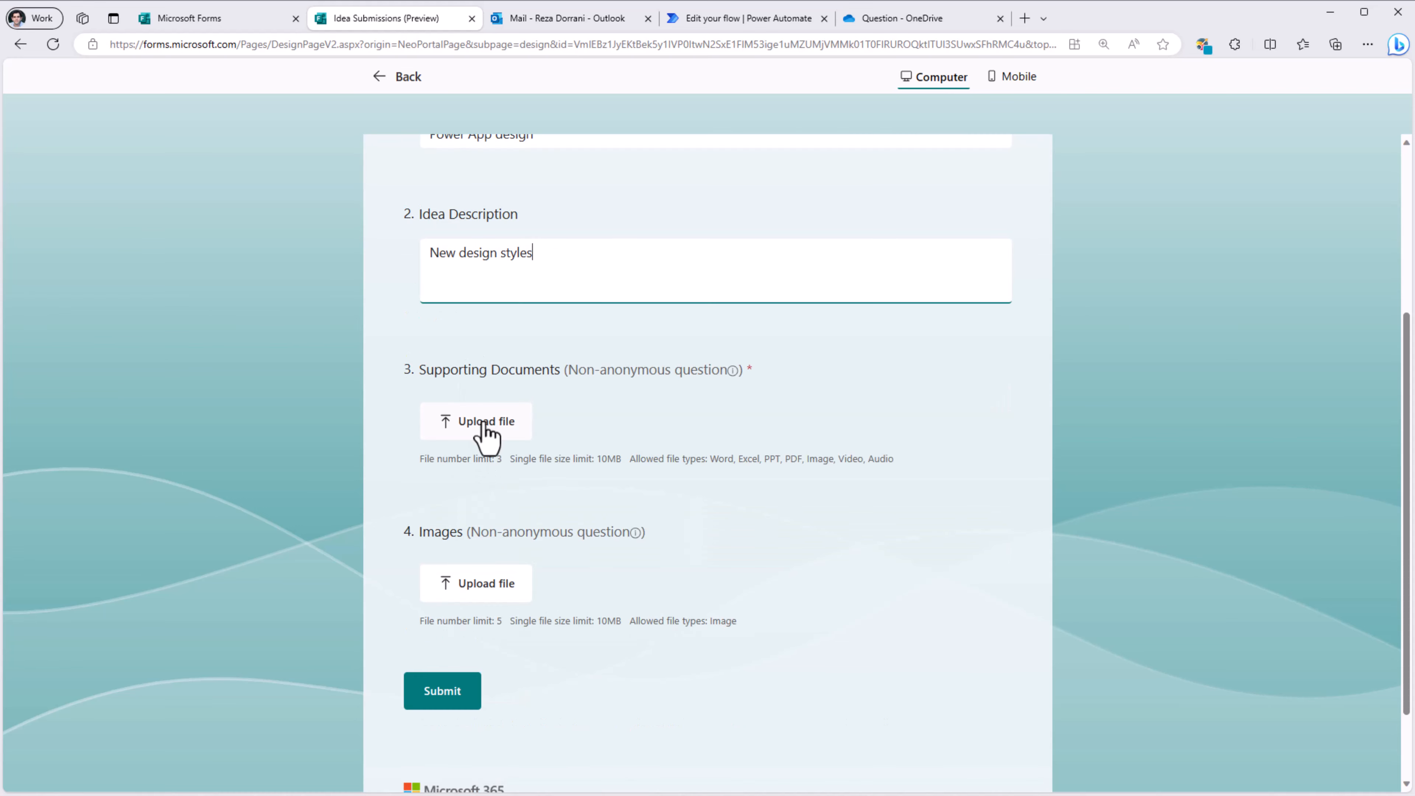
left_click(445, 435)
scroll(484, 426, "down", 2)
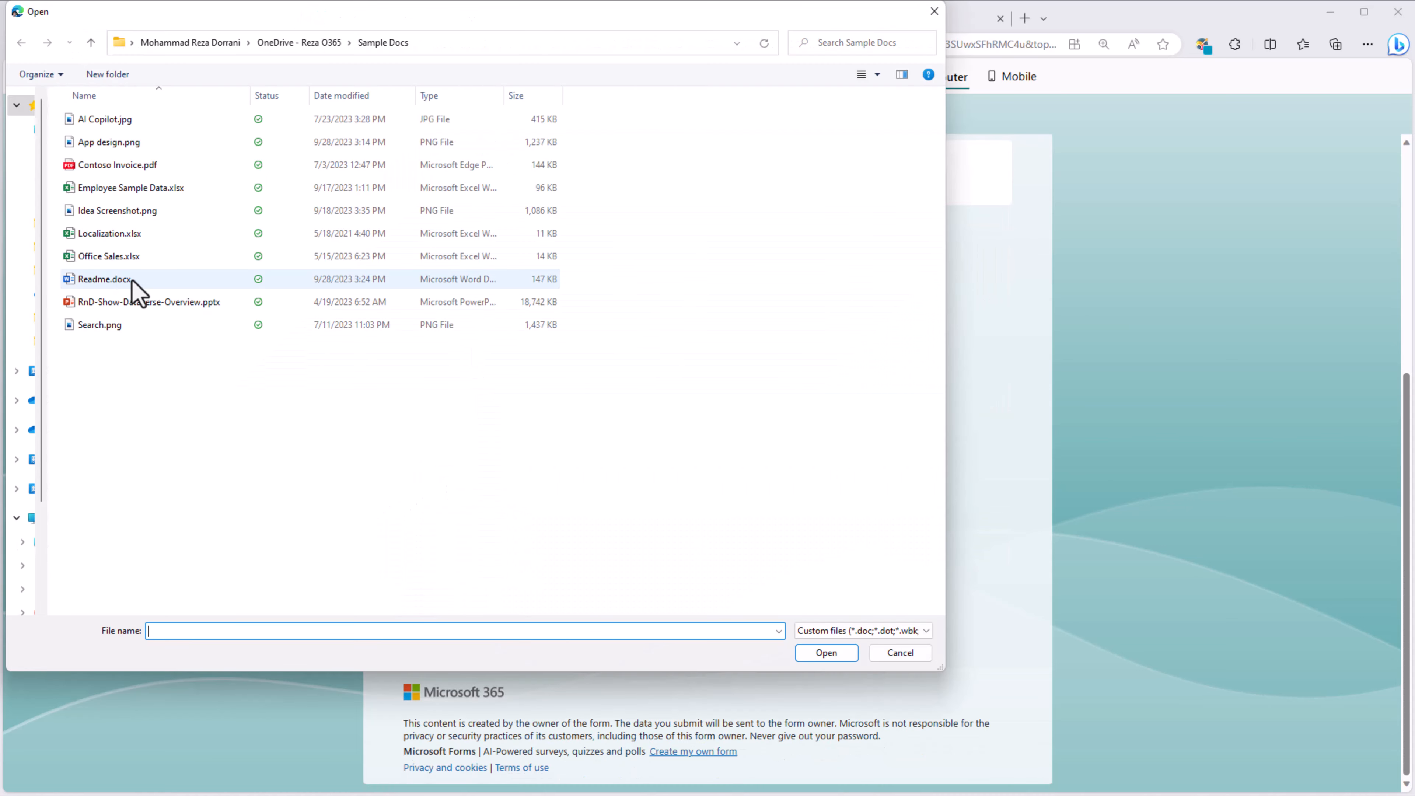
double_click(151, 290)
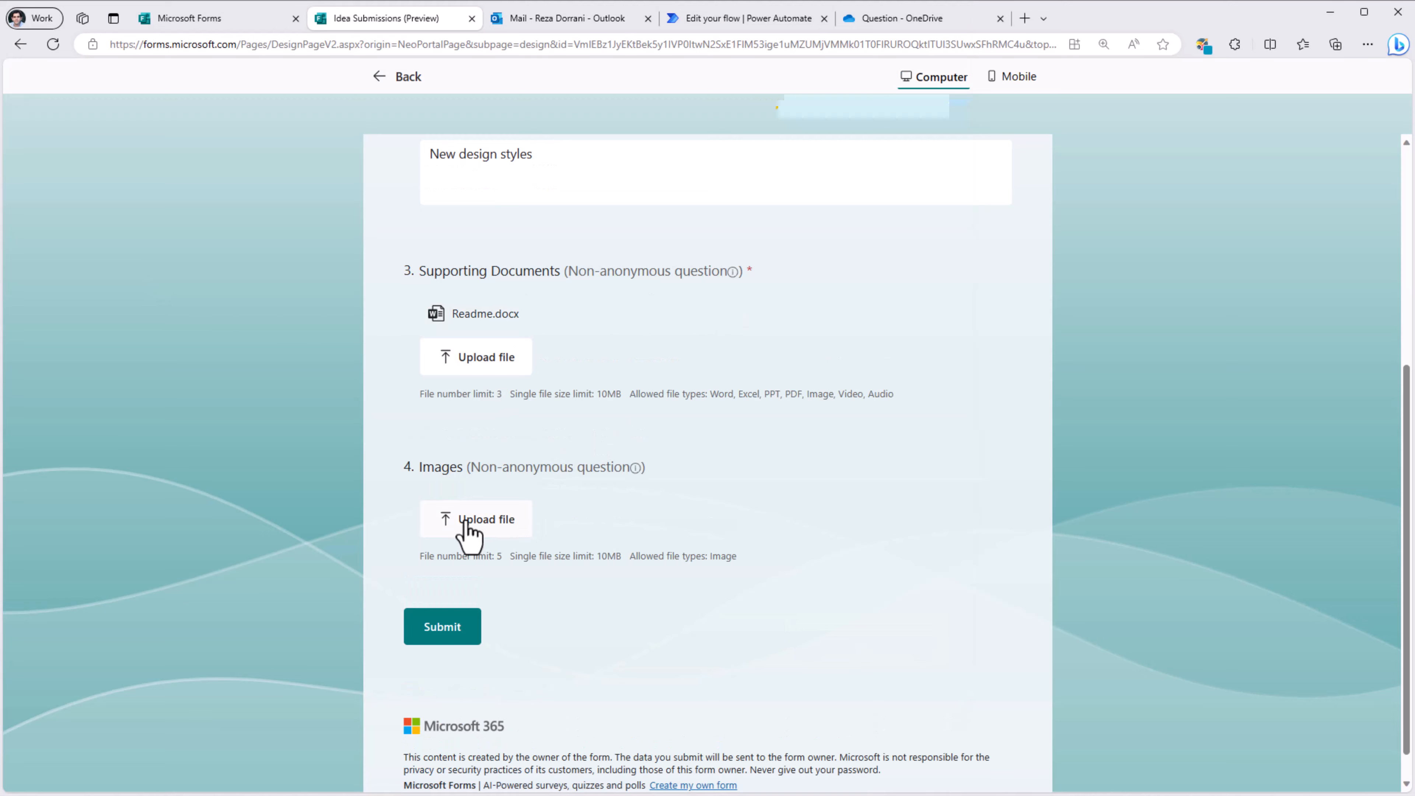
Step: Upload App design.png and AI Copilot.jpg as images and submit the response
left_click(468, 532)
left_click(168, 189)
left_click(114, 156, "ctrl")
key("Return")
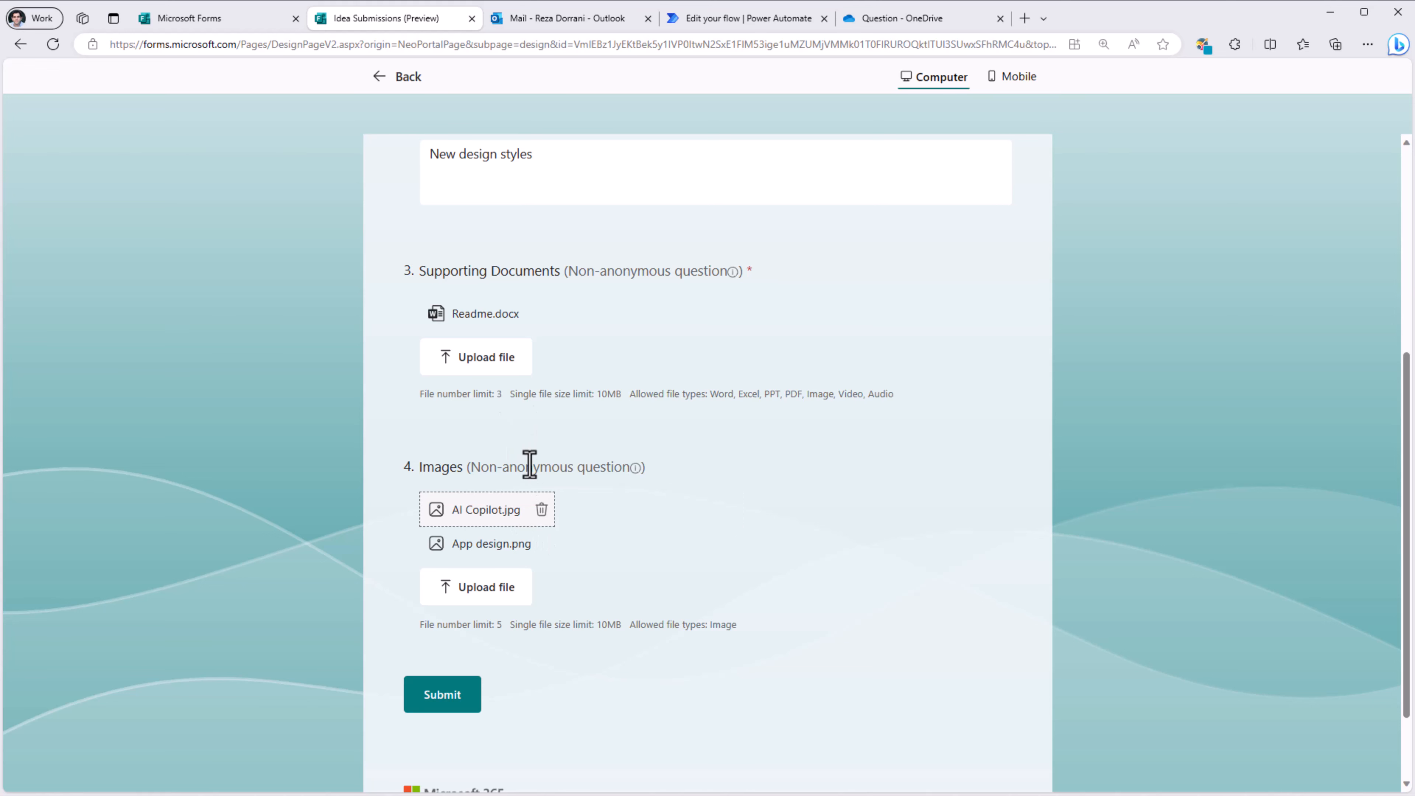
left_click(438, 703)
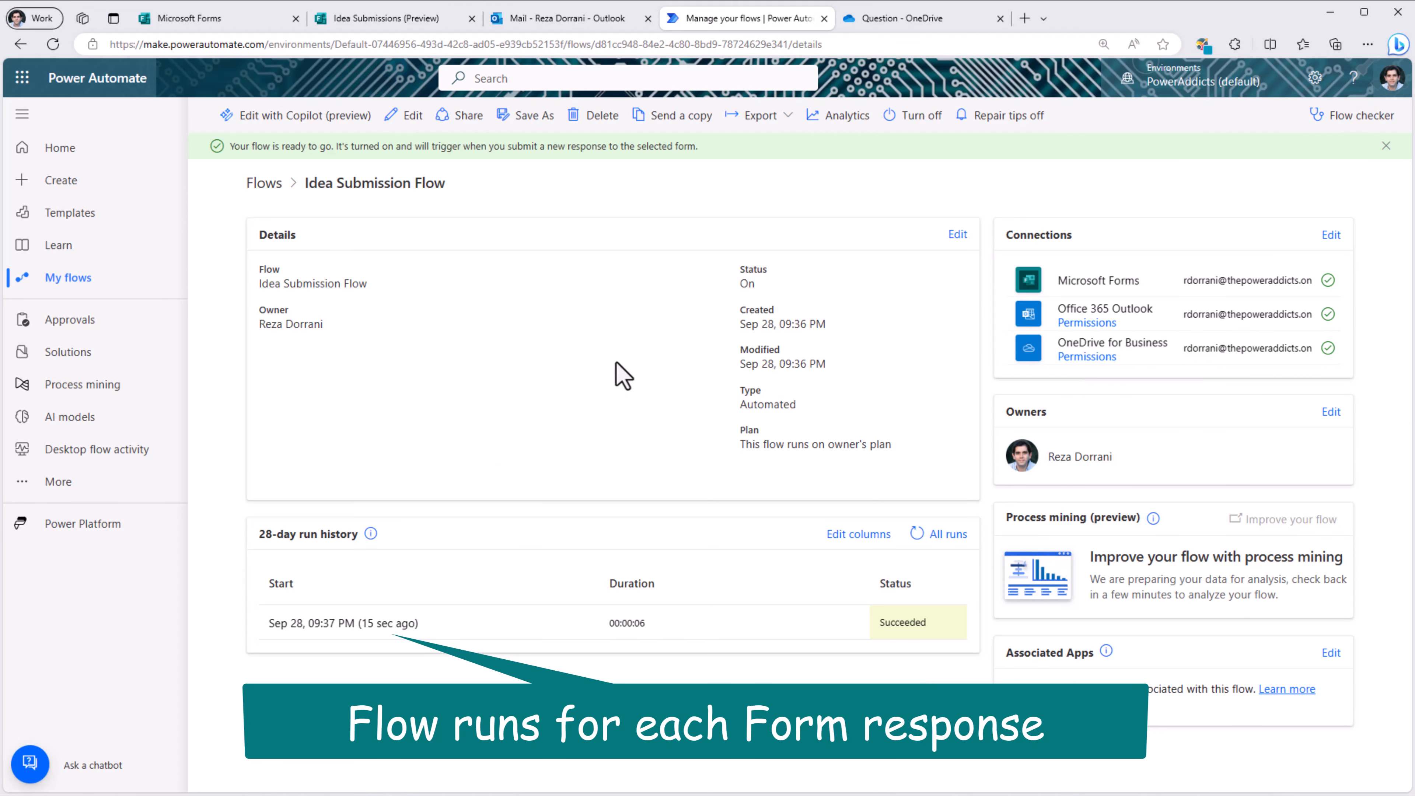
Step: Review the latest succeeded run's steps, then open the New Idea Submitted email in Outlook
left_click(365, 633)
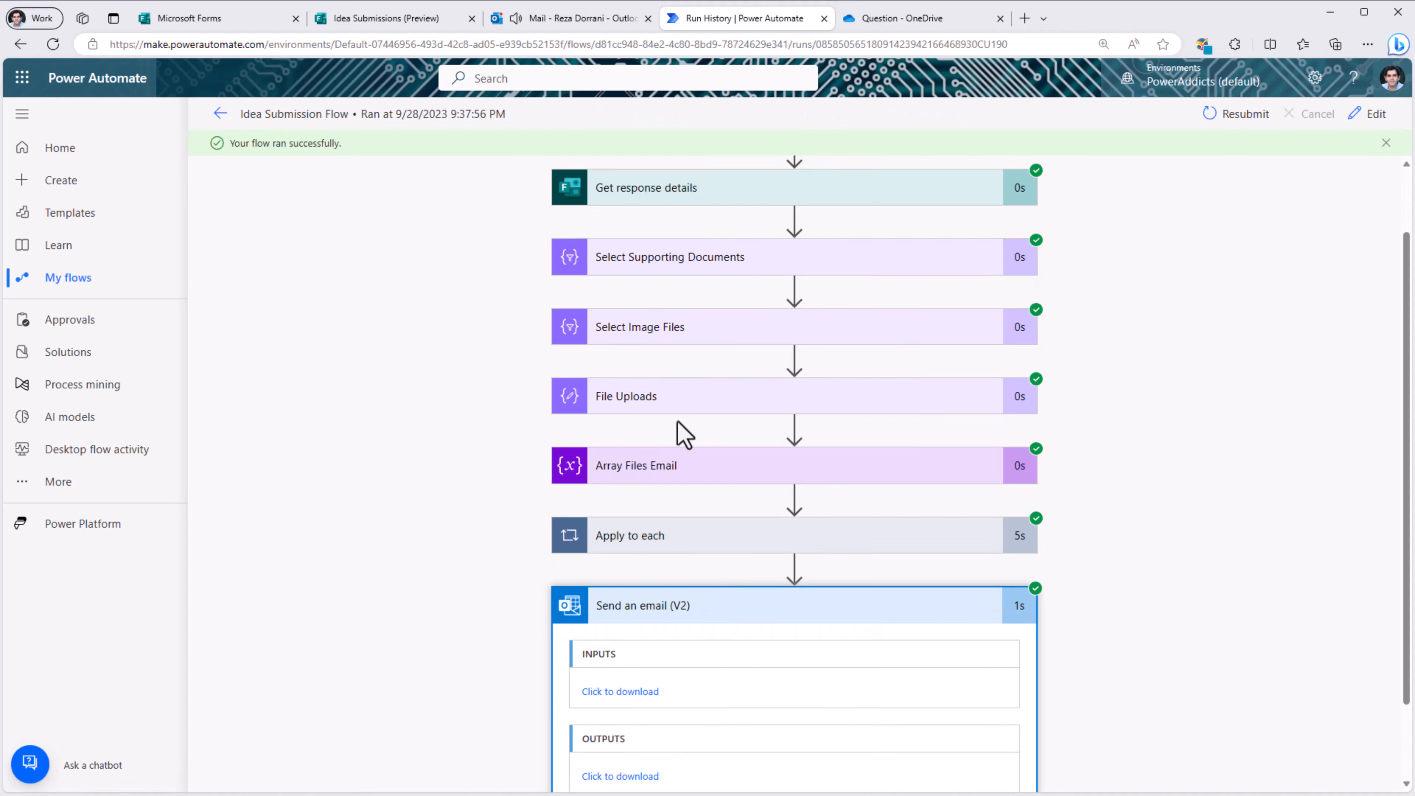
scroll(663, 451, "down", 1)
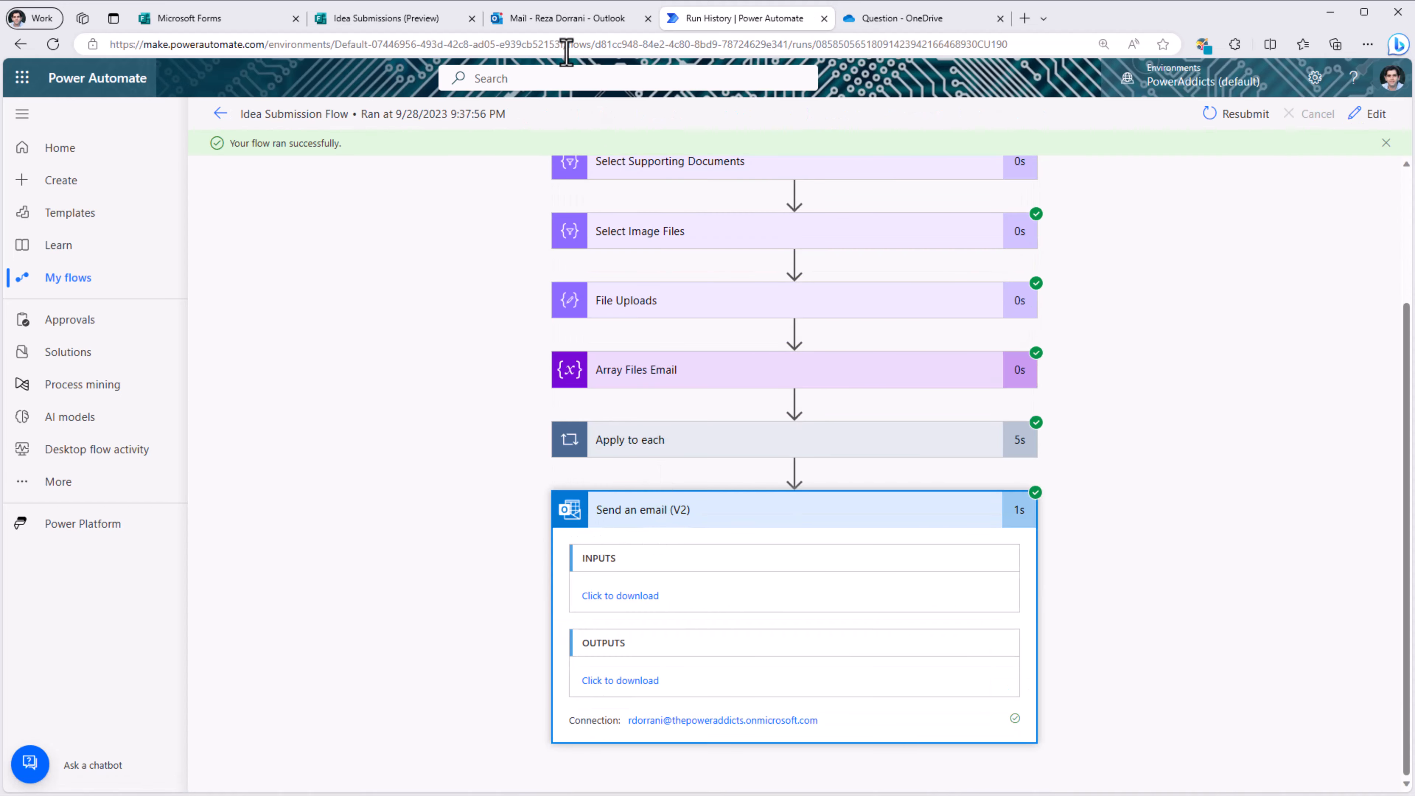
left_click(557, 18)
left_click(379, 249)
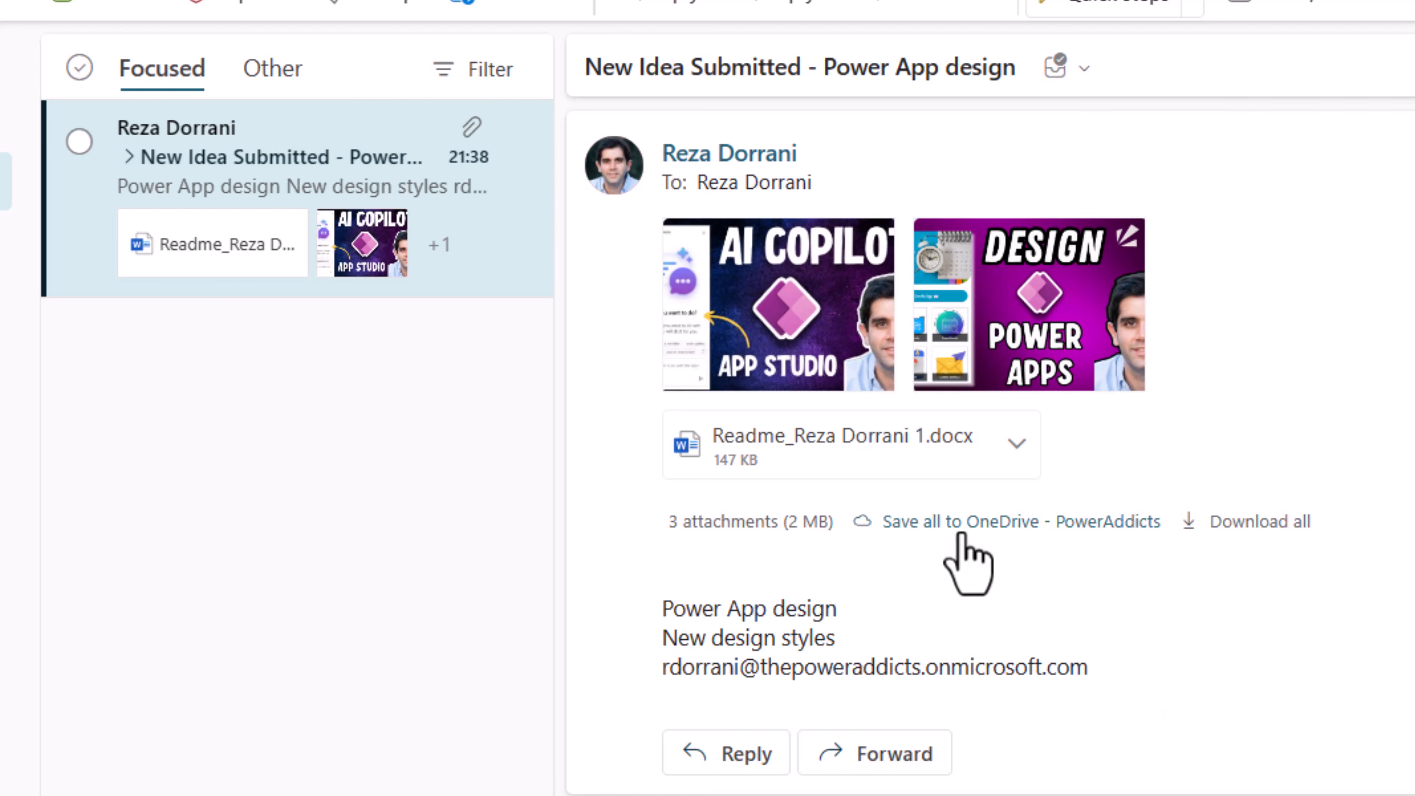
Step: Preview the AI Copilot and App design image attachments, then open the Readme docx attachment
left_click(794, 322)
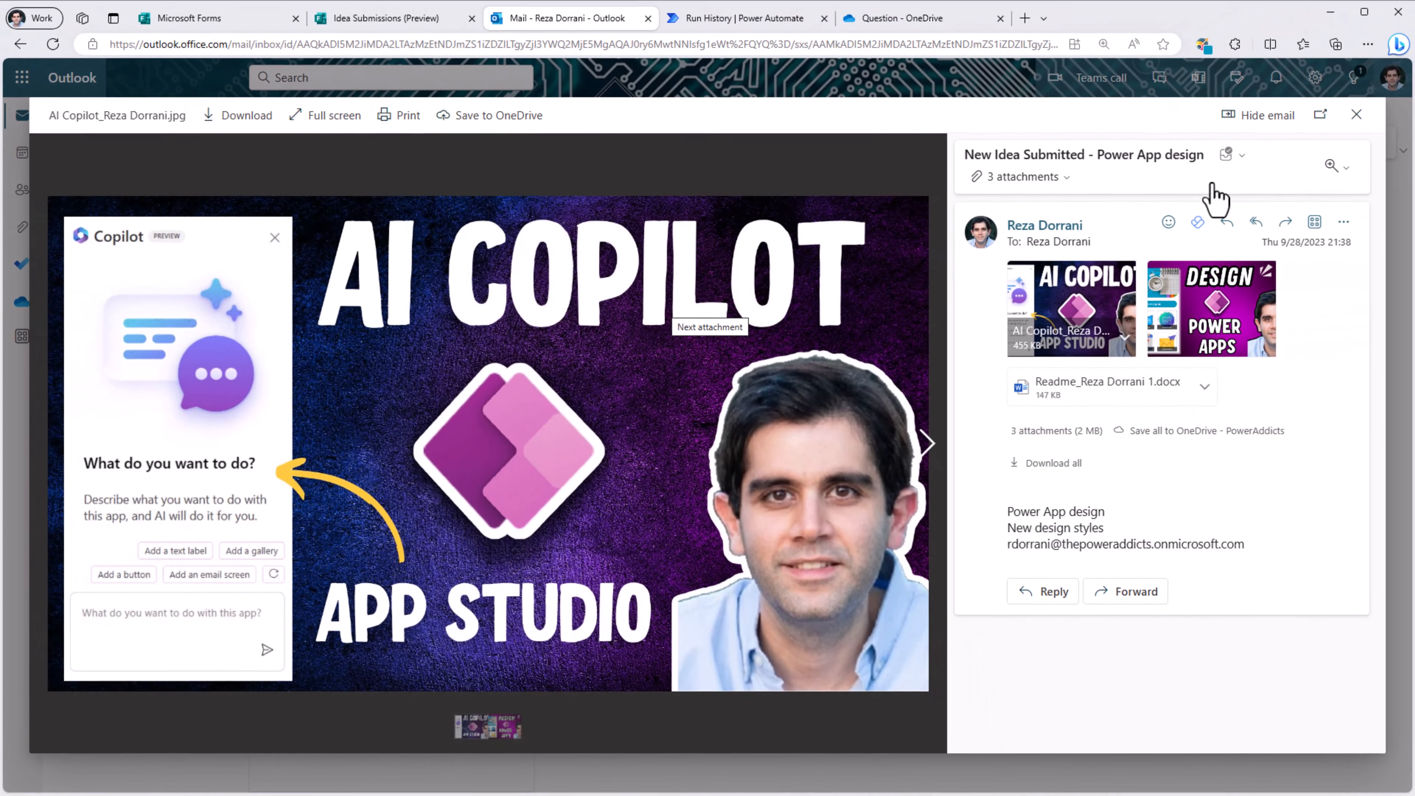
left_click(1212, 308)
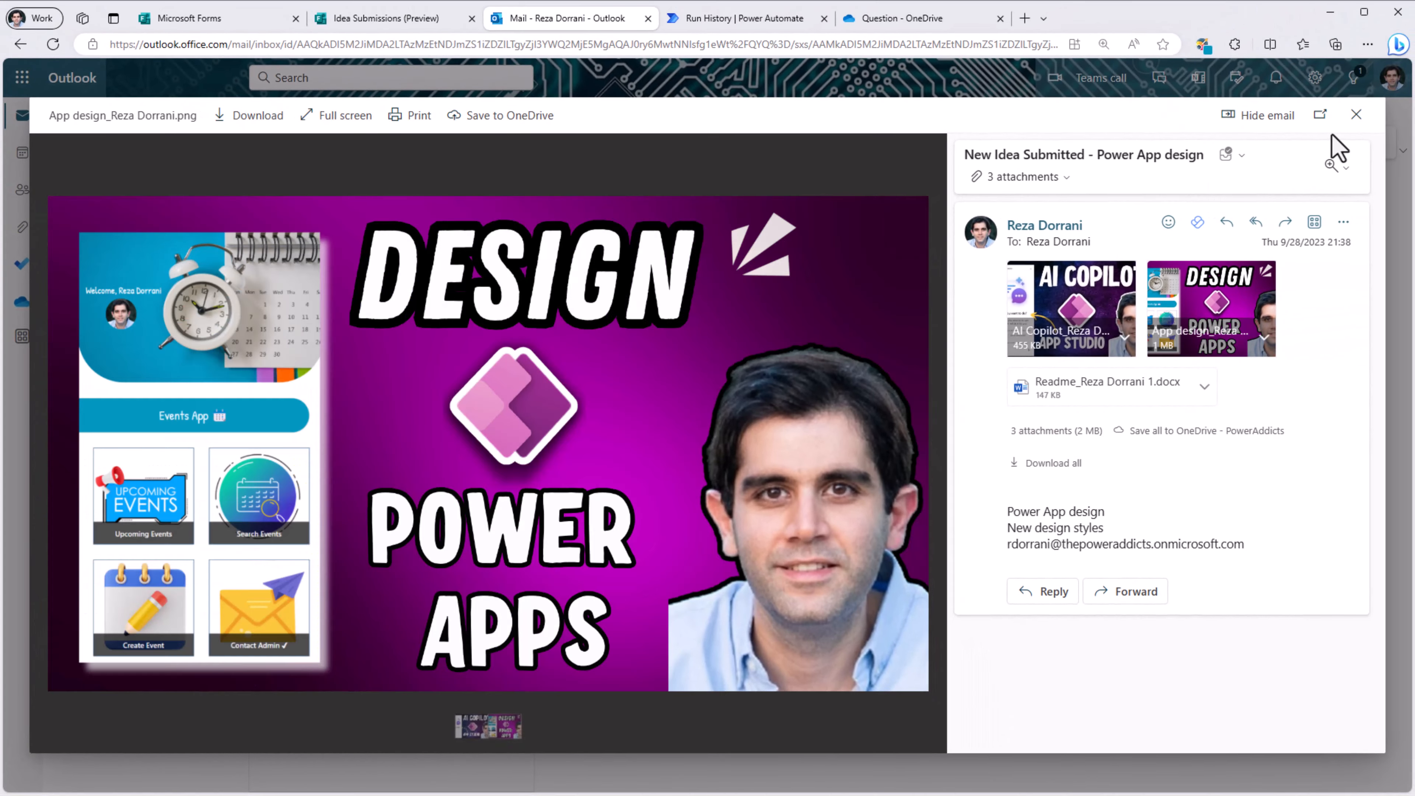
left_click(1356, 115)
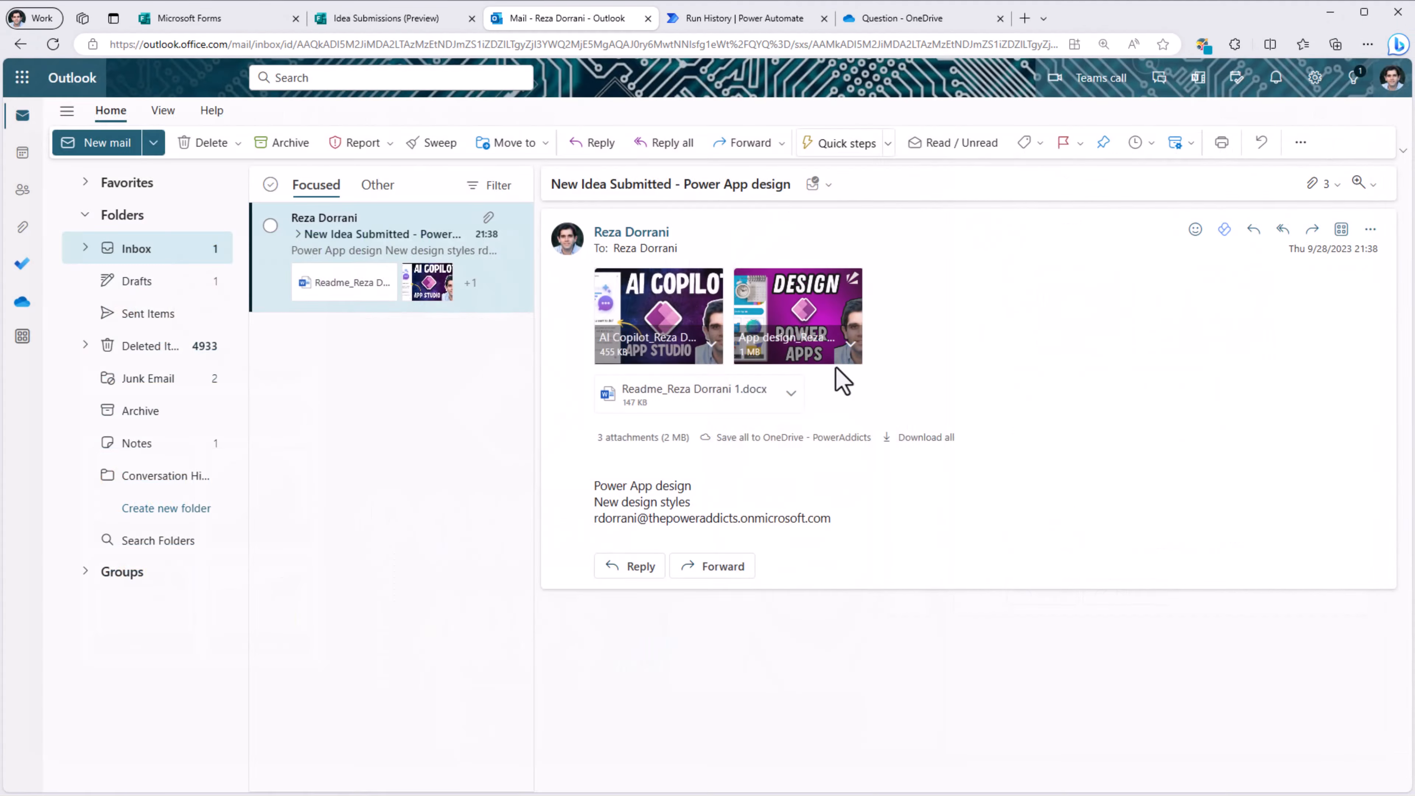
left_click(705, 406)
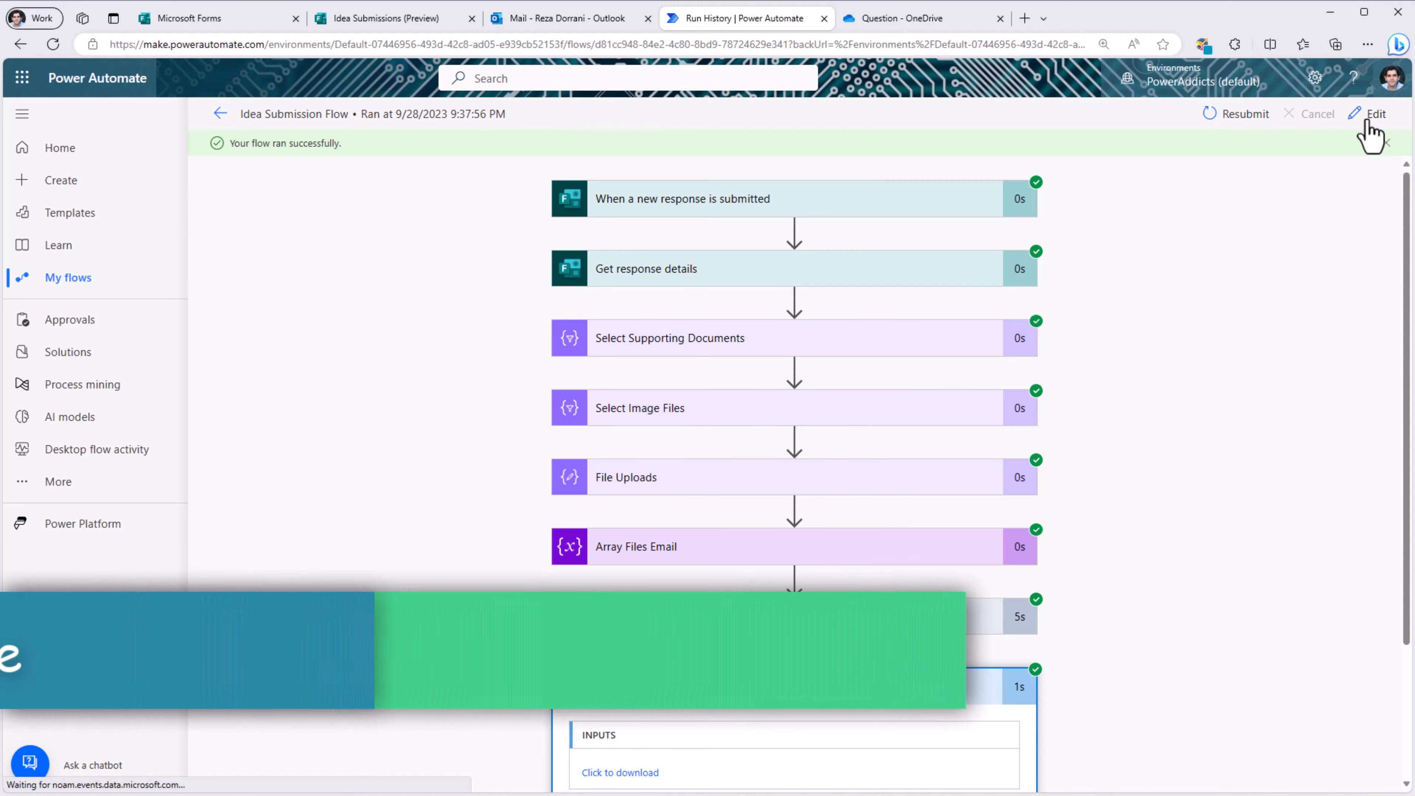
Step: Return to editing and add a Start and wait for an approval action after Apply to each
left_click(1372, 114)
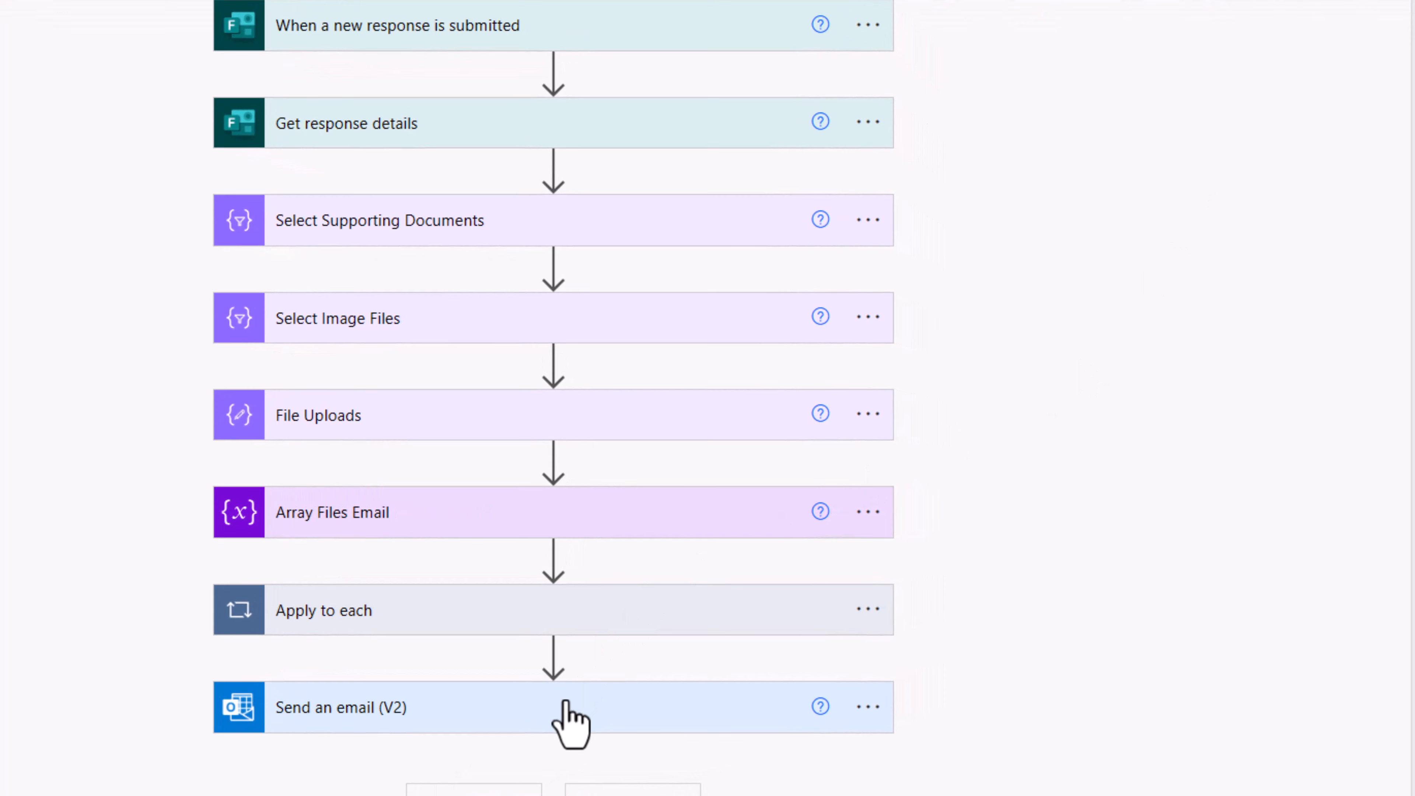
left_click(554, 654)
left_click(526, 700)
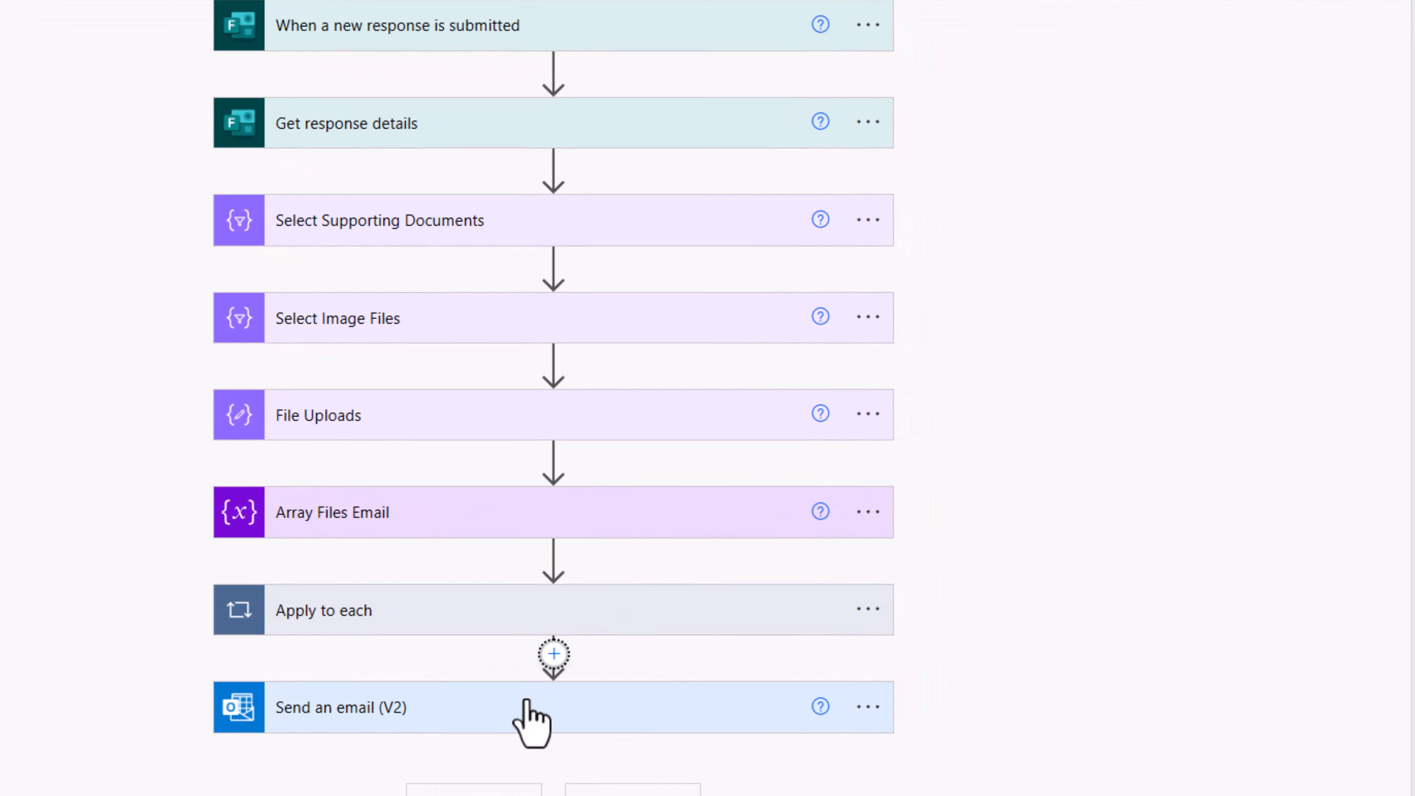
type("start and wait")
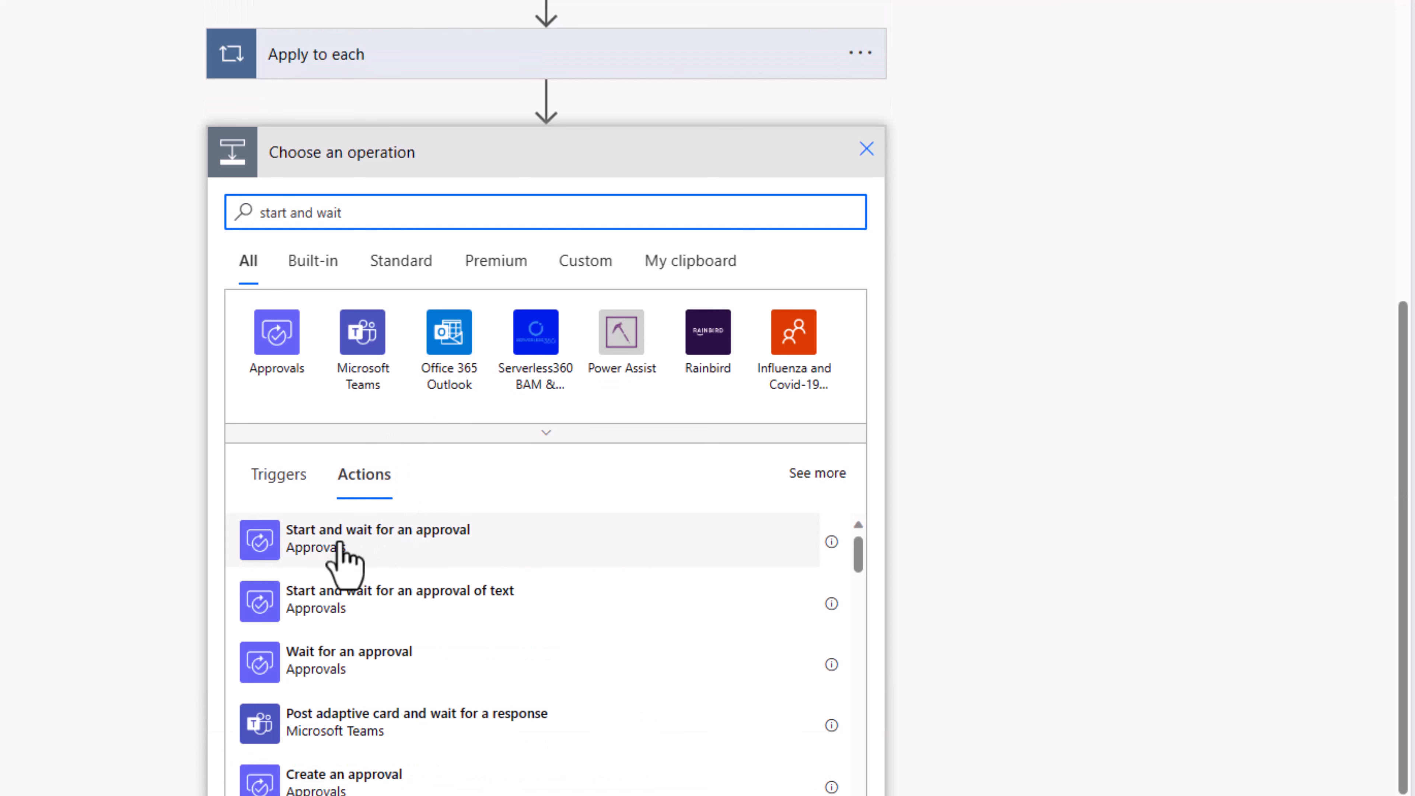
left_click(340, 549)
Step: Set the approval type to Approve/Reject - First to respond
left_click(488, 669)
scroll(488, 679, "down", 2)
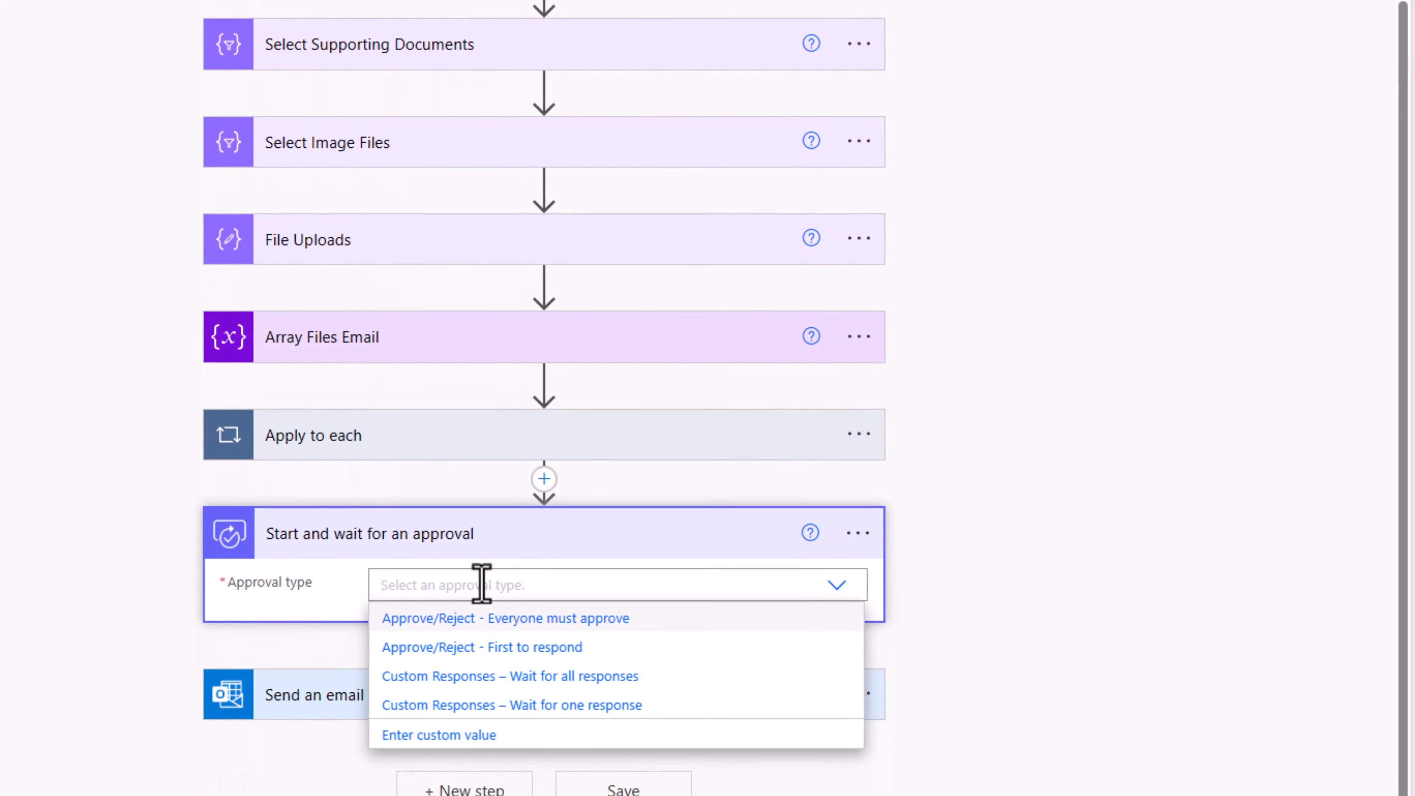
left_click(496, 623)
scroll(496, 467, "down", 3)
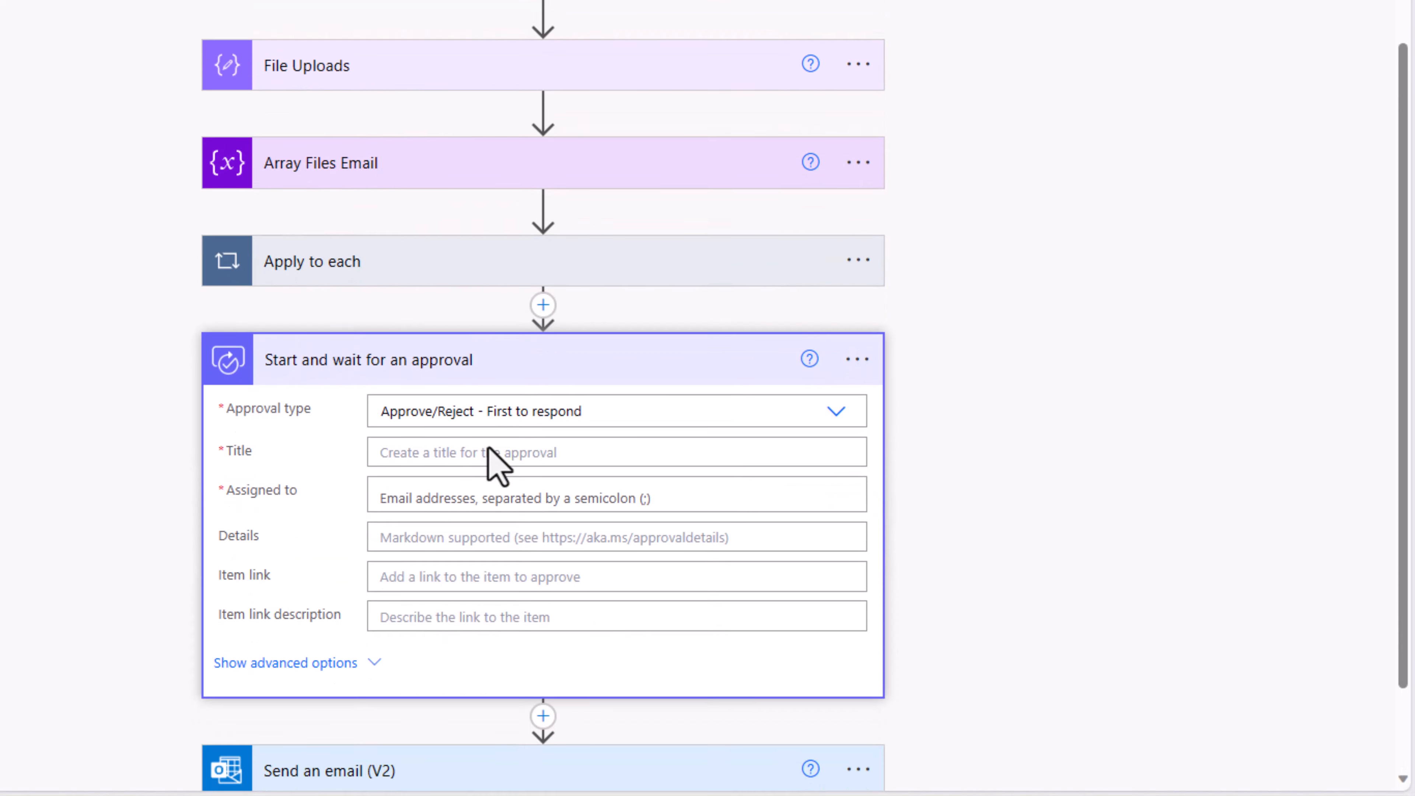
Step: Title the approval 'New Idea Submitted -' followed by the Idea Title answer
left_click(426, 458)
scroll(553, 515, "down", 5)
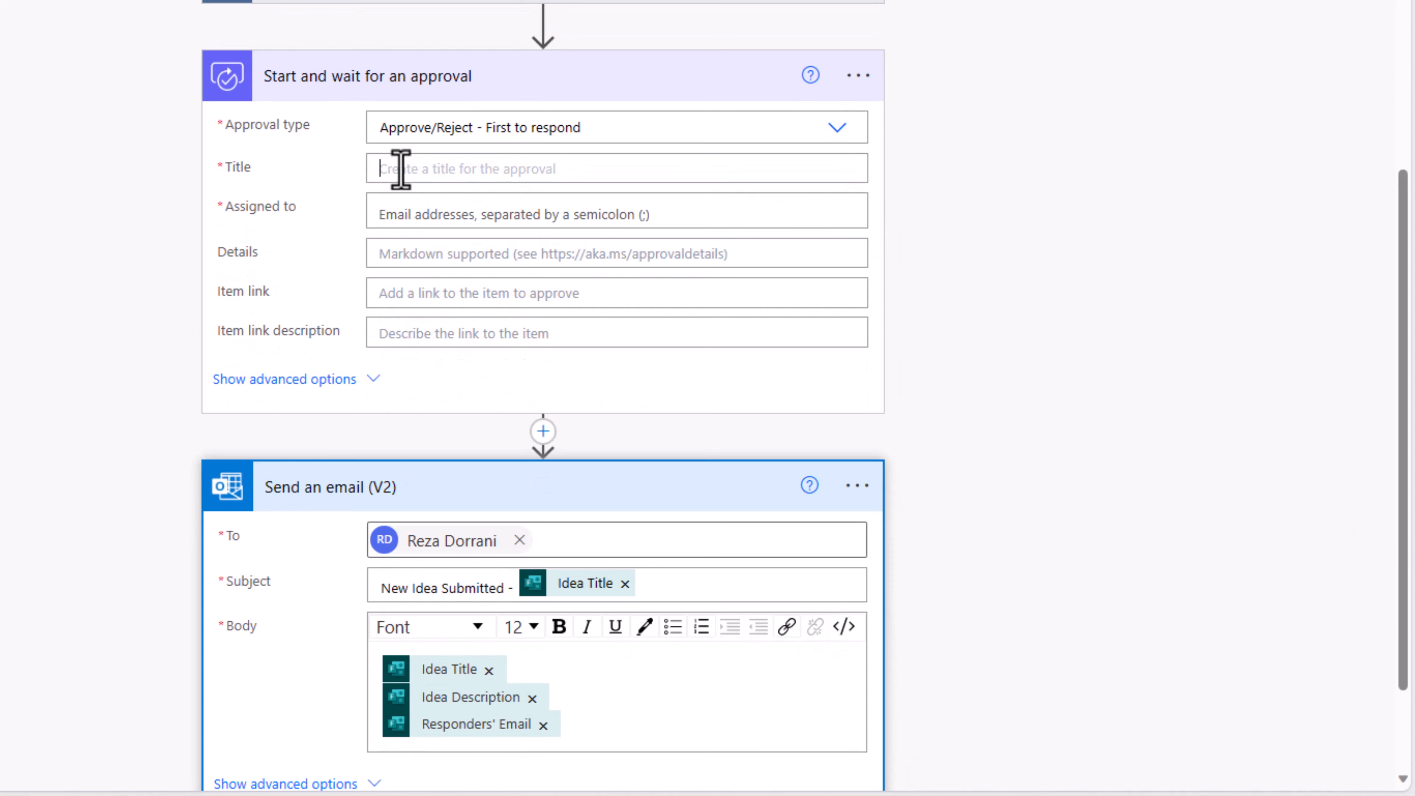
left_click(401, 167)
type("New Idea Submitted -")
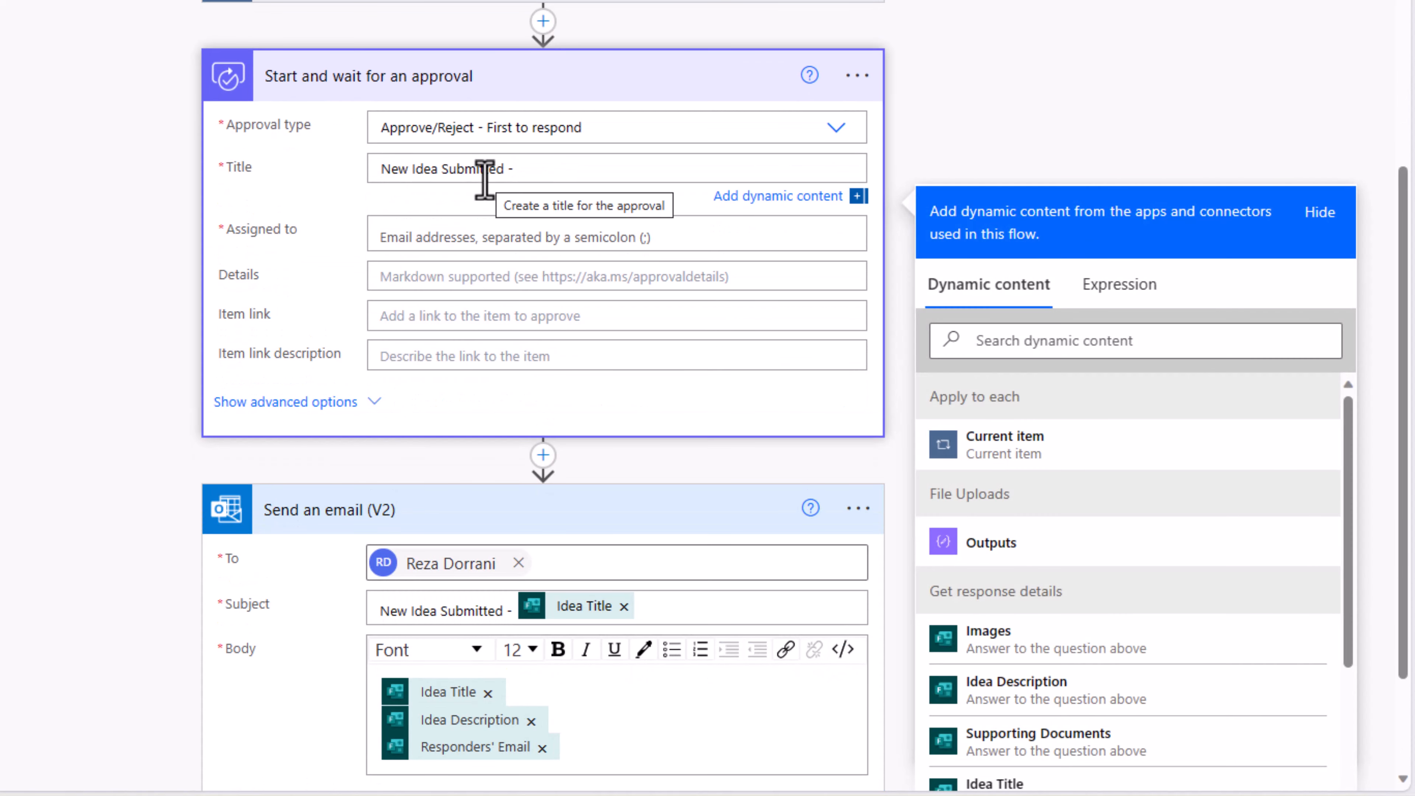
left_click(1008, 342)
type("tit")
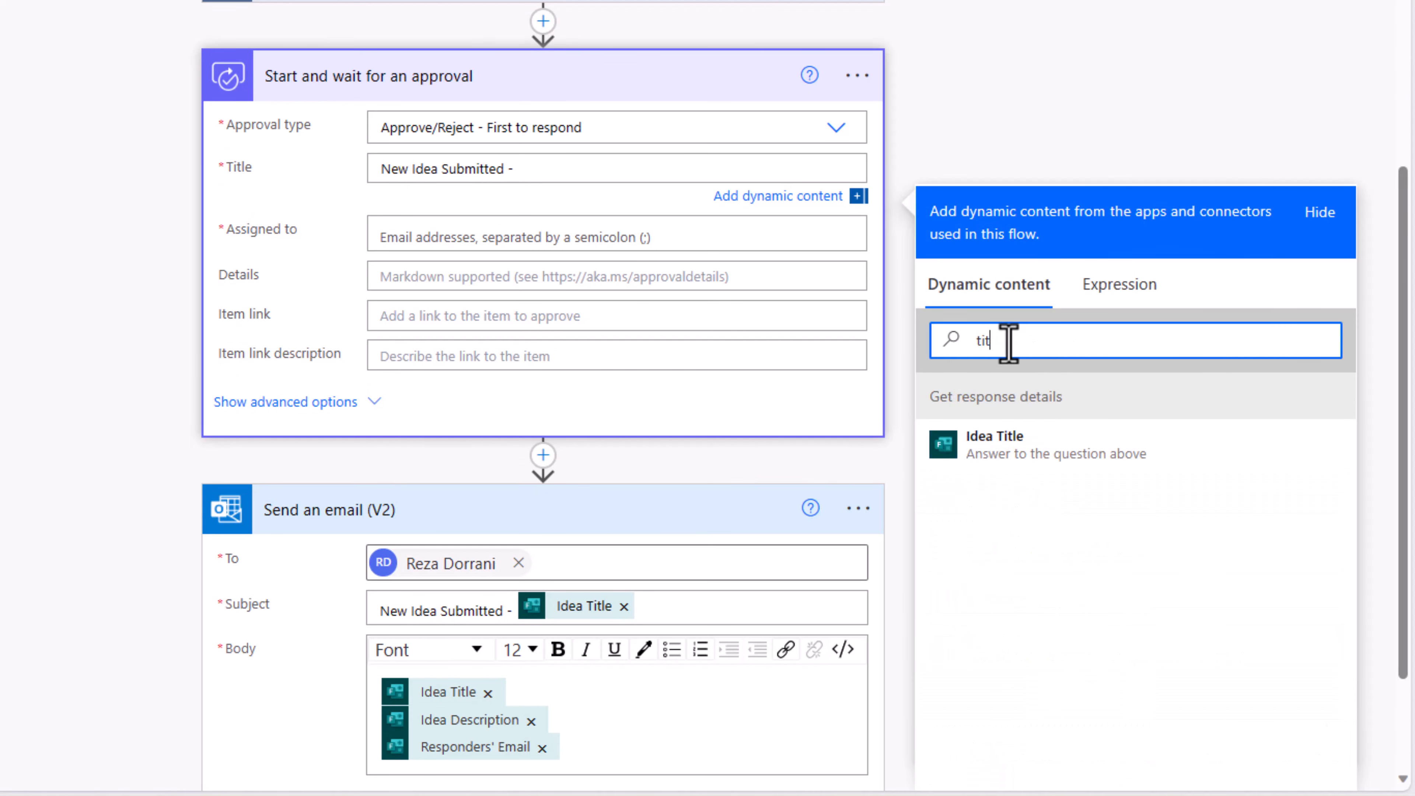
left_click(985, 446)
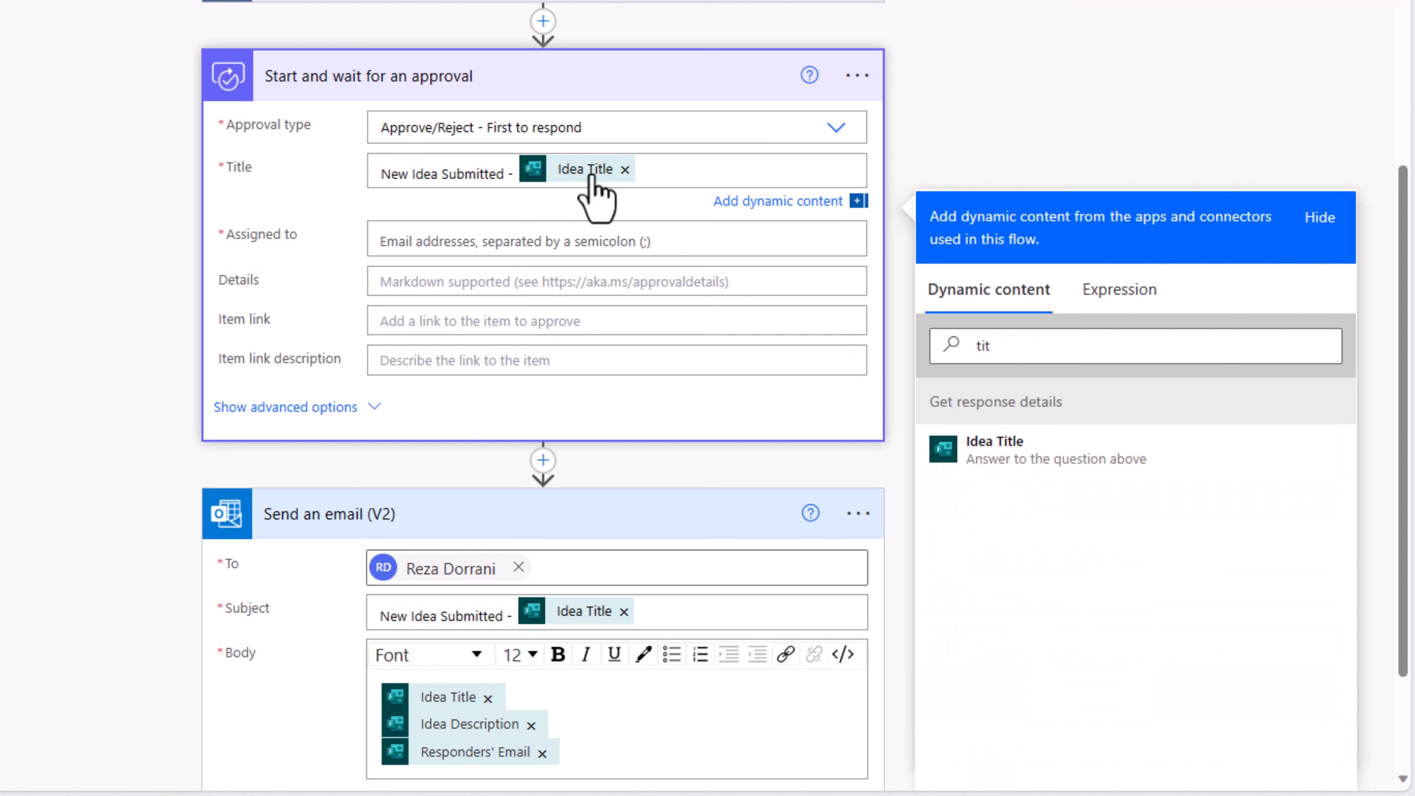
Step: Assign the approval to a suggested colleague and fill Details with the Idea Description answer
left_click(462, 241)
type("Se")
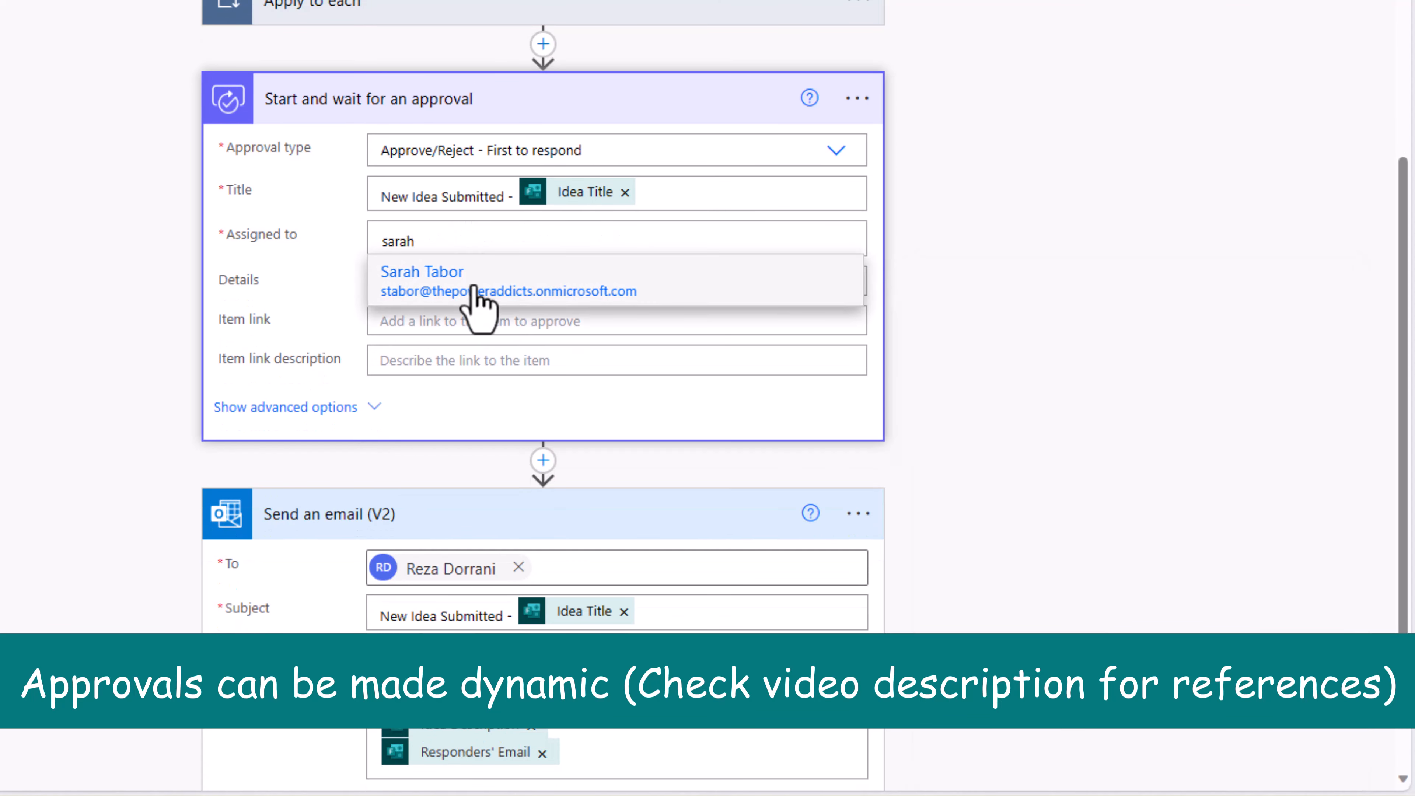
left_click(474, 291)
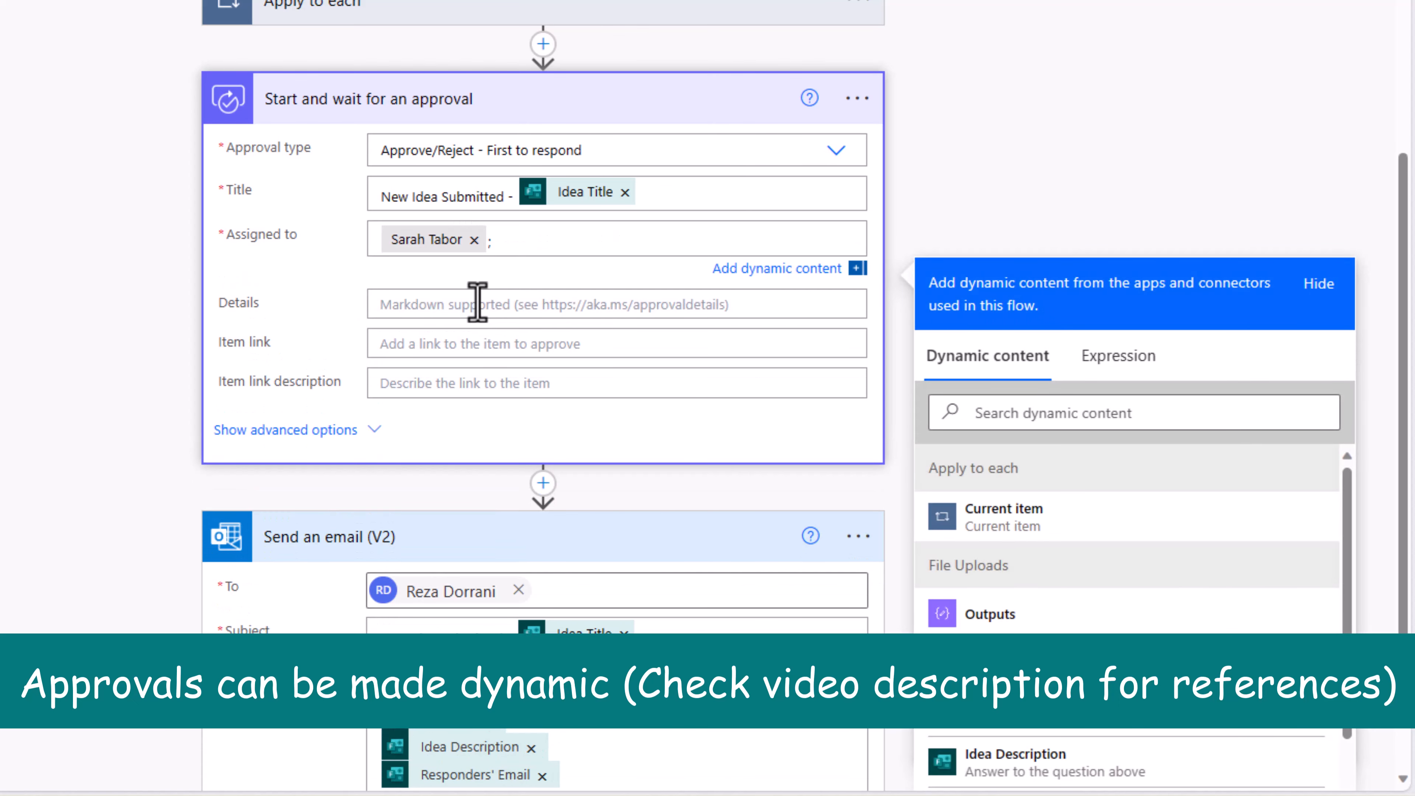
left_click(478, 303)
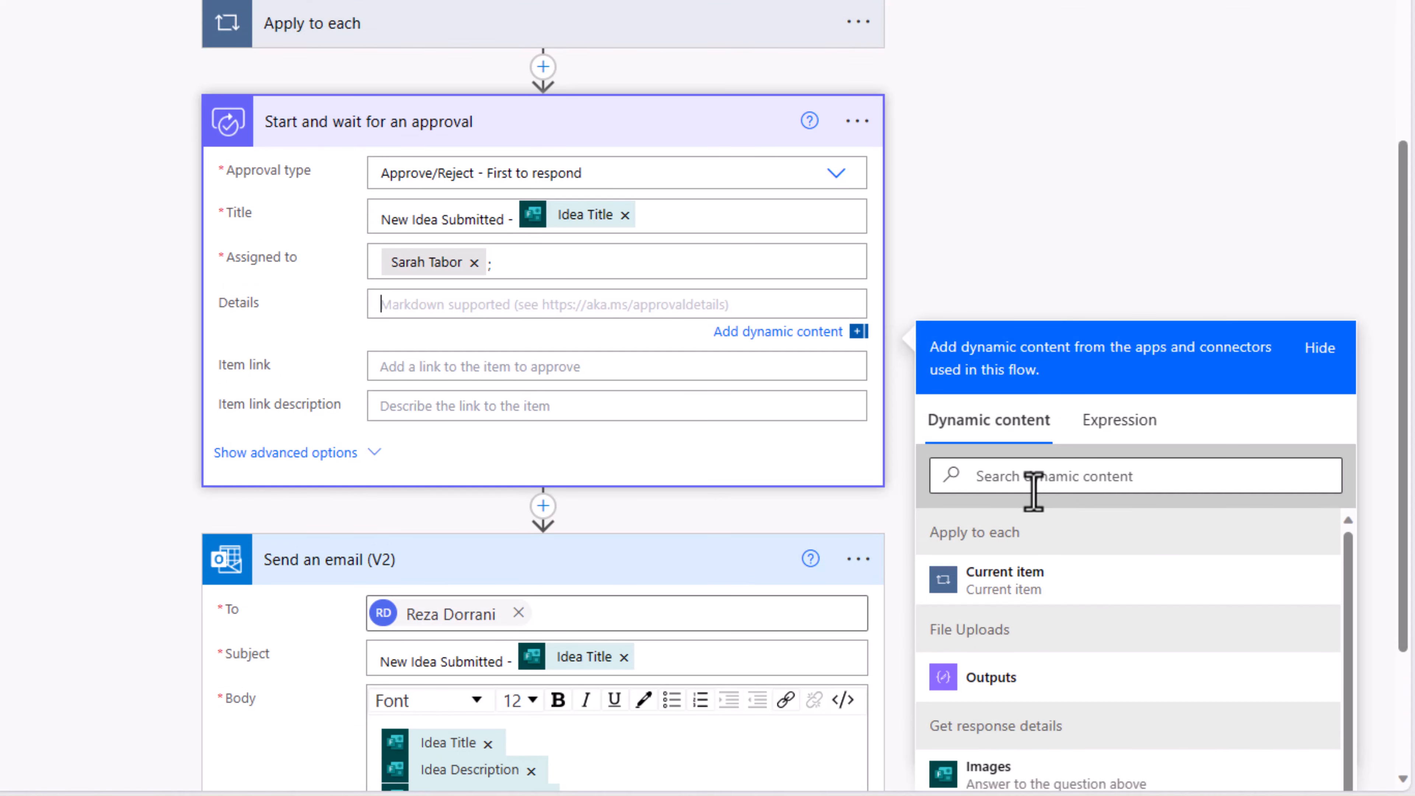
left_click(1033, 485)
type("idea")
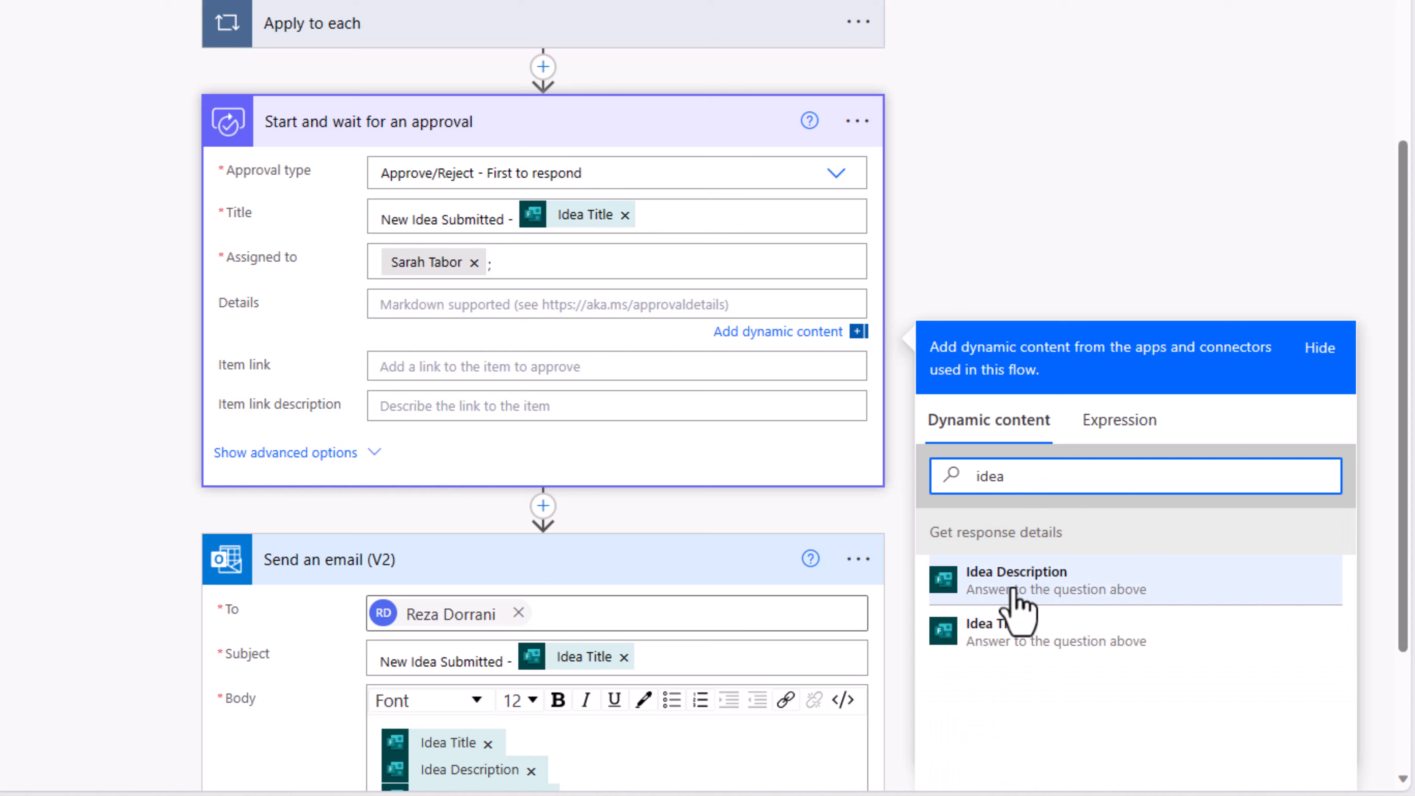
left_click(1015, 583)
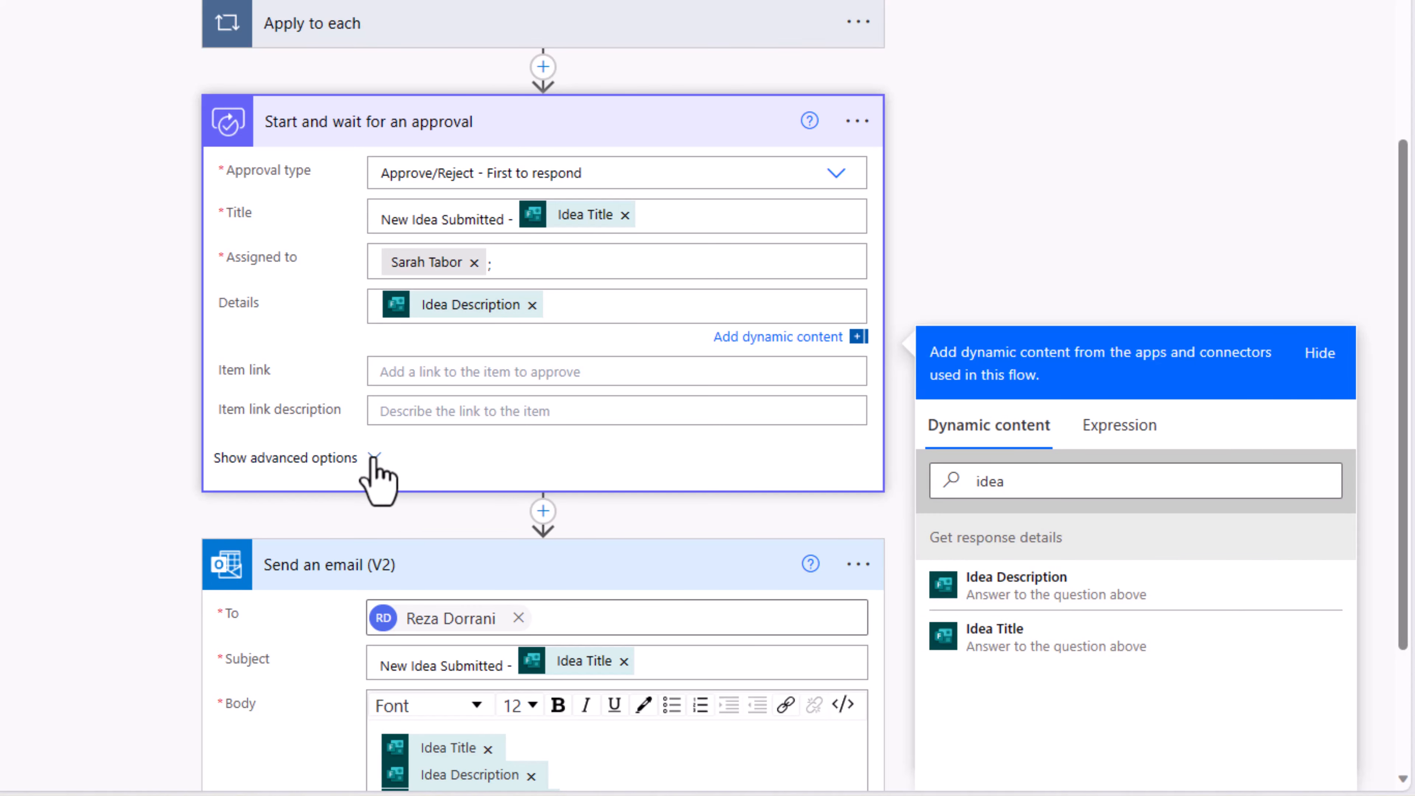
Step: Show advanced options and set the Requestor to Responders' Email
left_click(375, 462)
scroll(413, 394, "down", 2)
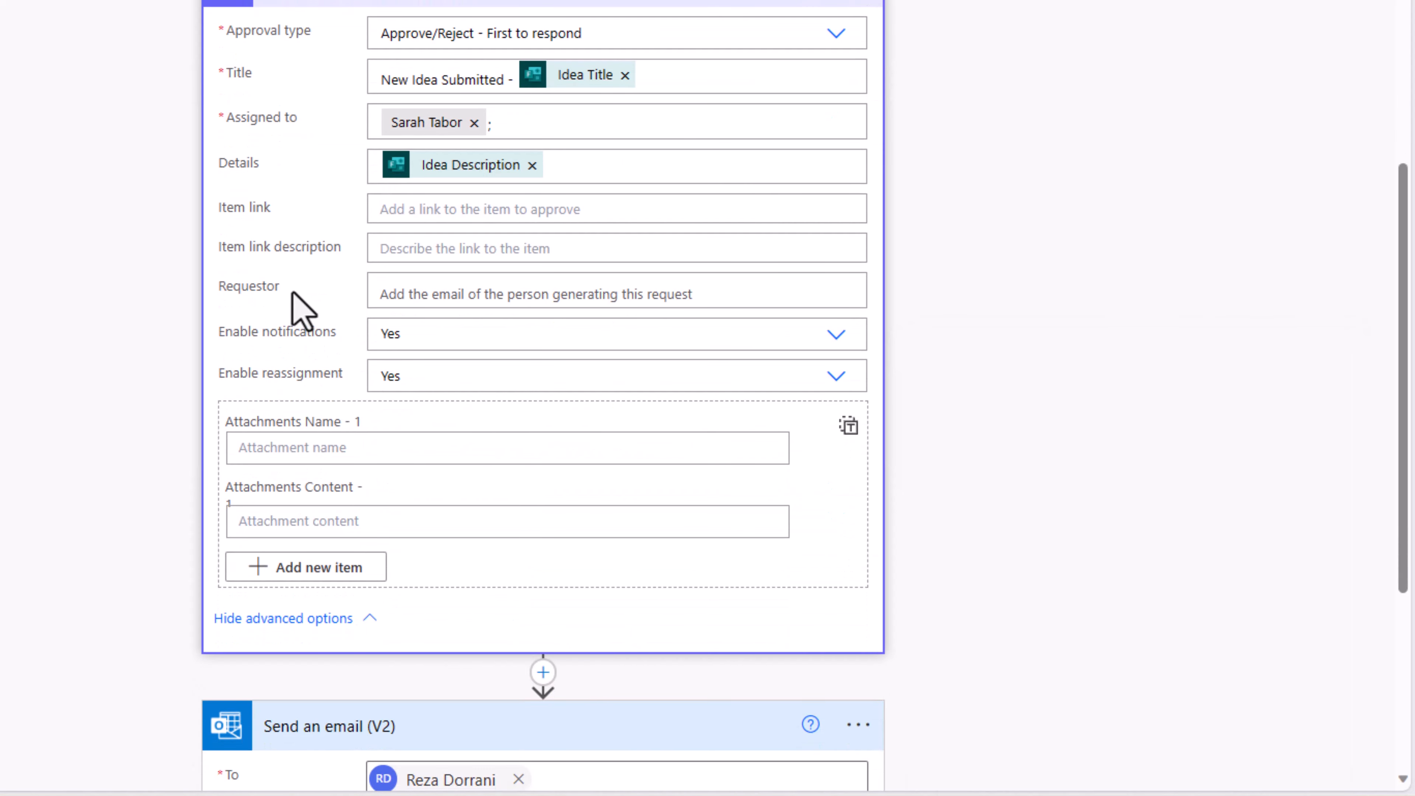
left_click(736, 282)
left_click(1014, 462)
type("email")
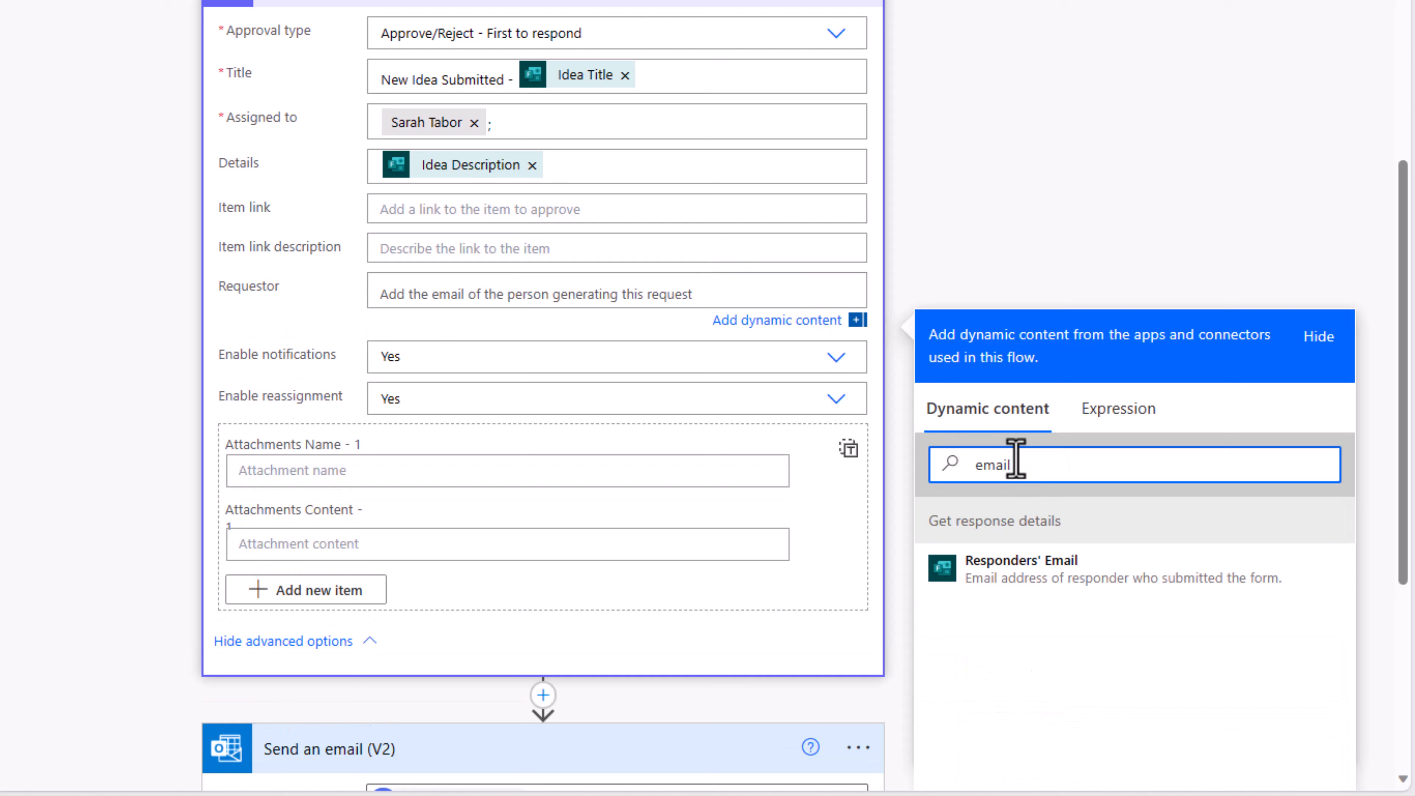
left_click(1010, 580)
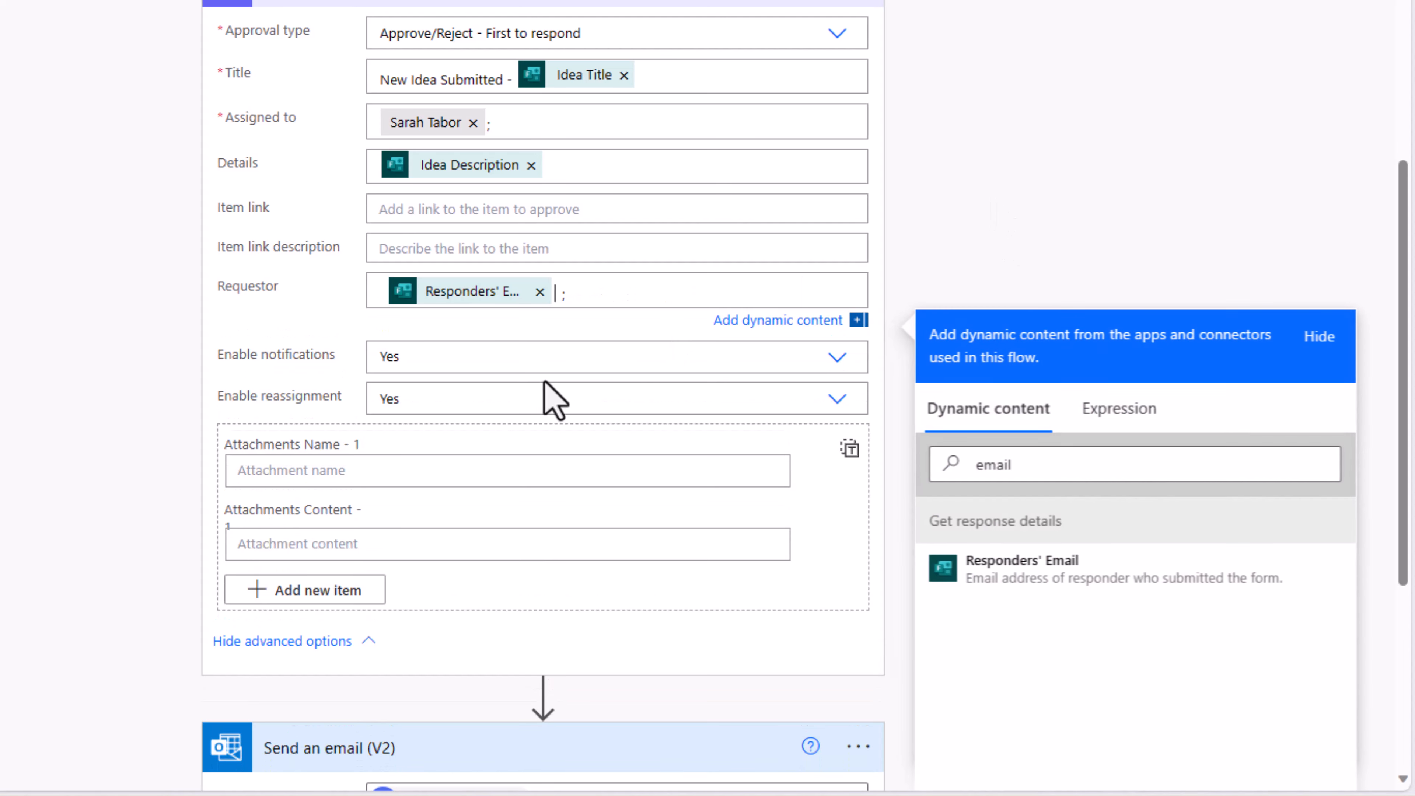
left_click(346, 471)
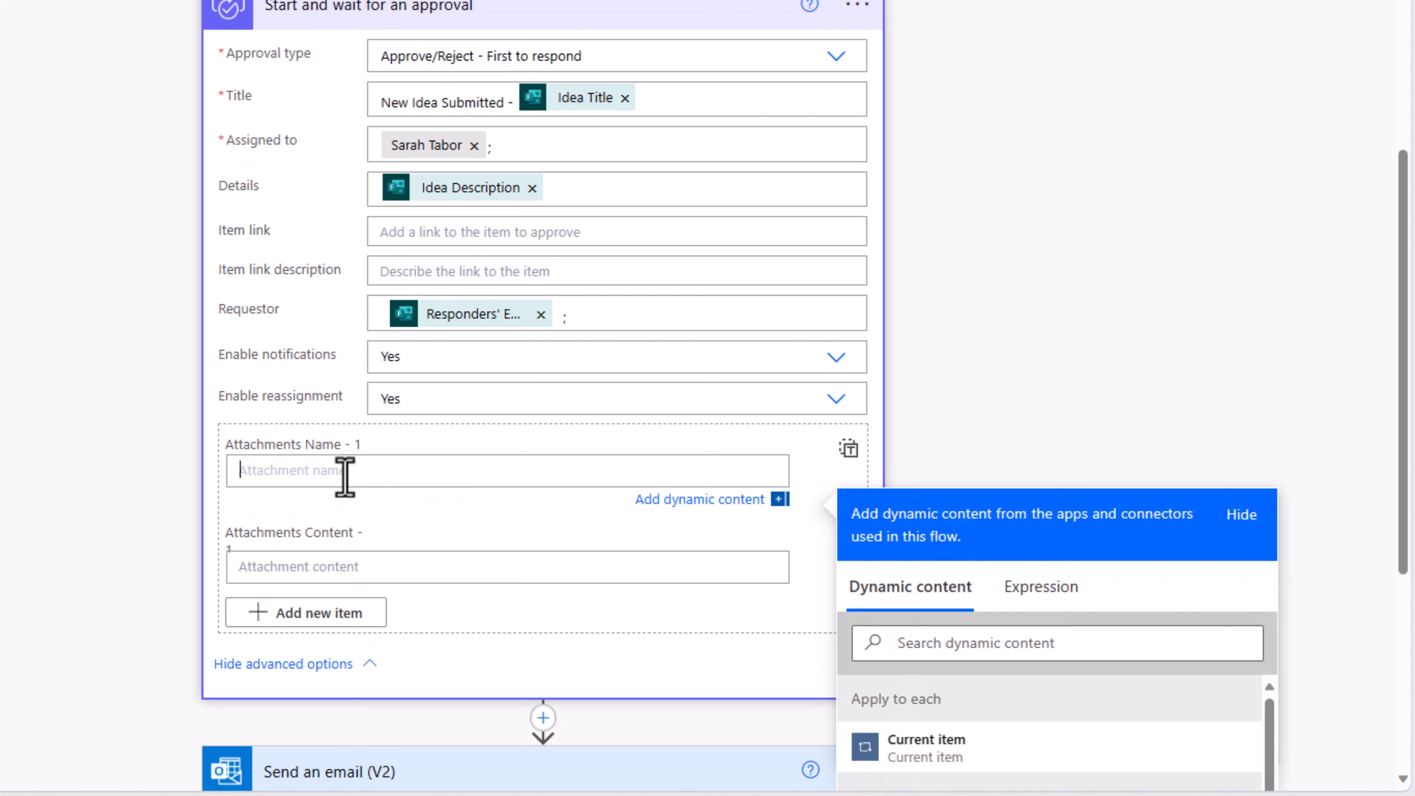
Step: Enter attachment name 'test' and content 'data', then switch Attachments to a whole JSON array
type("test")
left_click(308, 560)
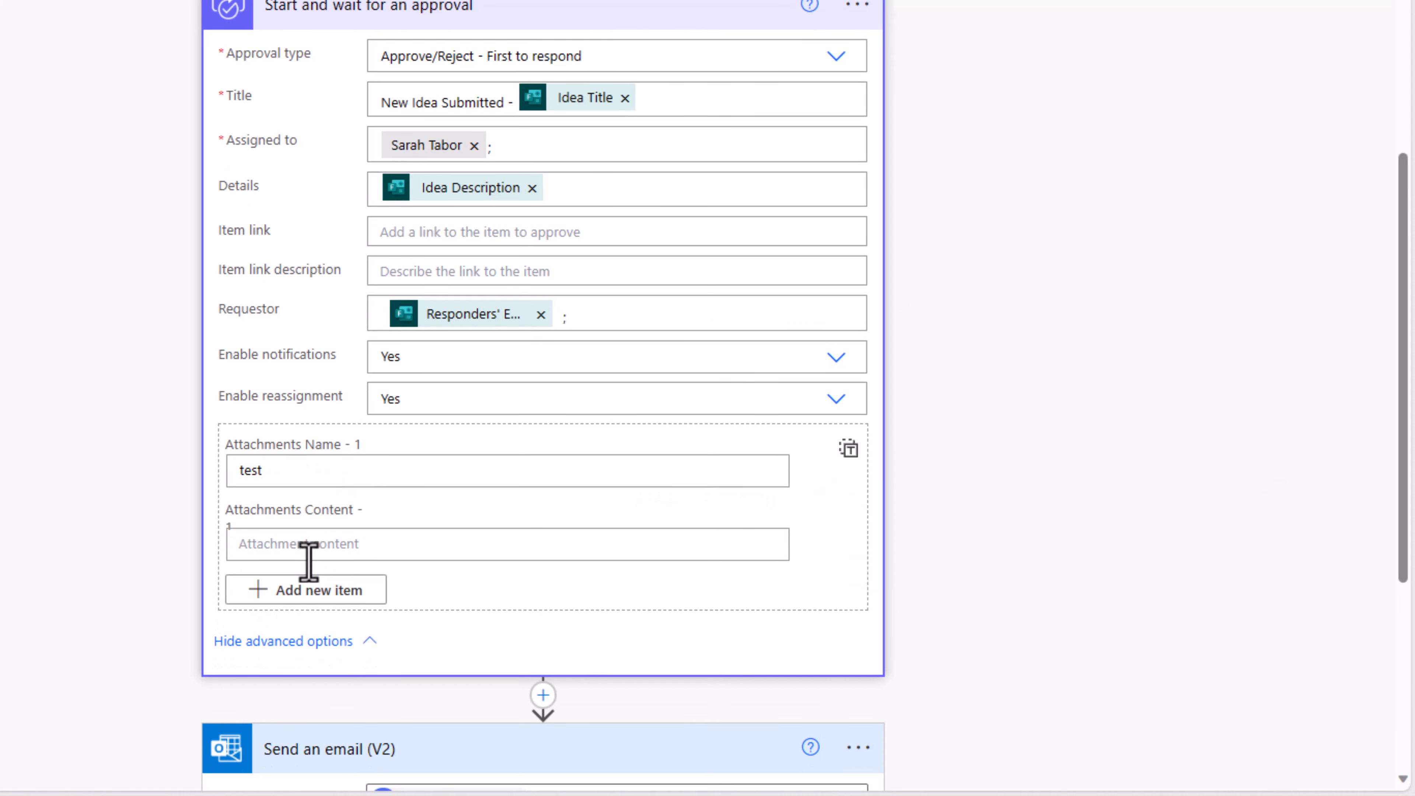
type("data")
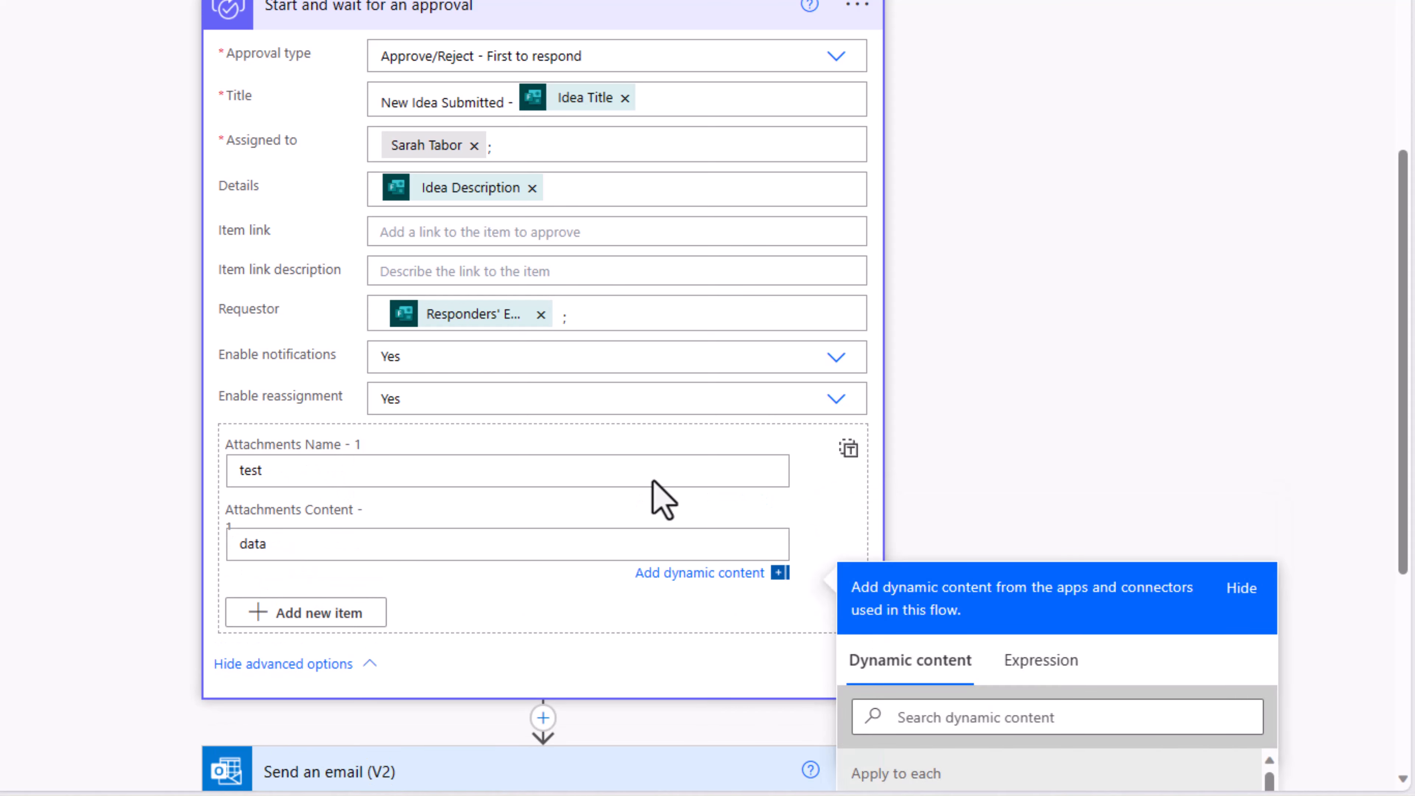
left_click(848, 449)
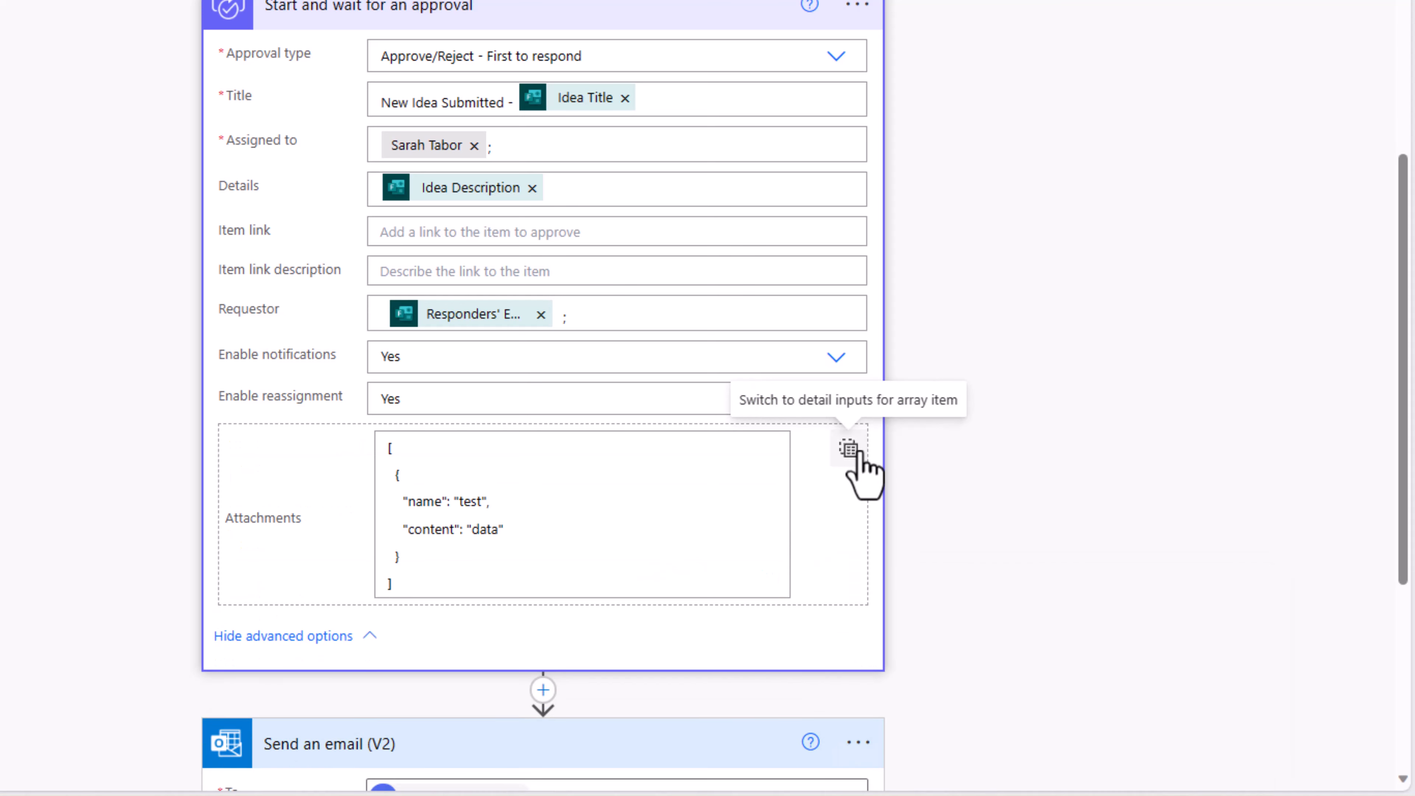
Step: Expand Apply to each and its Append to array variable step to review them
scroll(537, 569, "down", 3)
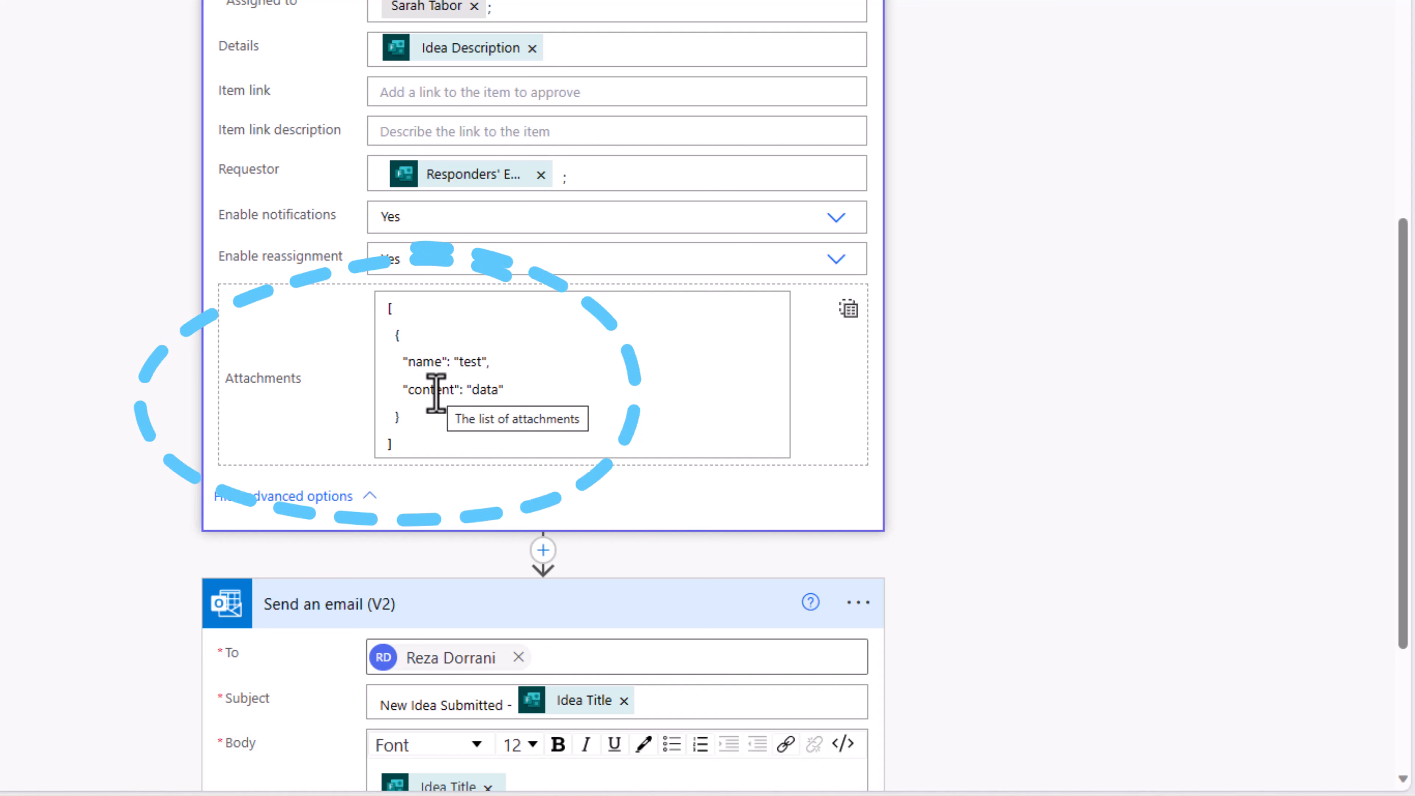
scroll(445, 395, "up", 10)
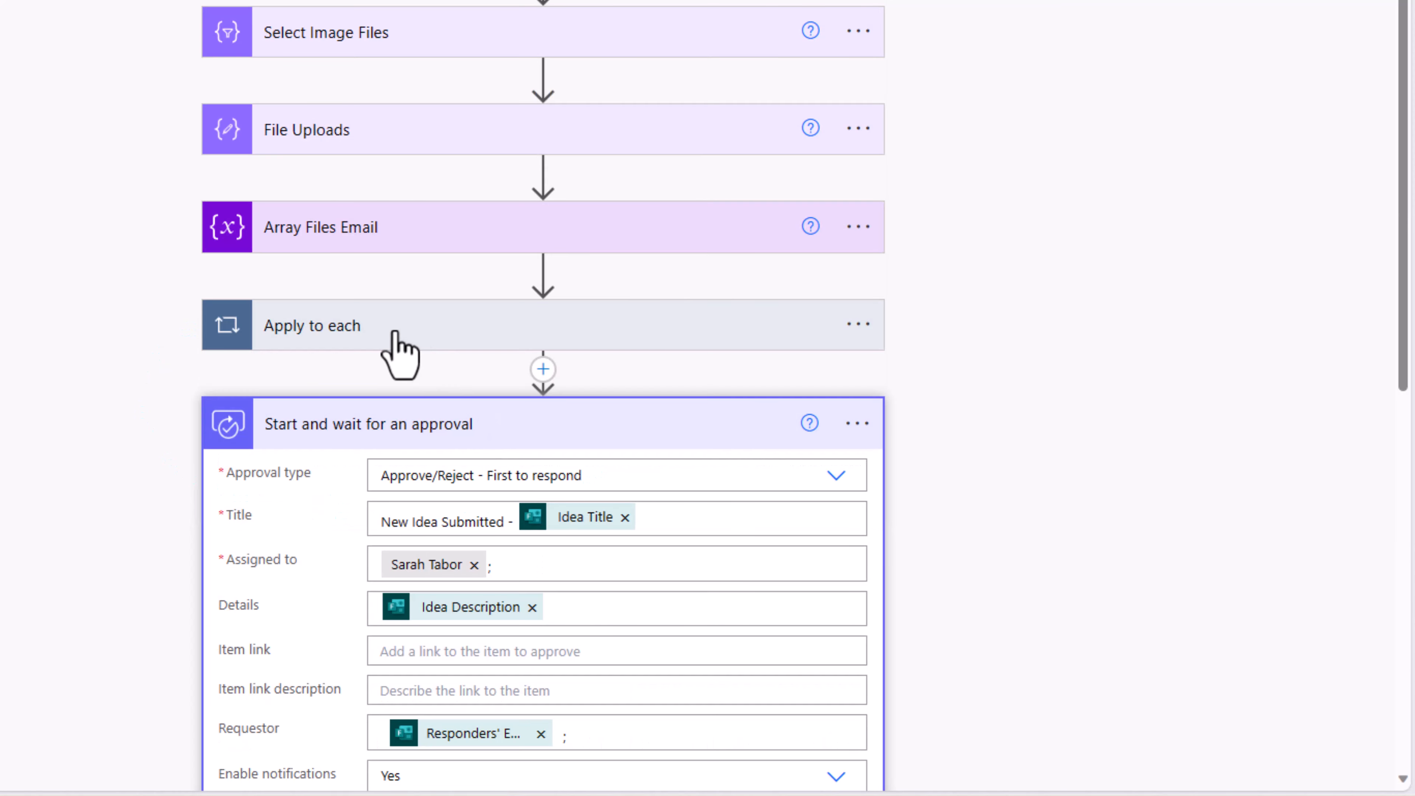
left_click(394, 334)
scroll(401, 348, "down", 5)
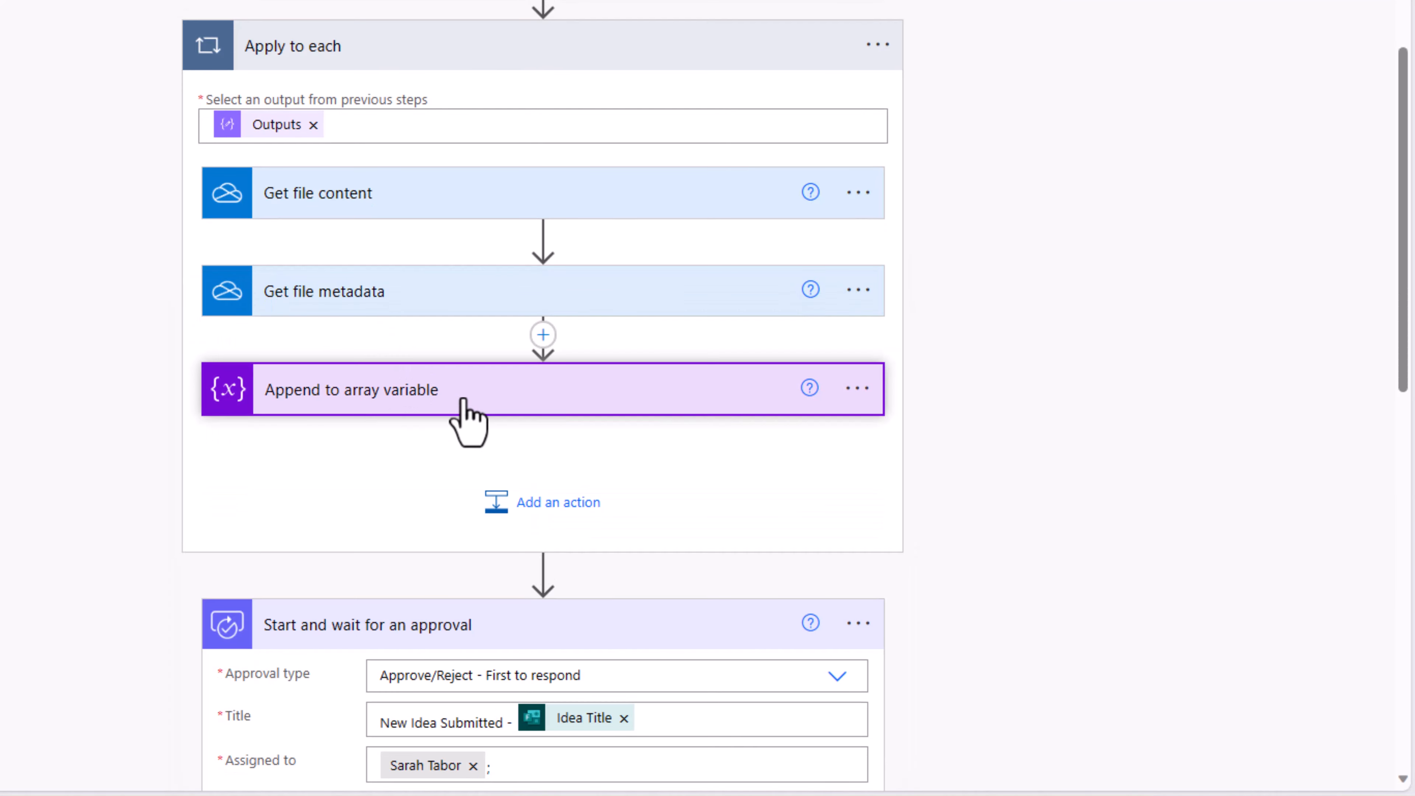
left_click(464, 400)
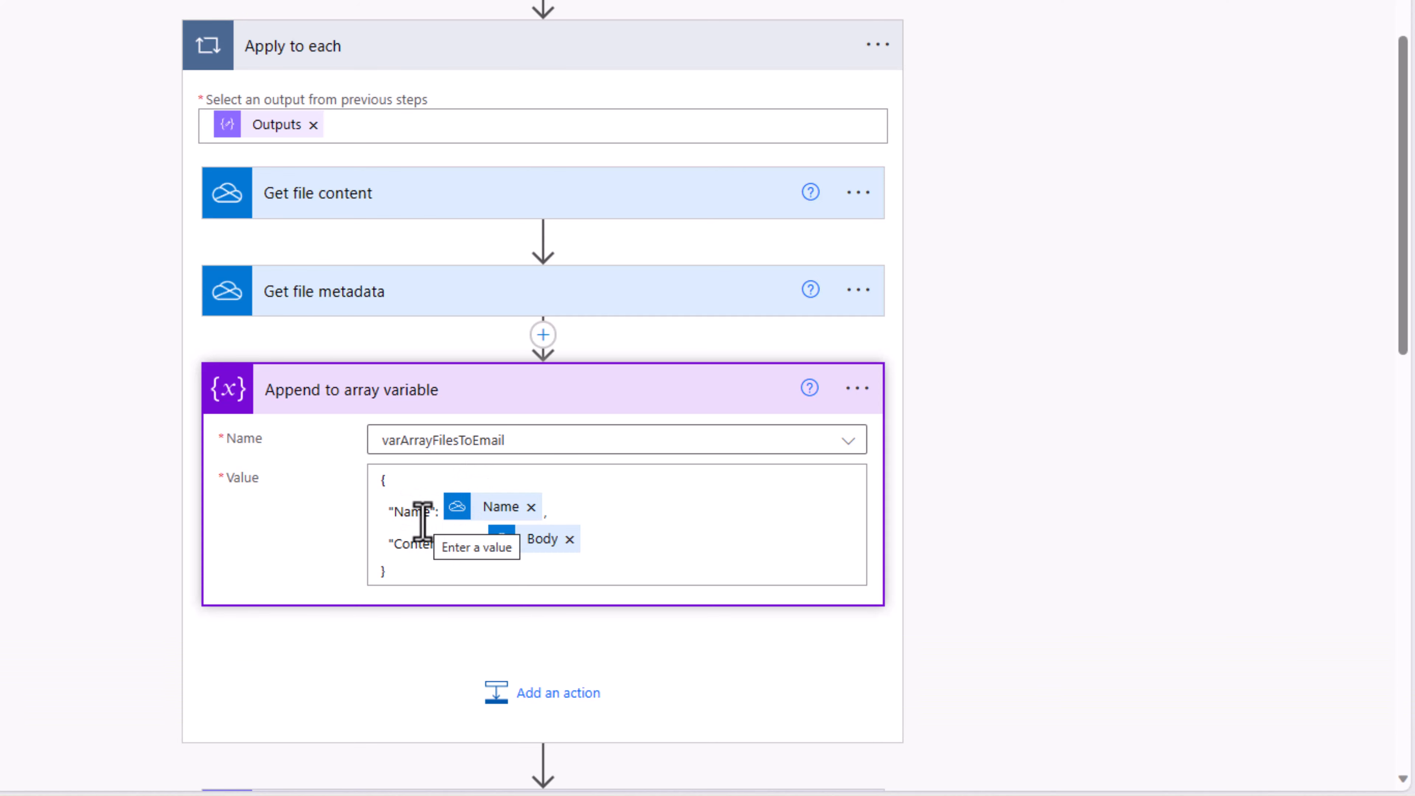
scroll(429, 525, "down", 10)
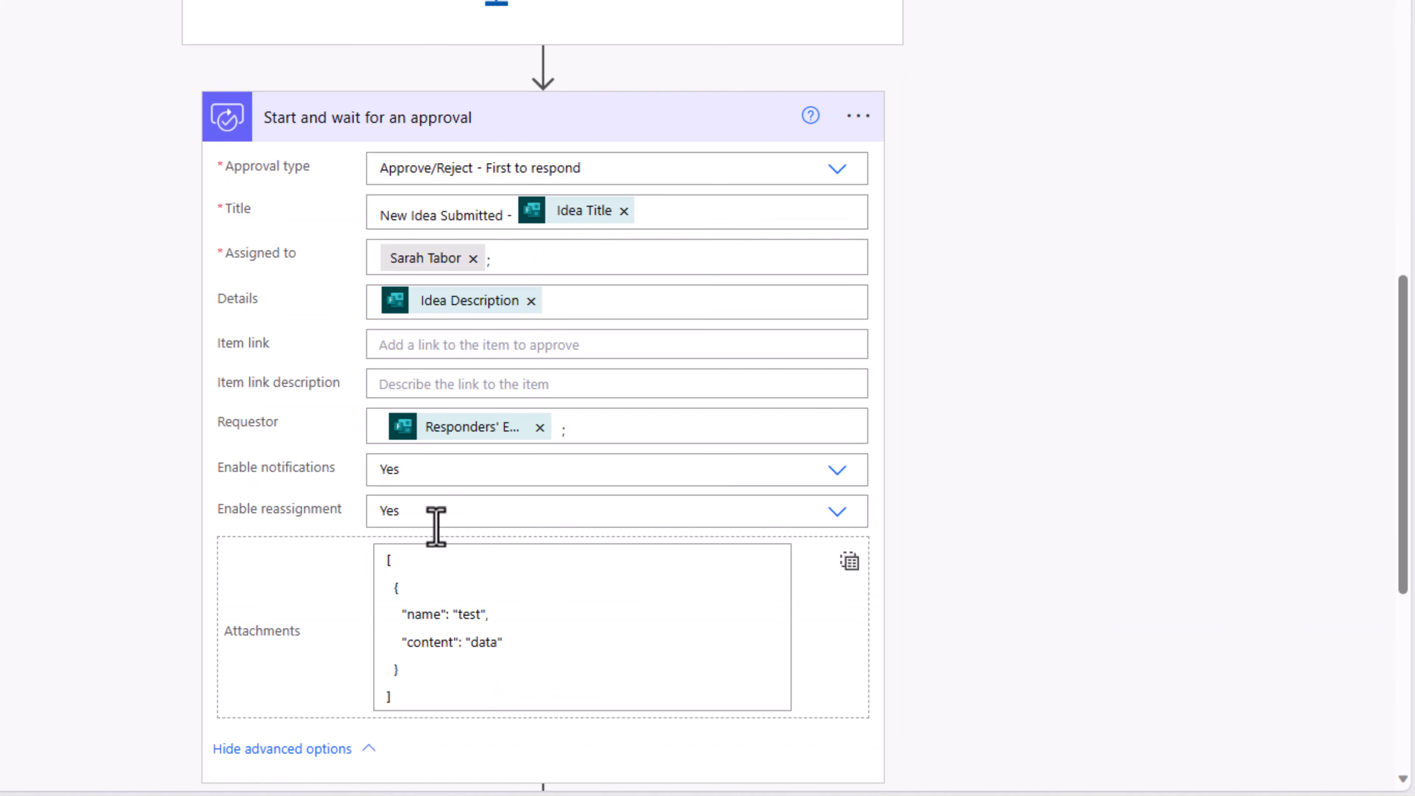
scroll(510, 246, "up", 10)
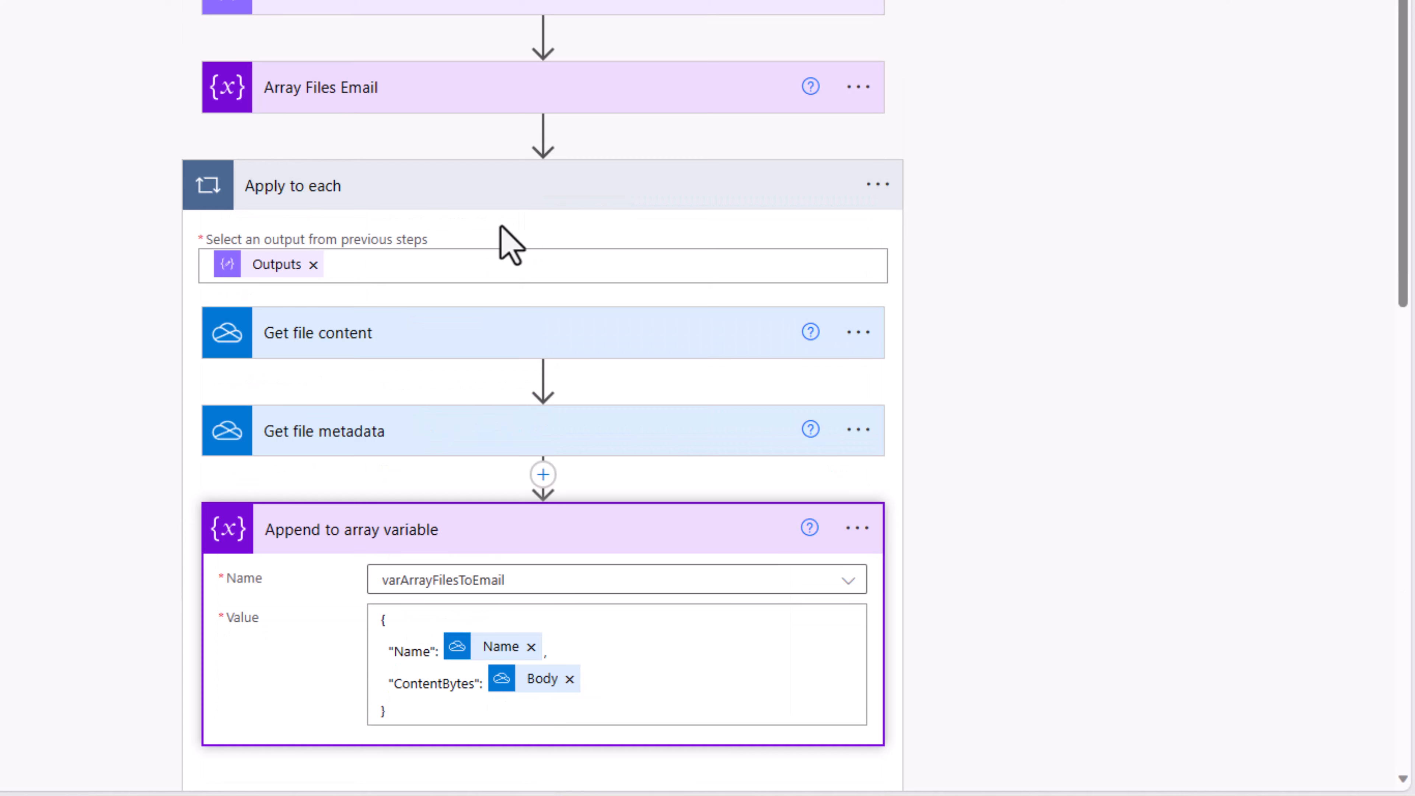
Step: Add an Initialize variable step before Apply to each creating varArrayFilesApproval of type Array
left_click(543, 137)
left_click(533, 168)
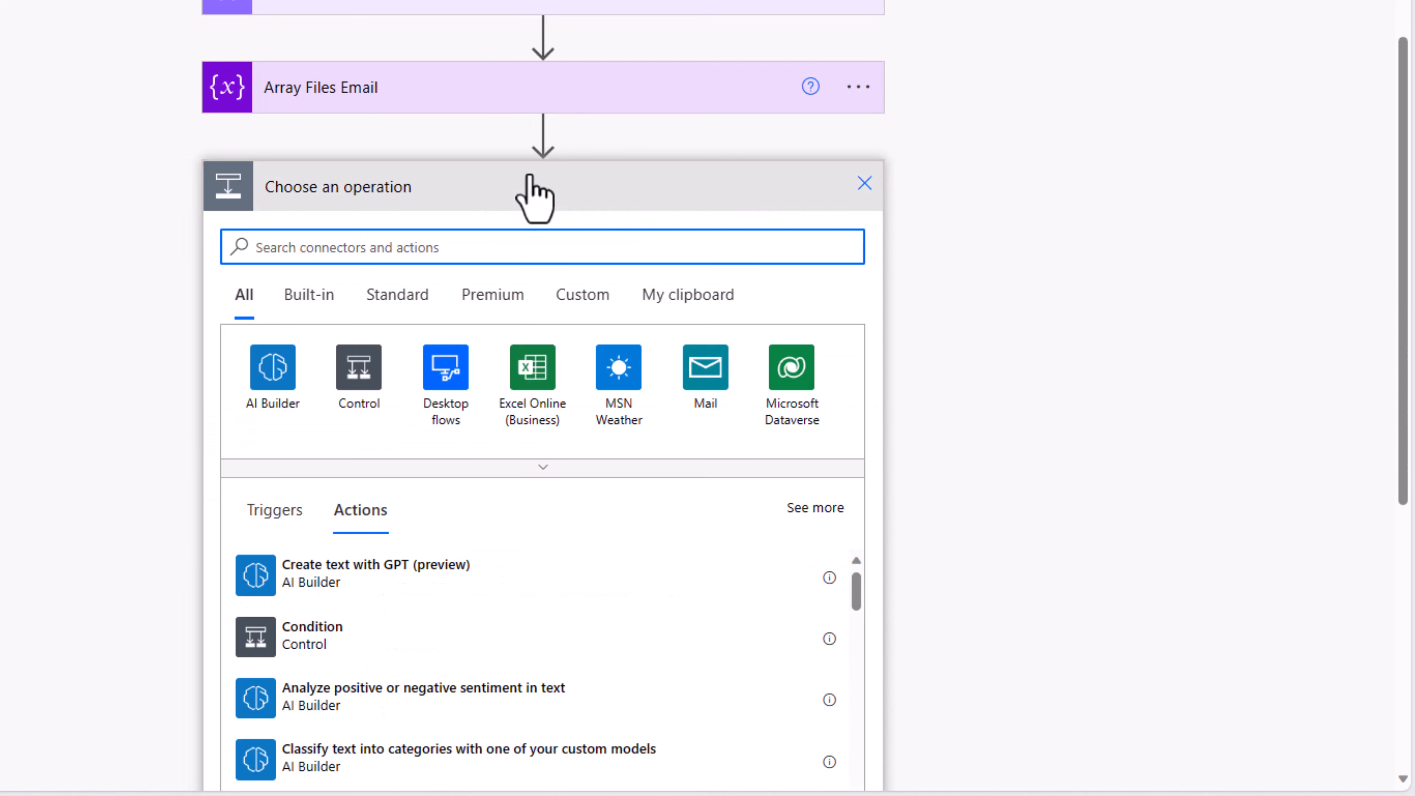
type("initia")
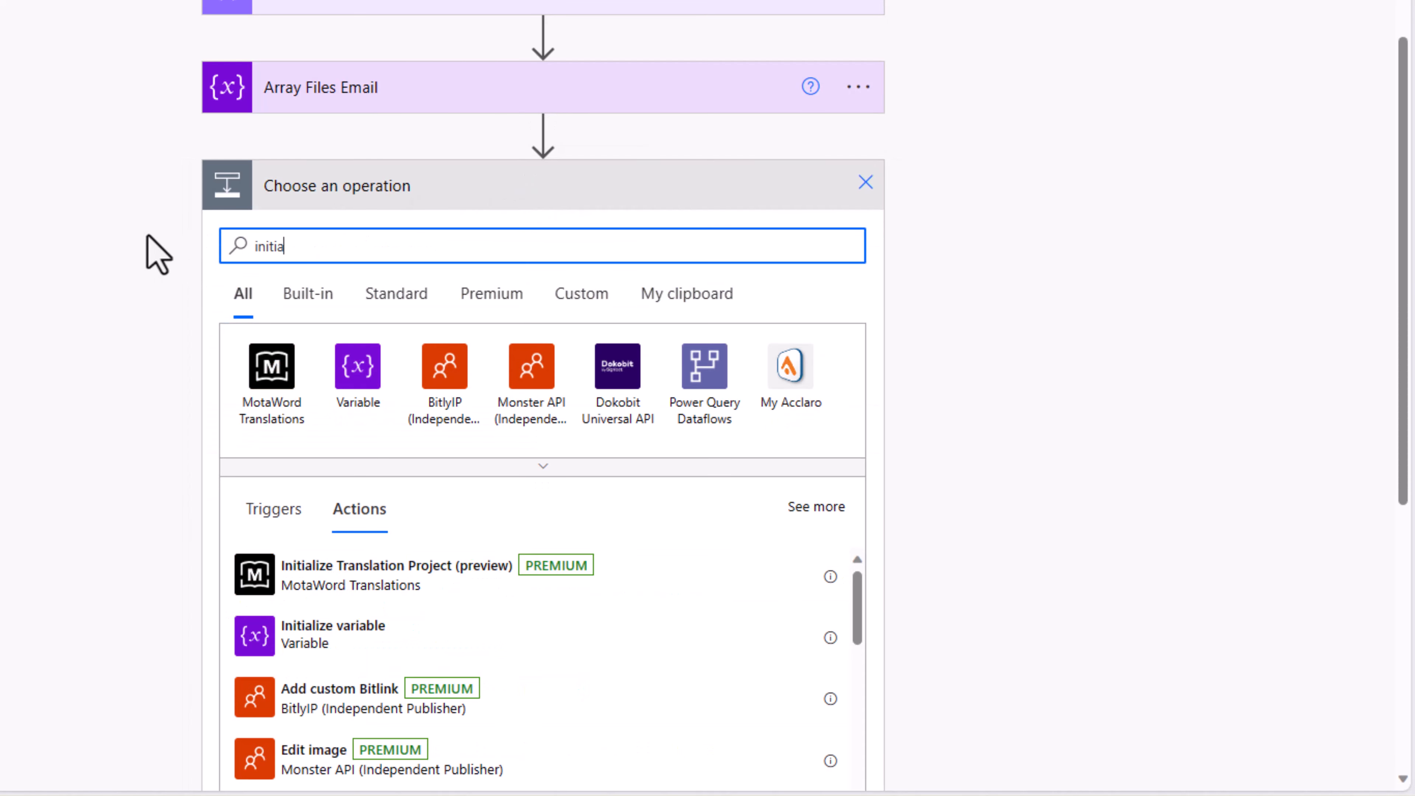
left_click(359, 641)
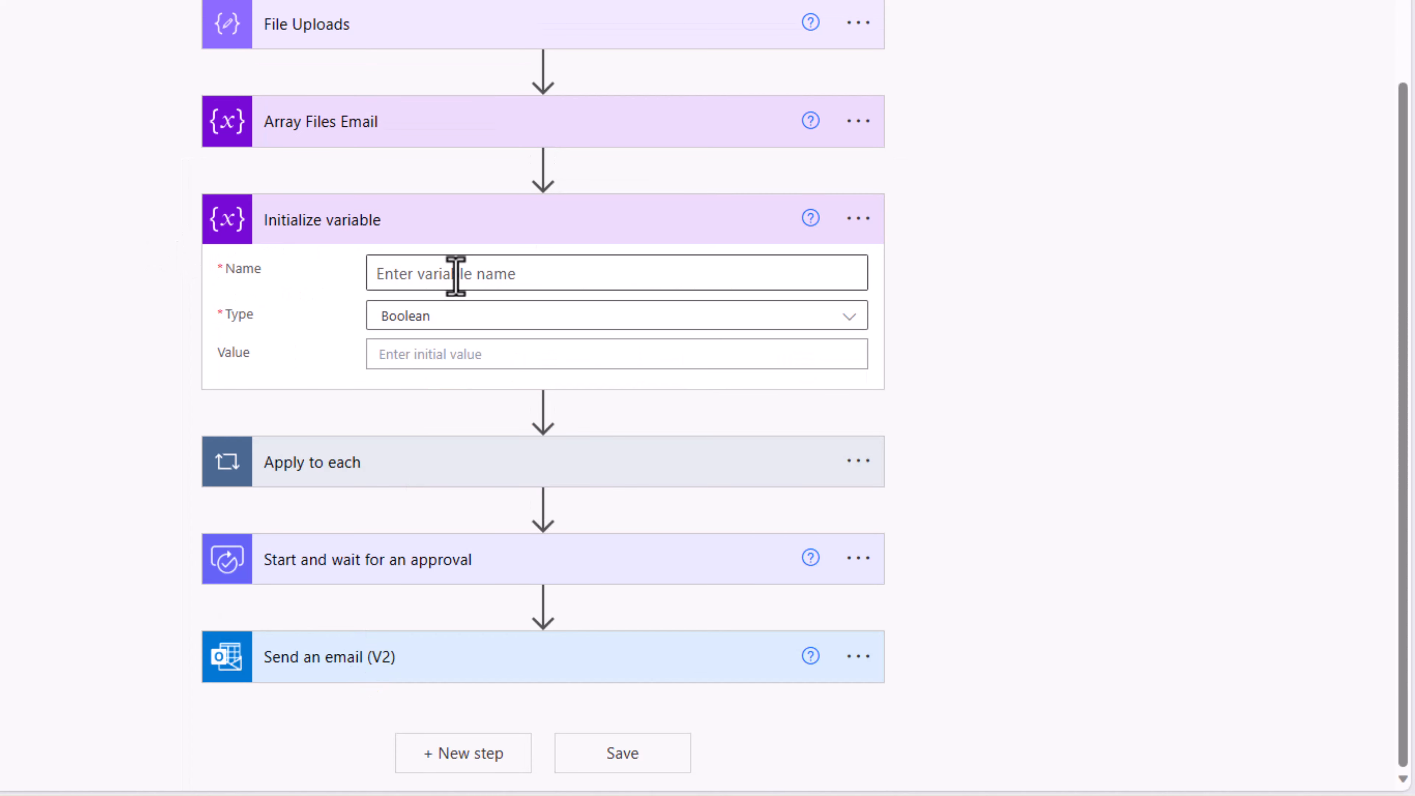
left_click(523, 285)
type("varA")
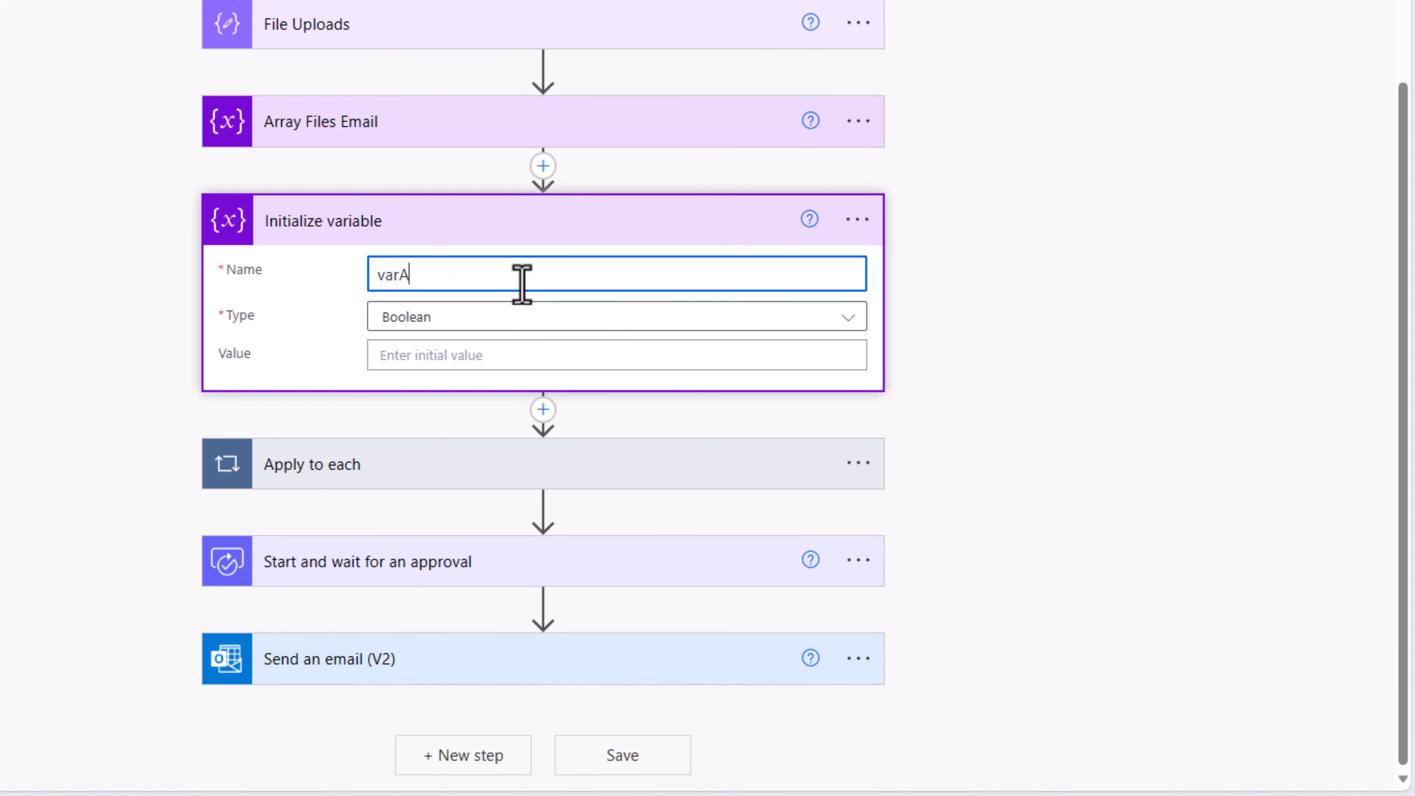
type("rrayFilesApproval")
left_click(493, 317)
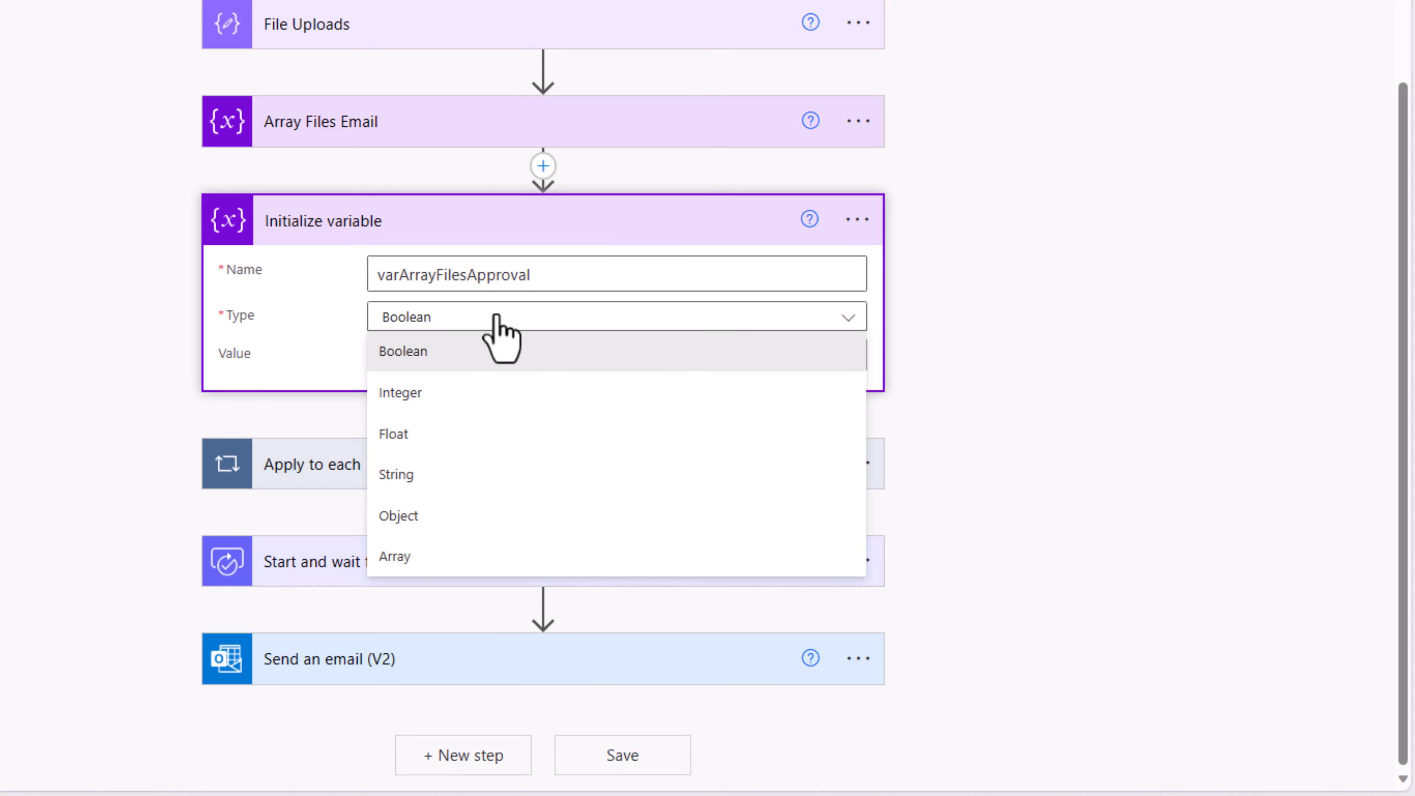
left_click(446, 556)
Step: Rename the new variable step to 'Array Files Approval'
left_click(858, 220)
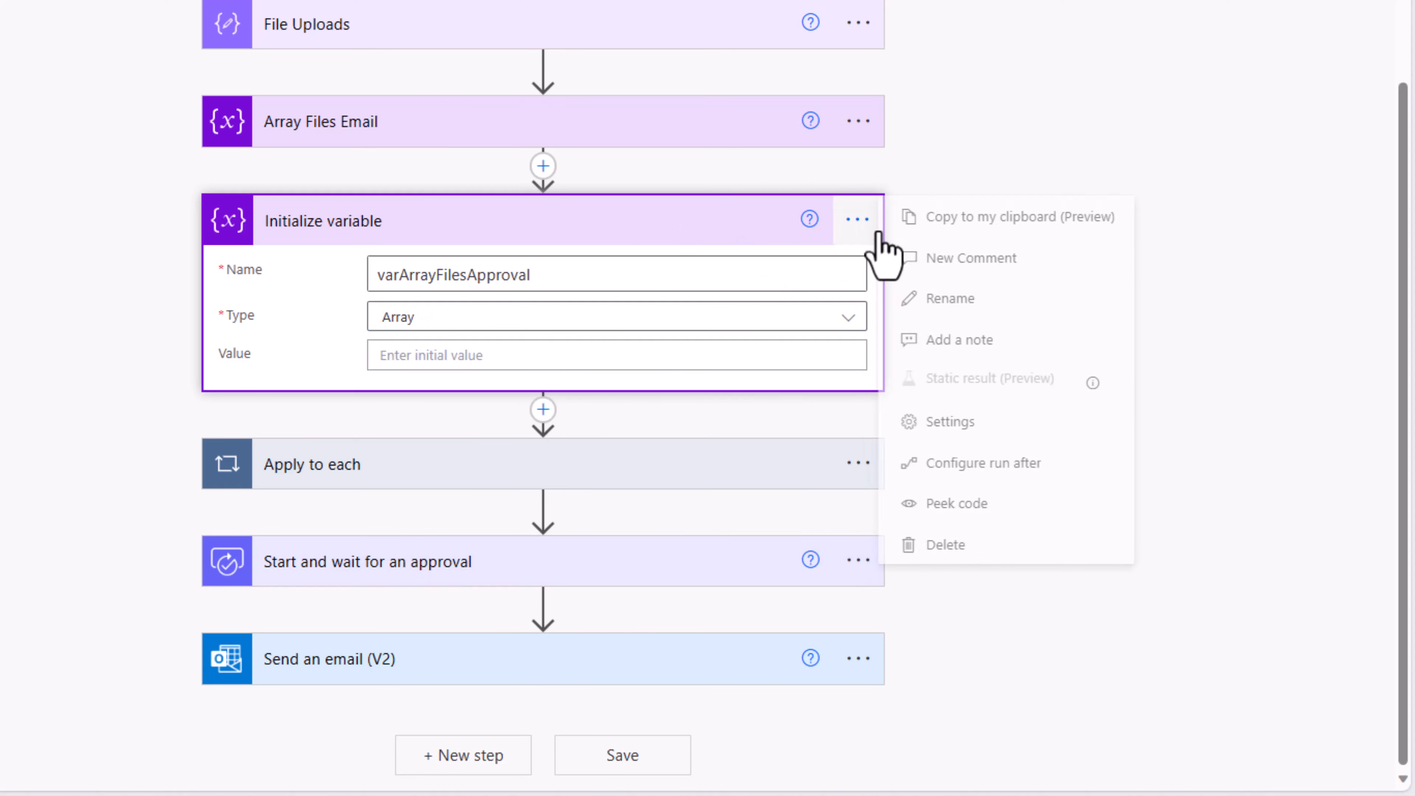
left_click(943, 299)
type("Array Files Approval")
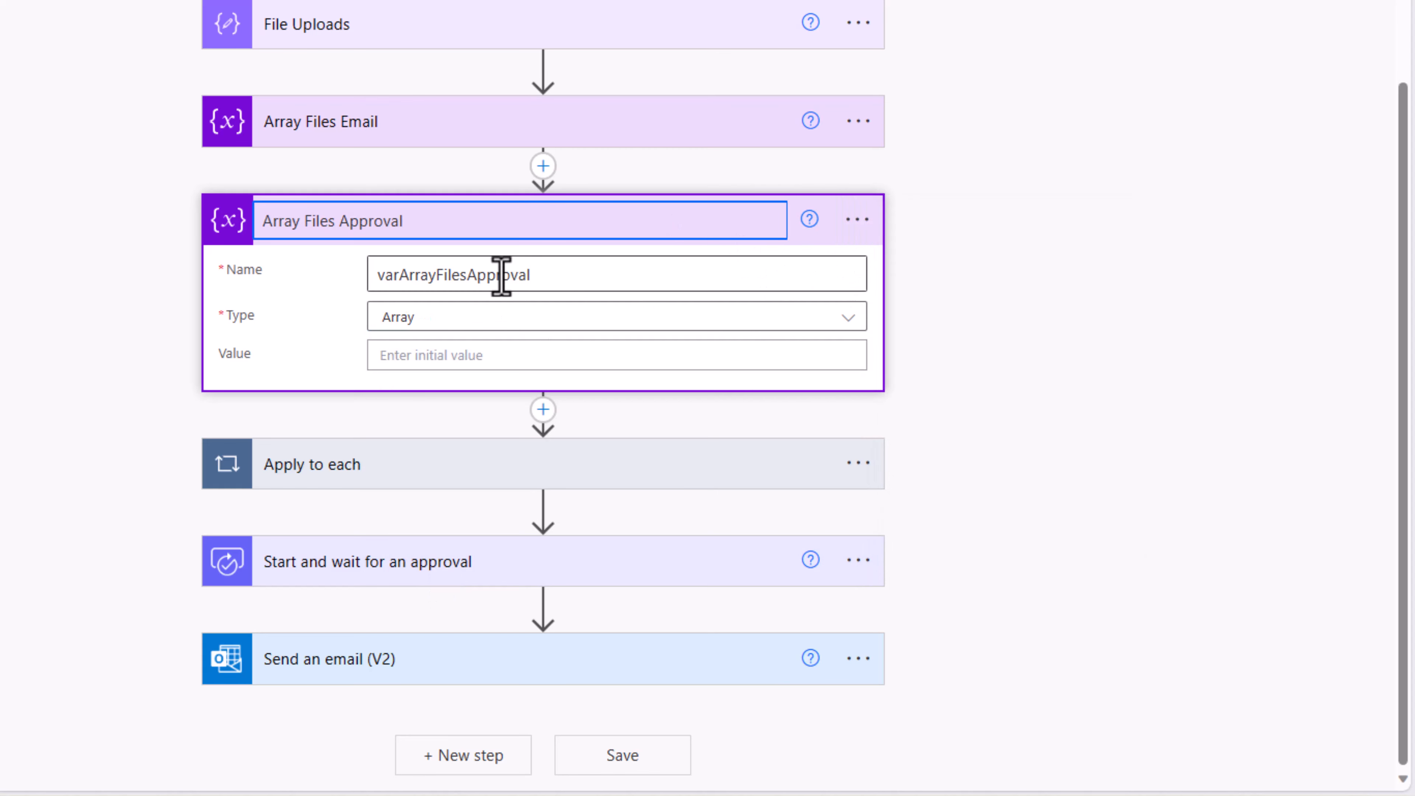
left_click(908, 297)
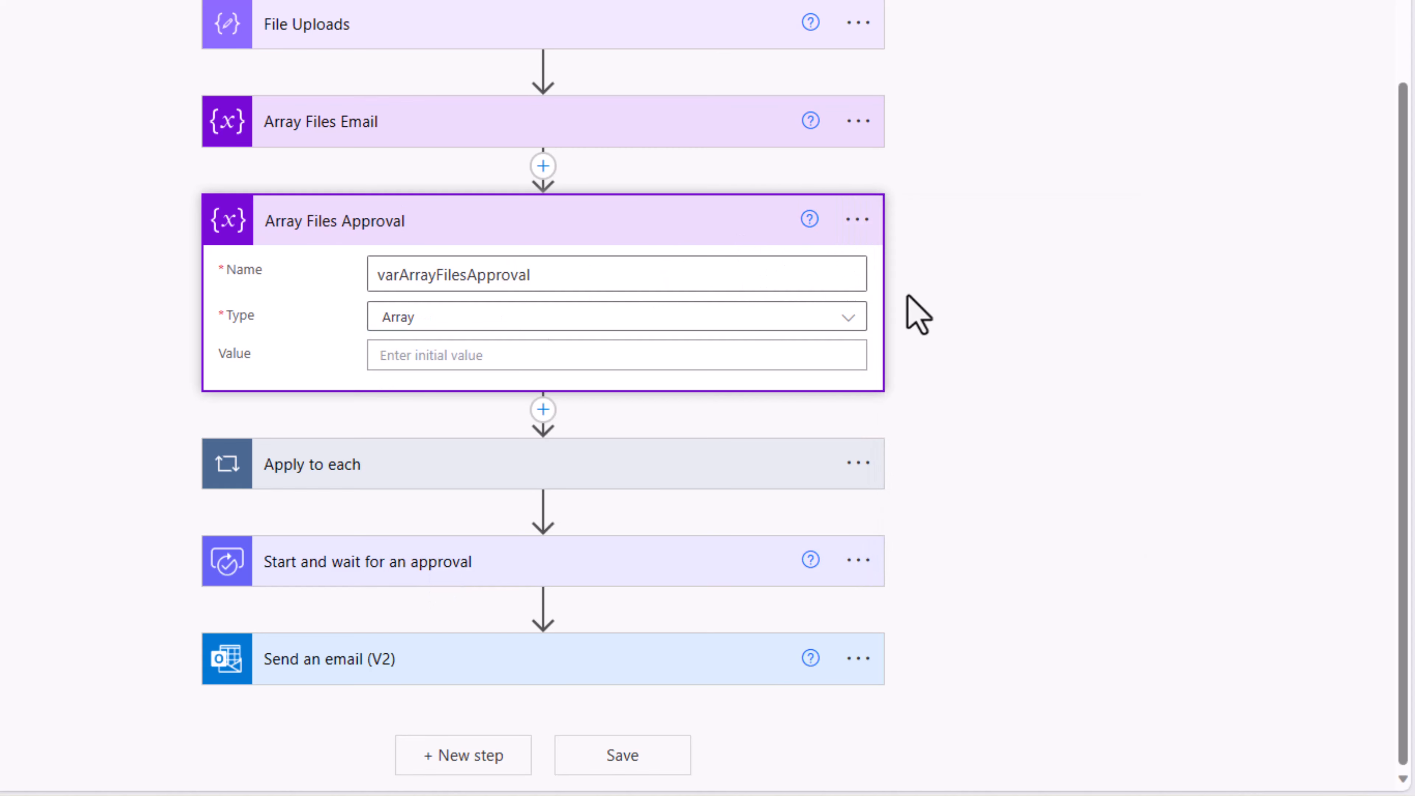
left_click(316, 480)
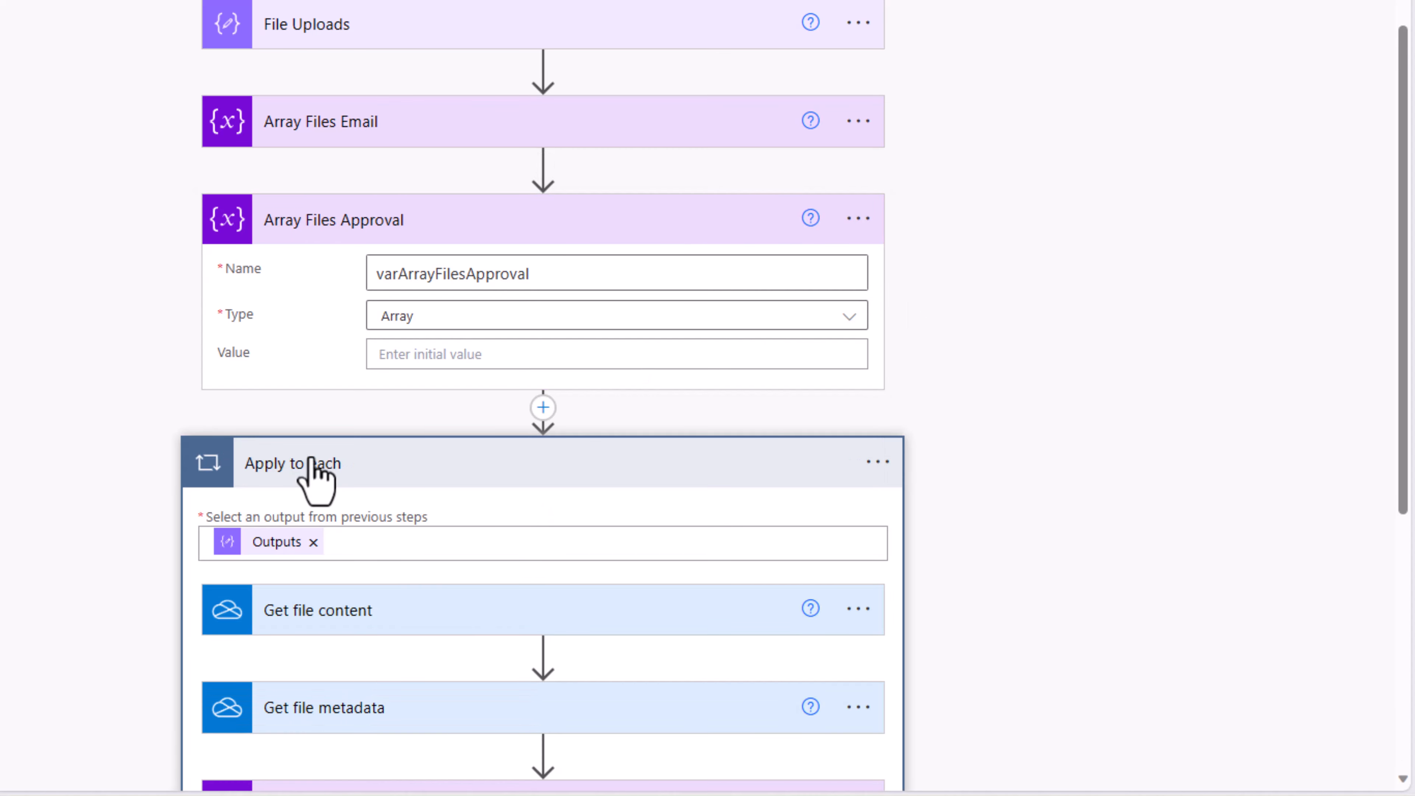
Step: Add a second Append to array variable step in the loop targeting varArrayFilesApproval
scroll(473, 357, "down", 5)
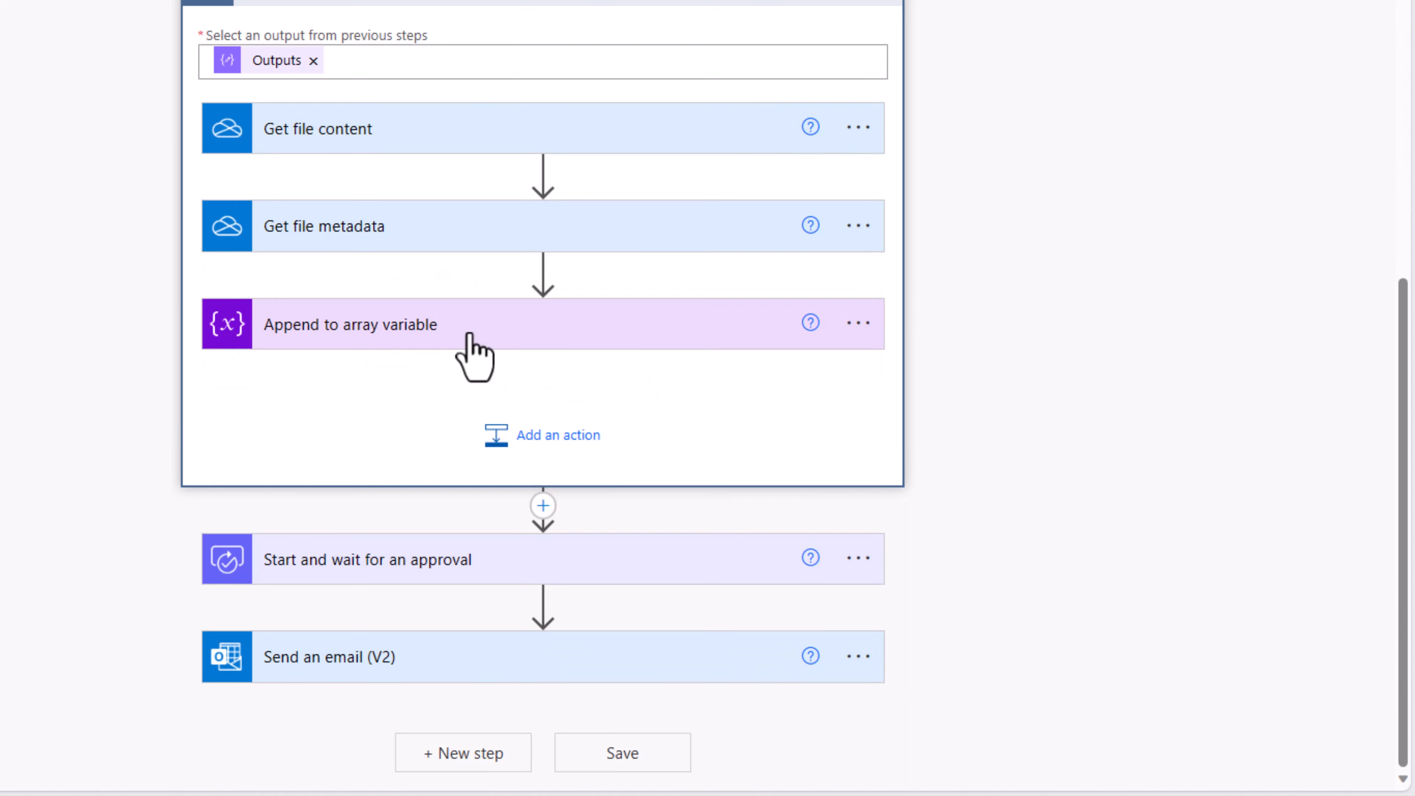
left_click(534, 435)
type("append to array")
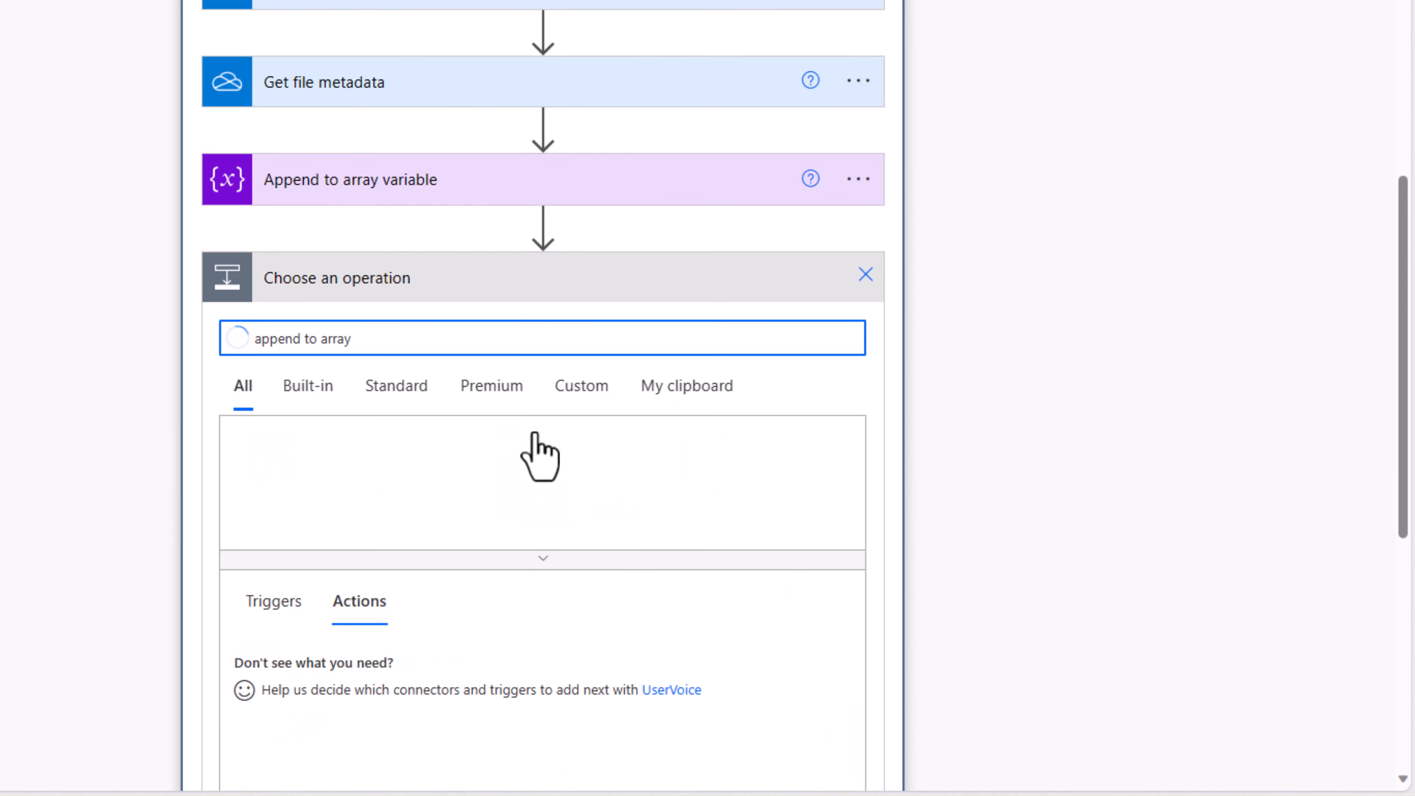
scroll(518, 473, "down", 3)
left_click(433, 531)
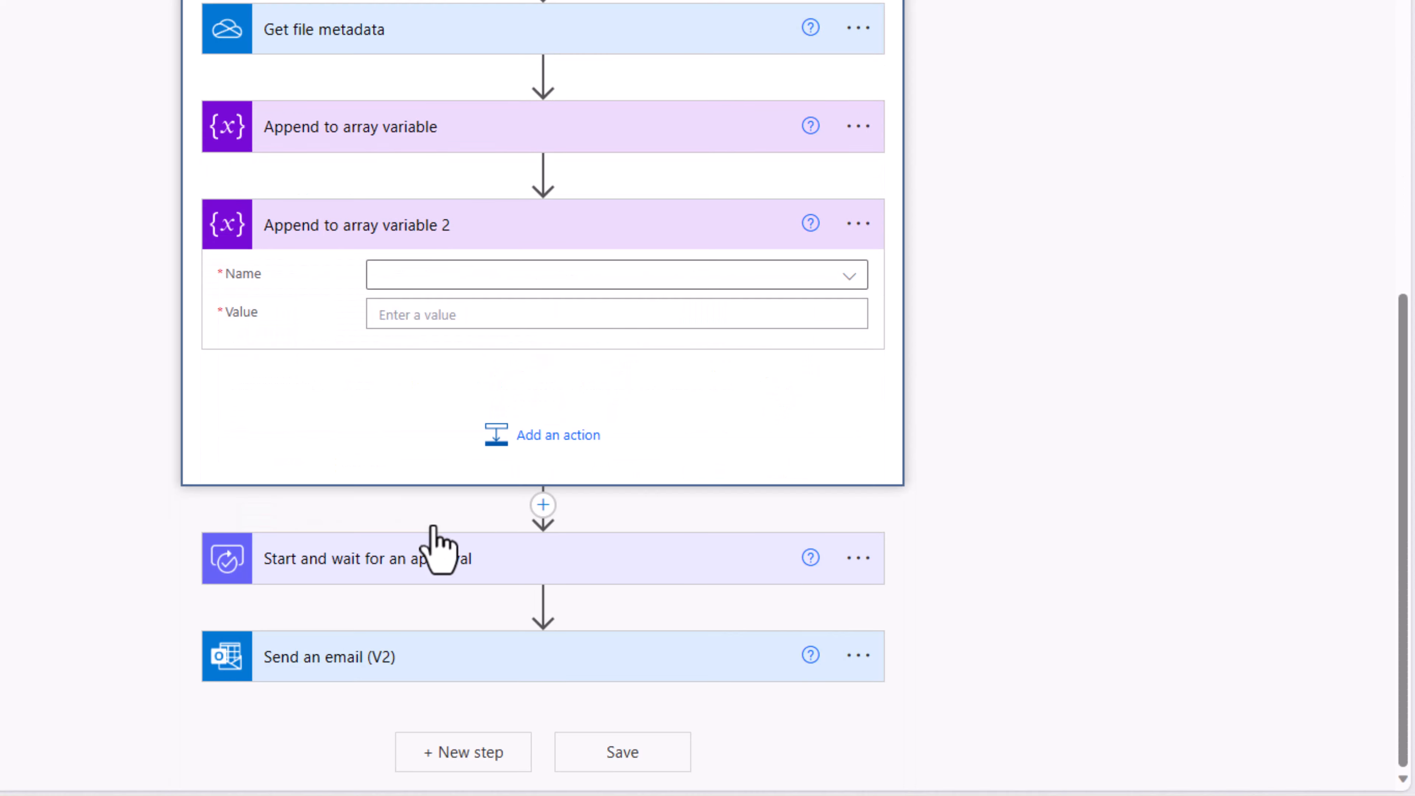
left_click(413, 293)
left_click(413, 291)
left_click(413, 292)
left_click(467, 356)
Step: Copy the first step's JSON into the new step and rename its keys to 'name' and 'content'
left_click(441, 142)
left_click(665, 278)
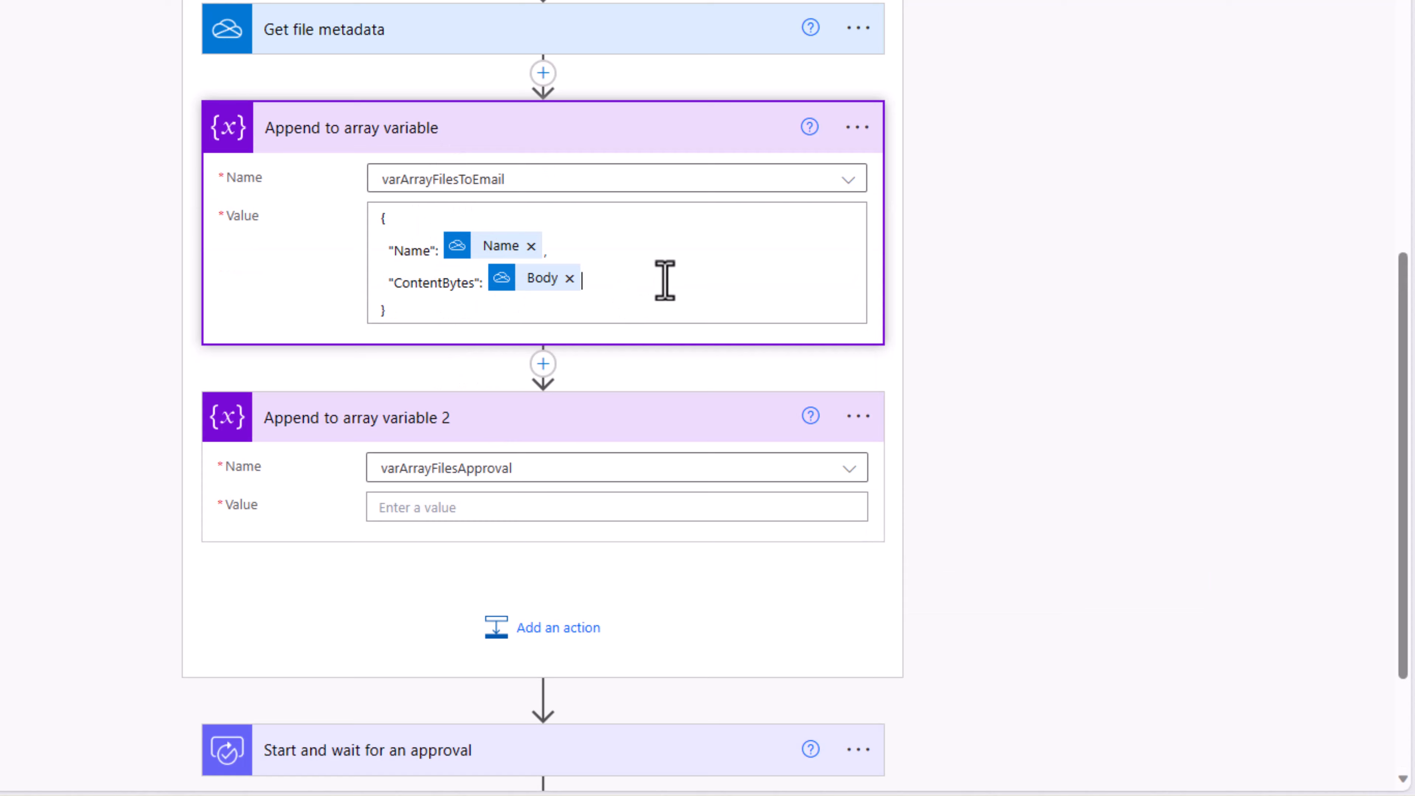
key("ctrl+a")
key("ctrl+c")
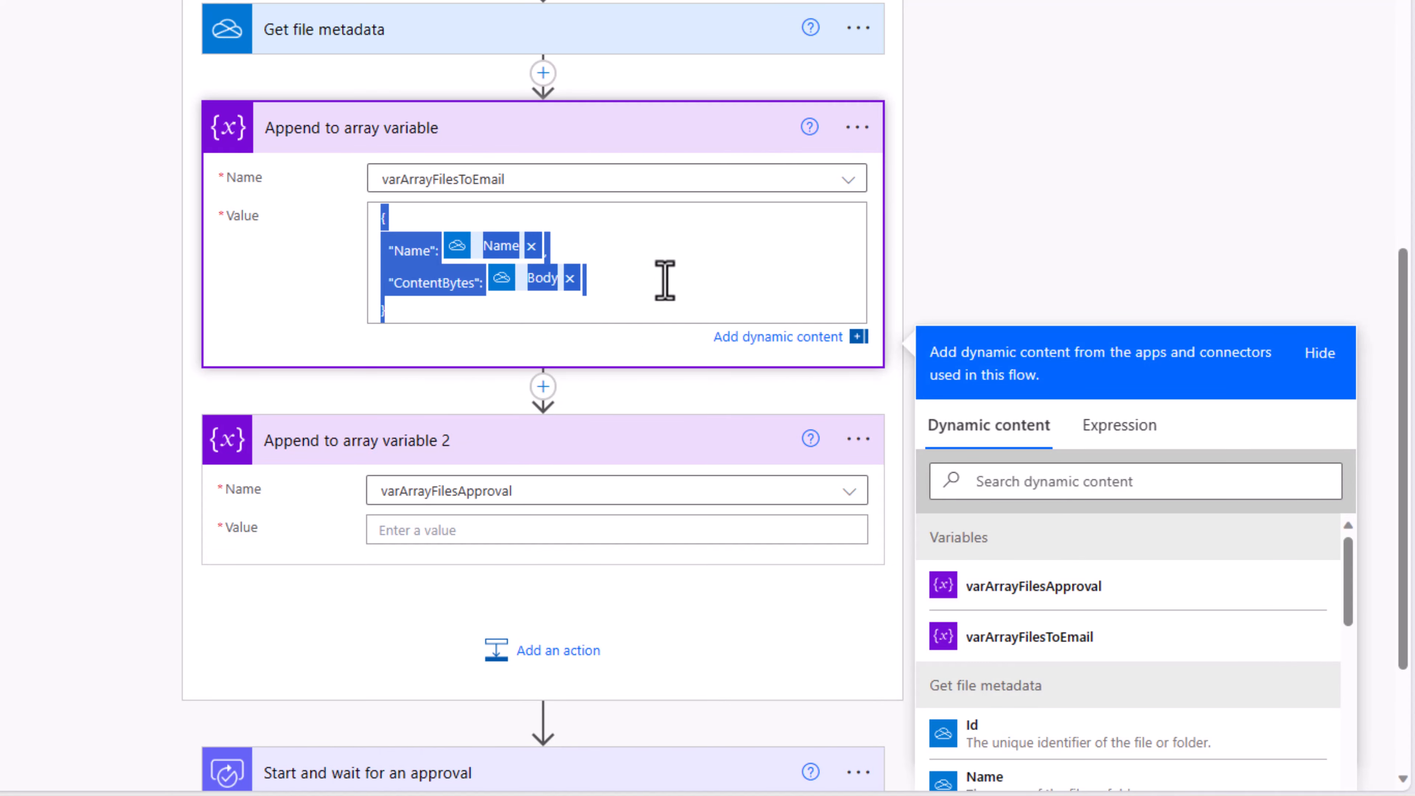
left_click(442, 530)
key("ctrl+v")
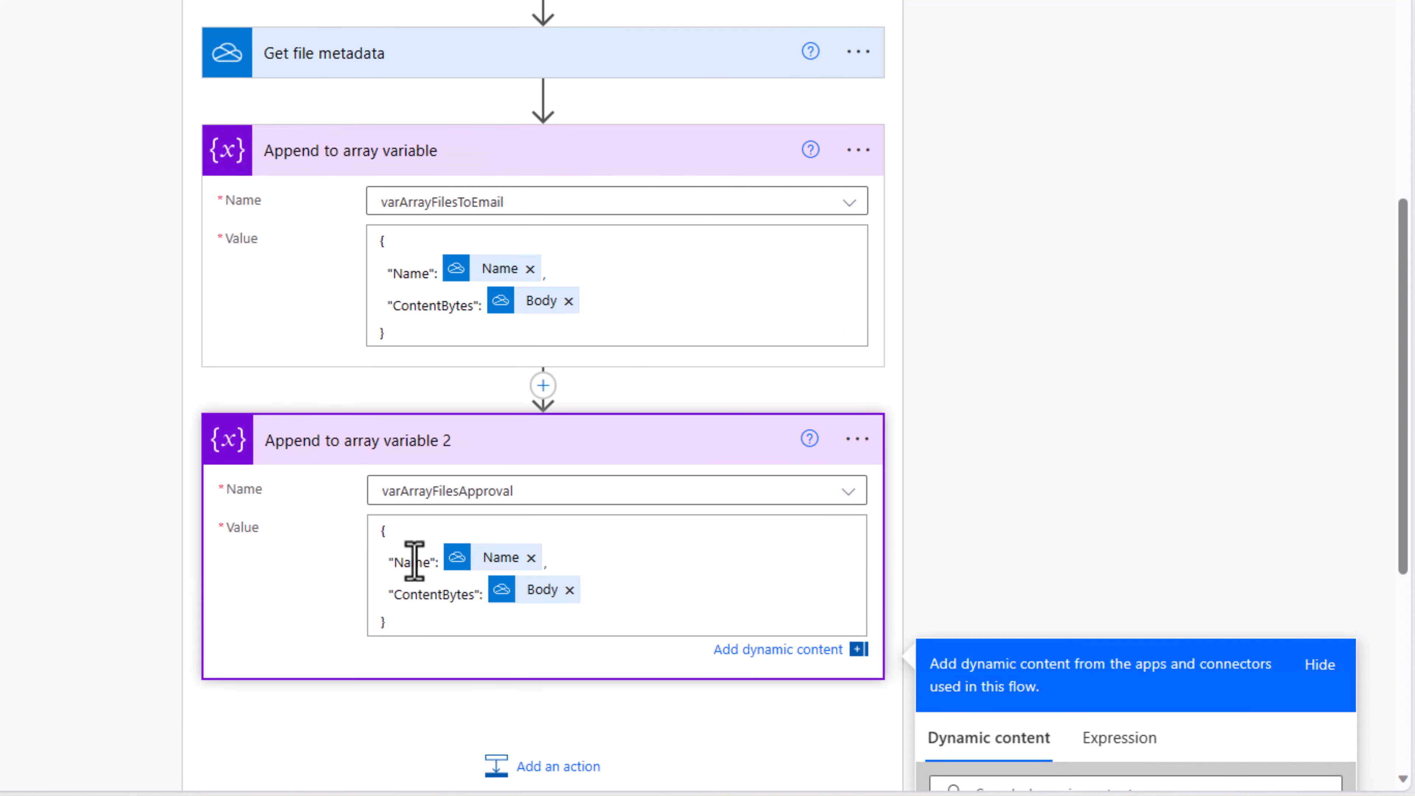
double_click(413, 562)
type("name")
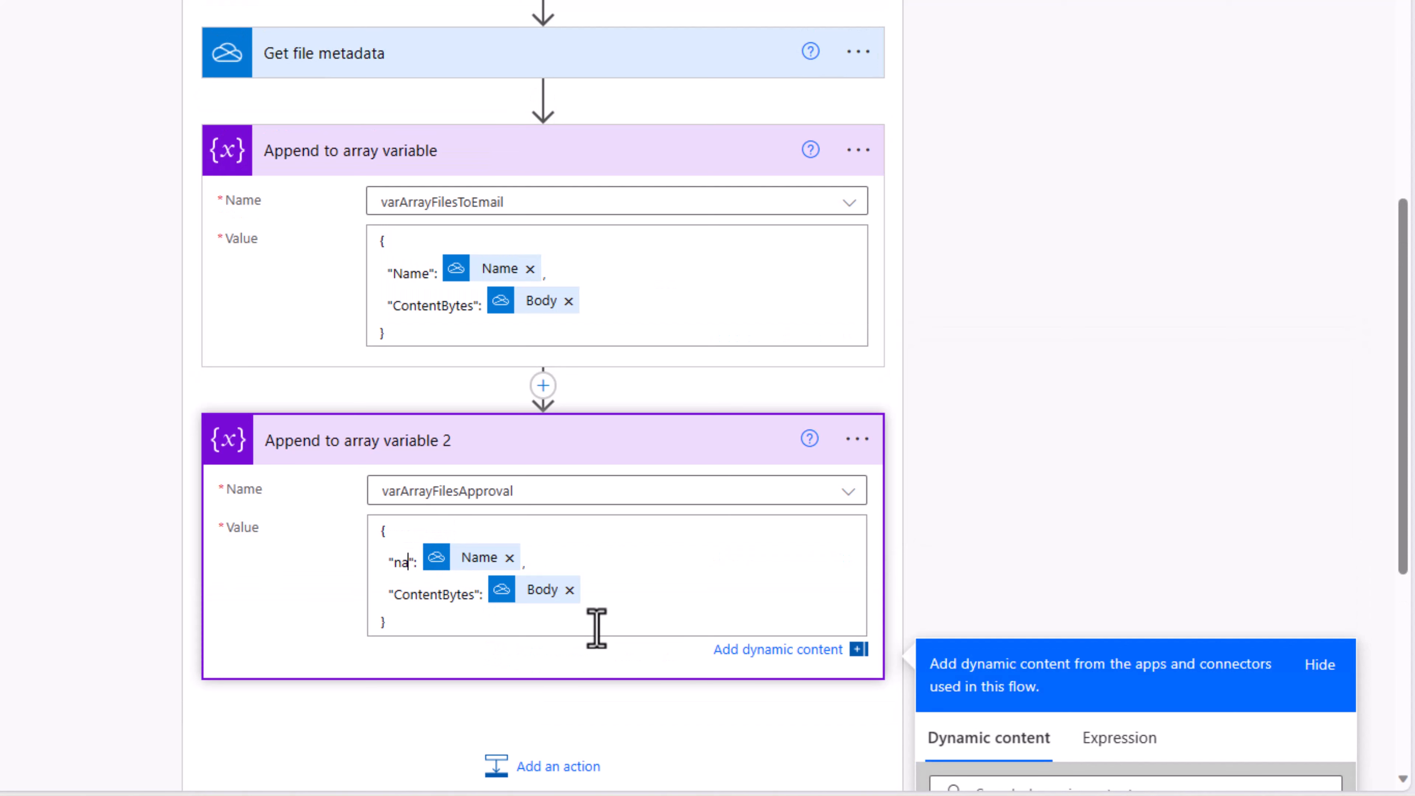
double_click(416, 594)
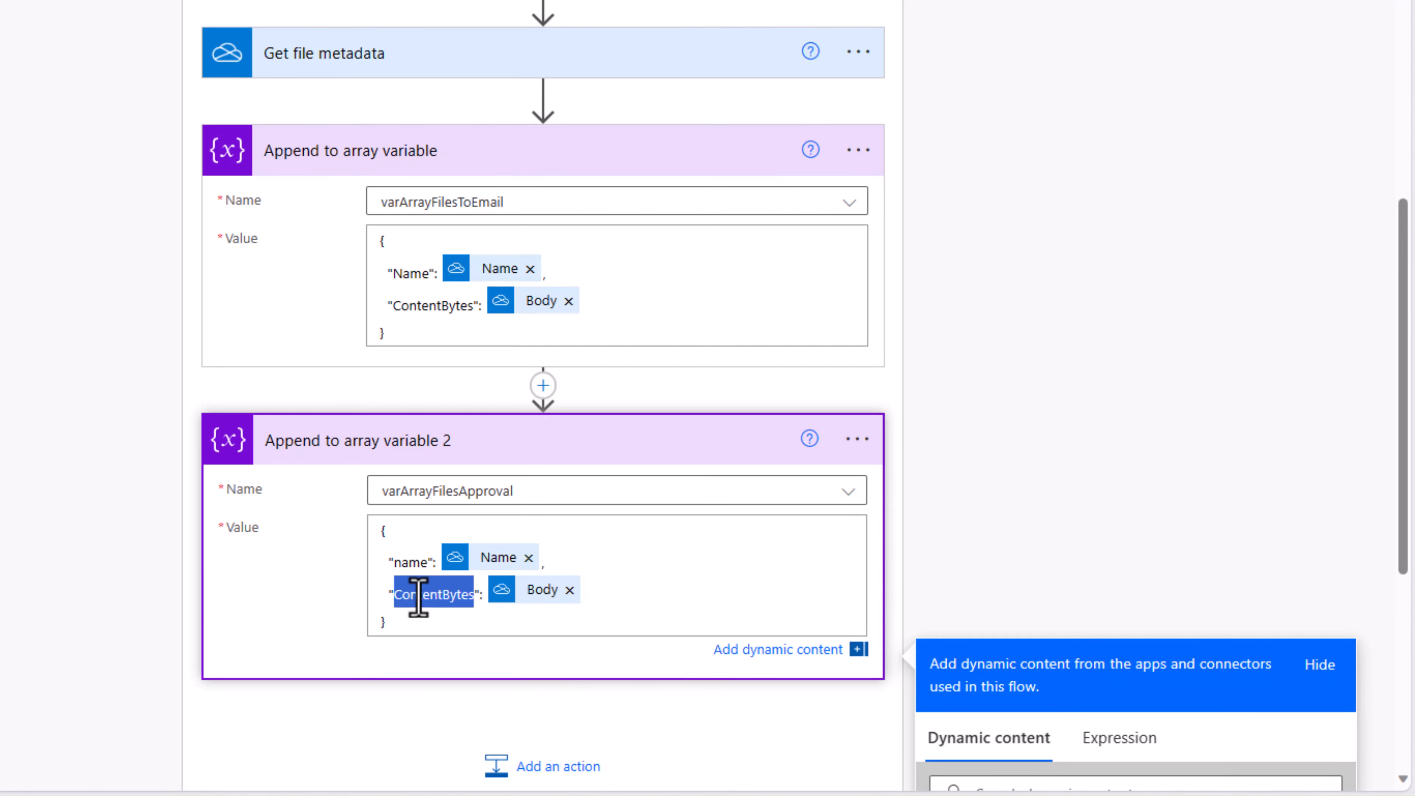
type("content")
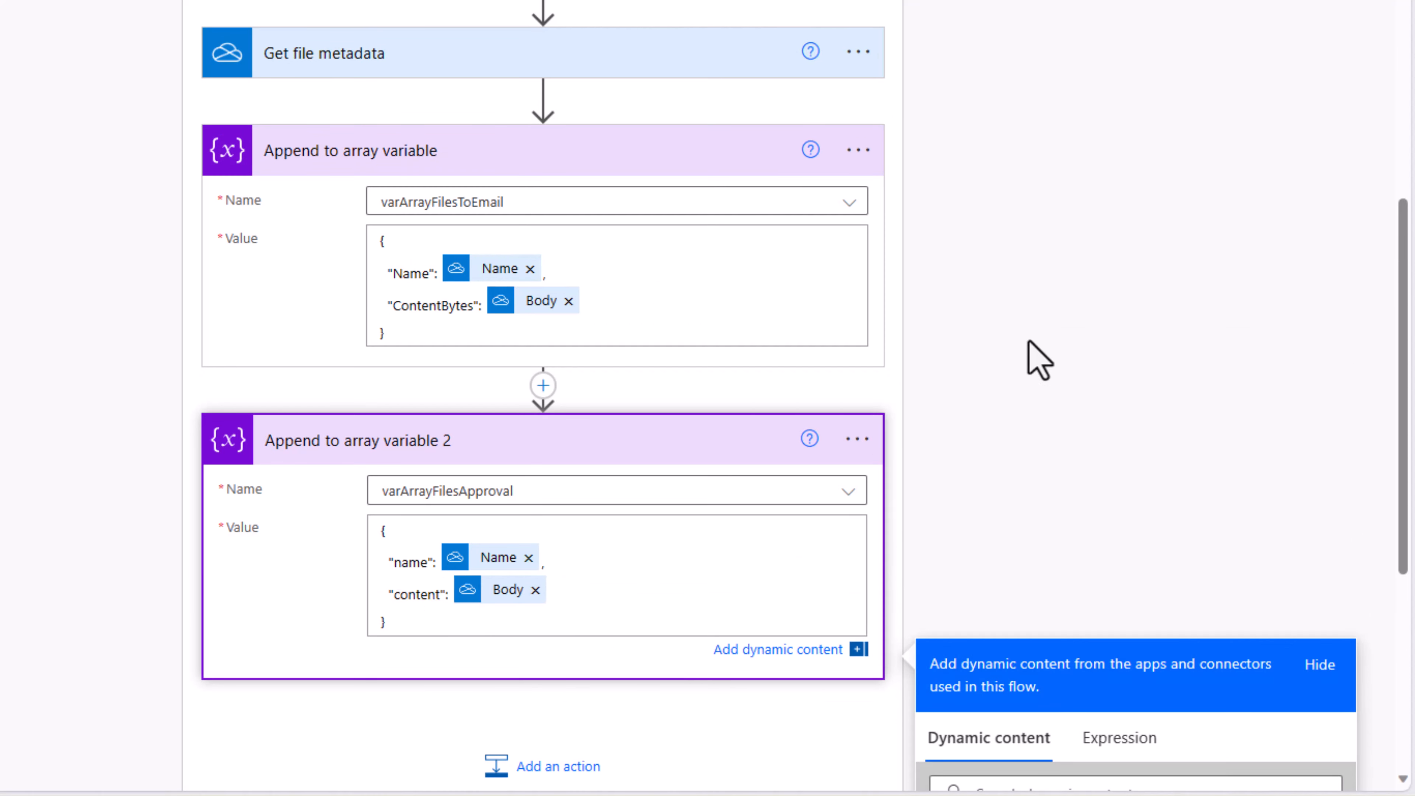
left_click(1021, 346)
scroll(467, 427, "down", 5)
Step: Replace the approval's sample attachments JSON with the varArrayFilesApproval variable
left_click(420, 559)
scroll(406, 379, "down", 6)
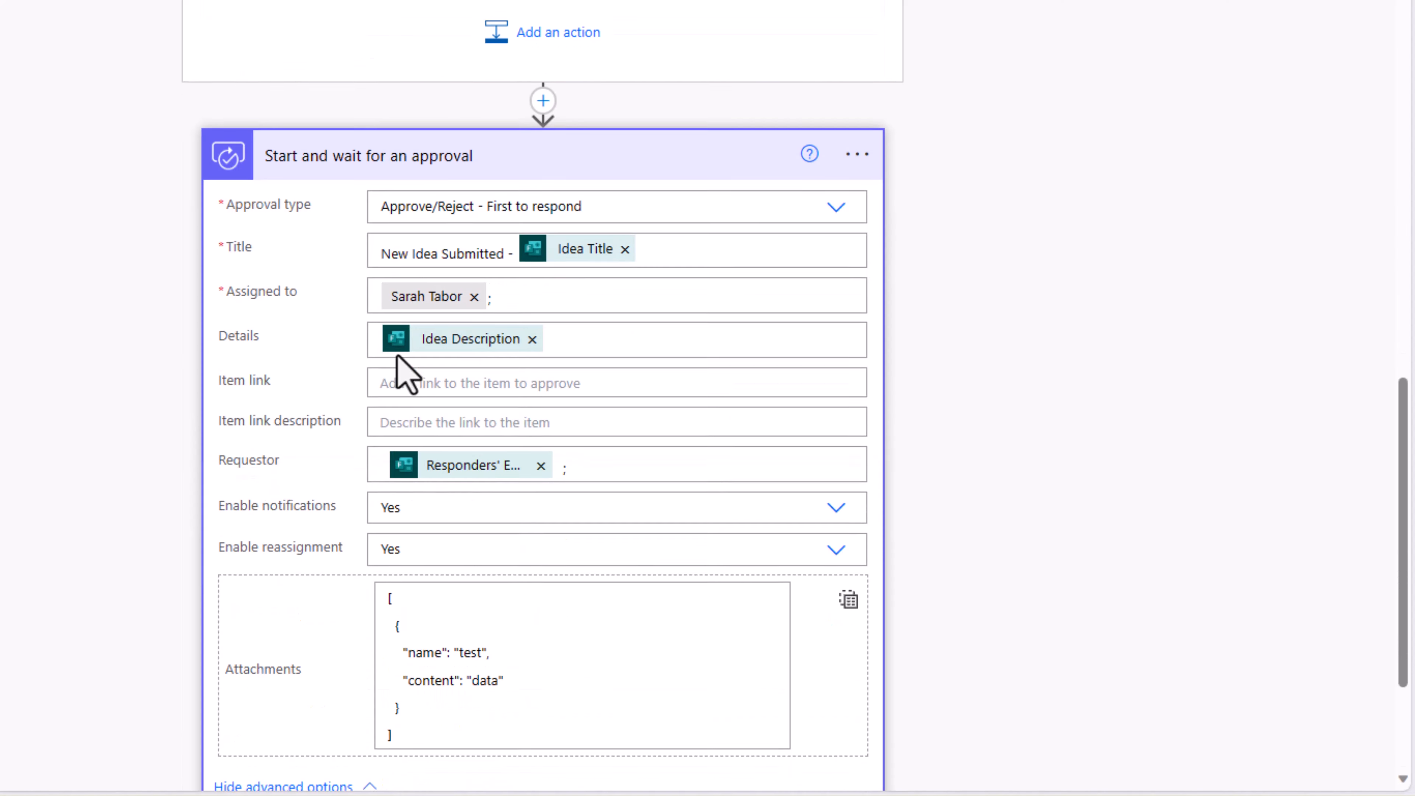
scroll(402, 371, "down", 5)
left_click(521, 443)
key("ctrl+a")
key("Delete")
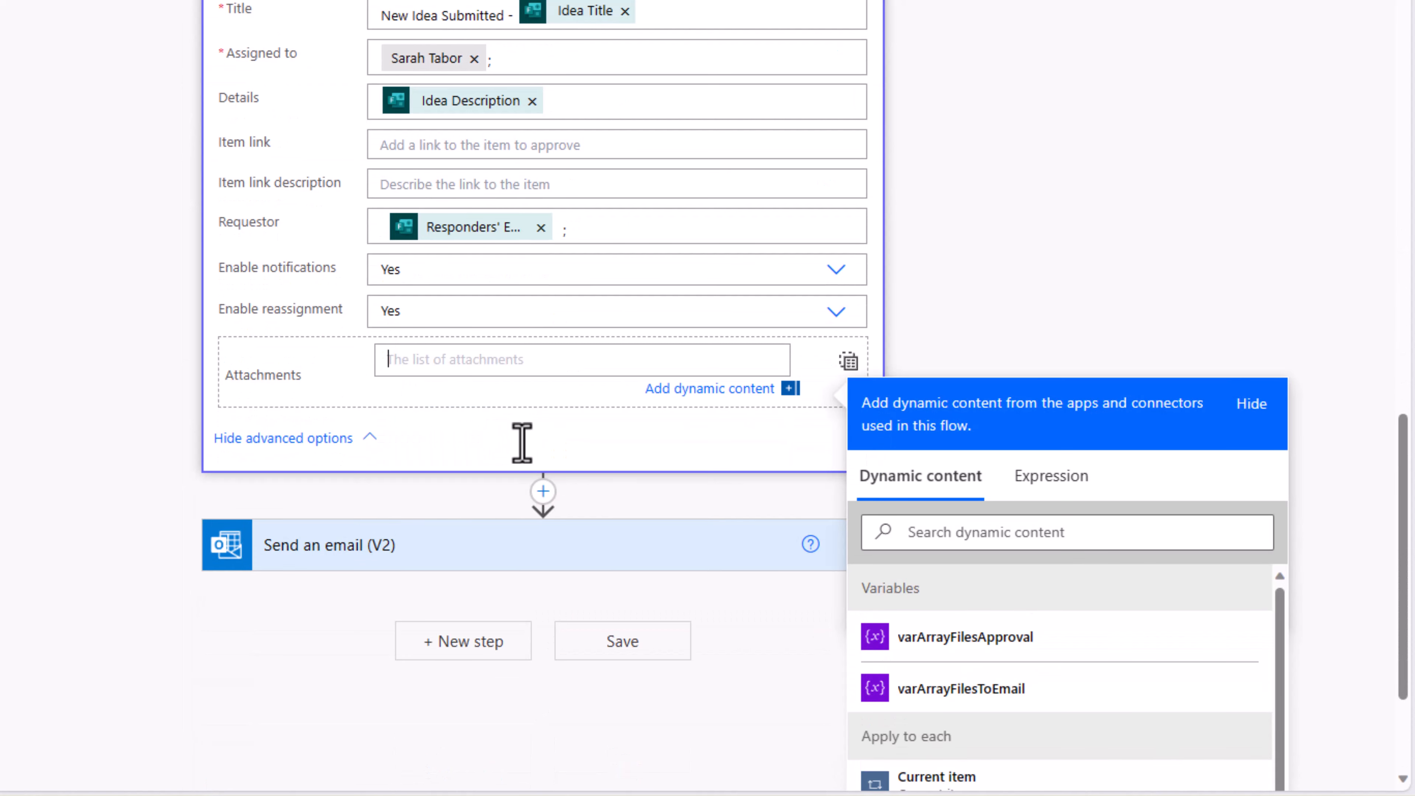
left_click(965, 637)
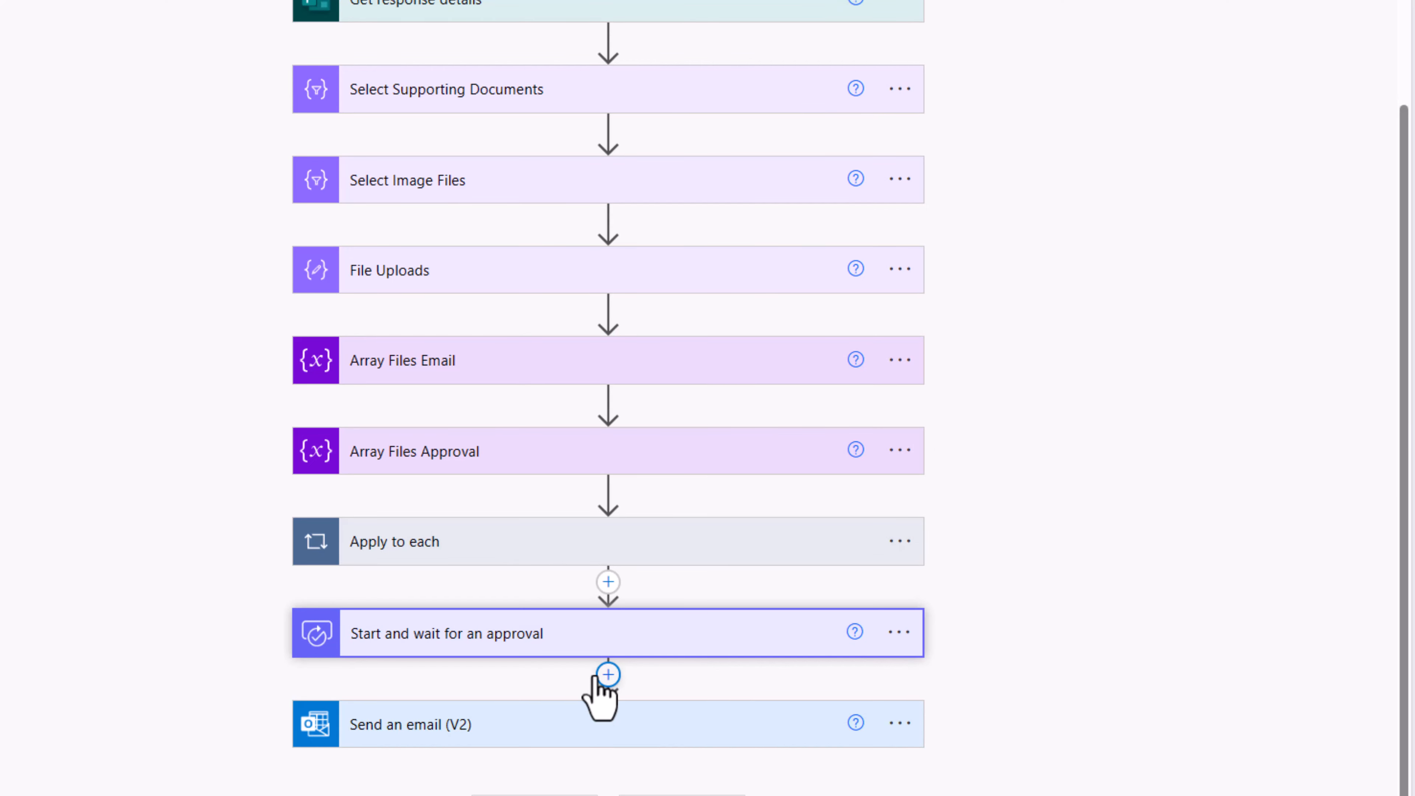
Step: Add a Condition testing approval Outcome equals Approve and move Send an email (V2) into If yes
left_click(608, 673)
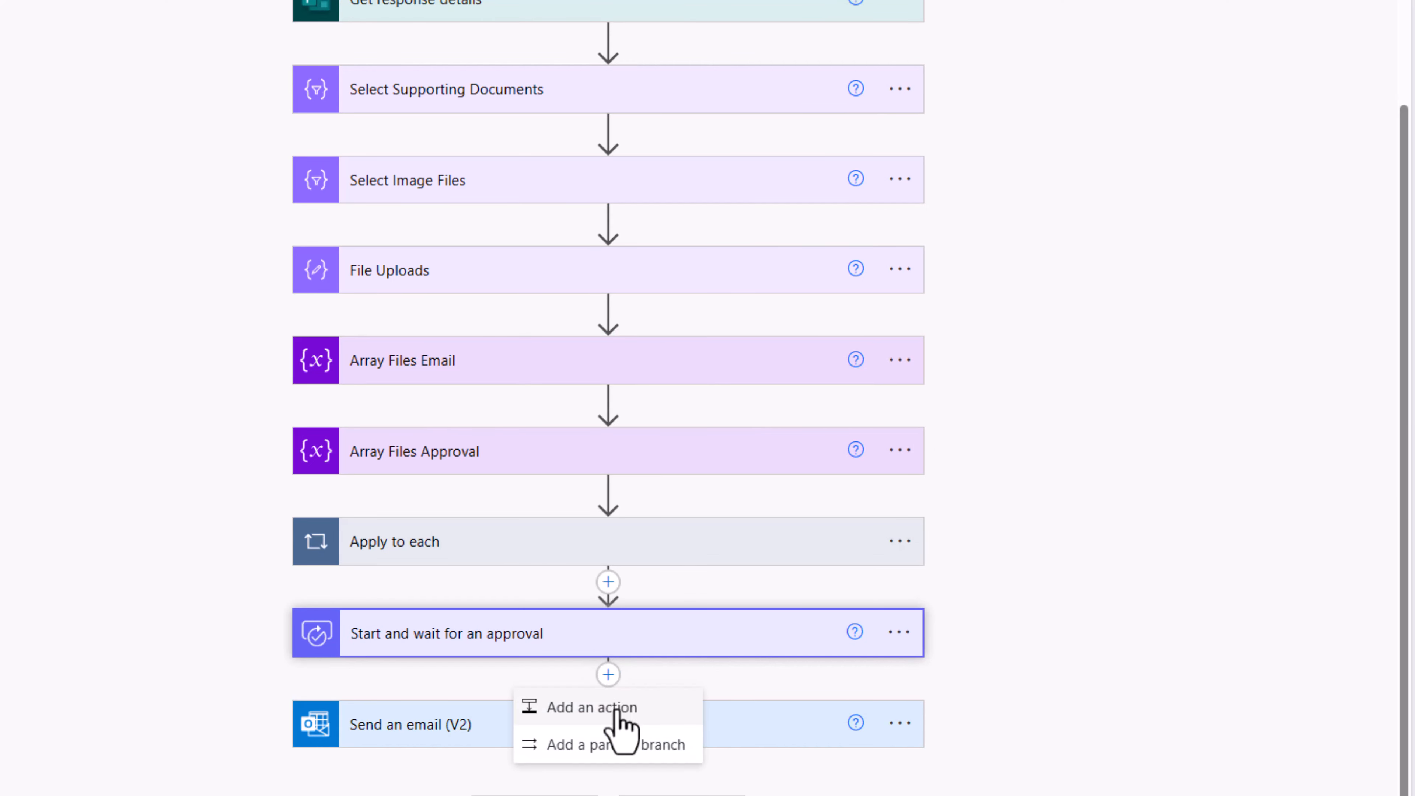
type("condition")
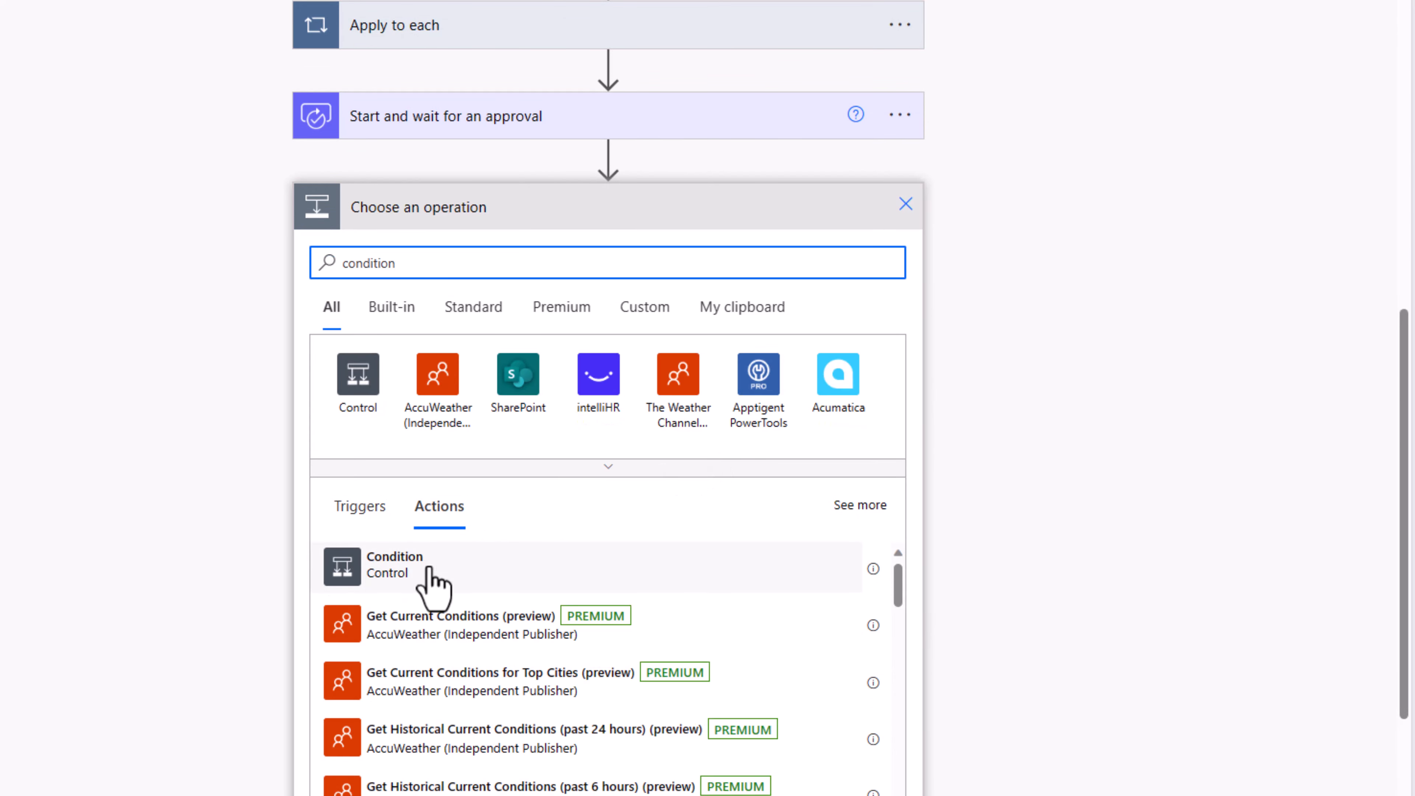
left_click(426, 577)
left_click(399, 416)
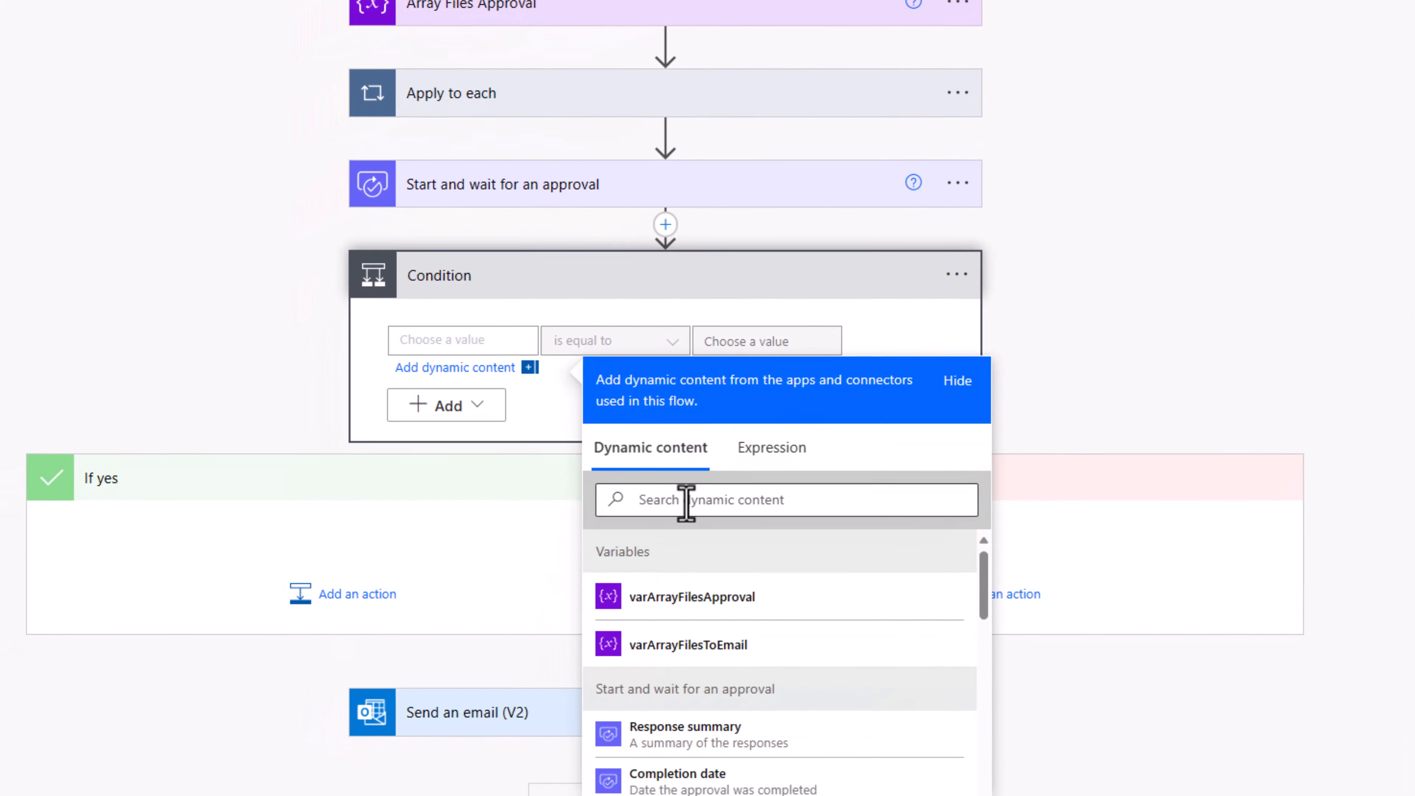
type("outcome")
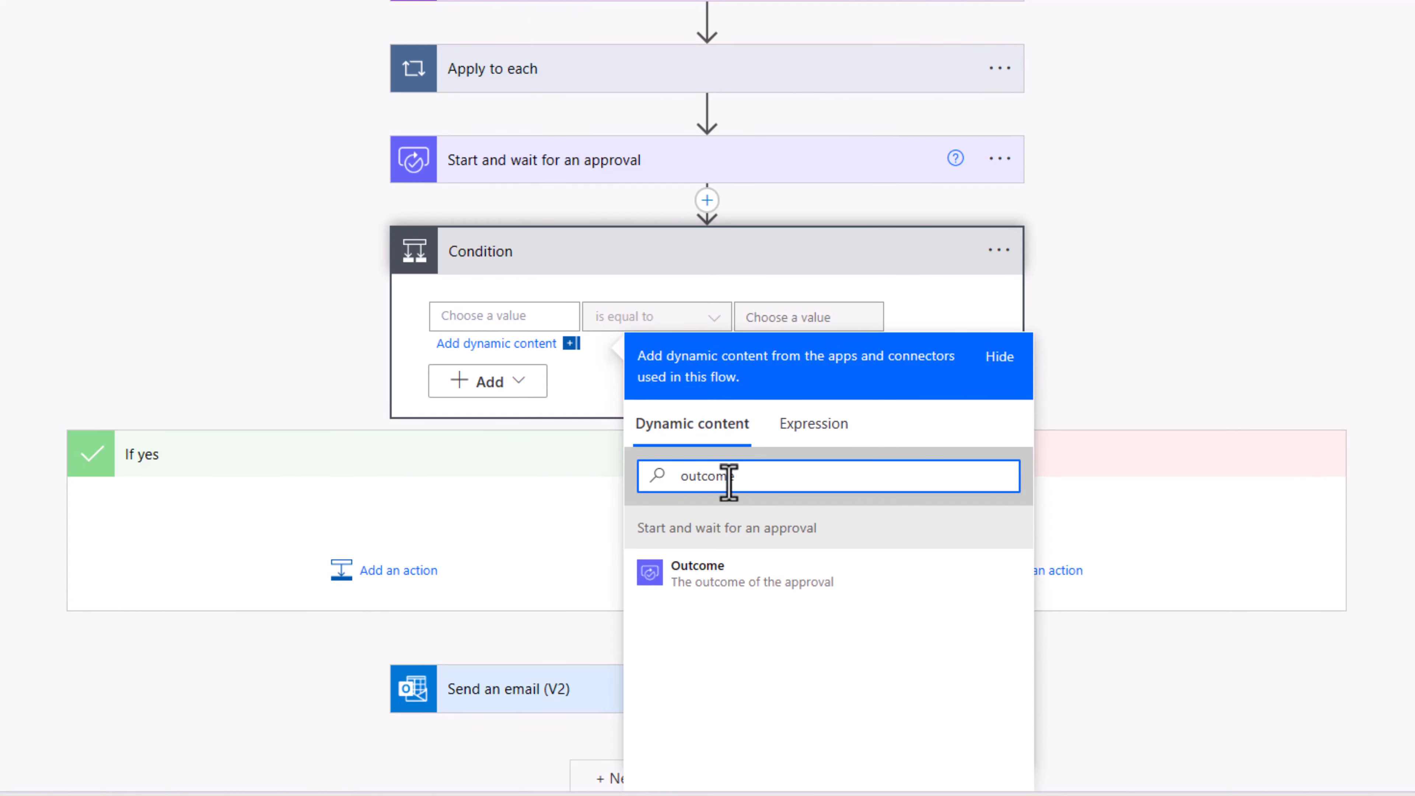
left_click(716, 582)
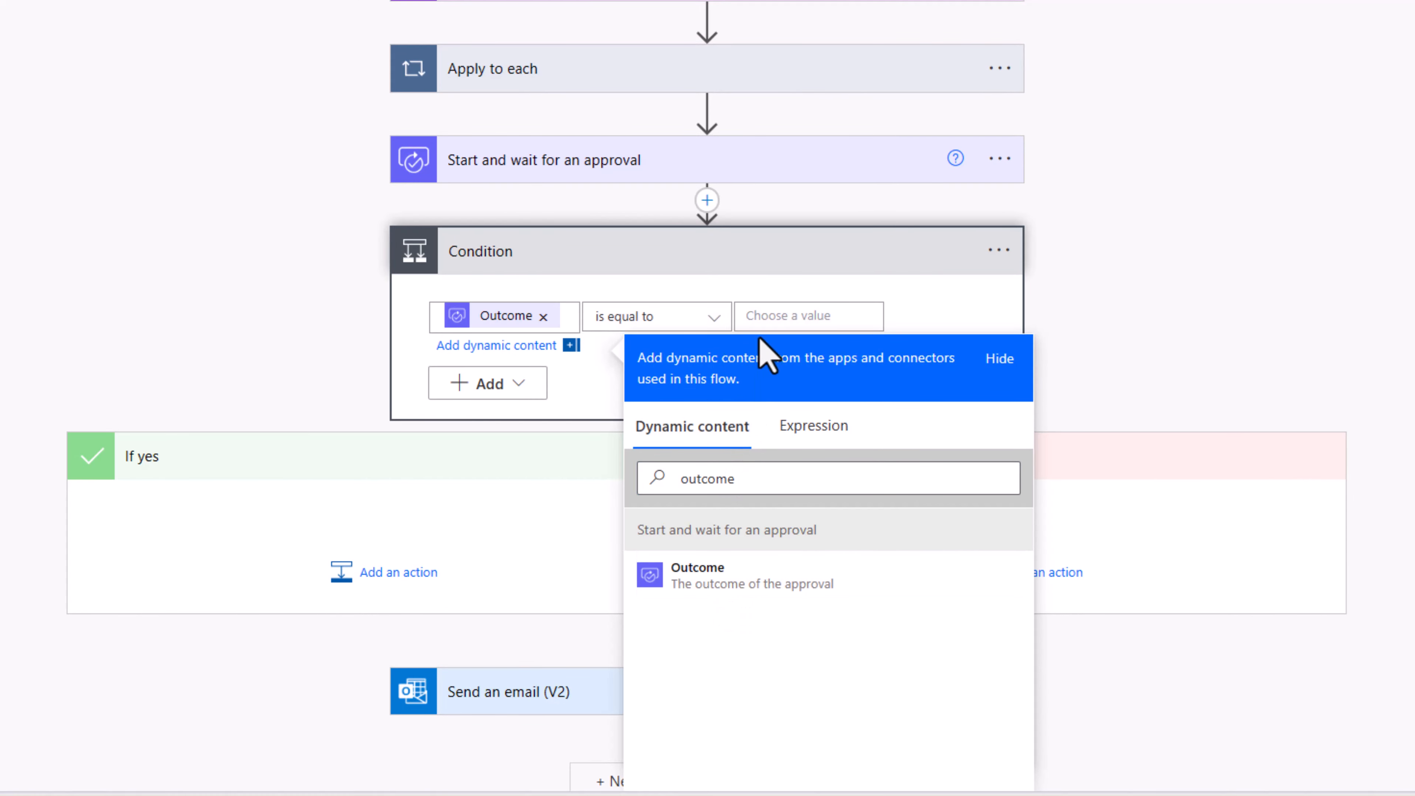
left_click(824, 317)
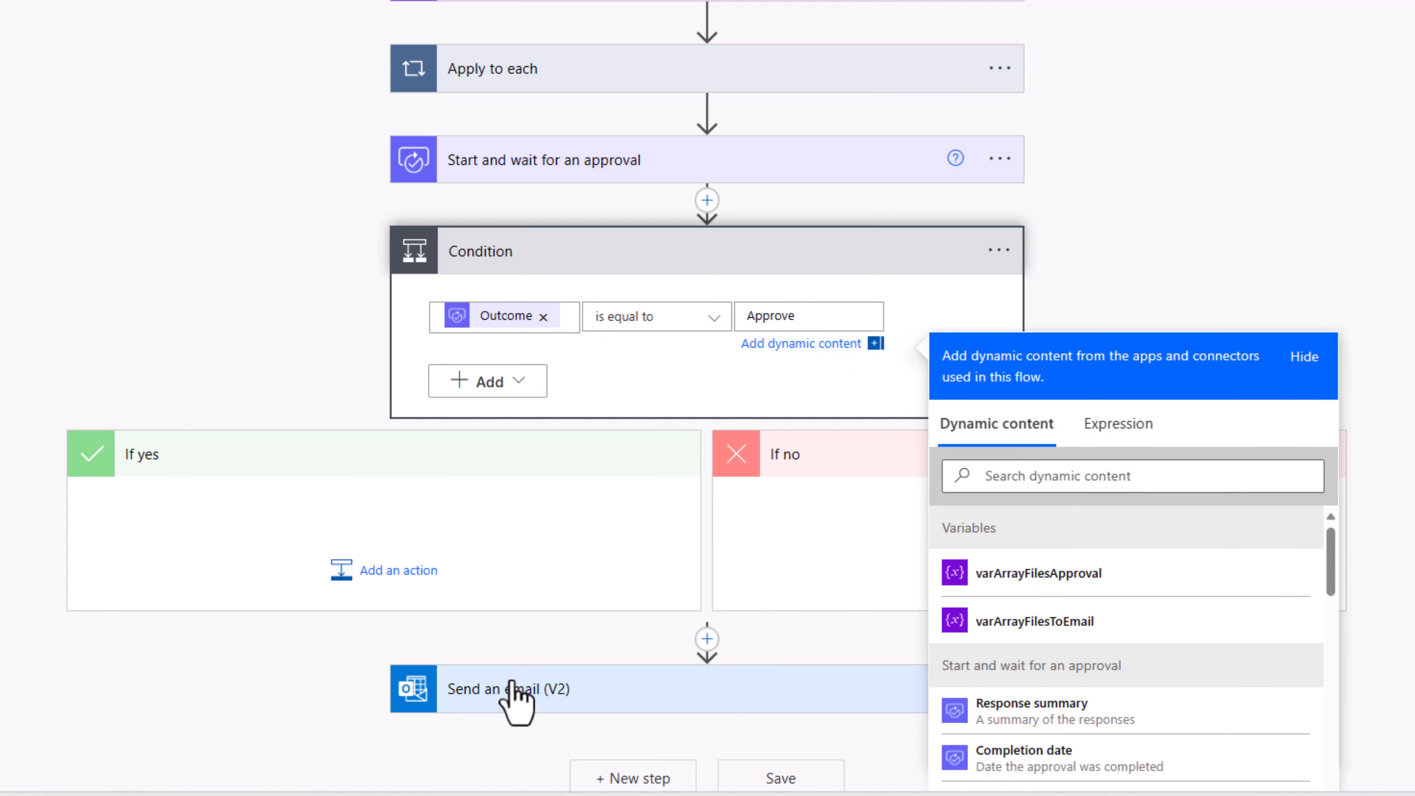
left_click_drag(513, 697, 248, 501)
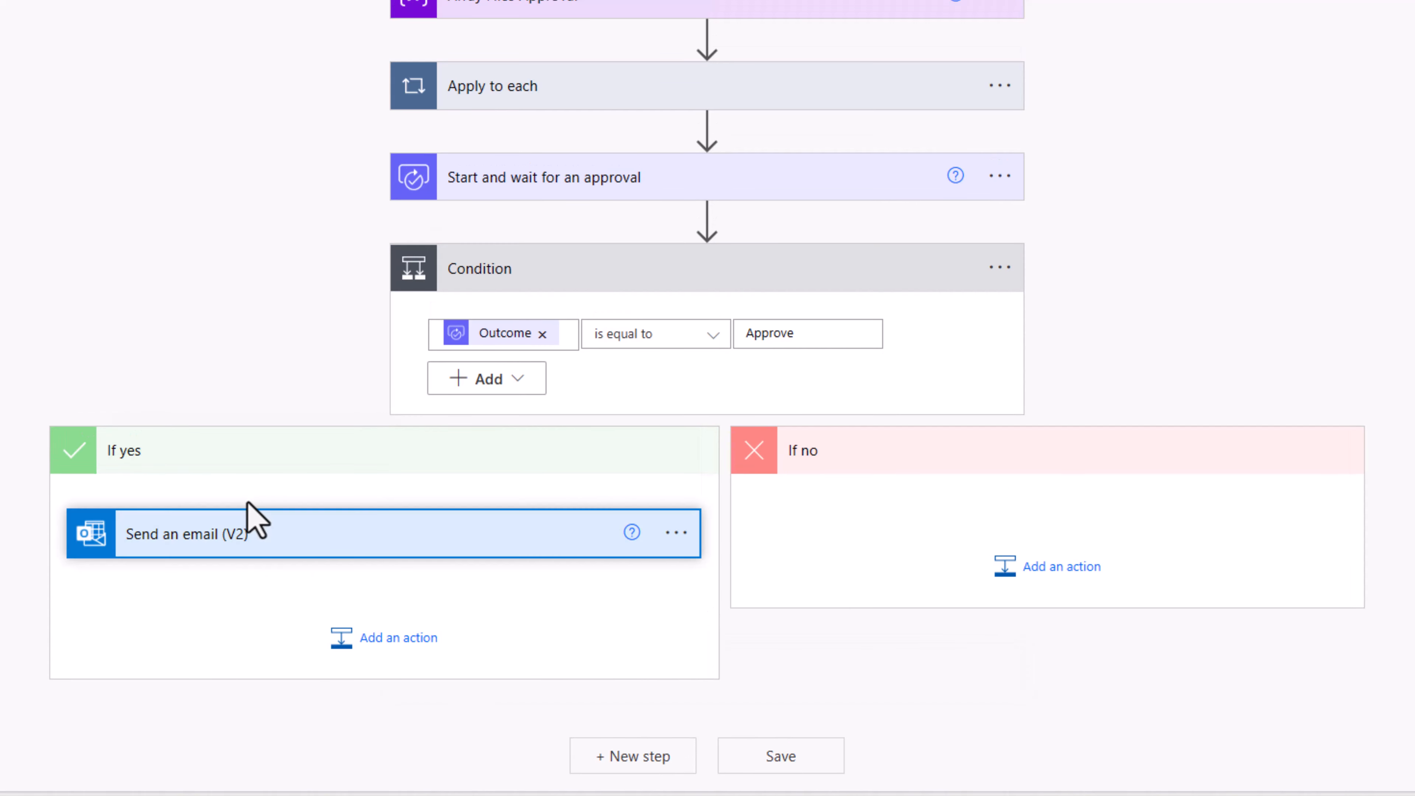
Step: Send the If yes email to the team and CC the approver
left_click(365, 549)
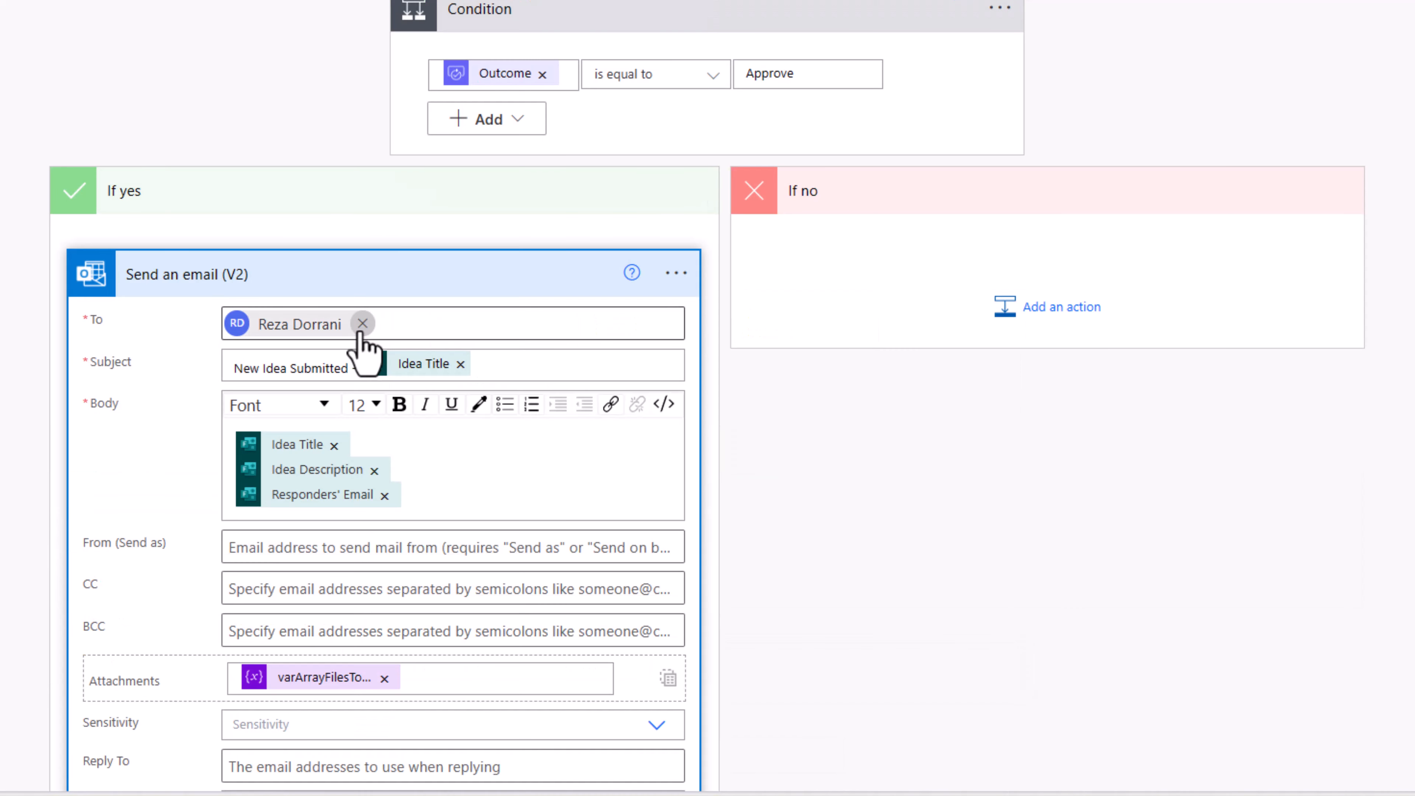
left_click(364, 319)
type("Cat team")
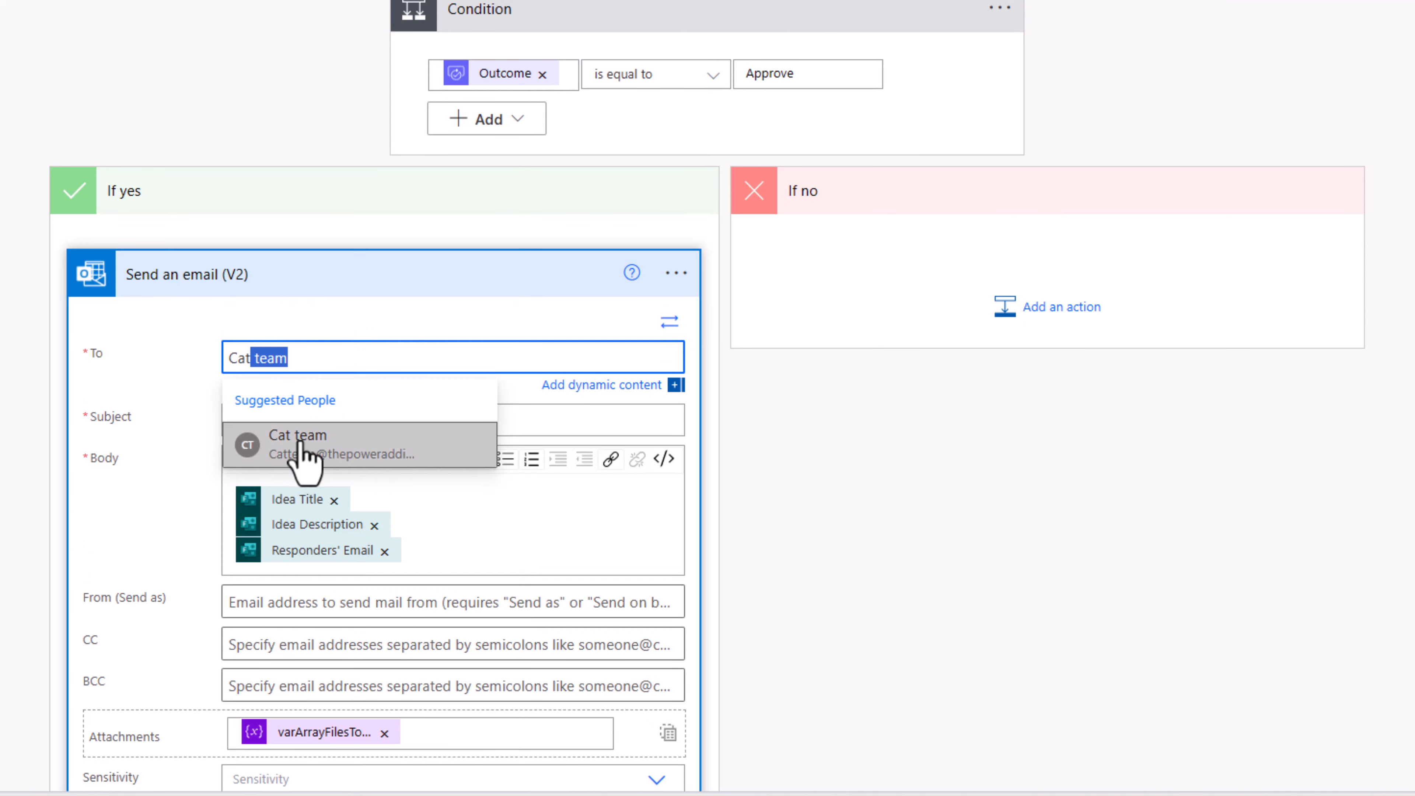
left_click(304, 446)
scroll(309, 468, "down", 2)
left_click(294, 508)
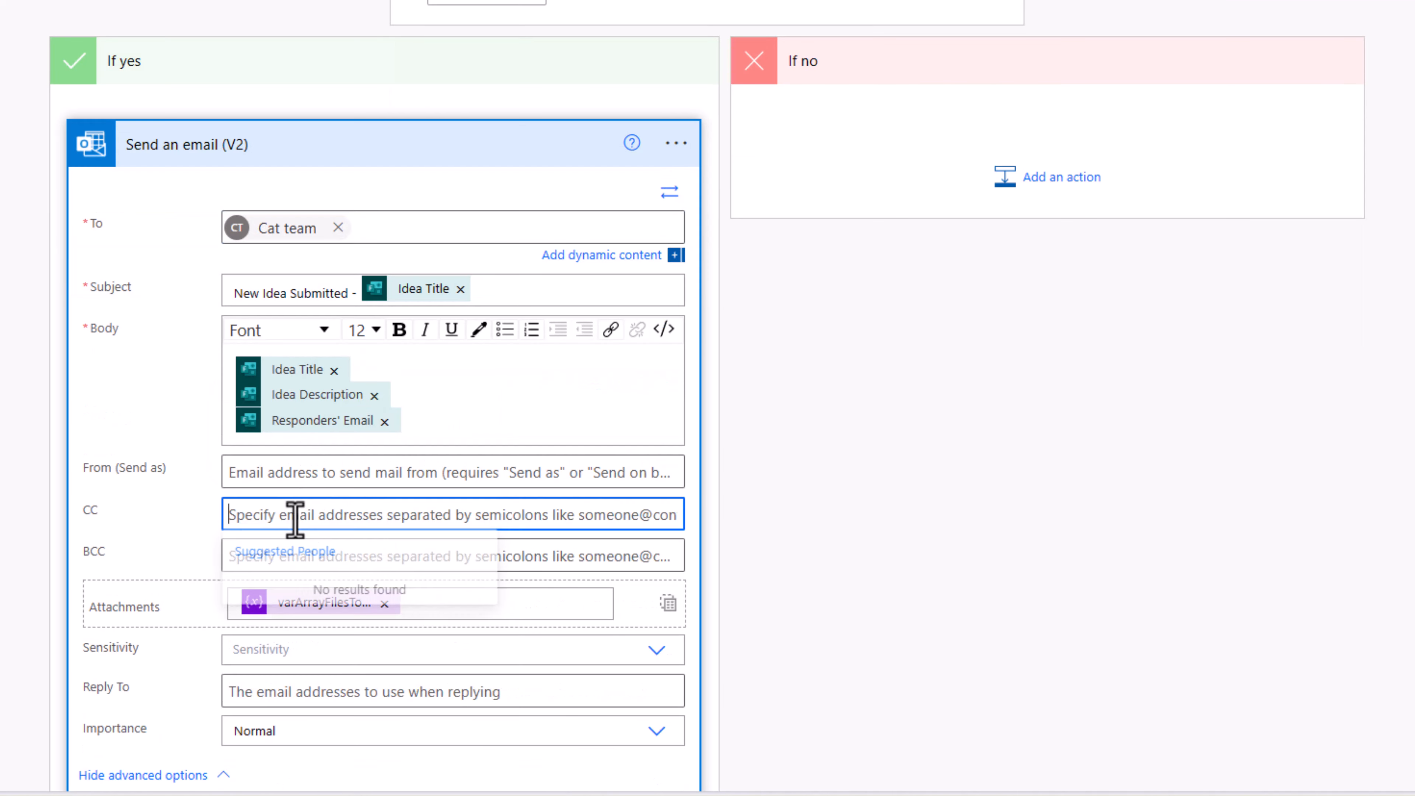
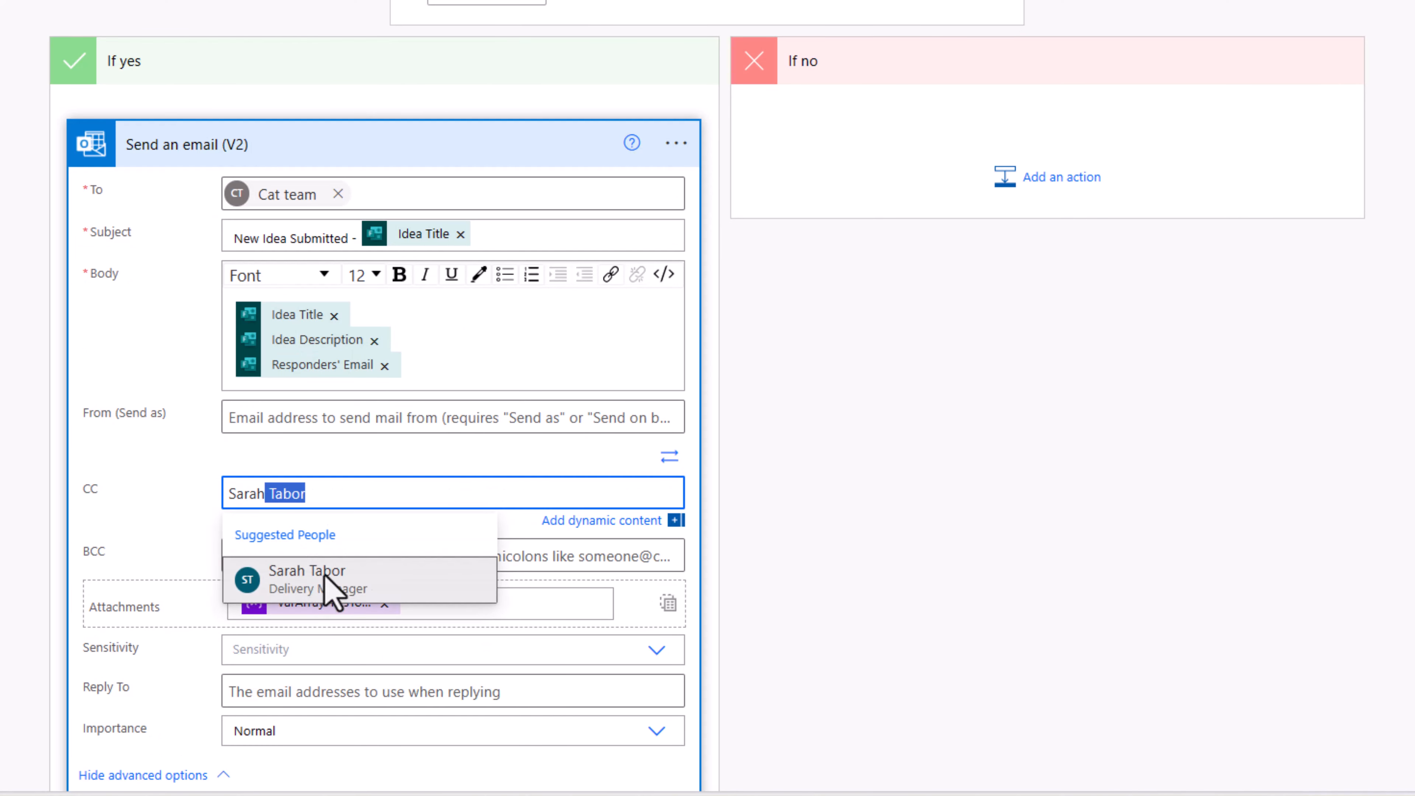
left_click(326, 578)
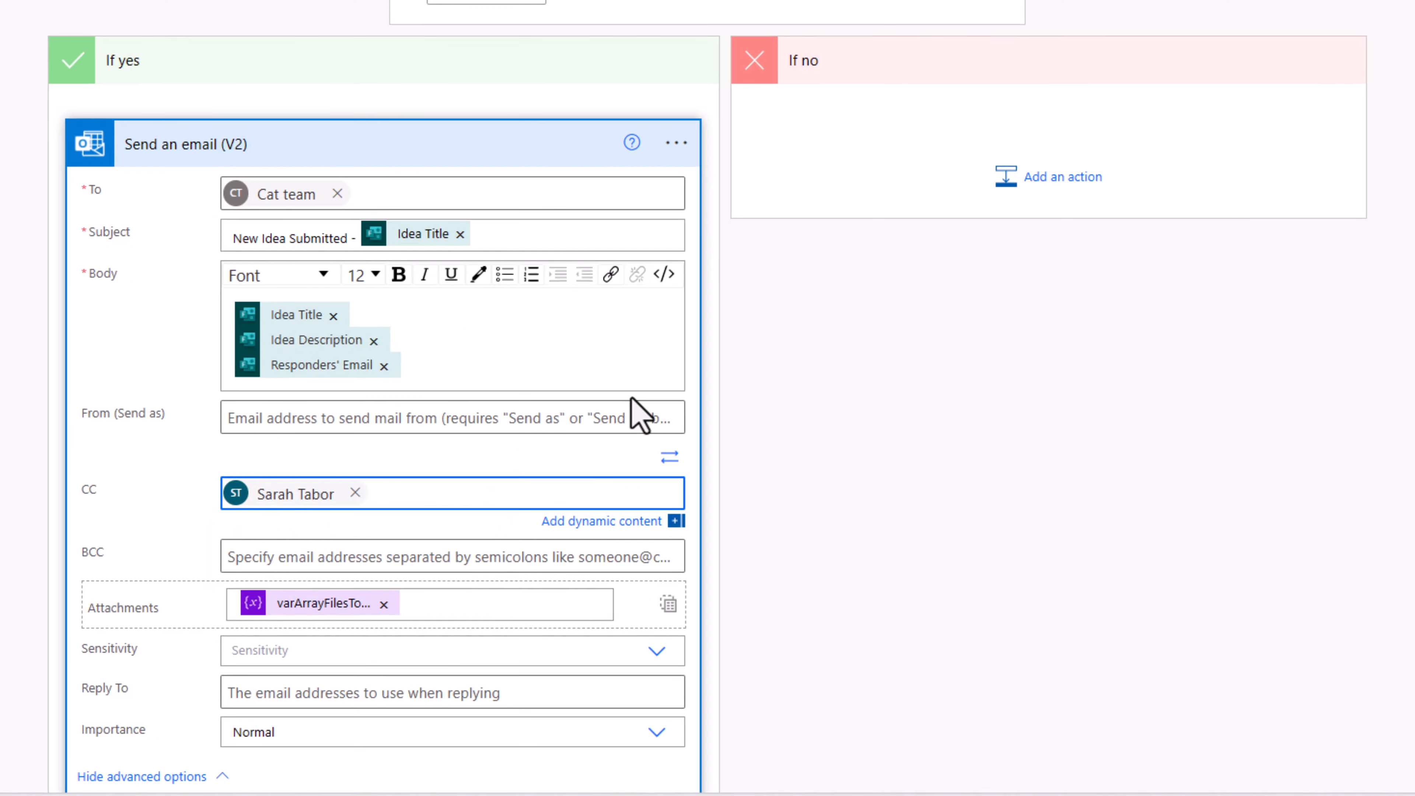
Step: Add Responders' Email from dynamic content to the CC list
scroll(278, 388, "down", 2)
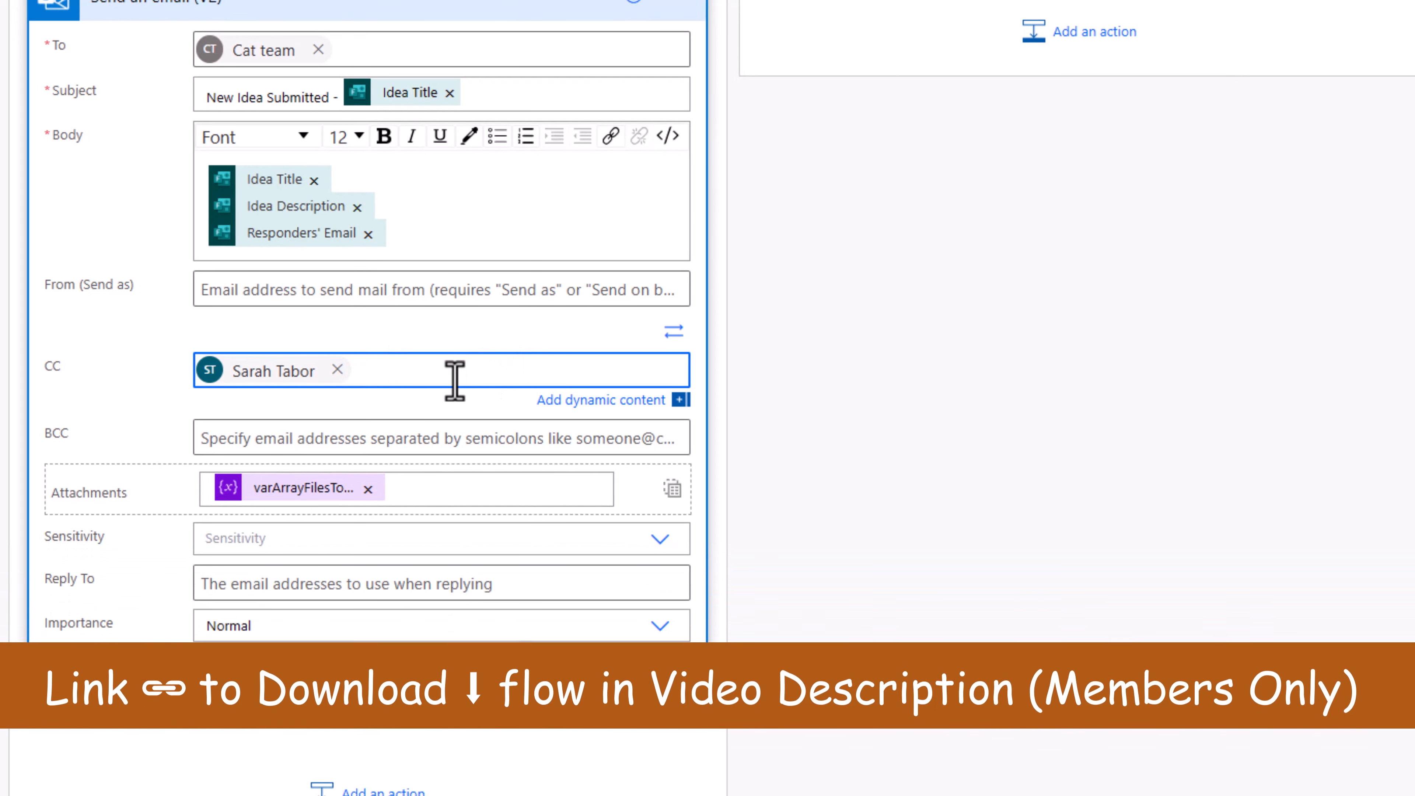
left_click(463, 370)
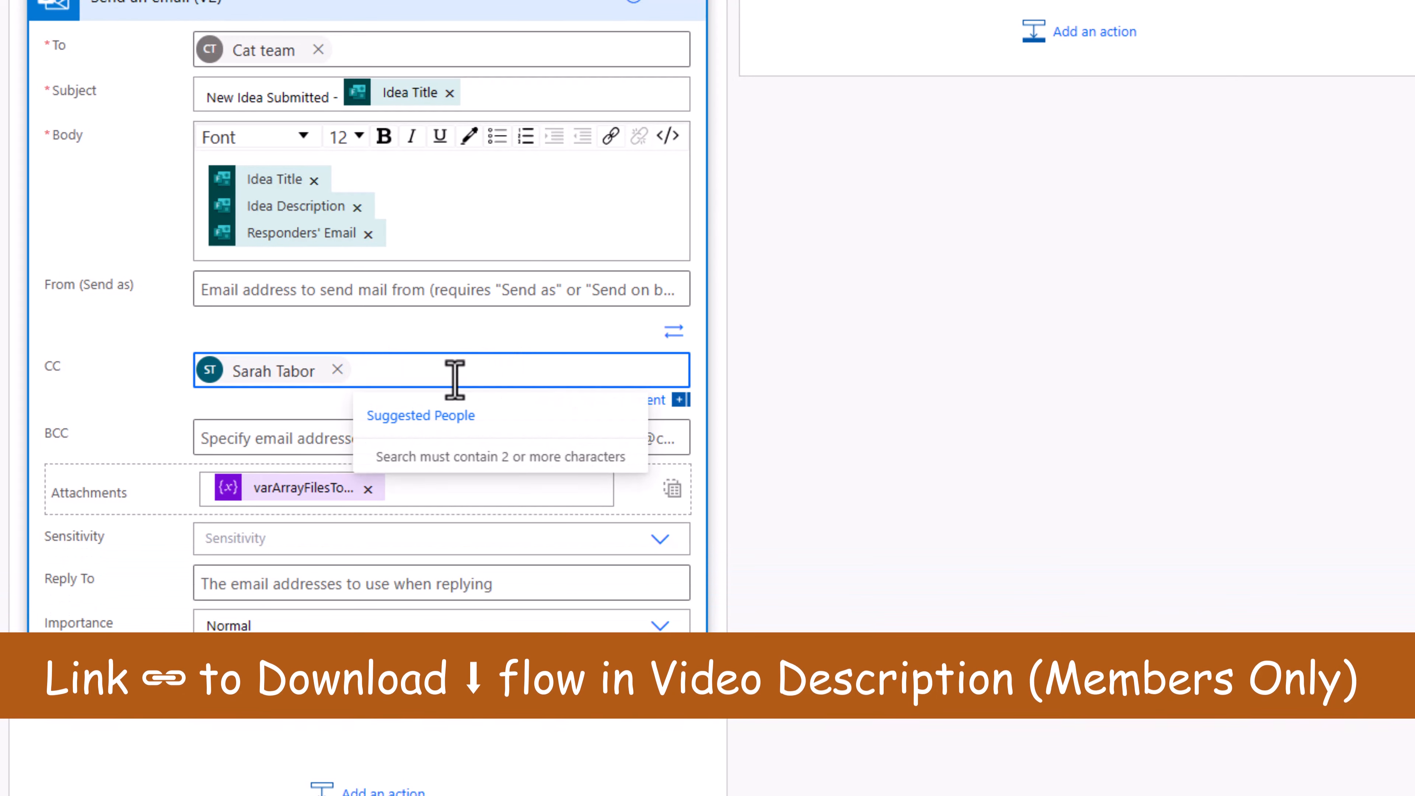
left_click(672, 333)
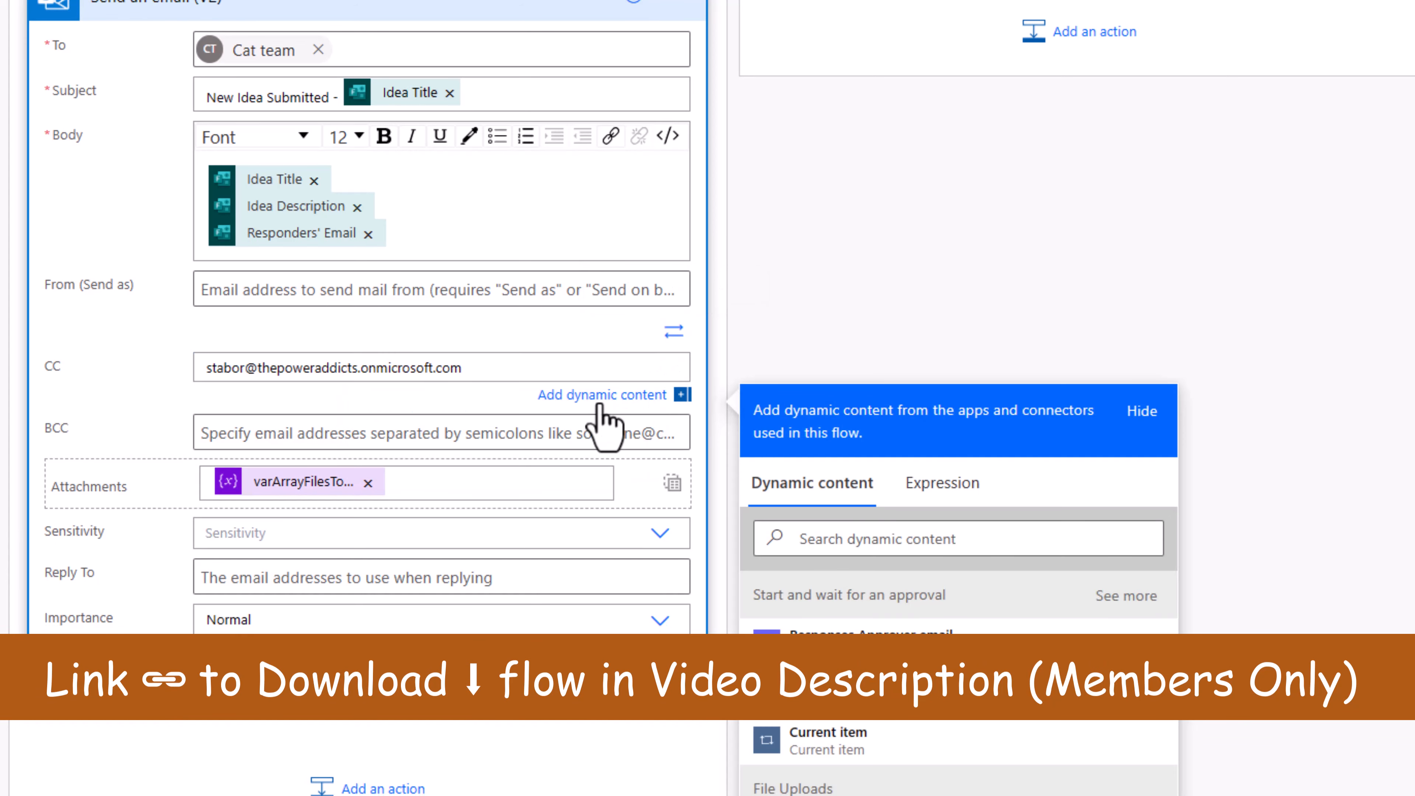
type(";")
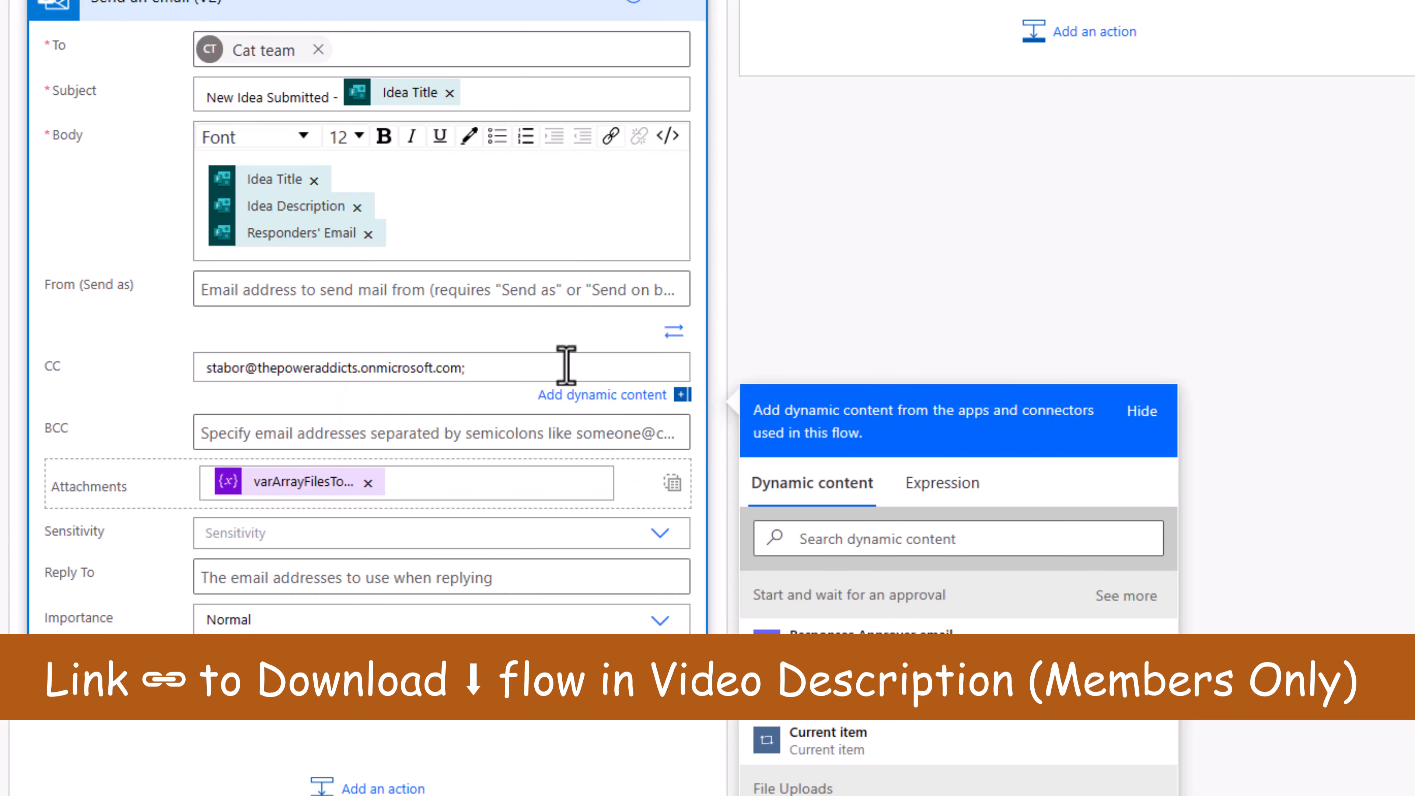
left_click(840, 544)
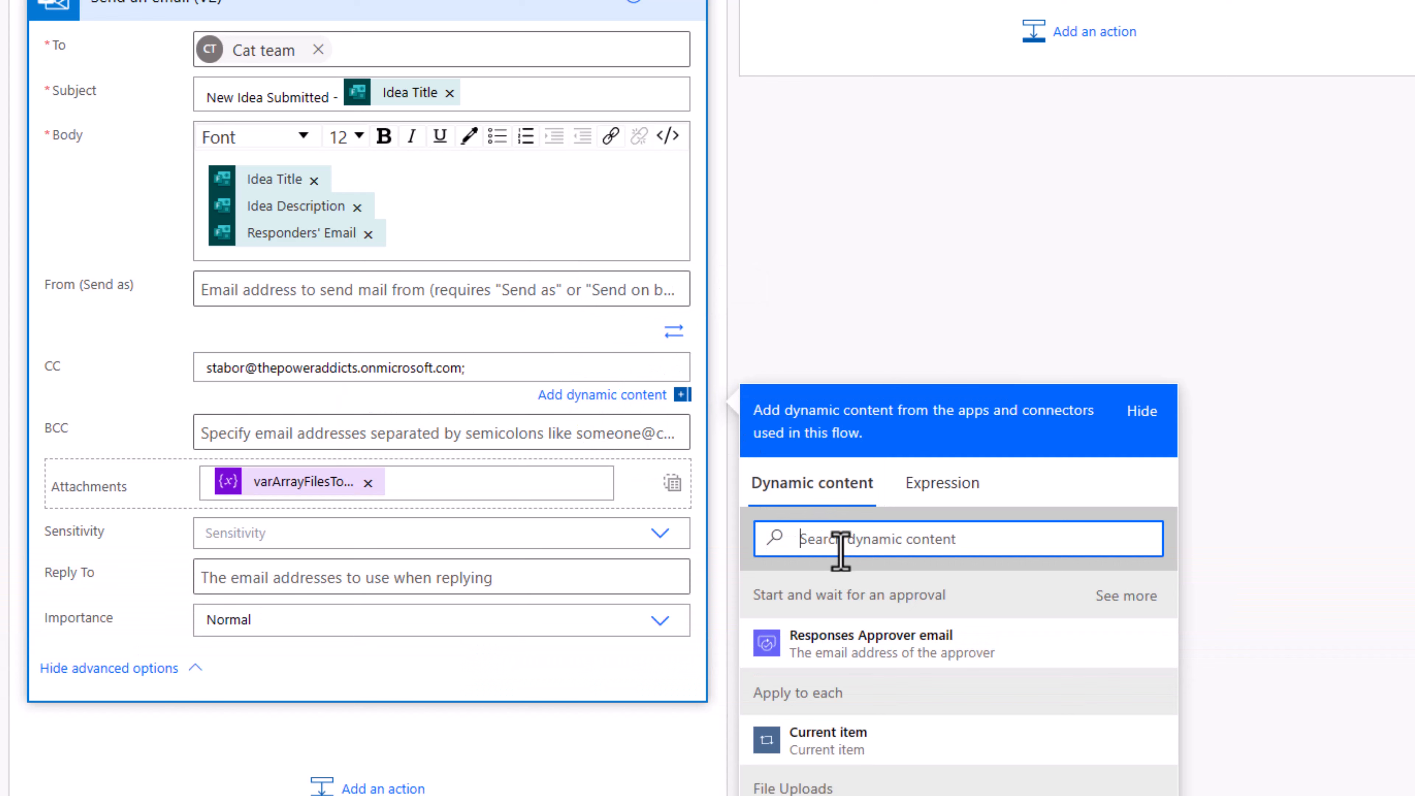
type("email")
left_click(888, 747)
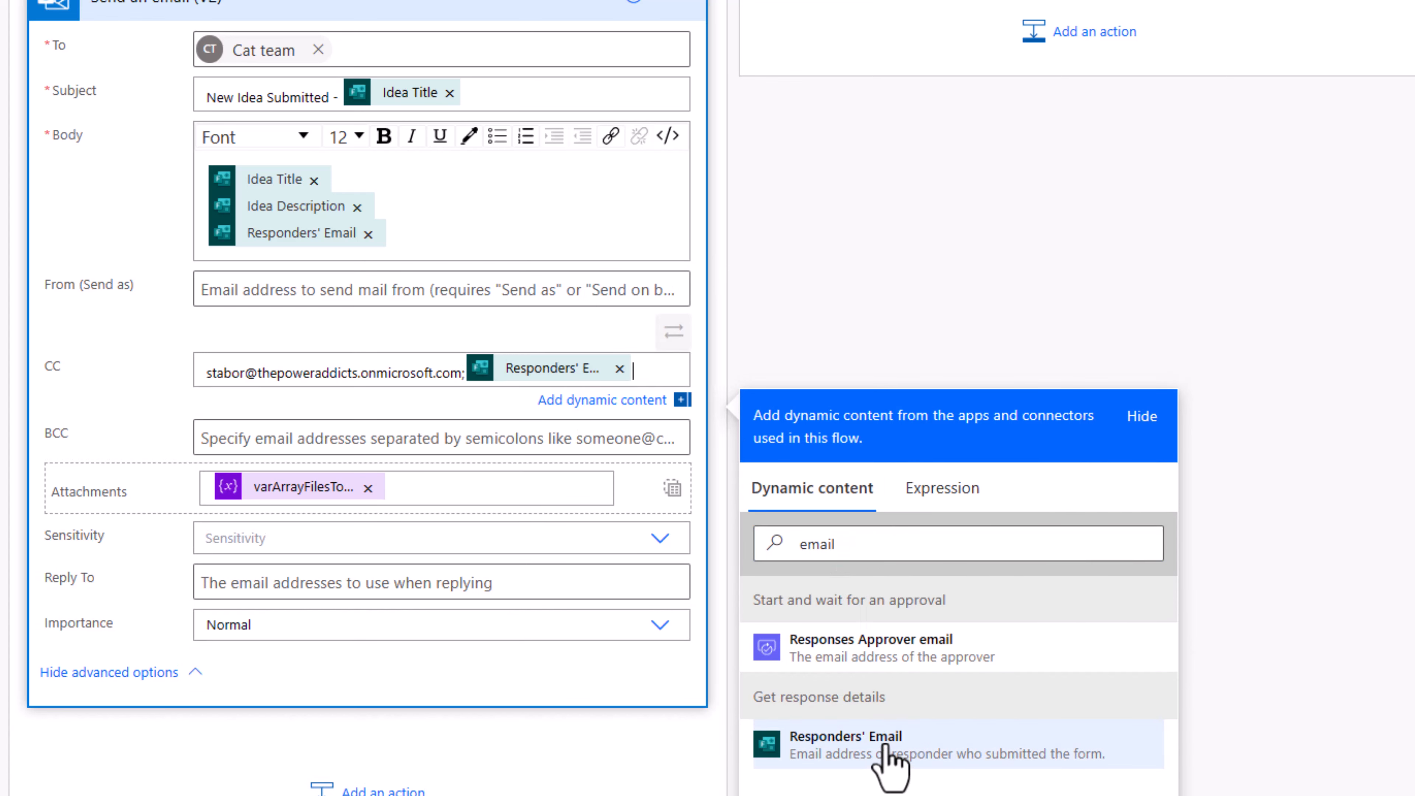
left_click(811, 296)
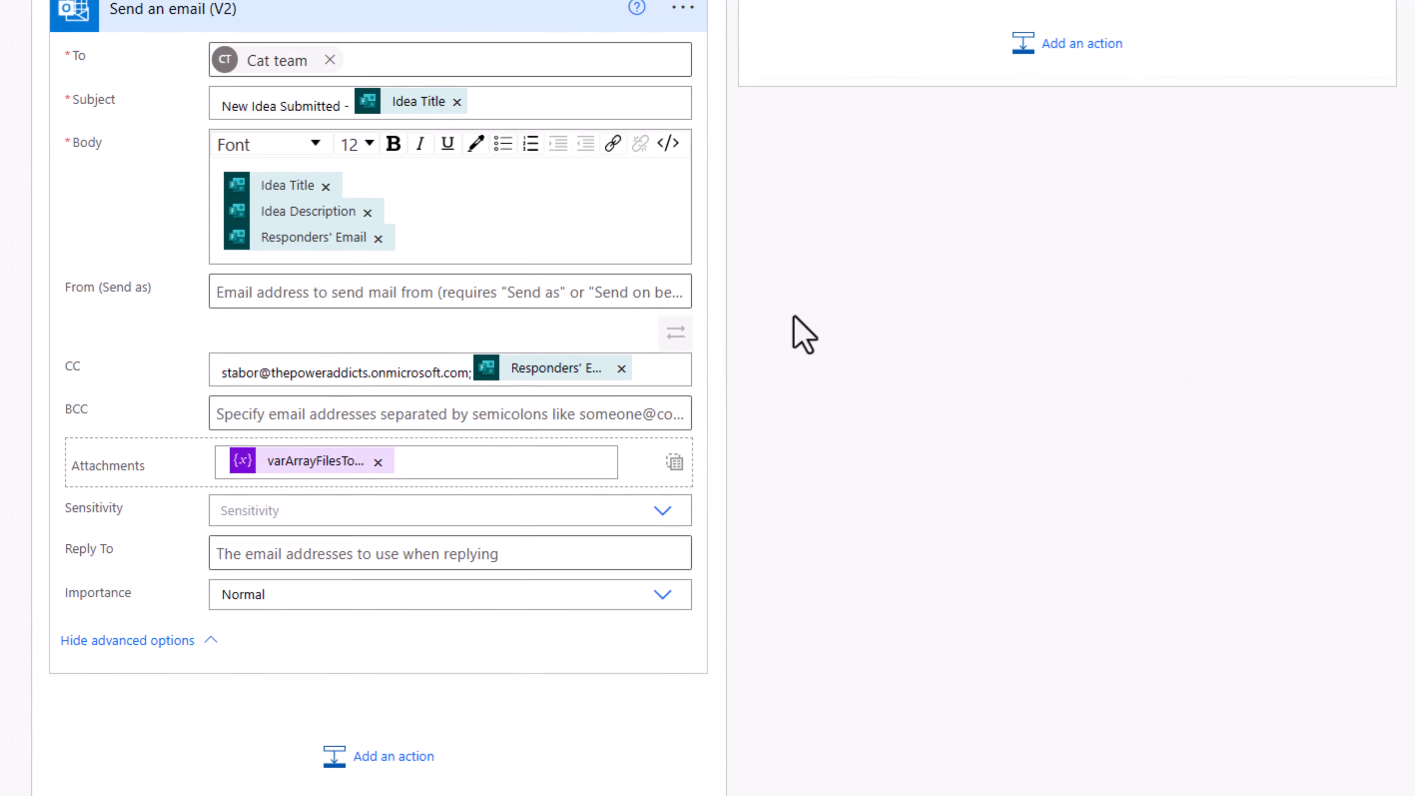
Step: Change the subject to 'The Idea Submitted - Idea Title has been Approved!'
left_click_drag(237, 97, 160, 95)
type("The")
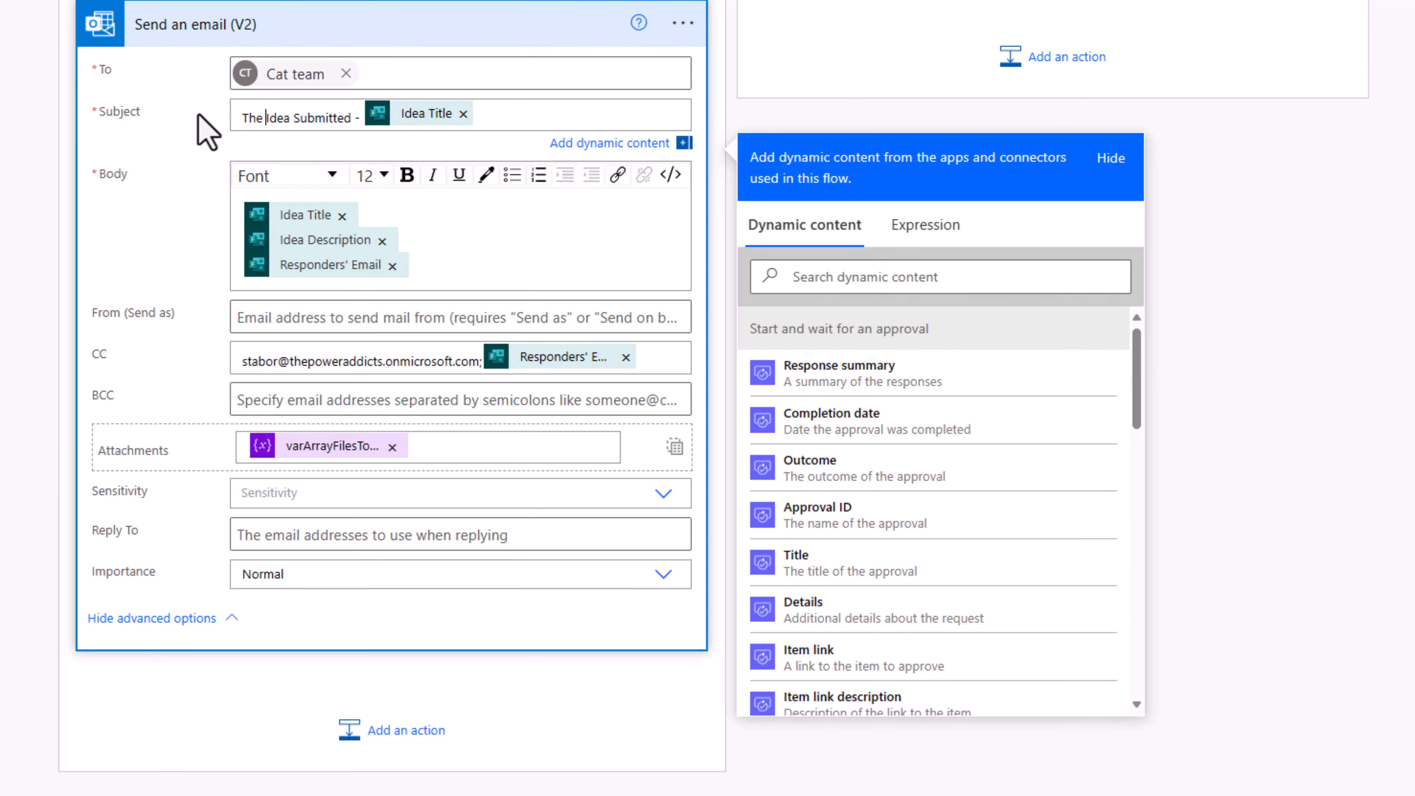
left_click(483, 112)
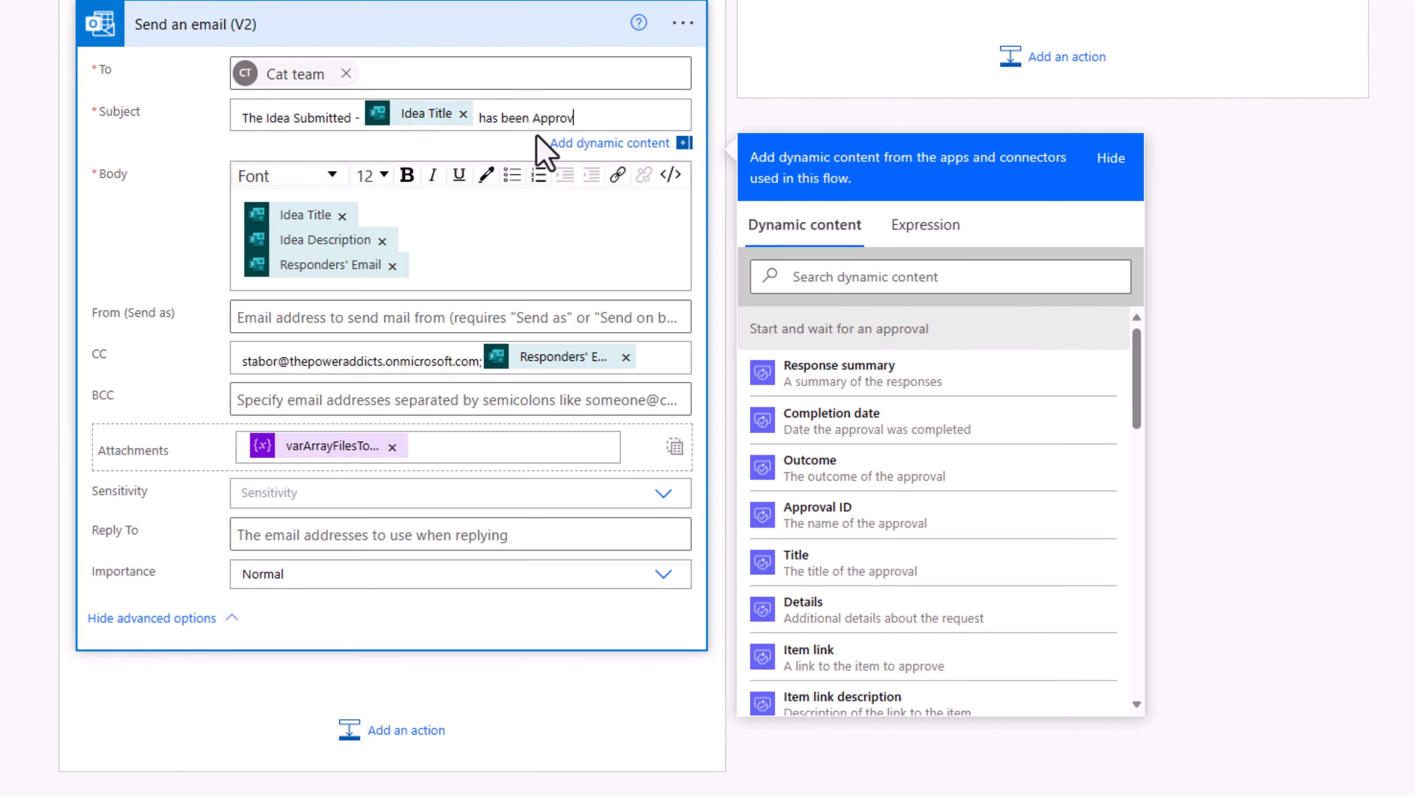
type("has been Approved!")
left_click(830, 126)
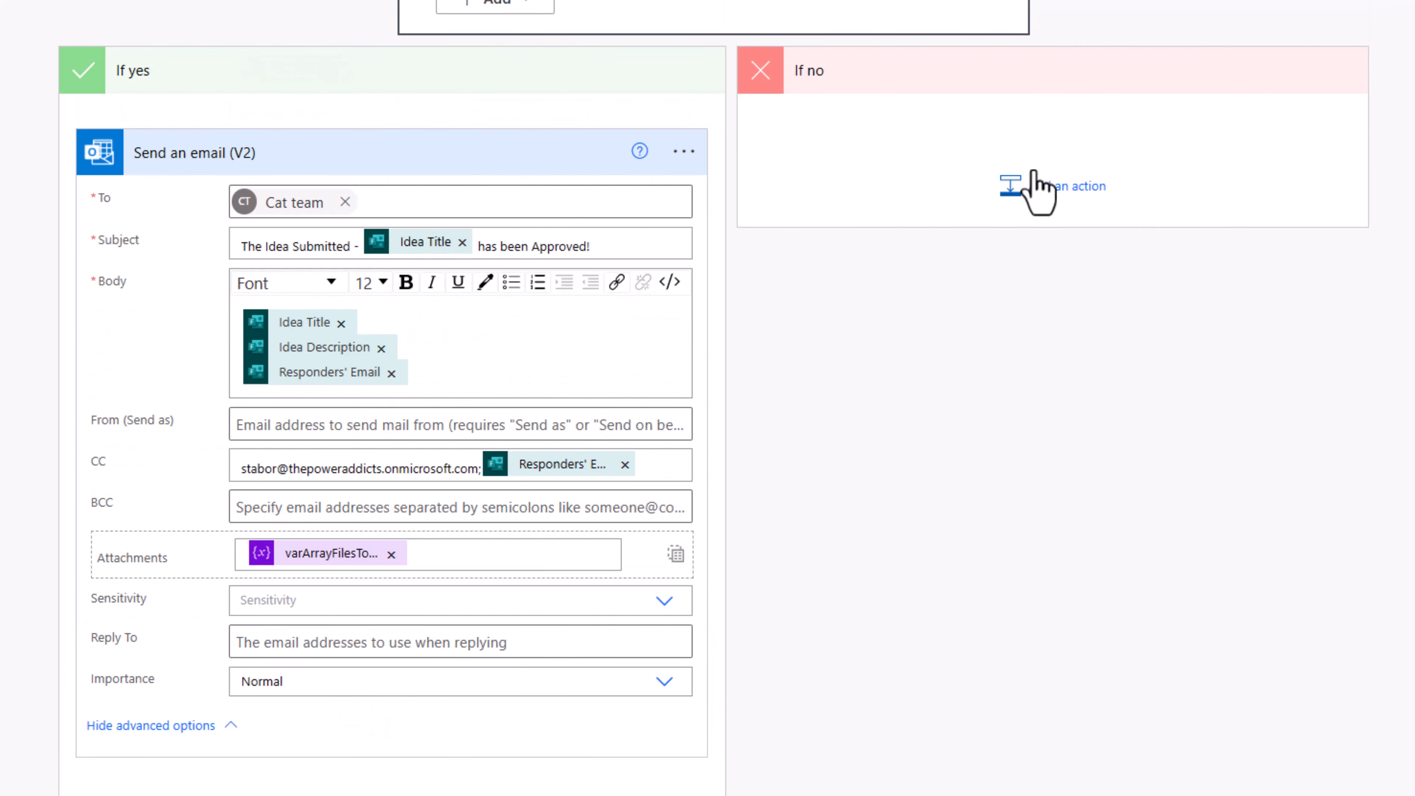
Step: Add a Send an email (V2) action to the If no branch
left_click(1040, 188)
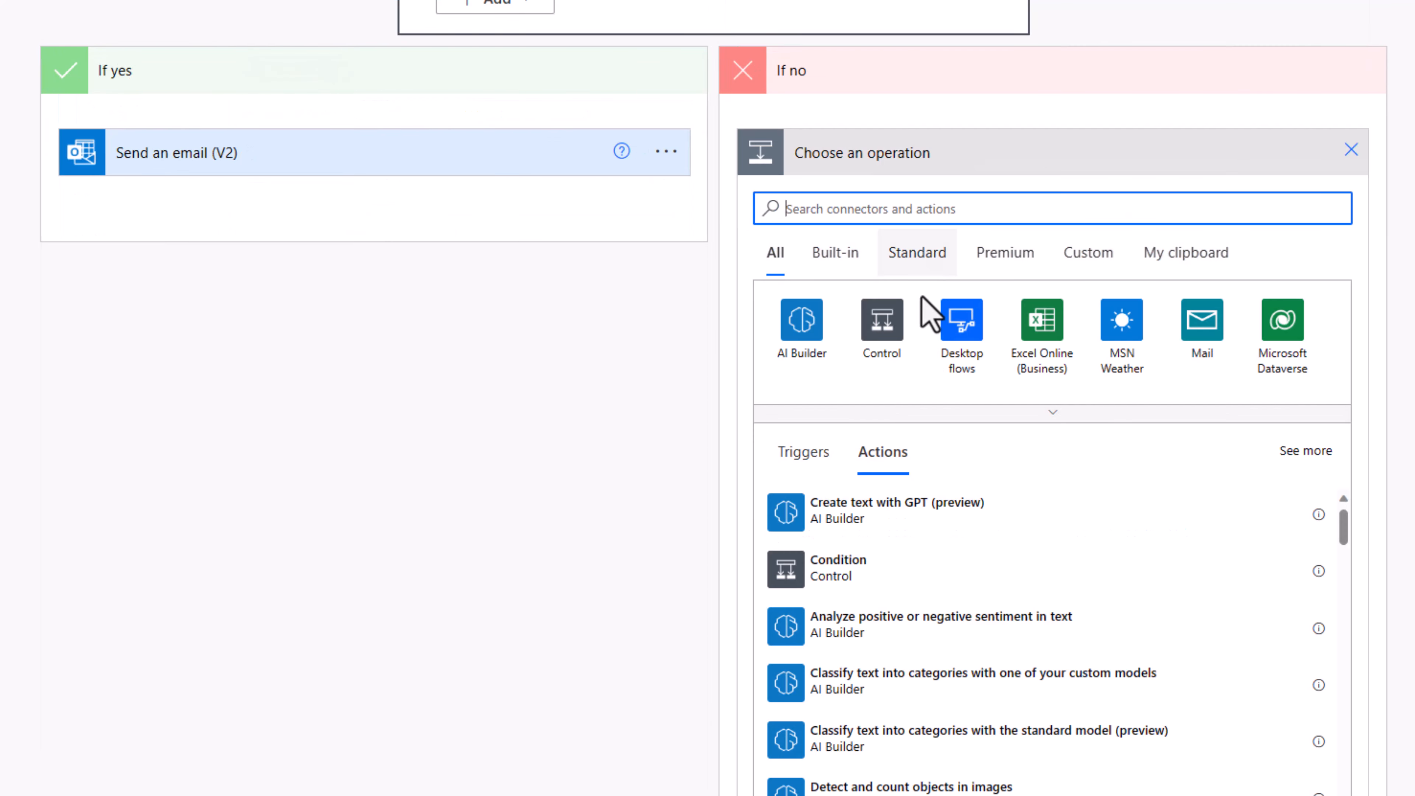
type("send an email")
left_click(888, 580)
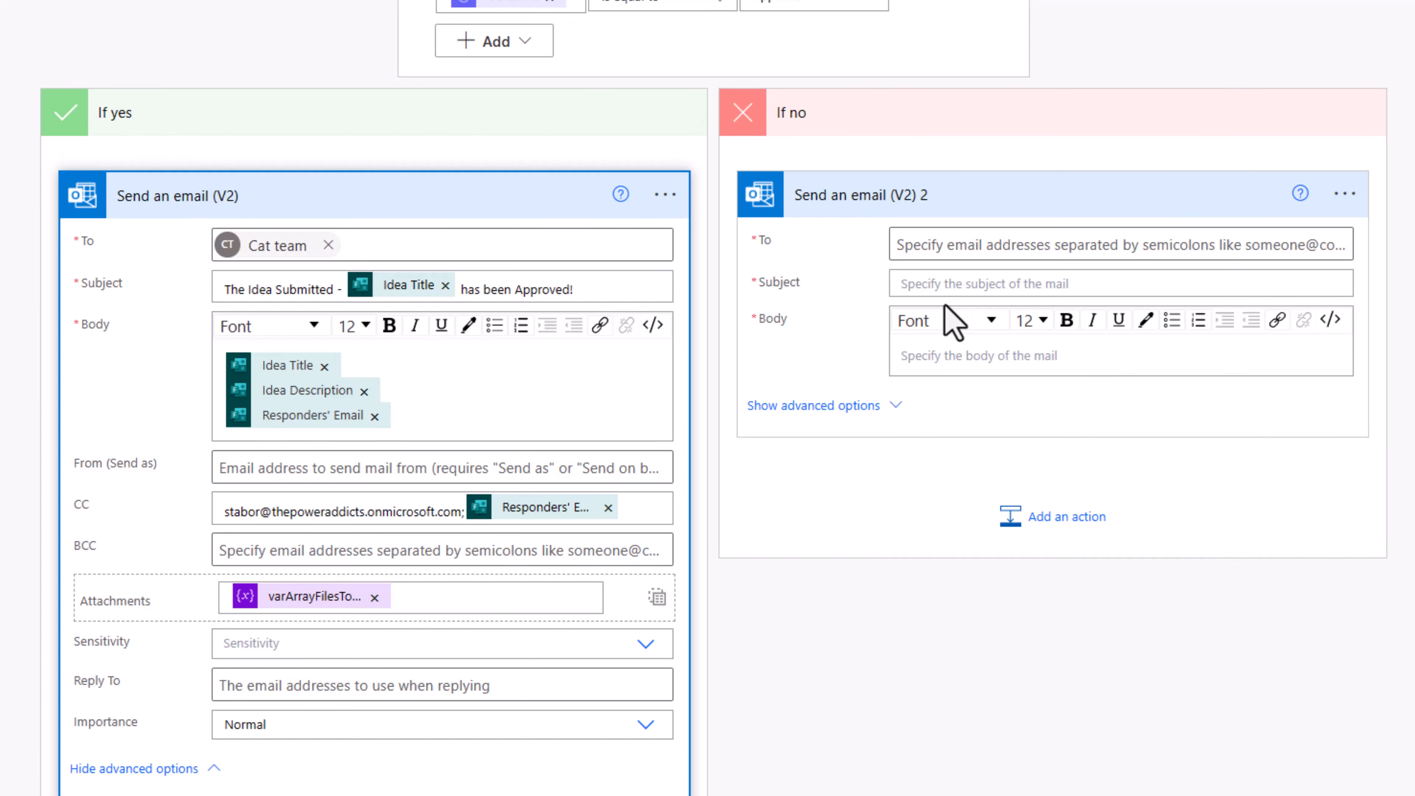
Step: Insert Responses Comments after 'Comments (if any):' in the rejection email body and save the flow
left_click(1098, 345)
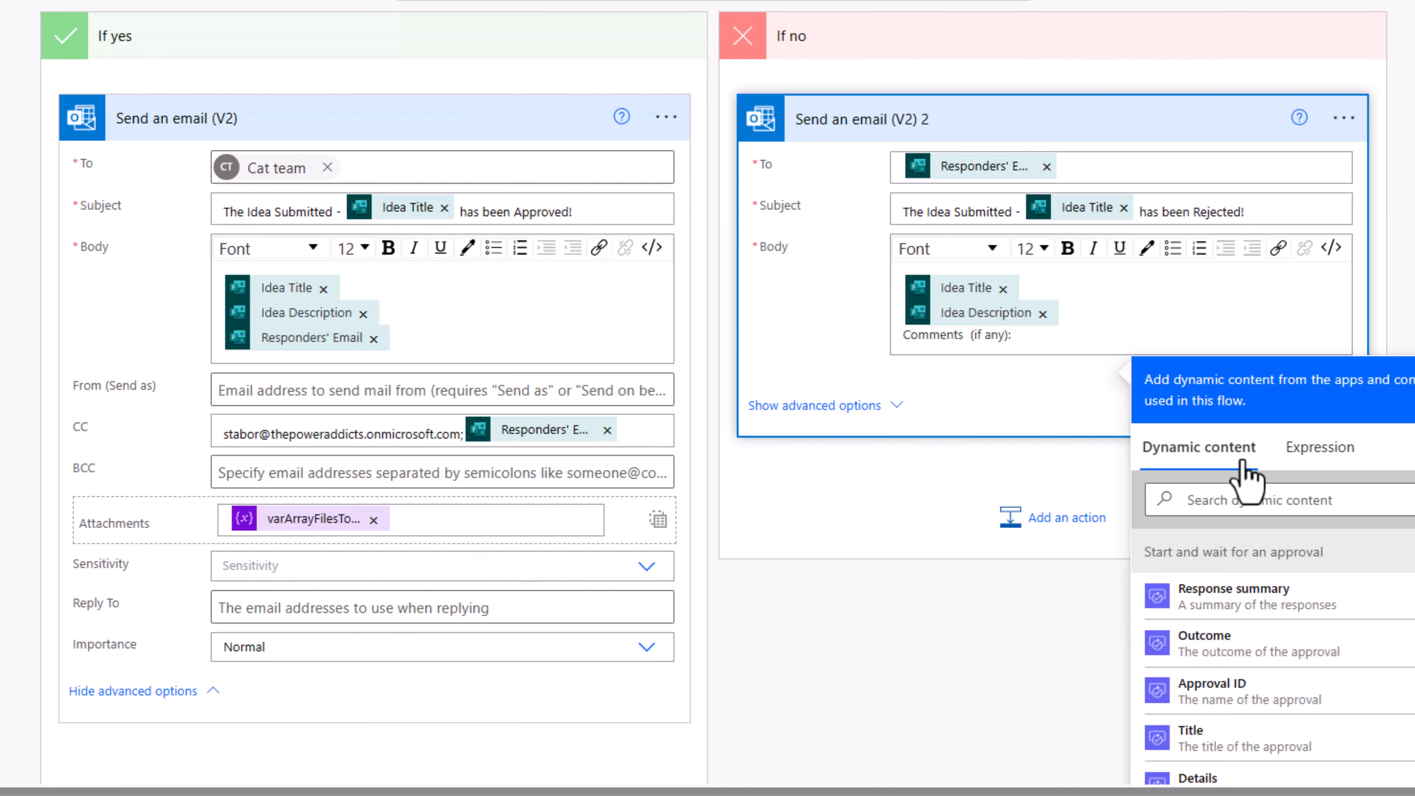
left_click(1240, 499)
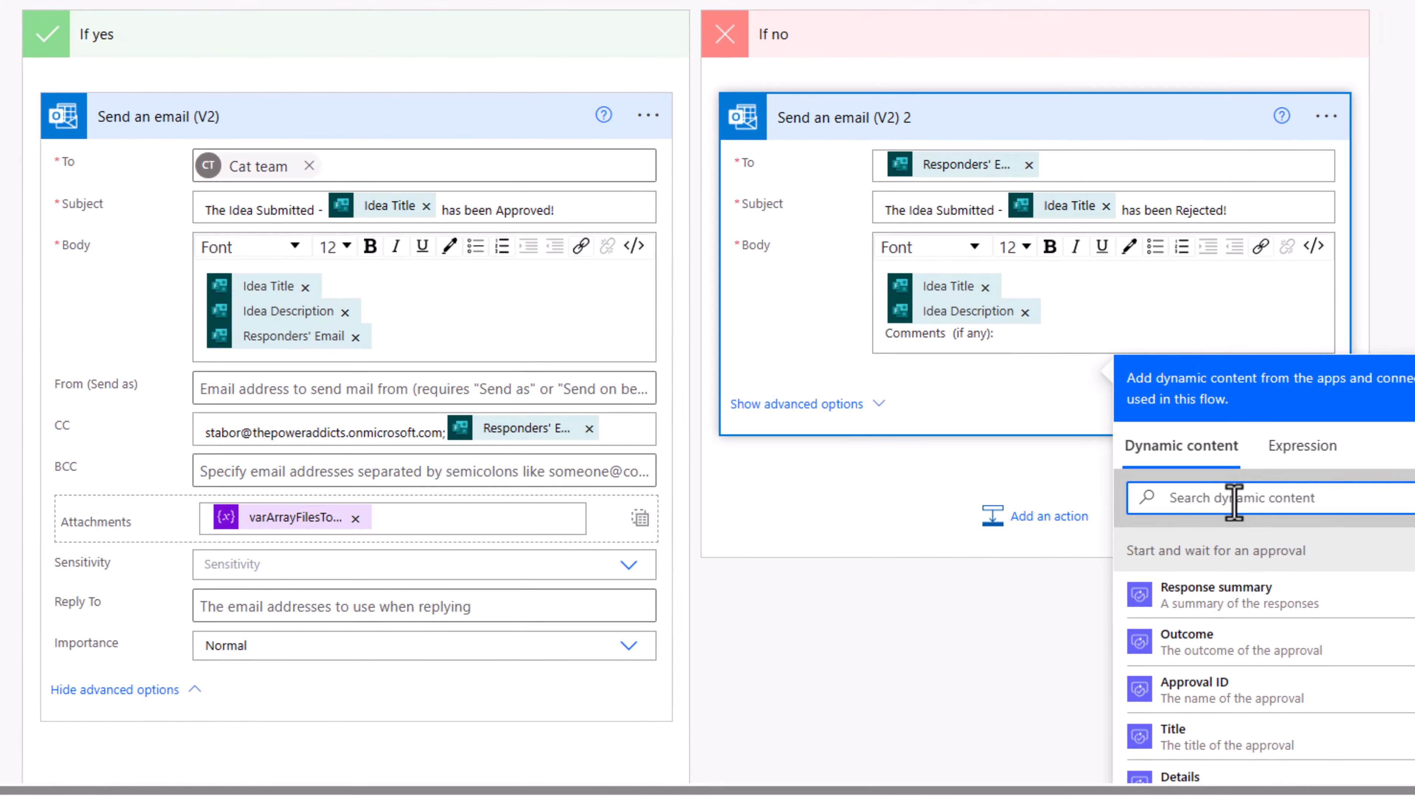
type("comments")
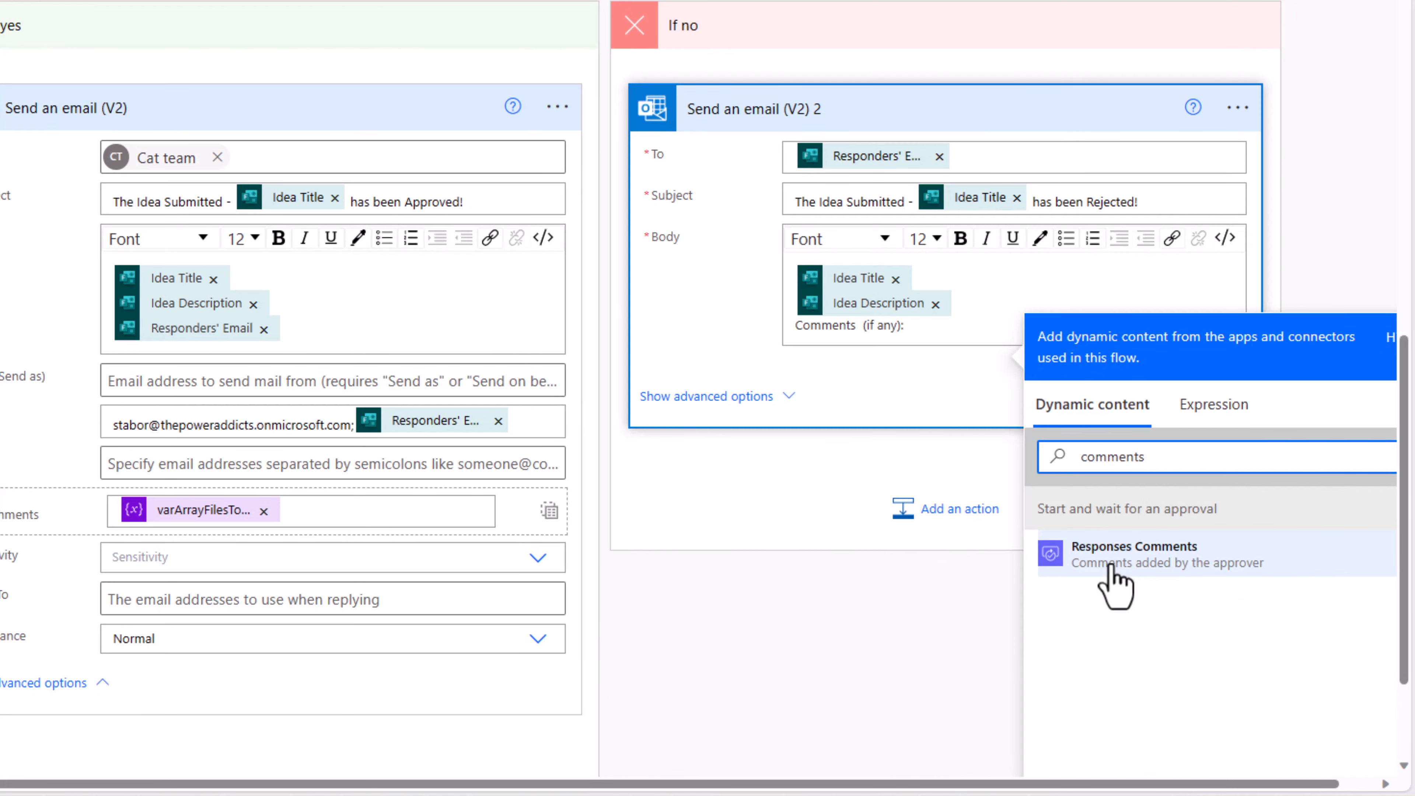
left_click(1111, 571)
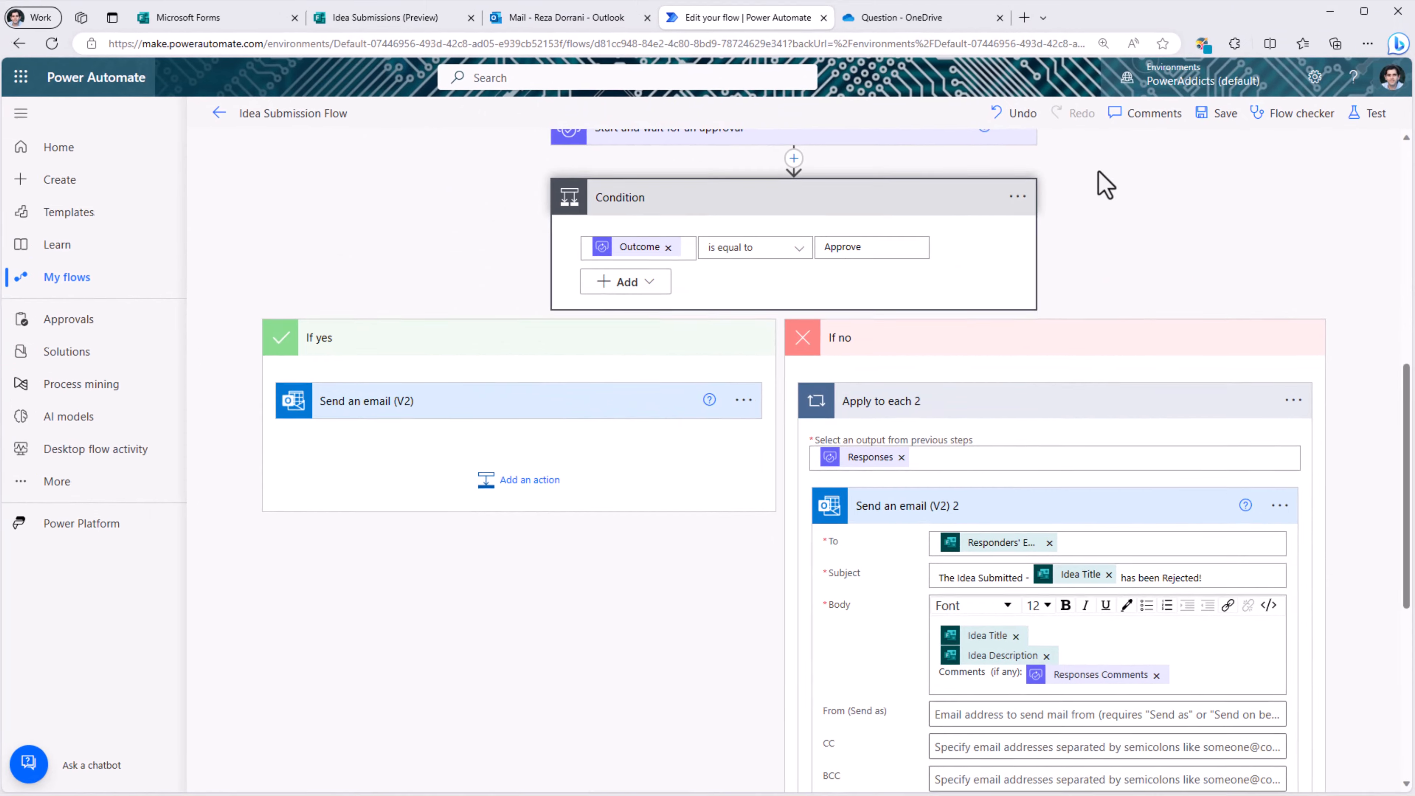
left_click(1209, 115)
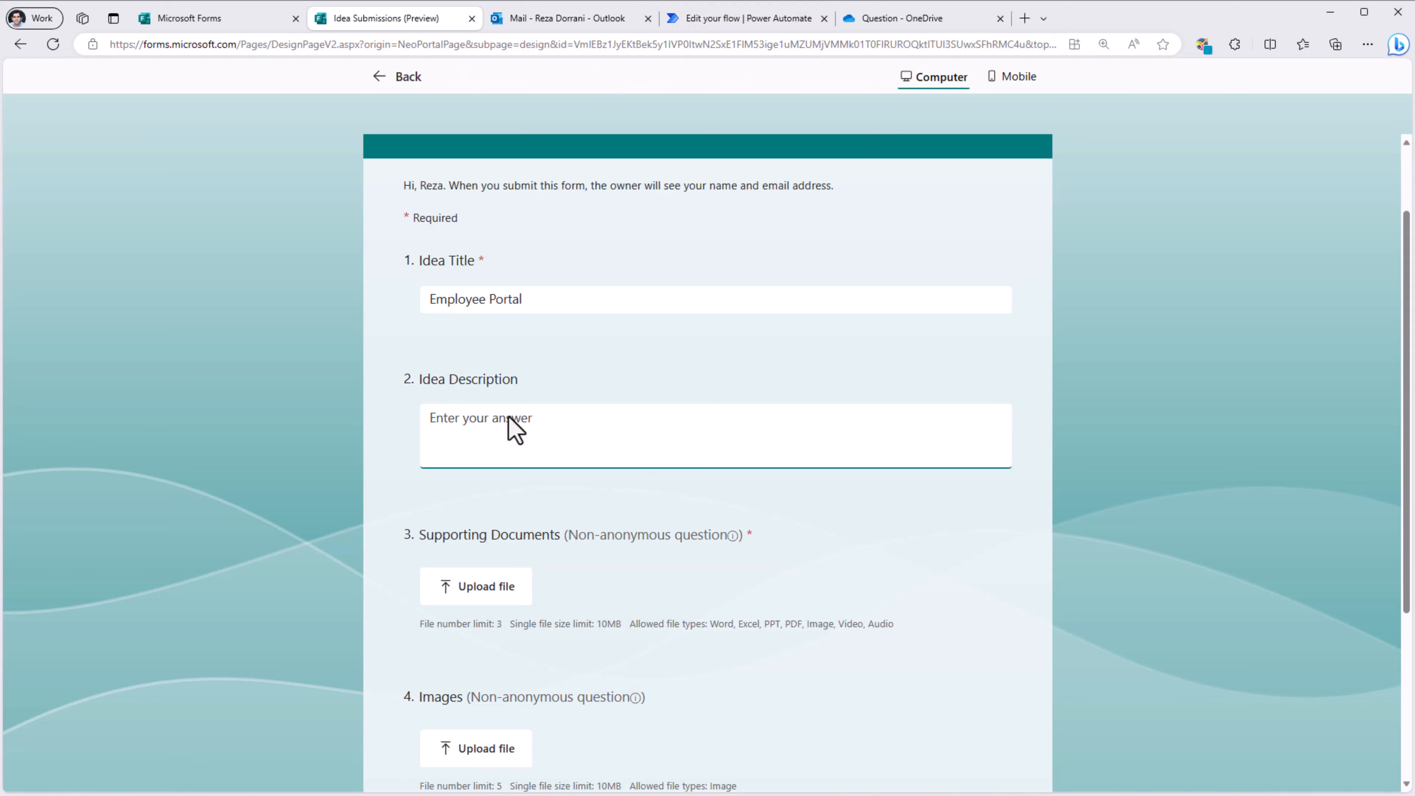
Step: Submit the Employee Portal idea with two supporting documents and AI Copilot.jpg as its image
scroll(509, 426, "down", 3)
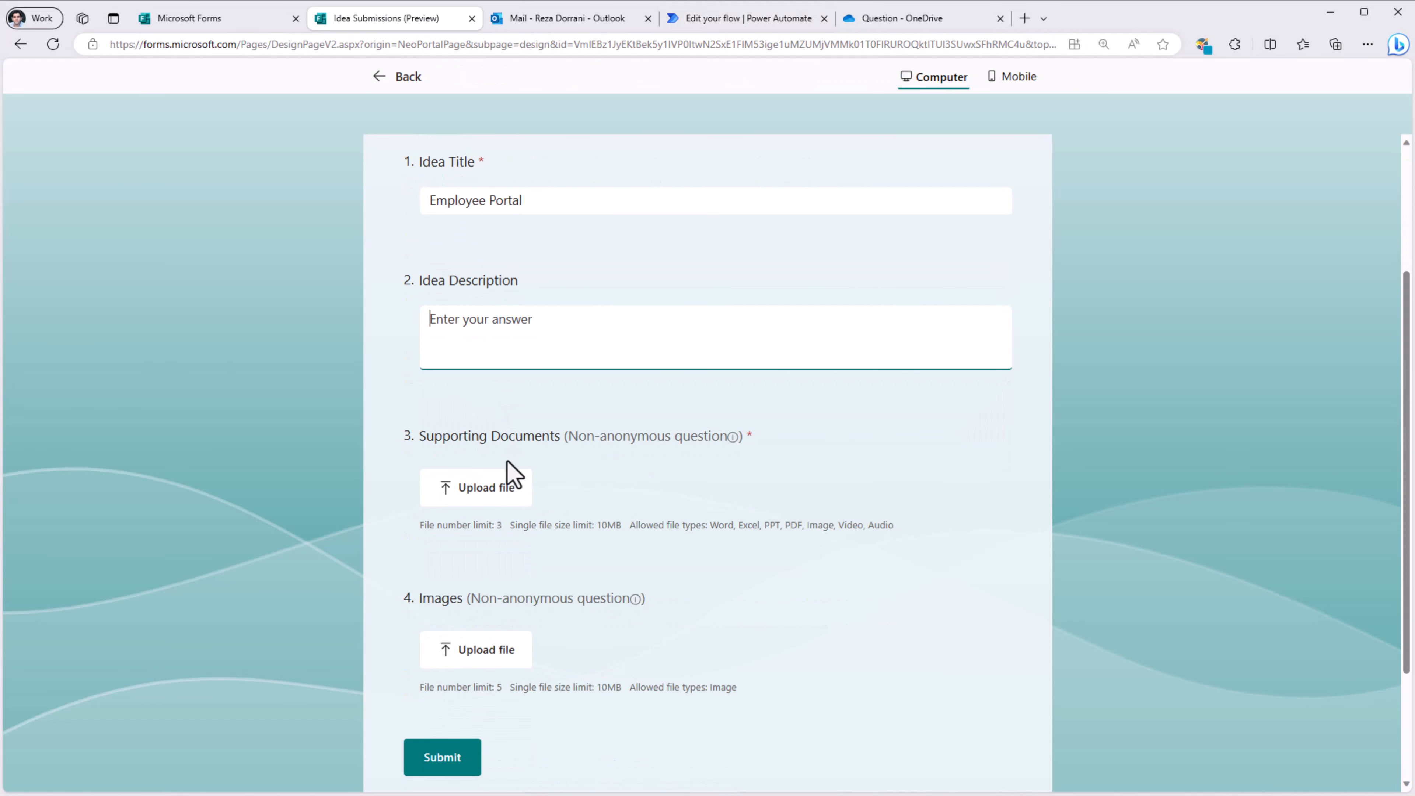
left_click(514, 495)
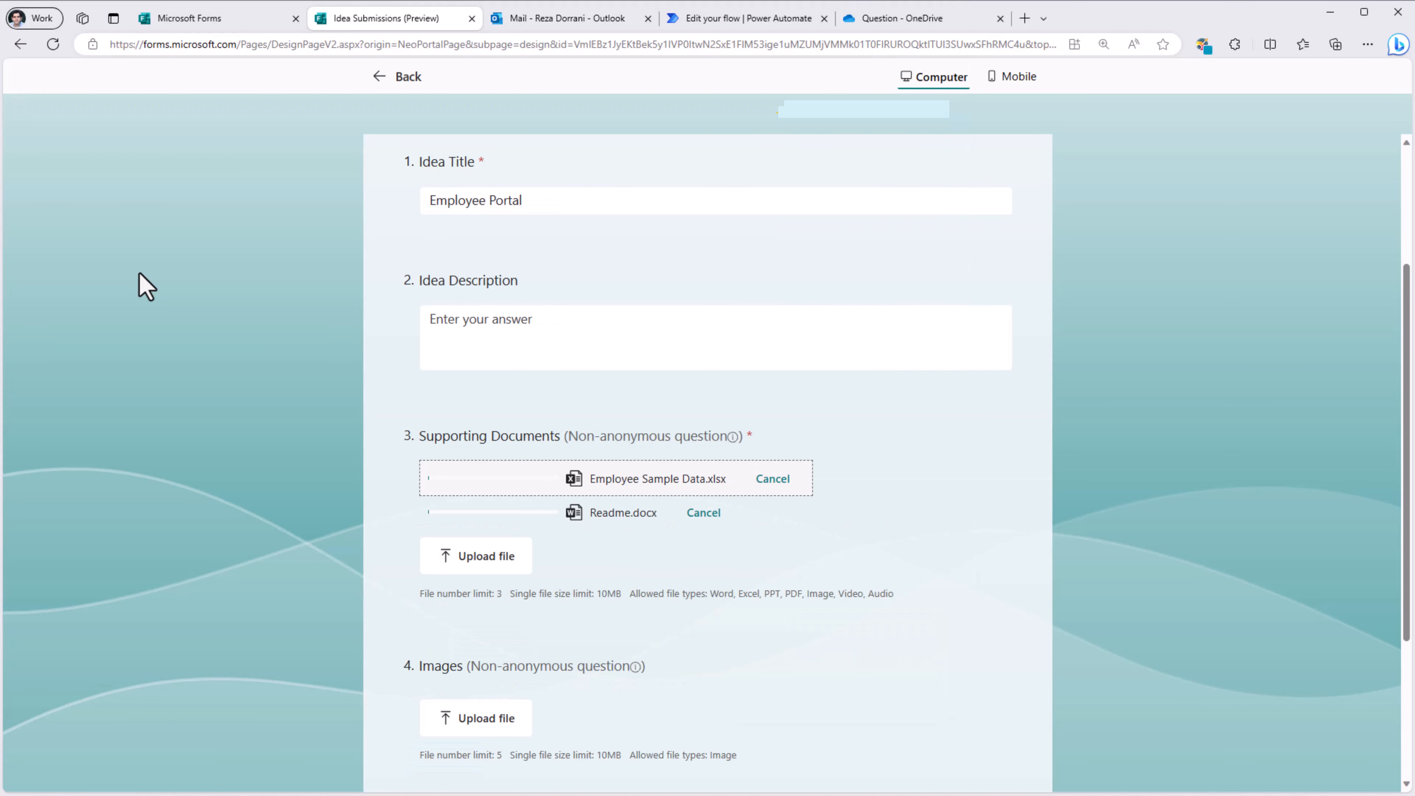
scroll(613, 508, "down", 3)
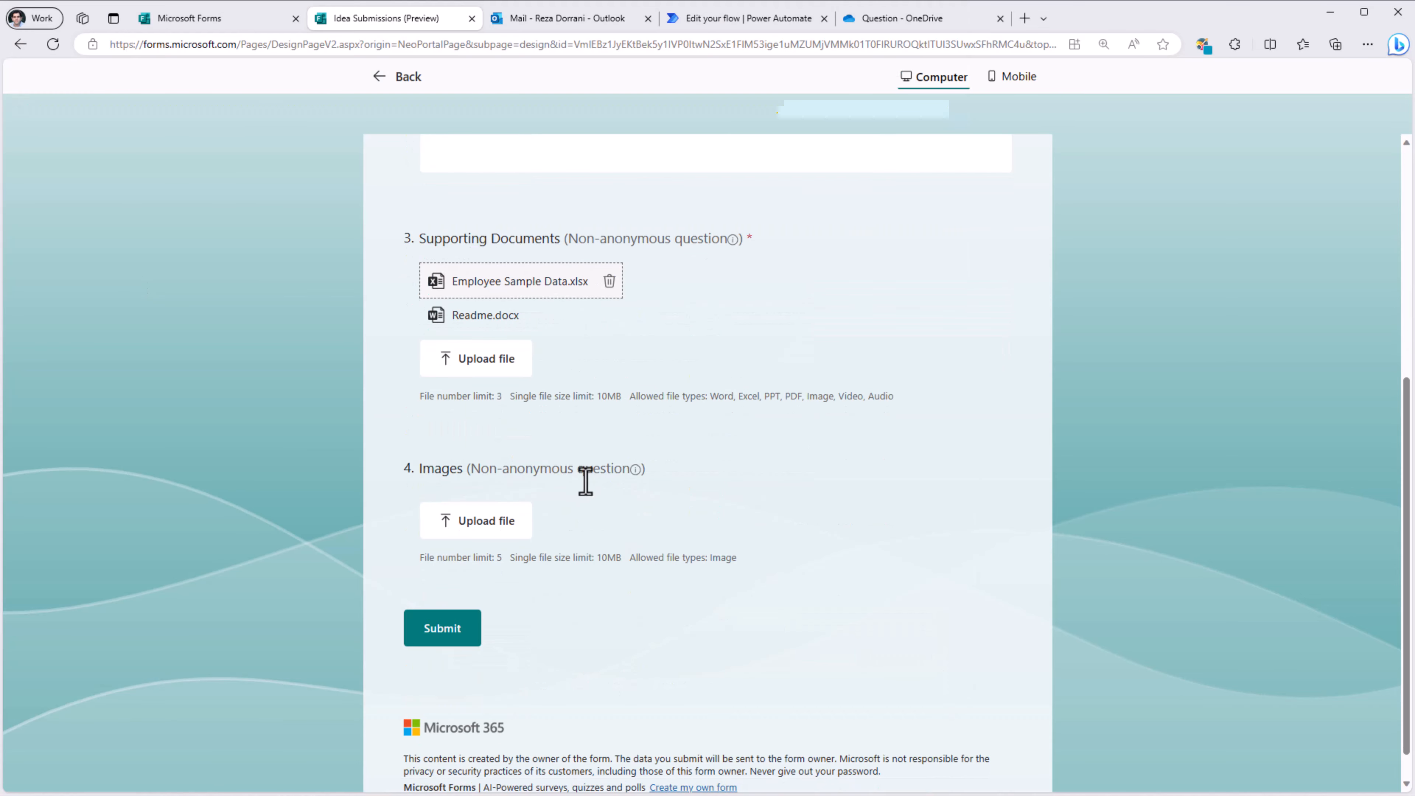
left_click(495, 525)
double_click(139, 163)
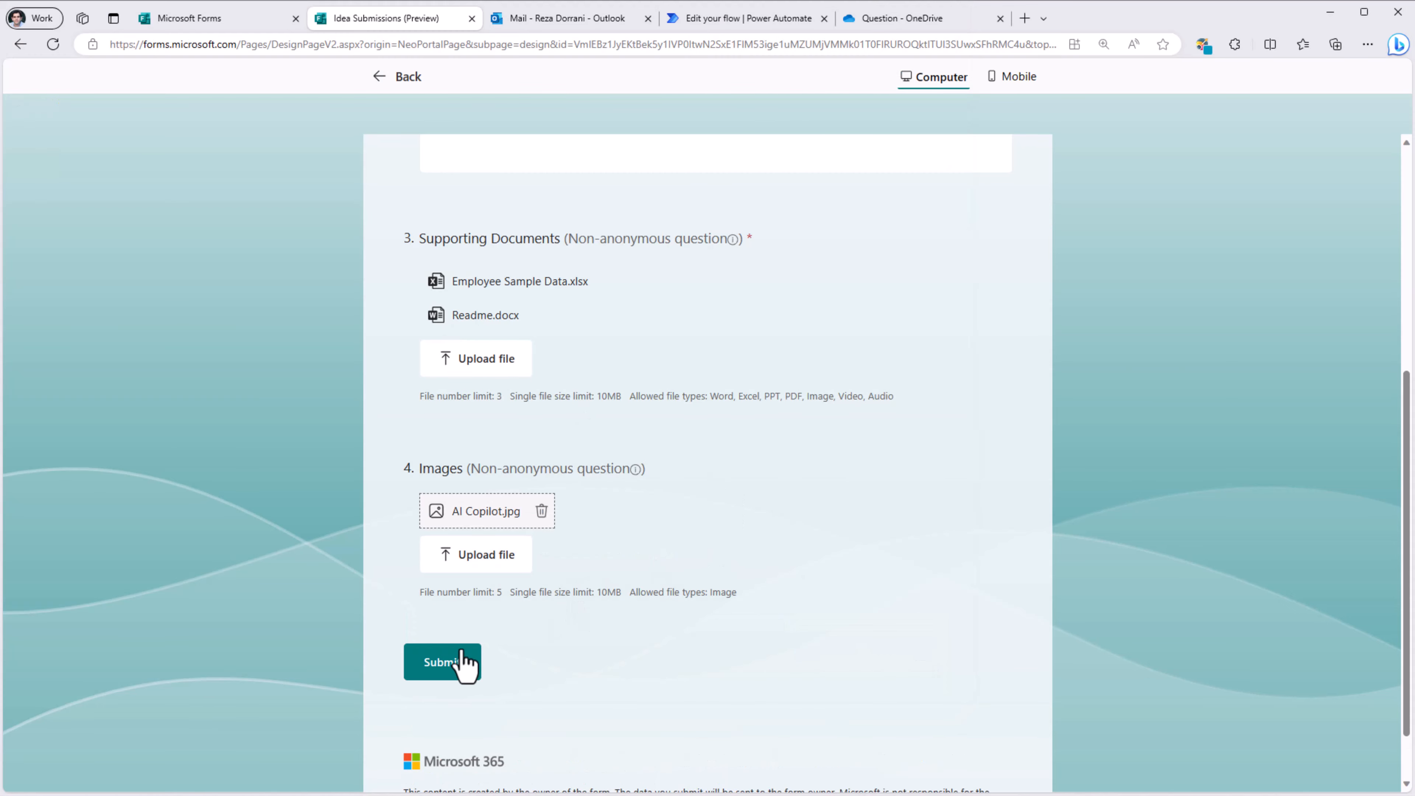
left_click(448, 663)
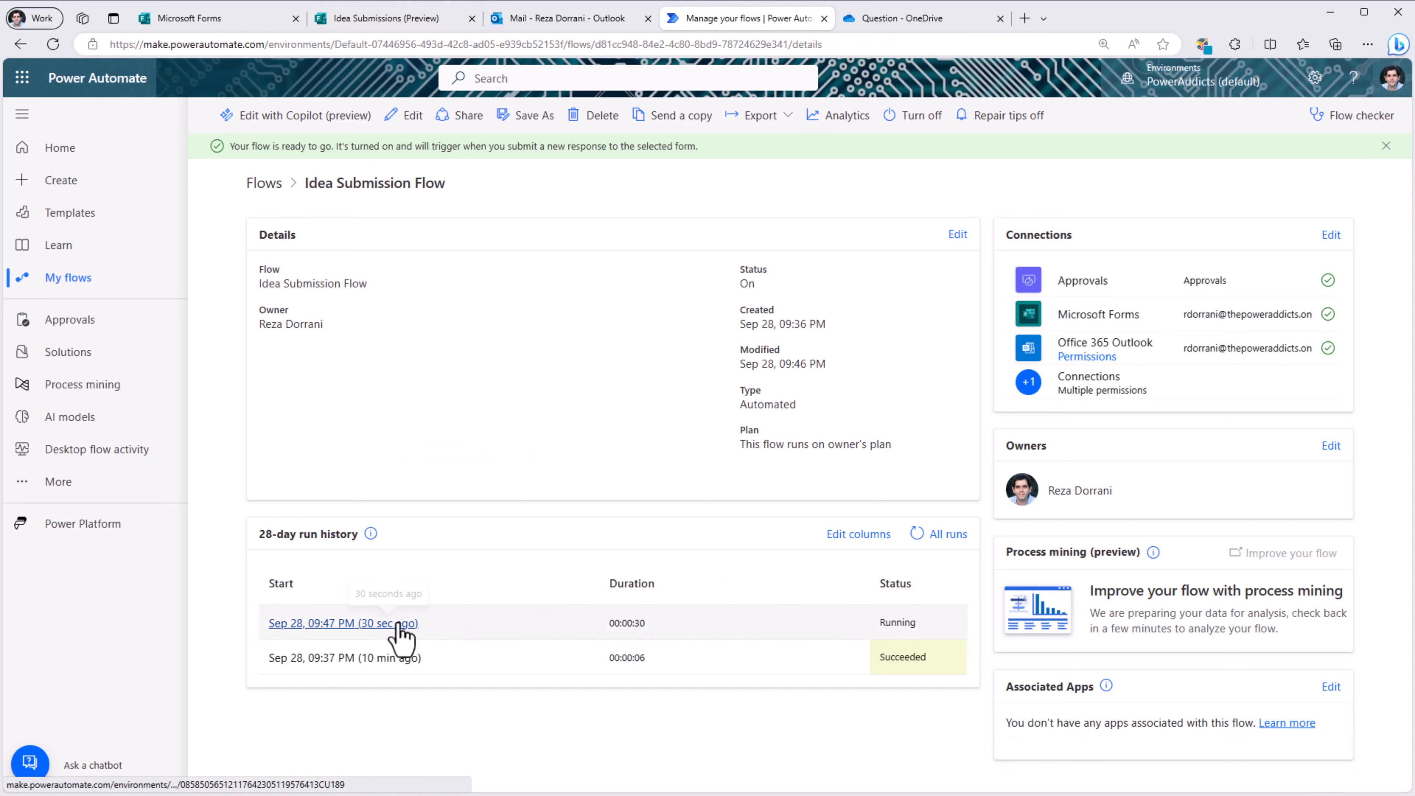
Step: Open the 9:47 PM run's details and scroll through its completed steps
left_click(397, 623)
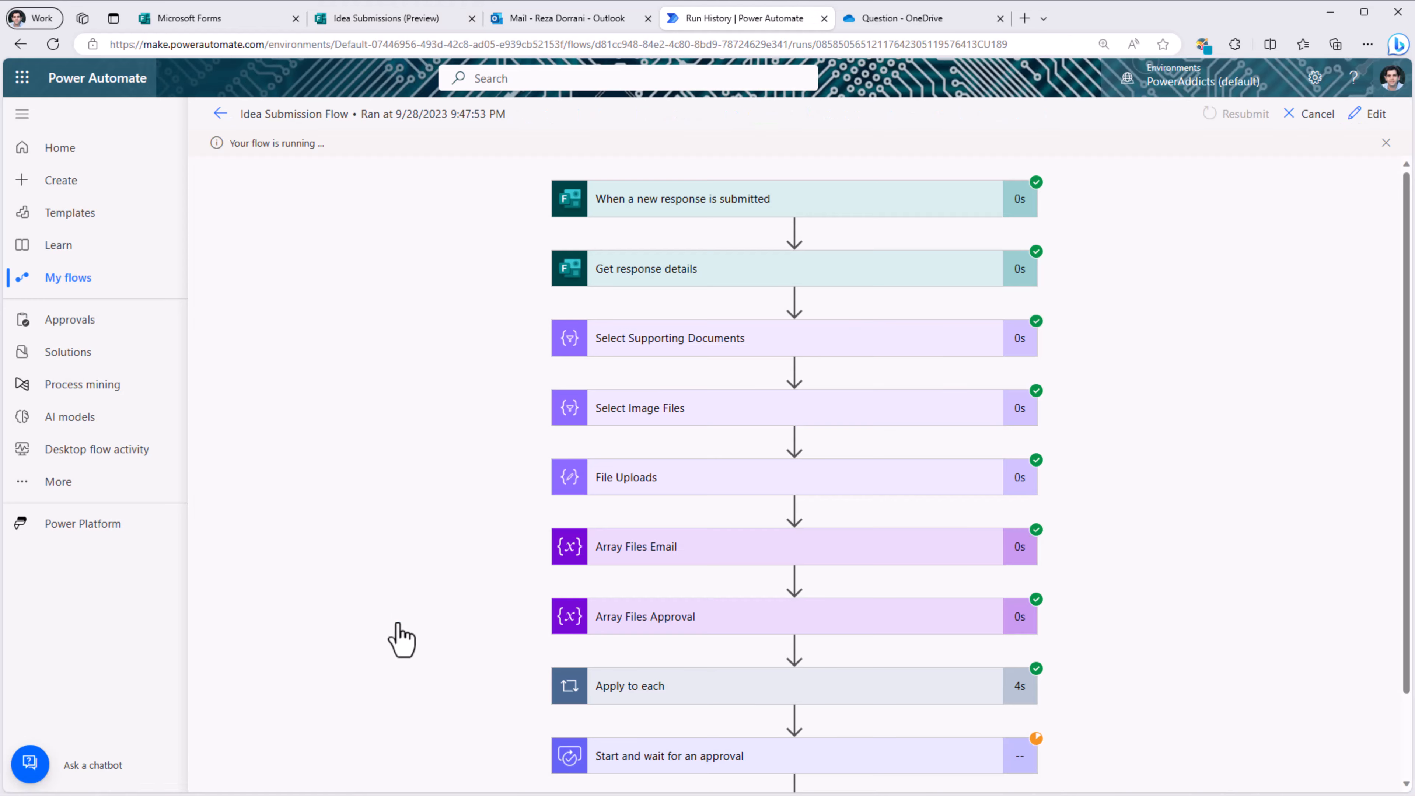
scroll(823, 580, "down", 2)
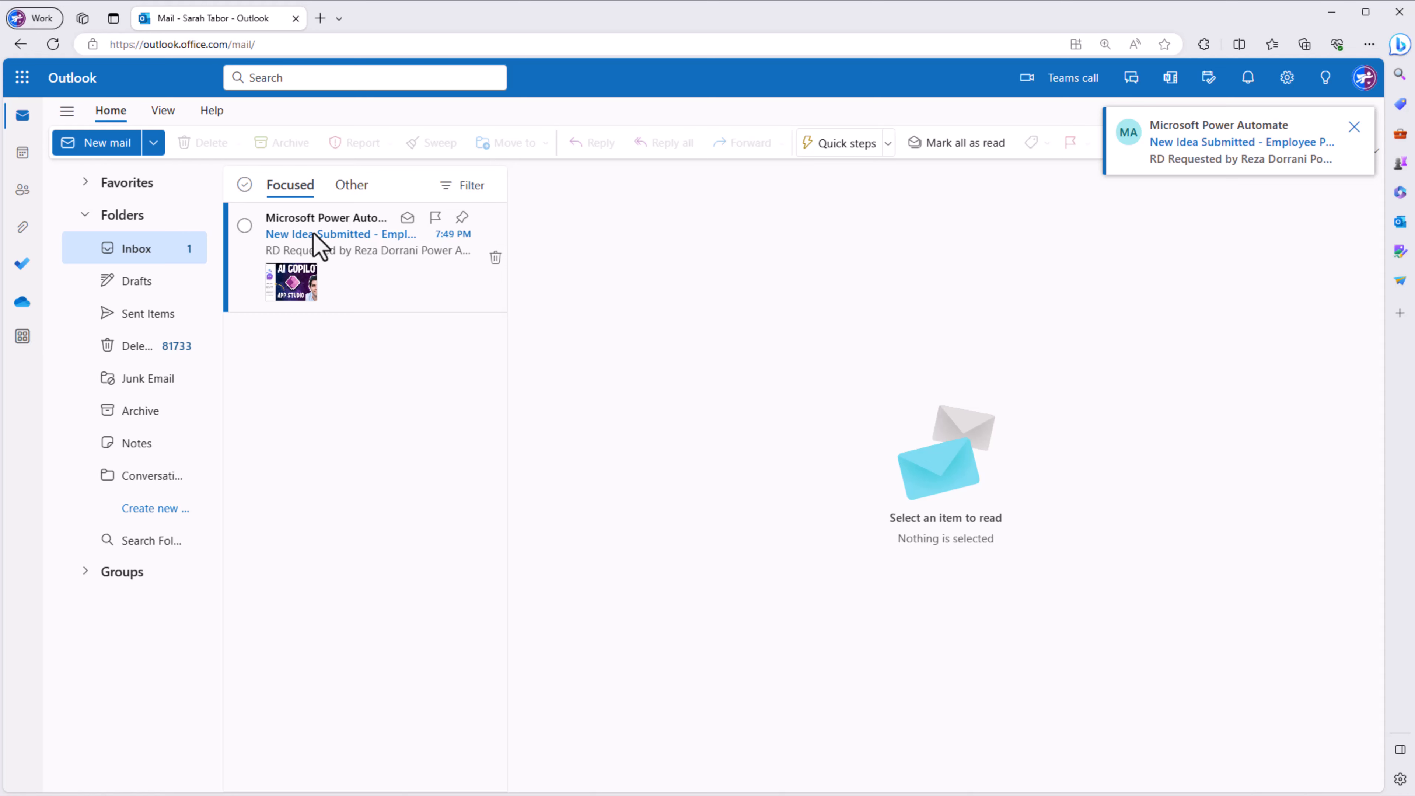
Step: Open the Employee Portal approval email and preview its Readme attachment
left_click(315, 237)
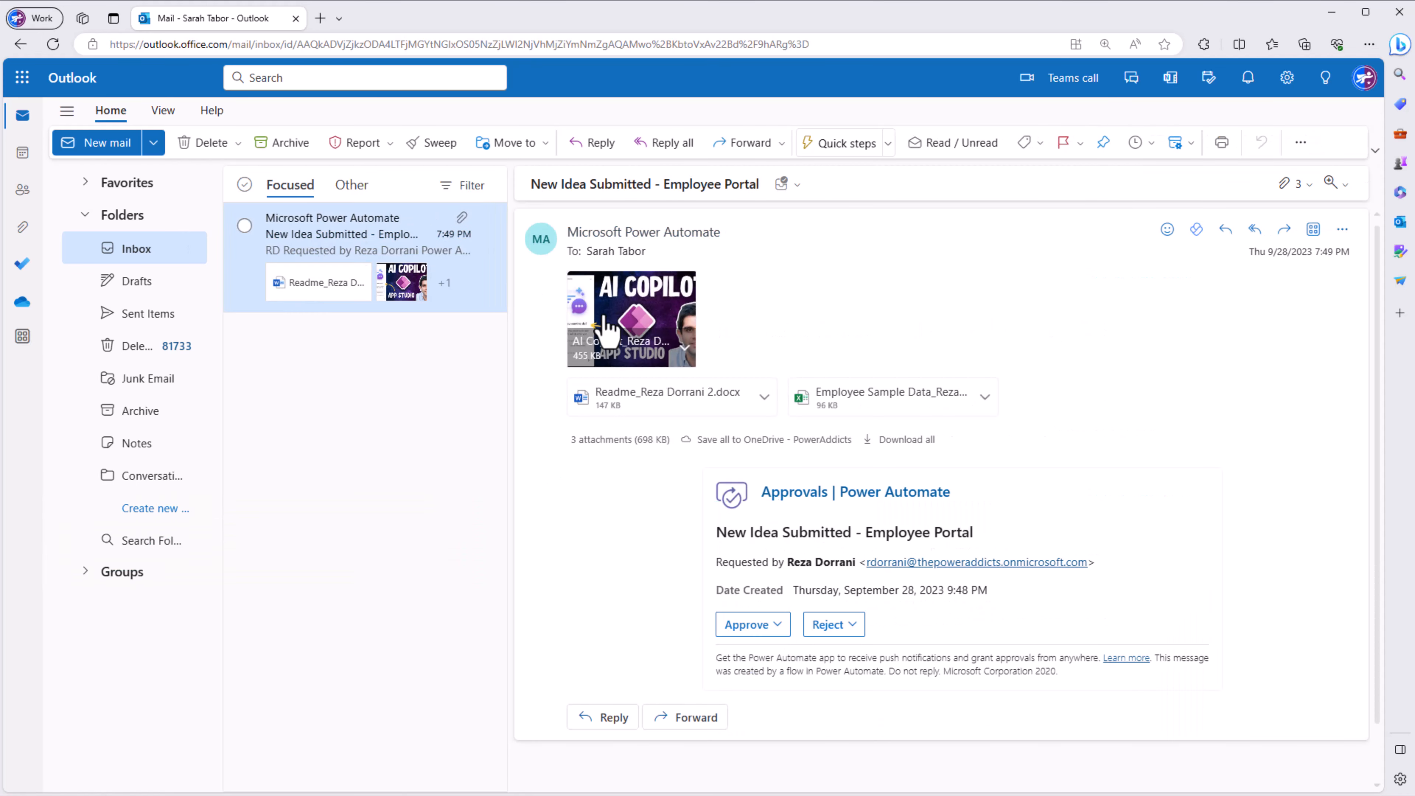
left_click(700, 401)
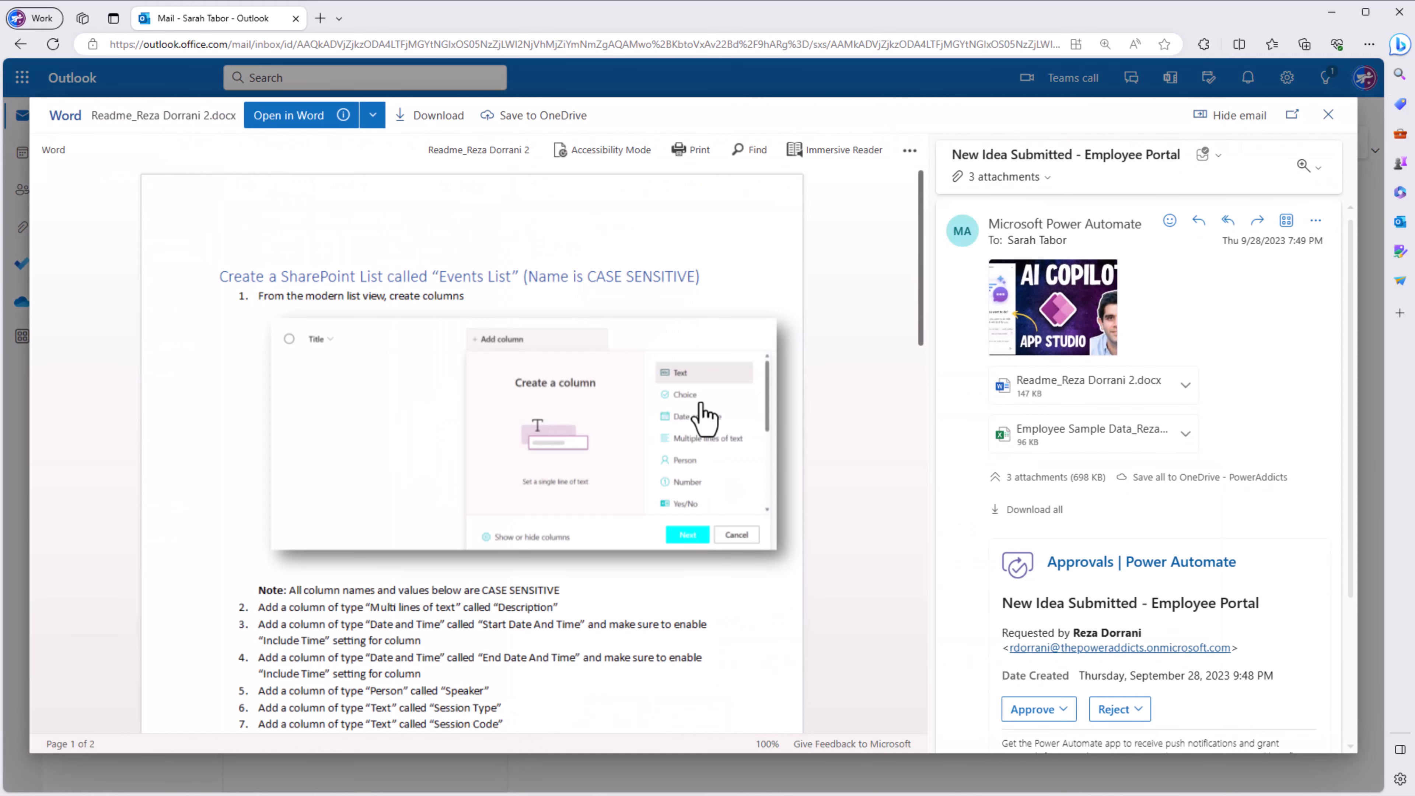
key("Escape")
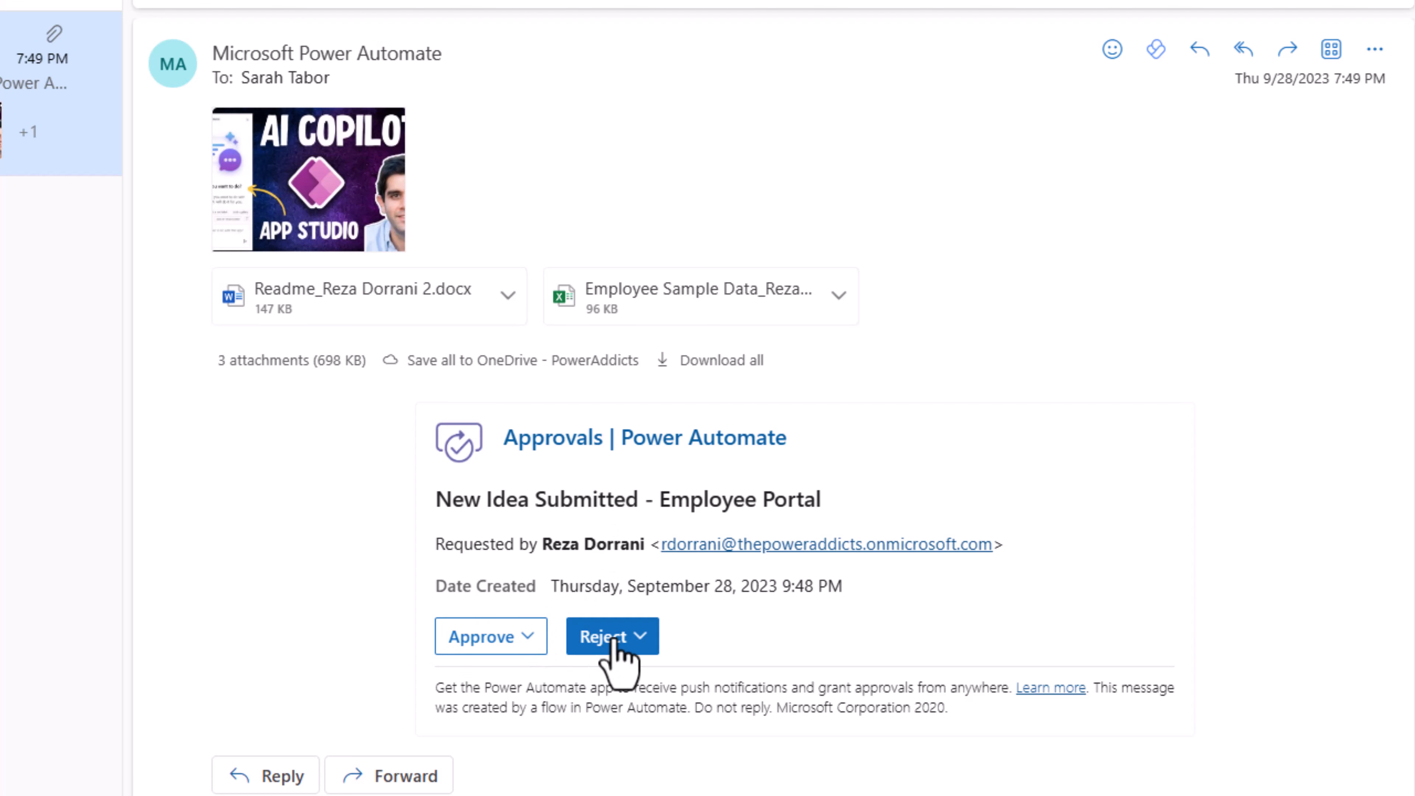
Step: Approve the idea with the comment 'ok' and submit the response
left_click(515, 641)
left_click(519, 487)
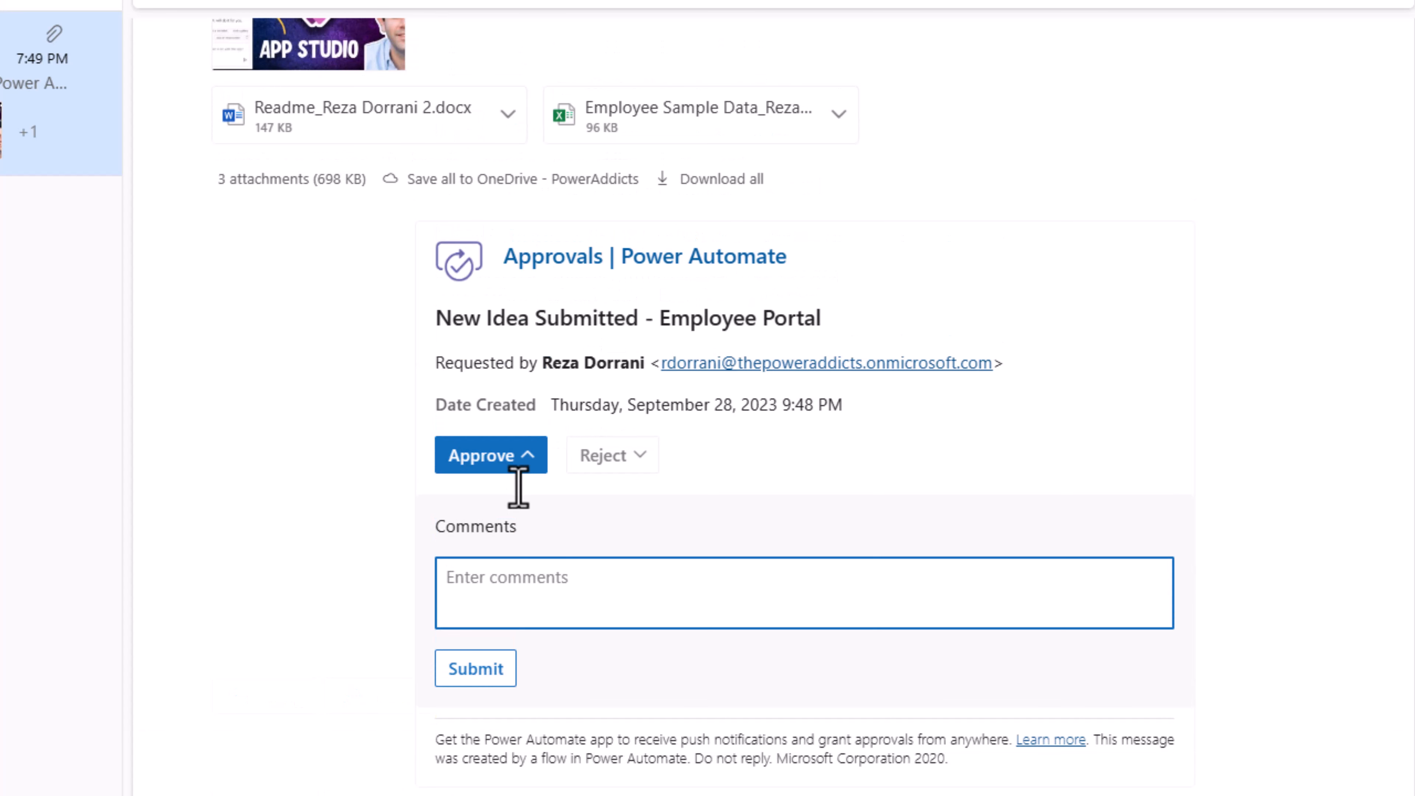
type("ok")
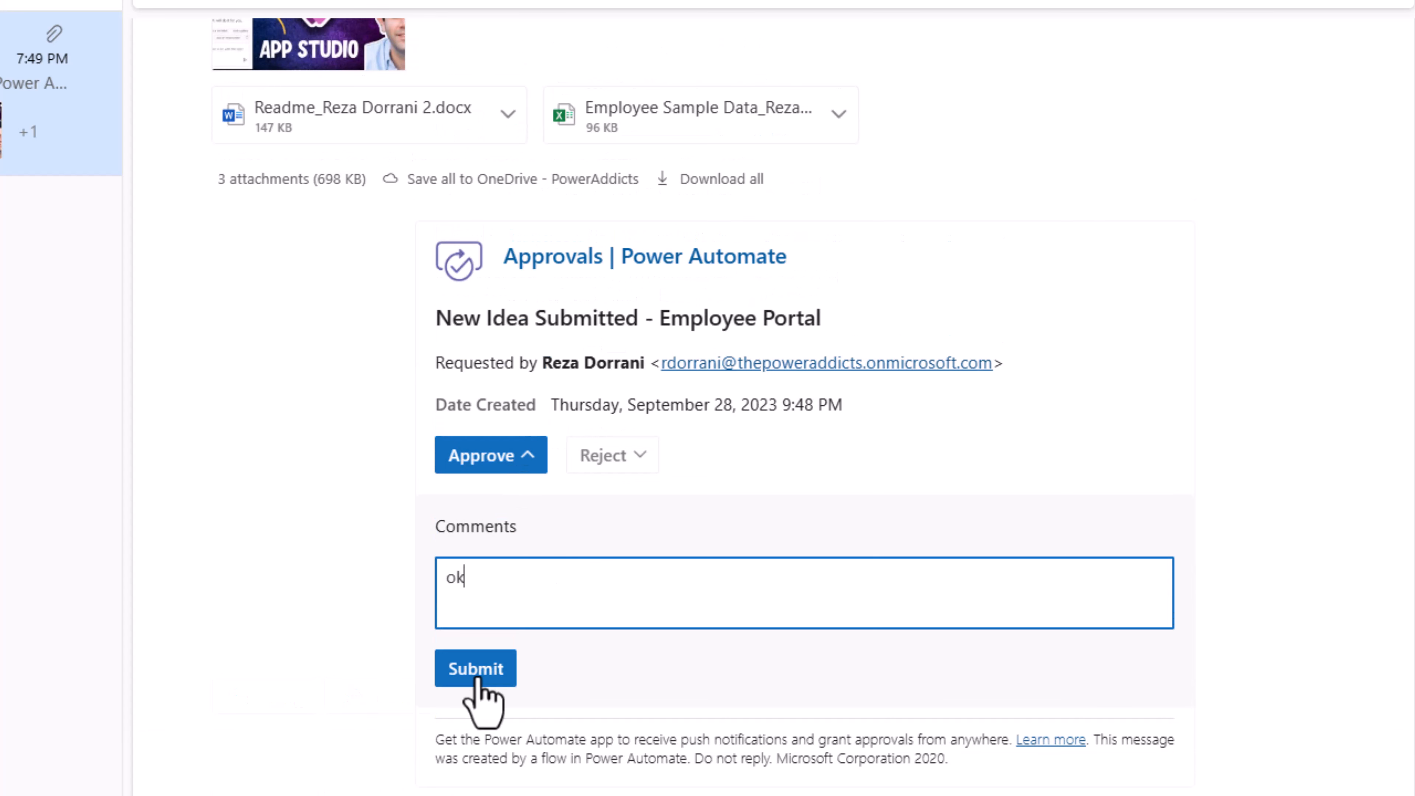
left_click(479, 680)
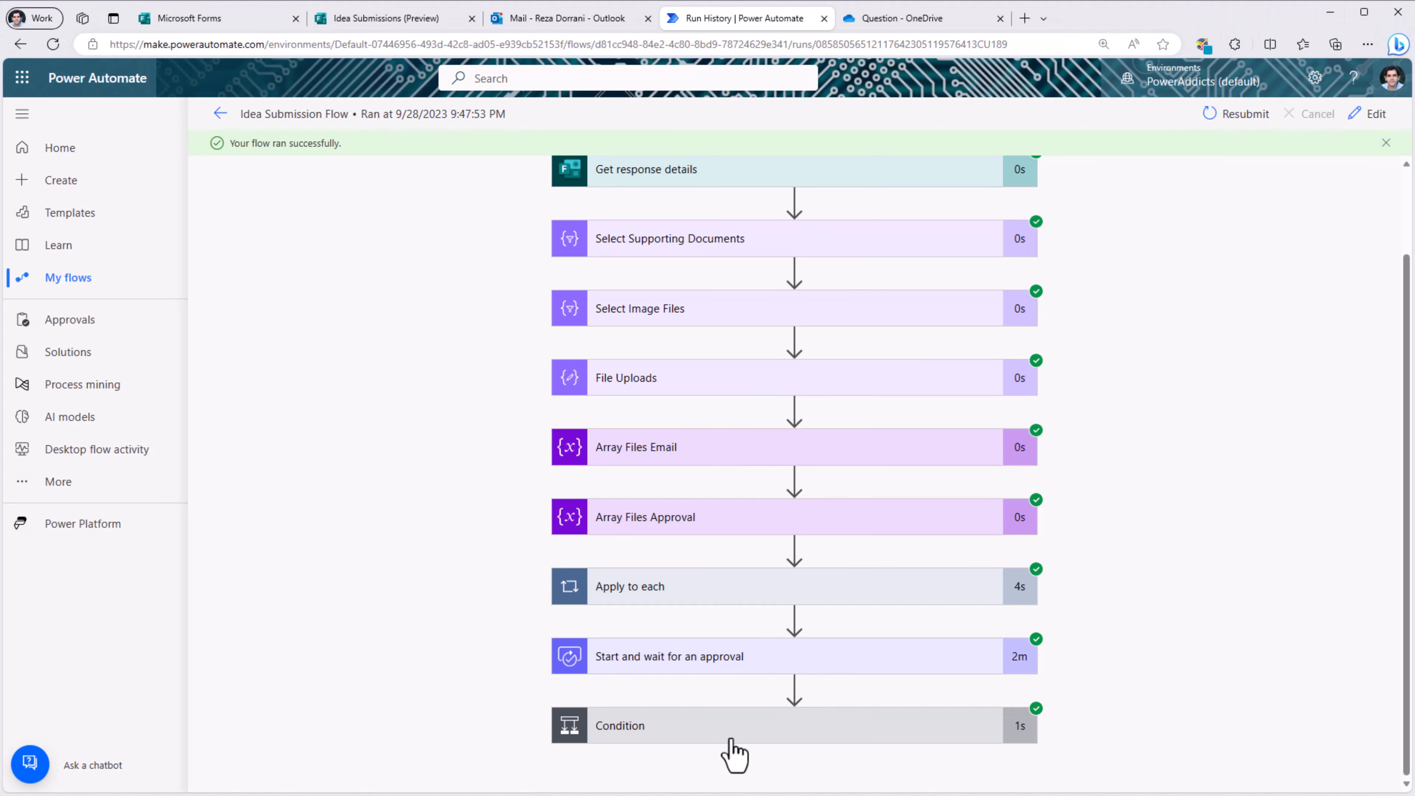
Step: Check the Condition result and the approval email step, then open the approved-idea email in Outlook
left_click(730, 736)
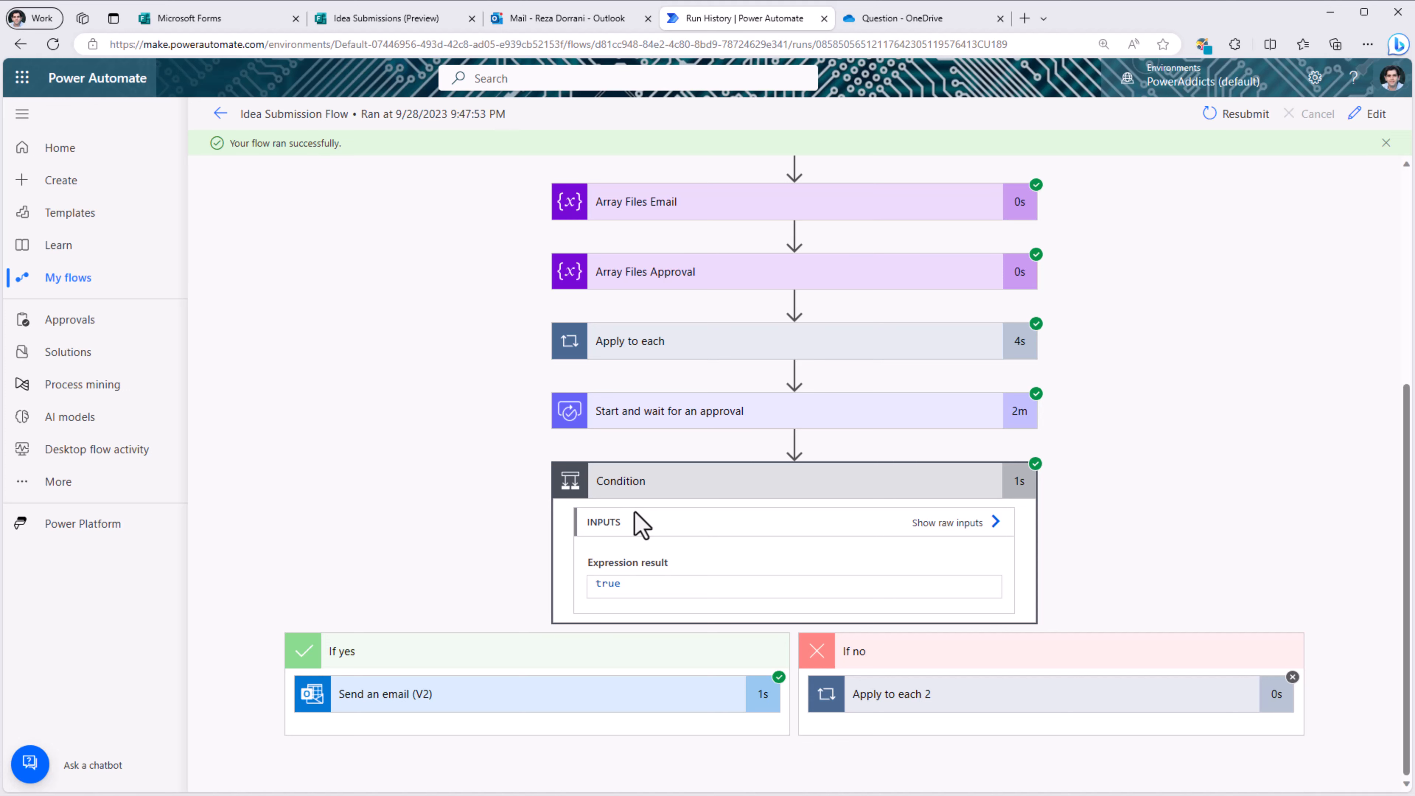
left_click(544, 698)
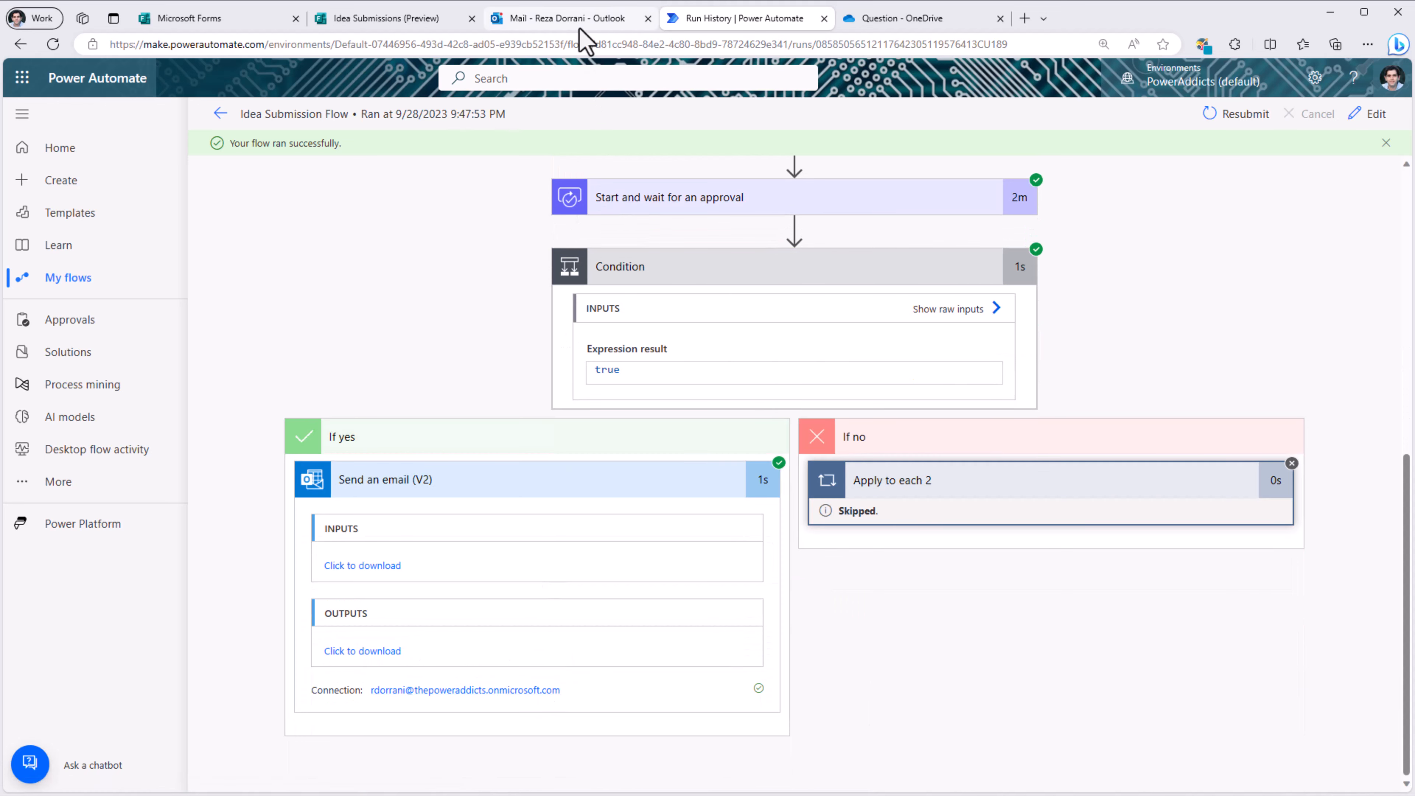
left_click(579, 20)
left_click(357, 239)
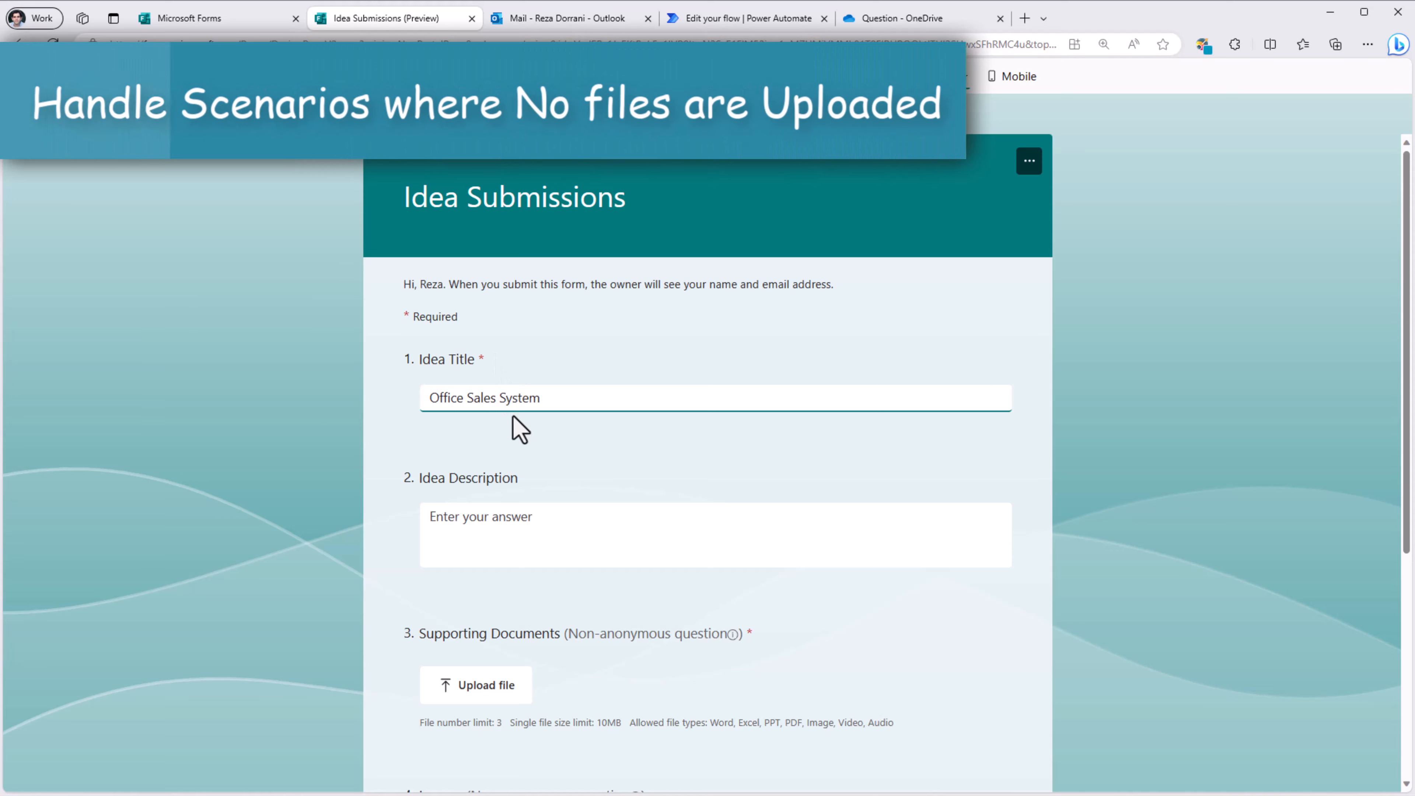
Step: Submit the Office Sales System idea with Office Sales.xlsx attached and no images
scroll(518, 428, "down", 5)
left_click(473, 325)
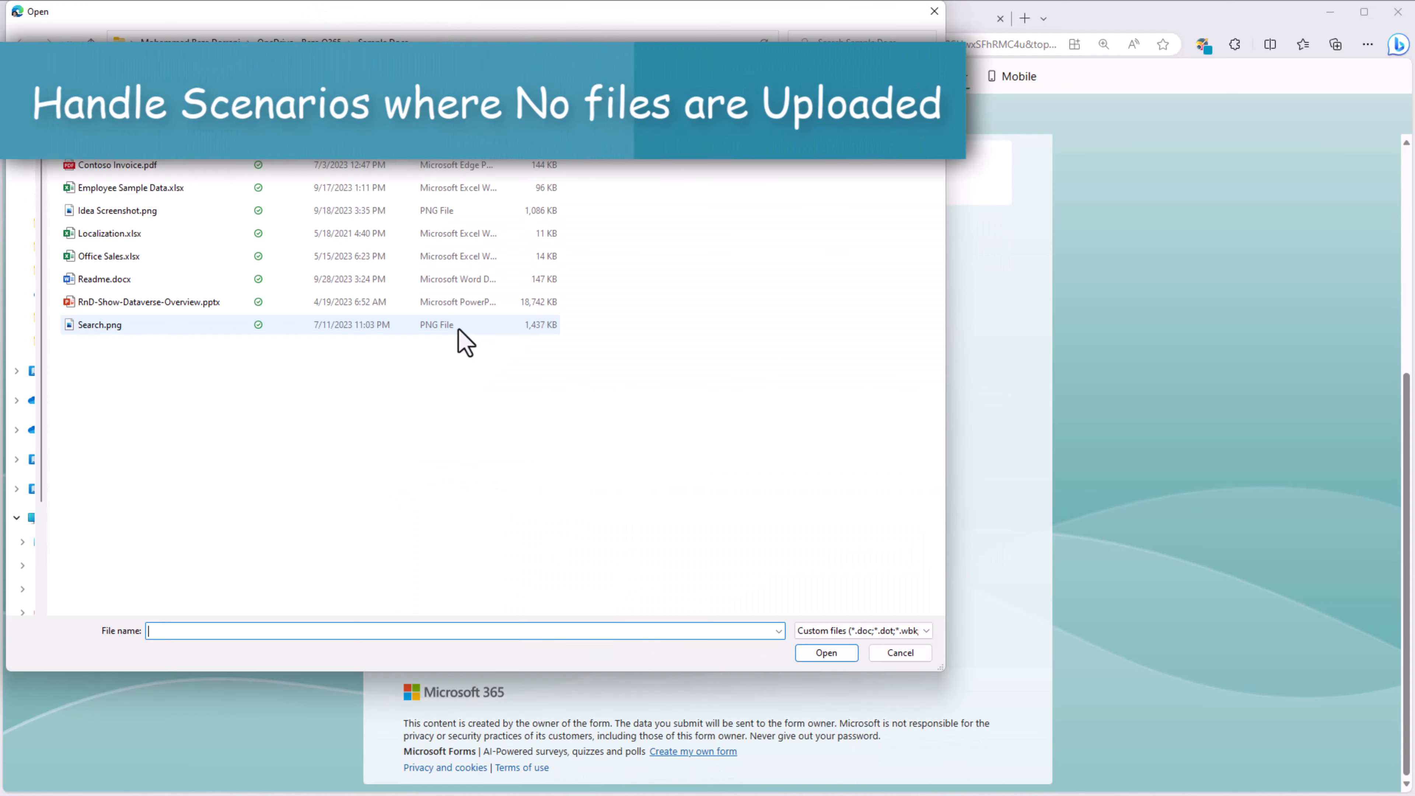
double_click(111, 256)
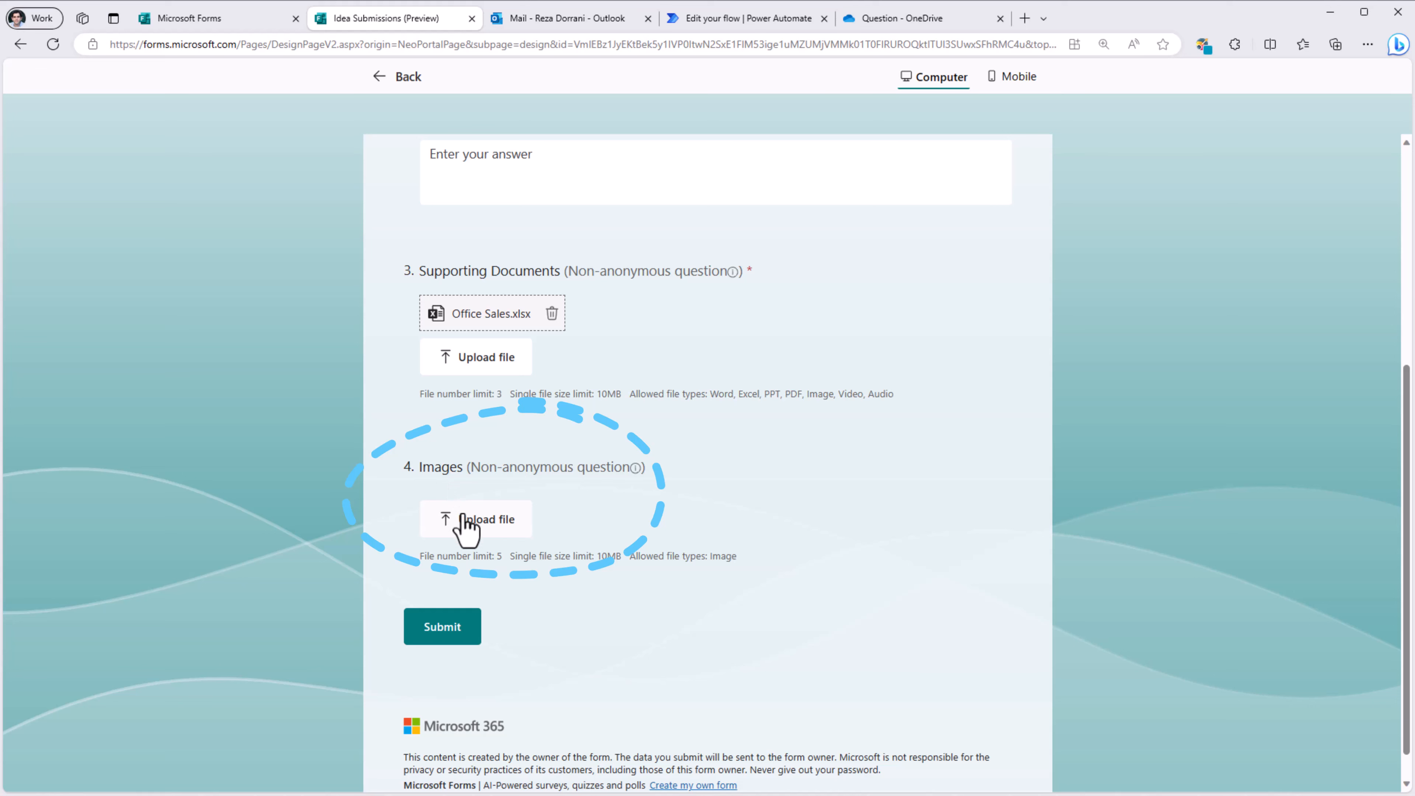
left_click(447, 631)
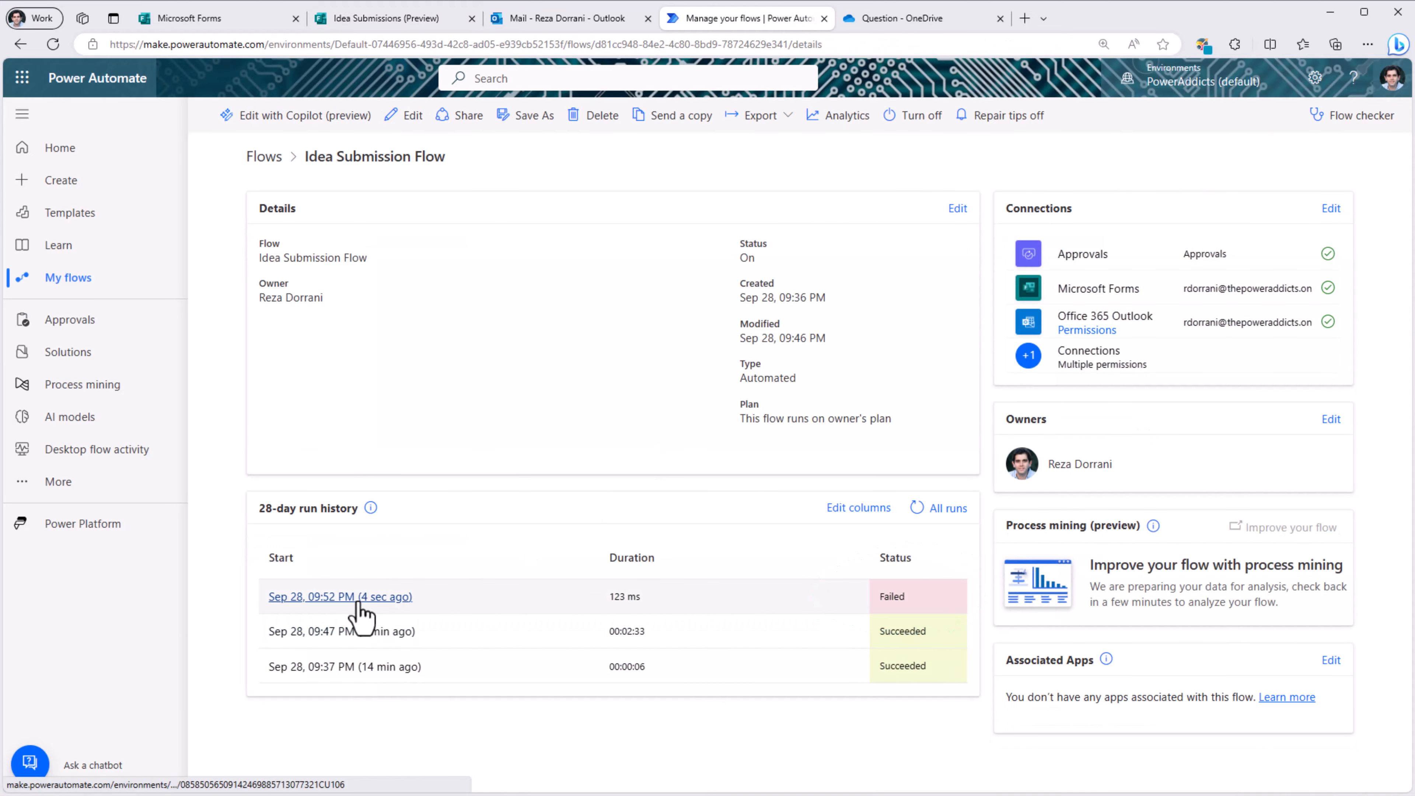
Step: Open the failed 9:52 PM run and view Select Image Files' null From error
left_click(357, 601)
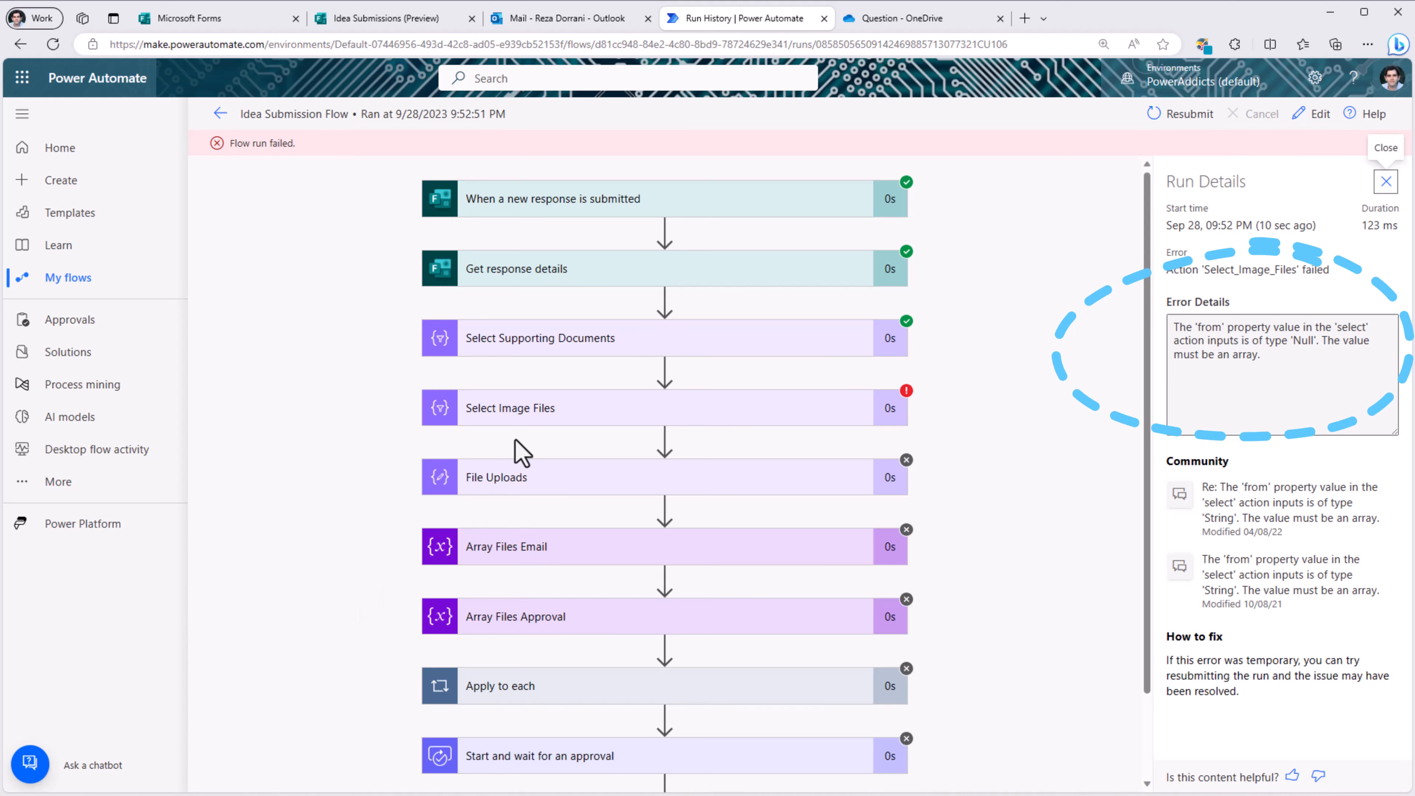
left_click(520, 414)
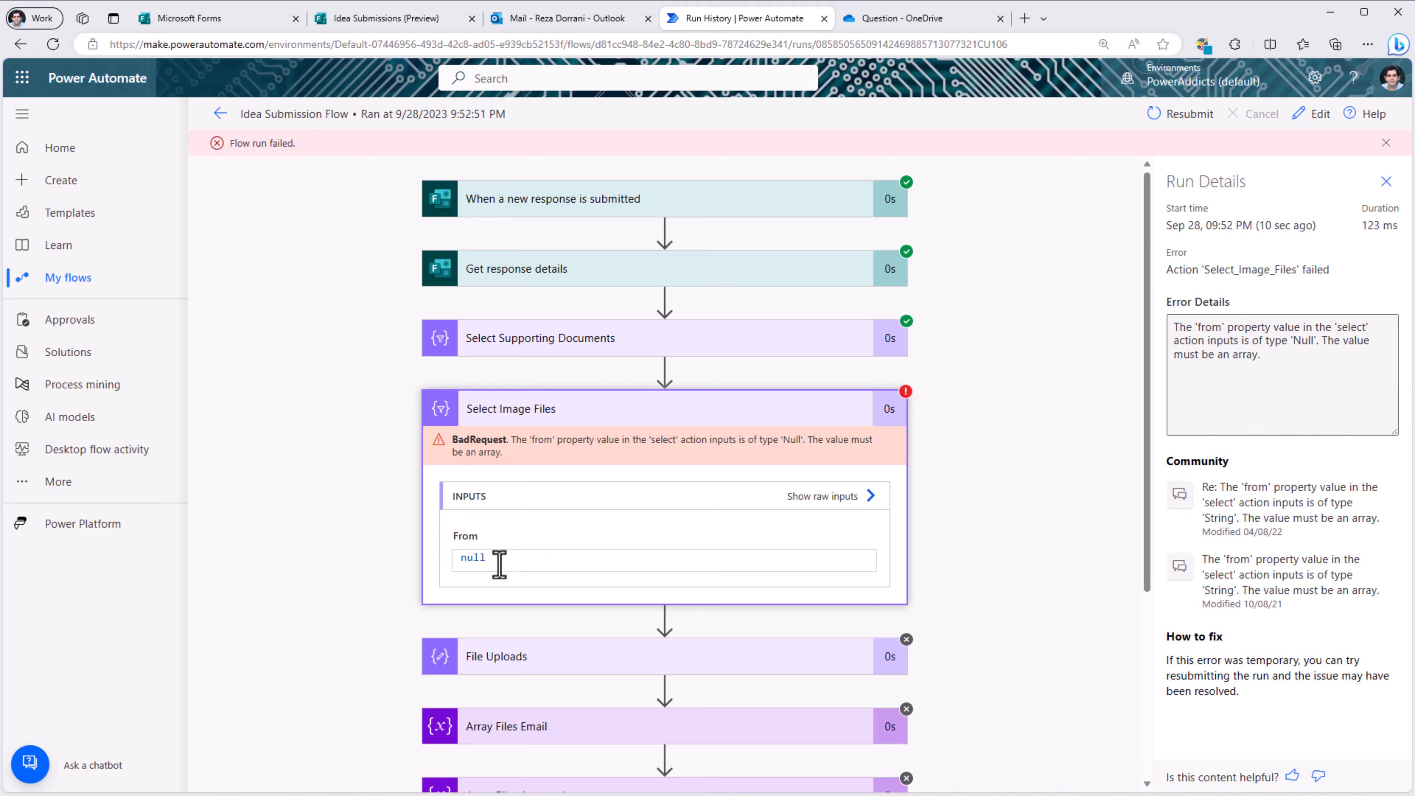
Step: Open the flow for editing and inspect the From expression of Select Image Files
left_click(1312, 113)
left_click(616, 369)
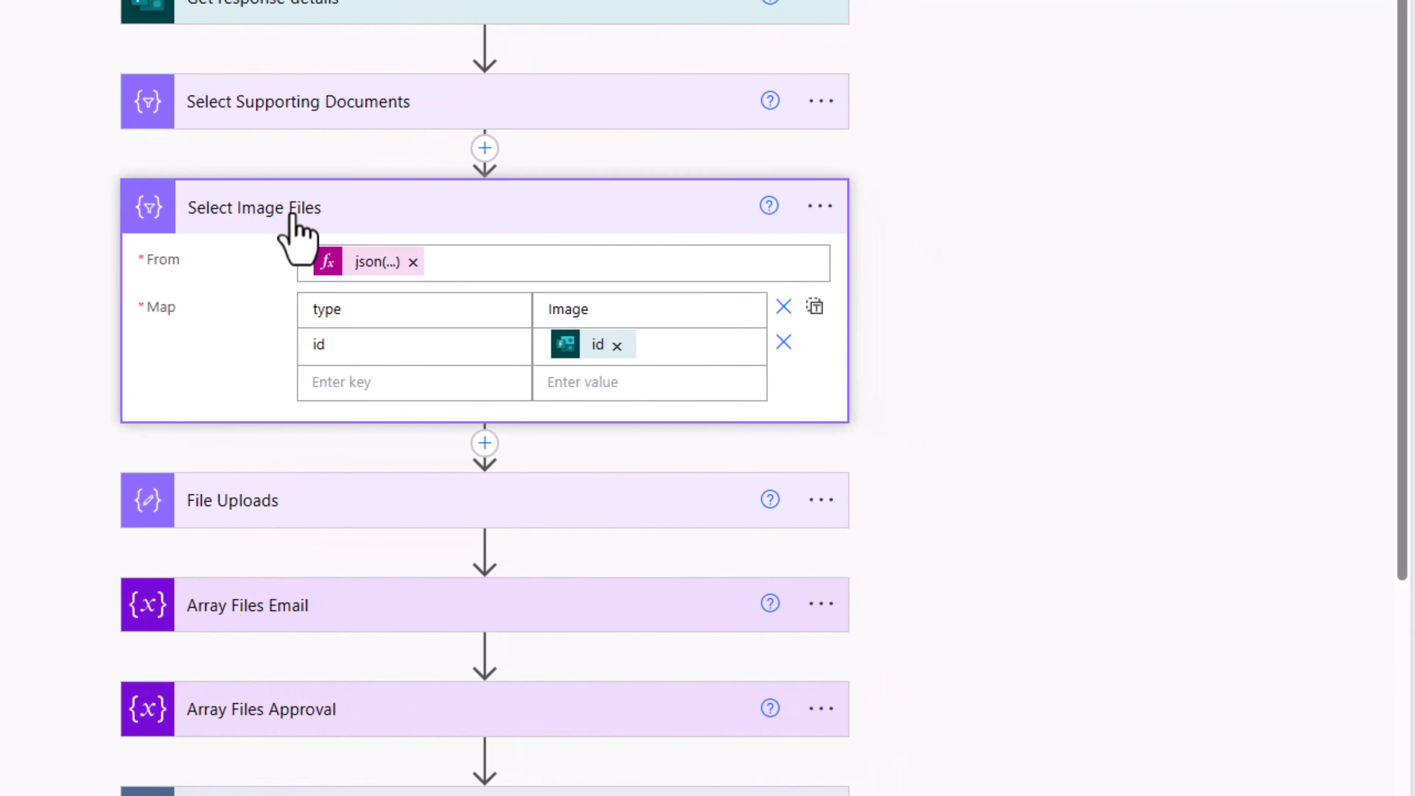
left_click(364, 263)
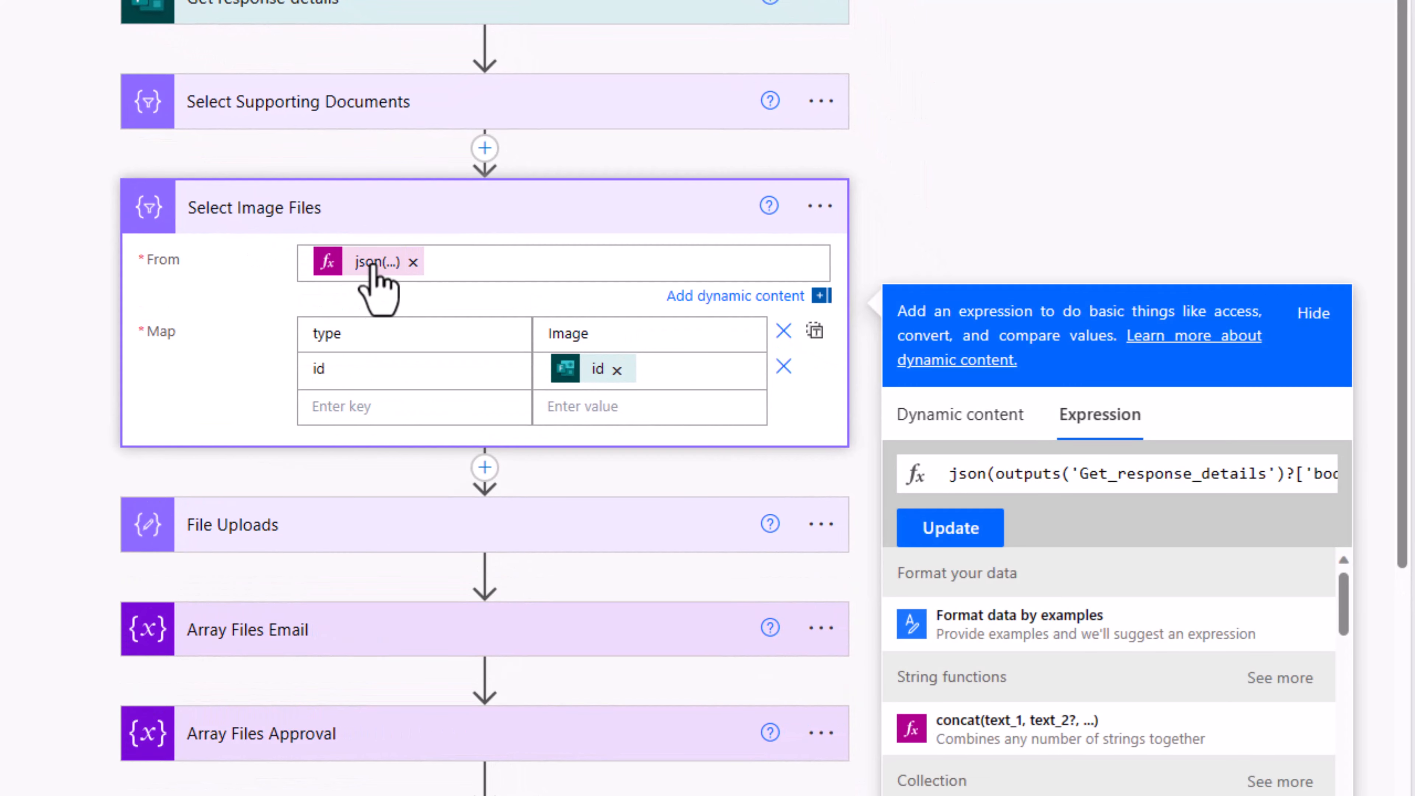
left_click(999, 475)
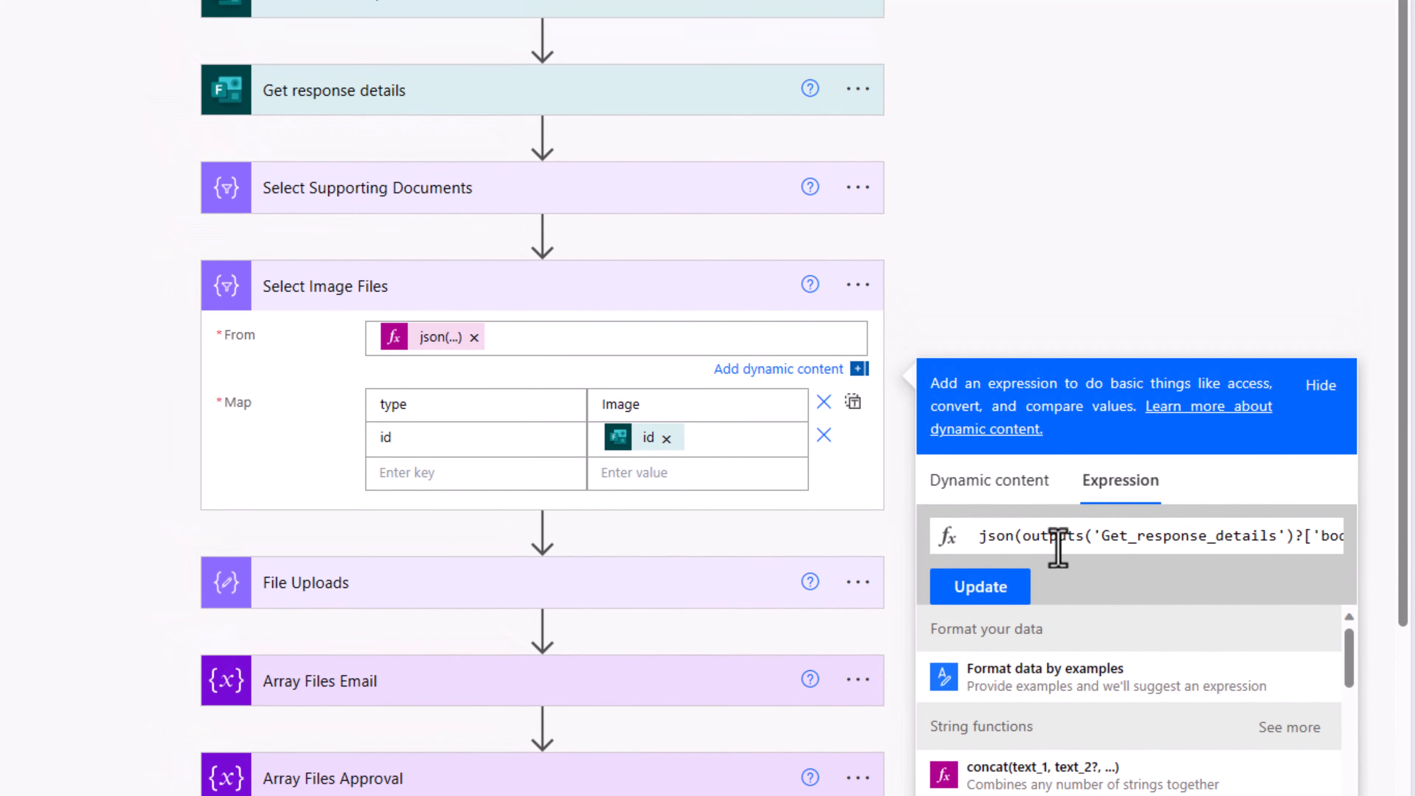
Step: Add an Initialize variable step after Get response details declaring varArrayEmpty as an Array
left_click(547, 140)
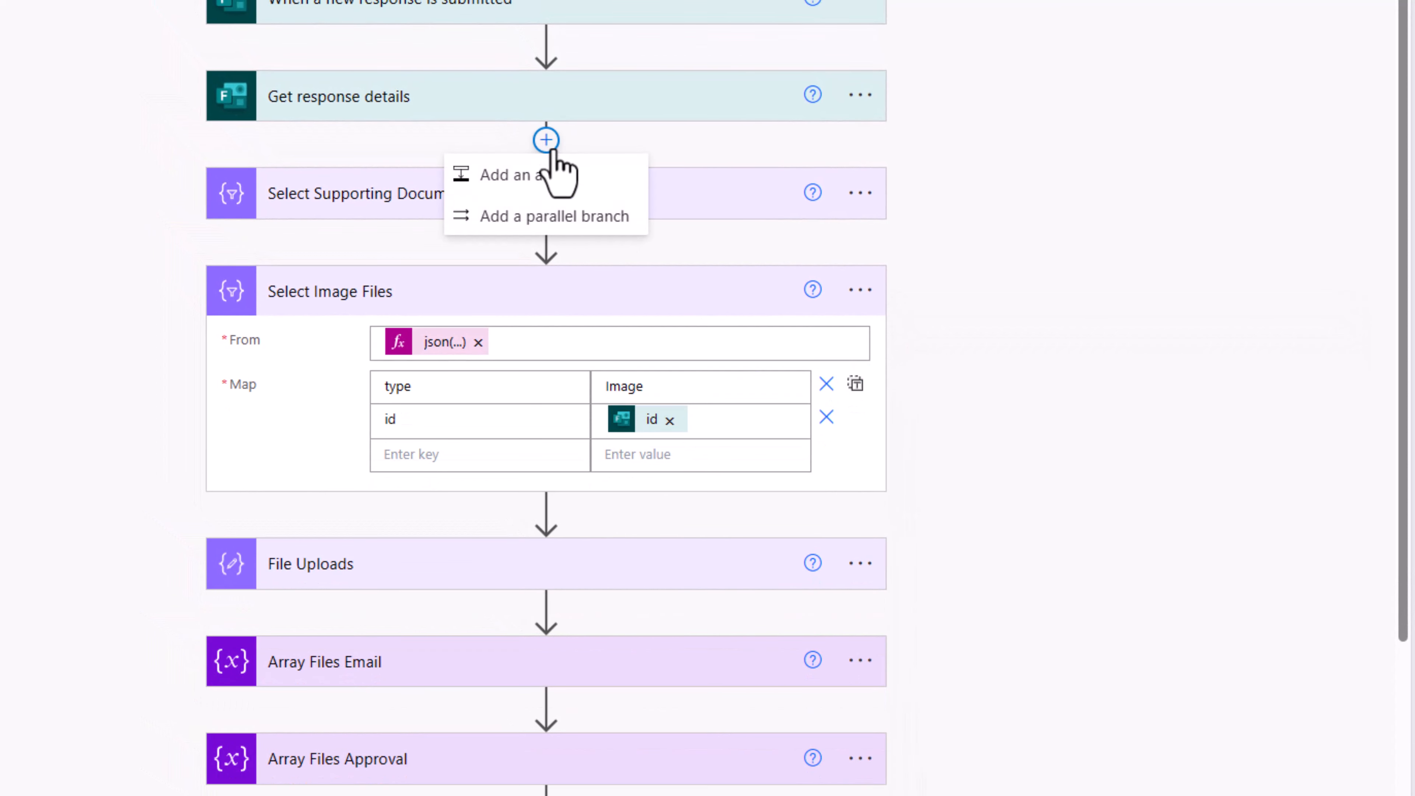
left_click(560, 193)
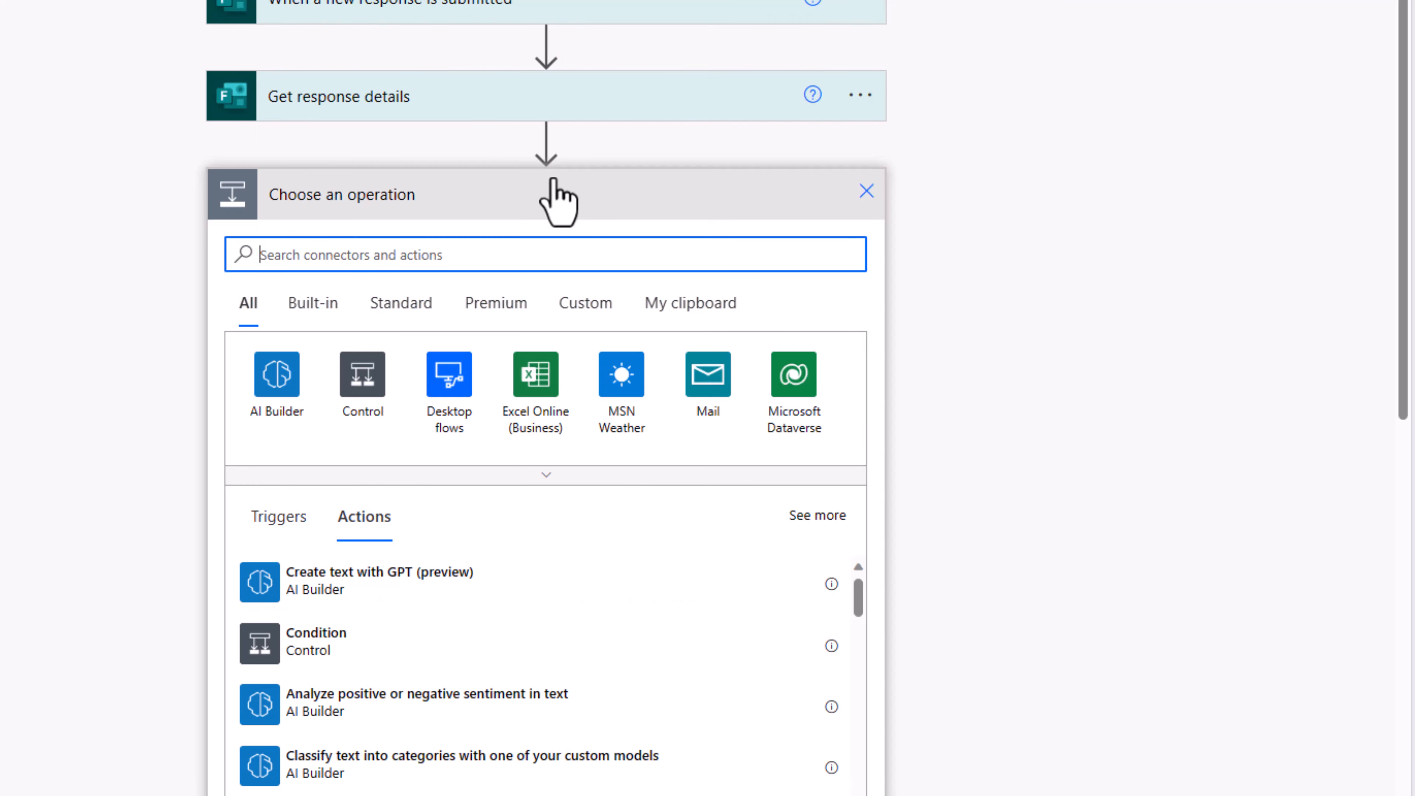
type("initial")
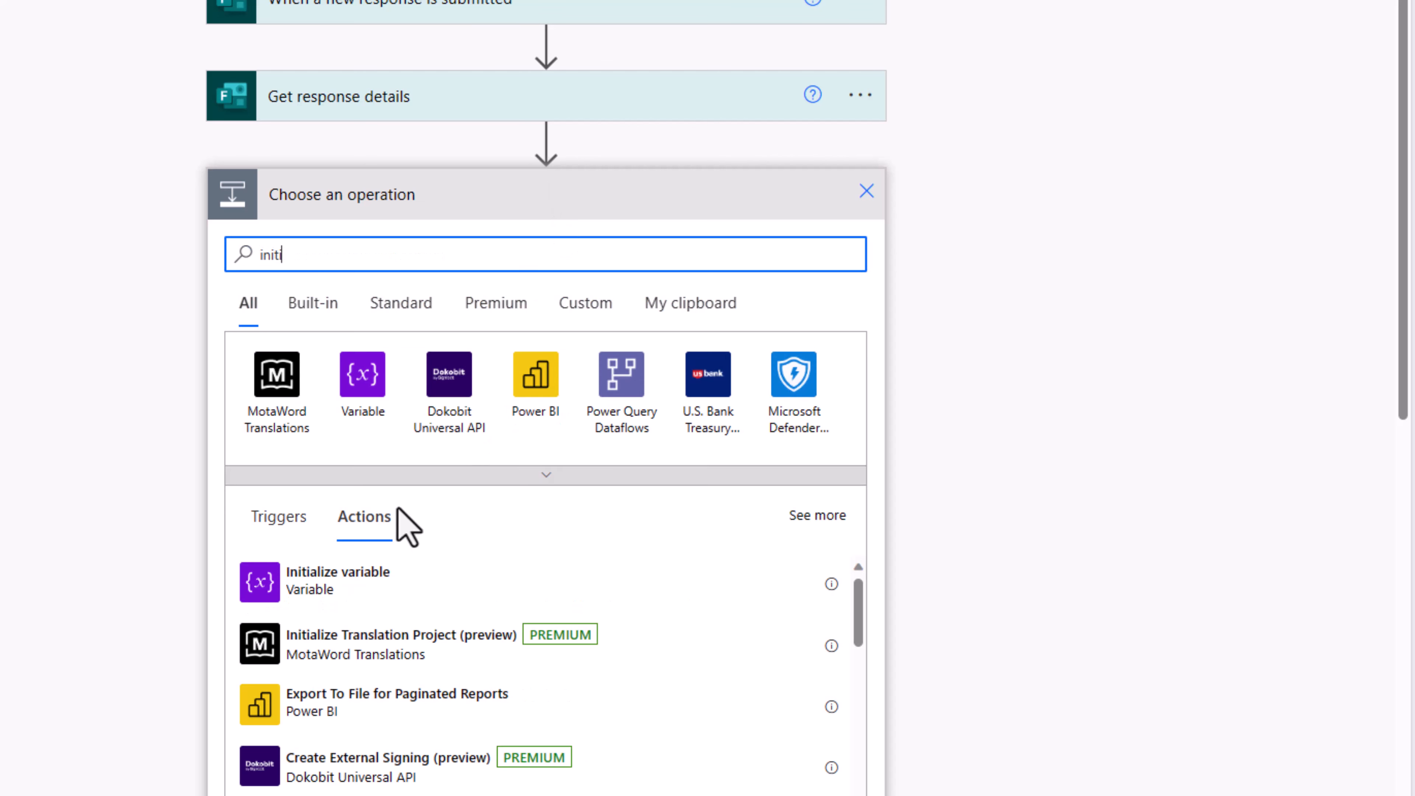
left_click(374, 588)
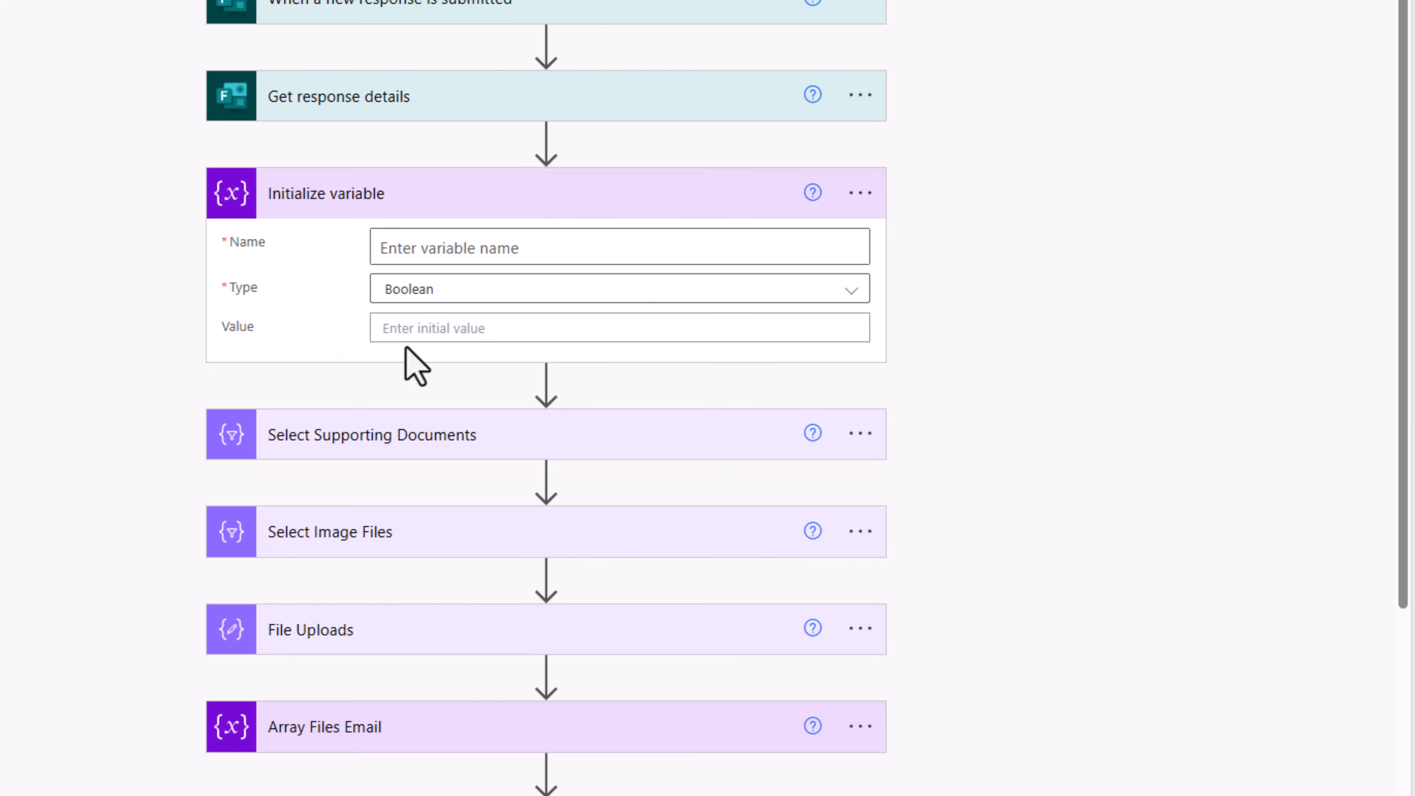
left_click(478, 249)
type("varArrayEmpty")
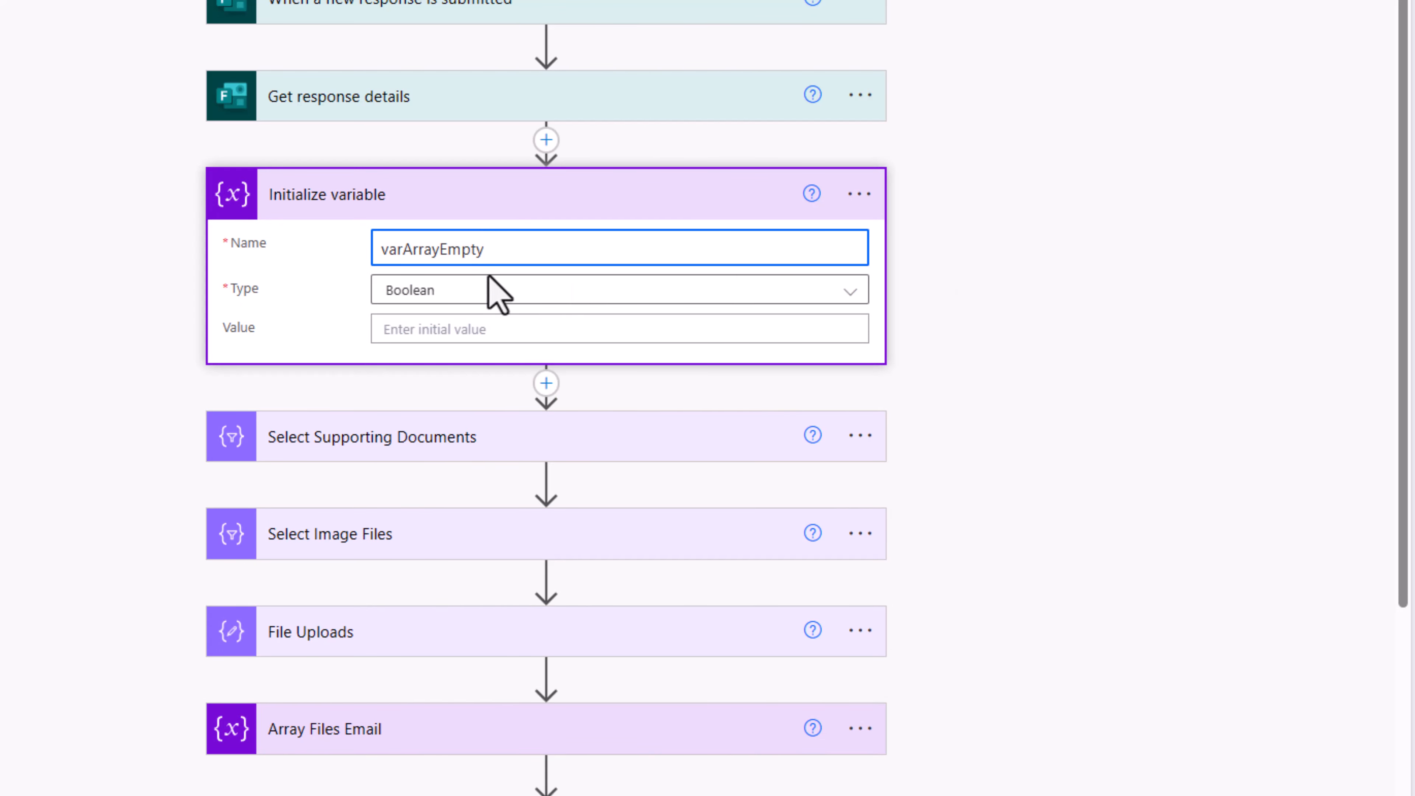
left_click(440, 290)
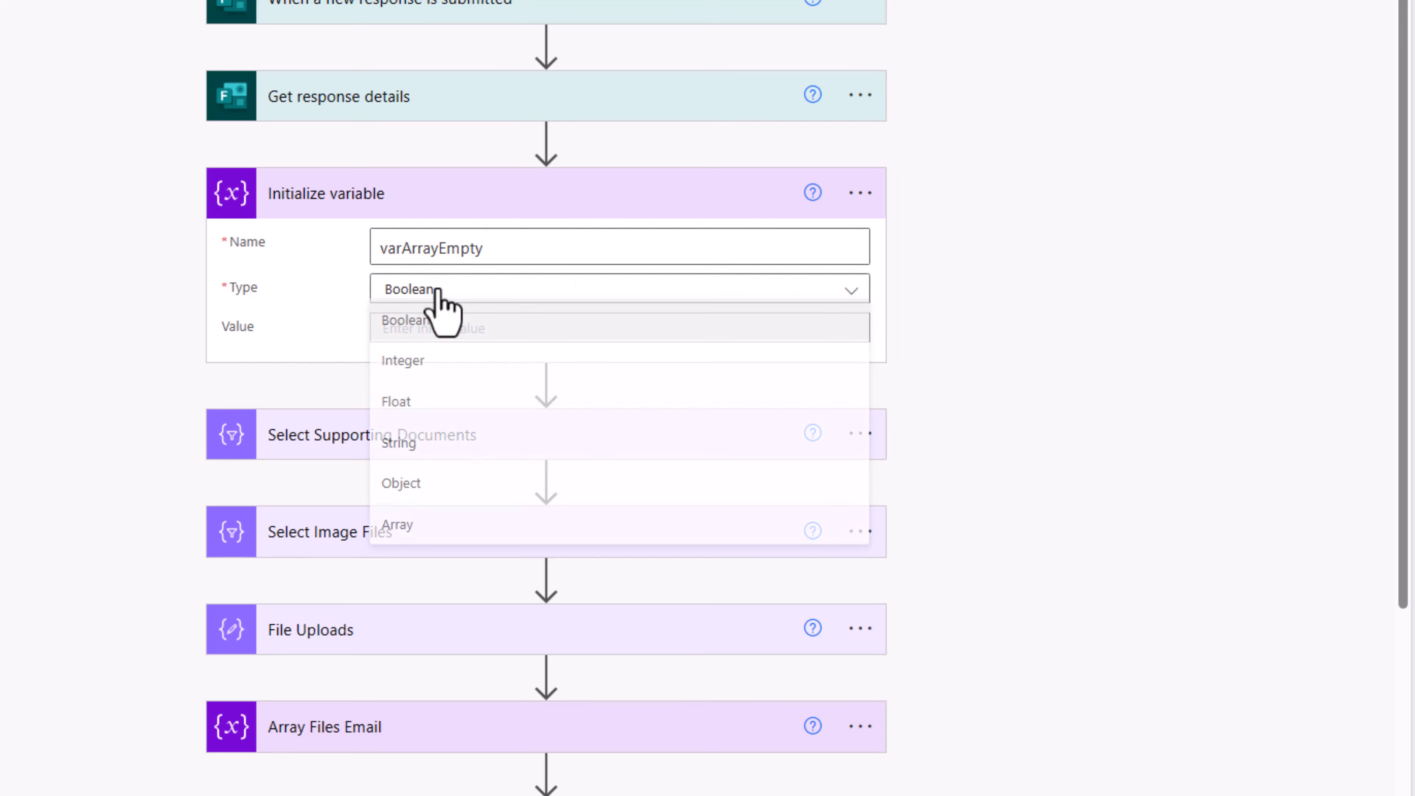
left_click(413, 527)
Step: Rename the new variable step to 'Empty Array'
left_click(860, 194)
left_click(942, 273)
type("Empty Array")
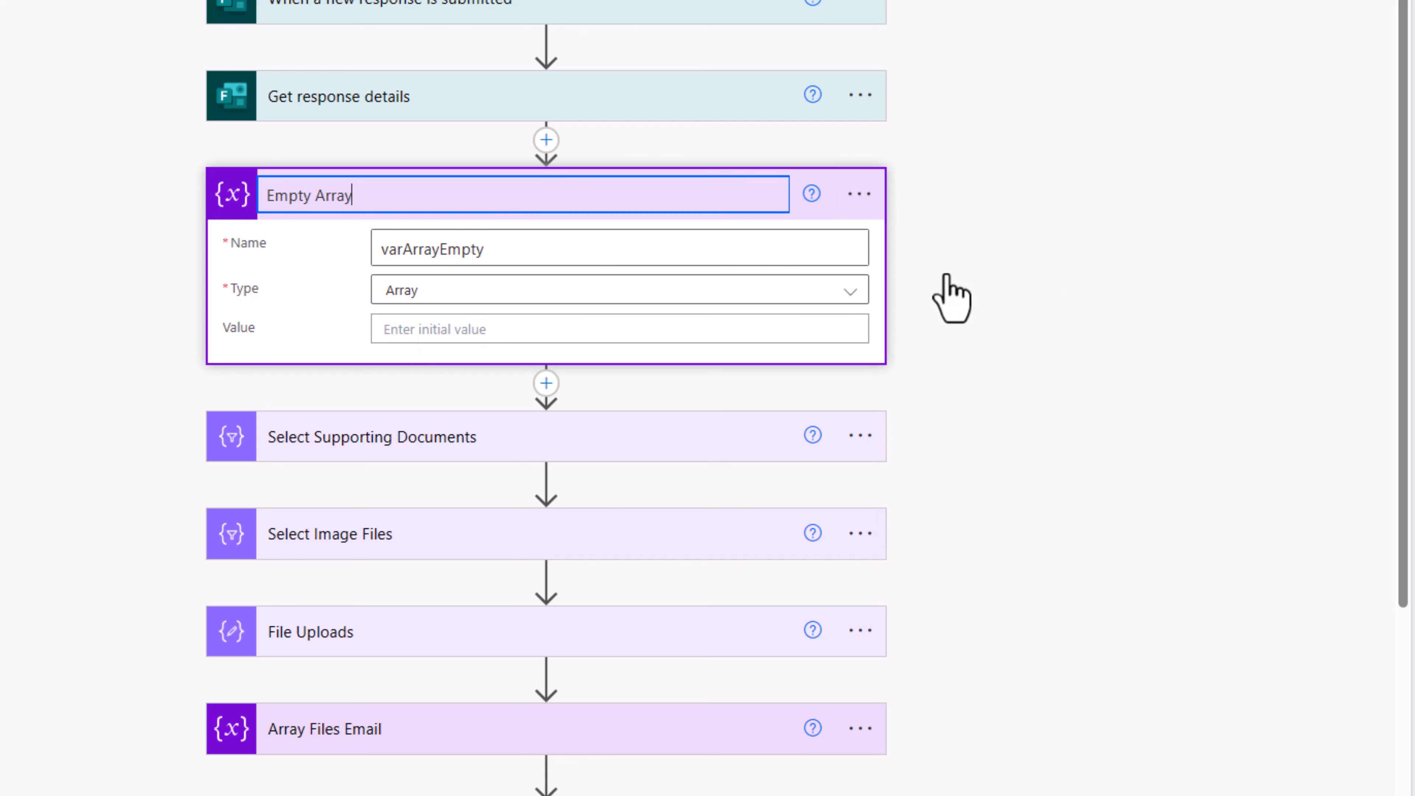
left_click(188, 288)
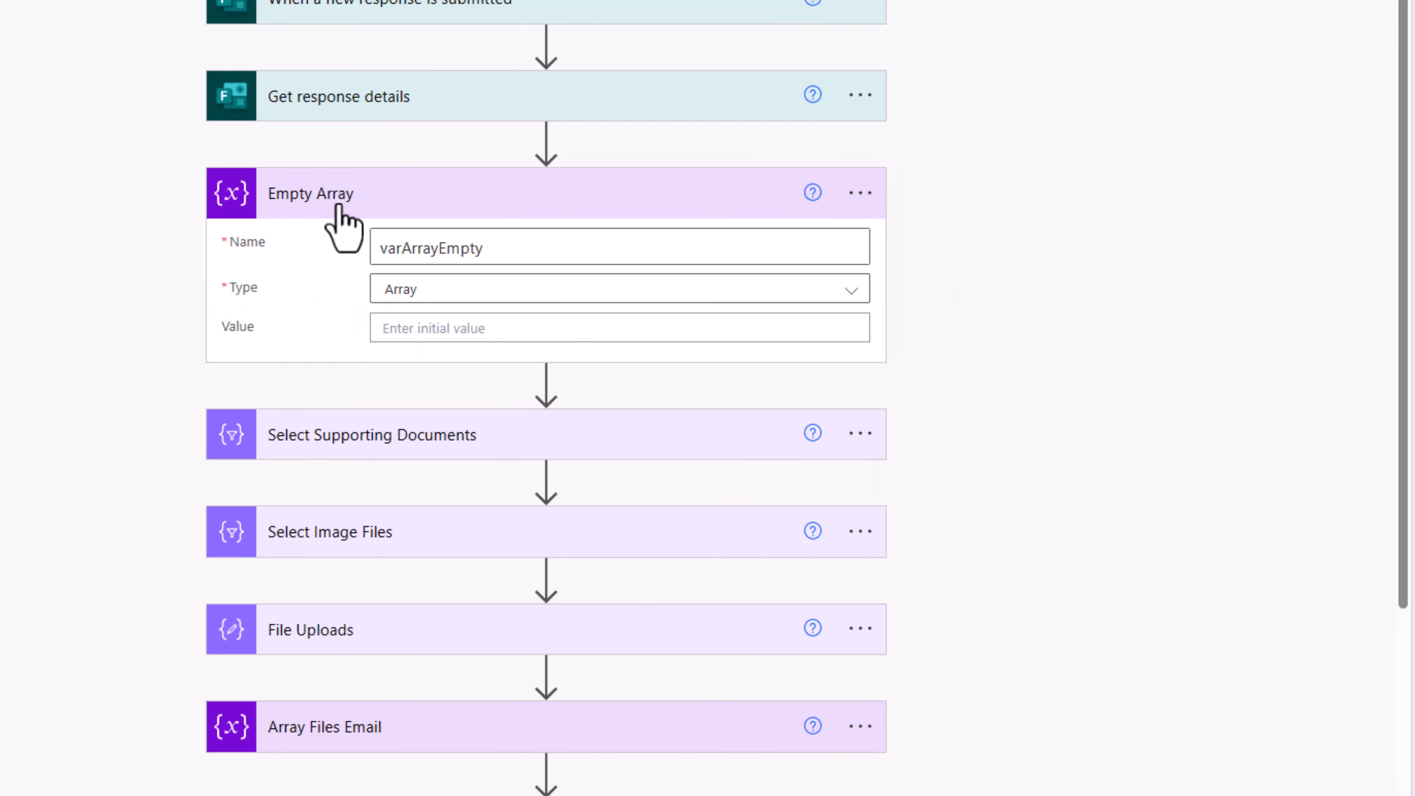
Step: Cut the existing json expression out of Select Image Files' From field
left_click(418, 533)
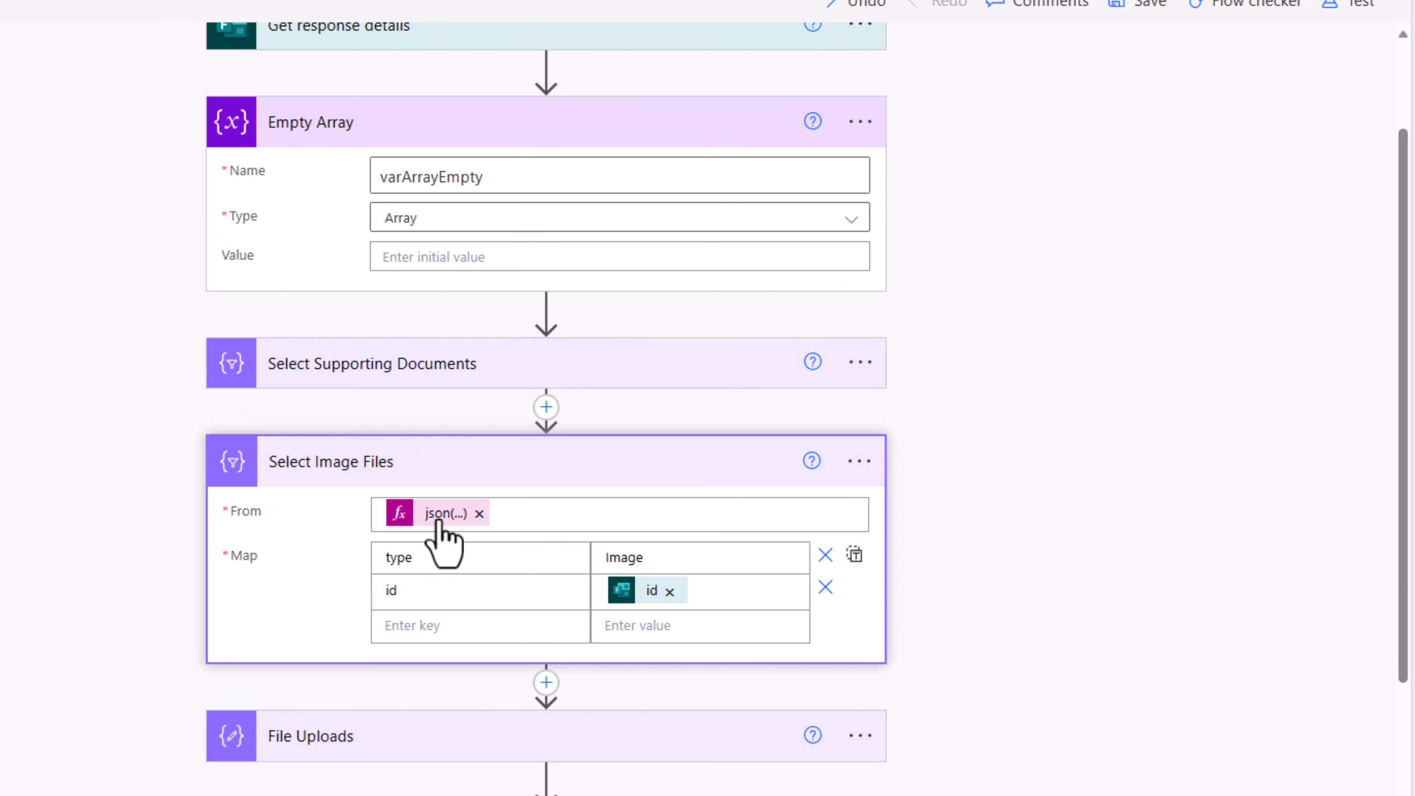
left_click(437, 519)
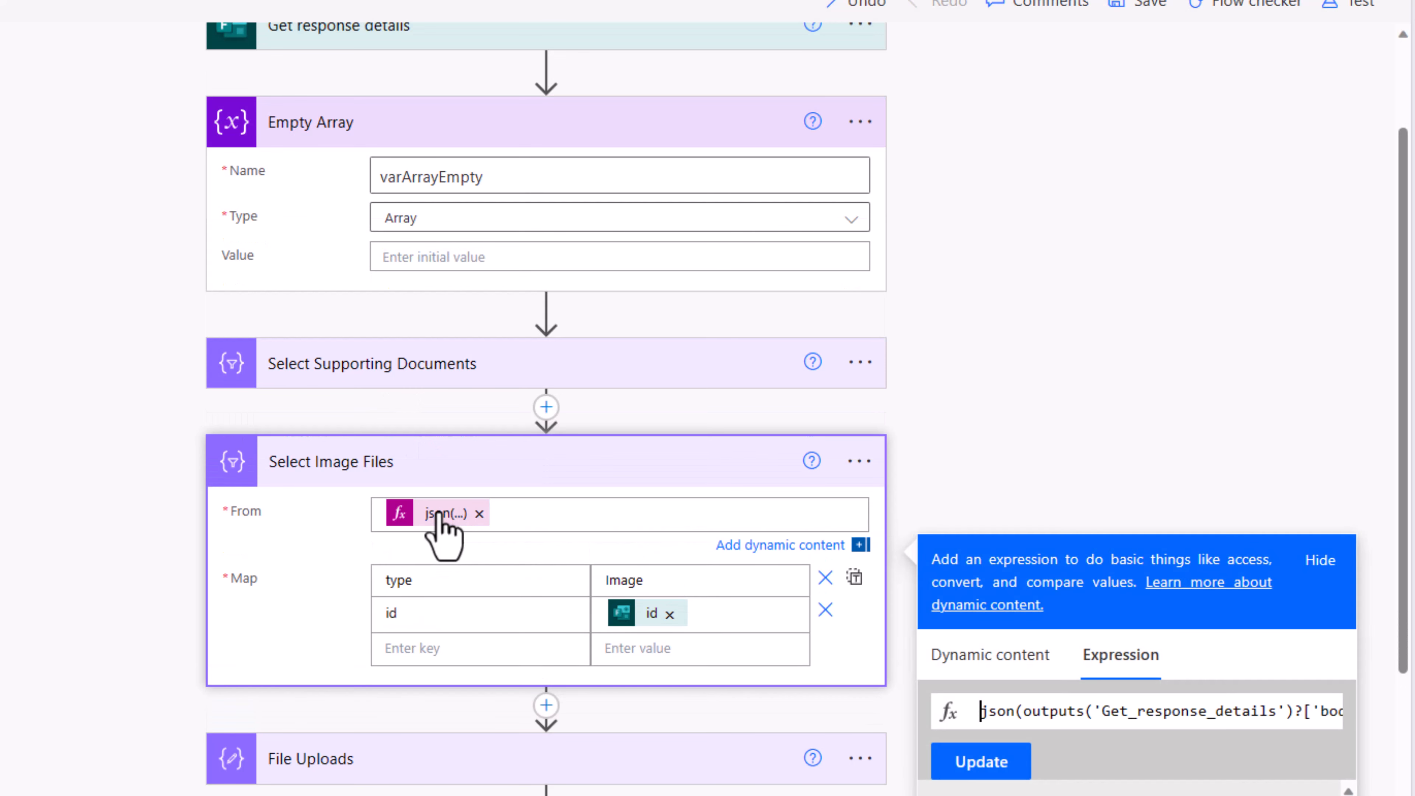
triple_click(1037, 719)
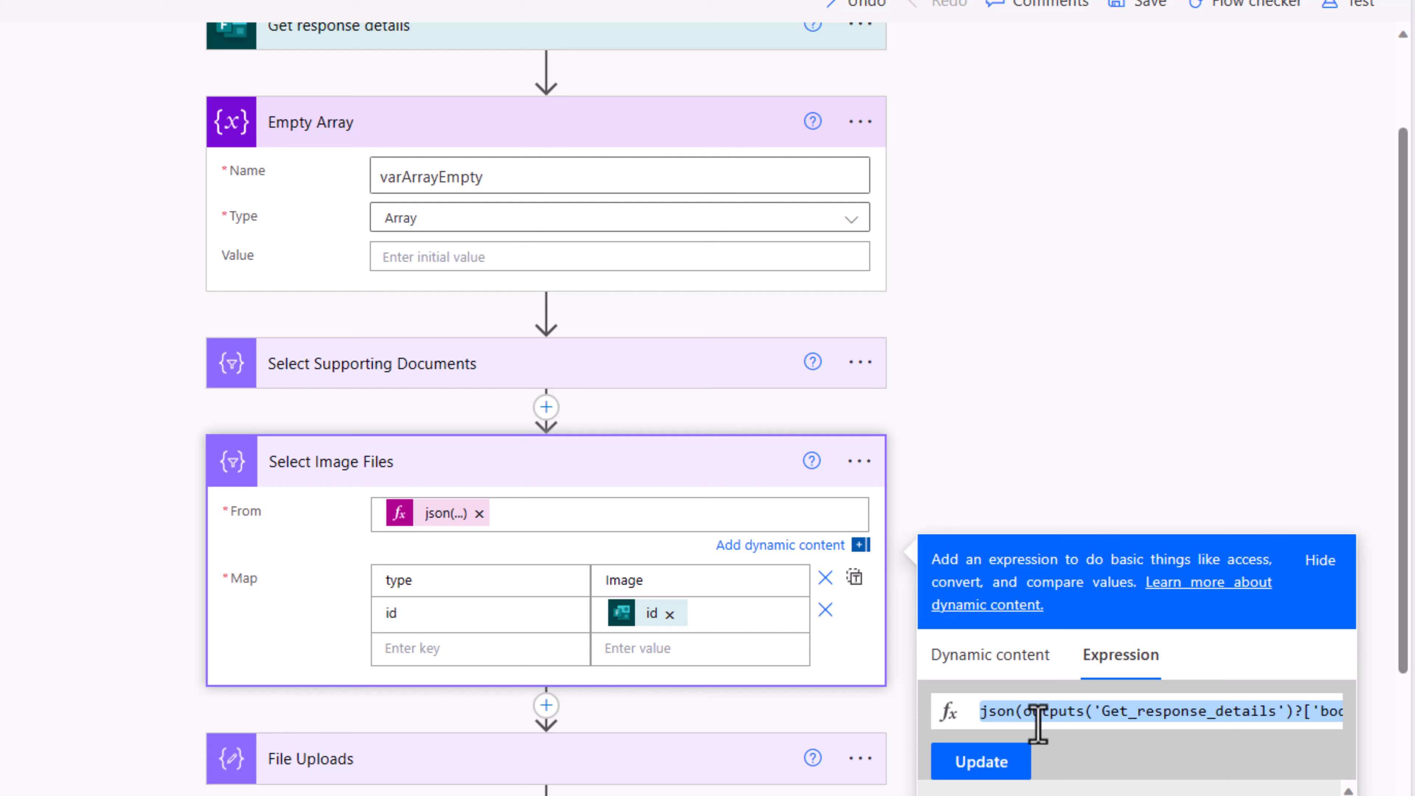
key("ctrl+x")
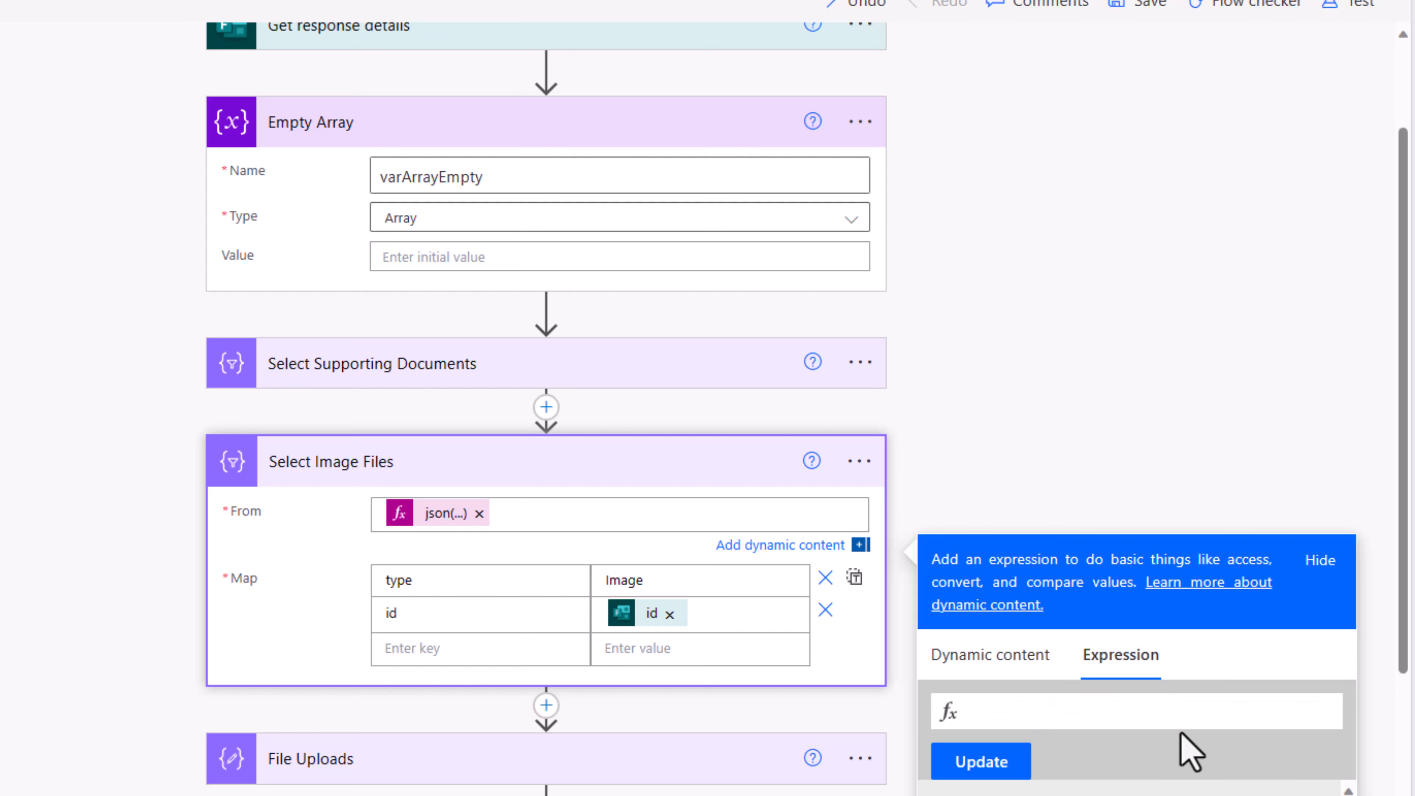
Step: Start an if(equals(json(...),null), ...) check around the pasted images answer reference
type("if(")
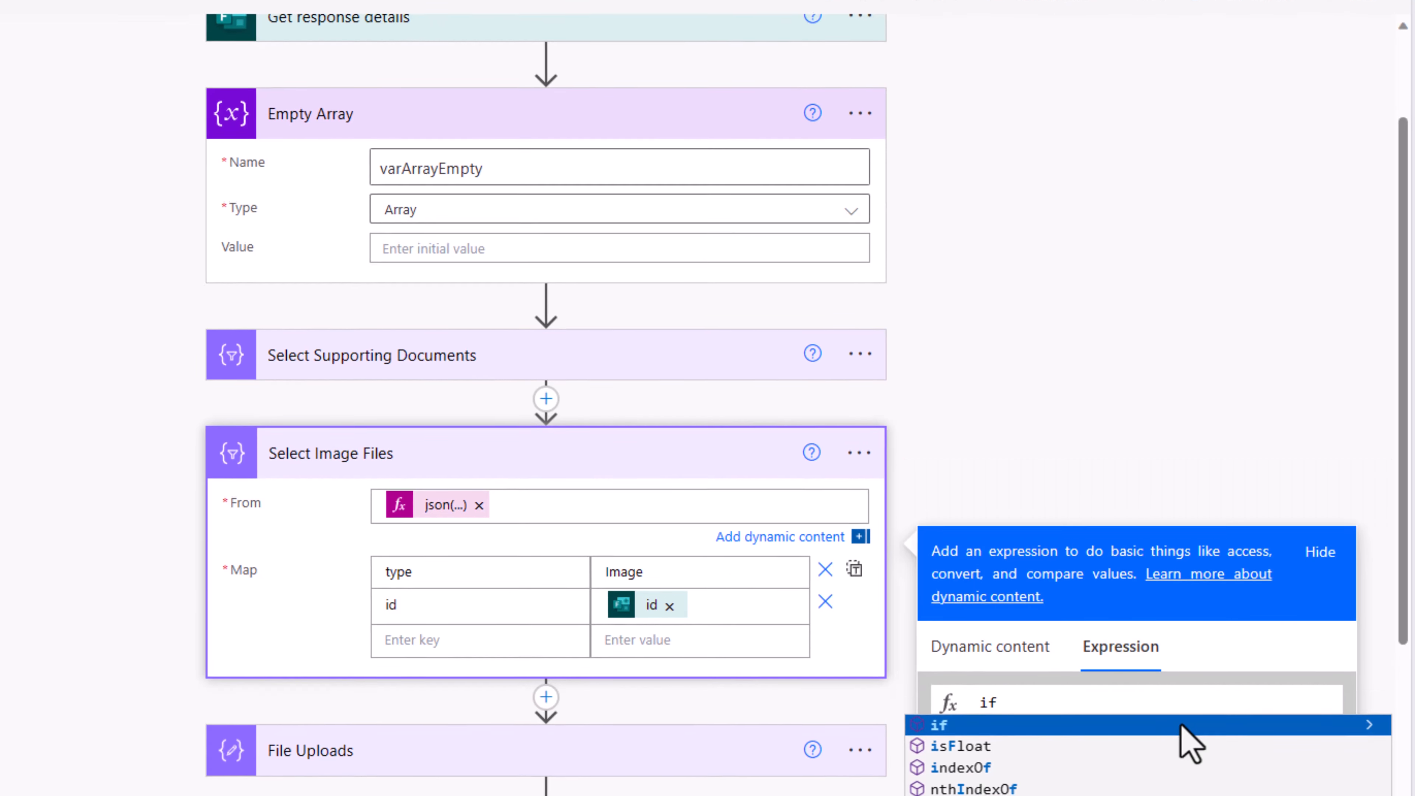
type("equals(")
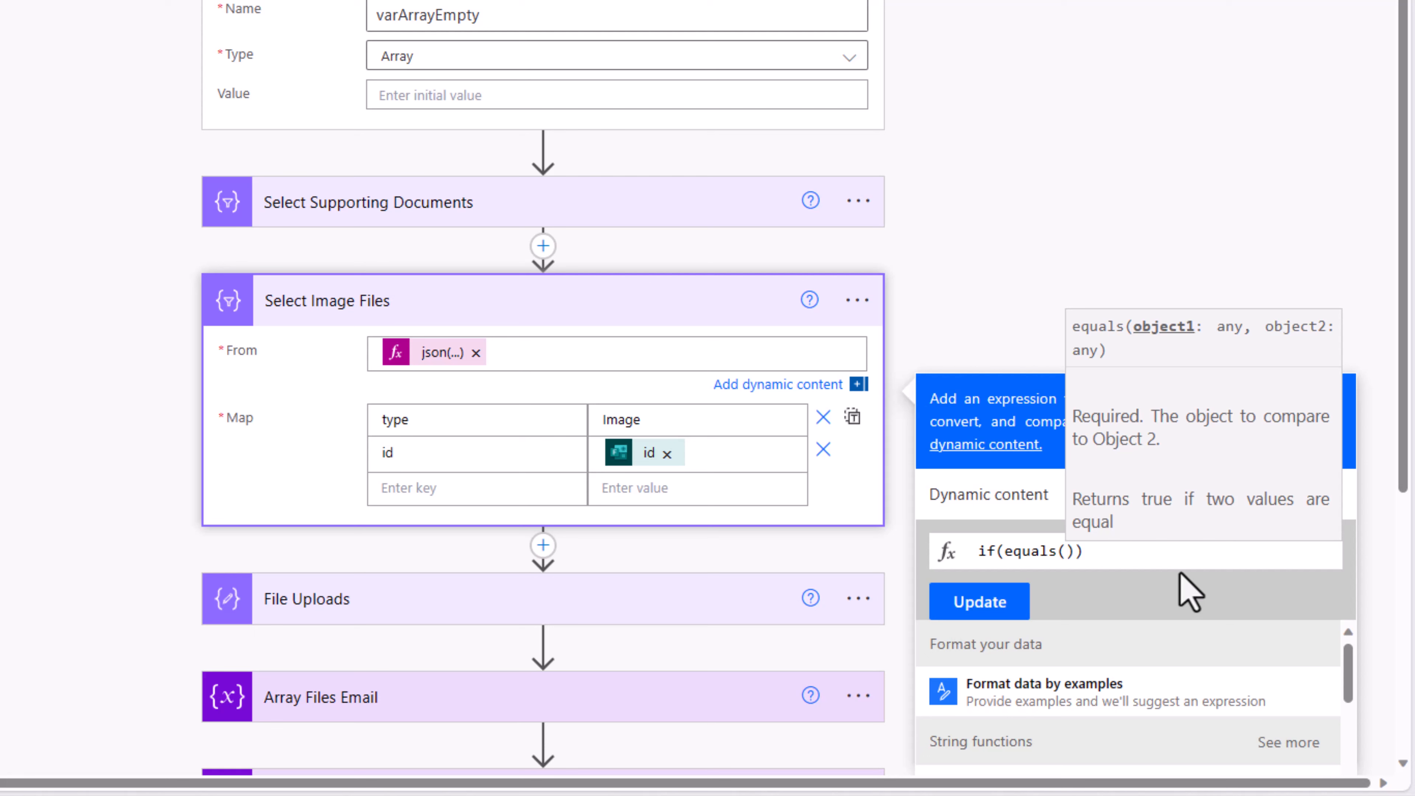
key("ctrl+v")
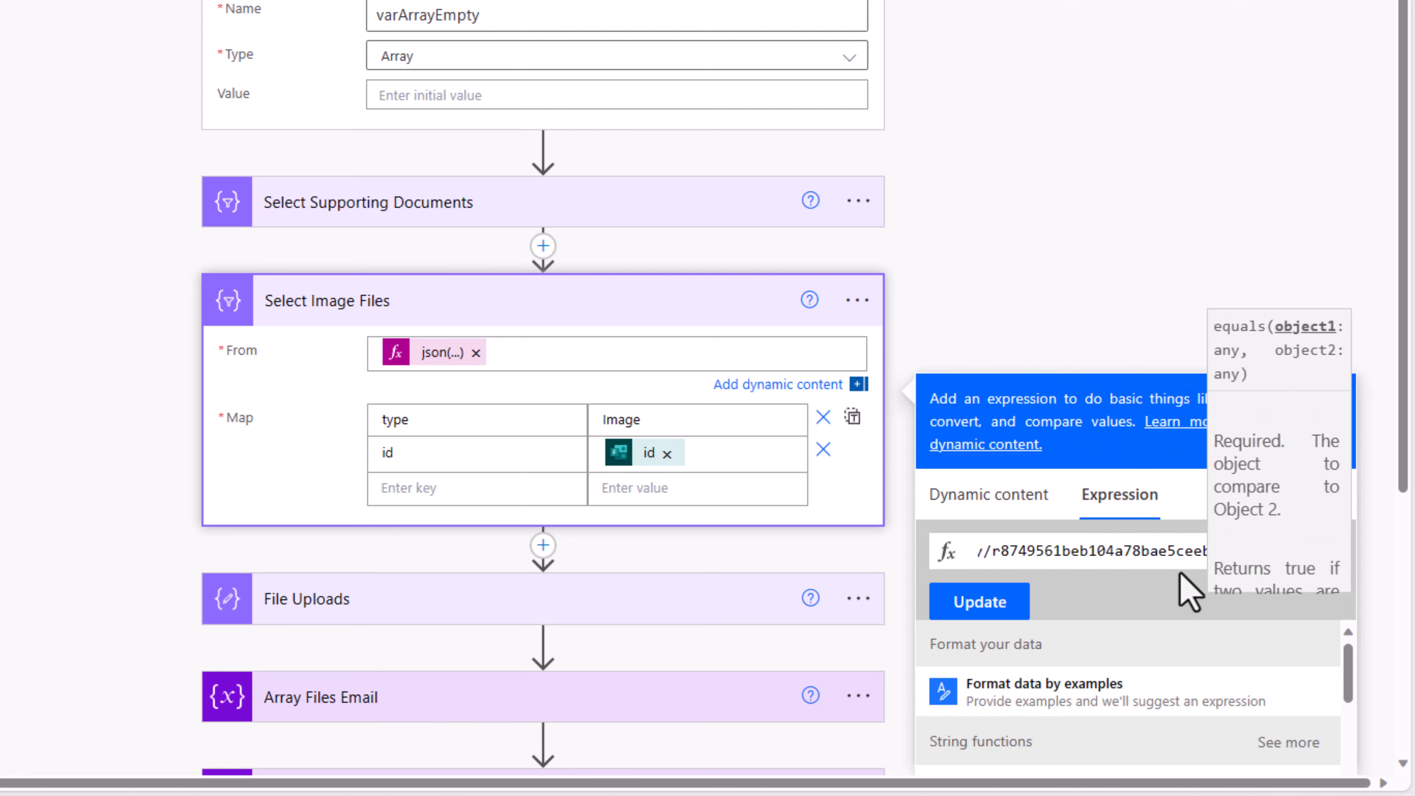
type(",")
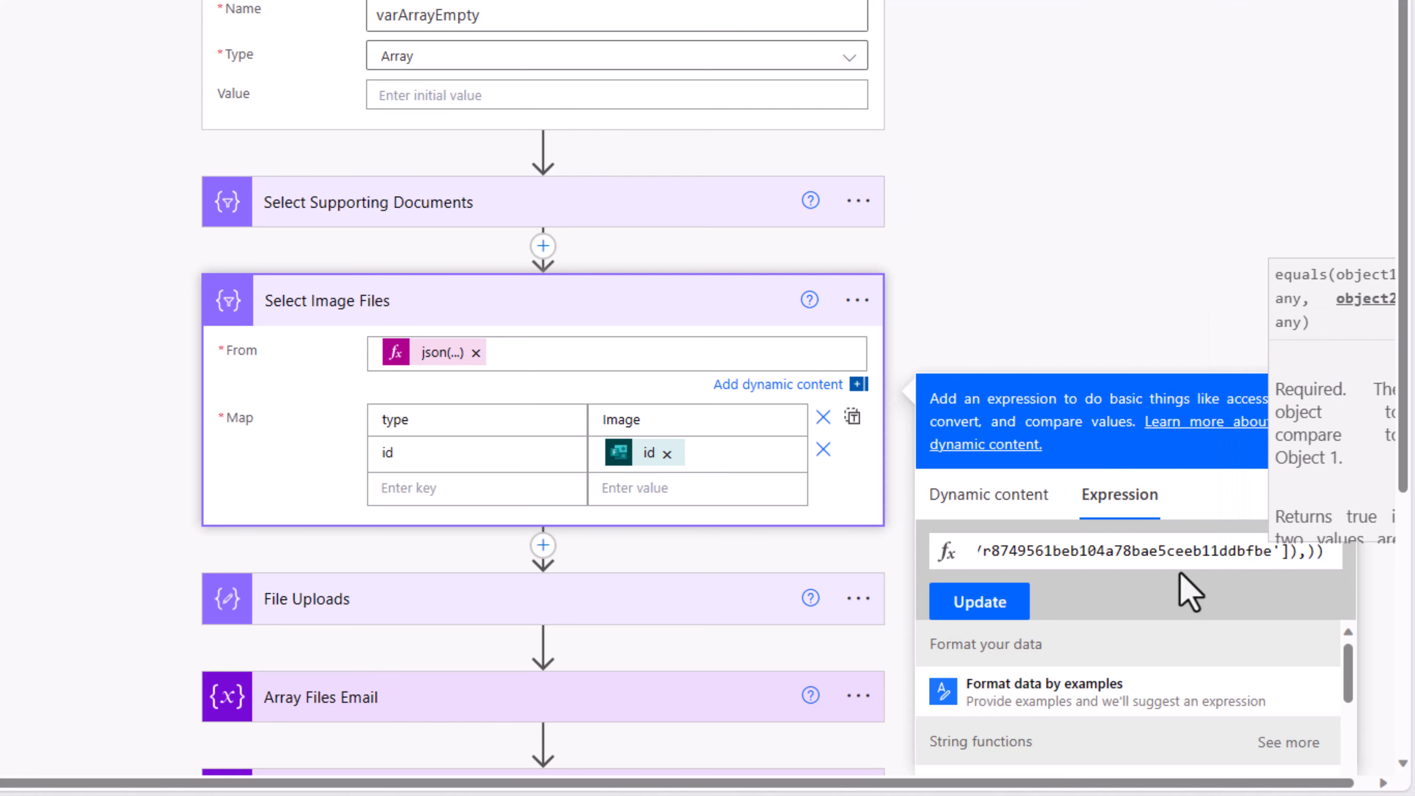
type("null")
key("Right")
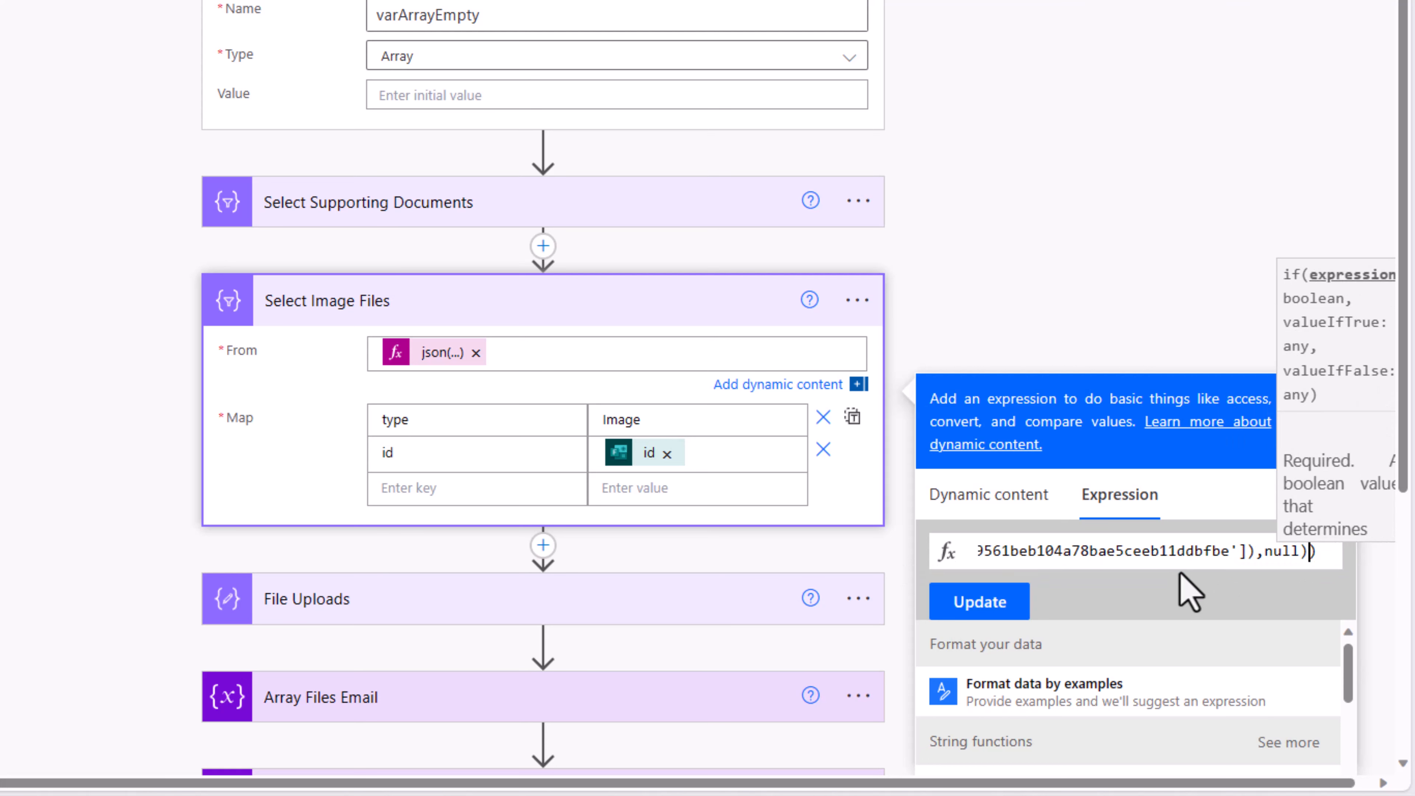
type(",")
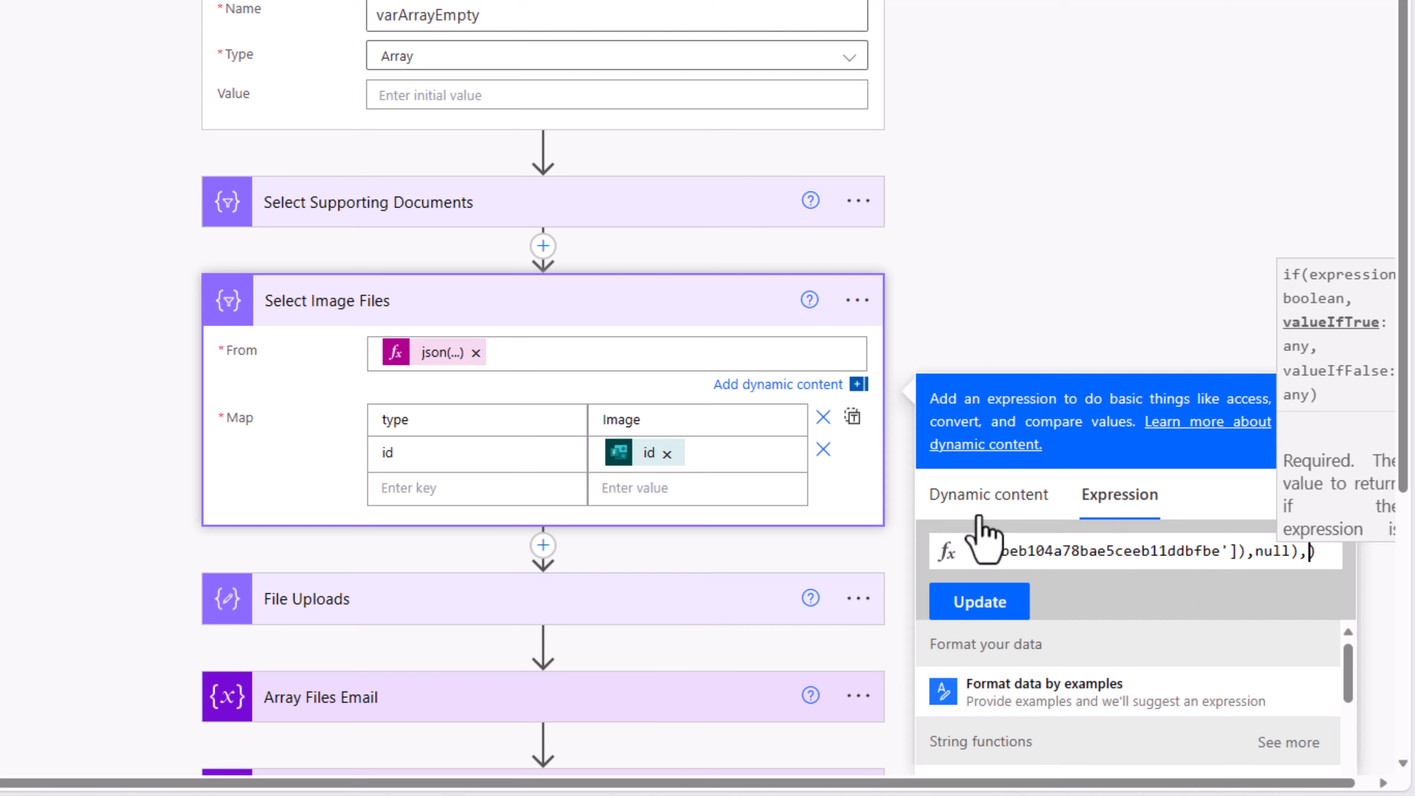
Step: Complete the if with variables('varArrayEmpty') and the original json fallback, then update From
left_click(988, 494)
scroll(986, 562, "down", 5)
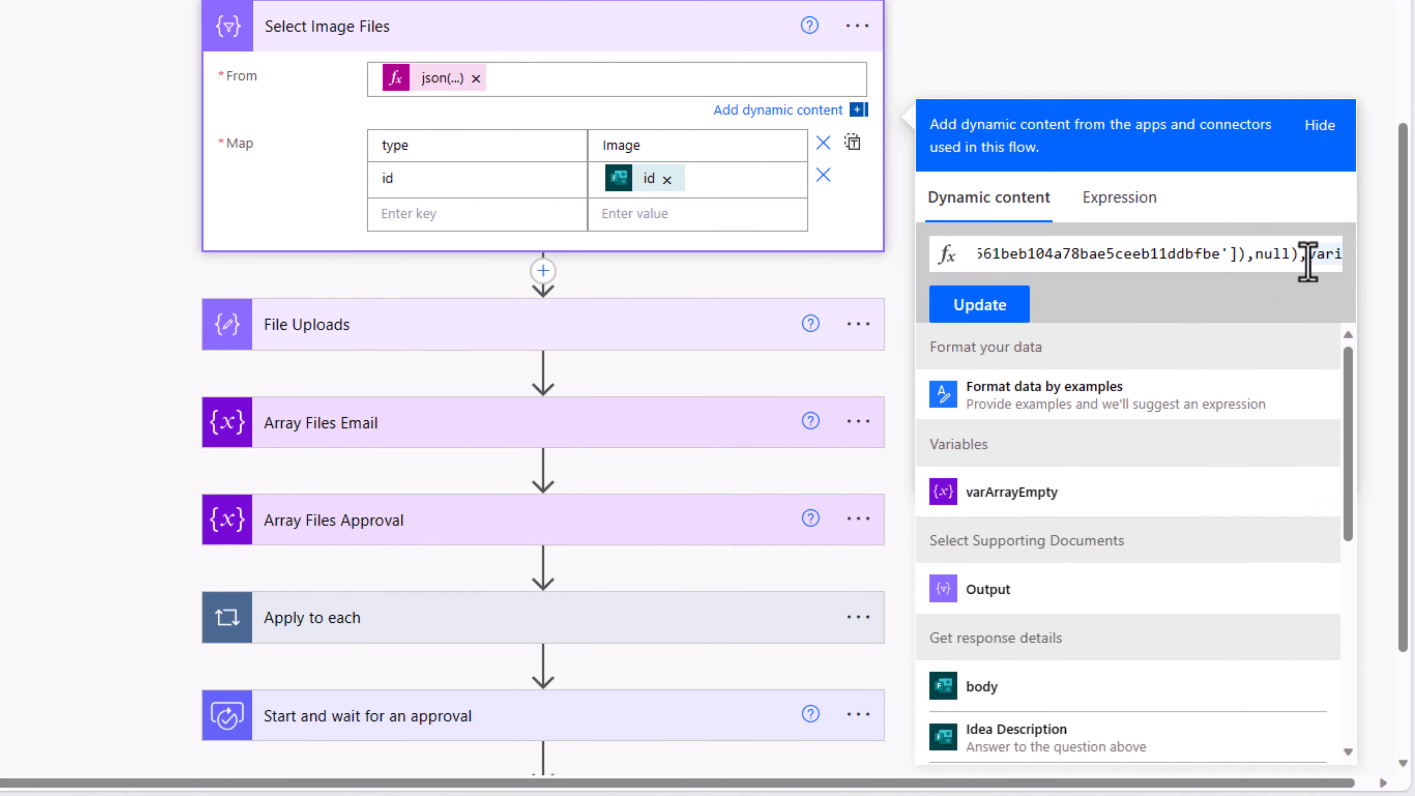
left_click(1307, 255)
type(",")
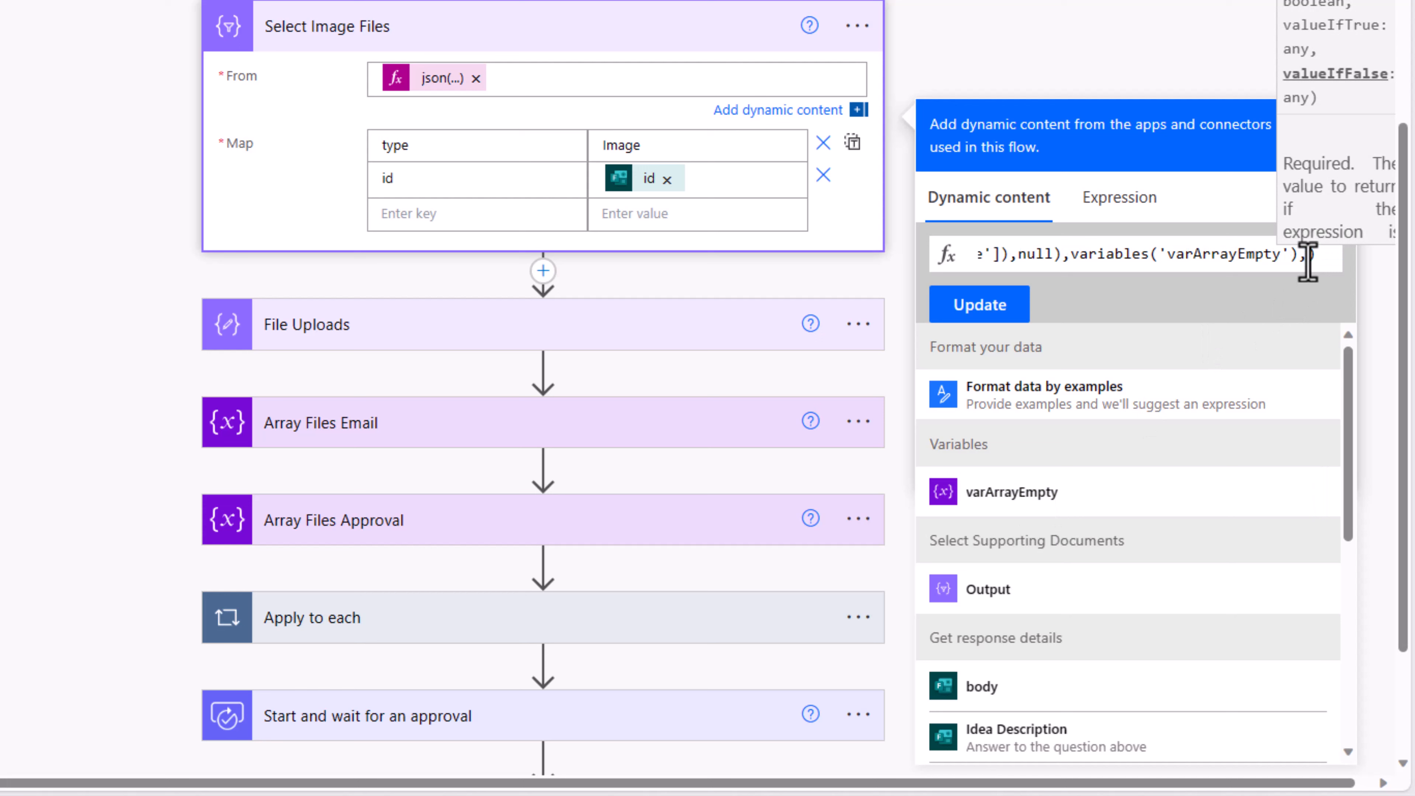
key("ctrl+v")
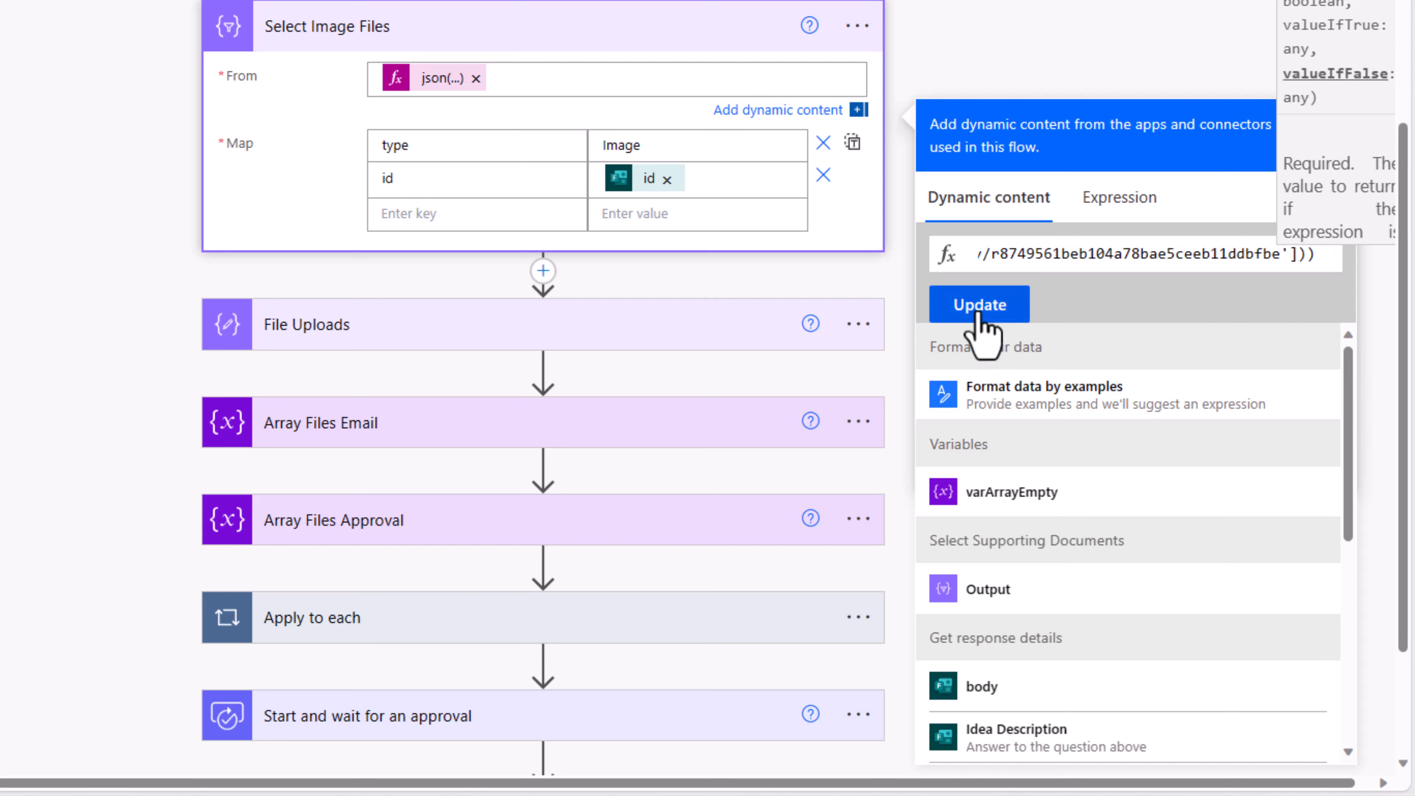
left_click(981, 318)
left_click(470, 79)
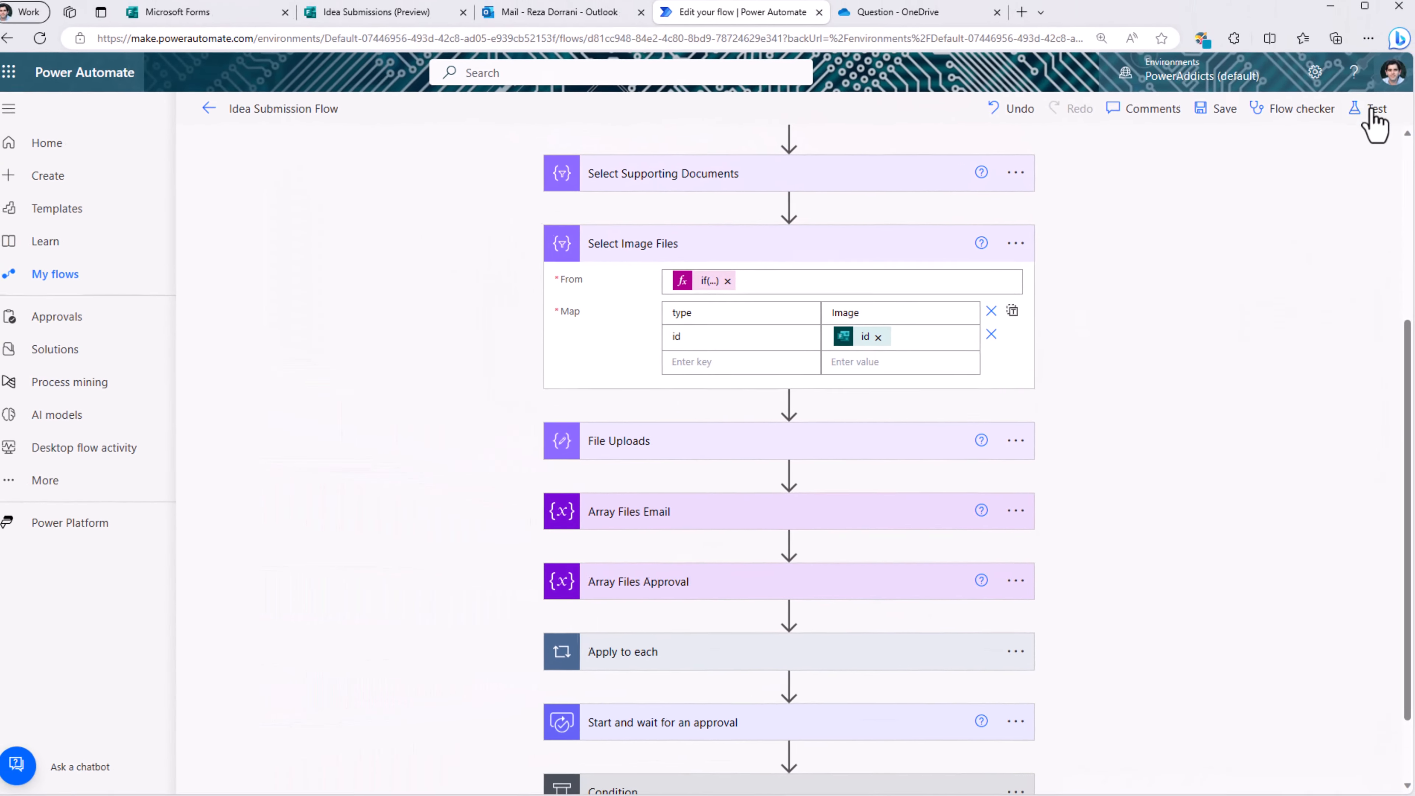
Step: Retest the flow with the failed trigger and confirm Select Image Files returns an empty [] list
left_click(1382, 1)
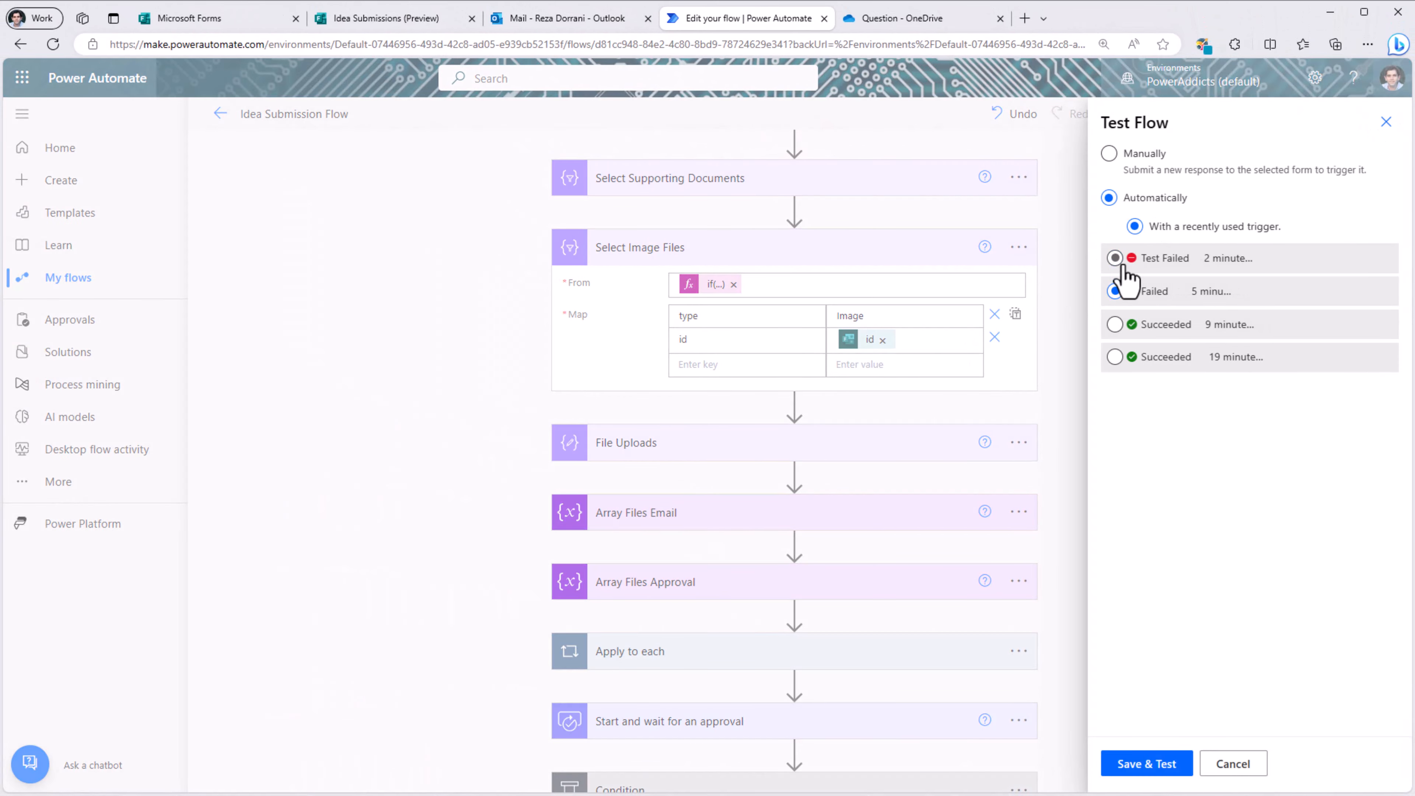
left_click(1120, 261)
left_click(1161, 771)
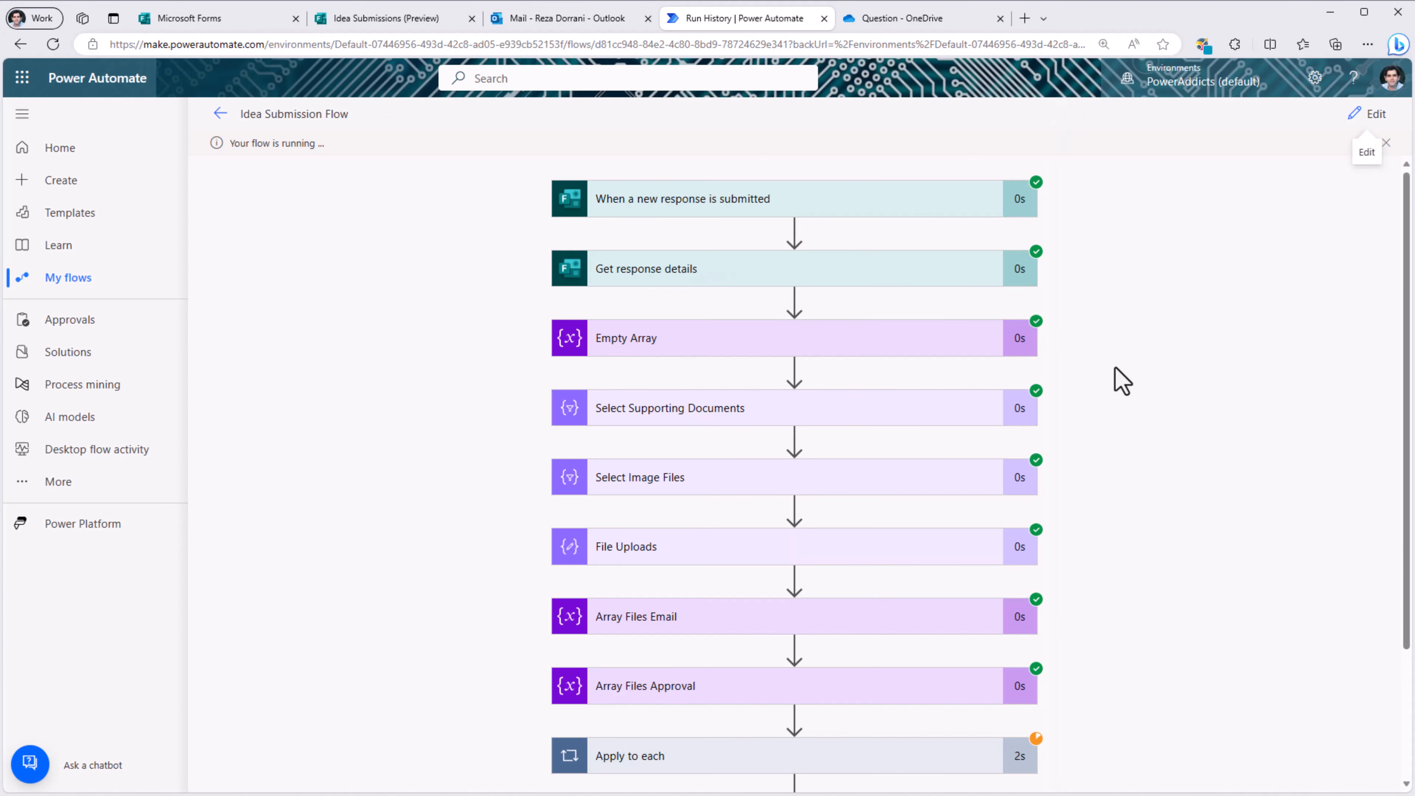
left_click(609, 412)
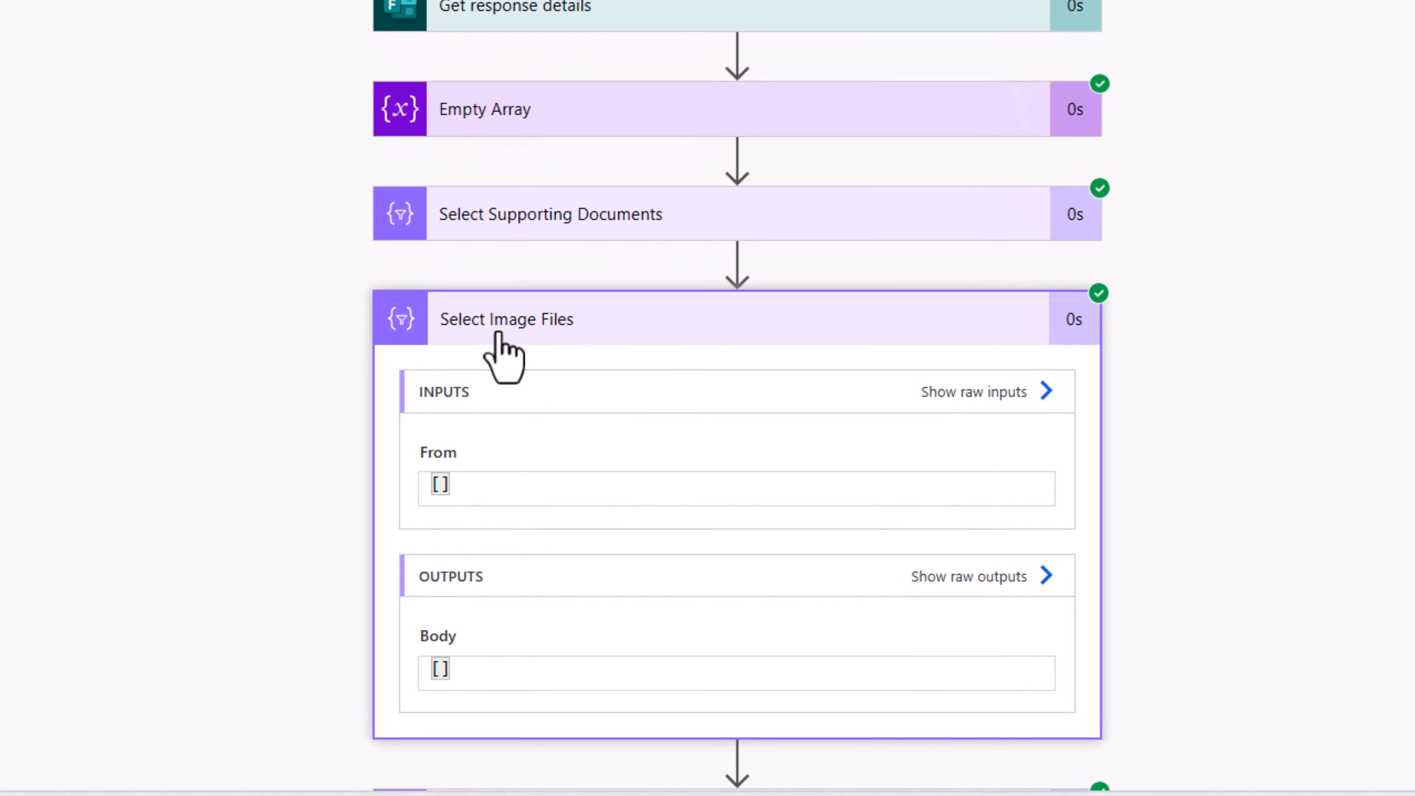
scroll(458, 641, "down", 10)
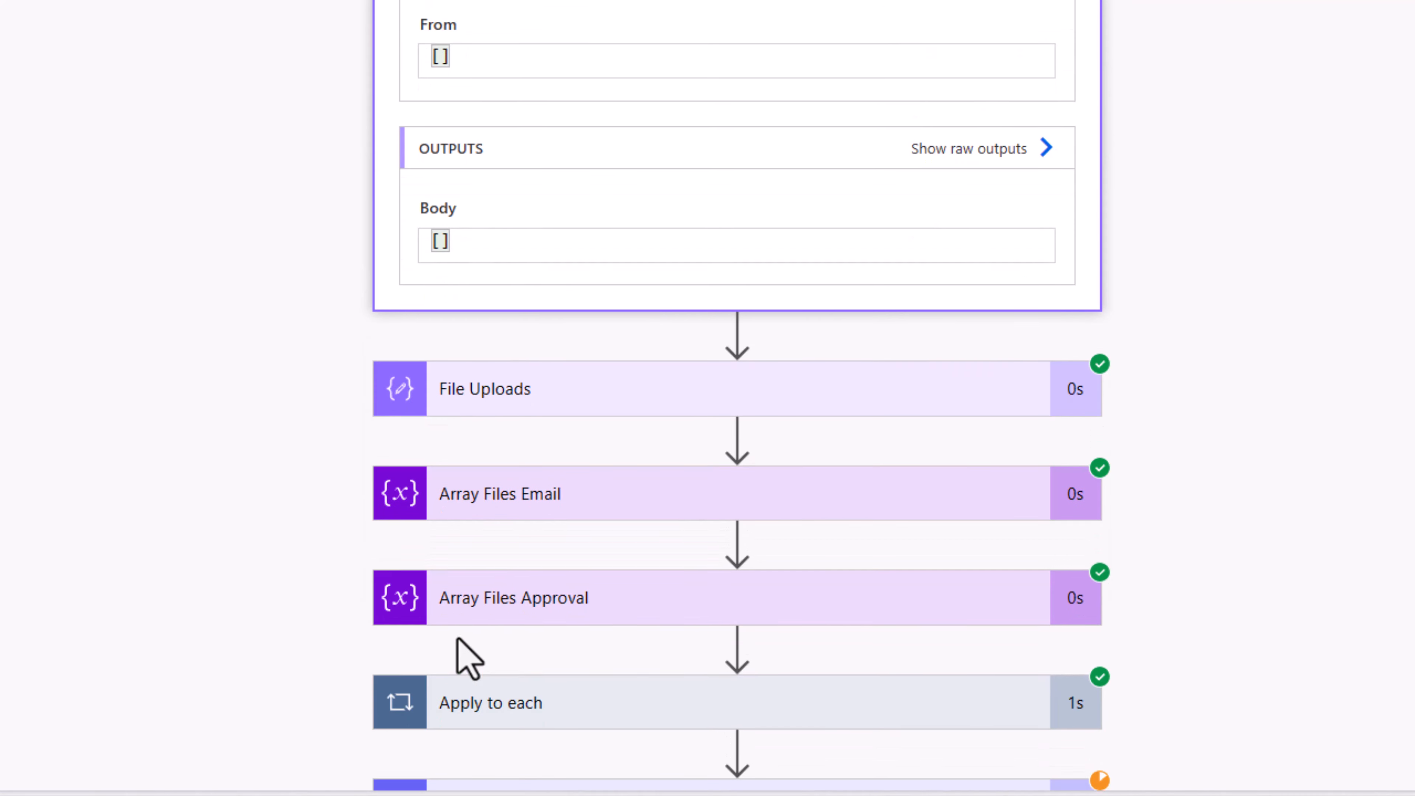
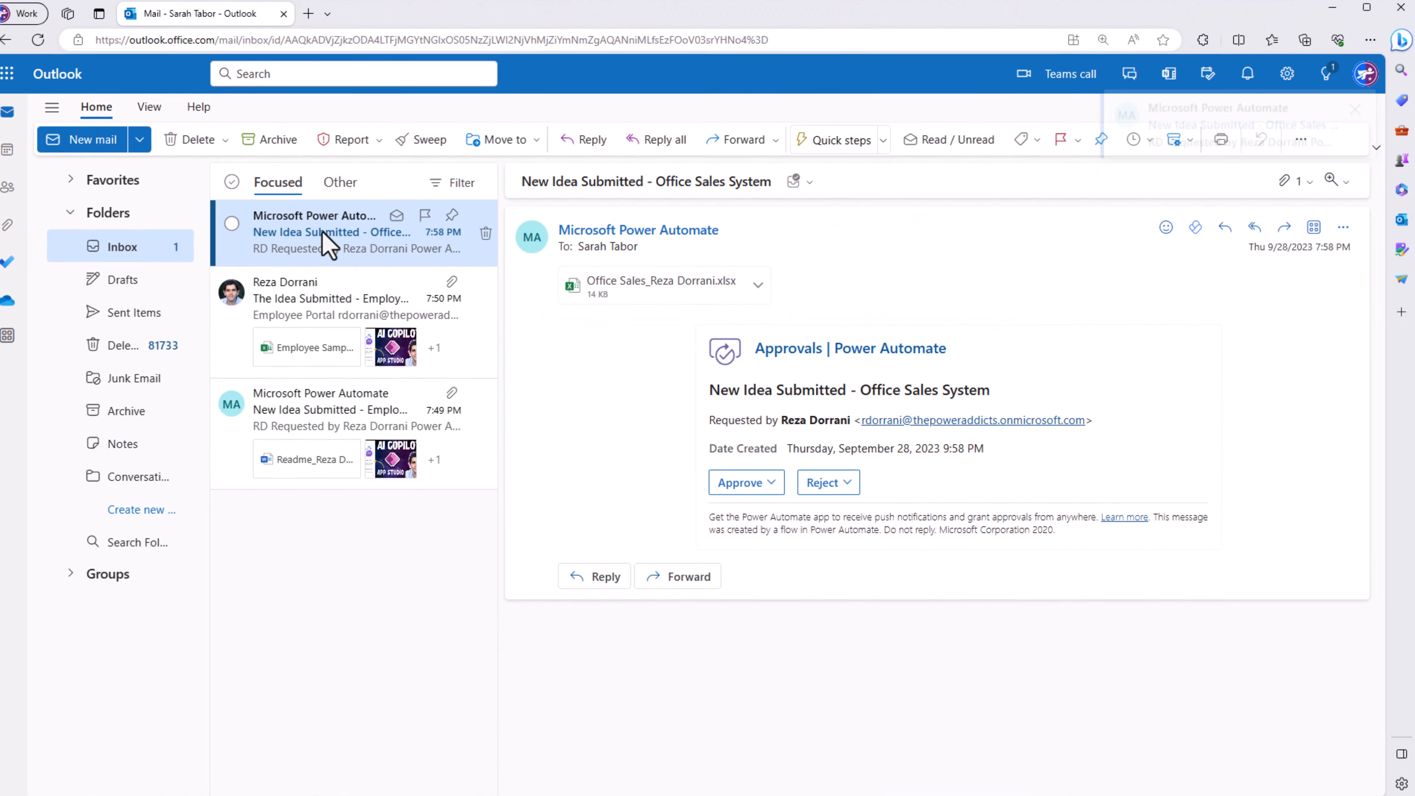
Step: Reject the idea with the comment 'We already have an existing process in place. Contact admin.'
left_click(689, 515)
left_click(518, 568)
type("We already have an existing process in place. Contact admin.")
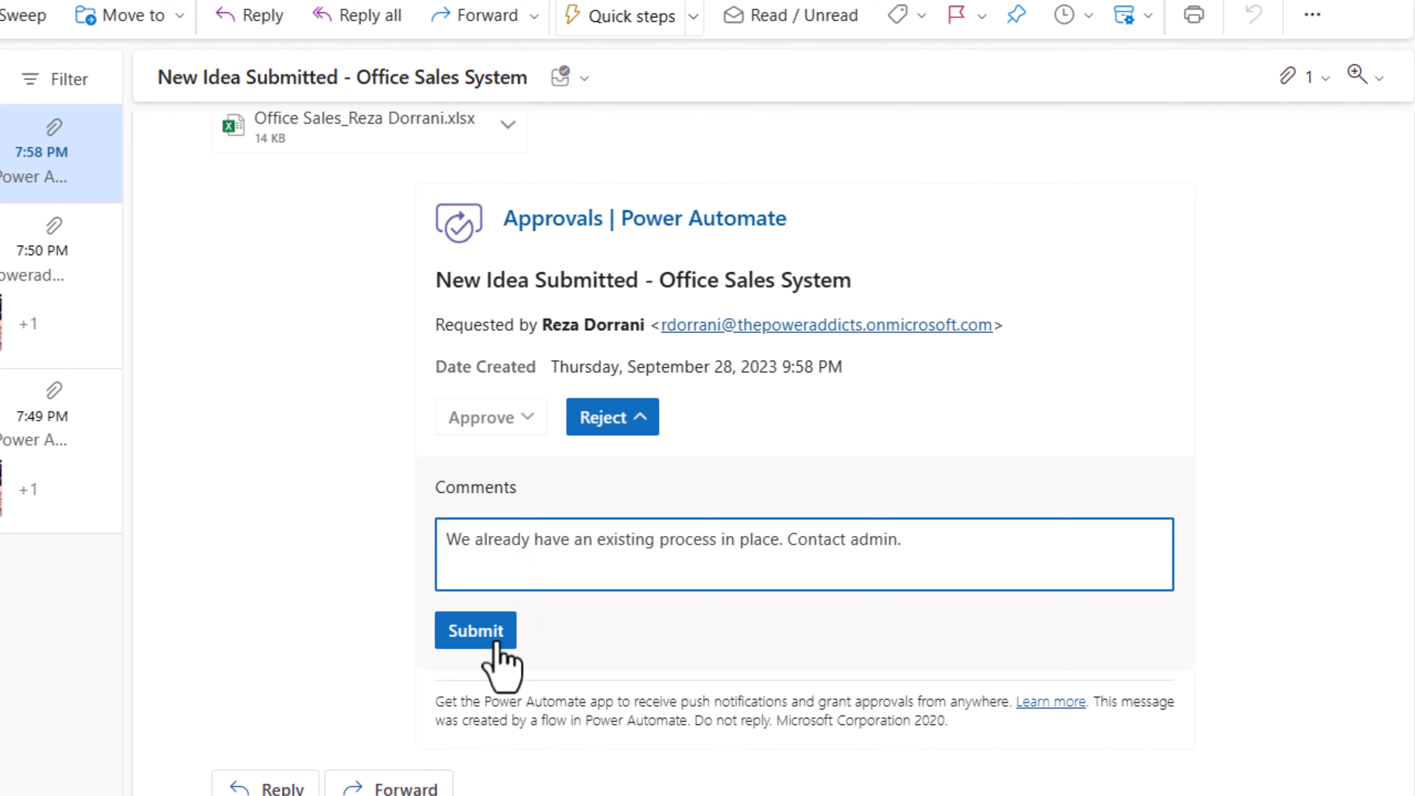
left_click(501, 666)
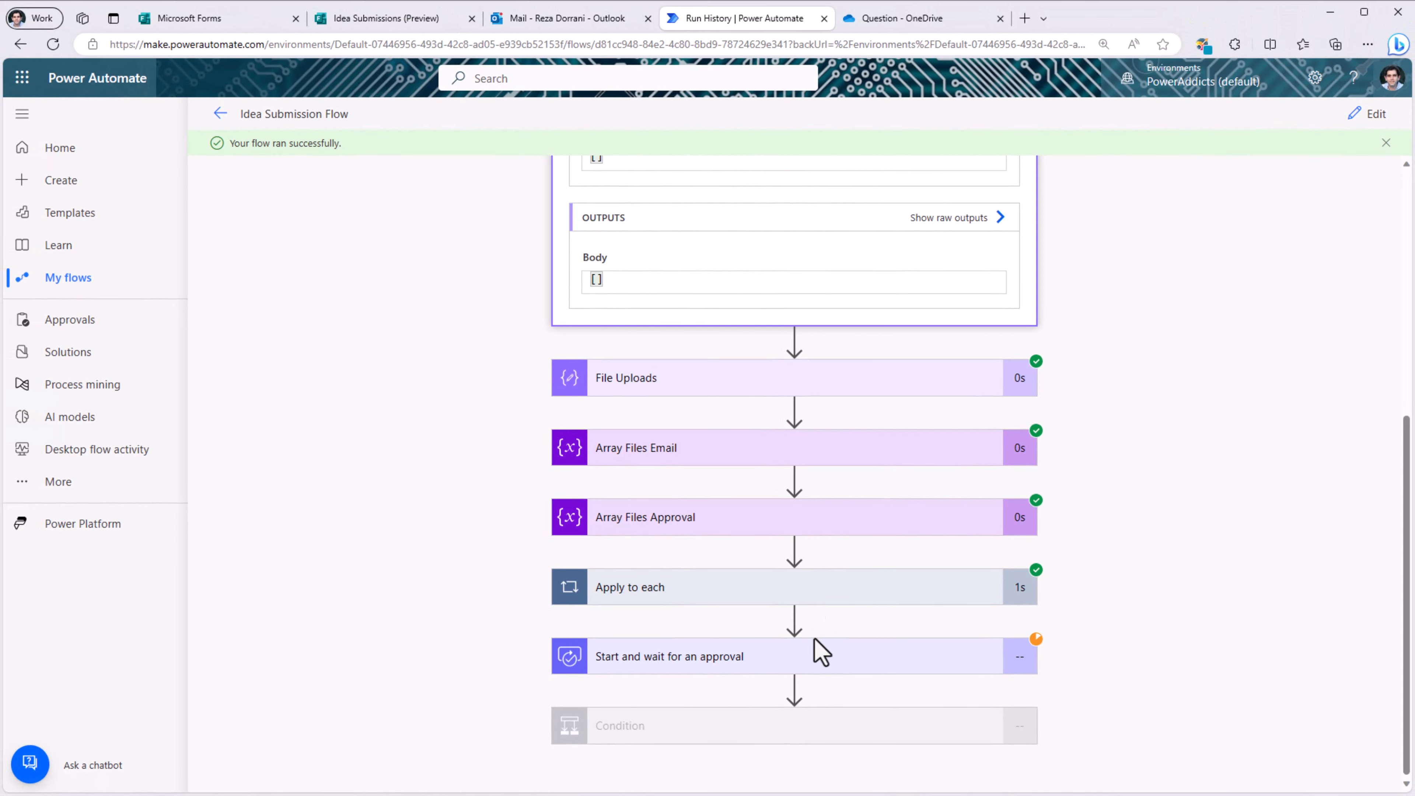
Step: Drill into the false Condition, Apply to each 2 and Send an email (V2) 2 to view the rejection email's inputs
left_click(734, 737)
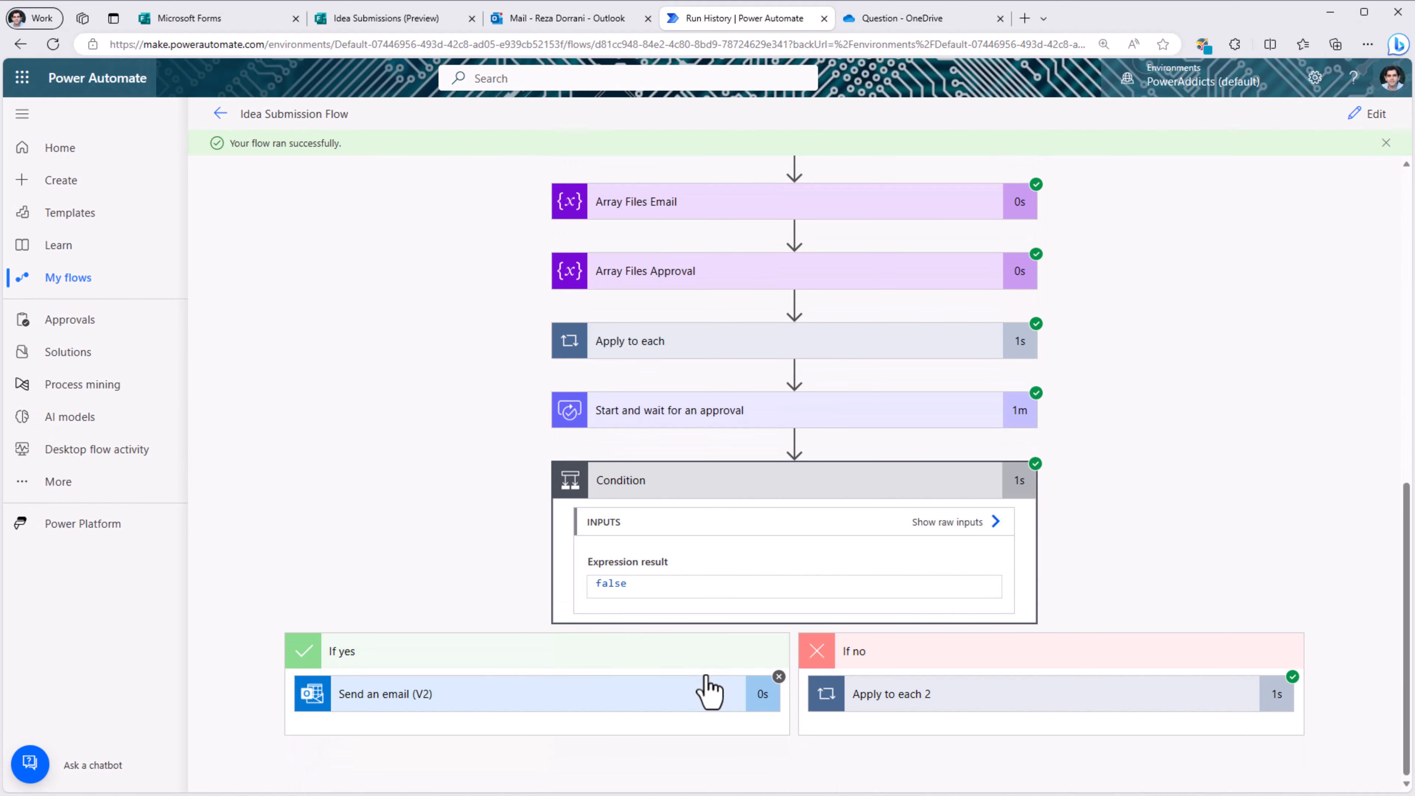
left_click(970, 697)
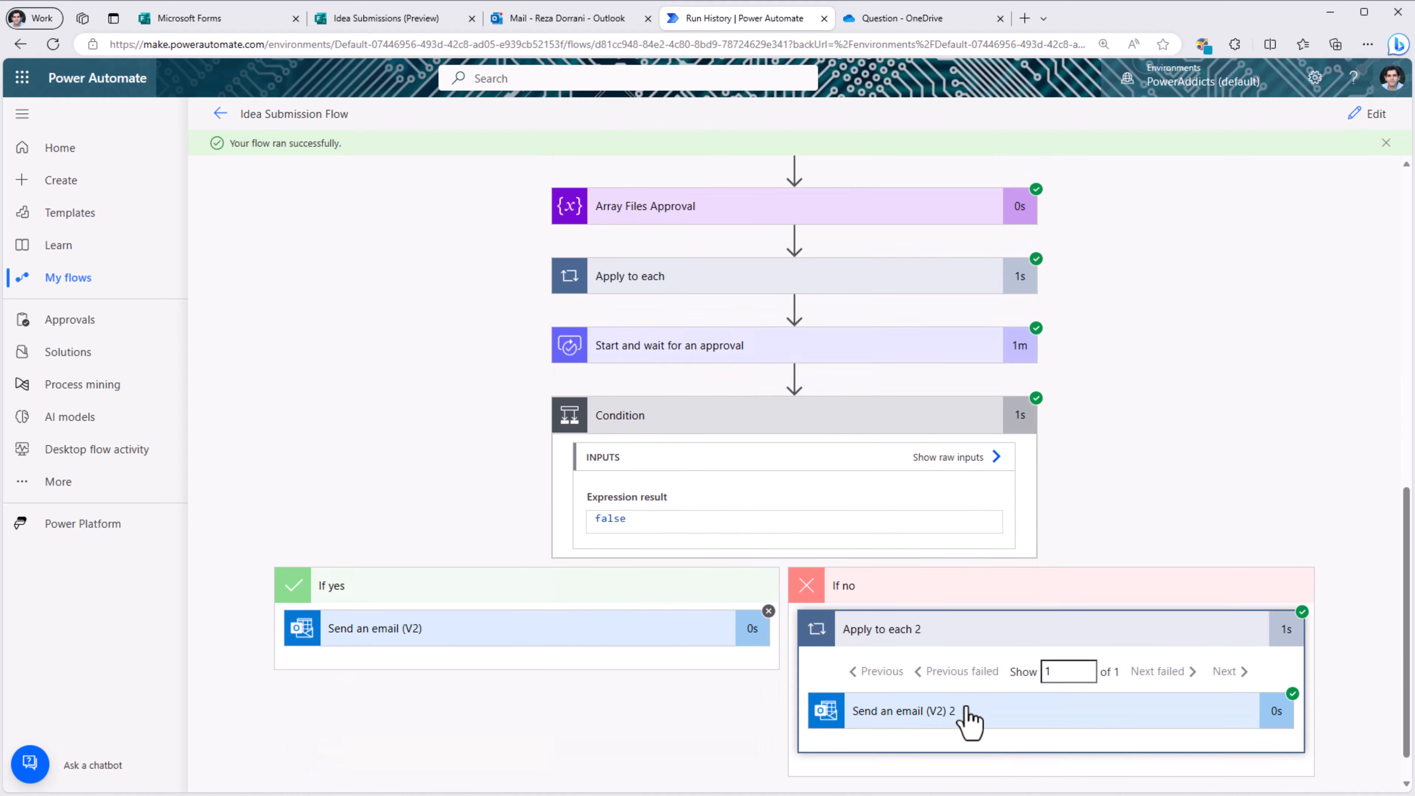
left_click(968, 677)
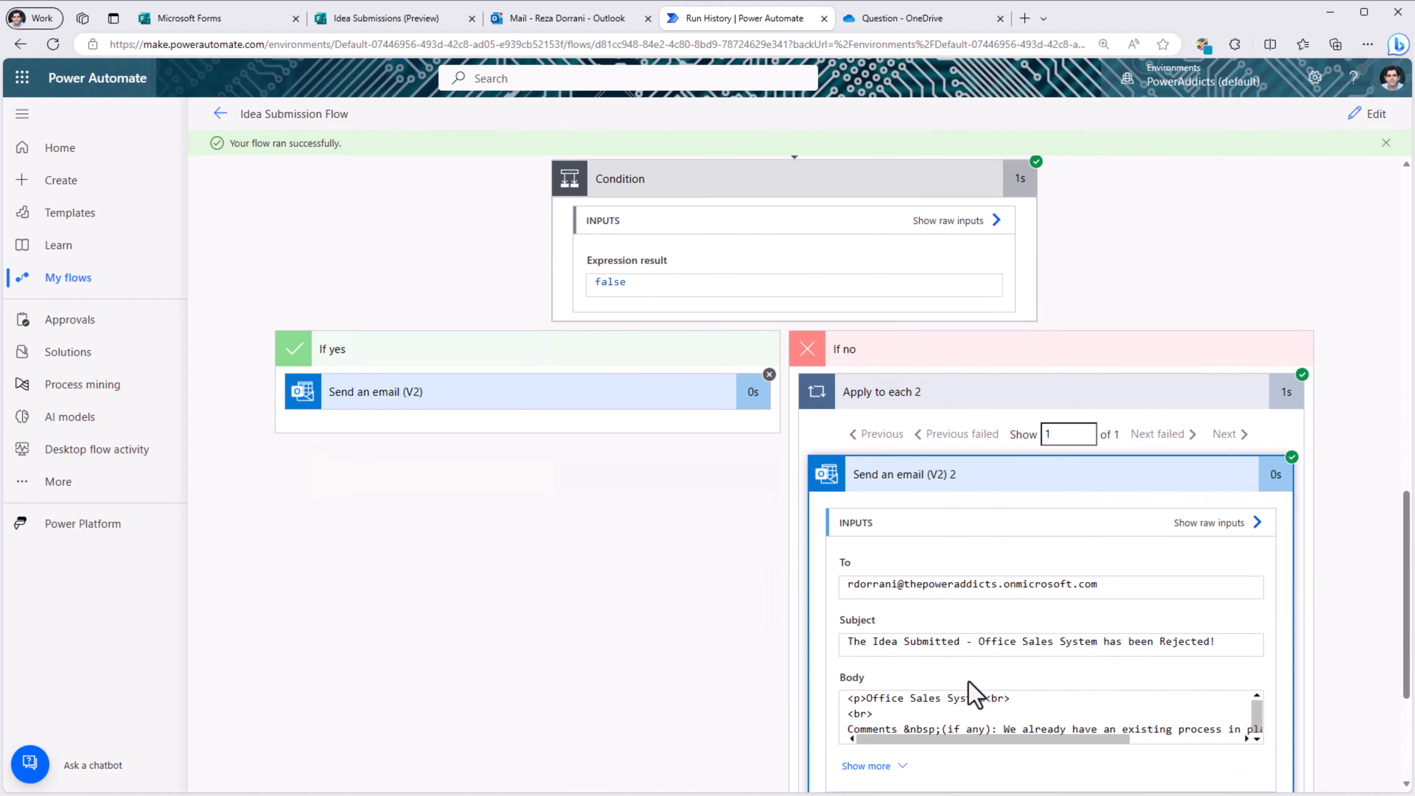
Step: Open the 'Office Sales System has been Rejected!' email that arrived at 21:59 in Outlook
left_click(558, 18)
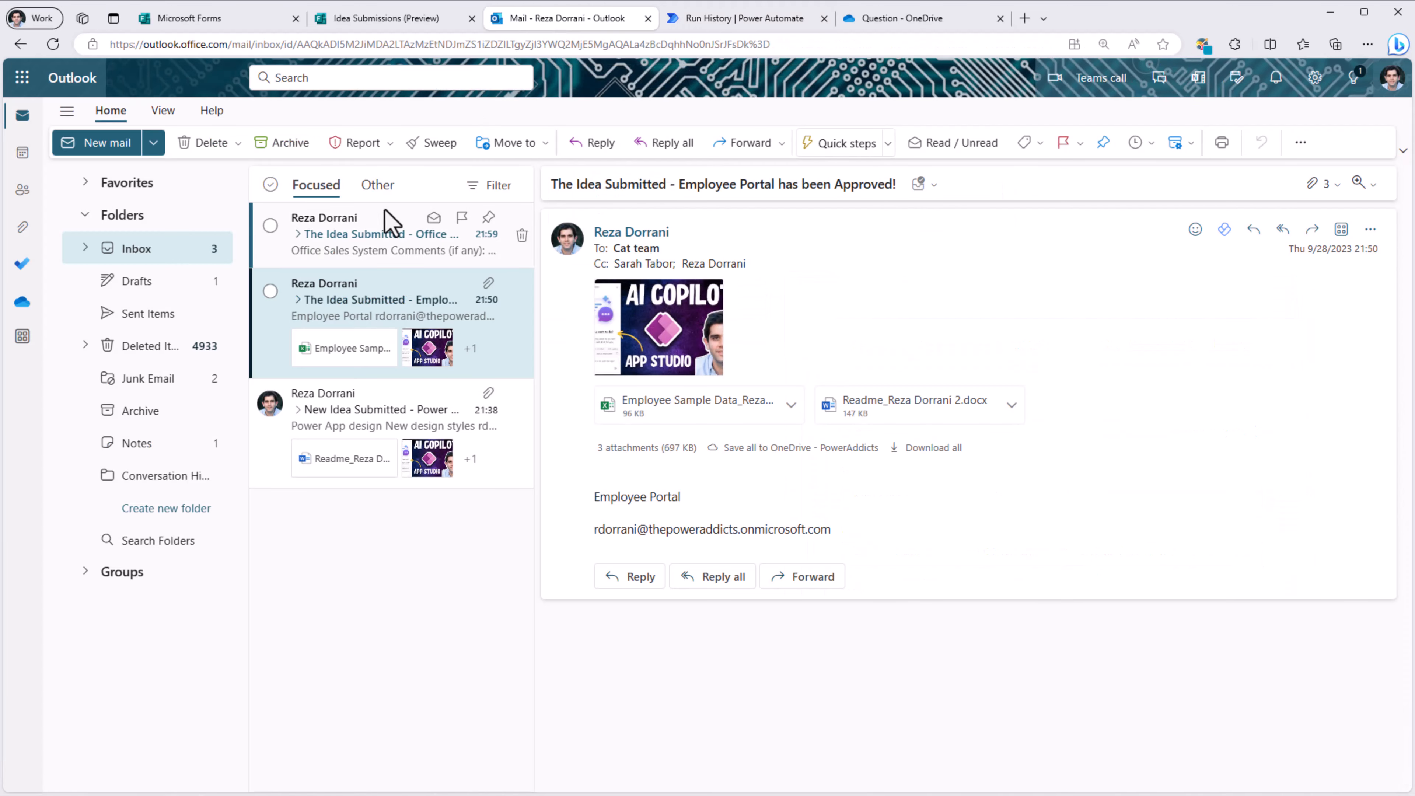
left_click(367, 243)
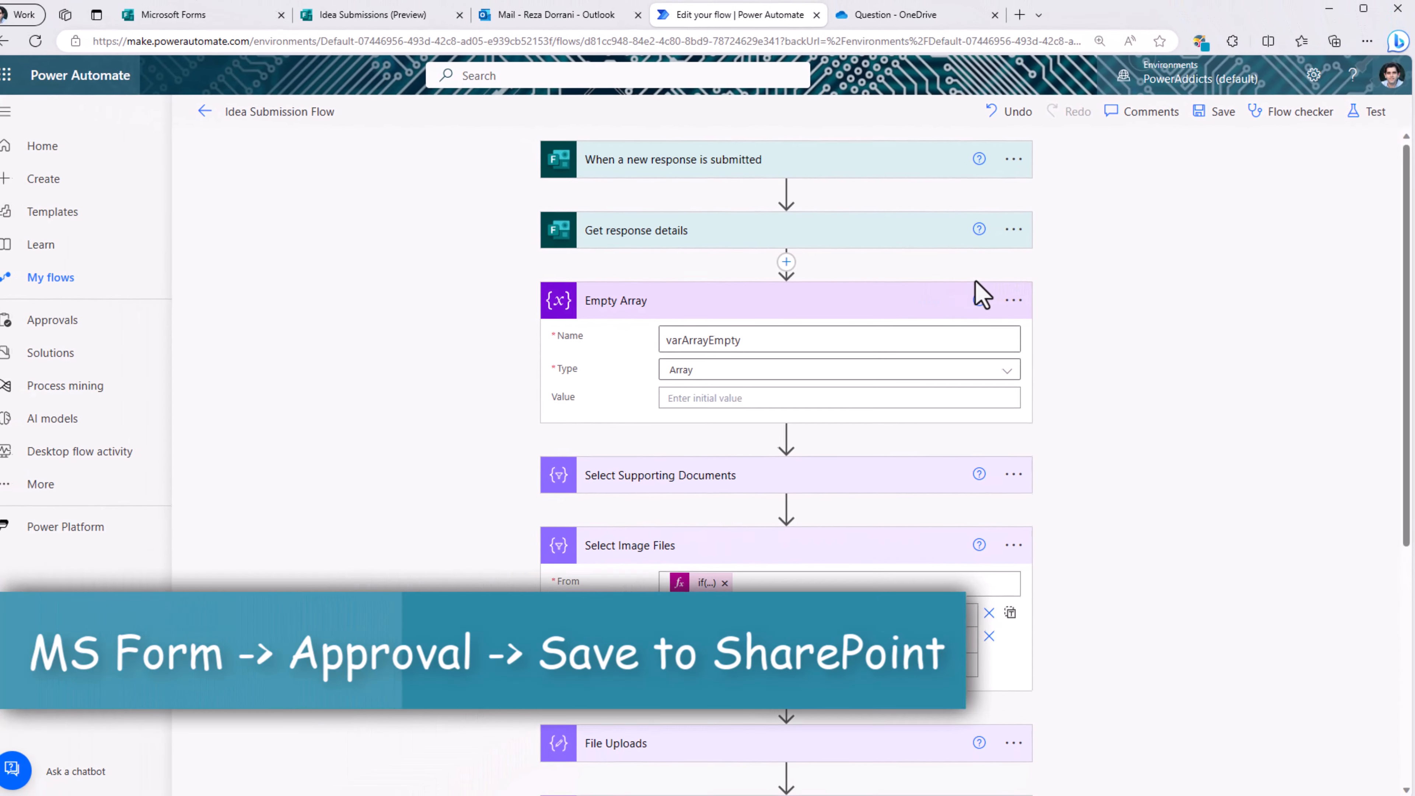
Step: Expand the If yes branch's Send an email (V2) step to show its To, Subject and Body
scroll(652, 719, "down", 5)
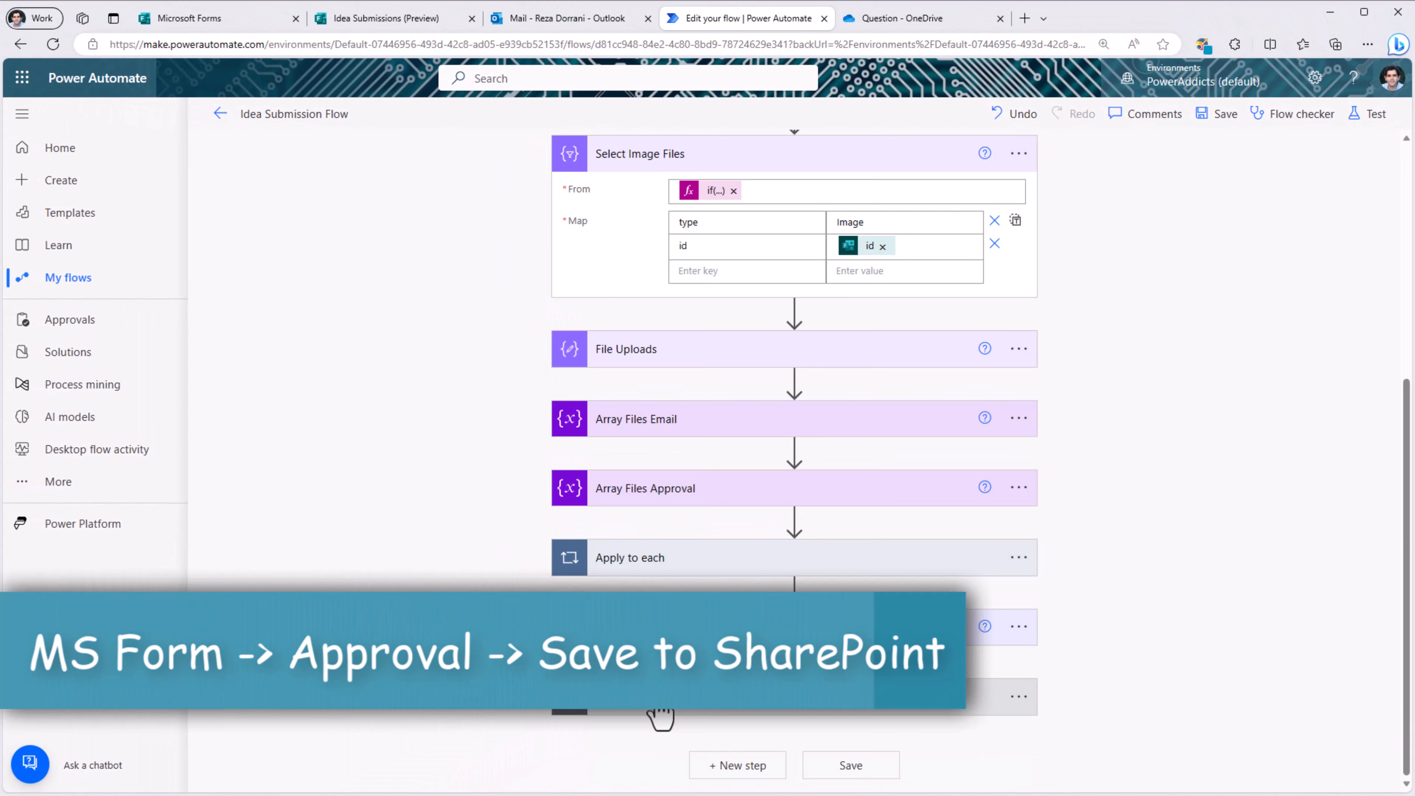
scroll(660, 716, "down", 5)
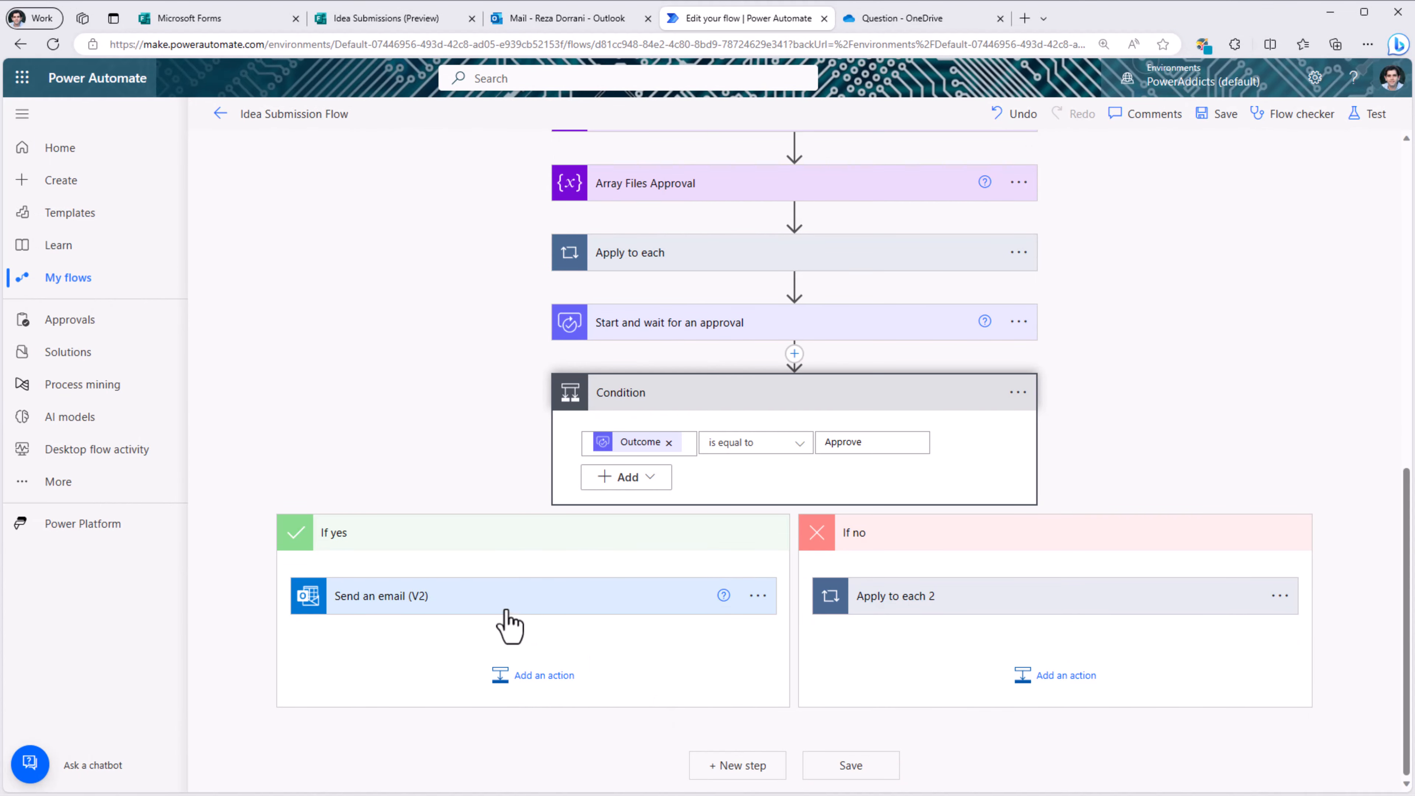
left_click(506, 610)
scroll(506, 611, "down", 3)
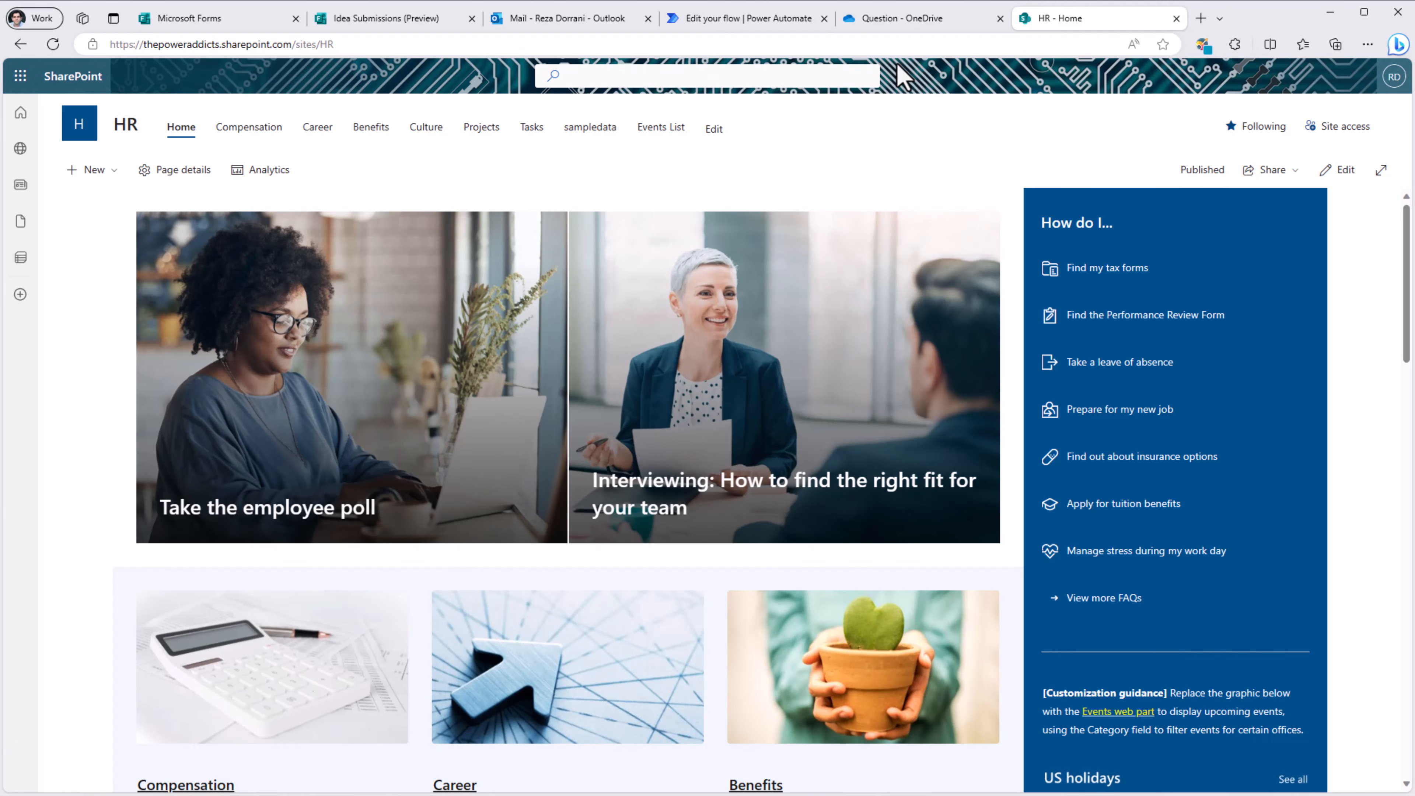
Step: Create a blank SharePoint list named 'Ideas List' on the HR site
left_click(109, 171)
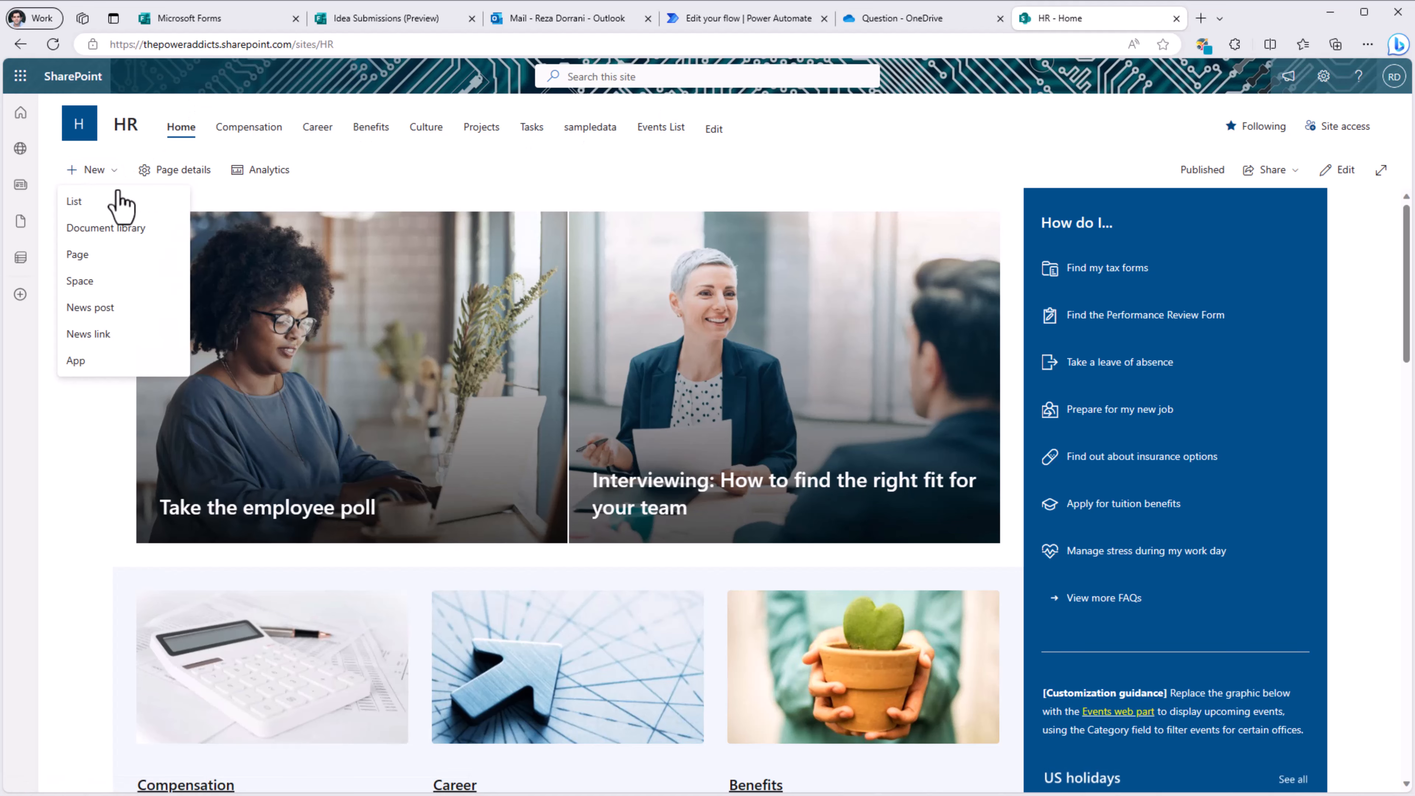
left_click(111, 197)
left_click(307, 262)
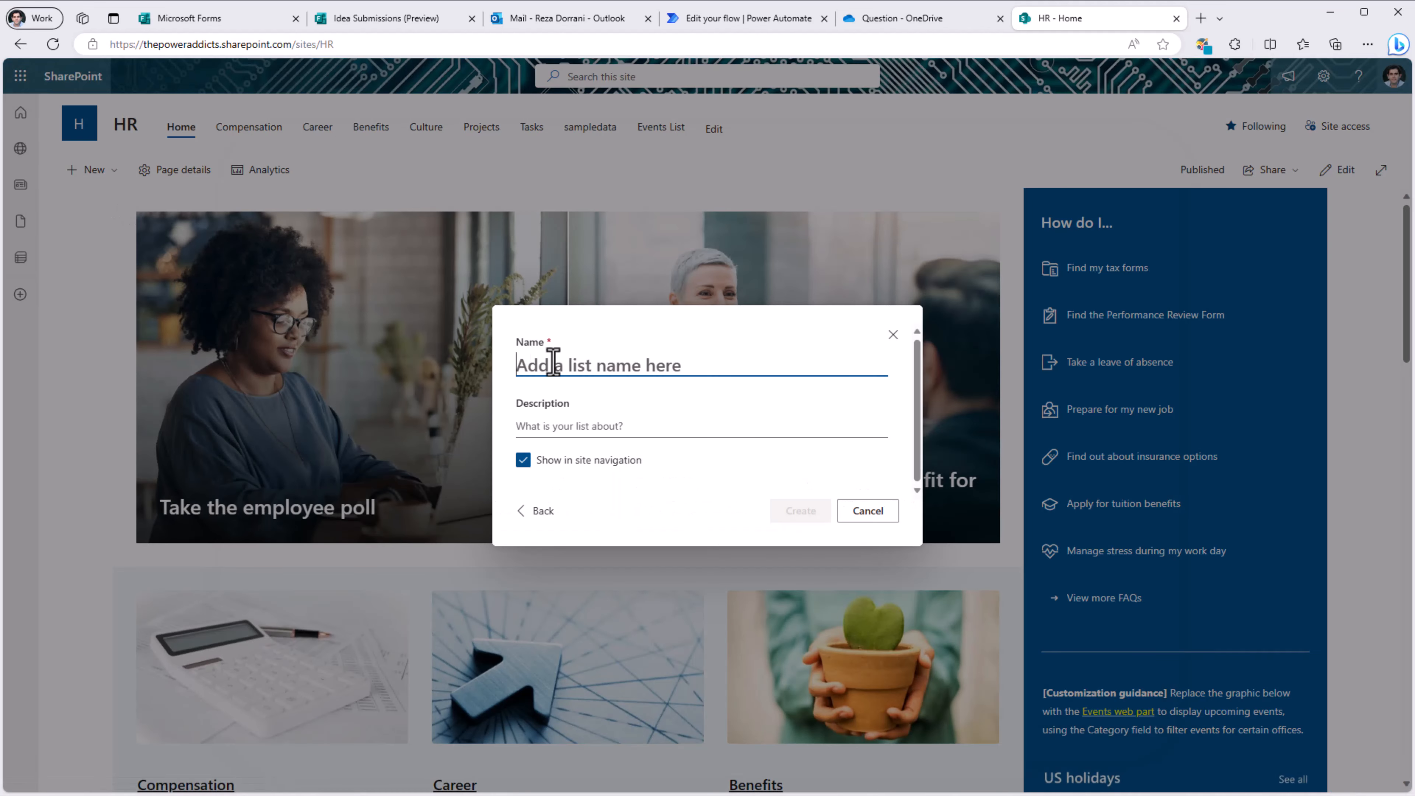
type("Ideas List")
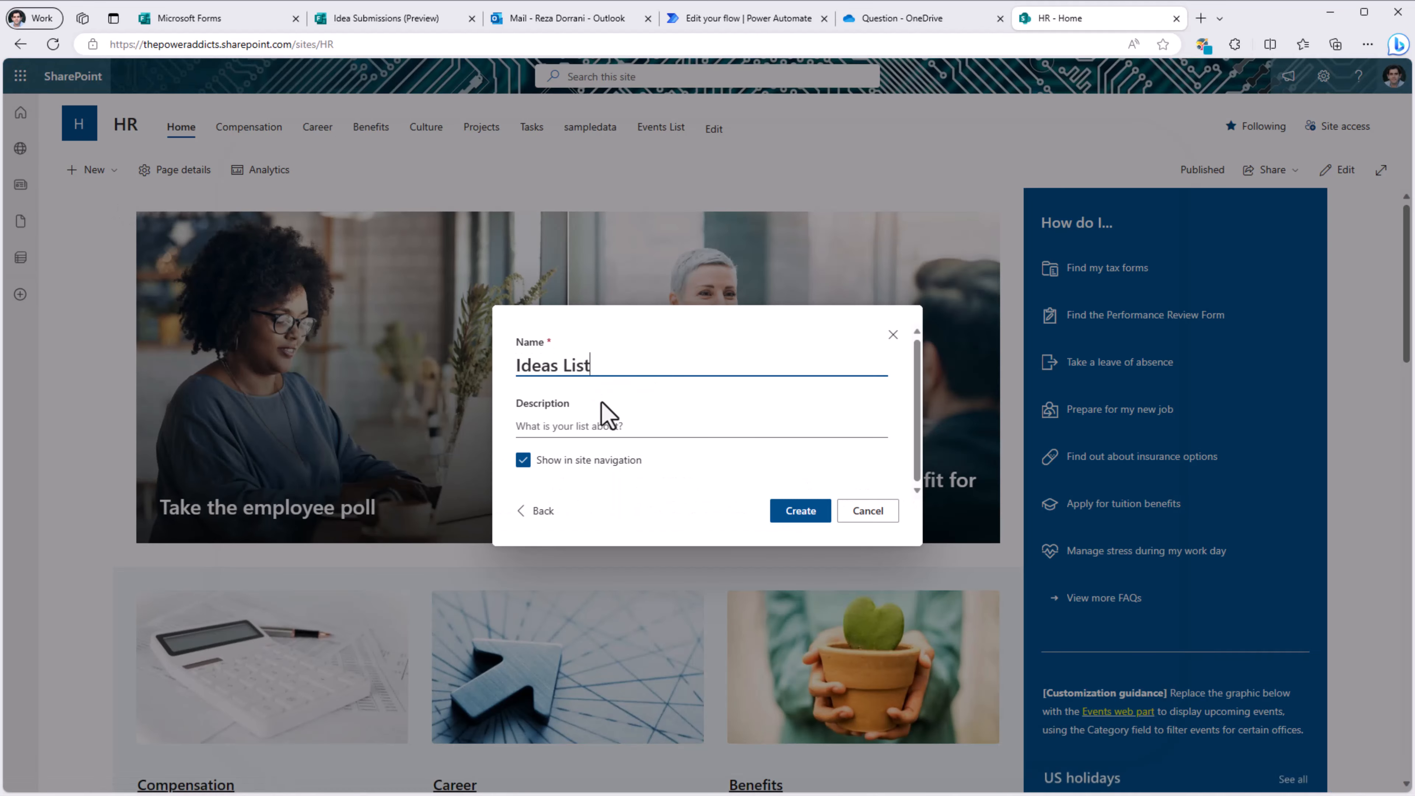
left_click(801, 511)
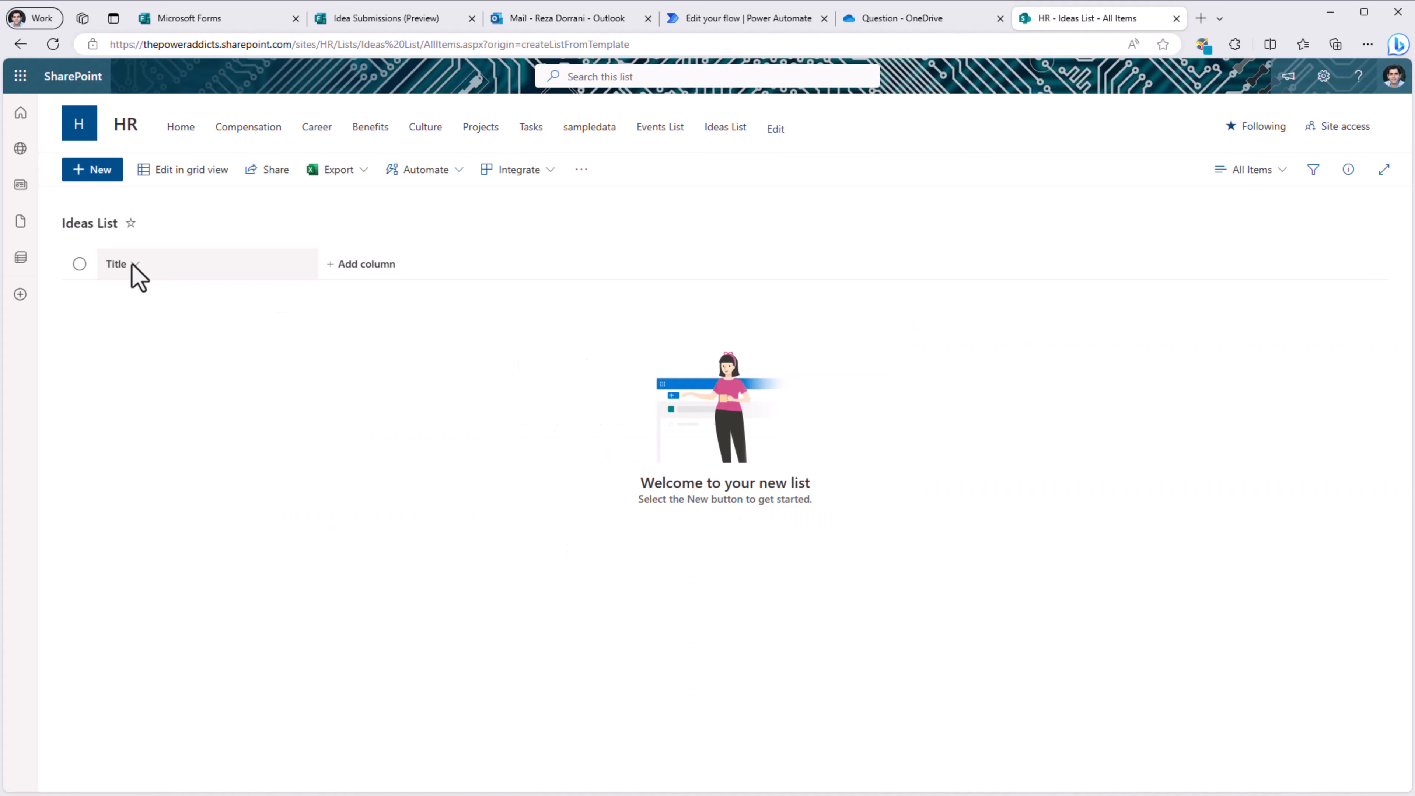
Step: Add a multiple-lines-of-text Description column to the list
left_click(361, 268)
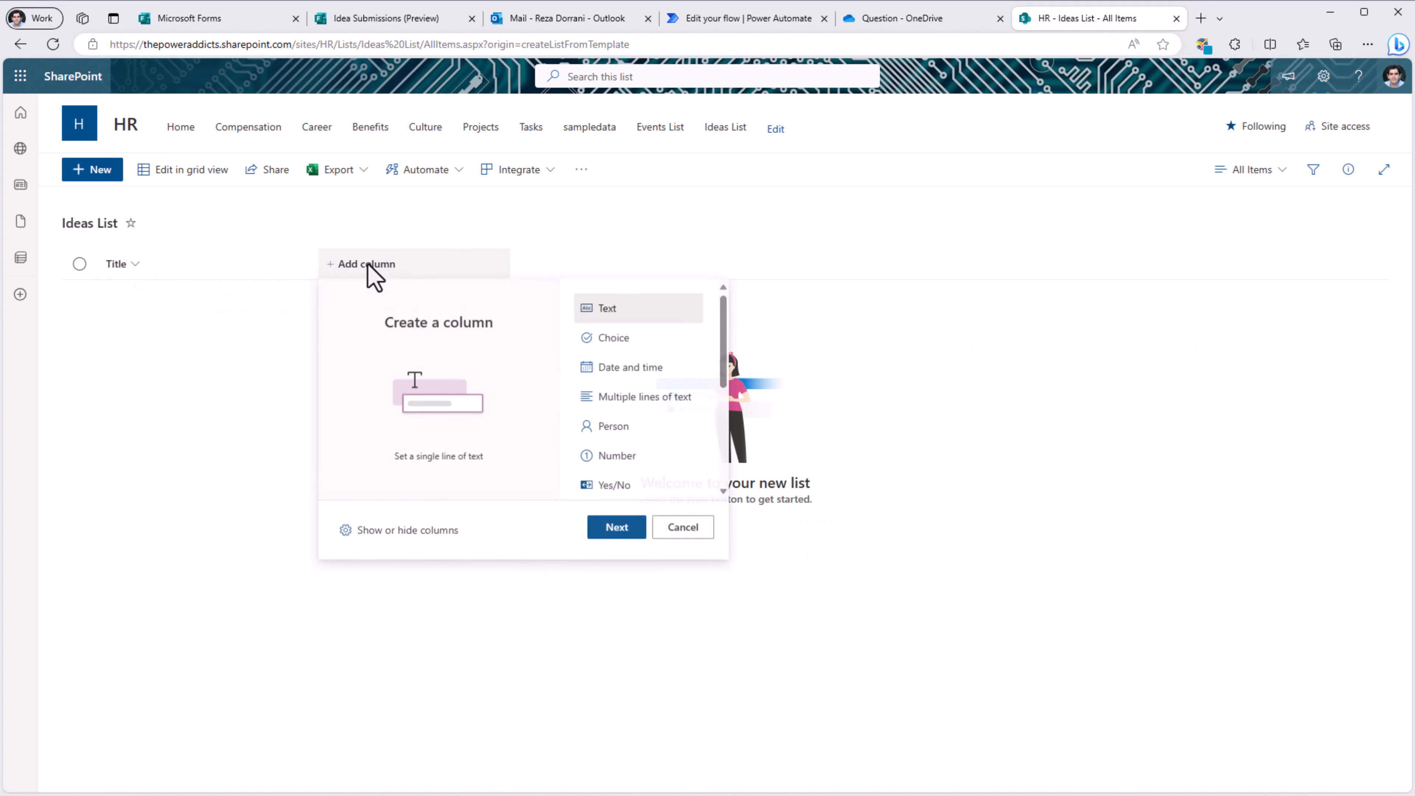
left_click(657, 397)
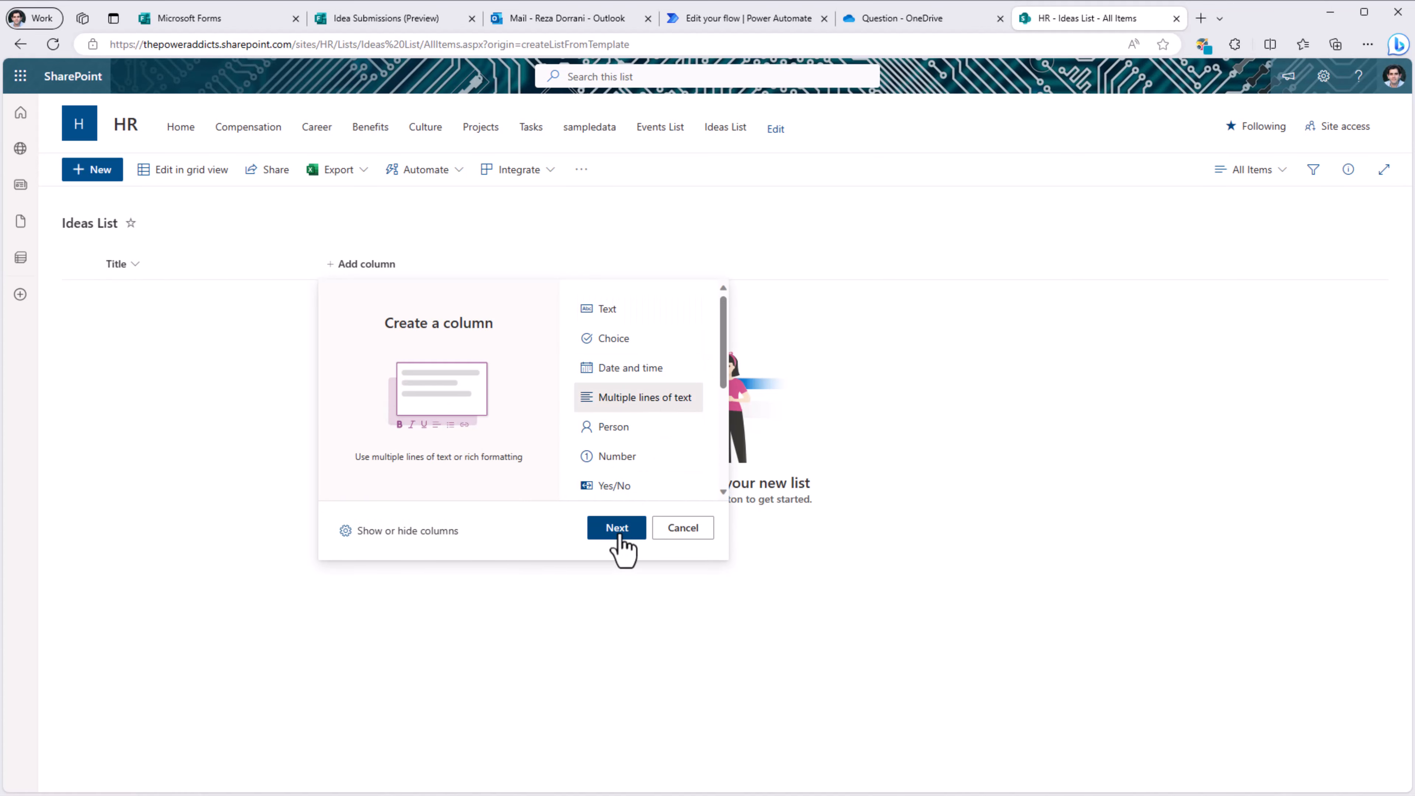
left_click(618, 531)
type("Description")
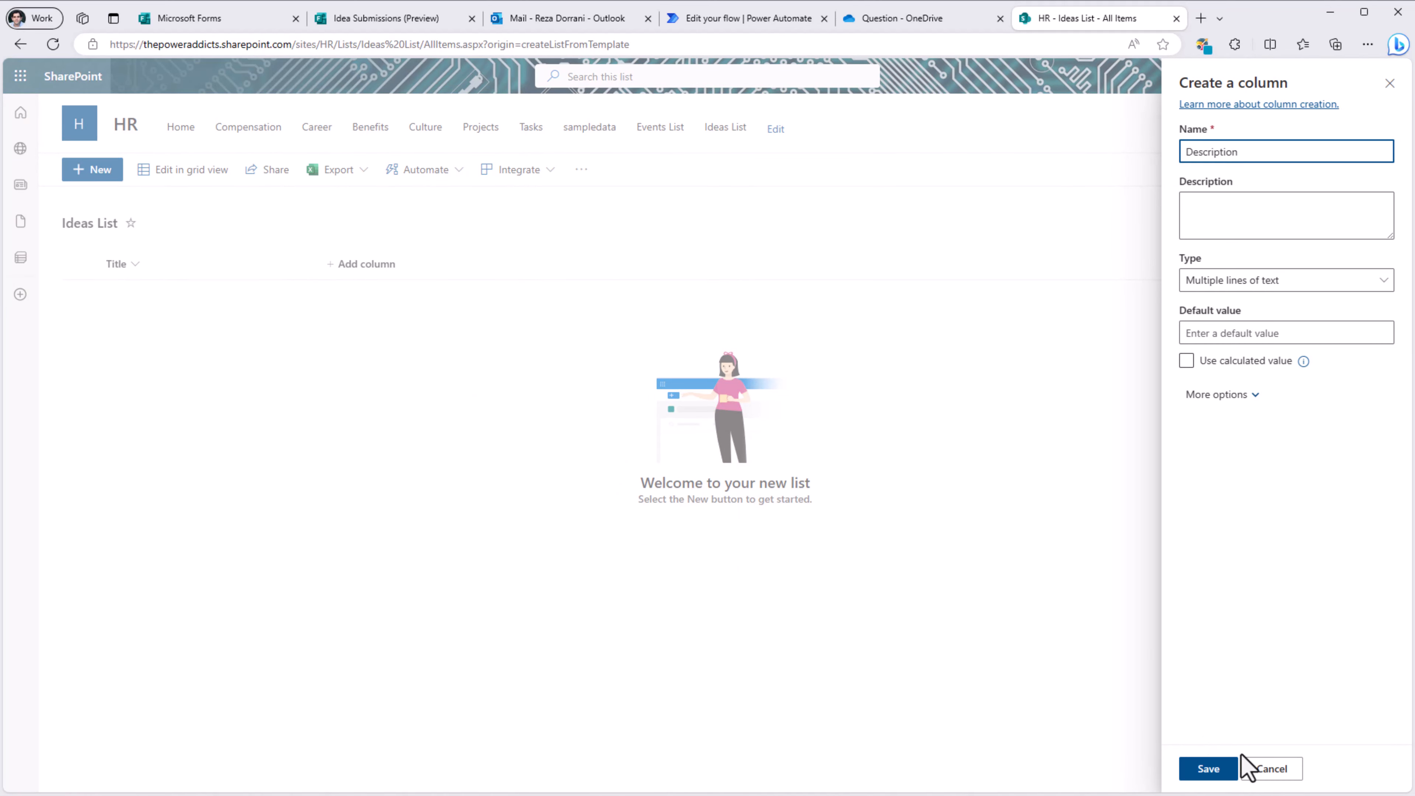
left_click(1215, 775)
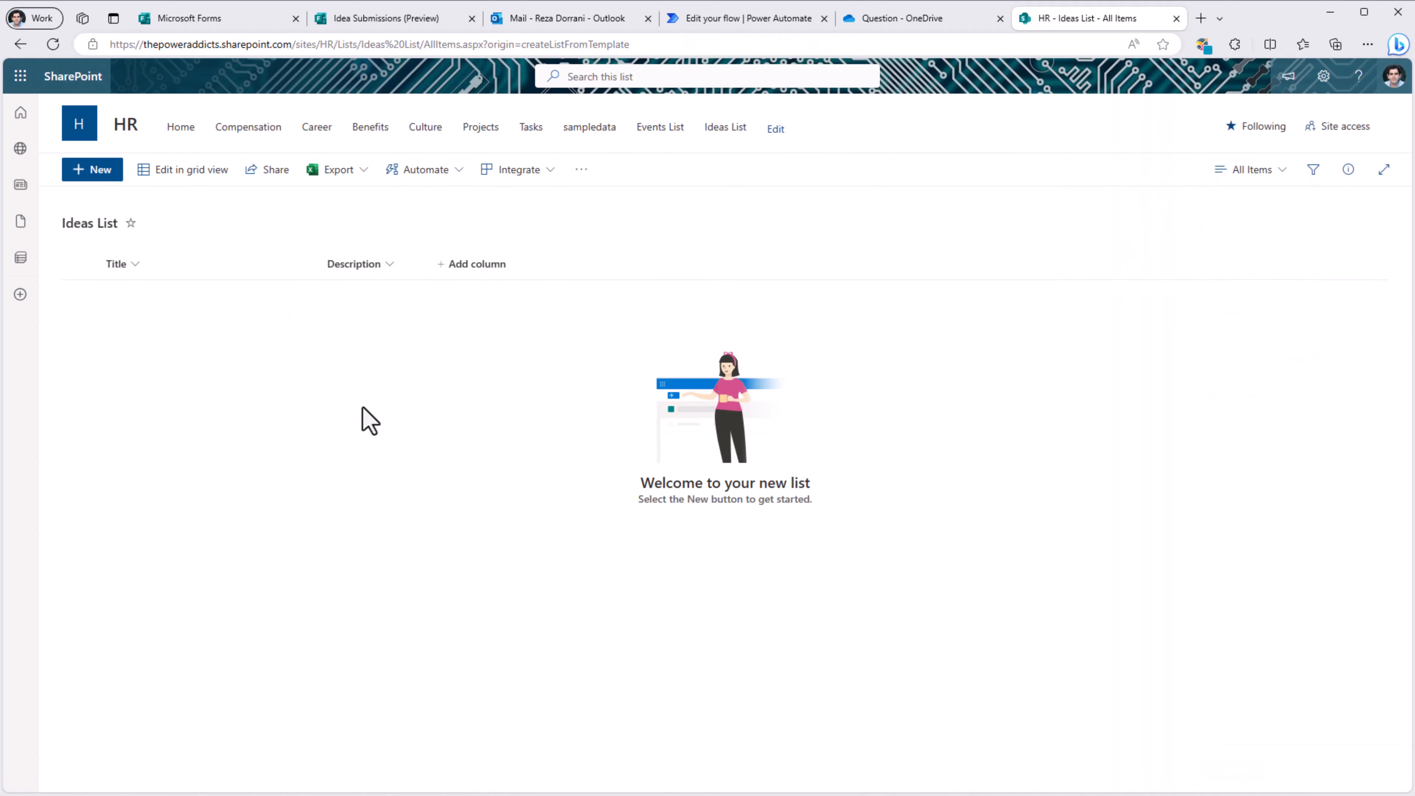
Step: Show the ID column, move it before Title, and display the Attachments column
left_click(462, 266)
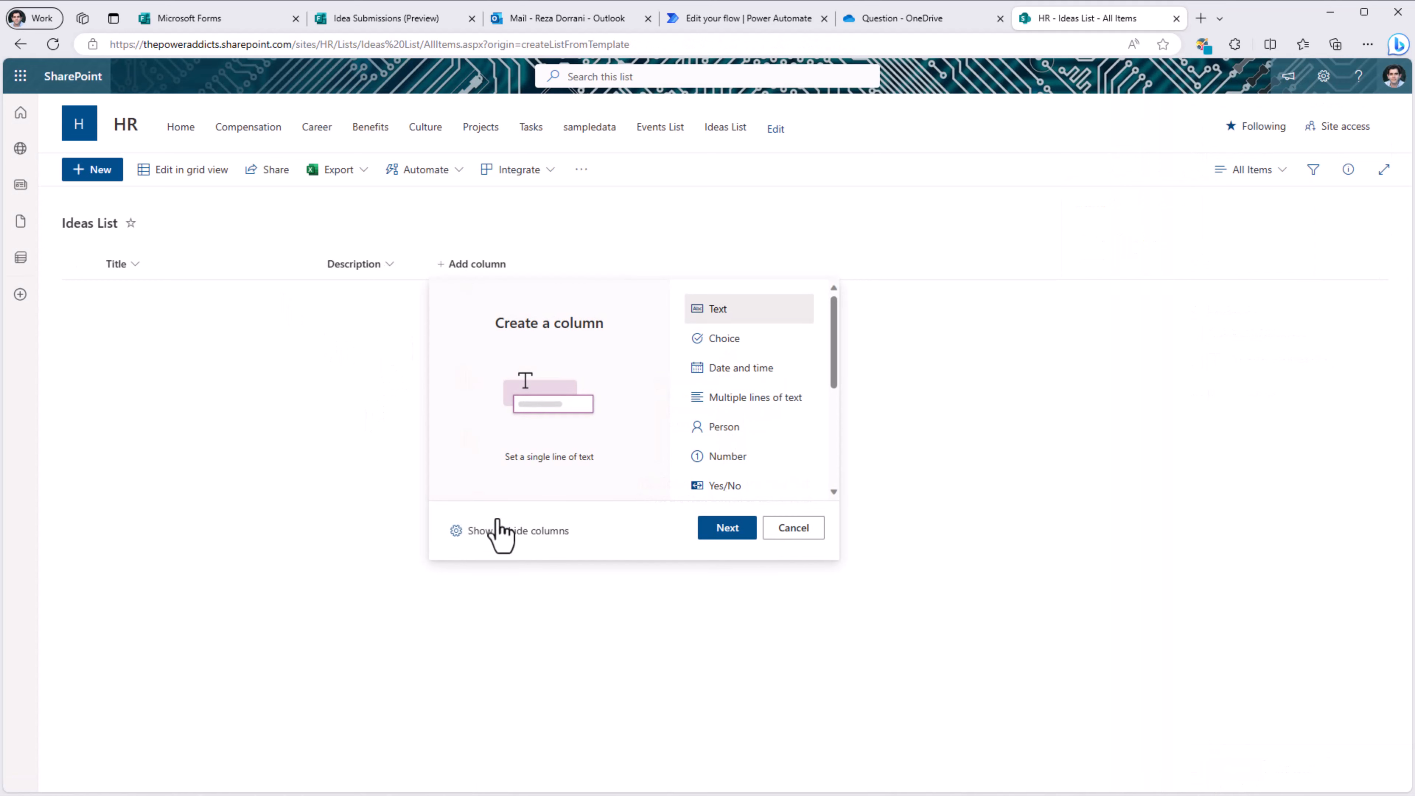
left_click(505, 533)
left_click(1196, 298)
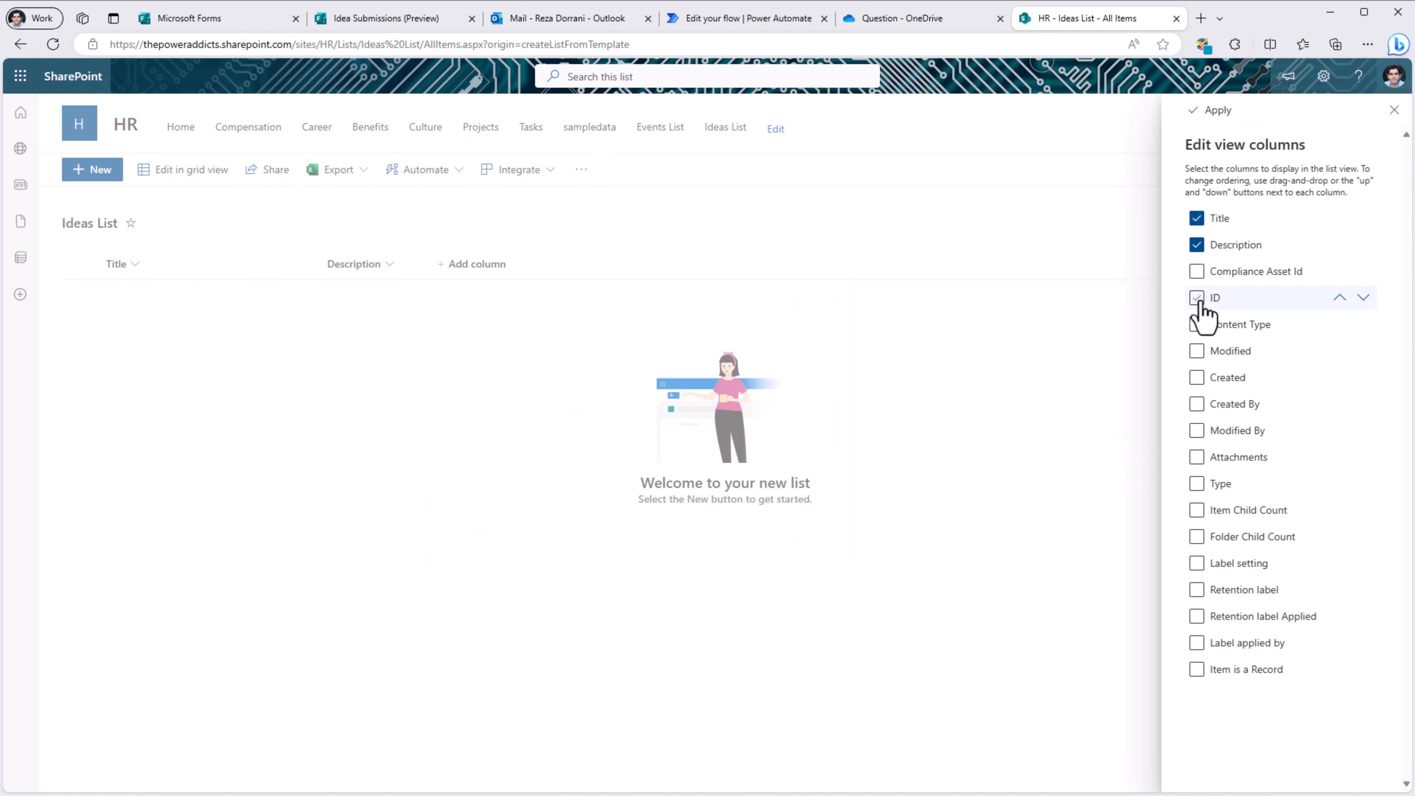
left_click(1215, 111)
left_click_drag(450, 272, 111, 279)
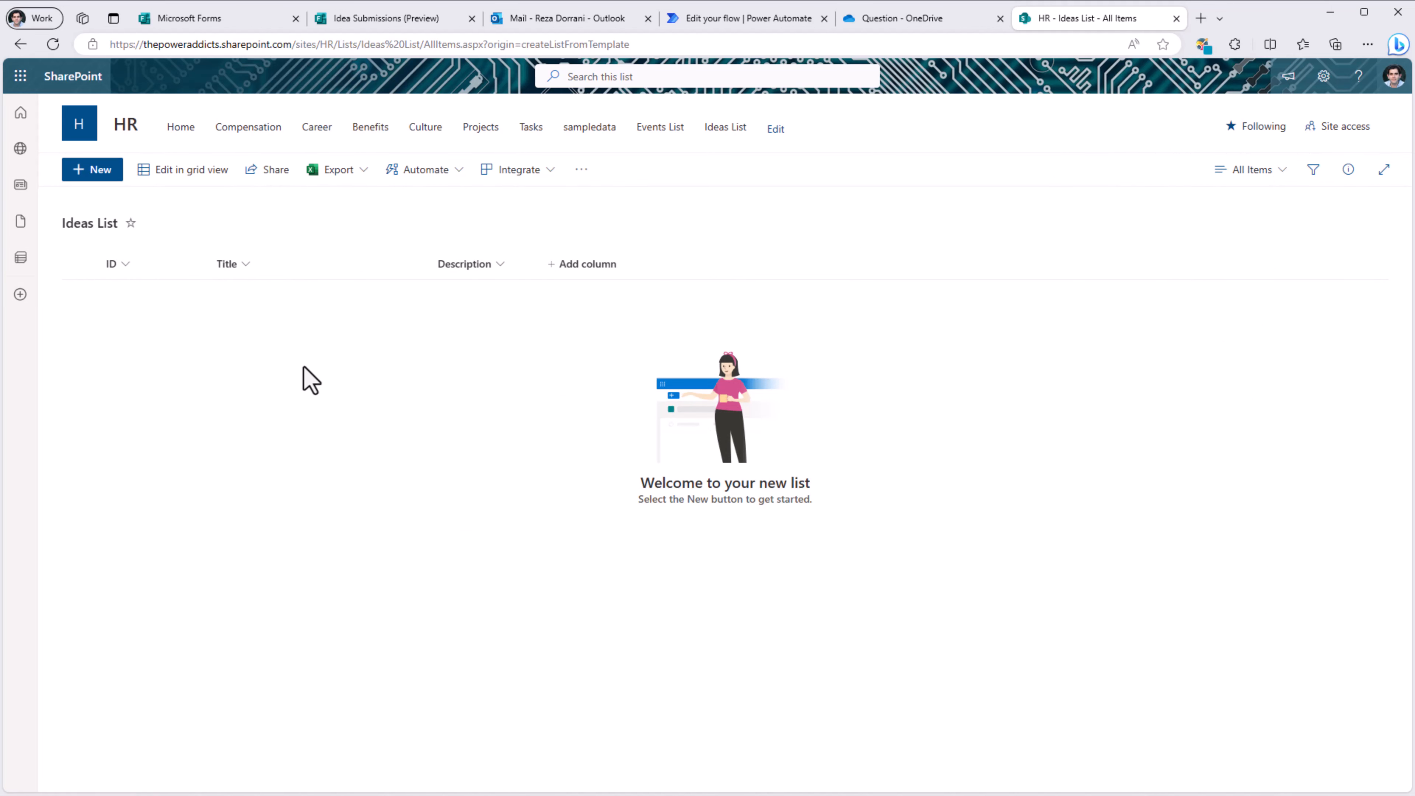
left_click(579, 267)
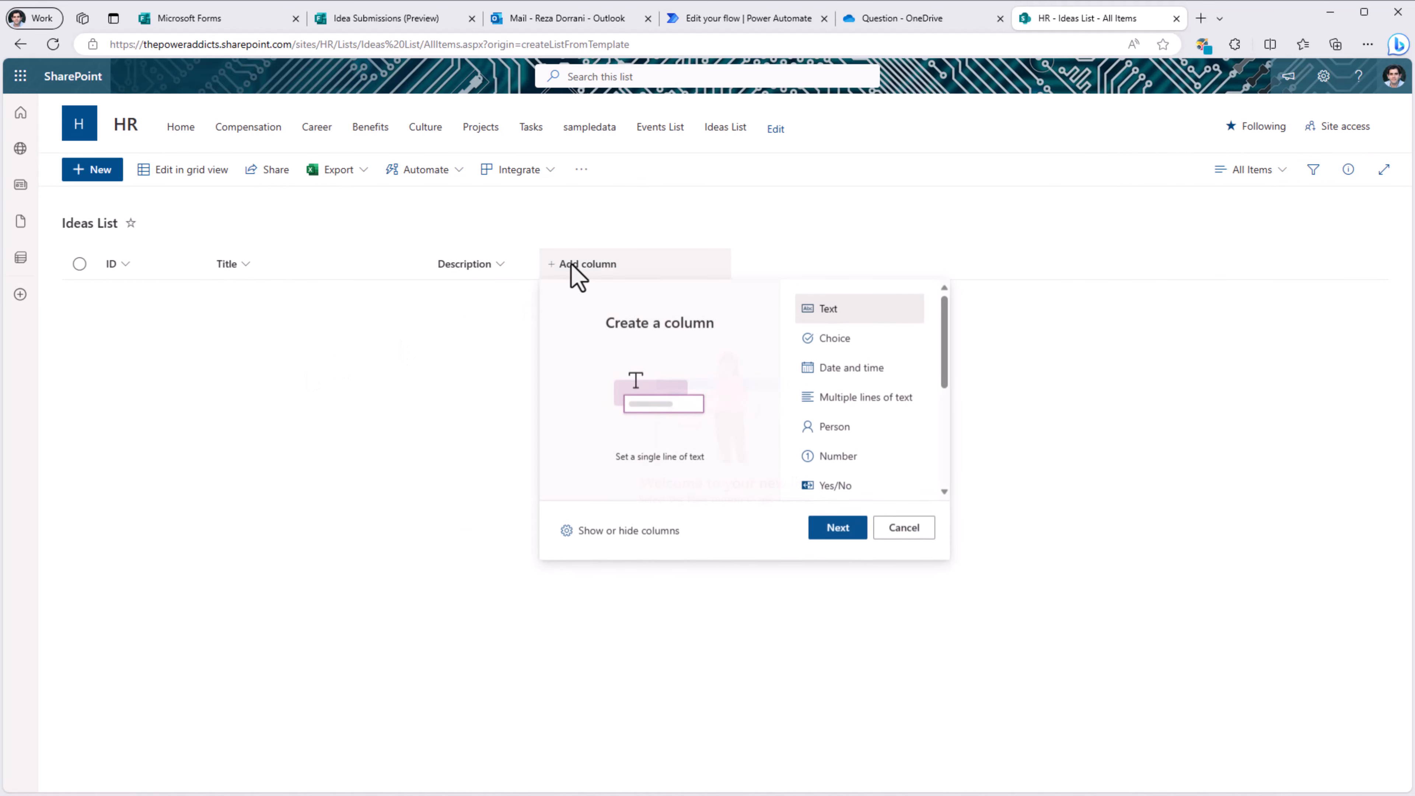
left_click(638, 534)
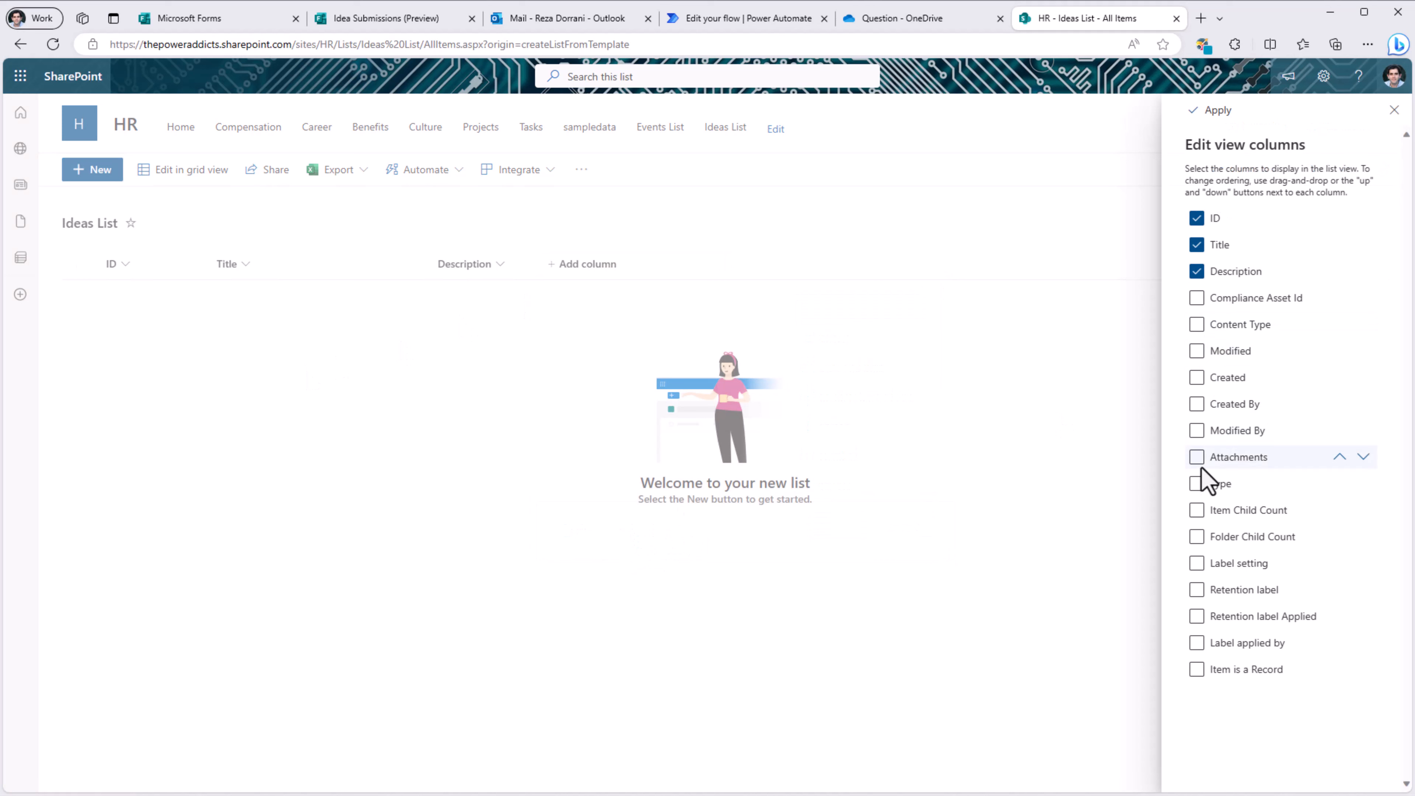
left_click(1218, 110)
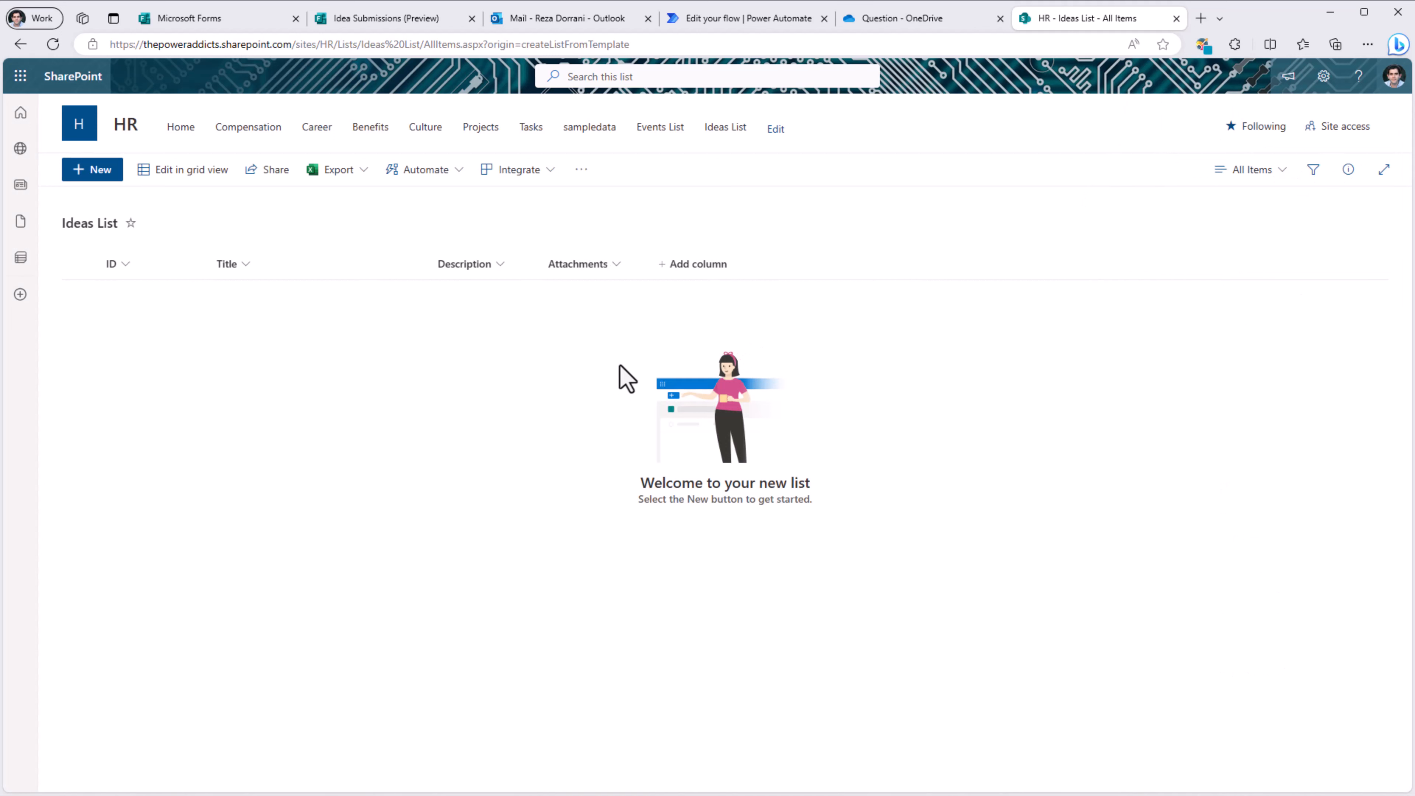
Step: Add a SharePoint Create item step after the approval email targeting the HR site's Ideas List
left_click(741, 18)
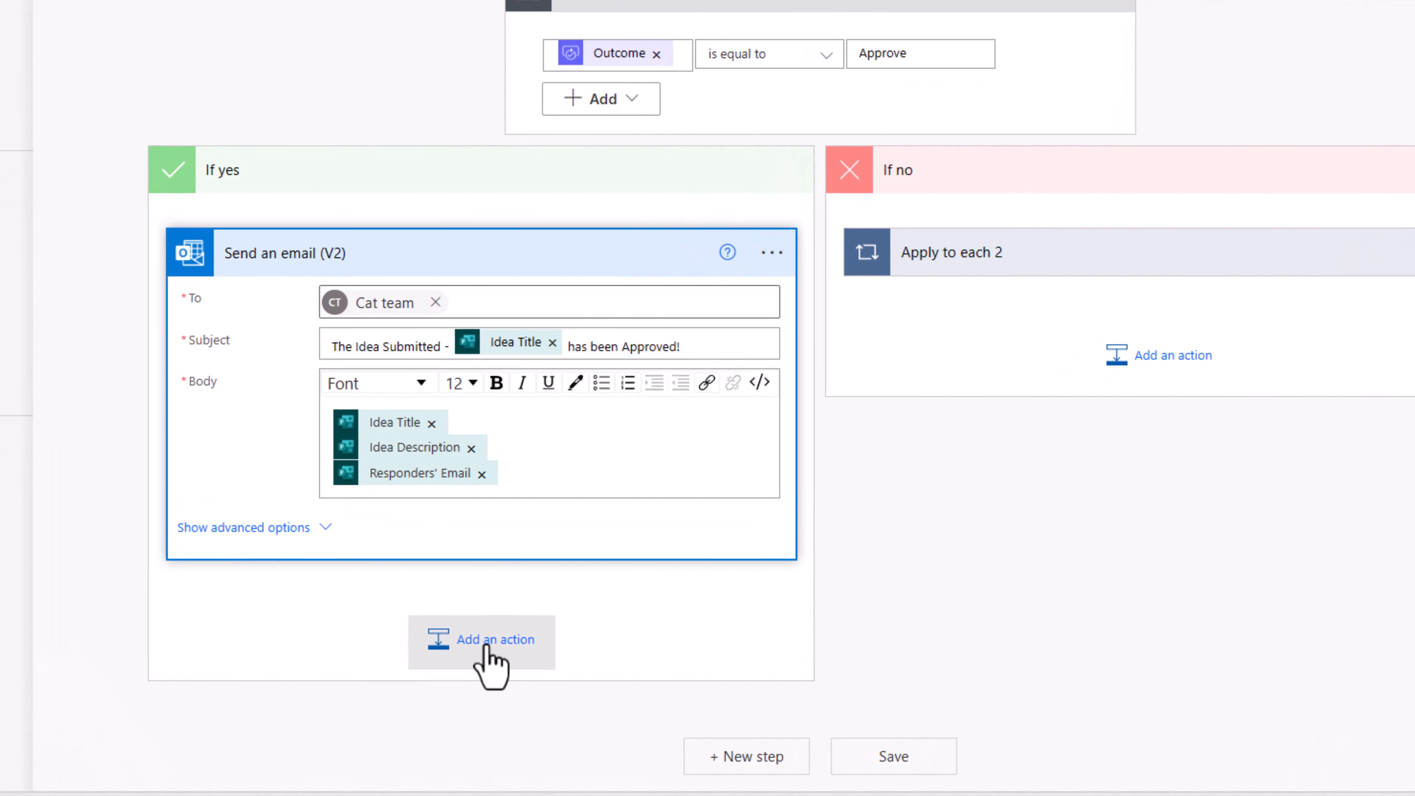
left_click(494, 647)
type("create ")
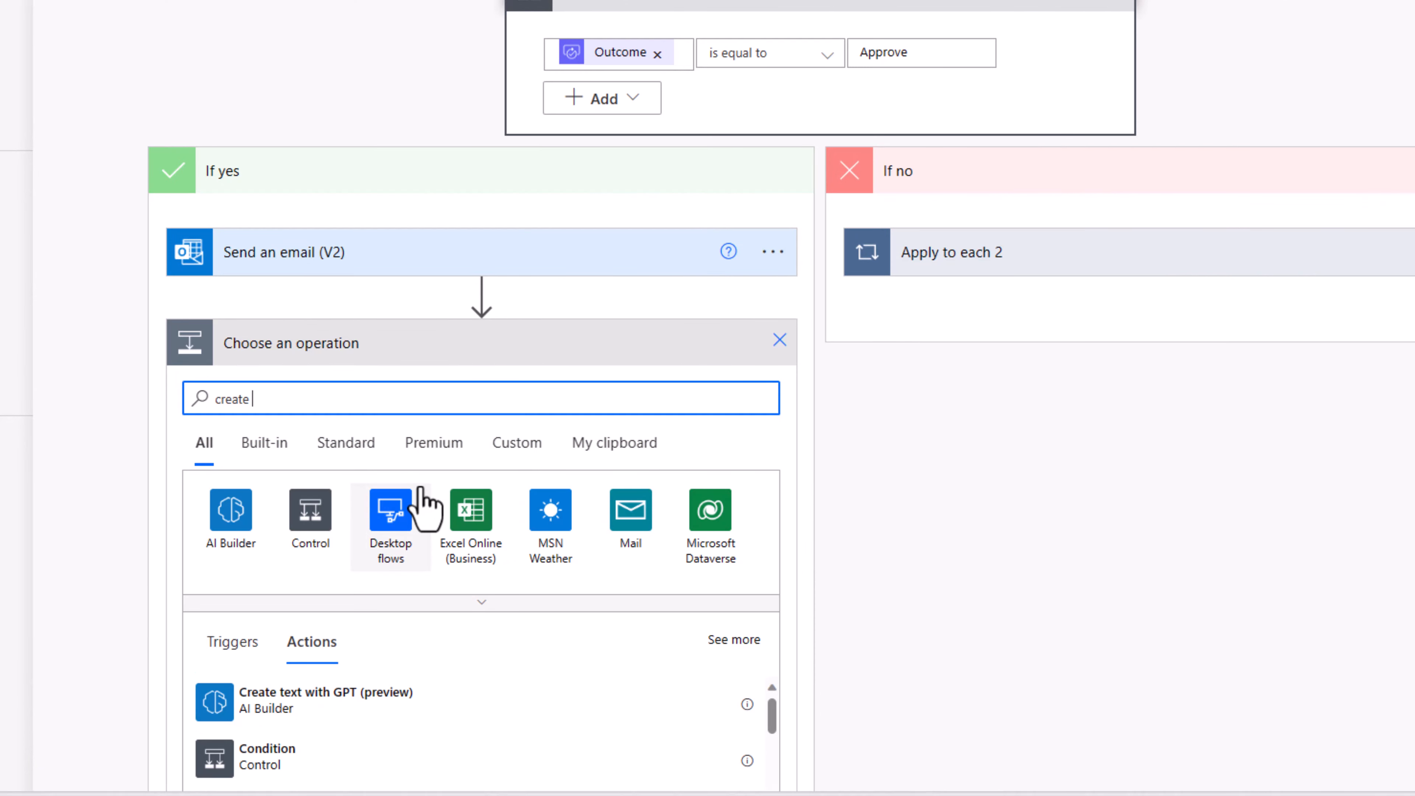
type("item")
scroll(356, 569, "down", 2)
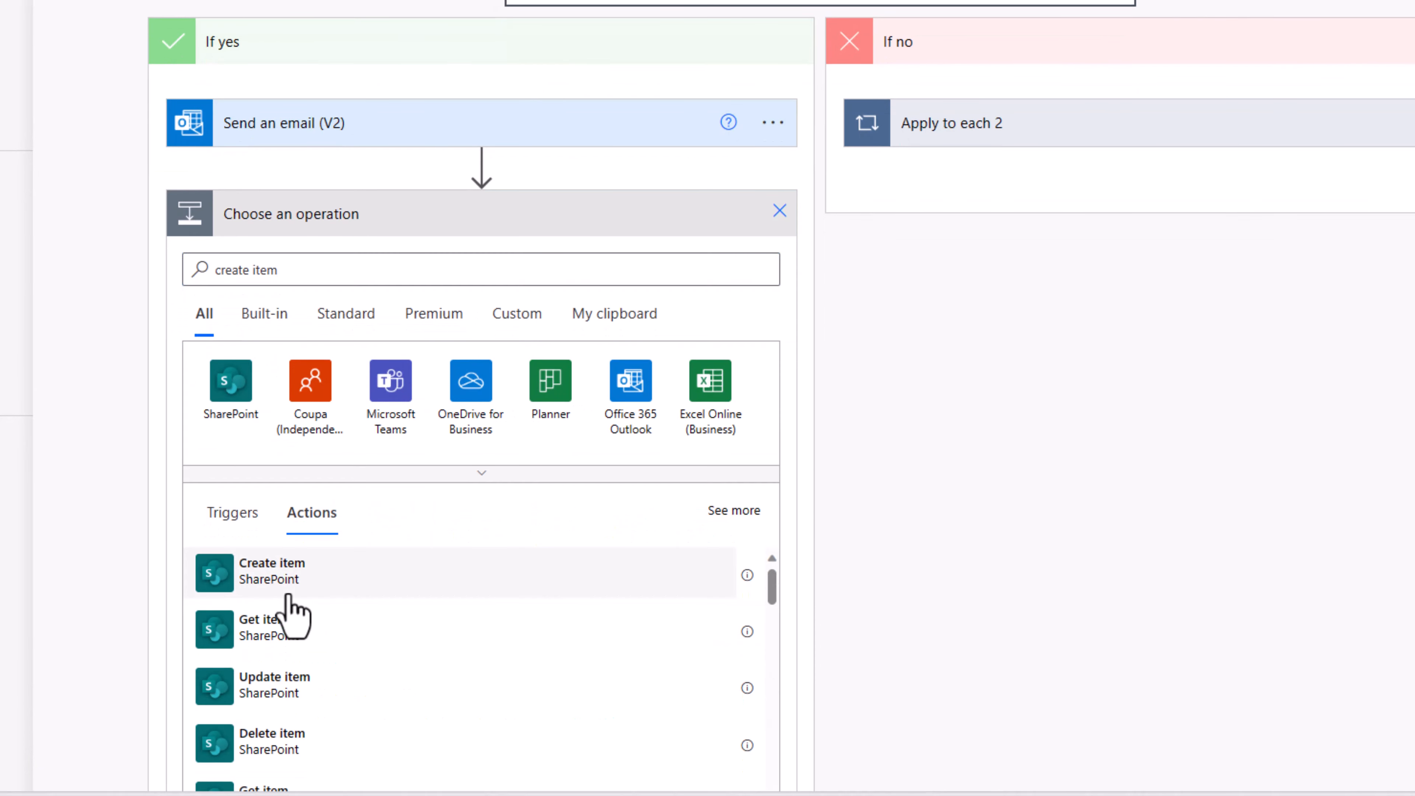
left_click(288, 594)
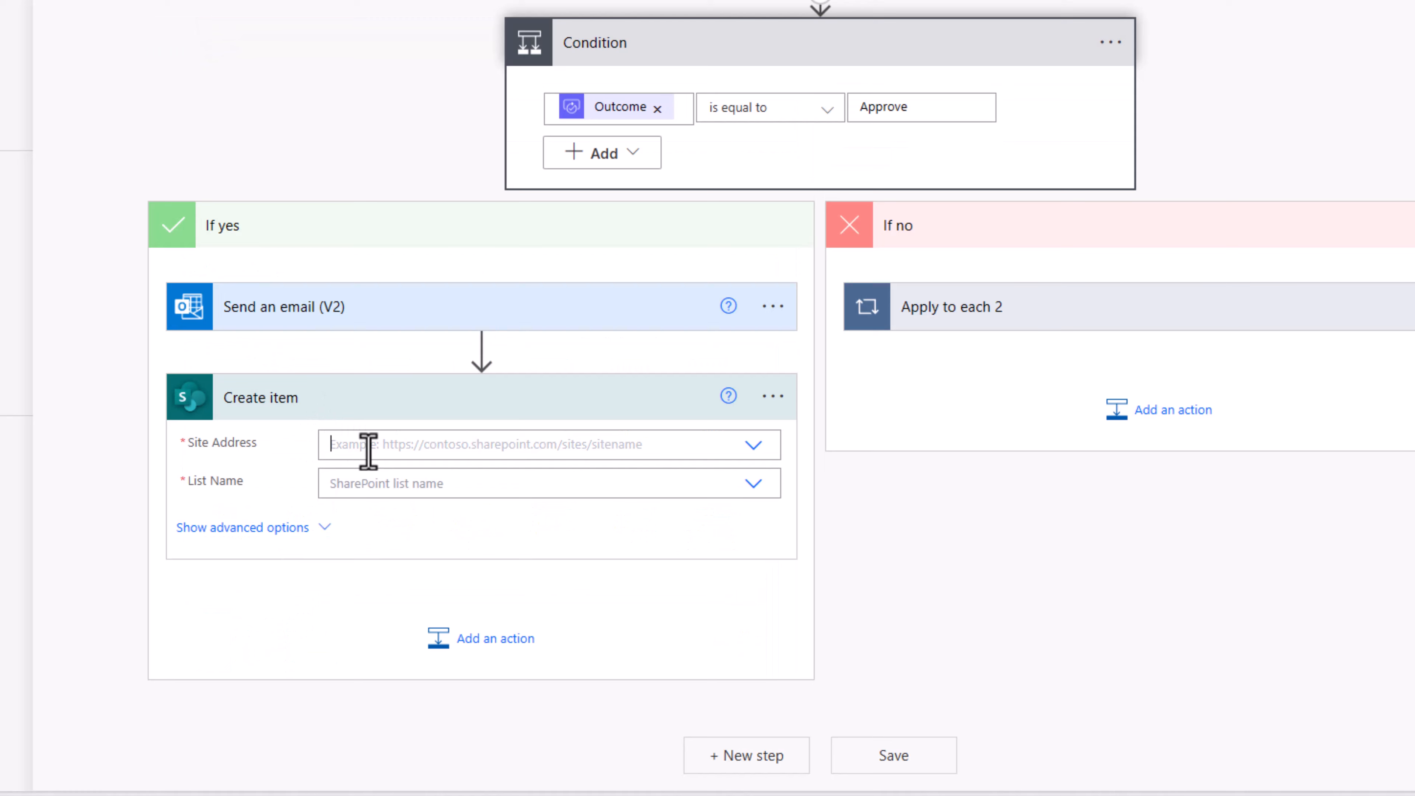
left_click(368, 451)
type("hr")
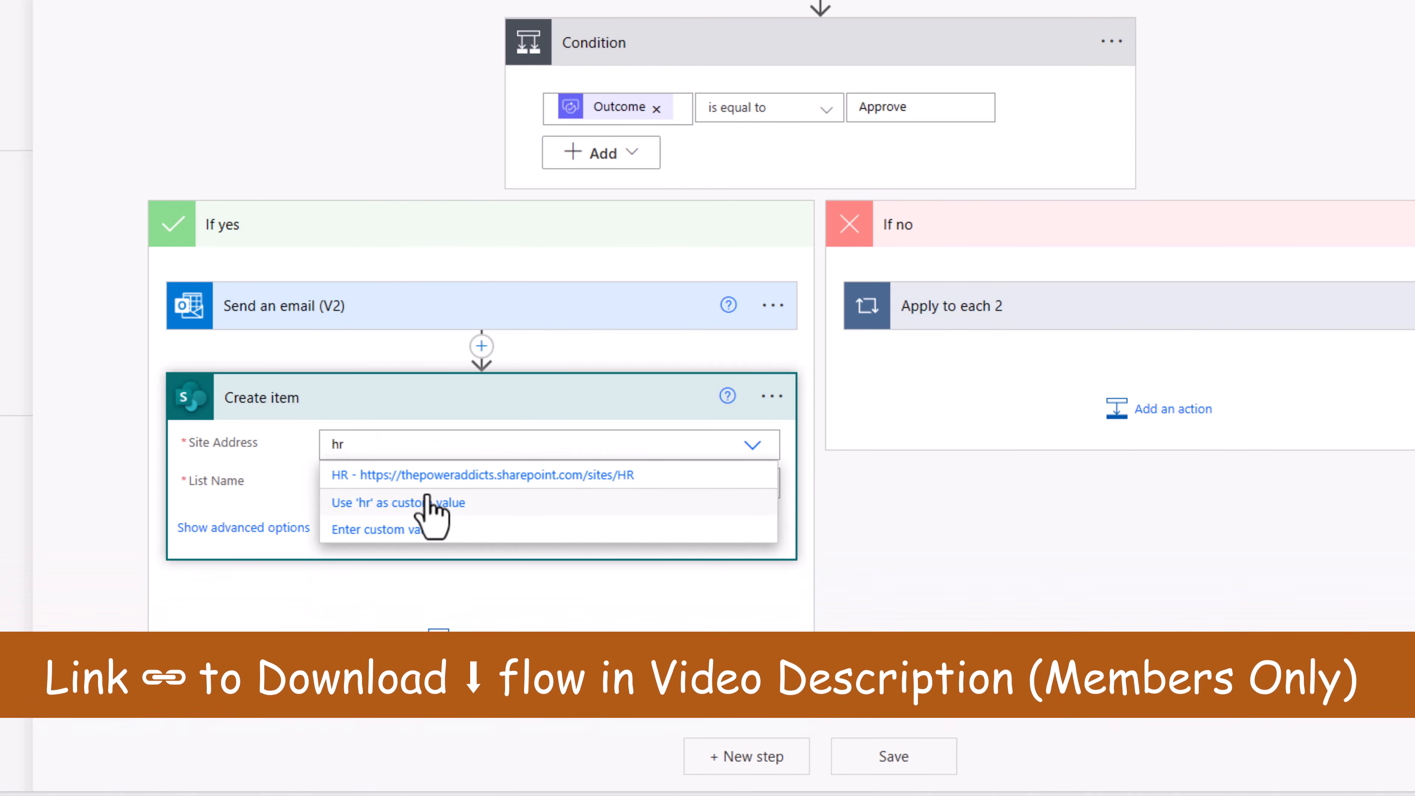
left_click(473, 476)
left_click(381, 484)
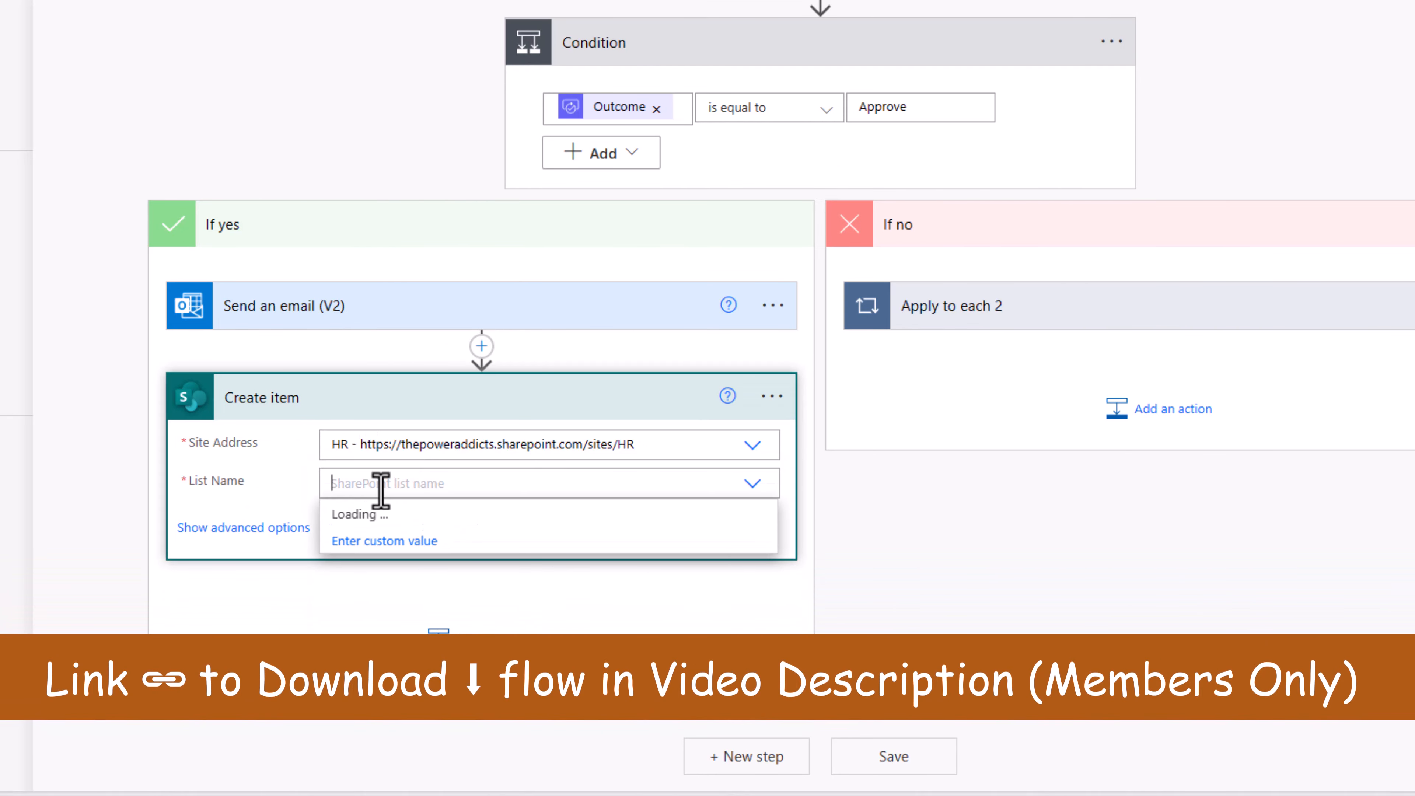
type("ideas")
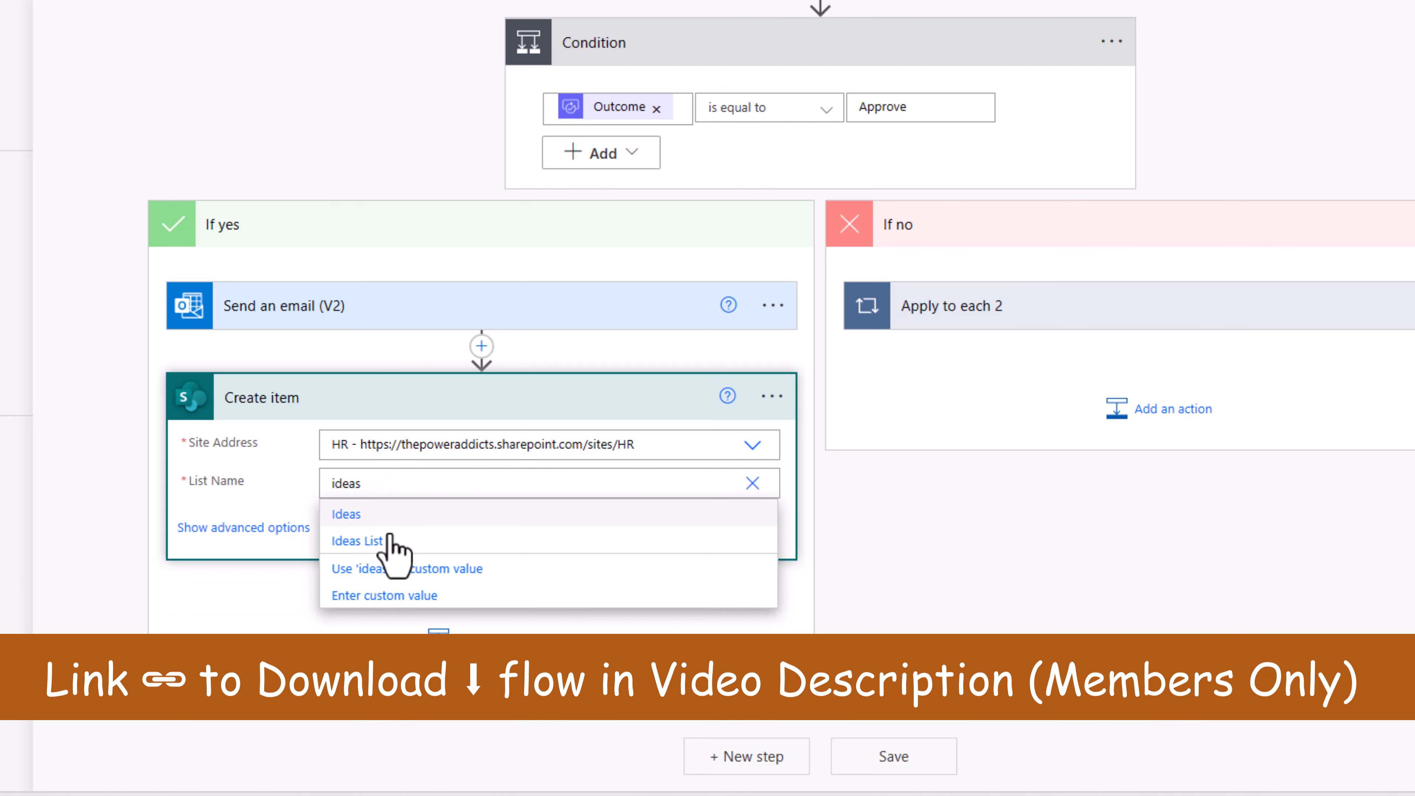
left_click(388, 539)
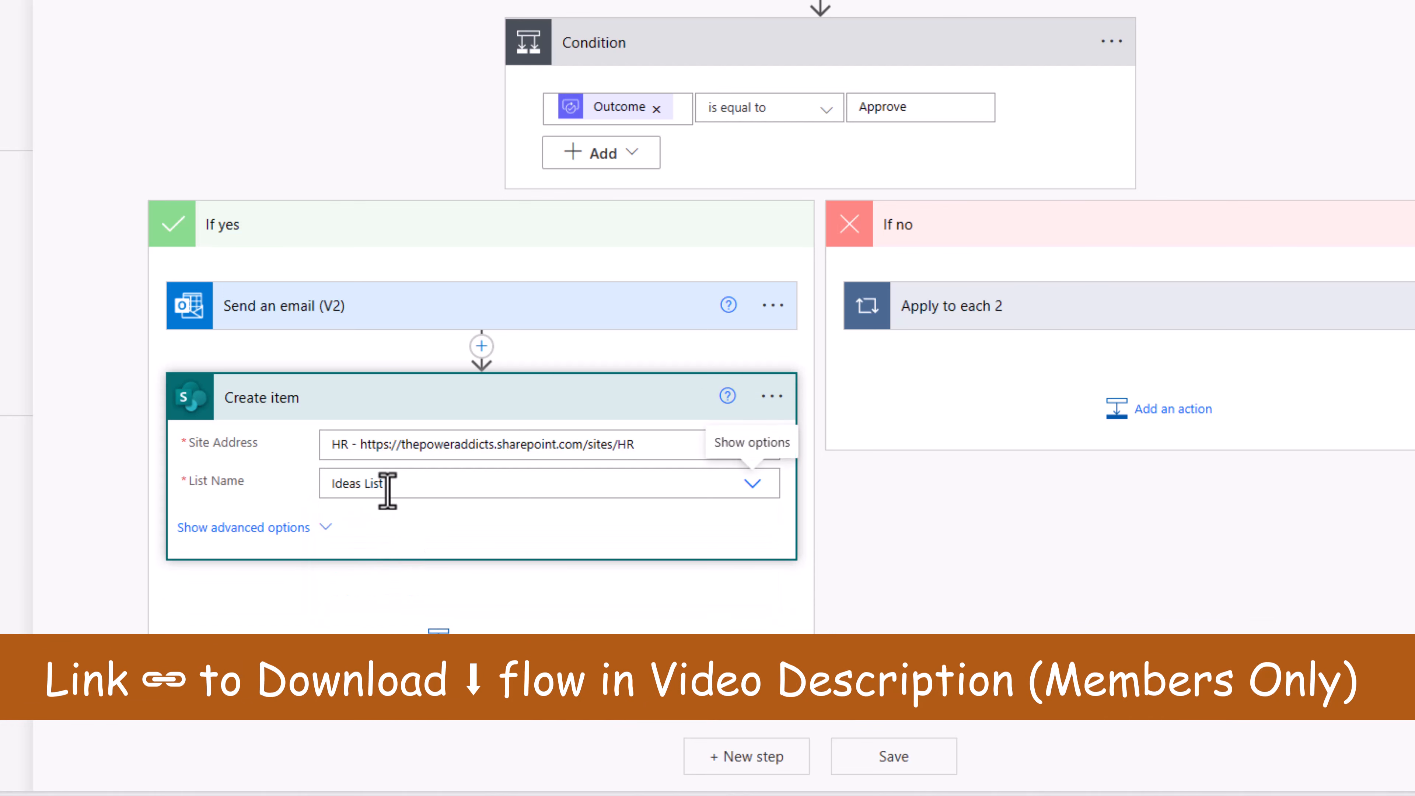
Step: Map the item's Title to Idea Title and Description to Idea Description
scroll(445, 449, "down", 1)
left_click(363, 452)
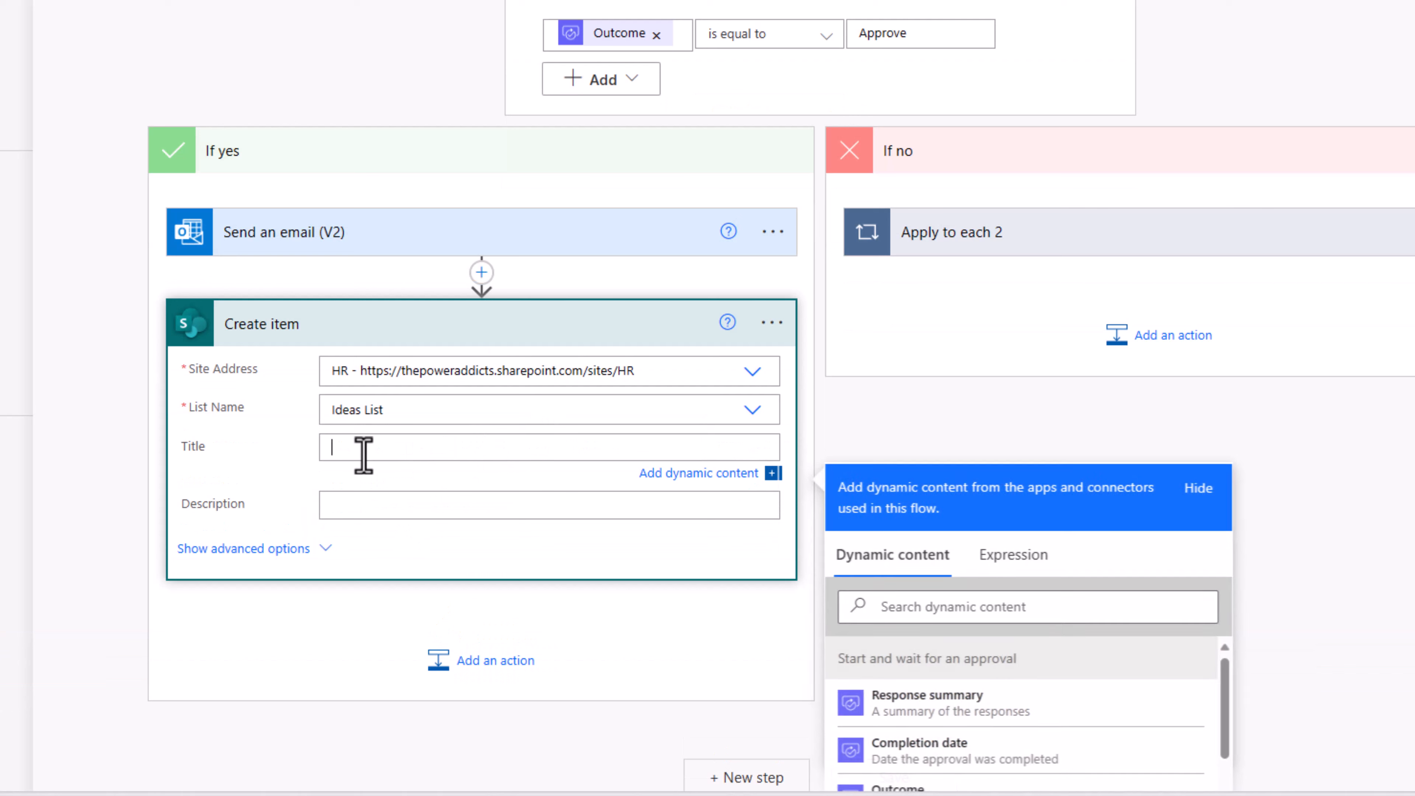
left_click(942, 601)
type("title")
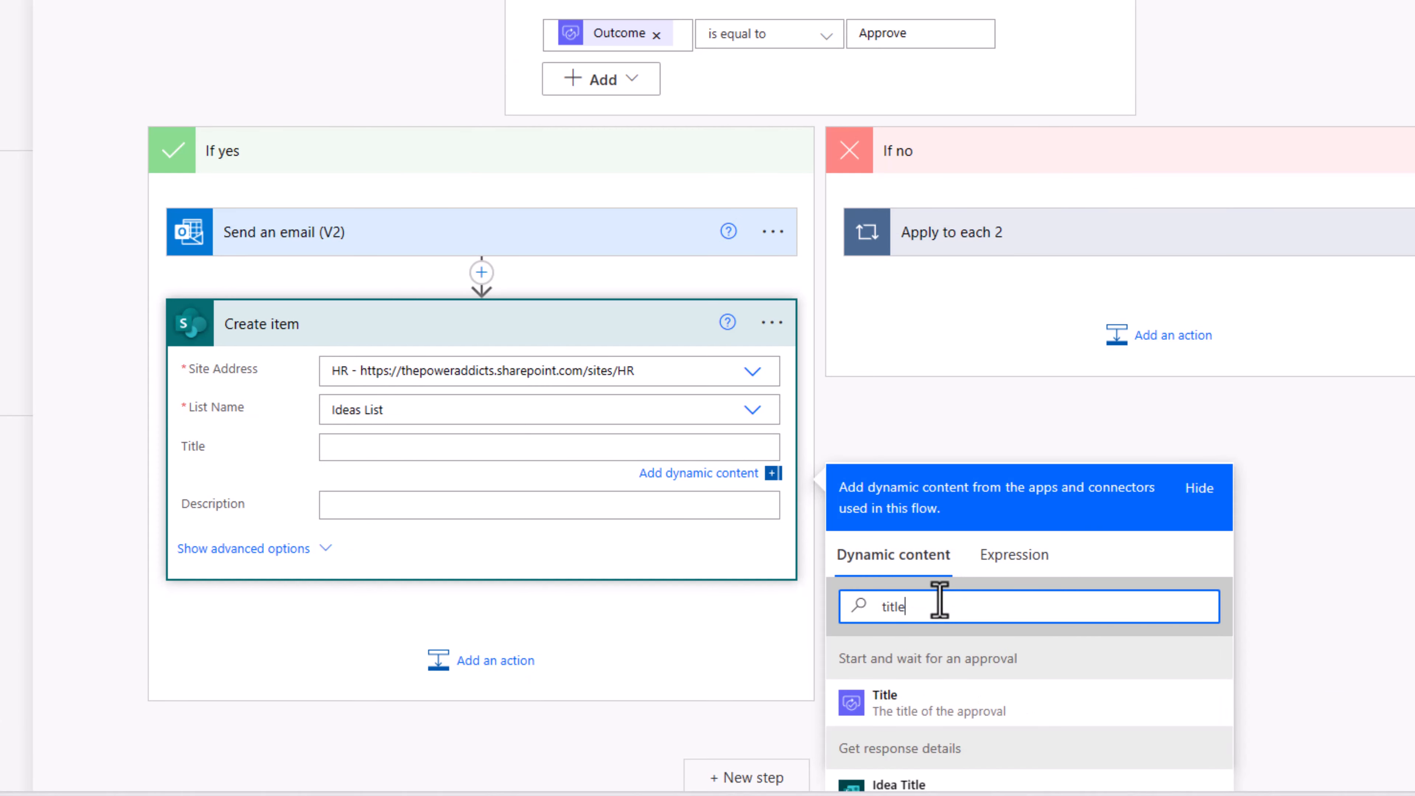
scroll(1036, 556, "down", 5)
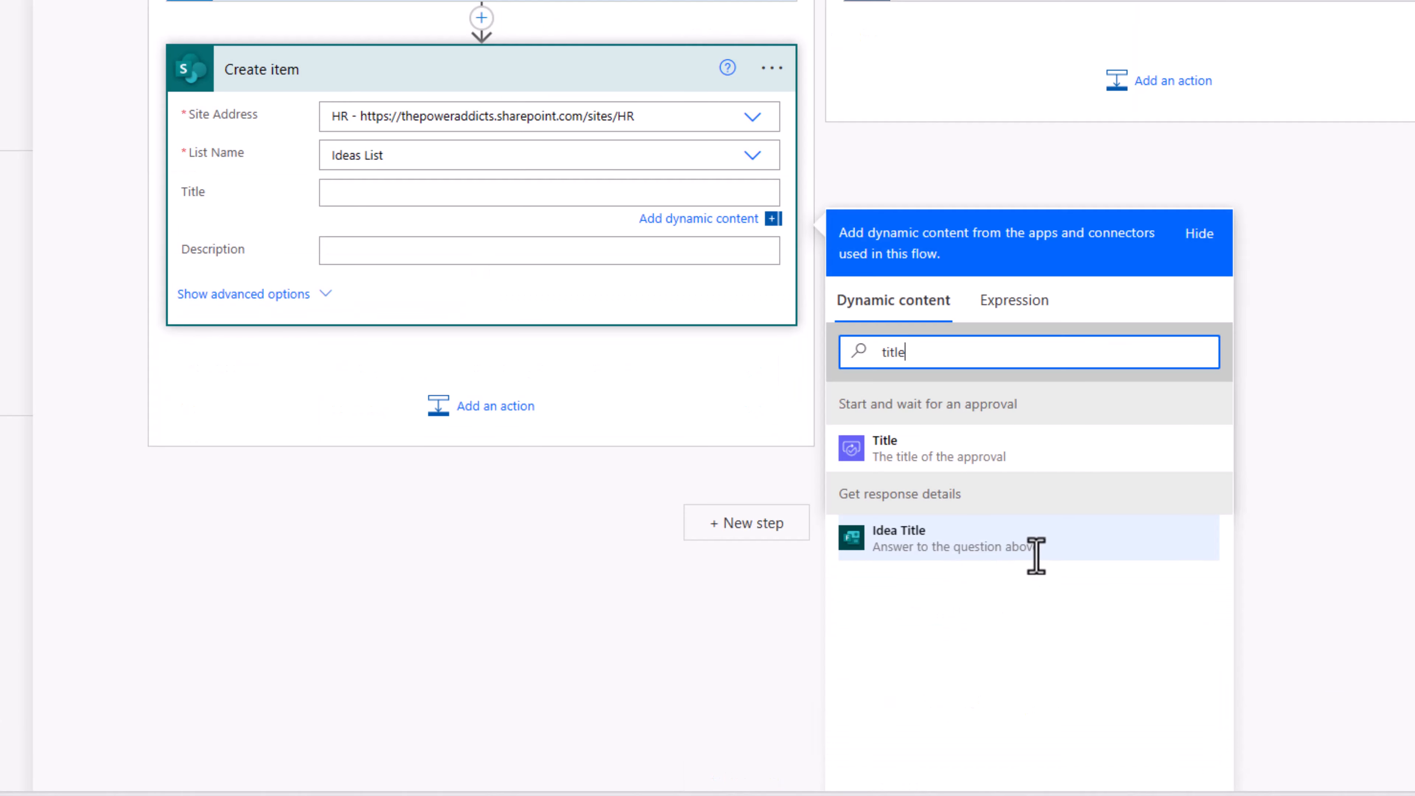
left_click(918, 541)
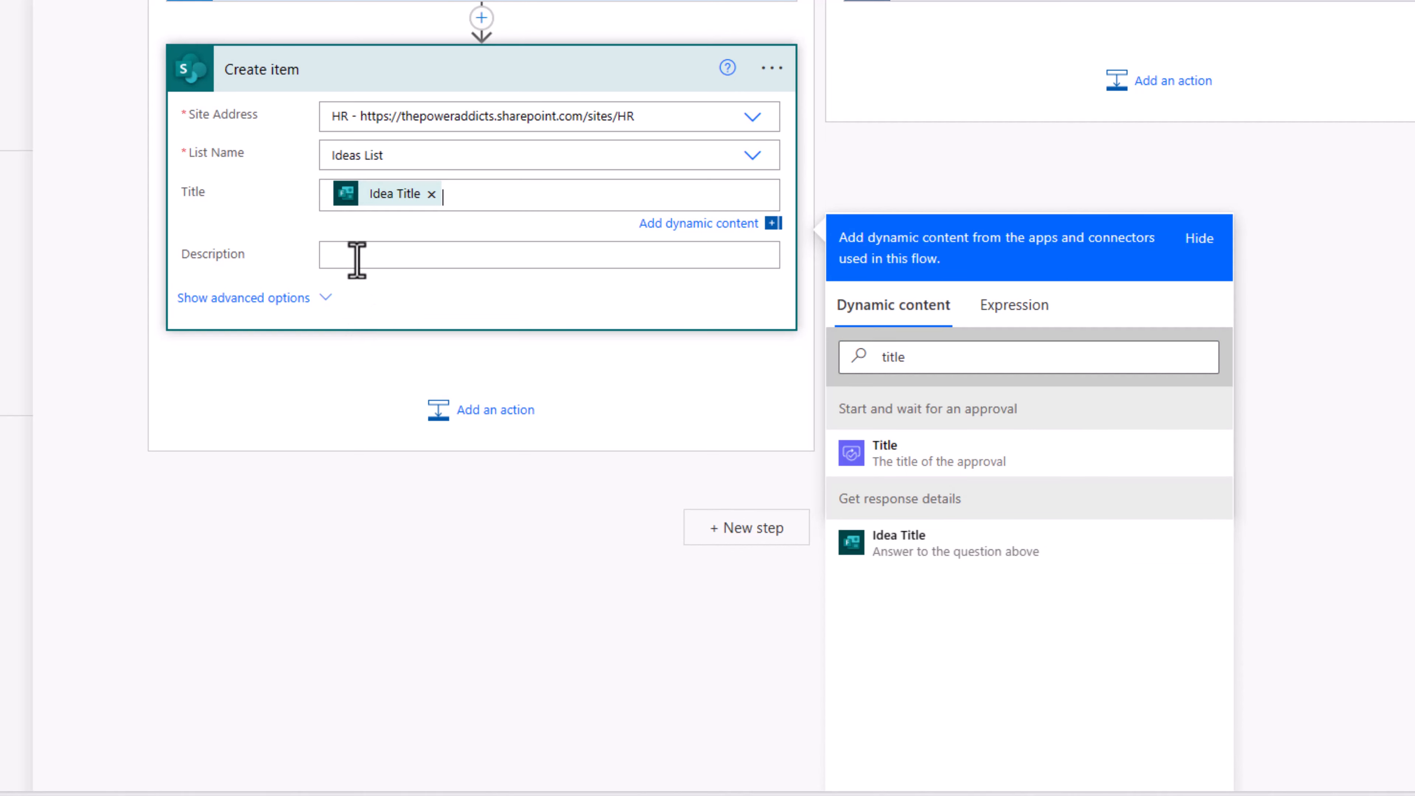
left_click(904, 412)
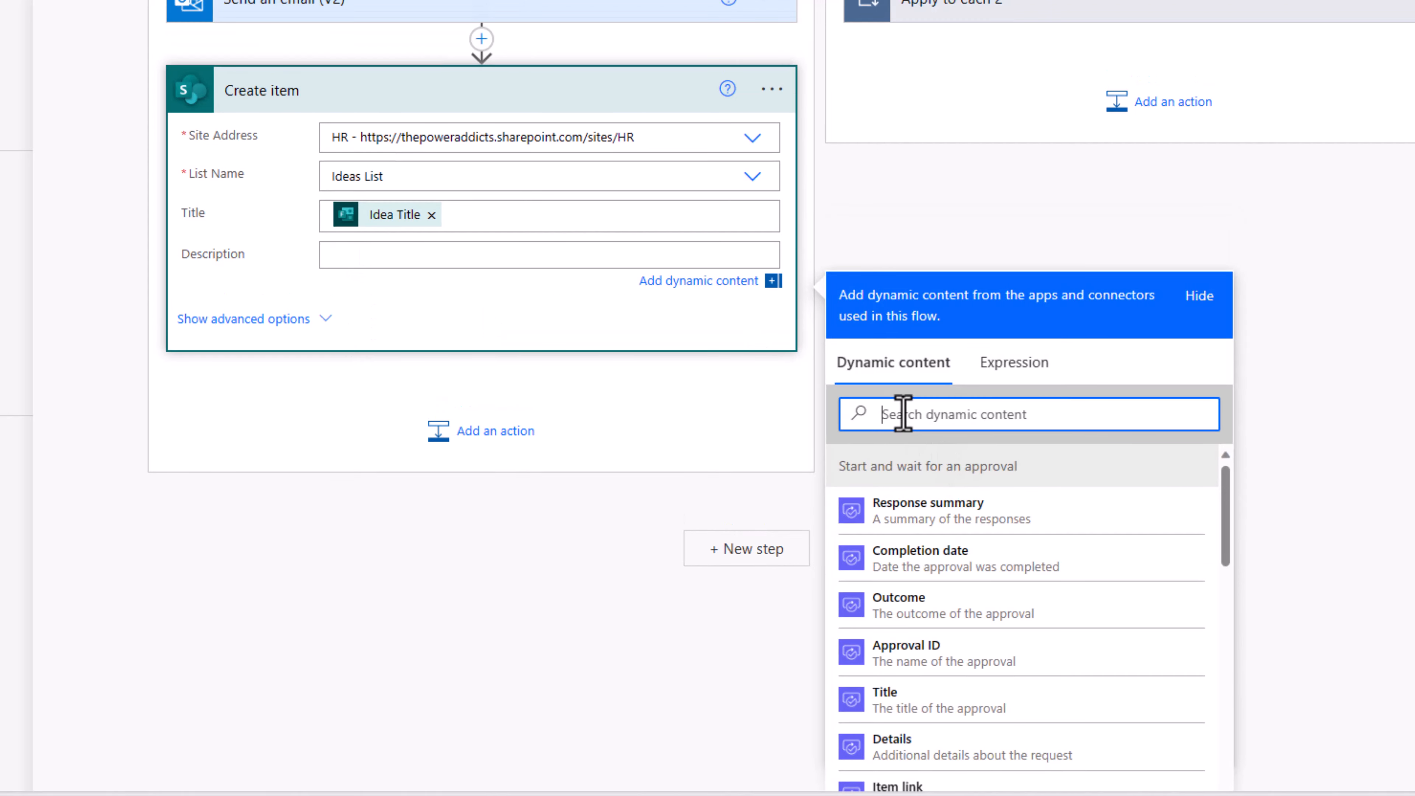
type("de")
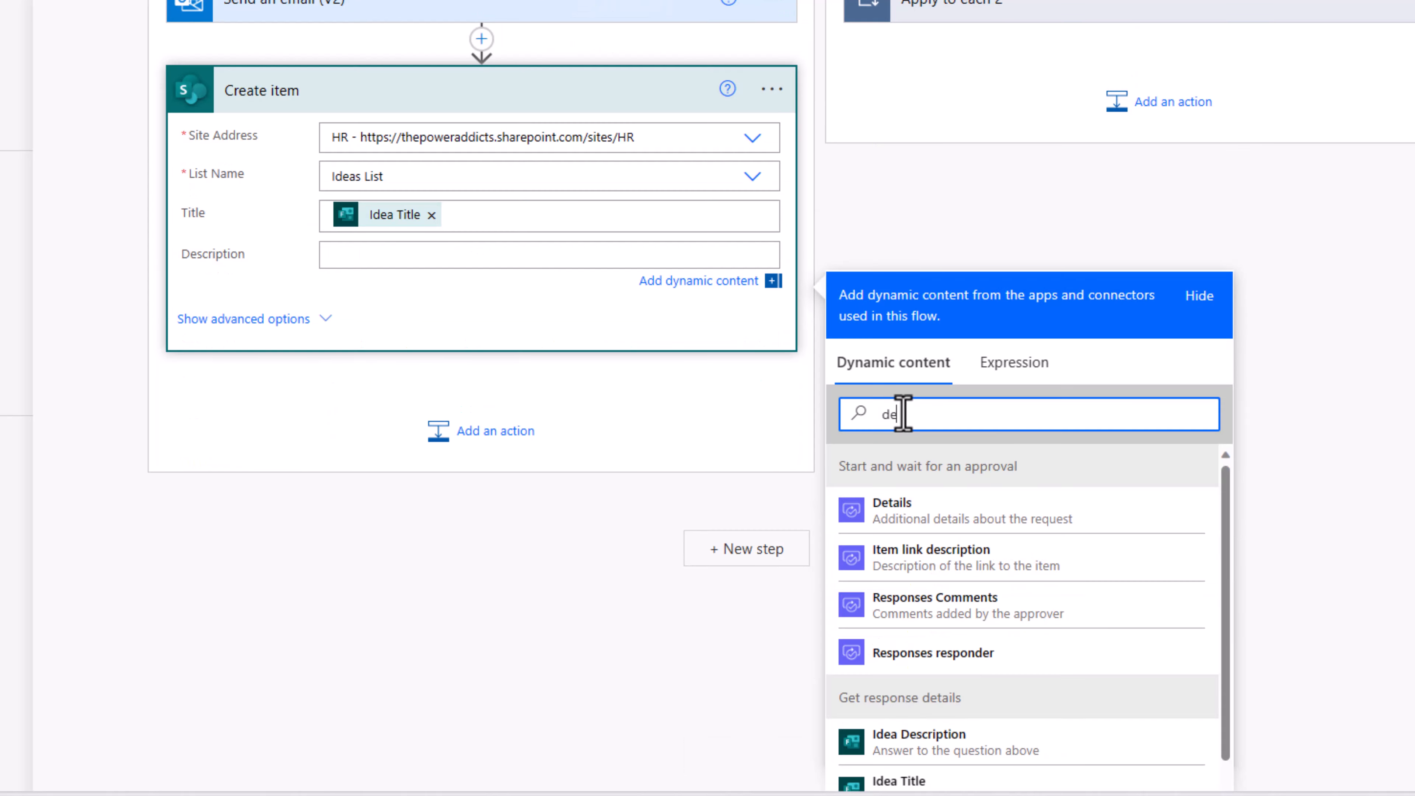
type("sc")
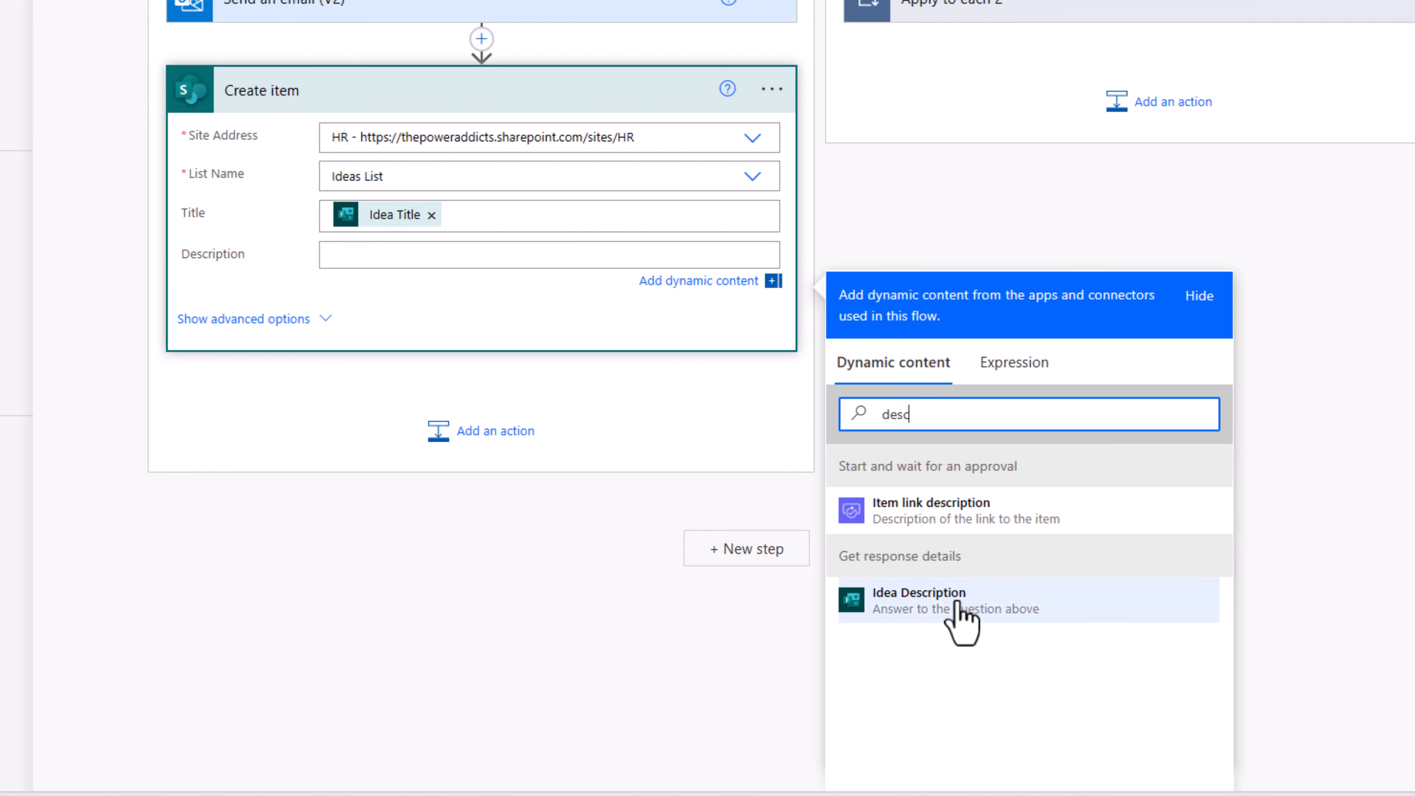
left_click(956, 603)
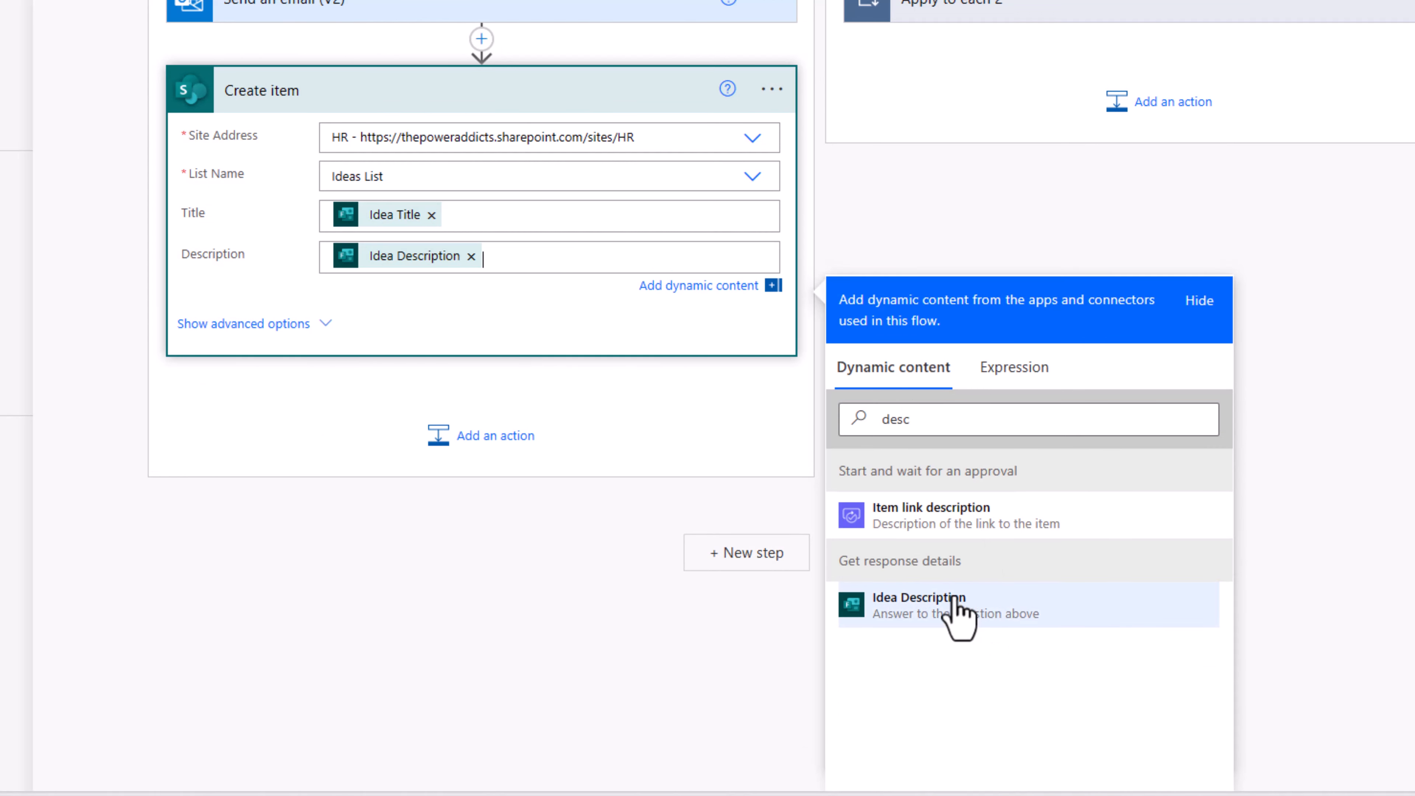
left_click(333, 372)
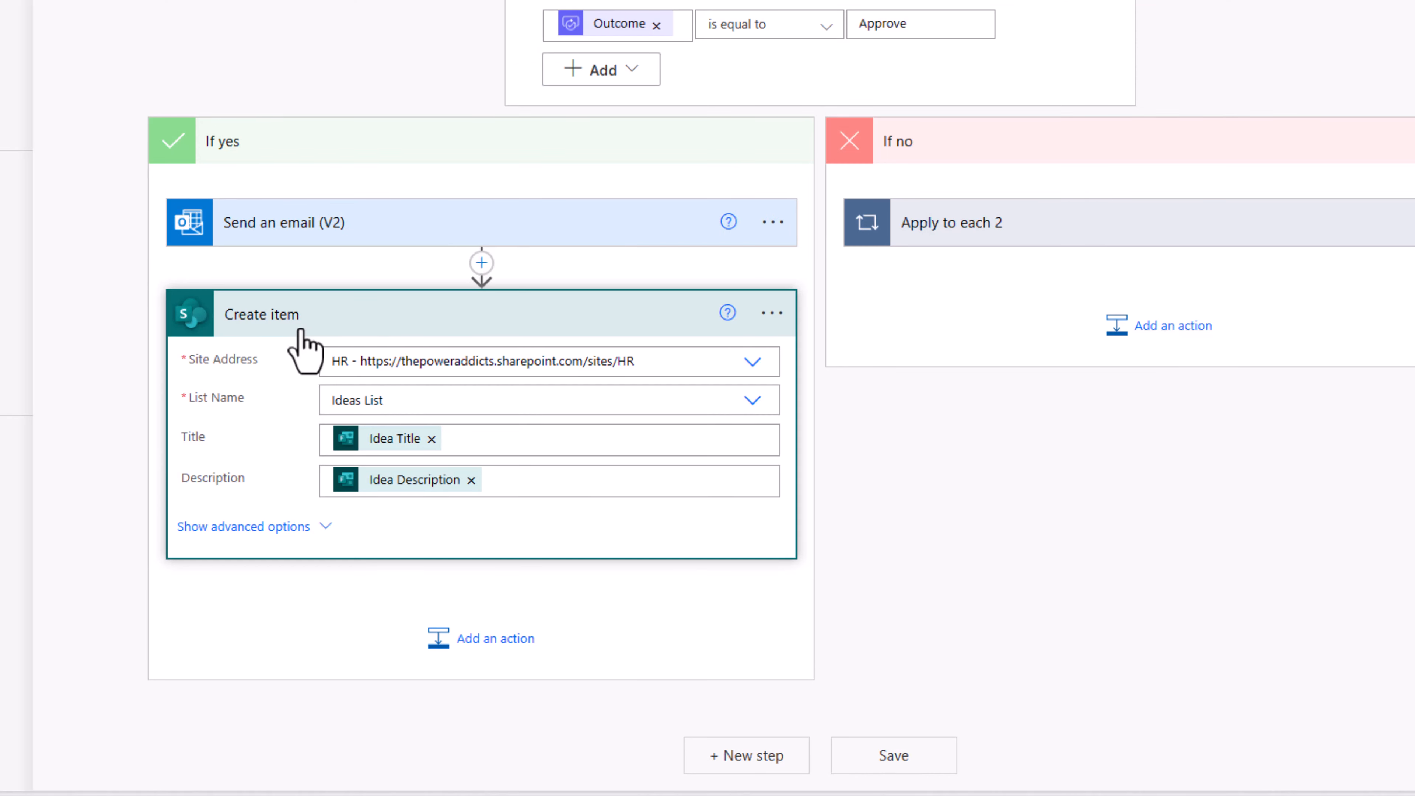
Step: Add an Apply to each (Control) loop directly below Create item
left_click(468, 649)
type("apply")
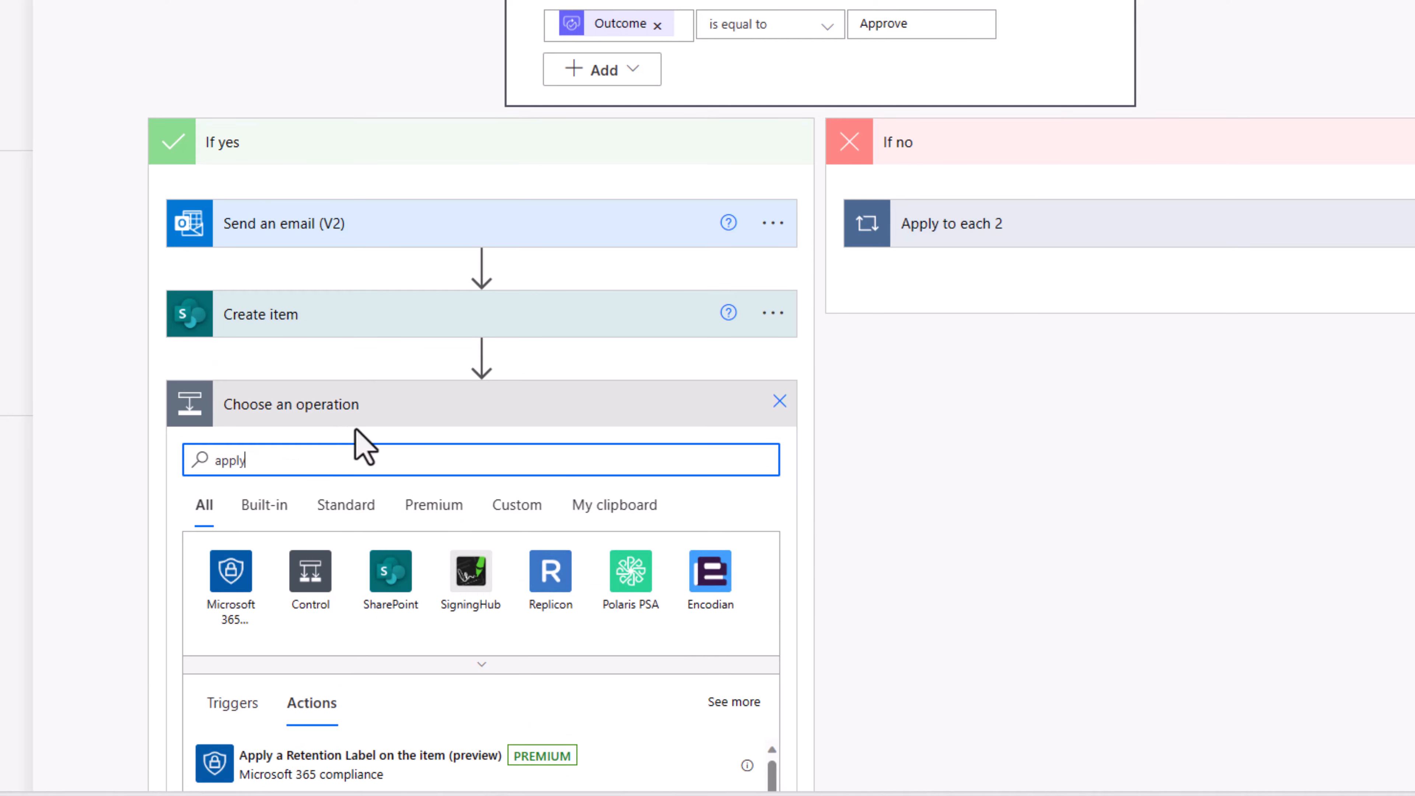
scroll(363, 446, "down", 5)
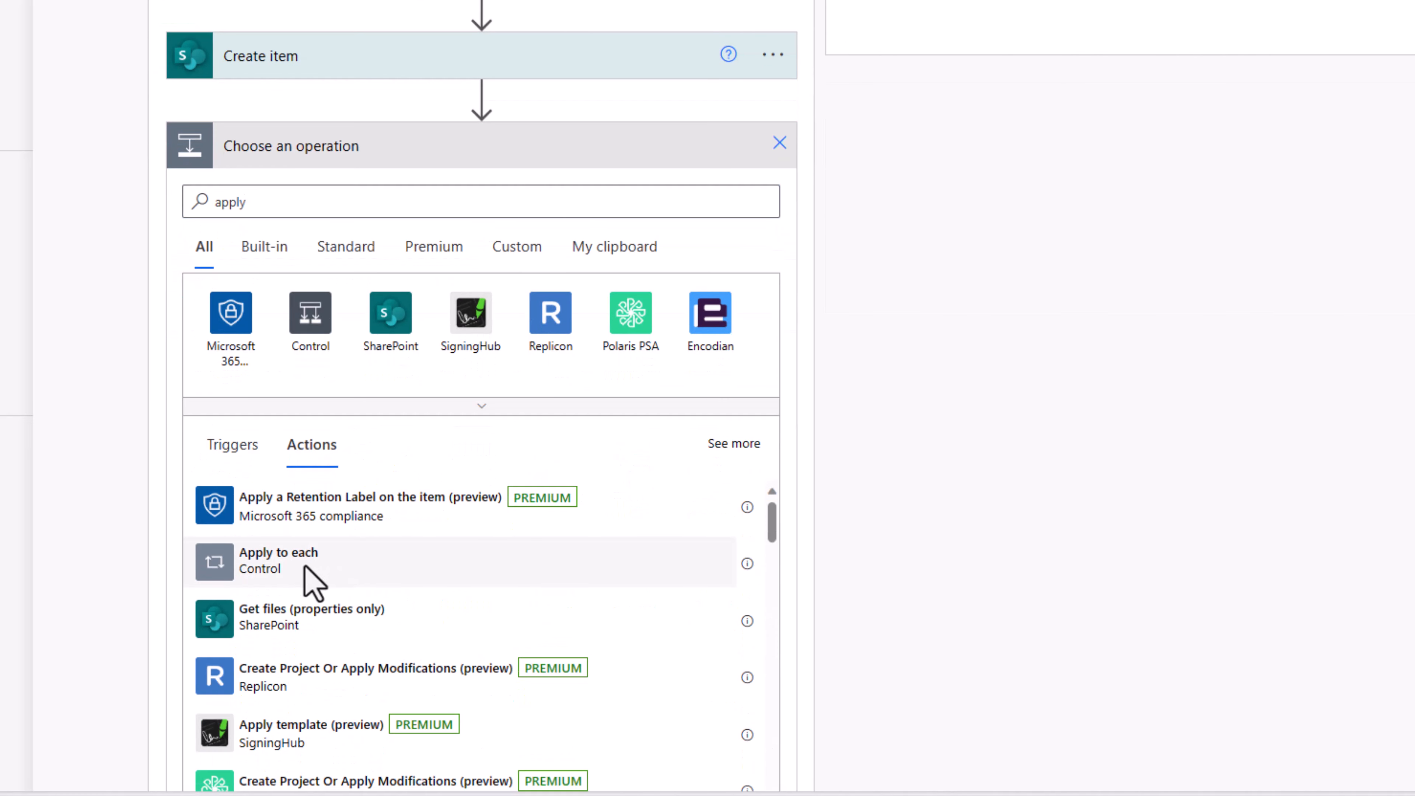
left_click(310, 581)
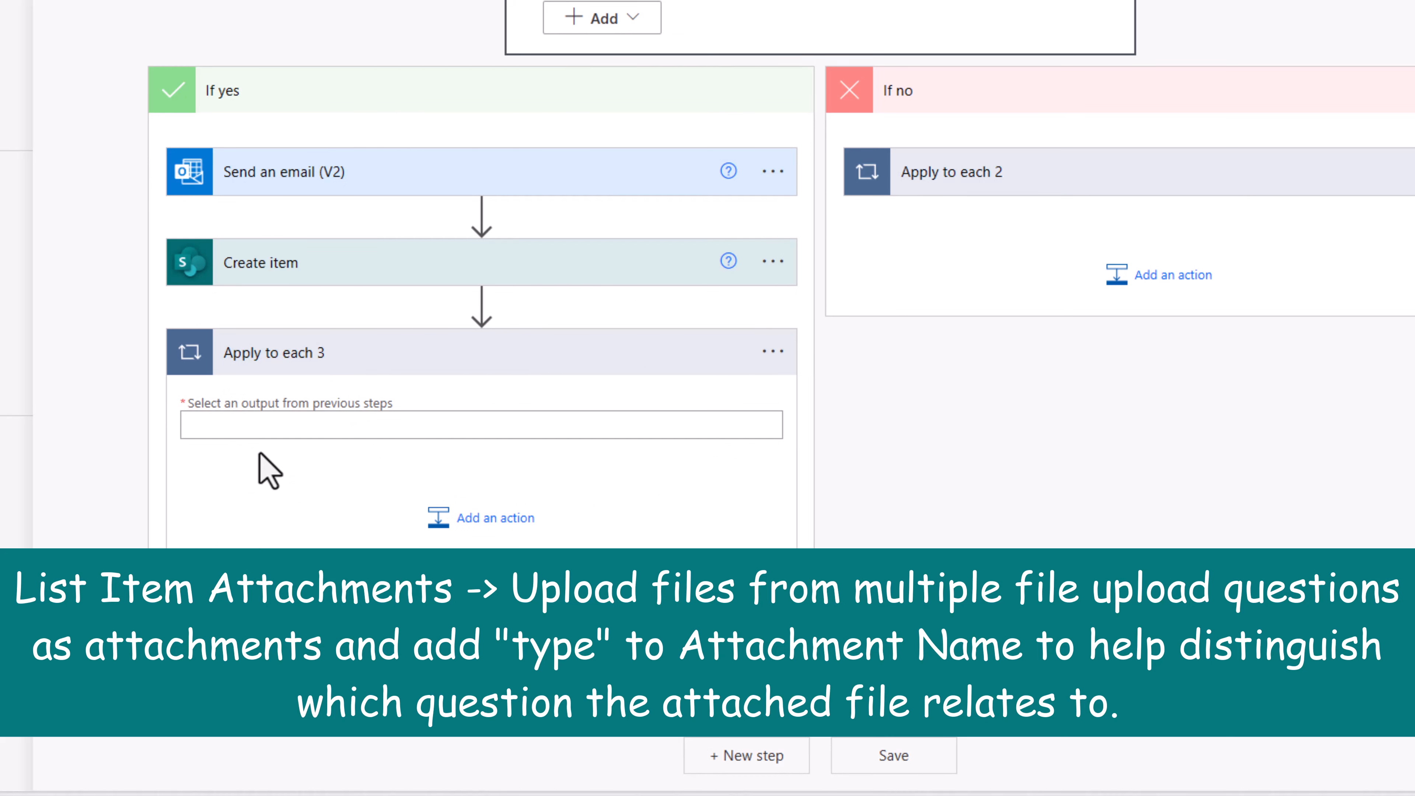
scroll(408, 535, "up", 3)
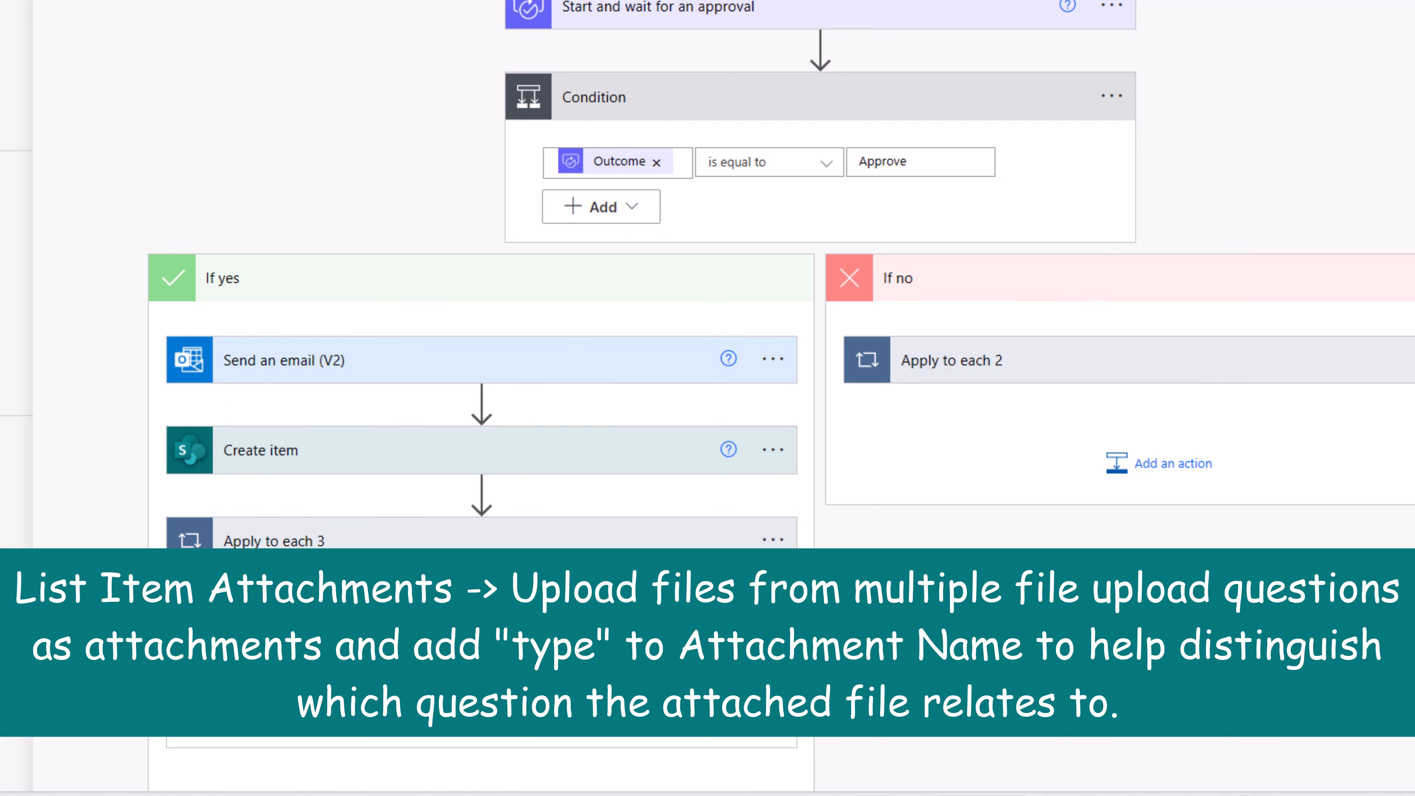
scroll(780, 273, "up", 4)
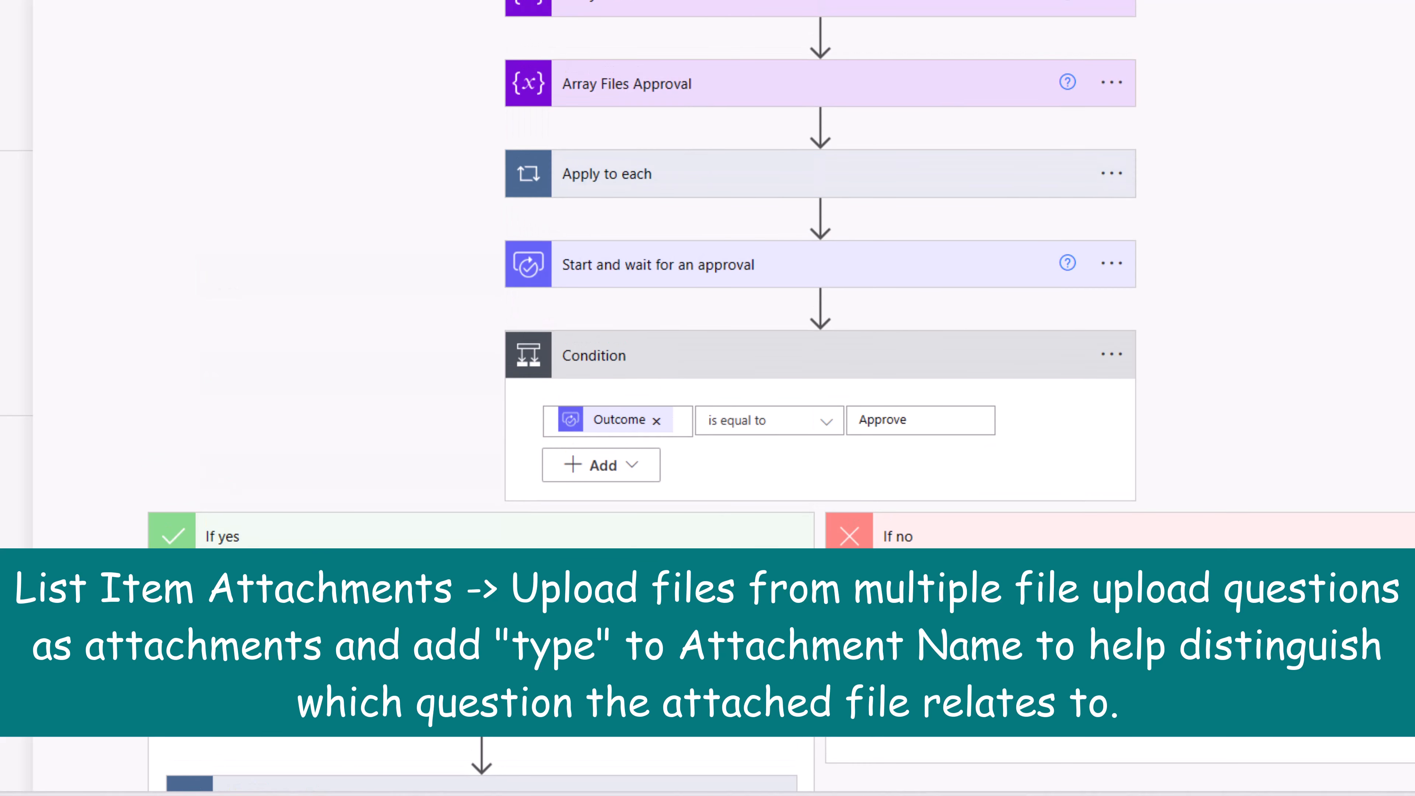
scroll(358, 601, "up", 2)
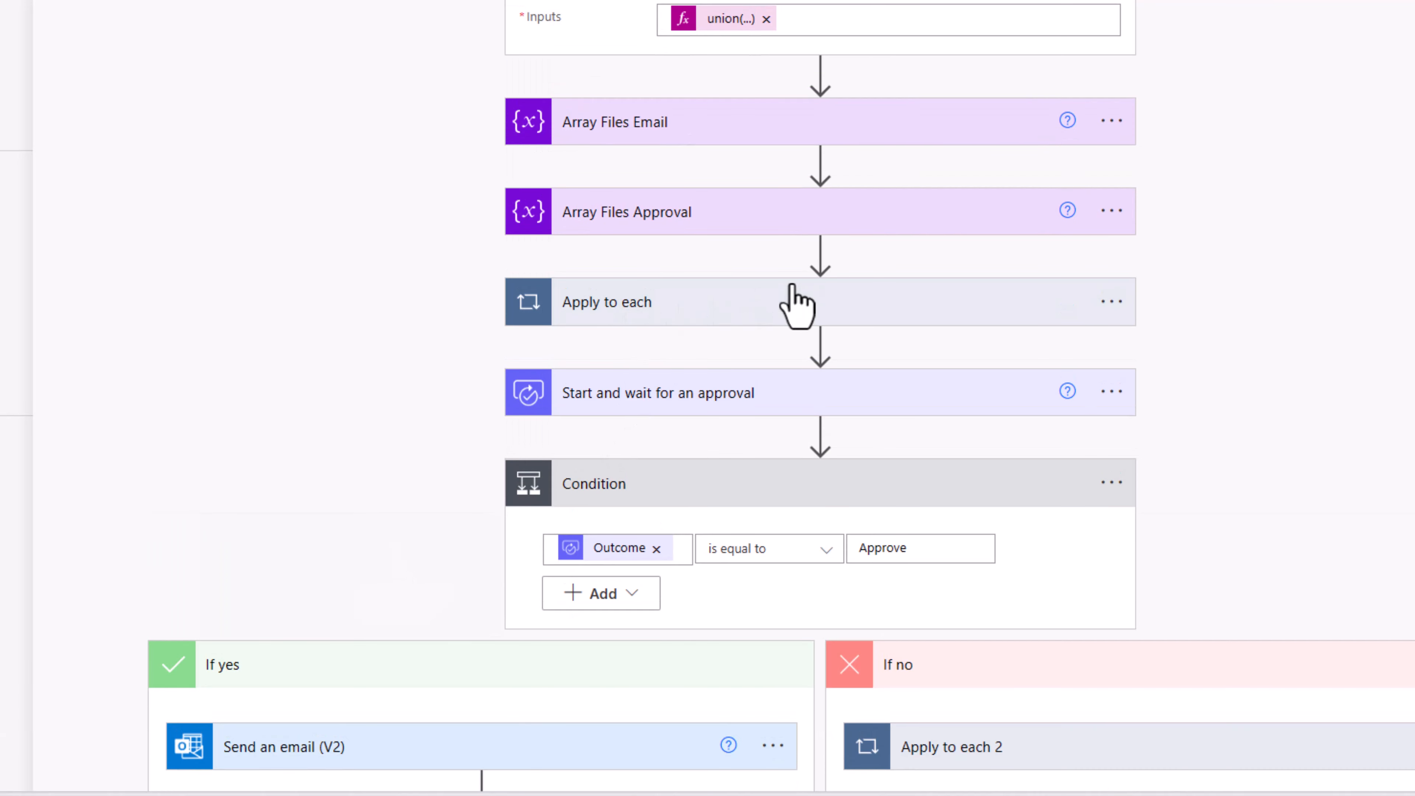
Step: Initialize an Array variable varArrayFiles above the file loop, in a step renamed Array Files
left_click(792, 295)
left_click(821, 254)
left_click(836, 285)
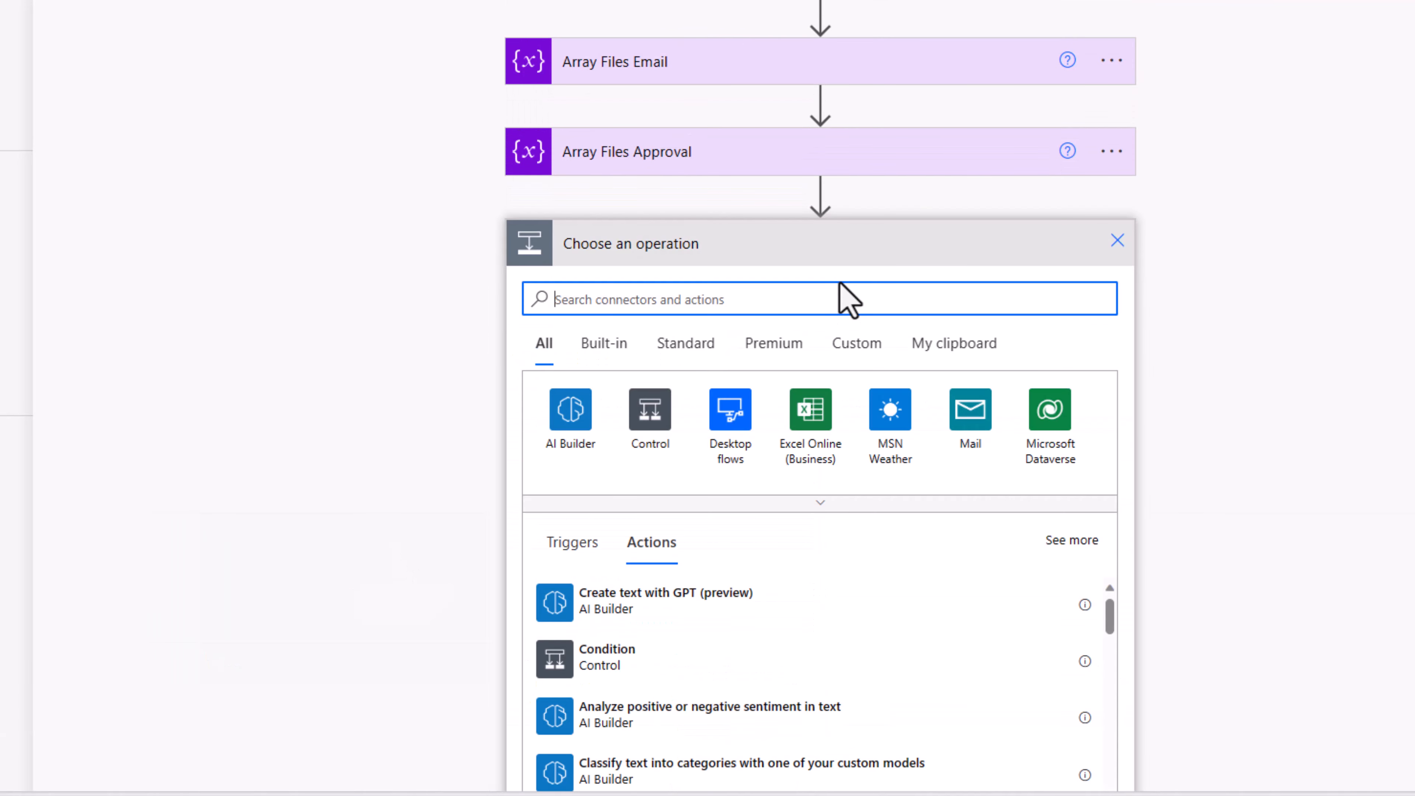
type("vari")
left_click(623, 596)
left_click(708, 314)
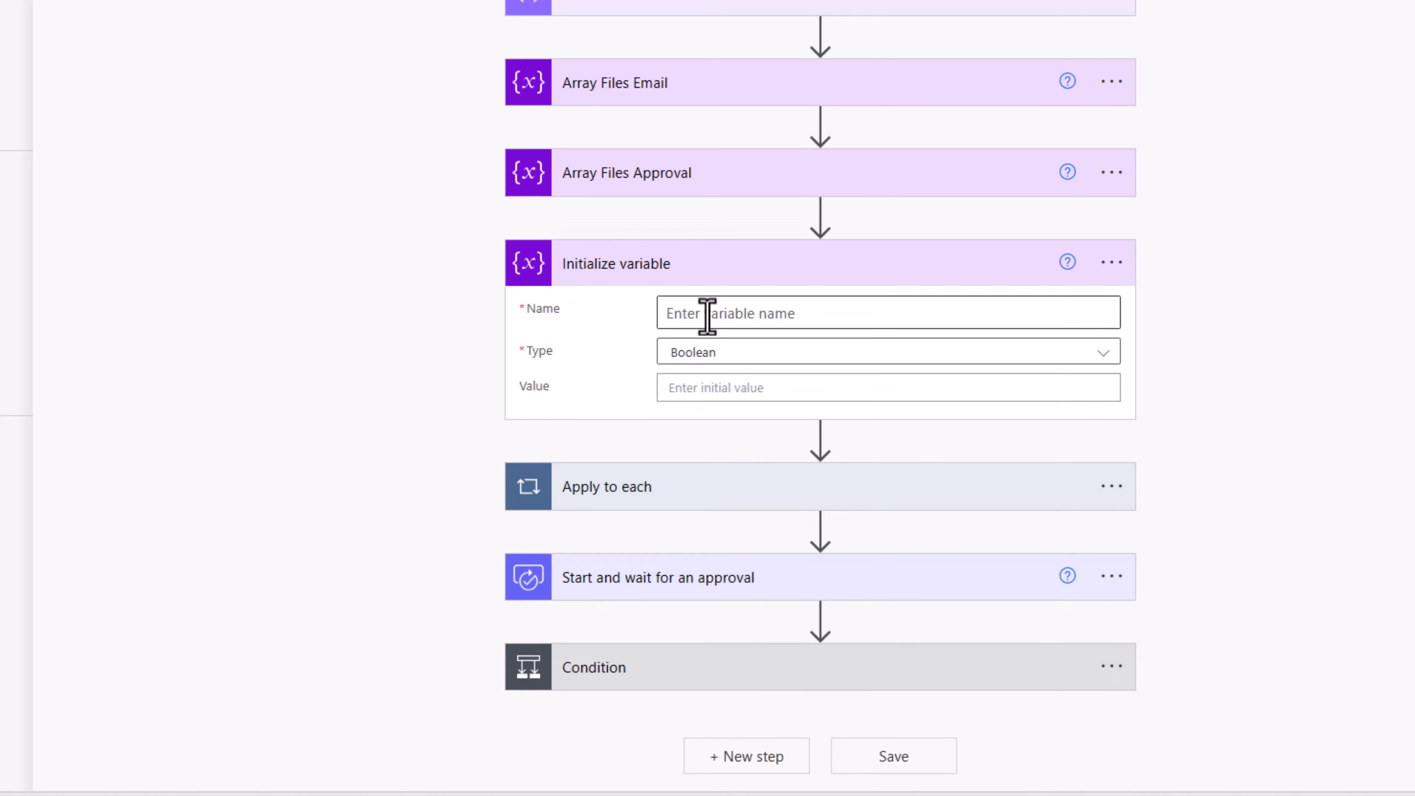
type("varArrayFiles")
left_click(710, 357)
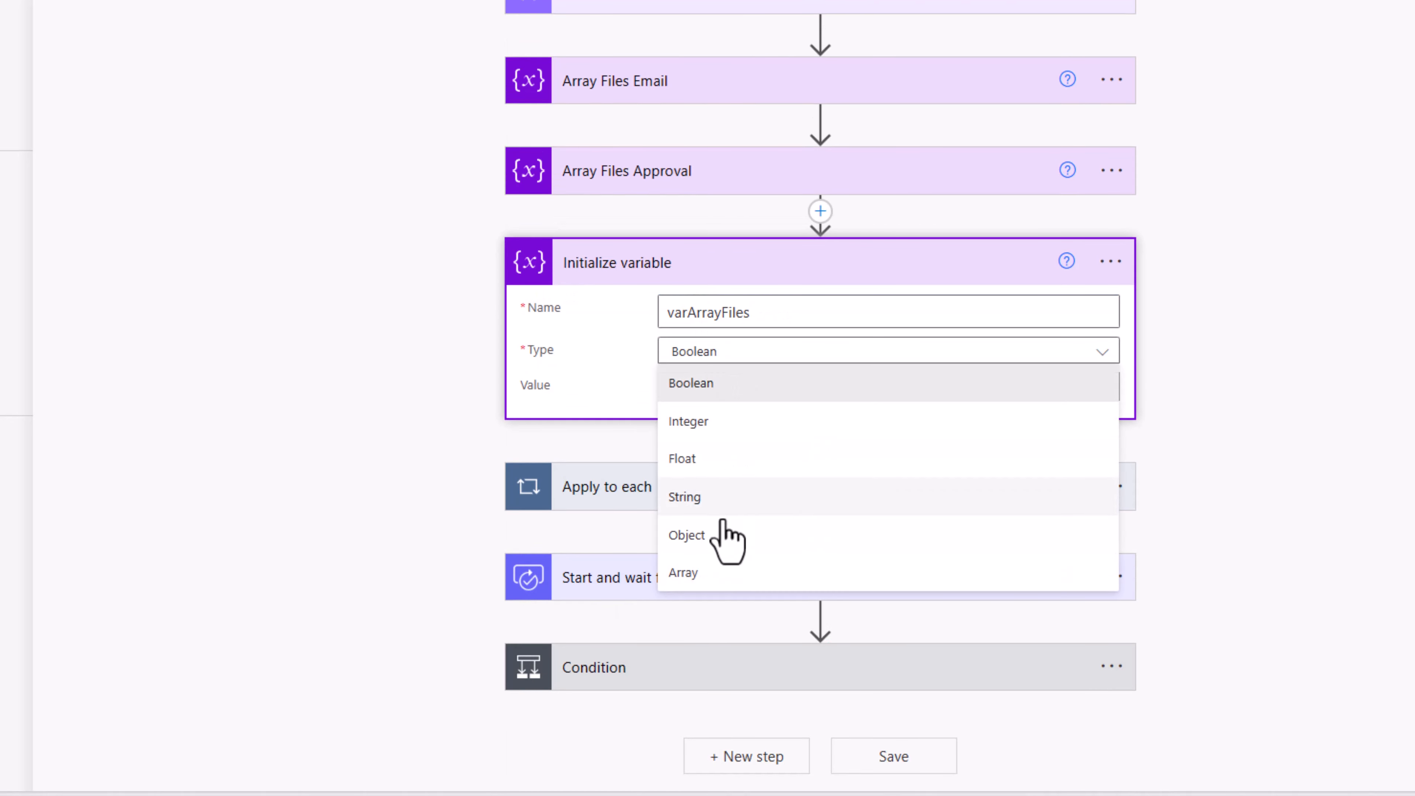
left_click(715, 574)
left_click(1111, 262)
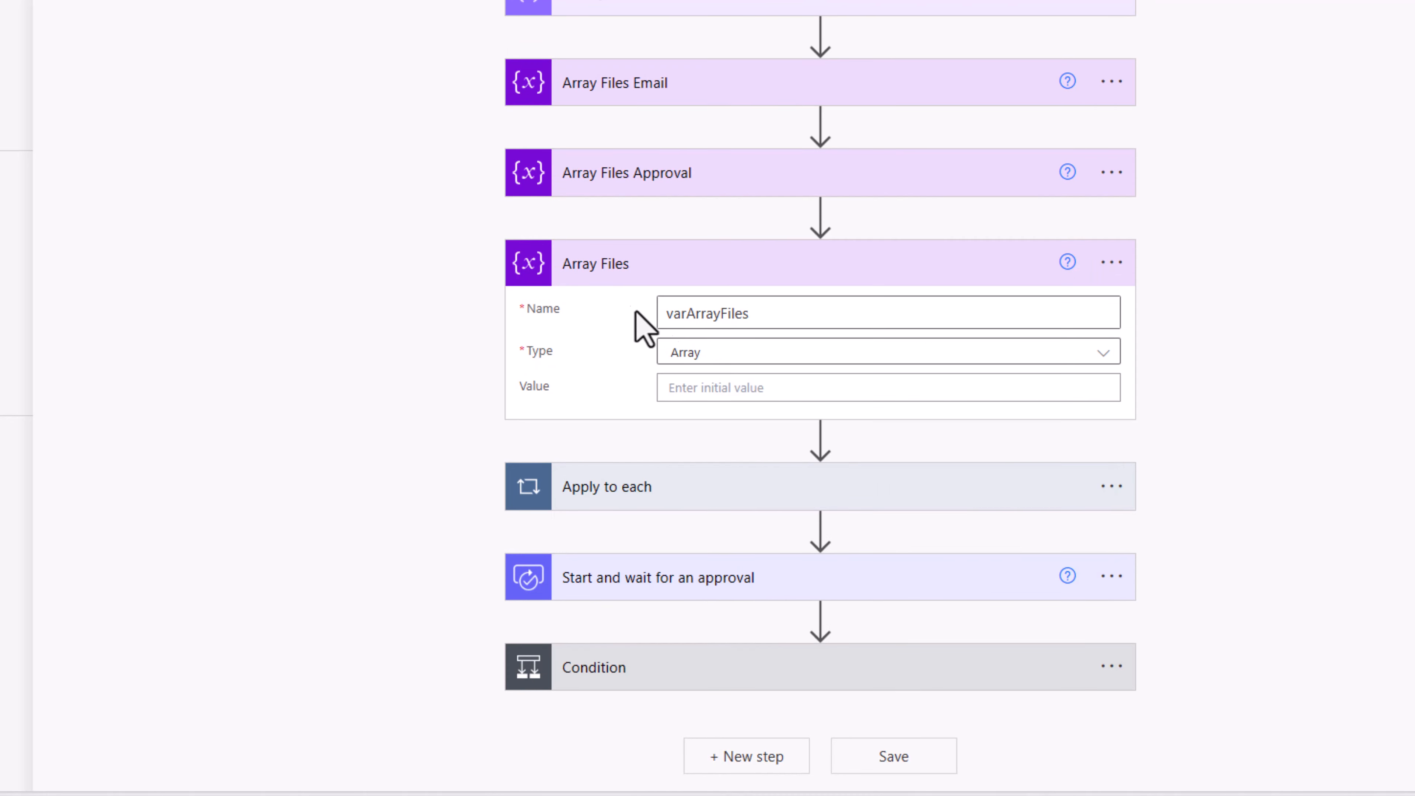
Step: Add an Append to array variable step inside the file loop targeting varArrayFiles
left_click(925, 489)
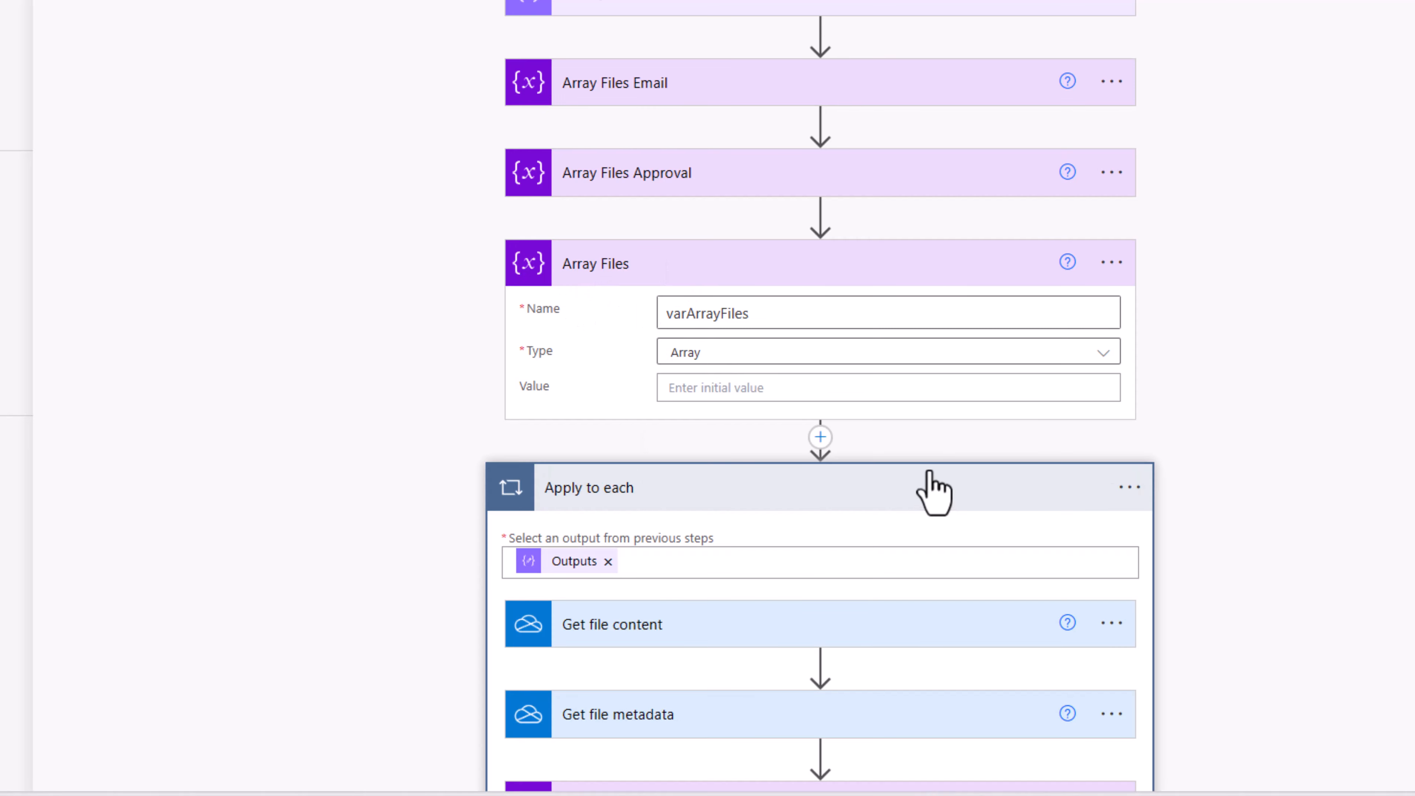
scroll(886, 435, "down", 6)
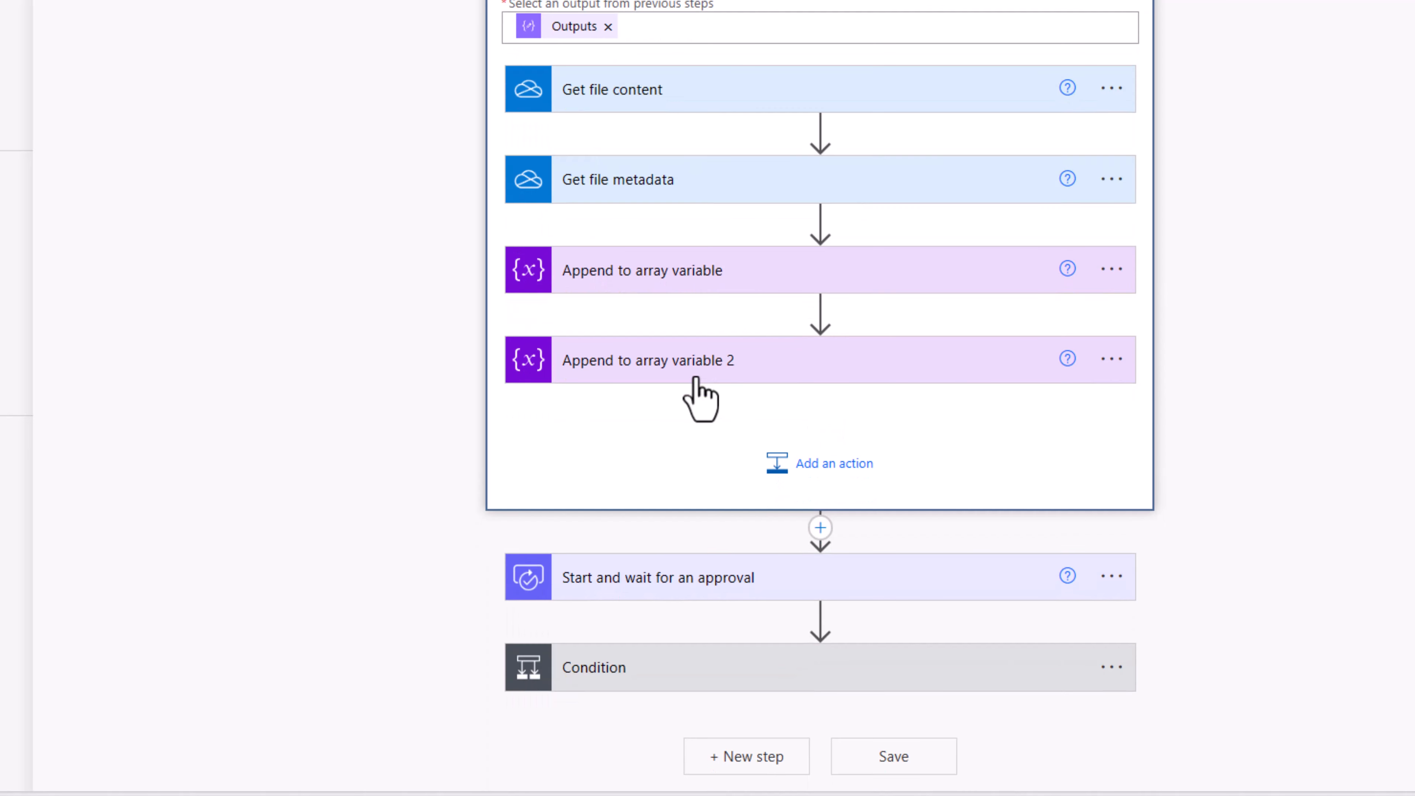
left_click(815, 462)
type("append")
scroll(753, 496, "down", 5)
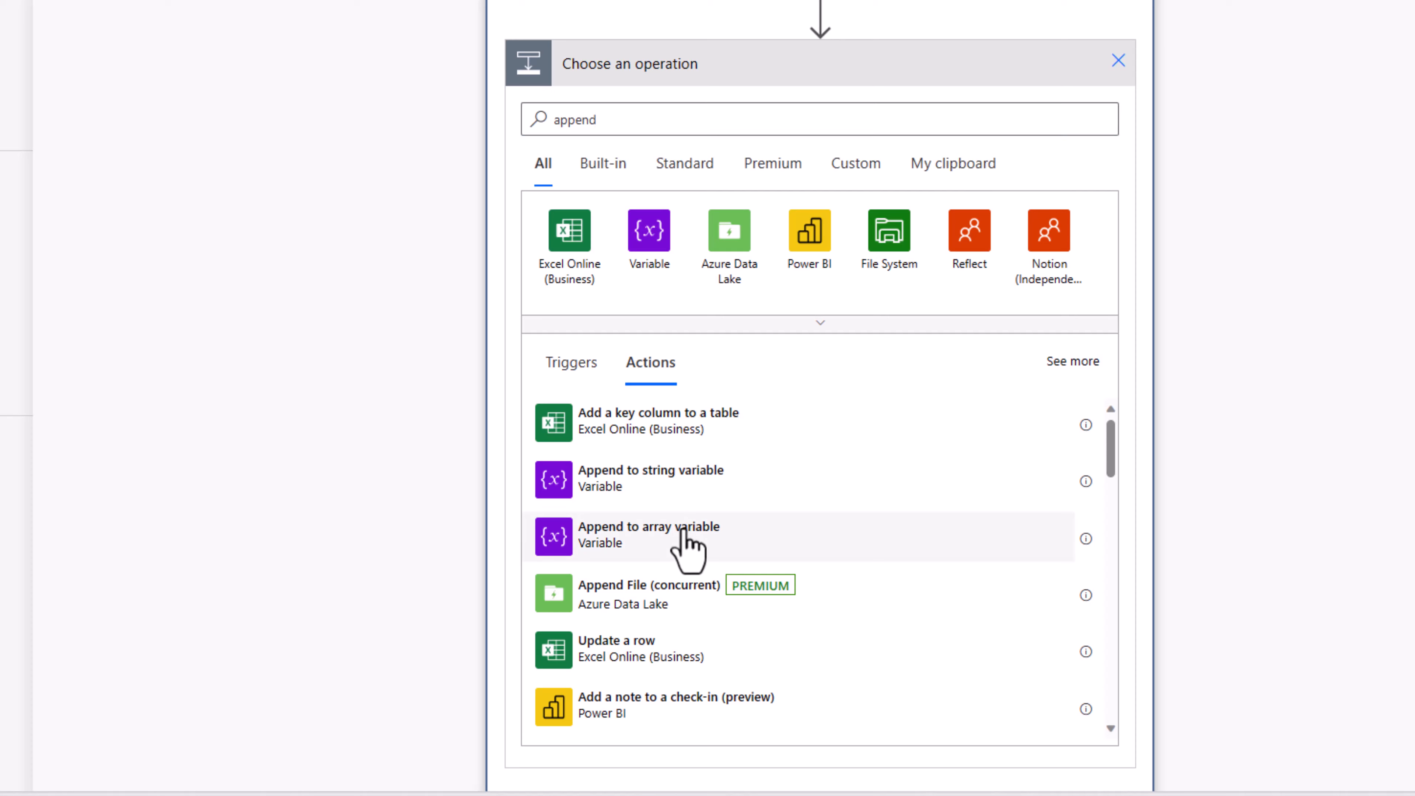
left_click(683, 531)
left_click(687, 314)
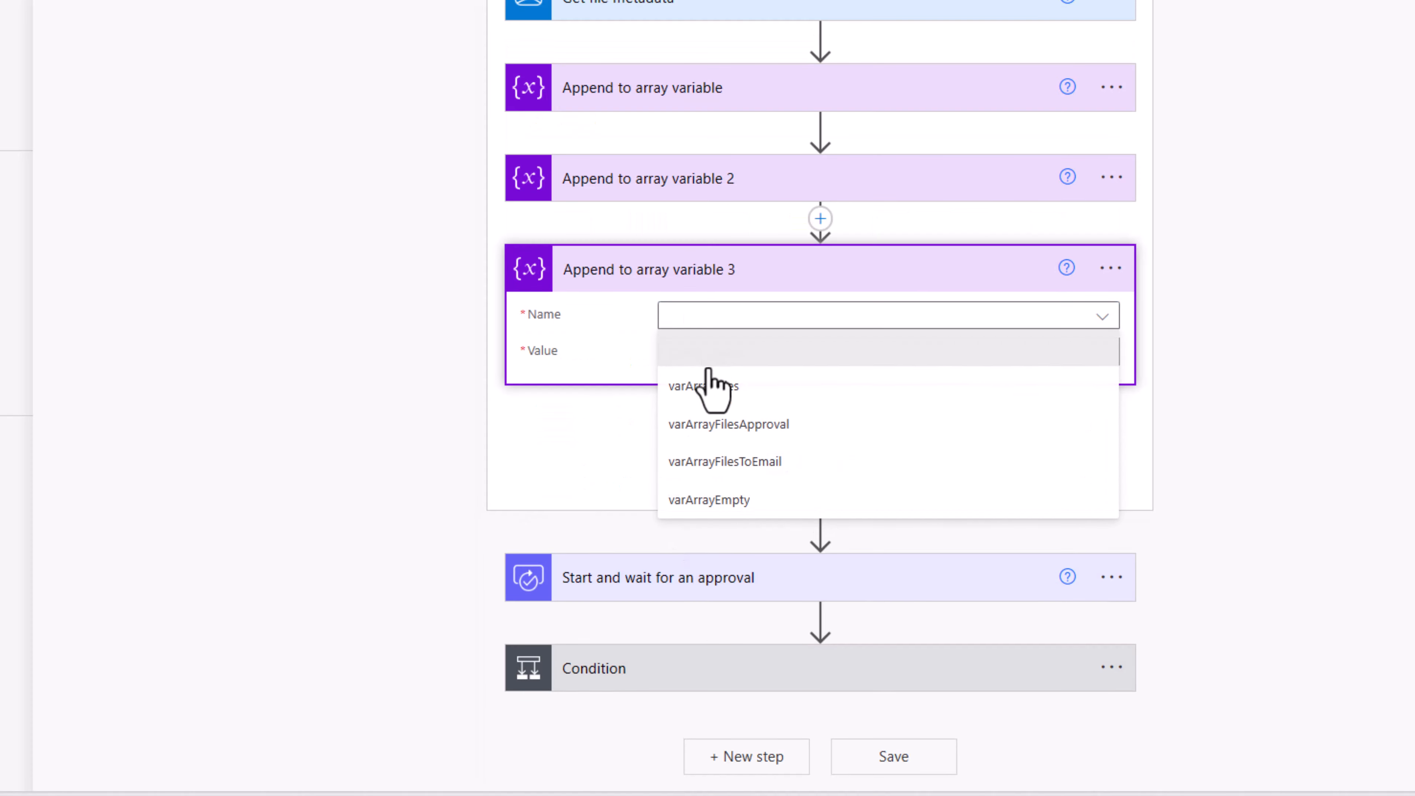
left_click(712, 384)
Step: Paste the name and content JSON from the other append step into its Value, adding a new line
left_click(663, 191)
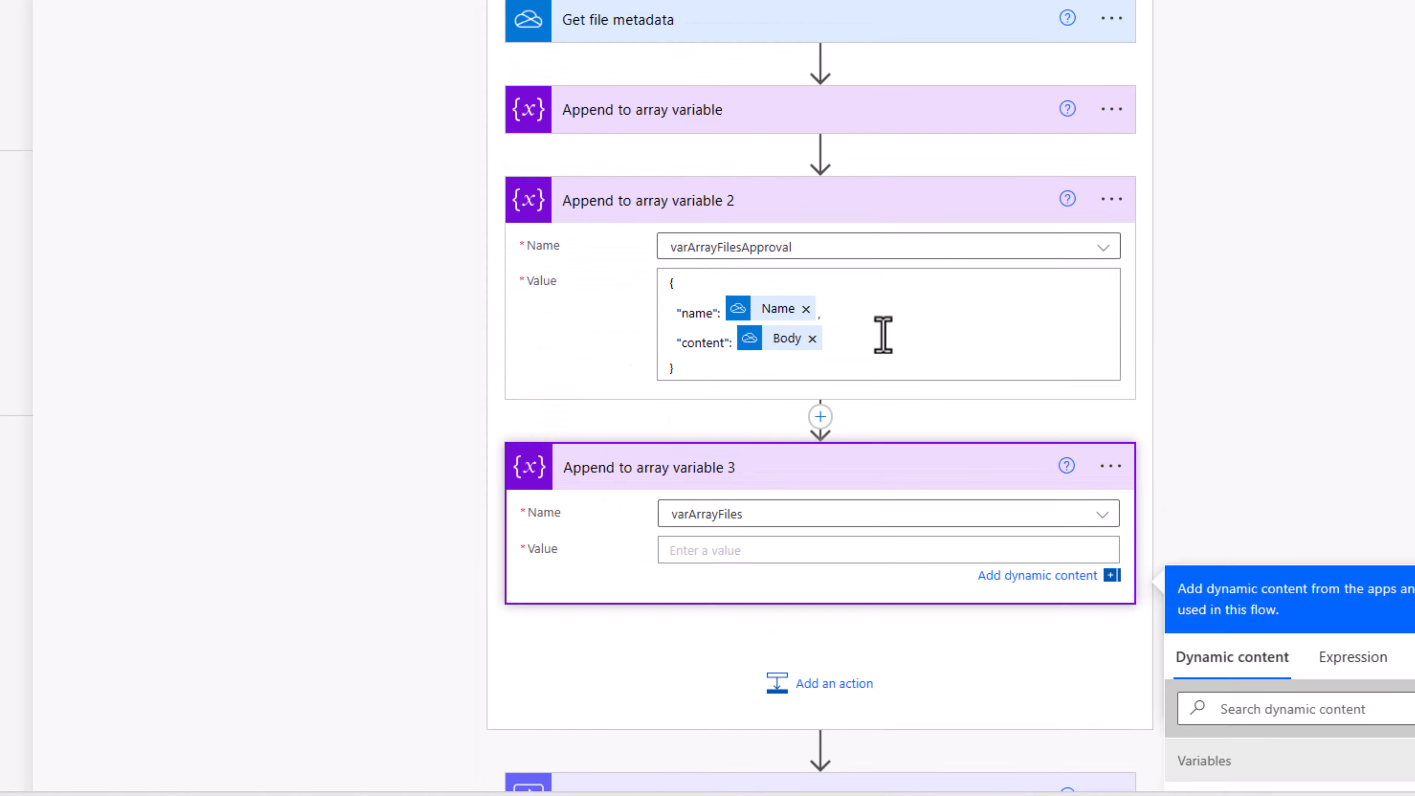
left_click_drag(694, 356, 671, 280)
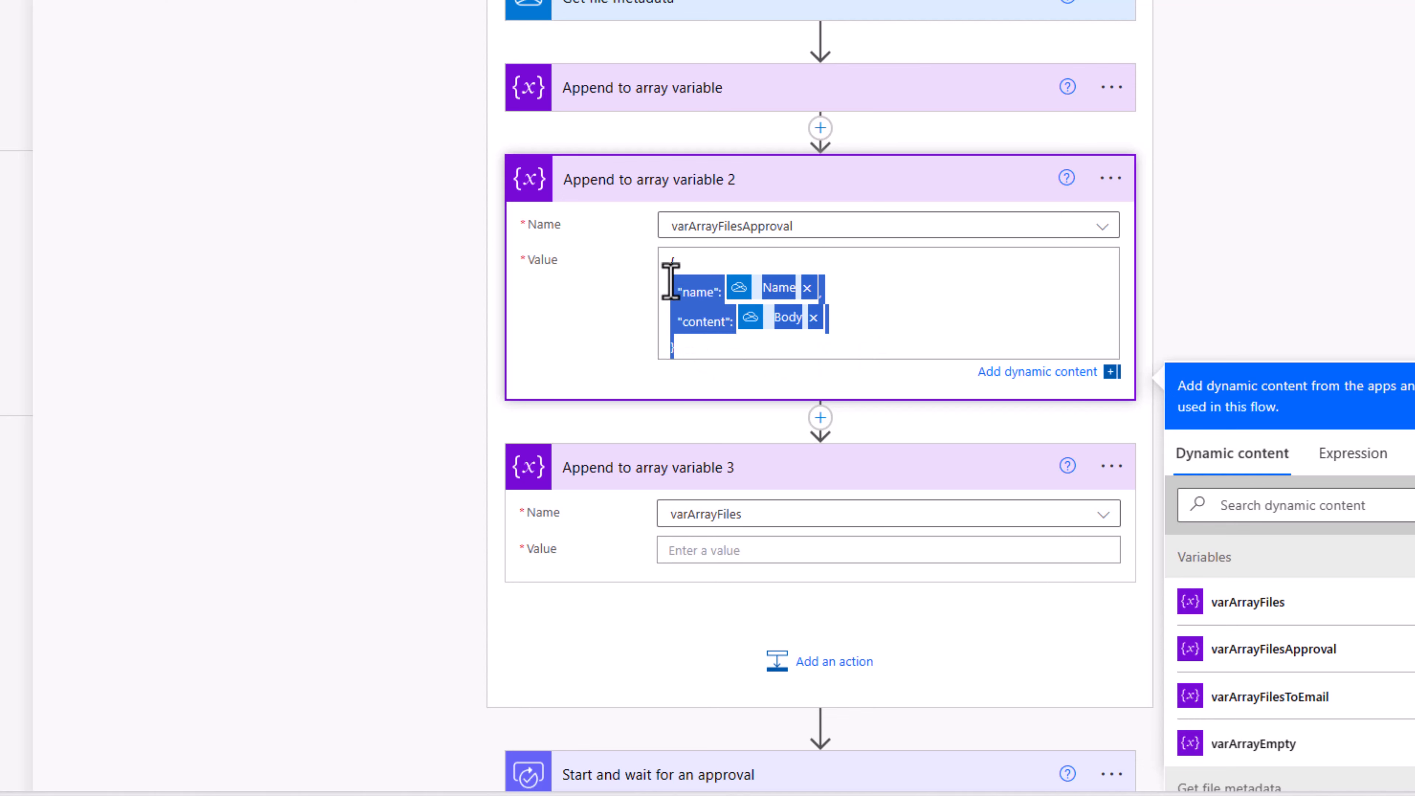
left_click(710, 552)
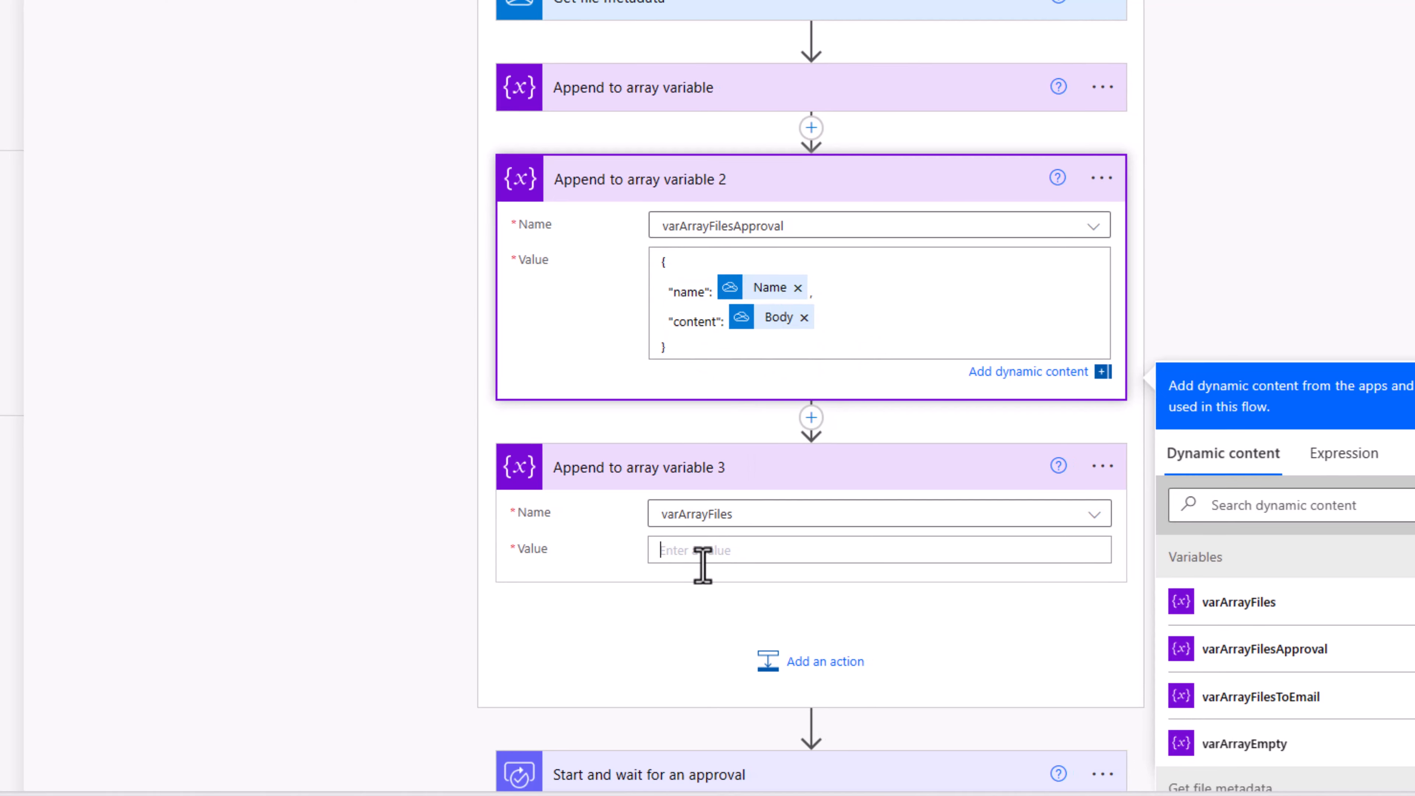
type("{ \"name\": Name, \"content\": Body }")
left_click(719, 604)
type(",")
key("Return")
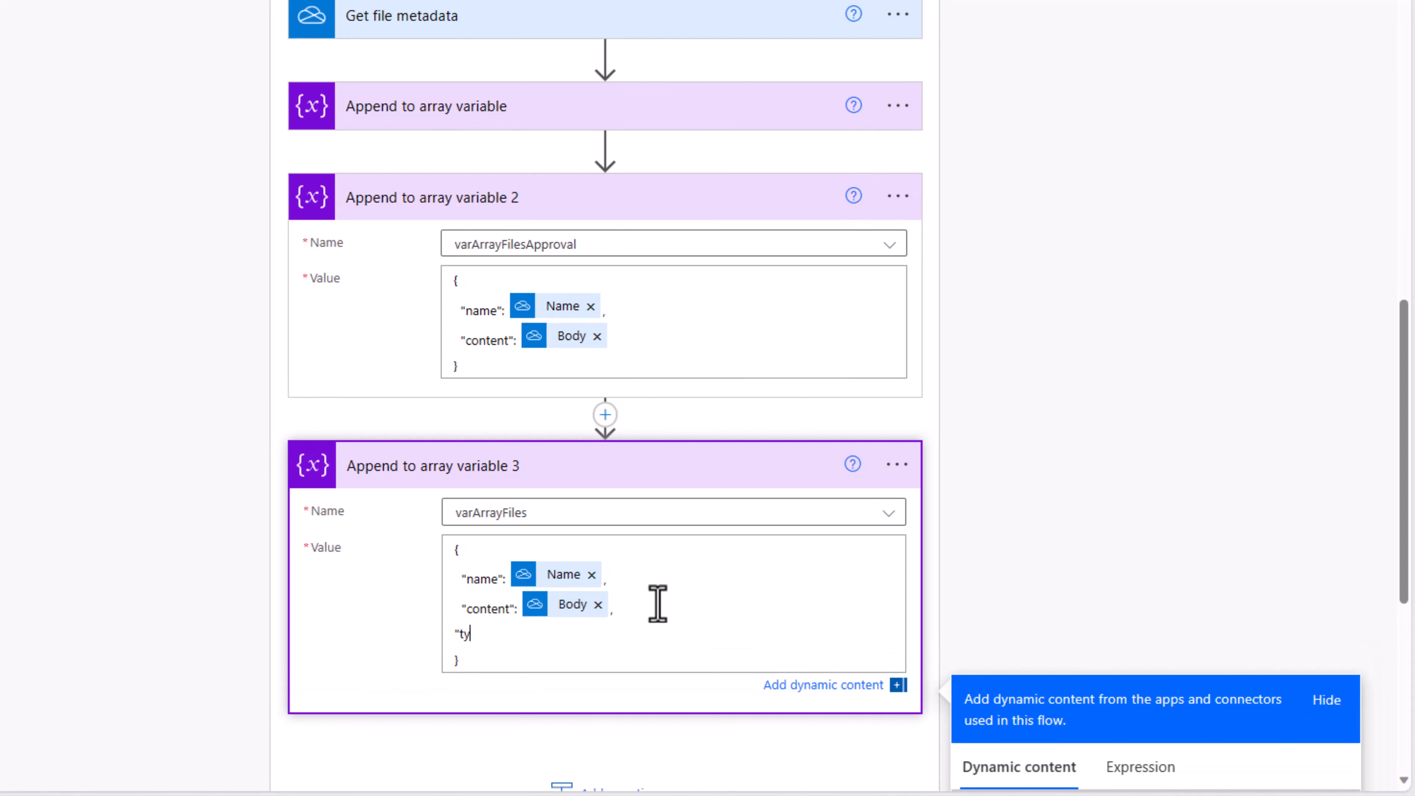
Step: Insert the item()?['type'] expression as the file's type value
scroll(1005, 449, "down", 3)
left_click(1142, 589)
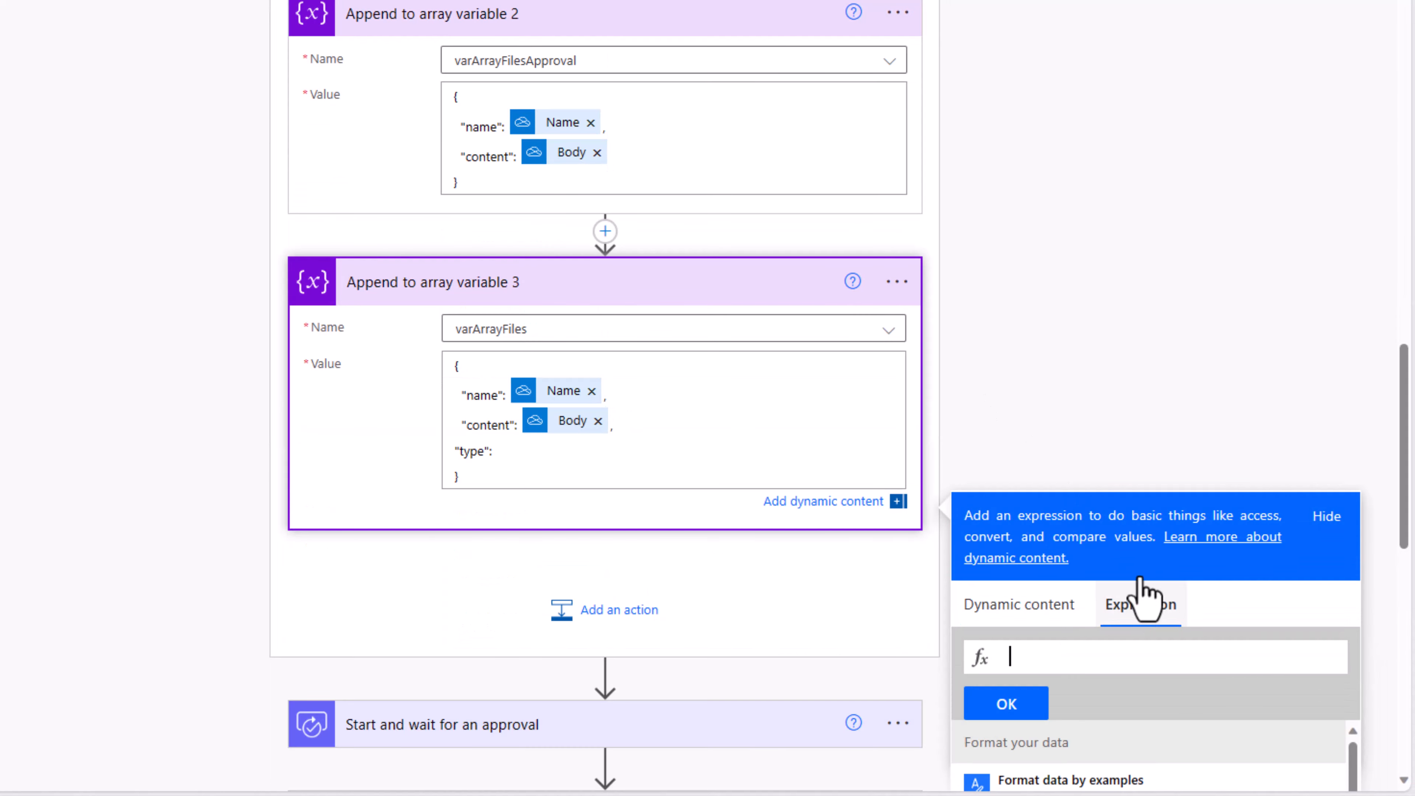
scroll(1004, 341, "down", 5)
left_click(1090, 397)
type("item()")
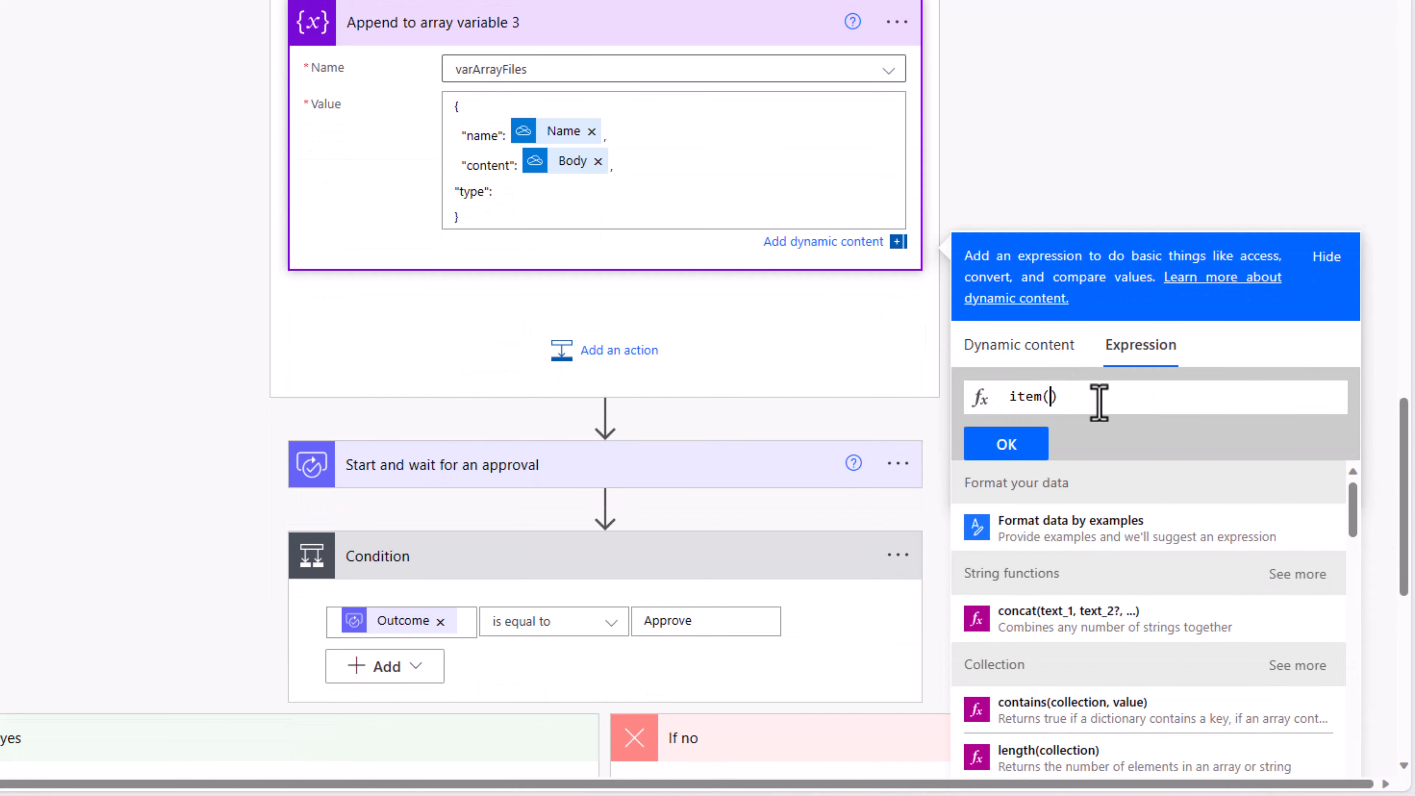
type("?['type']")
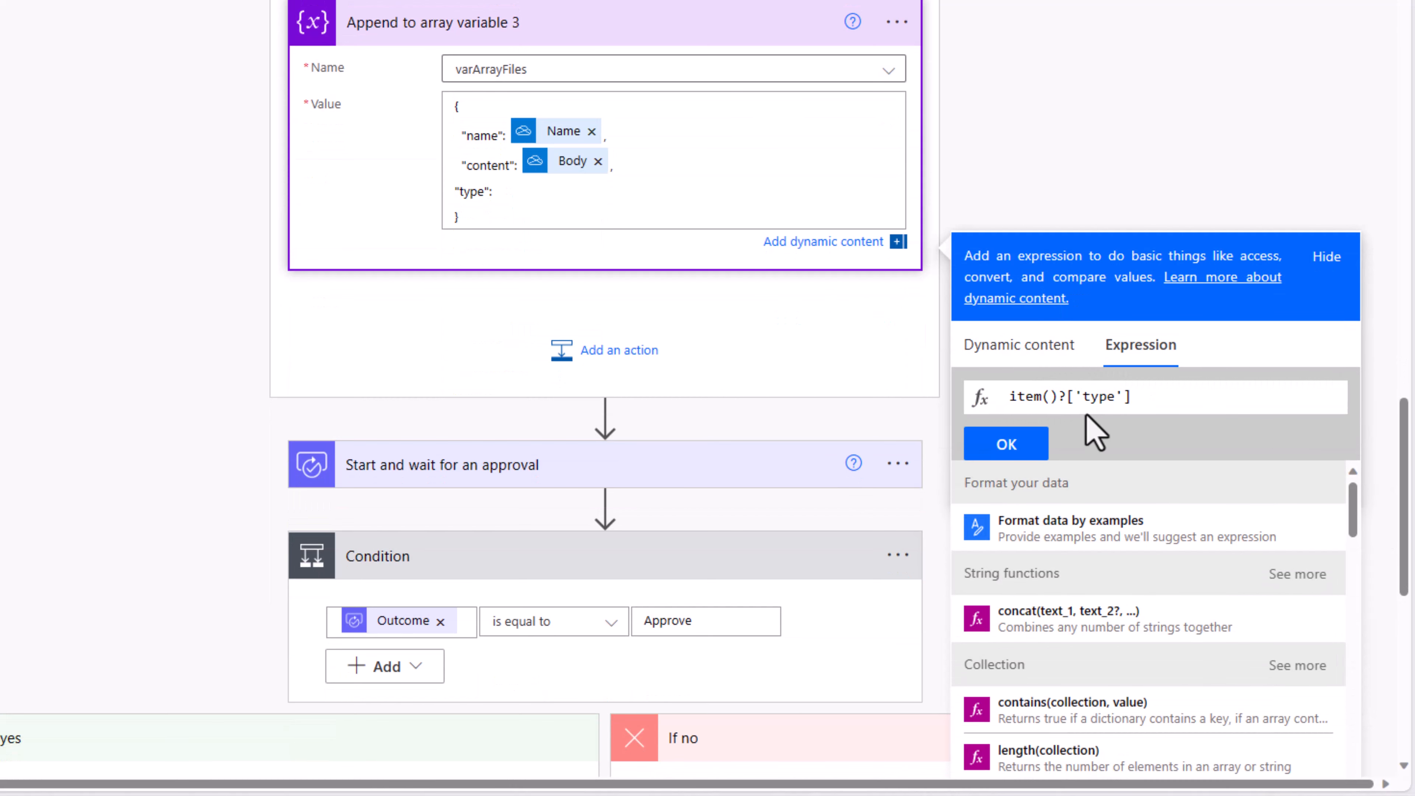
left_click(1026, 449)
scroll(347, 452, "down", 8)
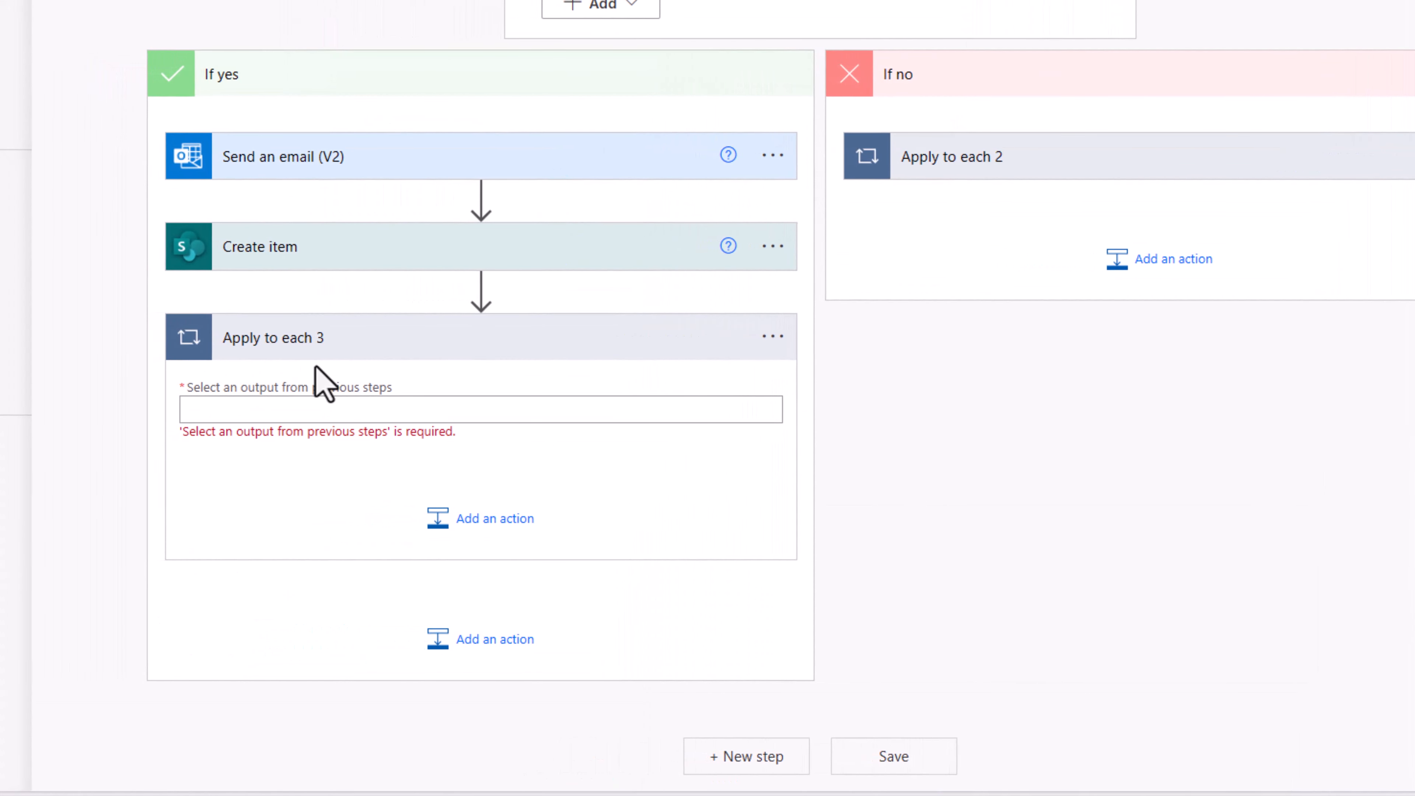
Step: Make Apply to each 3 loop over varArrayFiles and add a SharePoint Add attachment action inside
left_click(301, 404)
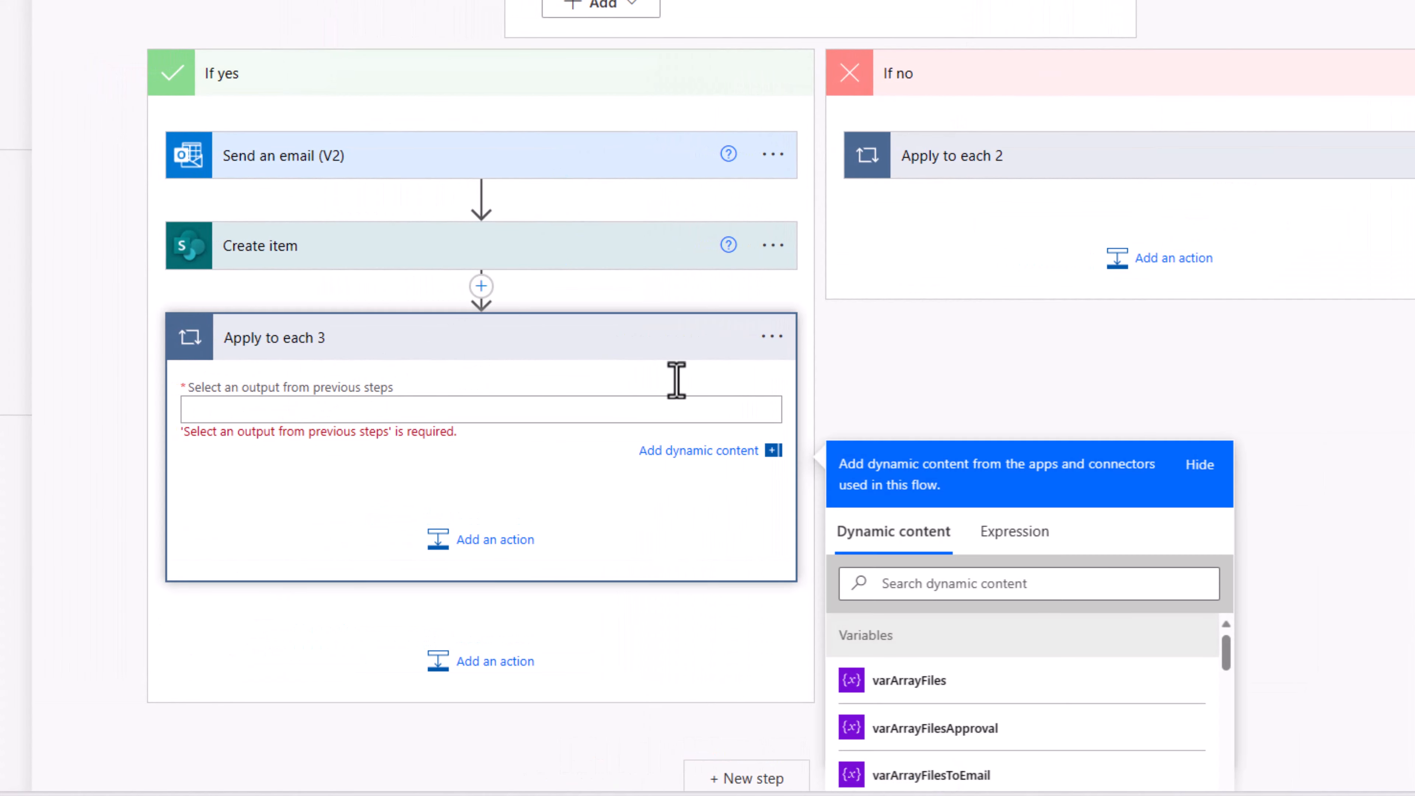
scroll(780, 362, "down", 3)
left_click(900, 468)
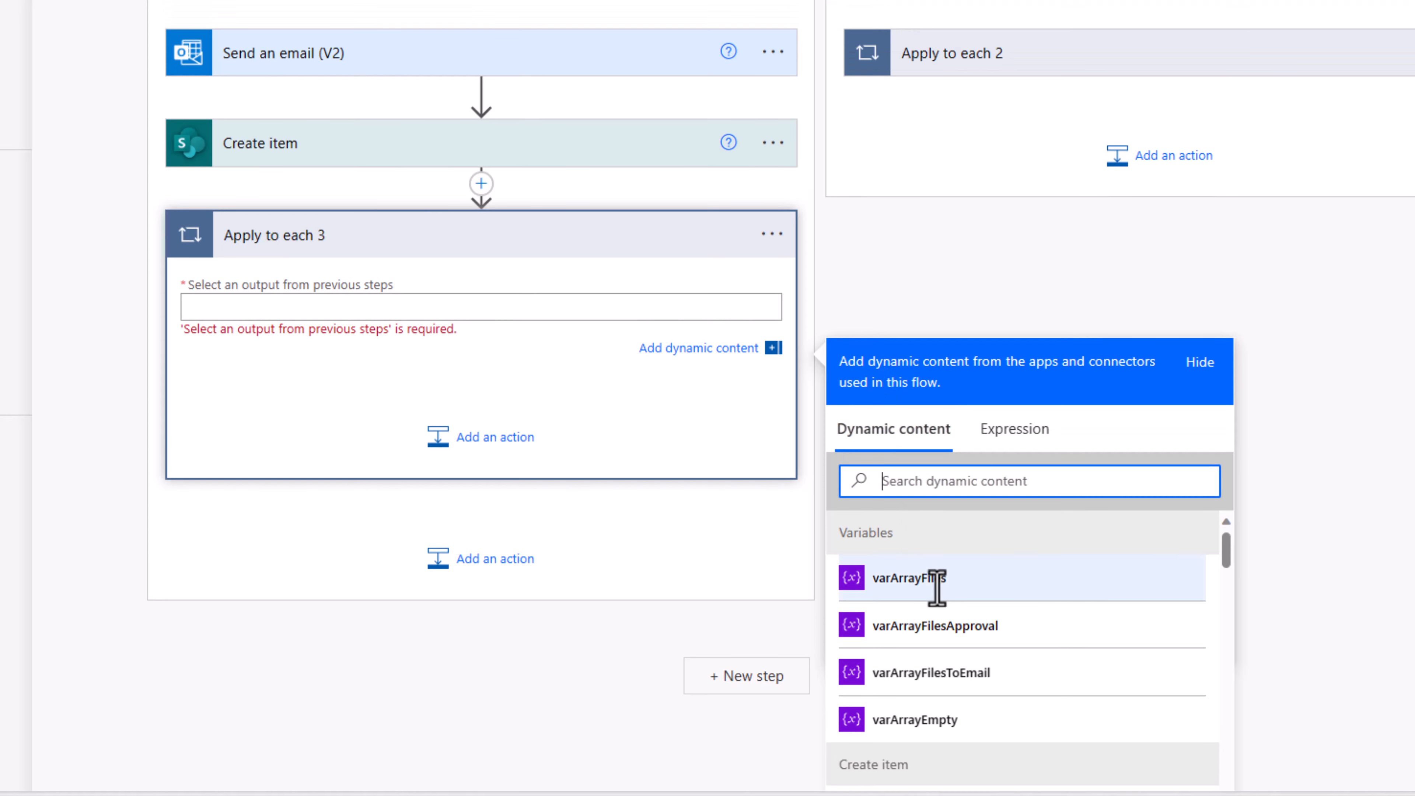
left_click(939, 583)
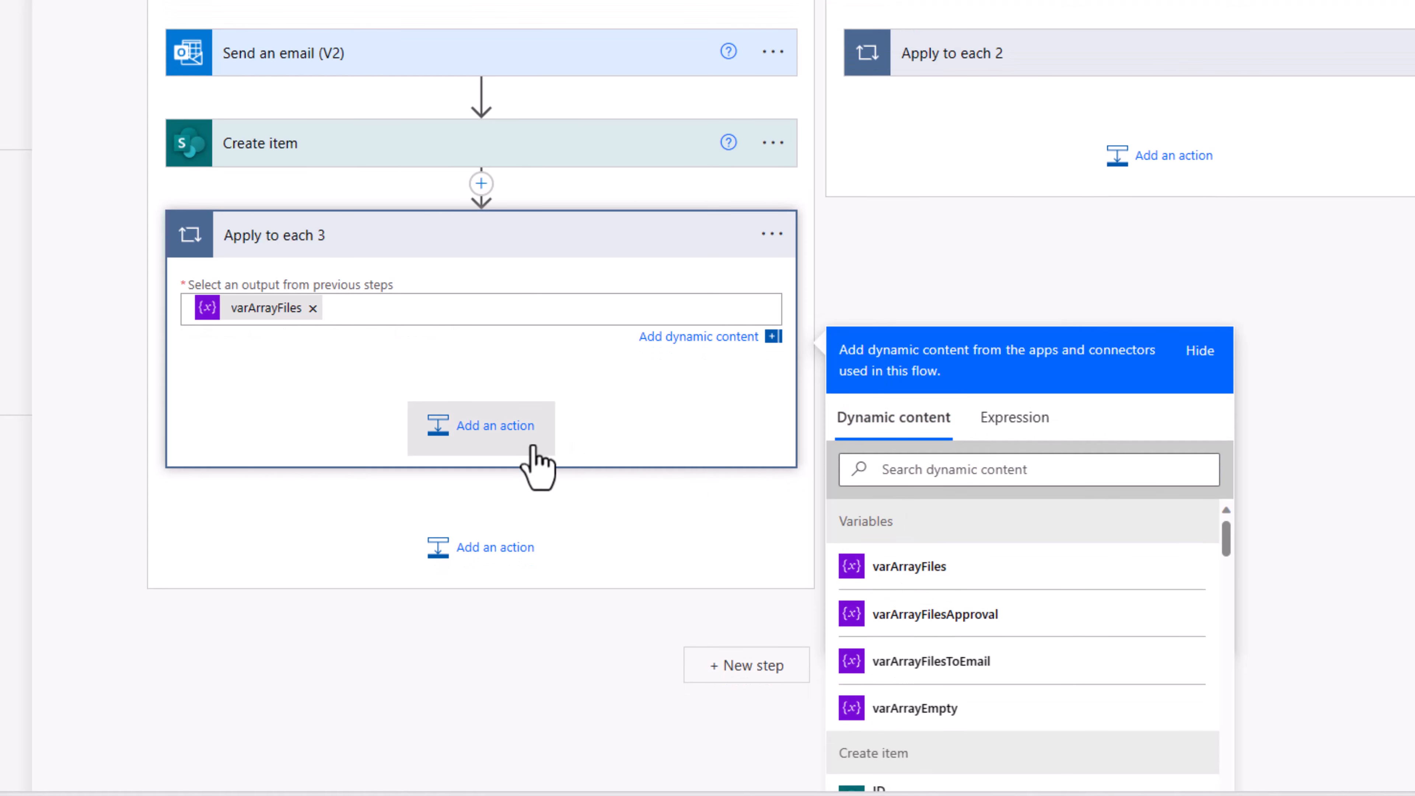
left_click(490, 437)
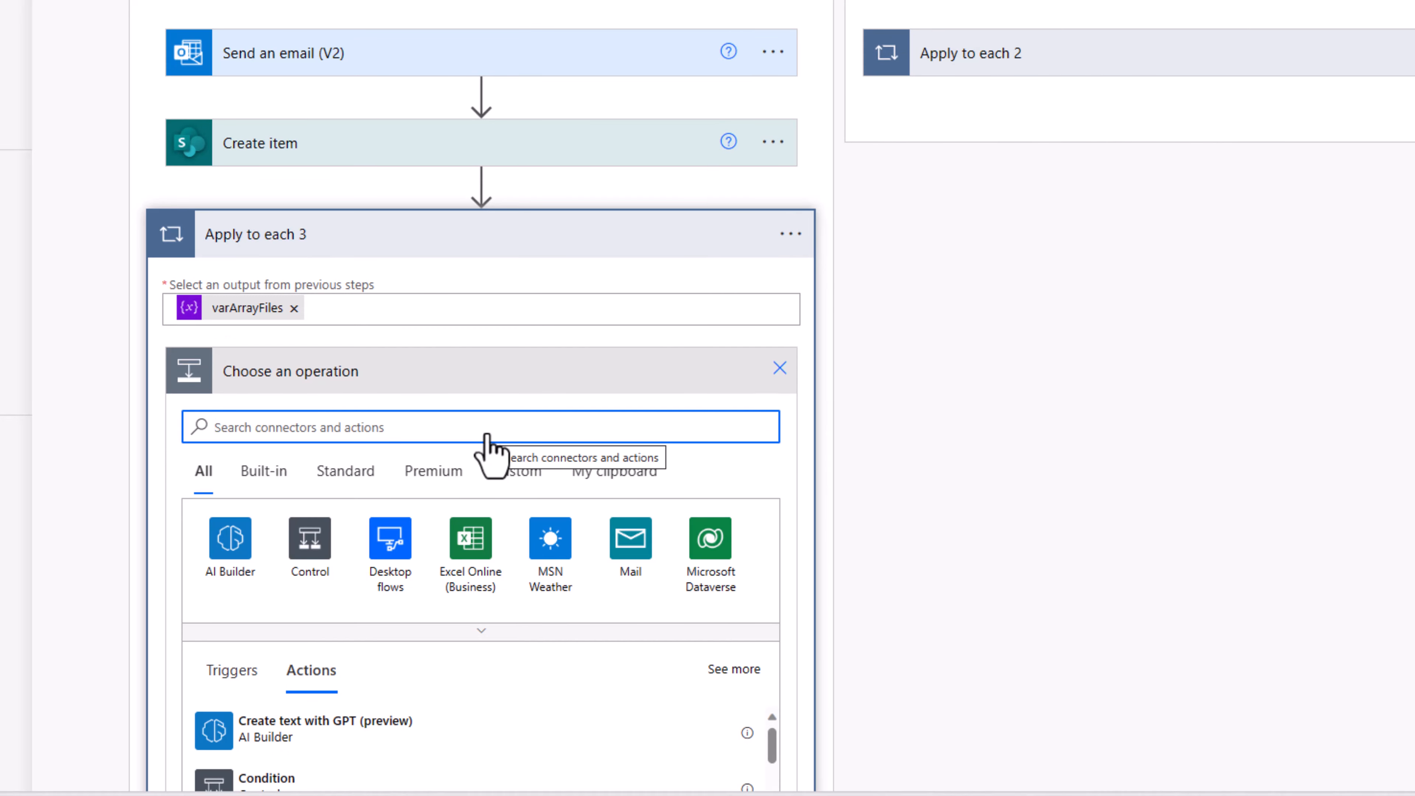
type("add attachment")
scroll(328, 678, "down", 2)
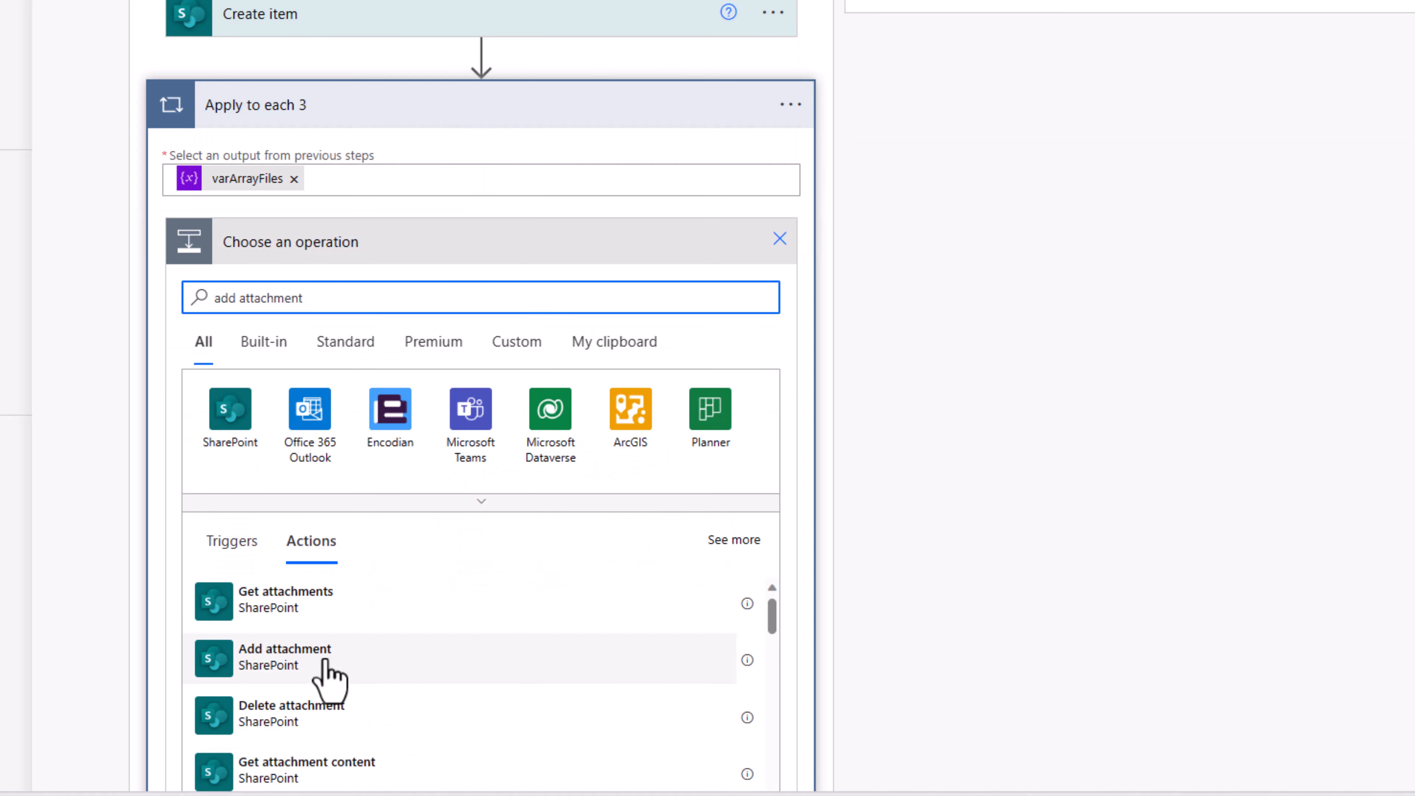
left_click(326, 658)
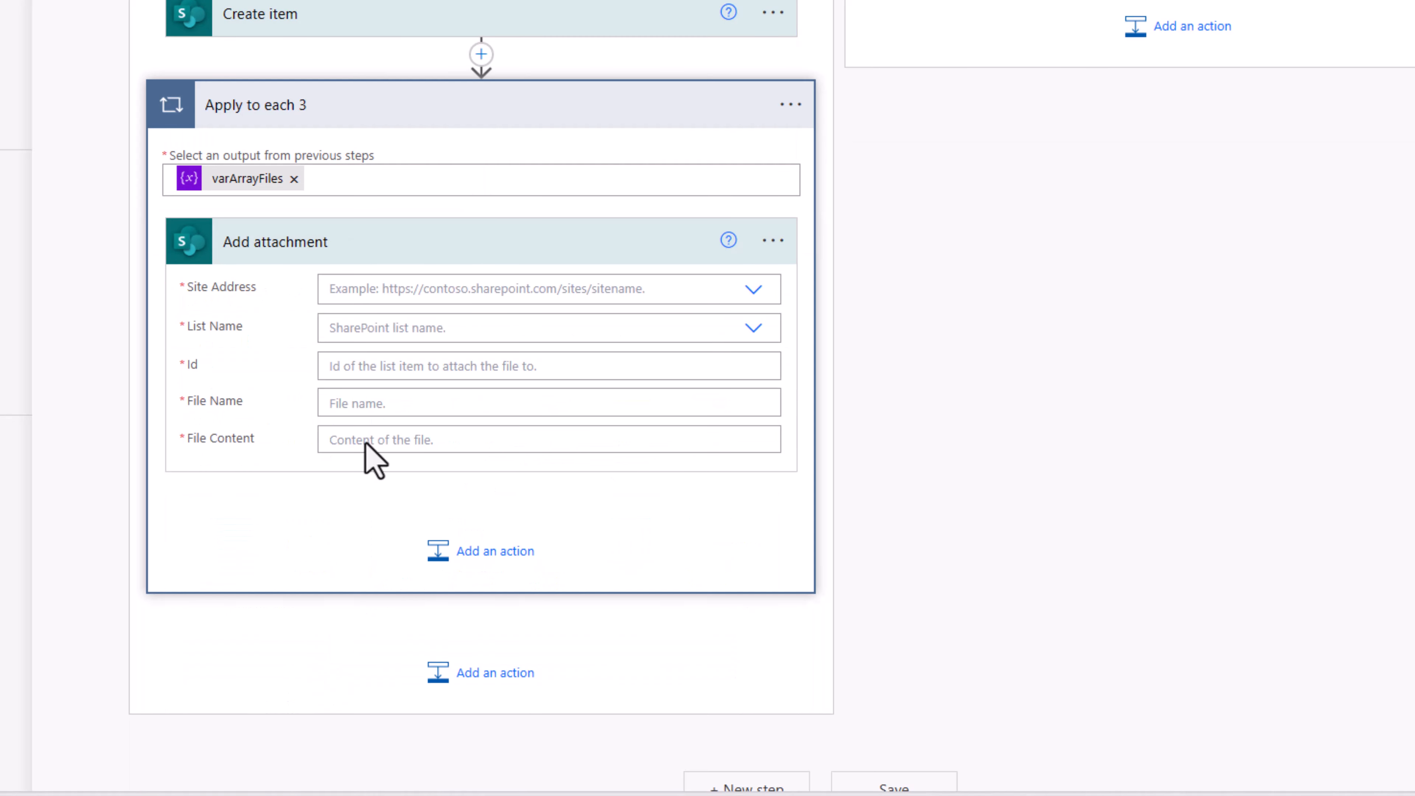
Step: Point Add attachment at the HR site's Ideas List, using the created item's ID
left_click(388, 290)
type("hr")
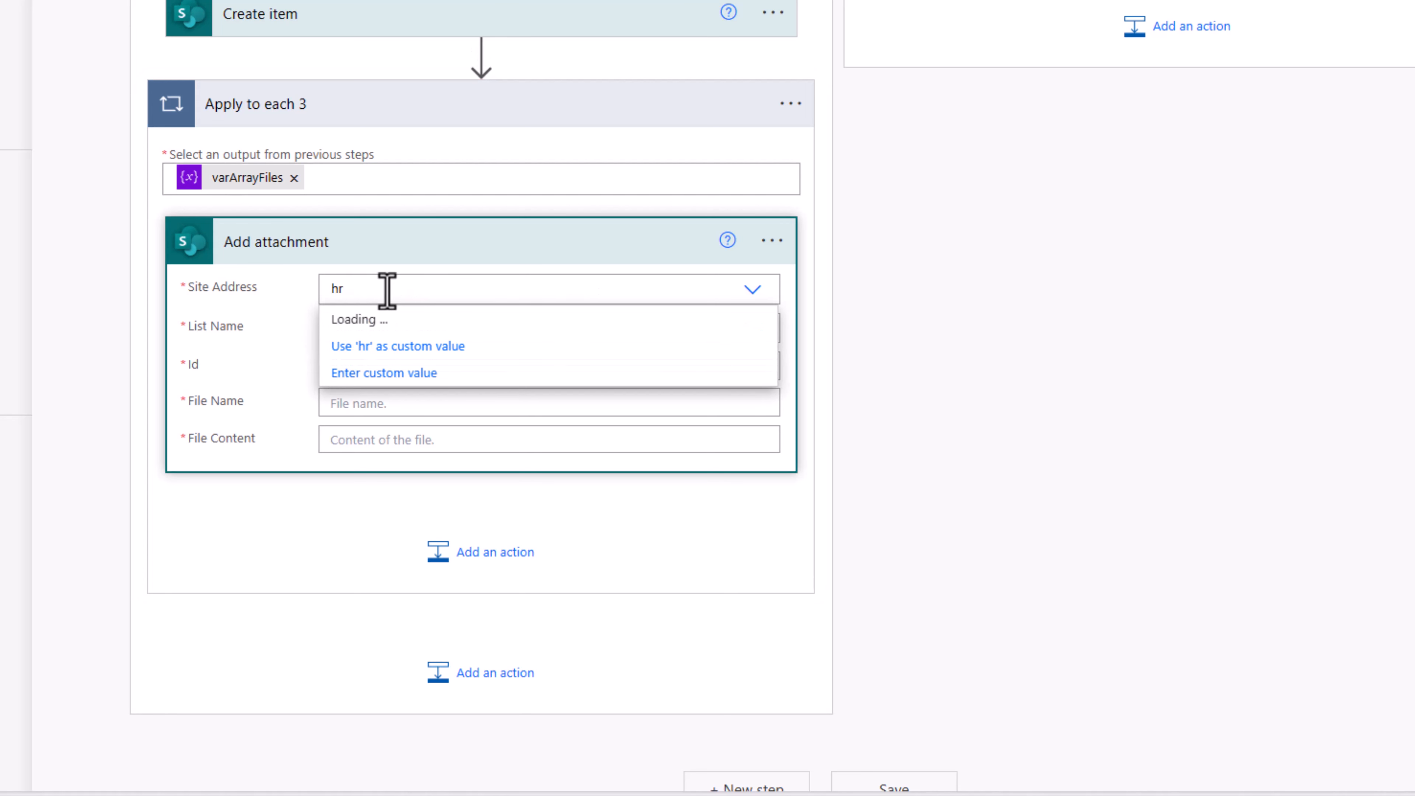
left_click(412, 322)
left_click(362, 327)
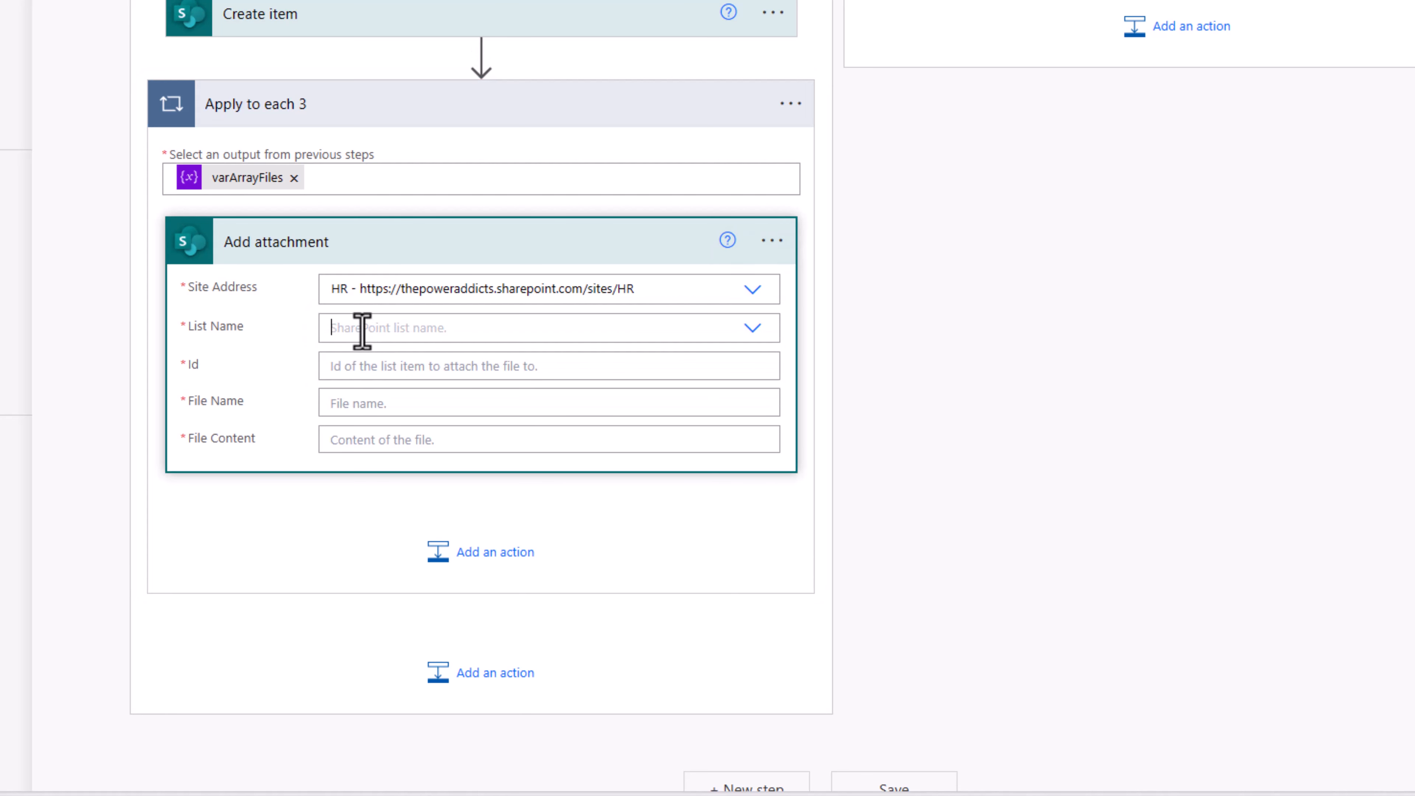
type("ideas")
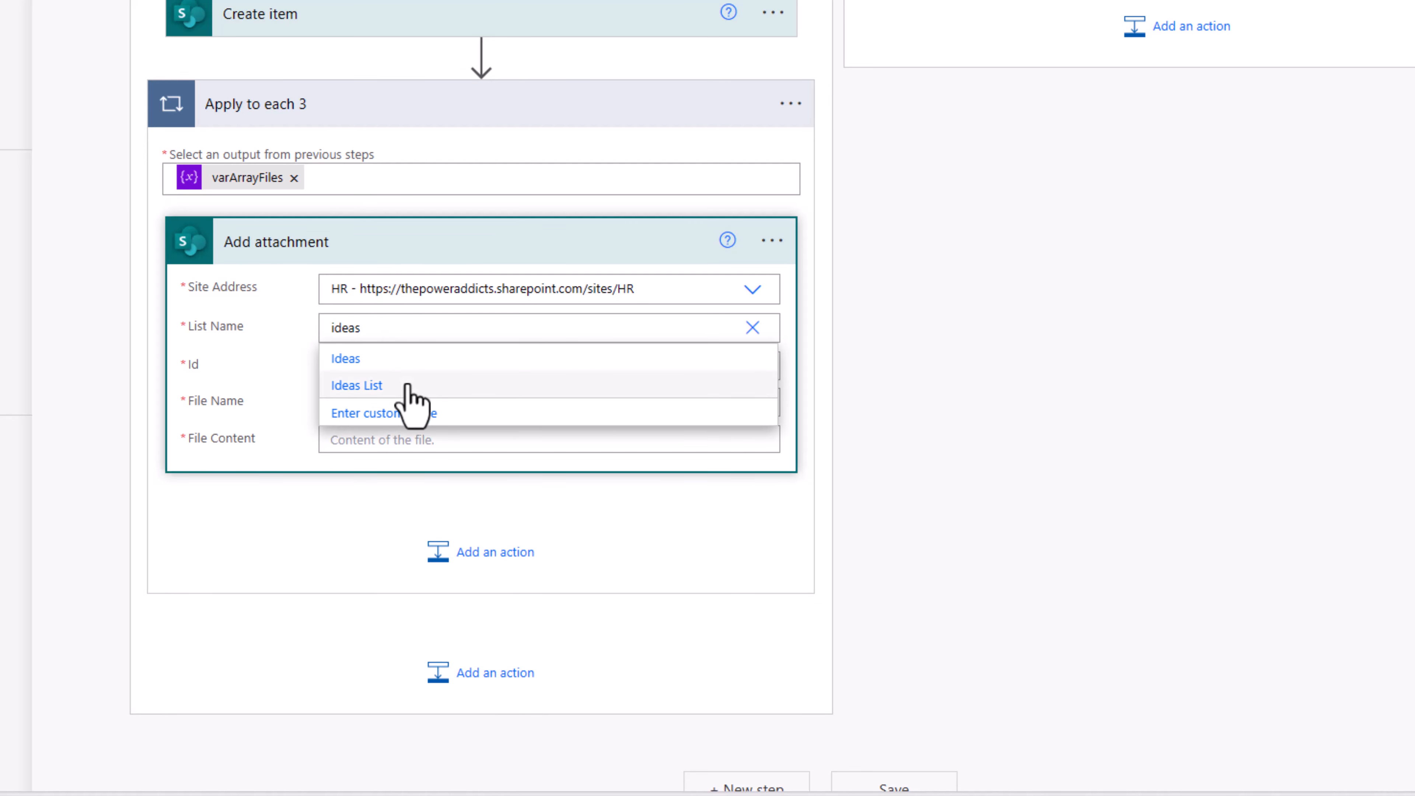
left_click(408, 385)
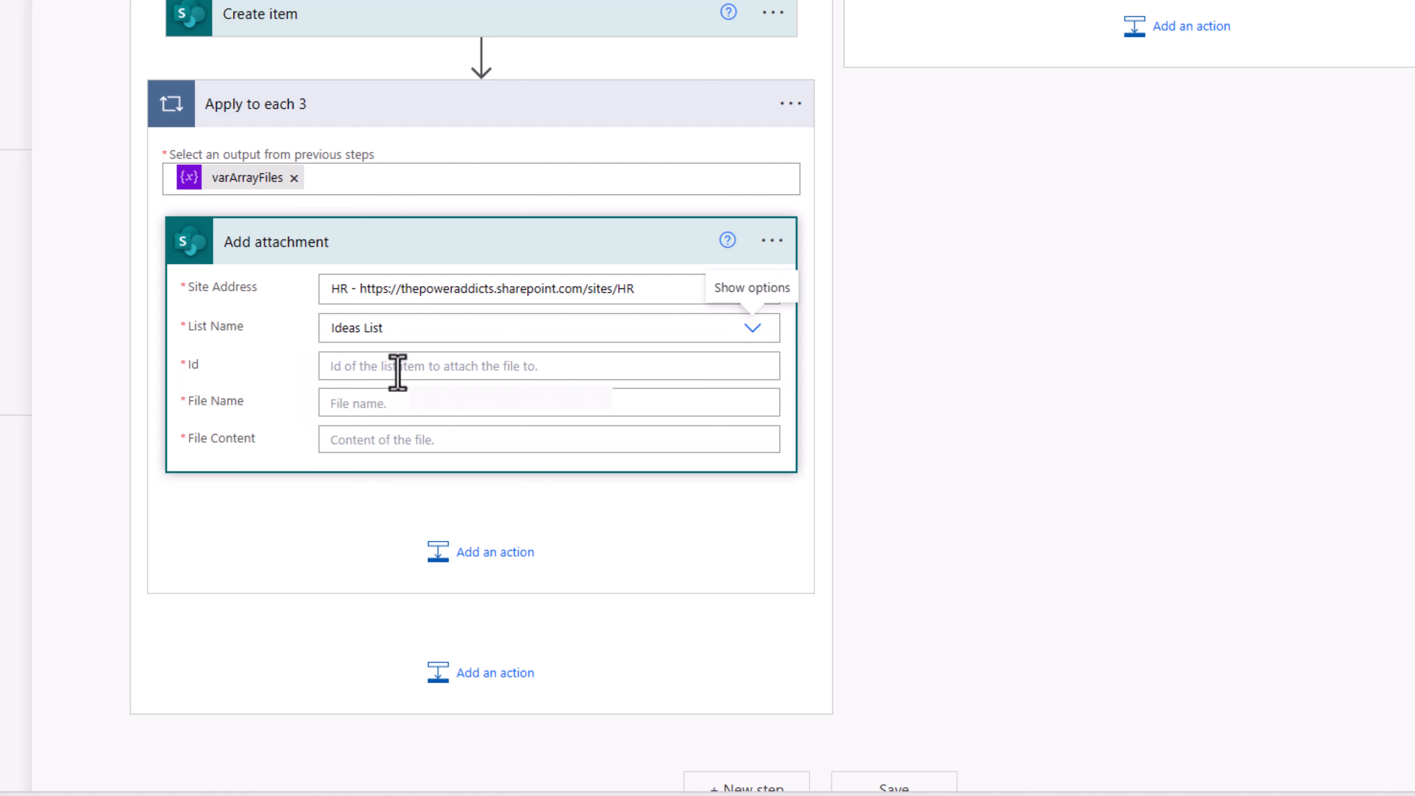
left_click(396, 367)
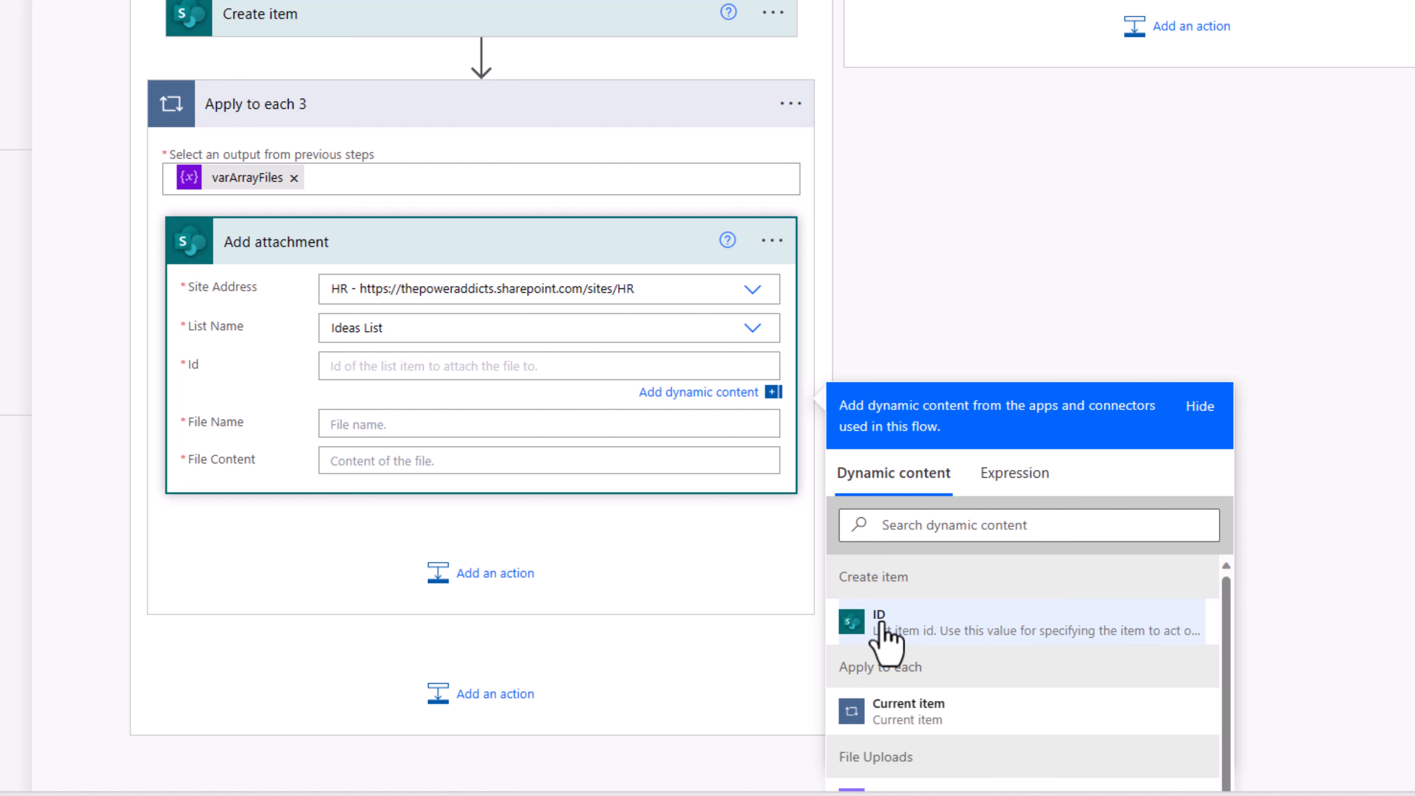
left_click(880, 624)
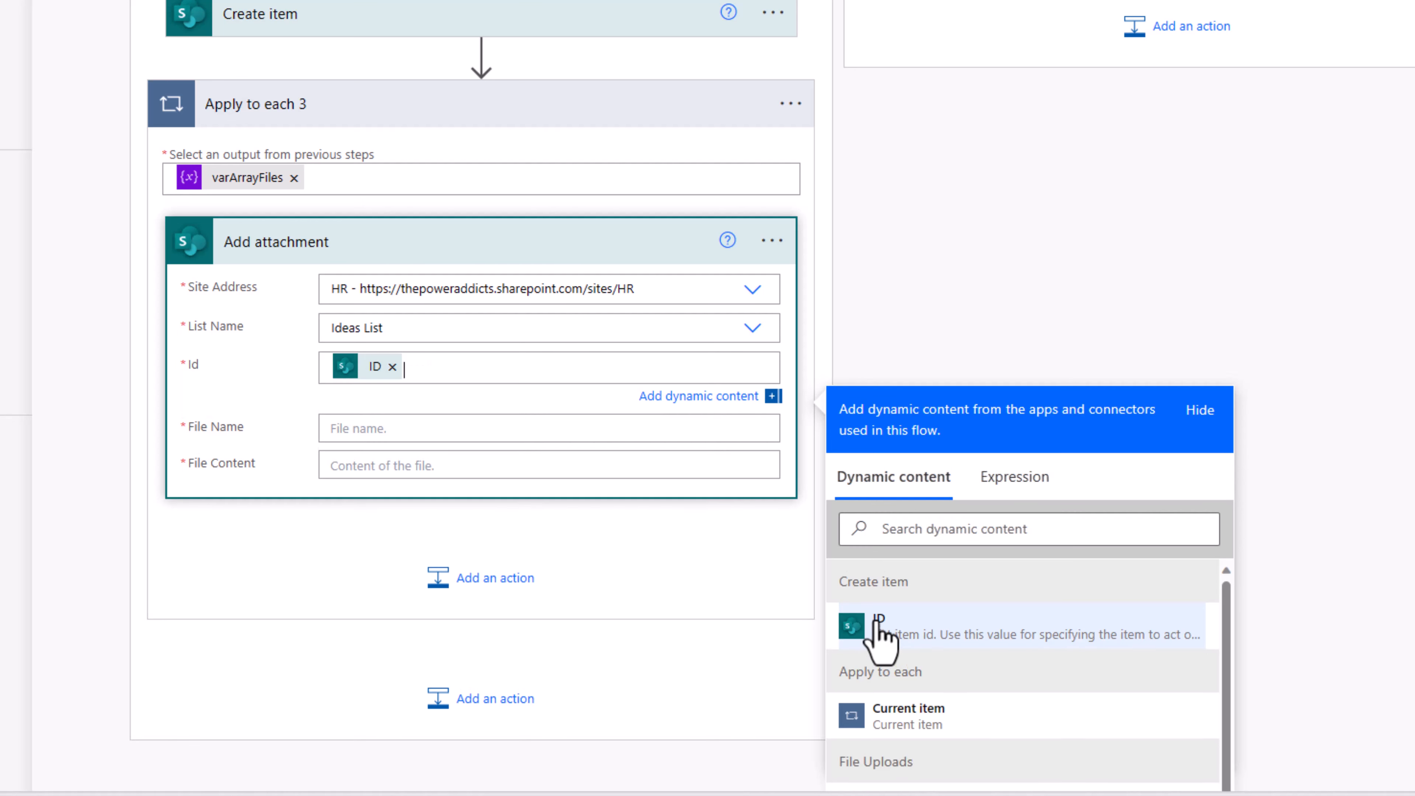
Step: Set the attachment file name to the item() name and item()?['type'] expressions joined by a dot
left_click(356, 429)
left_click(1011, 538)
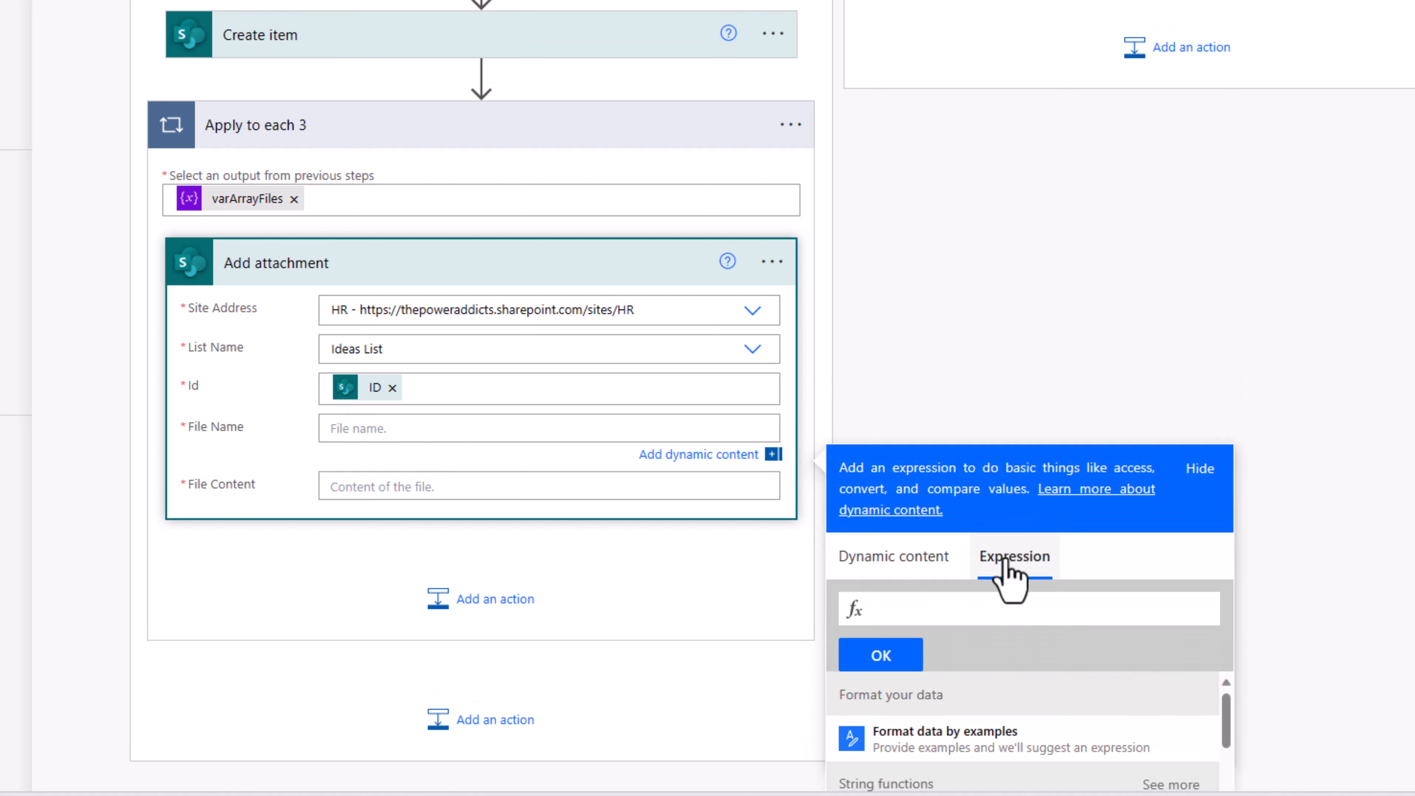
left_click(1020, 609)
type("item()?['nam")
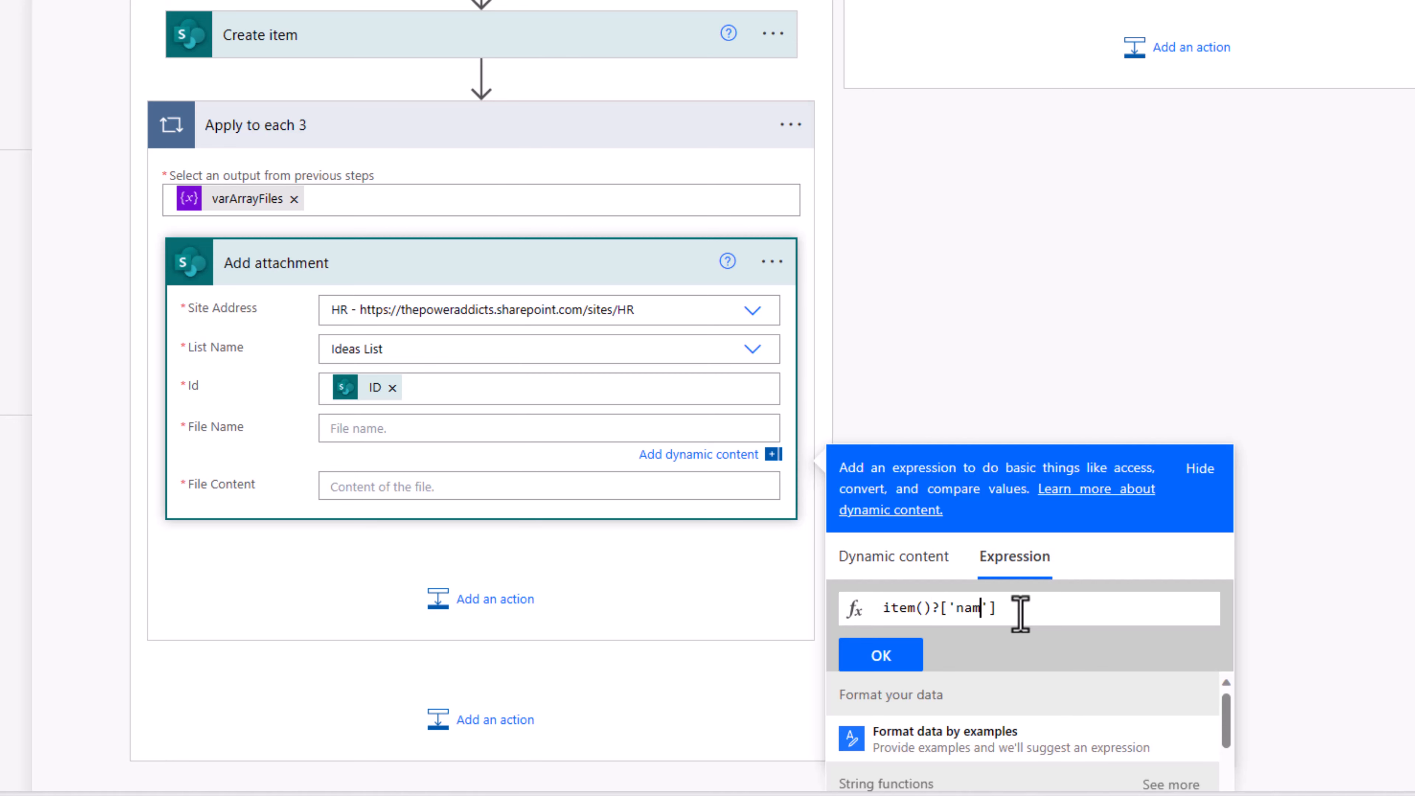
left_click(900, 658)
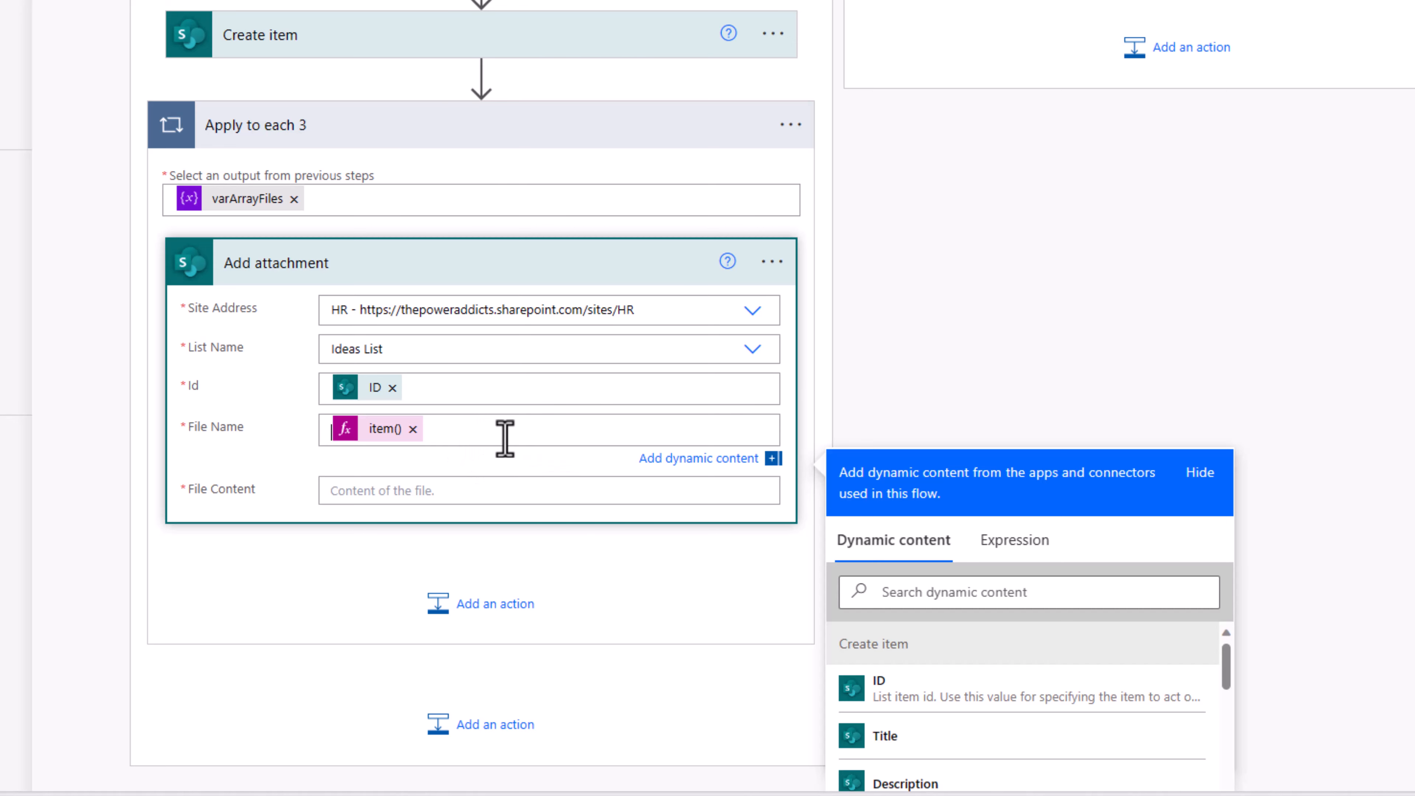
left_click(1012, 541)
type("item()?")
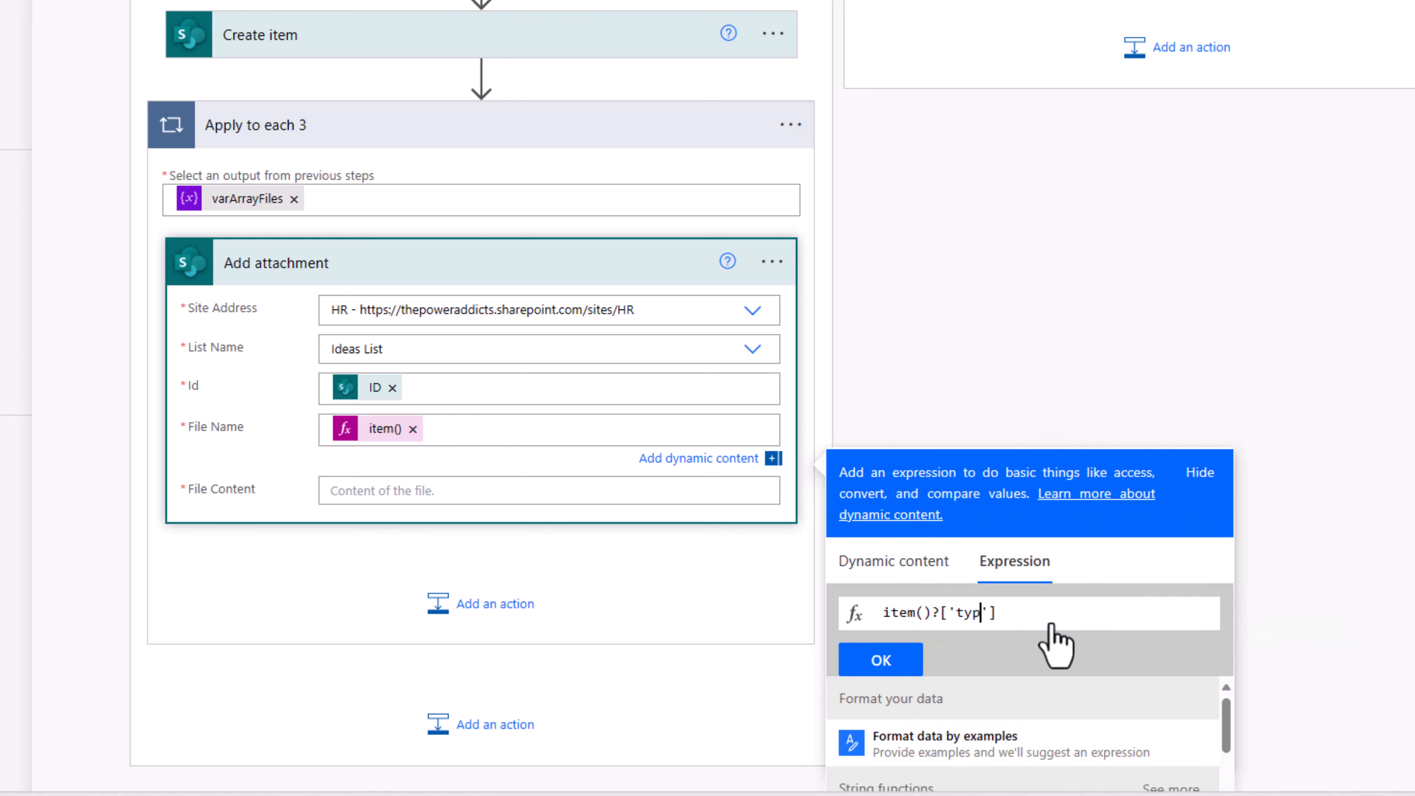
type("['type")
left_click(891, 660)
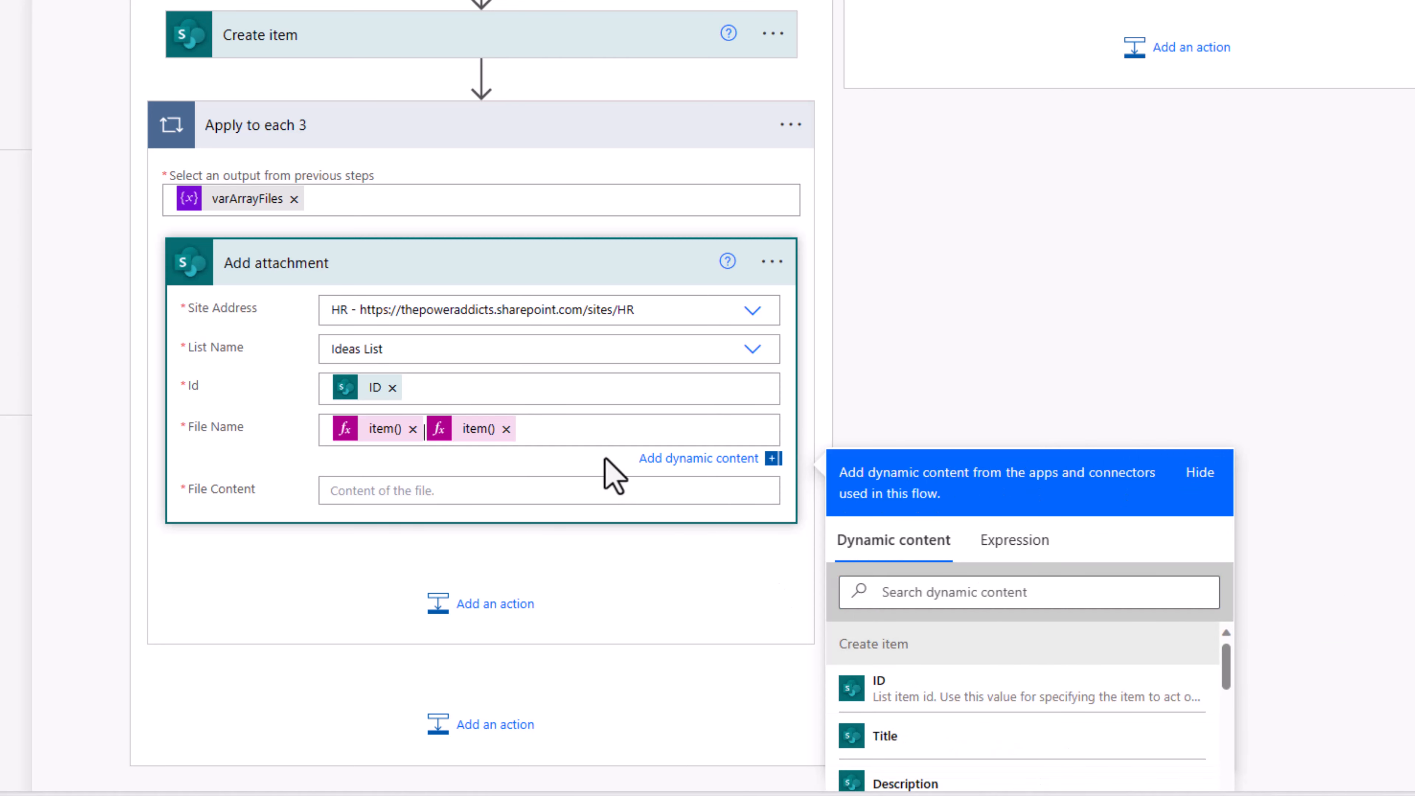
type(".")
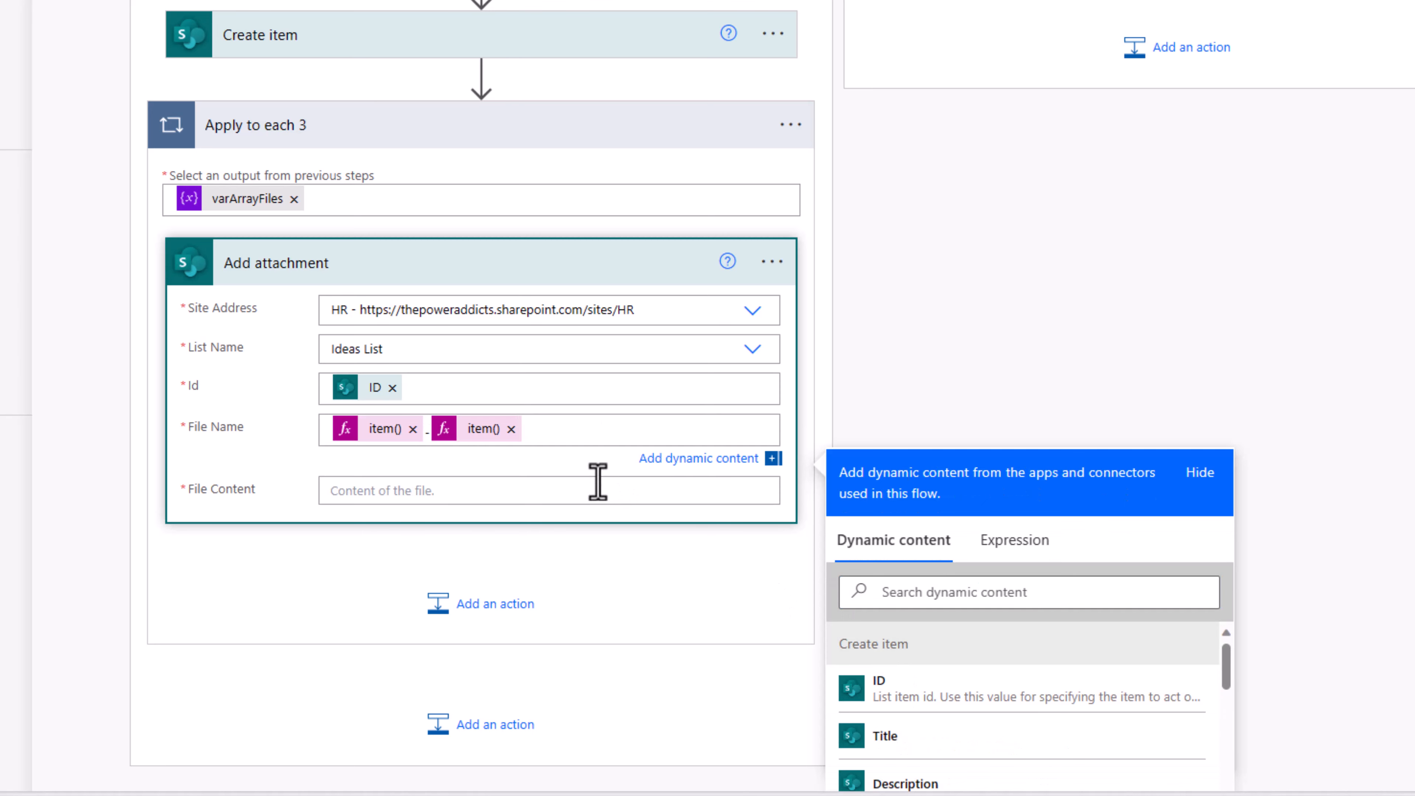
scroll(534, 457, "down", 2)
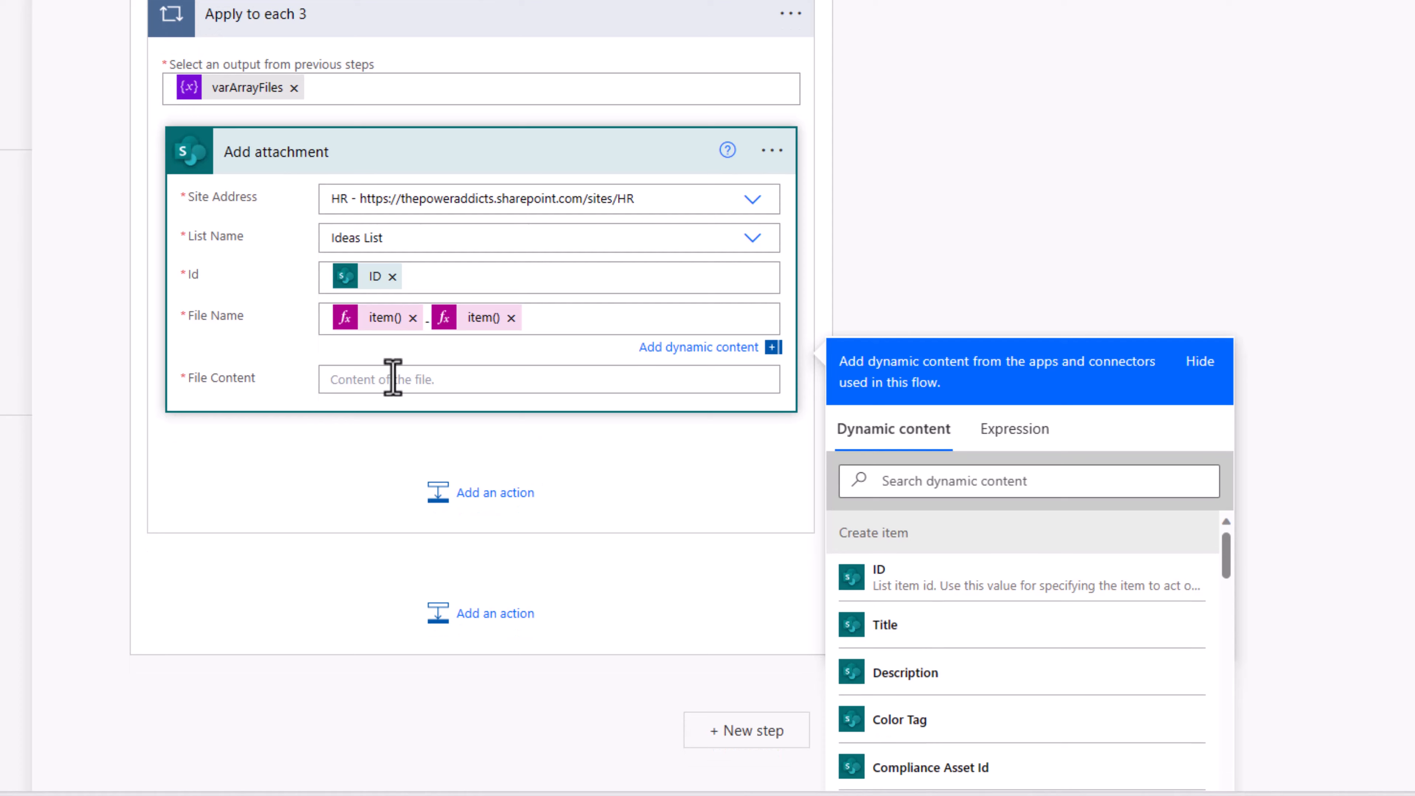
Step: Set the attachment file content to the item()?['content'] expression
left_click(392, 378)
left_click(992, 517)
type("item()?['content")
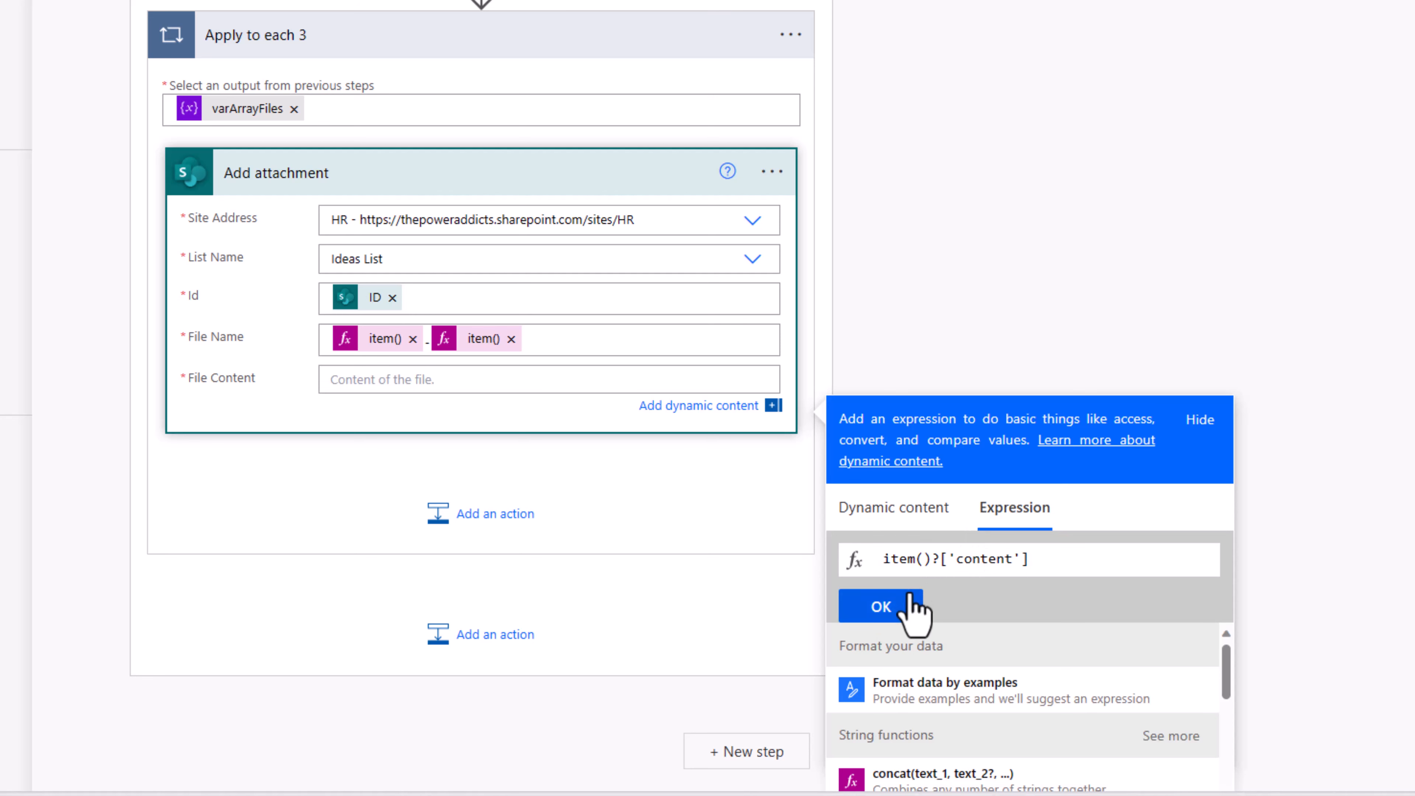
left_click(894, 602)
scroll(272, 184, "up", 5)
Step: Add a '<a href="">View Idea' link line to the approval email's HTML body
scroll(272, 179, "up", 3)
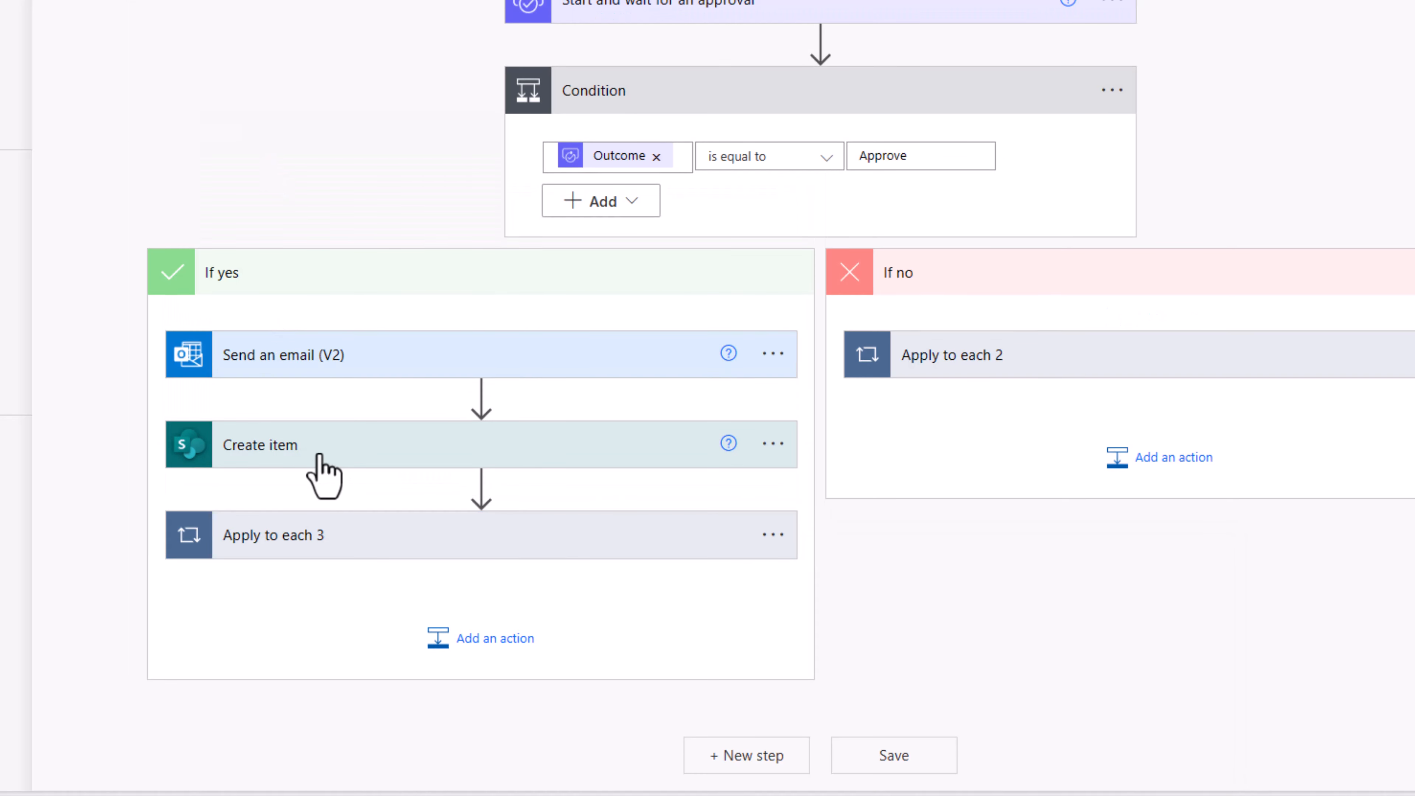
left_click_drag(273, 362, 411, 622)
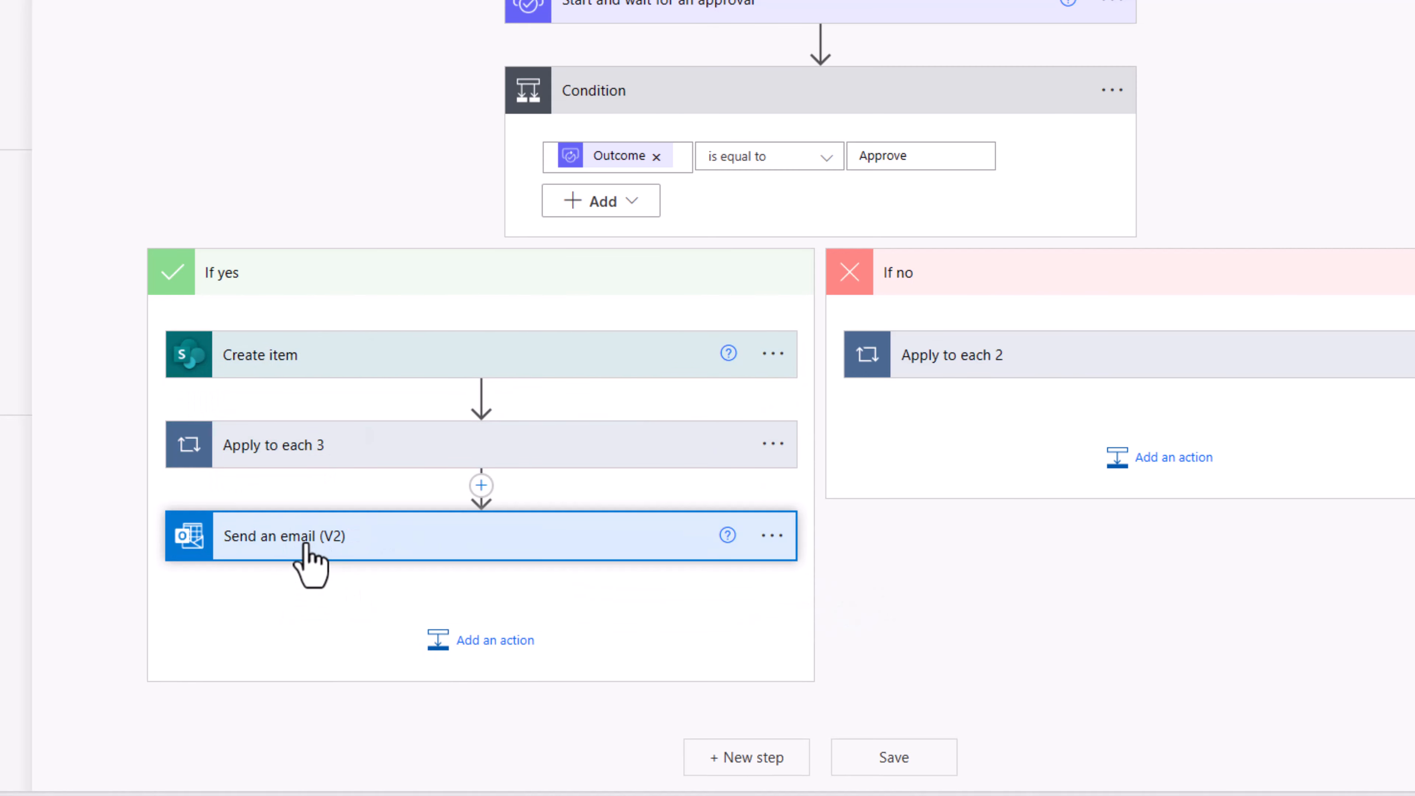
left_click(309, 558)
scroll(480, 496, "down", 4)
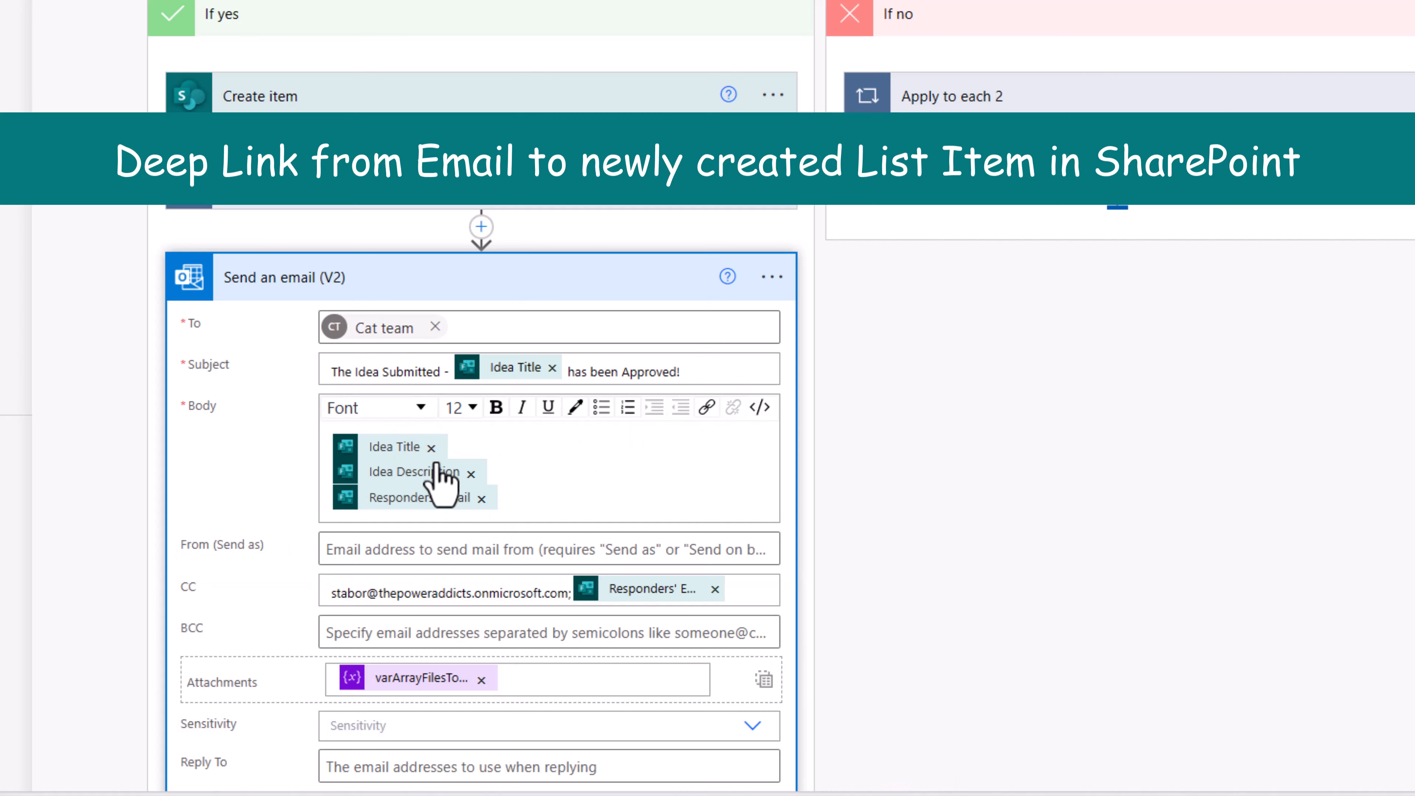
left_click(760, 416)
left_click(419, 517)
key("Return")
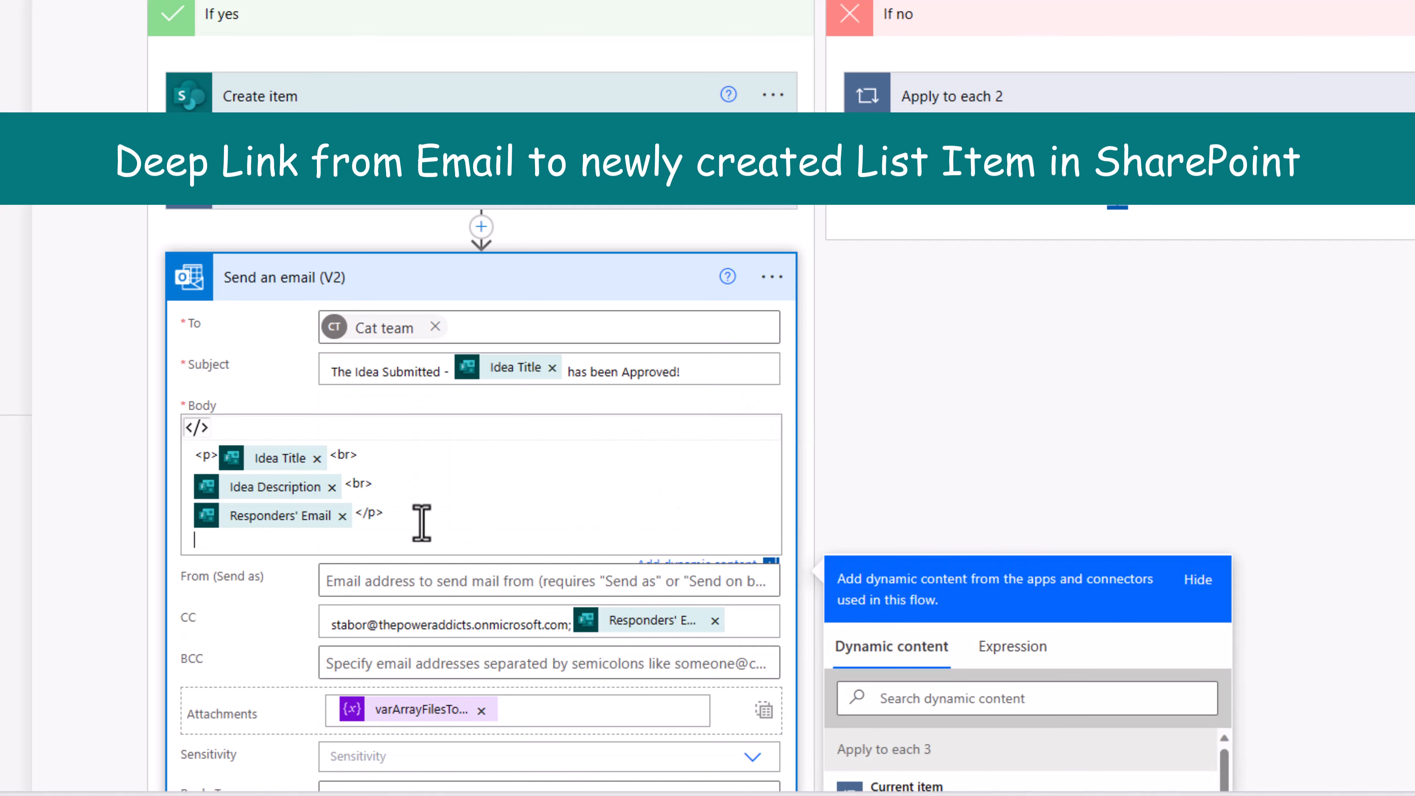
type("<a")
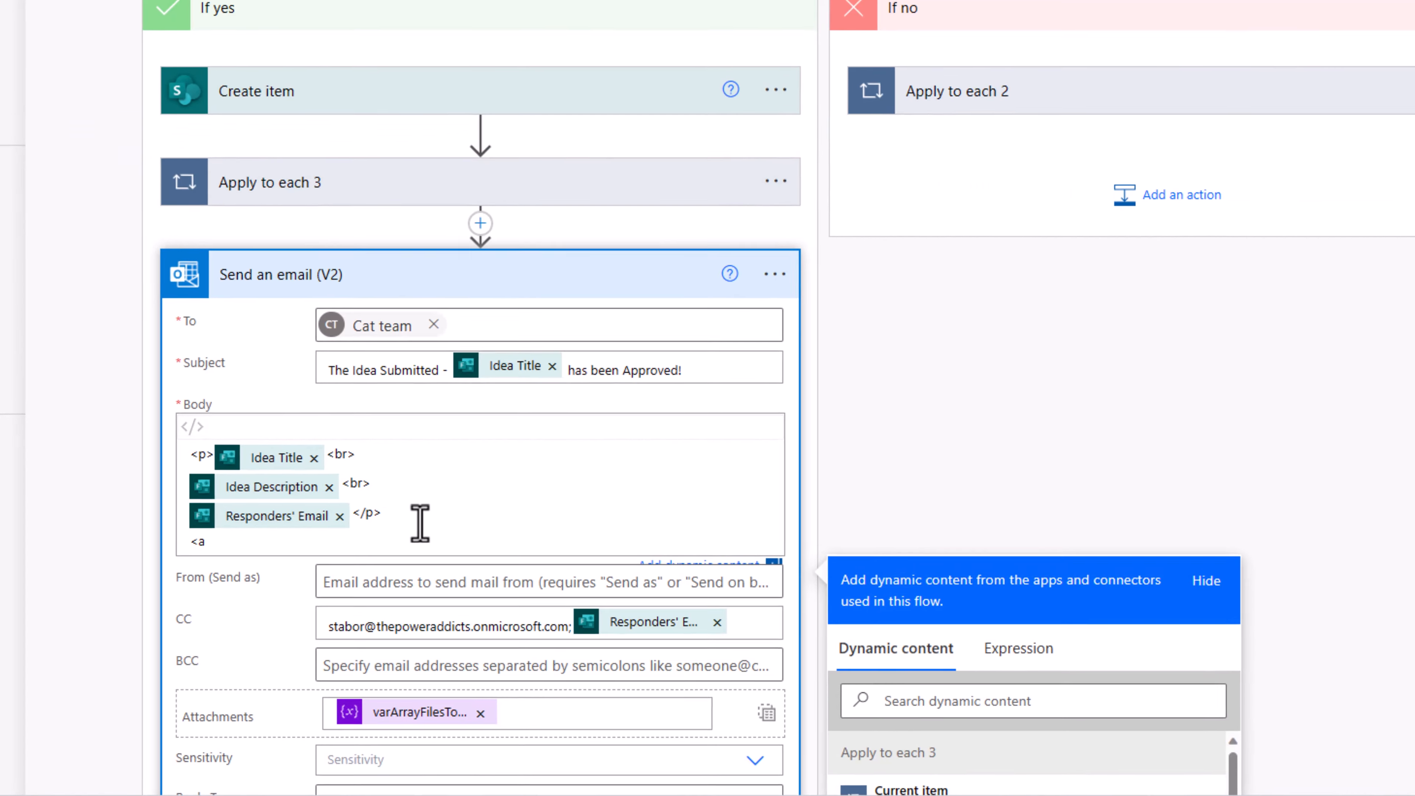
type(" href=")
type("\"\">")
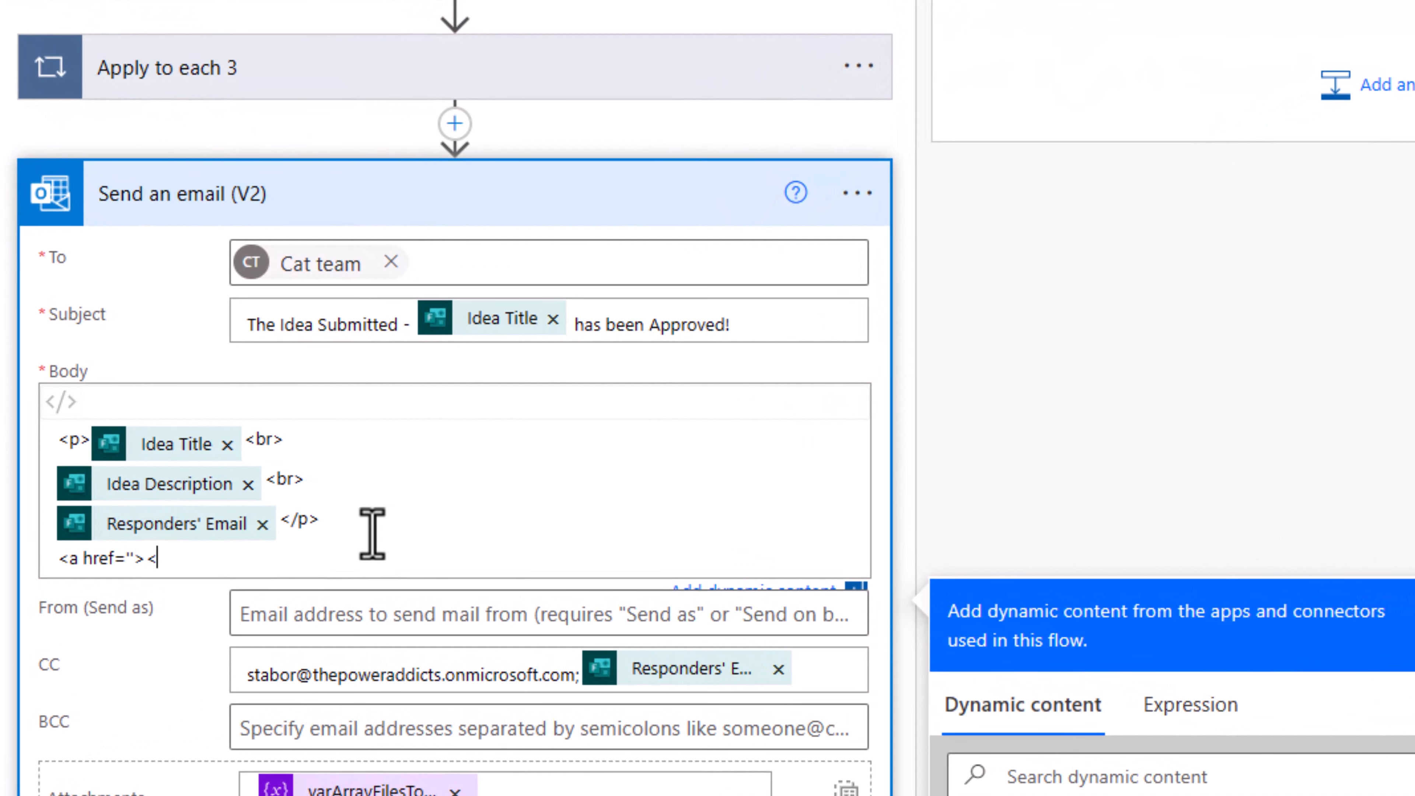
type("View Idea")
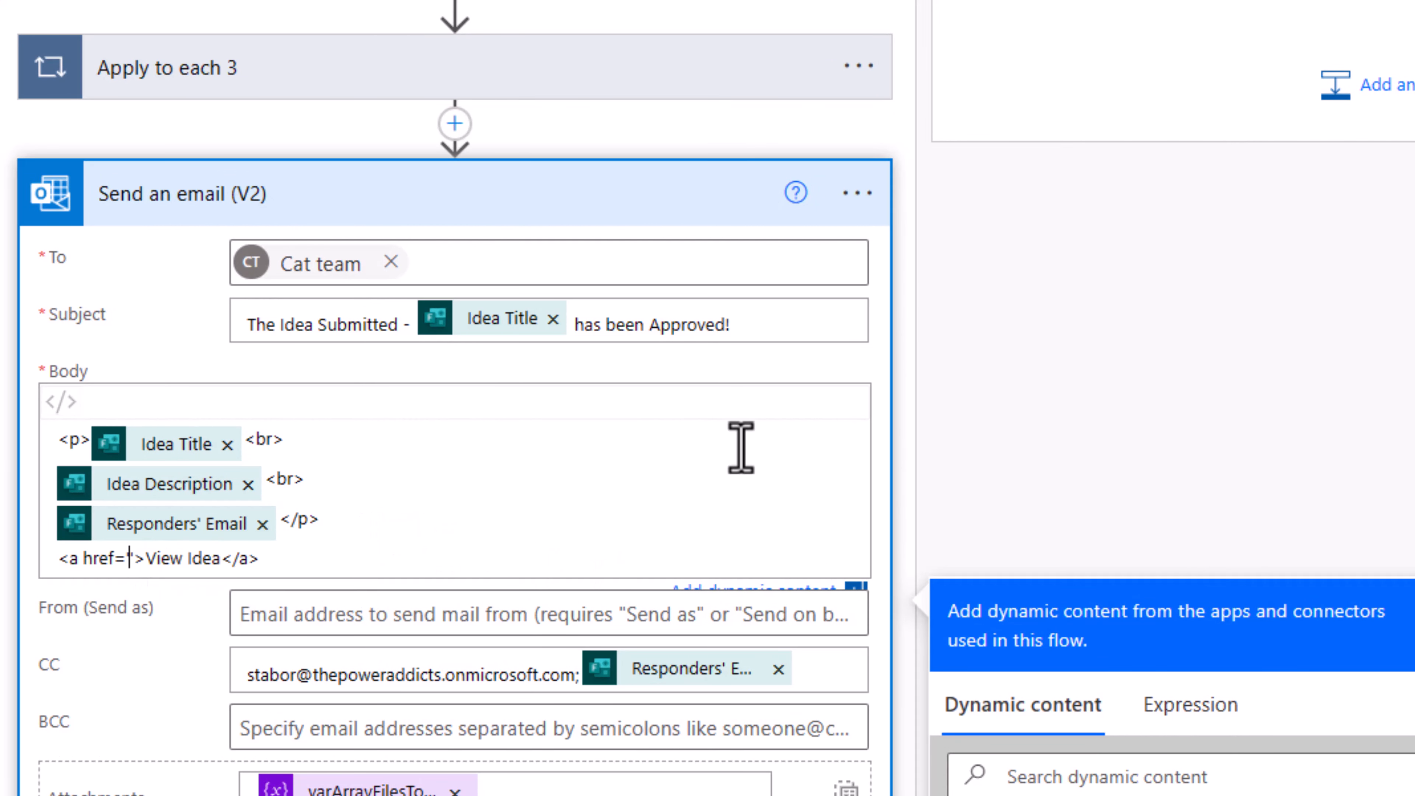
Step: Insert the created item's Link to item into the View Idea href
scroll(769, 451, "down", 3)
left_click(1055, 603)
type("link")
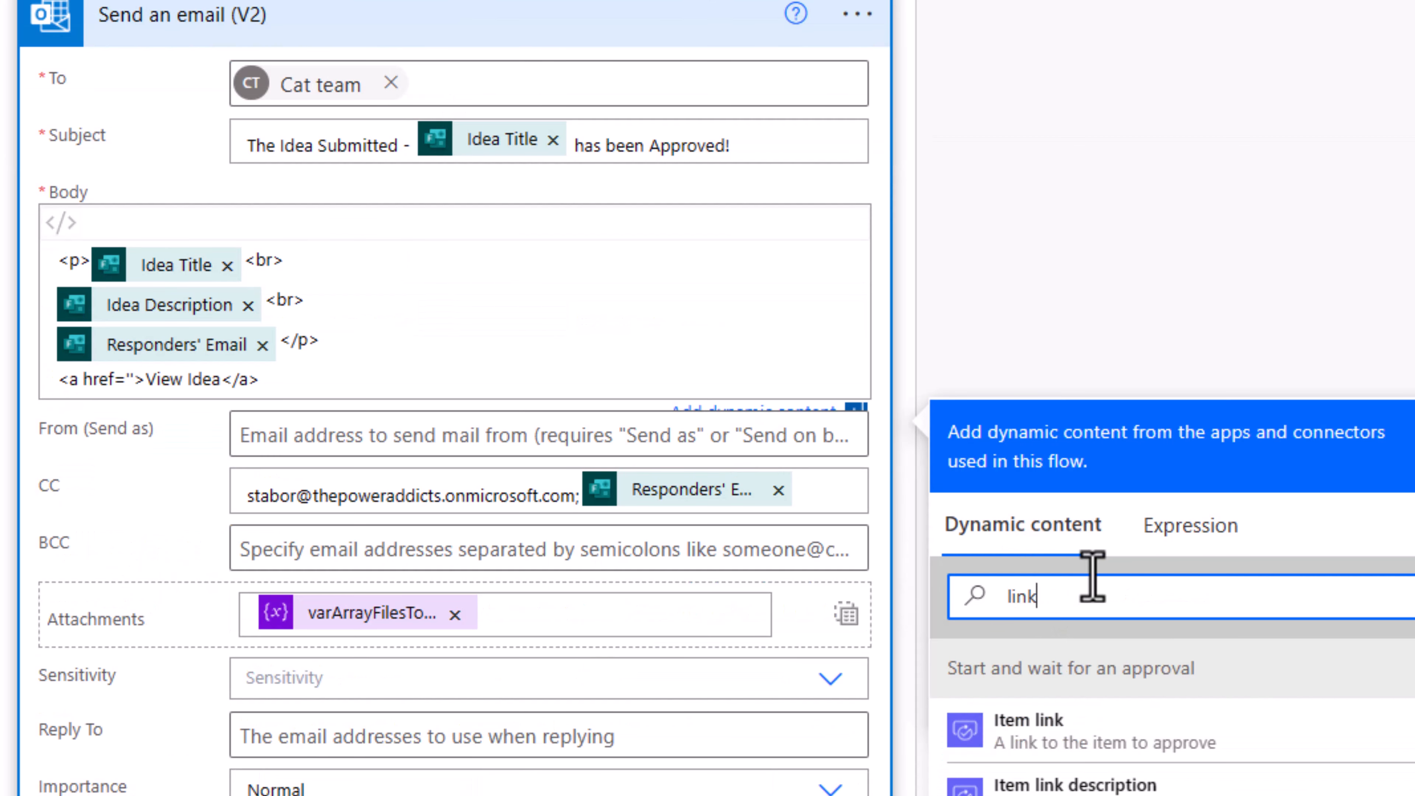
scroll(1055, 608, "down", 5)
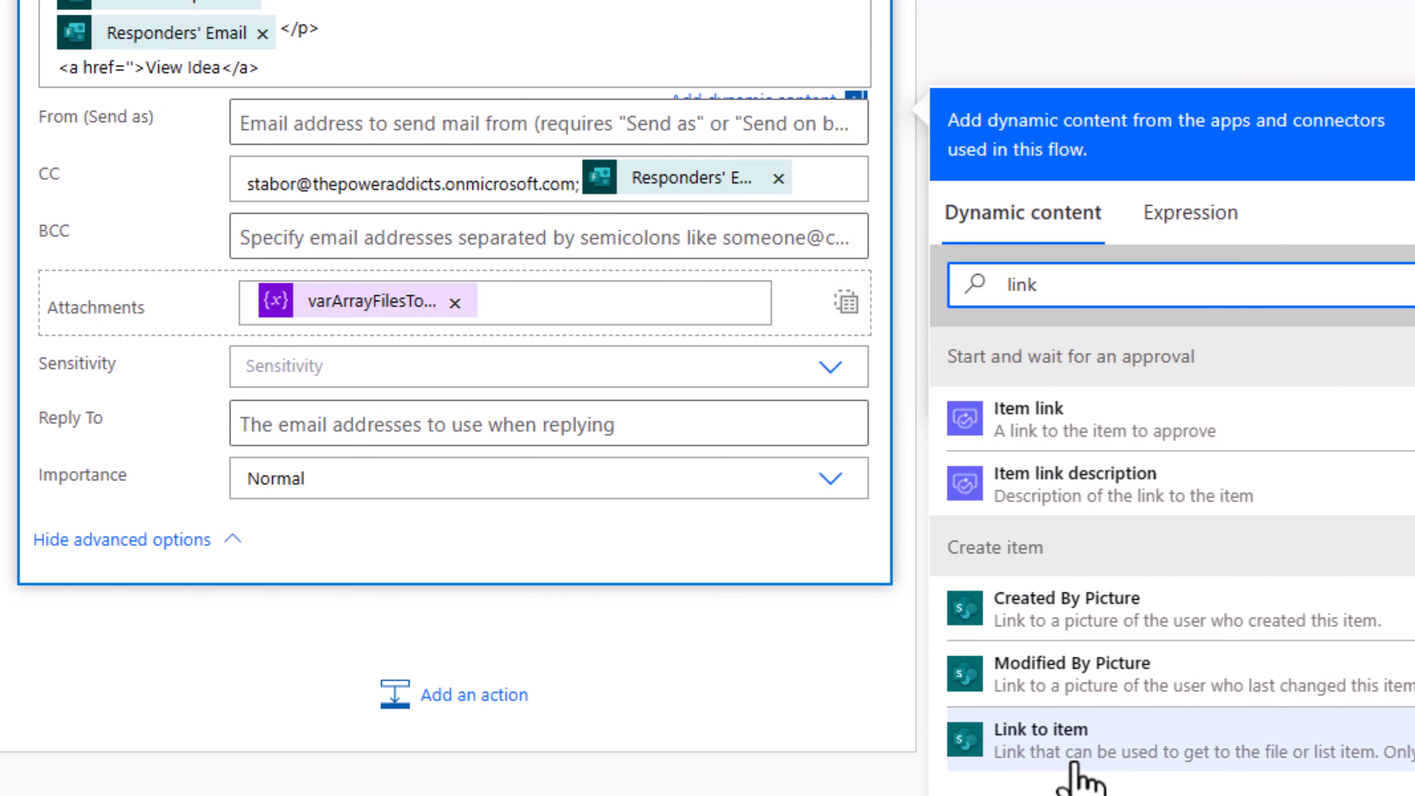
left_click(1075, 763)
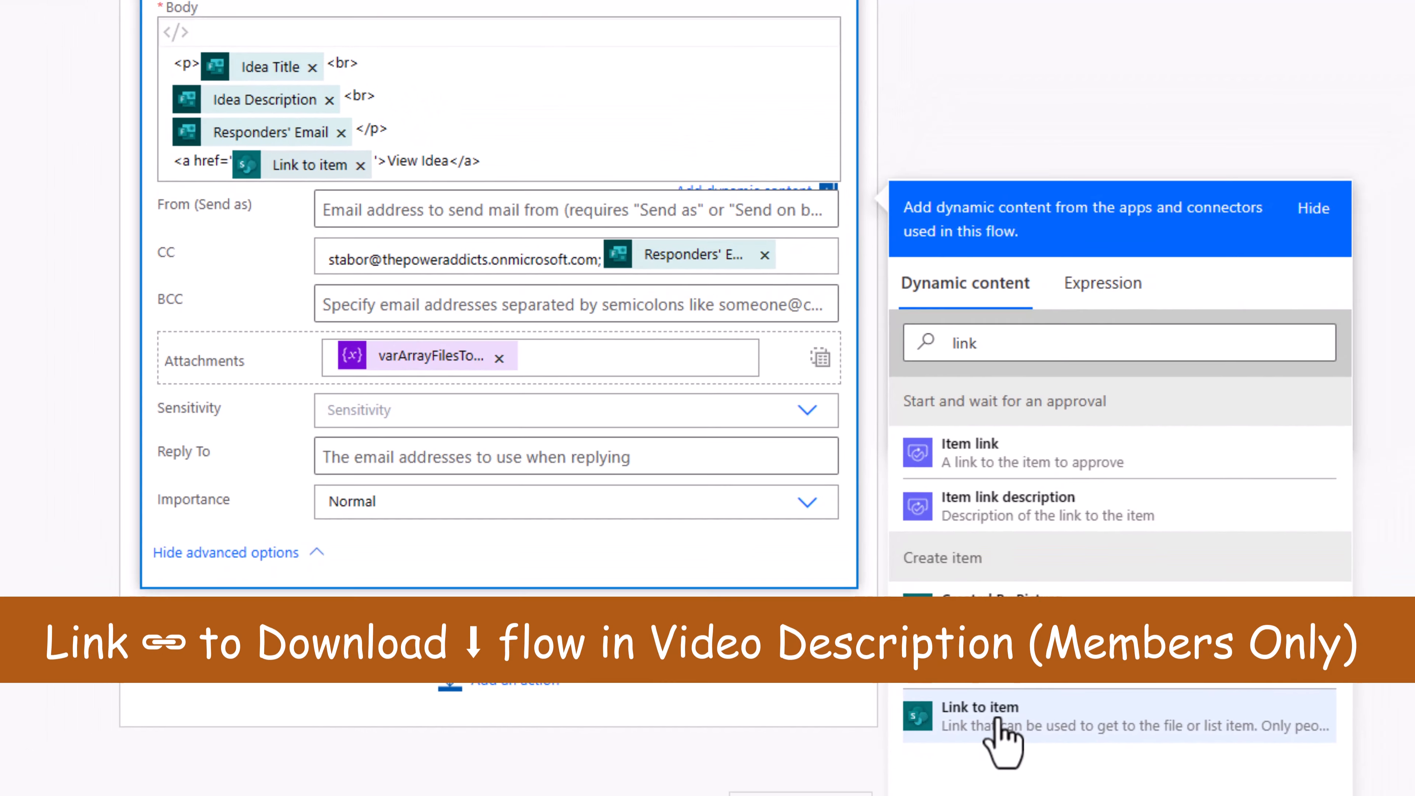
scroll(472, 567, "up", 2)
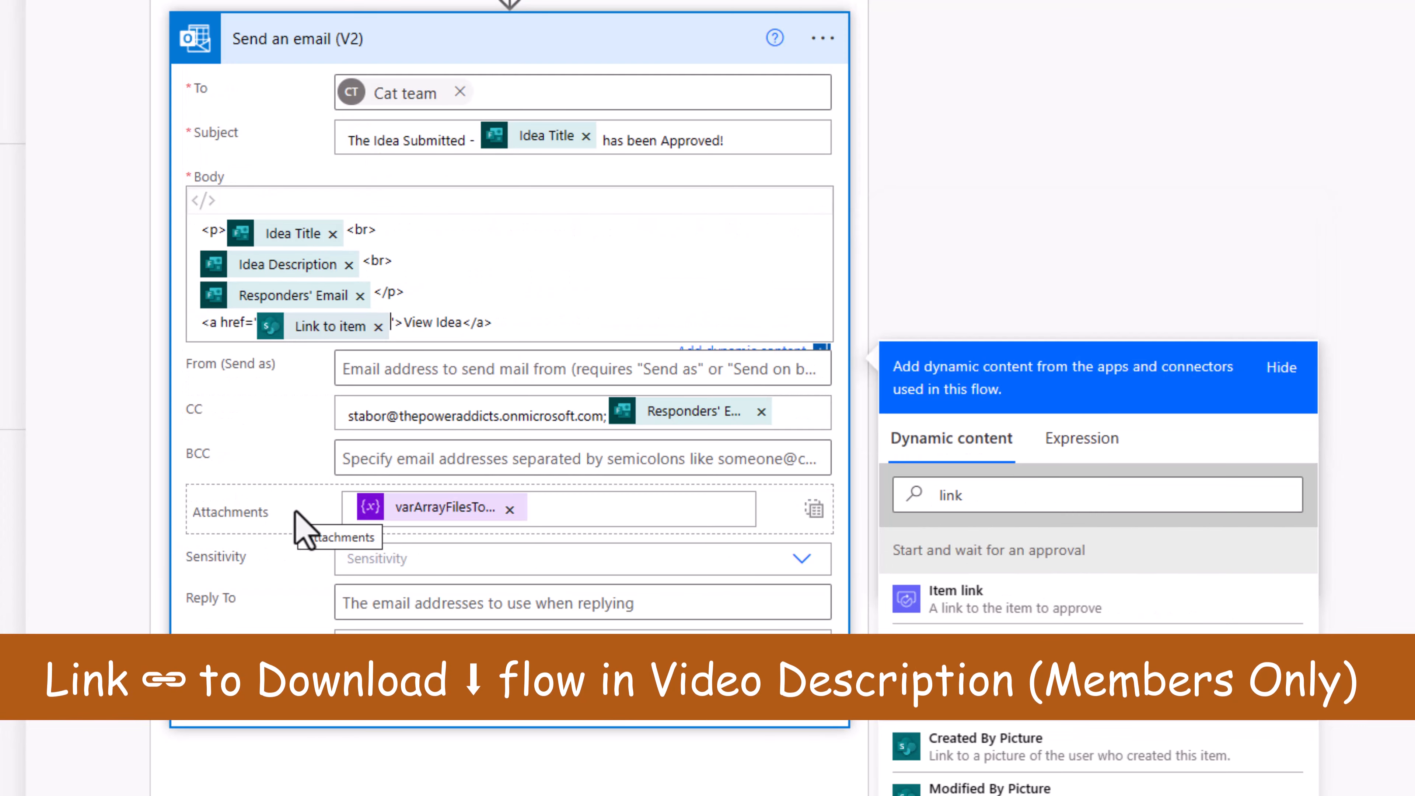
Step: Remove the varArrayFiles token from the email's Attachments and save the flow
left_click(509, 515)
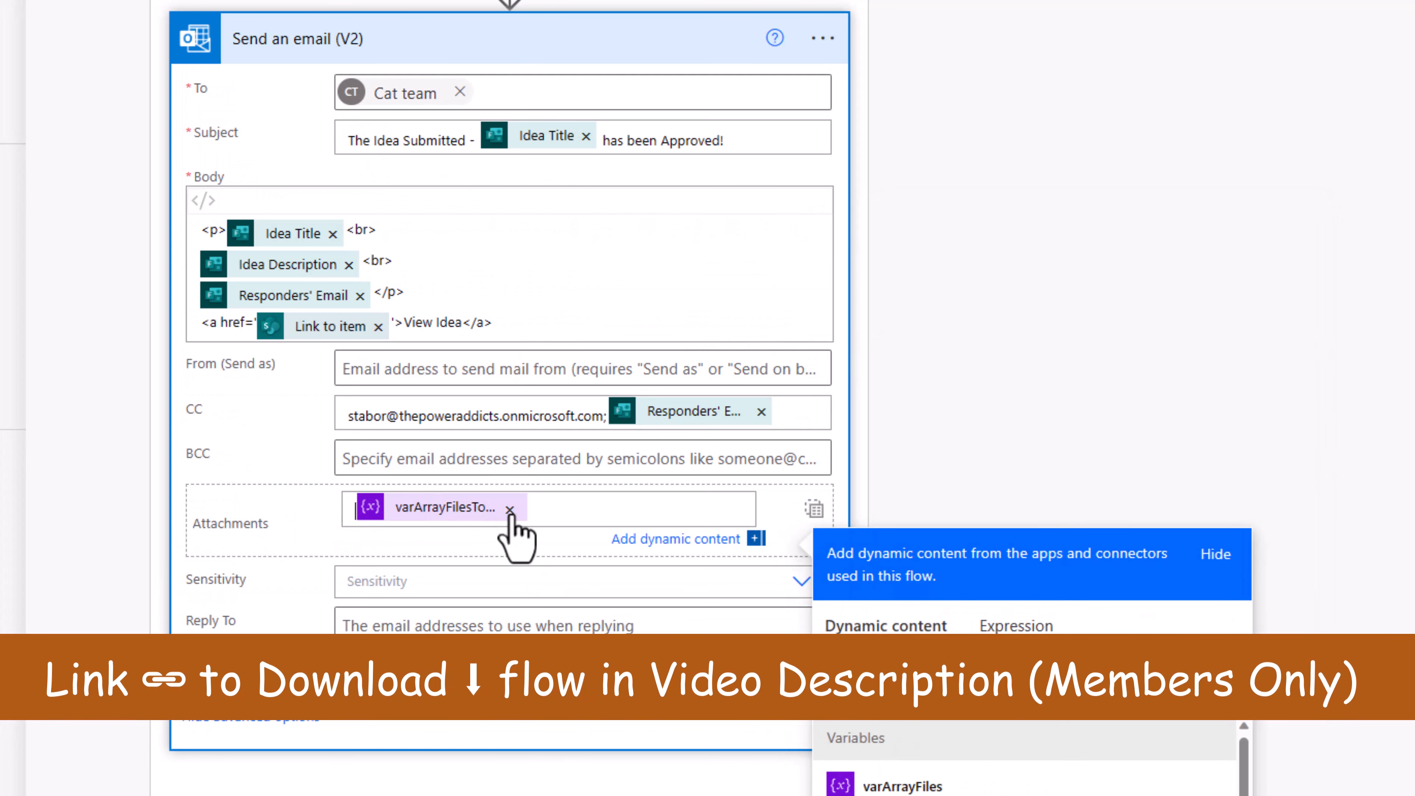
left_click(510, 511)
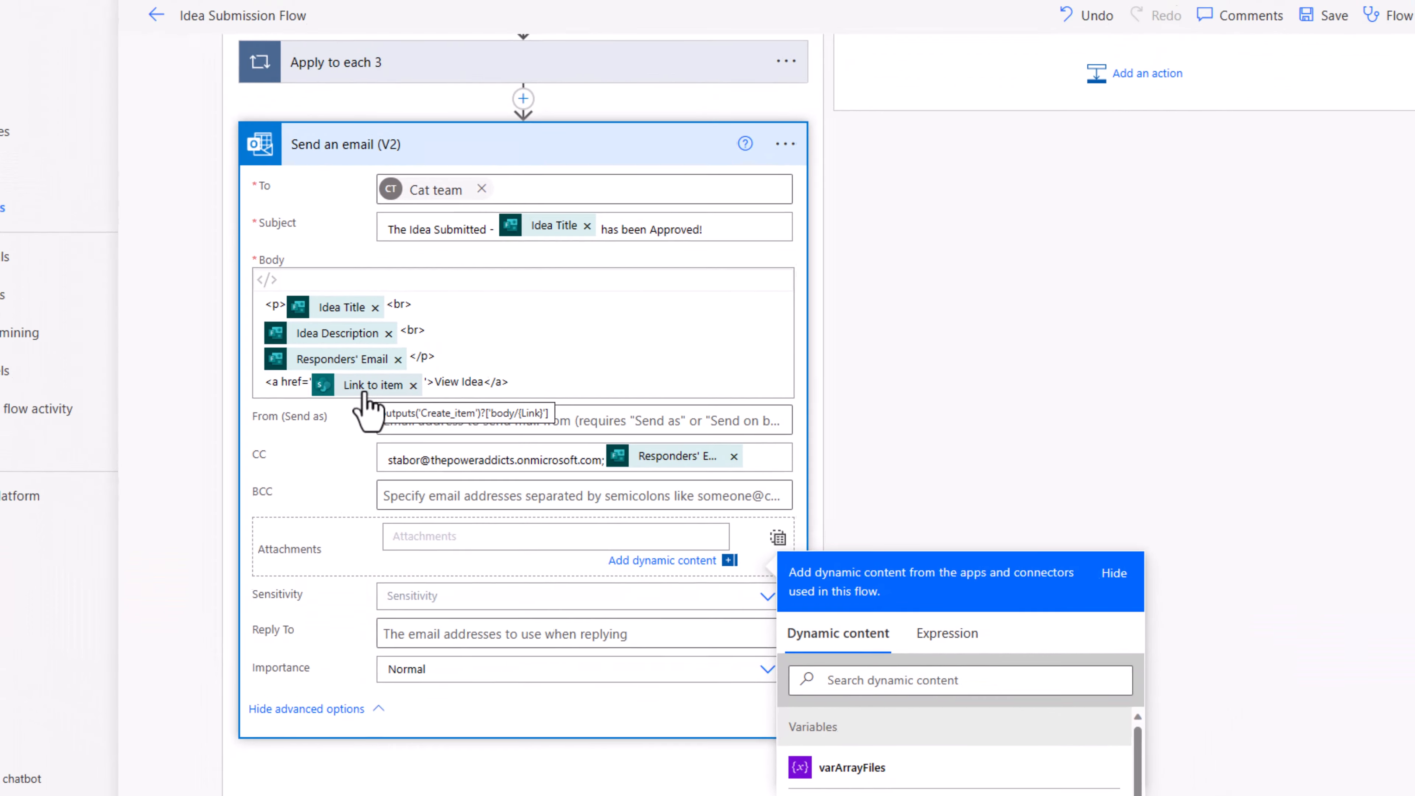
left_click(1329, 16)
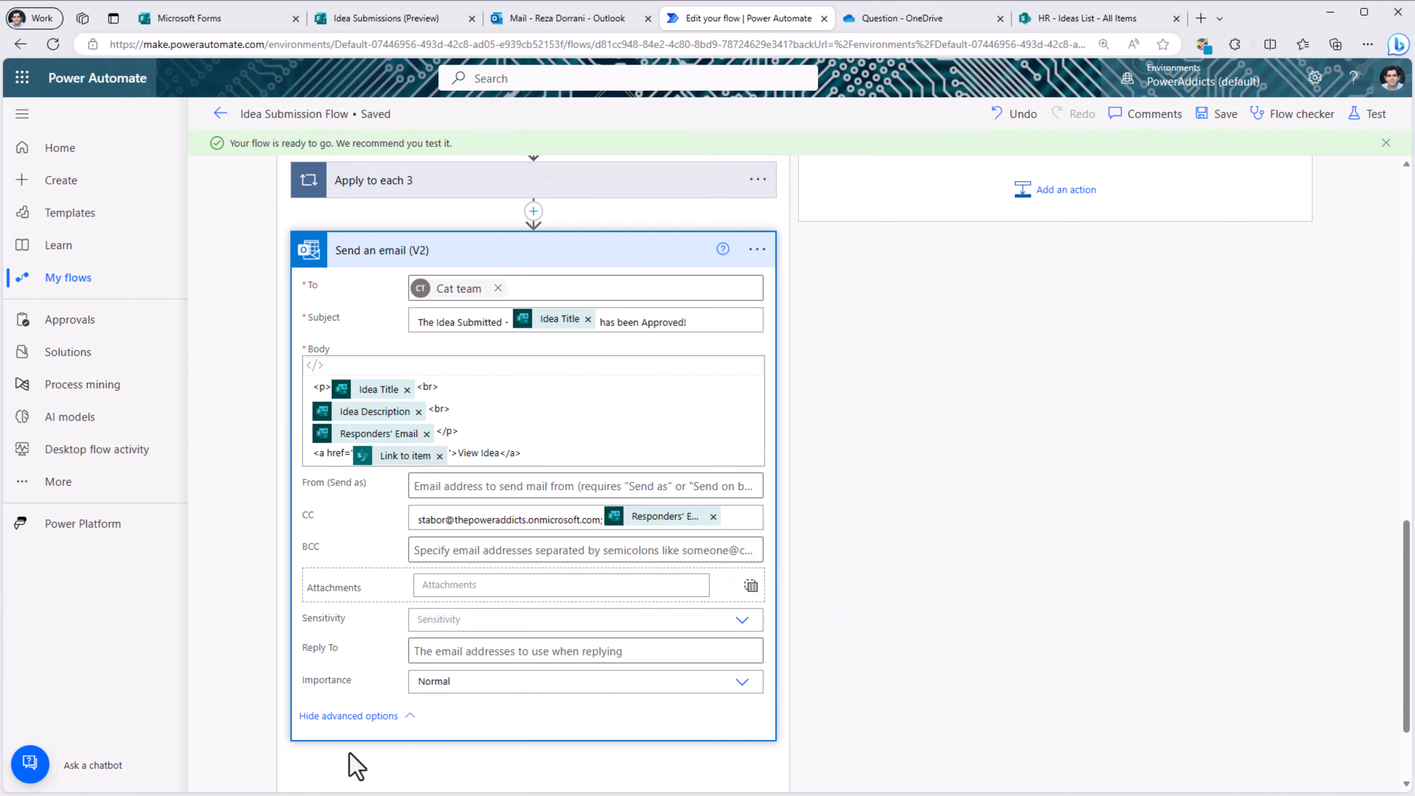
Step: Enter 'Invoice App' as the idea title and 'Dataverse based' as the description
type("Invoice App")
key("Tab")
type("Dataverse based")
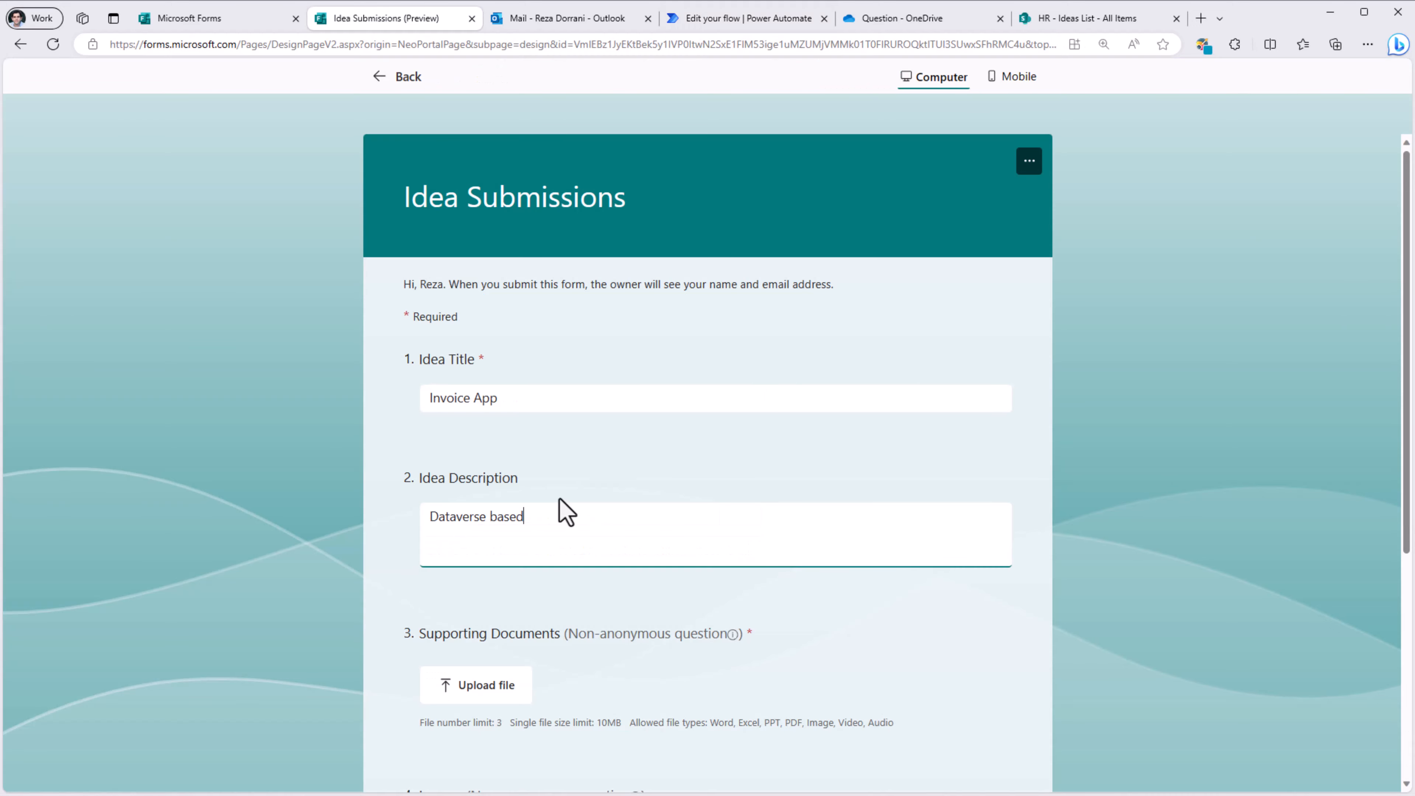
Step: Upload Contoso Invoice.pdf and Readme.docx as supporting documents
scroll(559, 501, "down", 5)
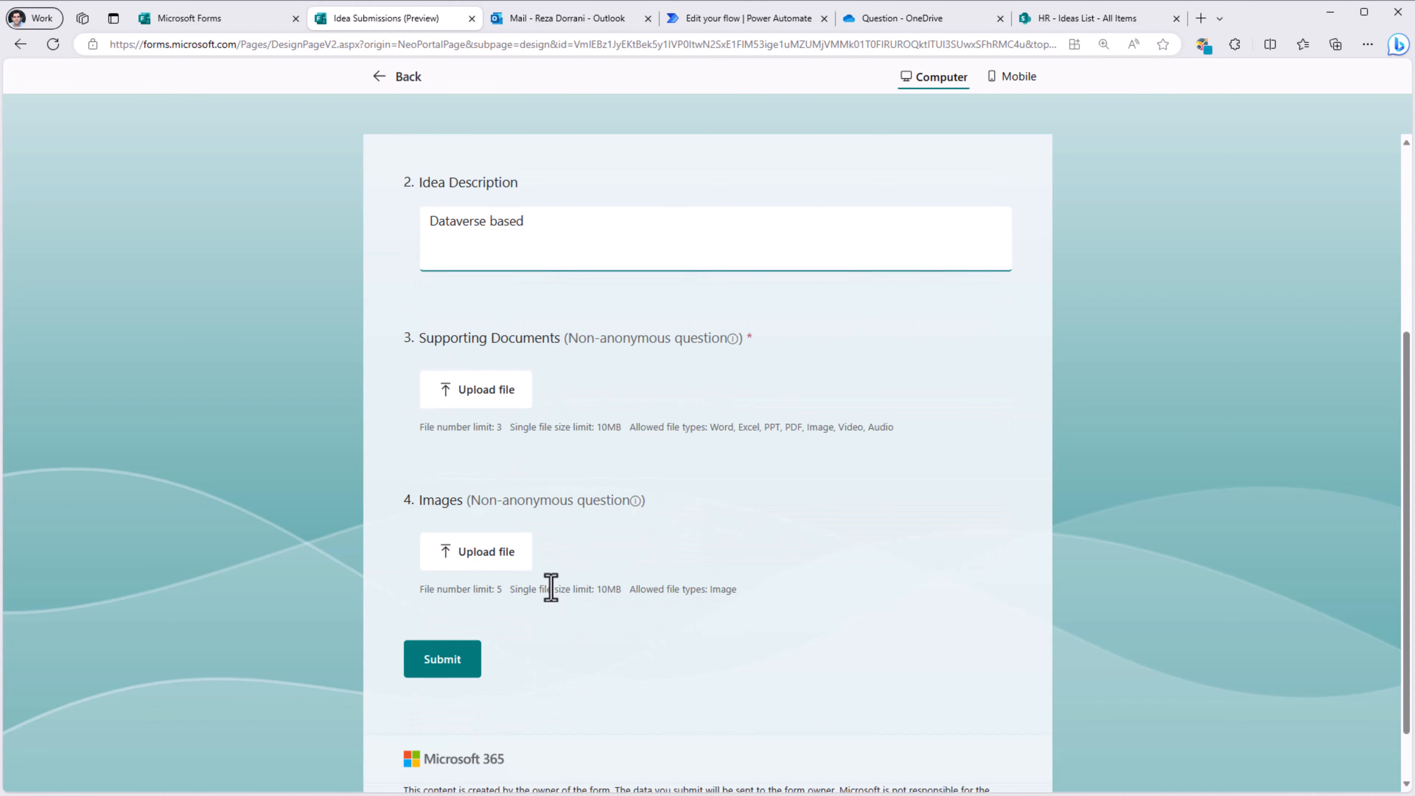
left_click(470, 395)
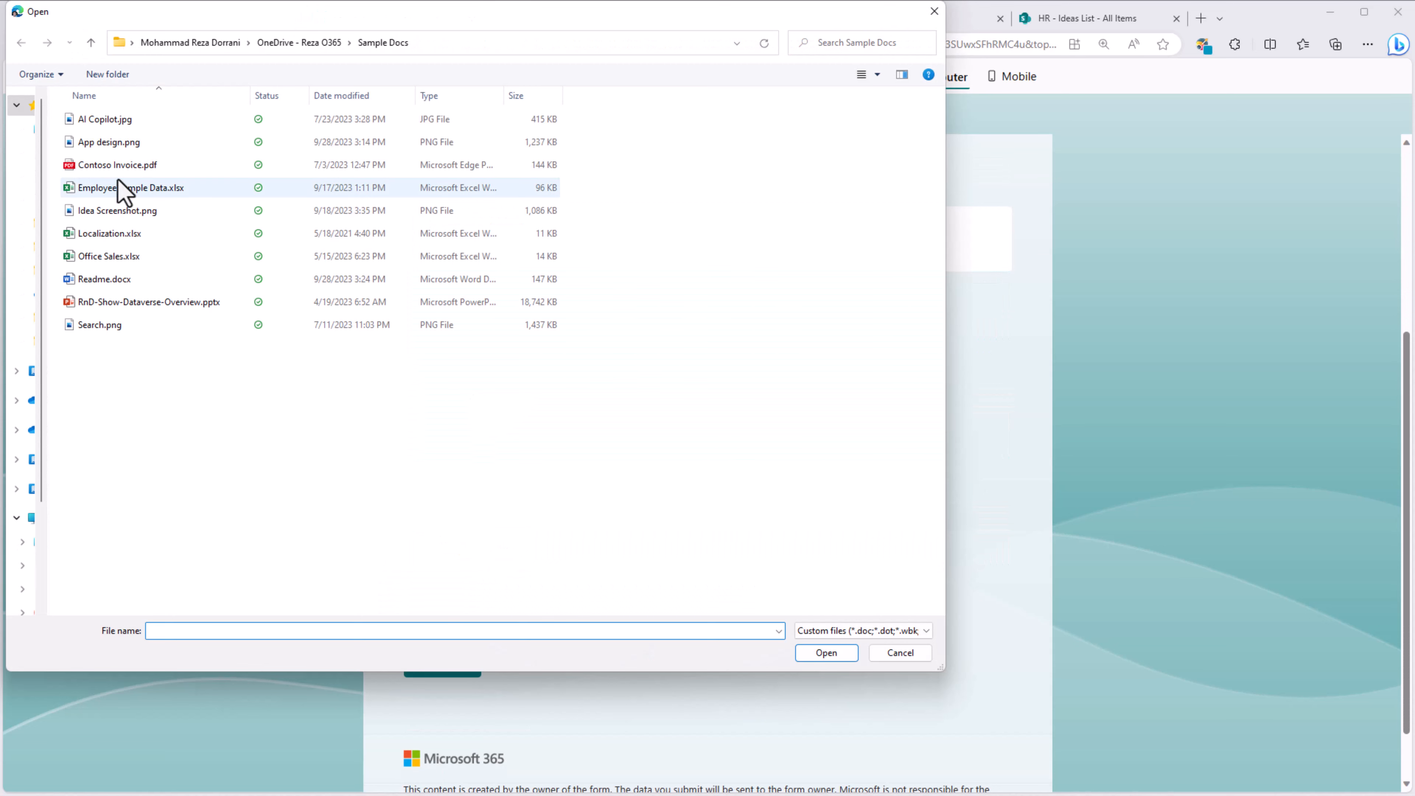
left_click(127, 165)
left_click(126, 280, "ctrl")
key("Return")
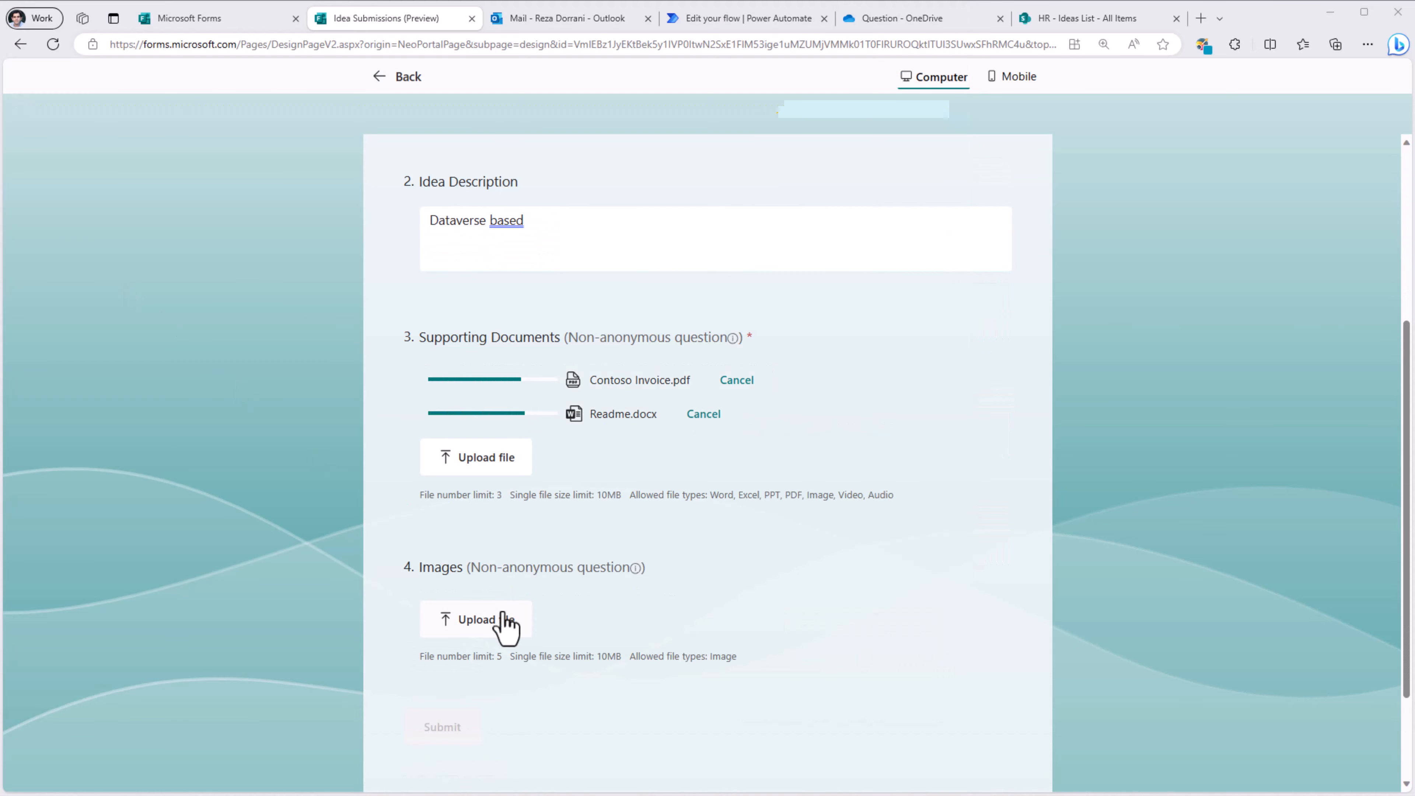
Step: Upload App design.png and Search.png as images and submit the response
left_click(504, 624)
left_click(204, 134)
left_click(345, 159, "ctrl")
key("Return")
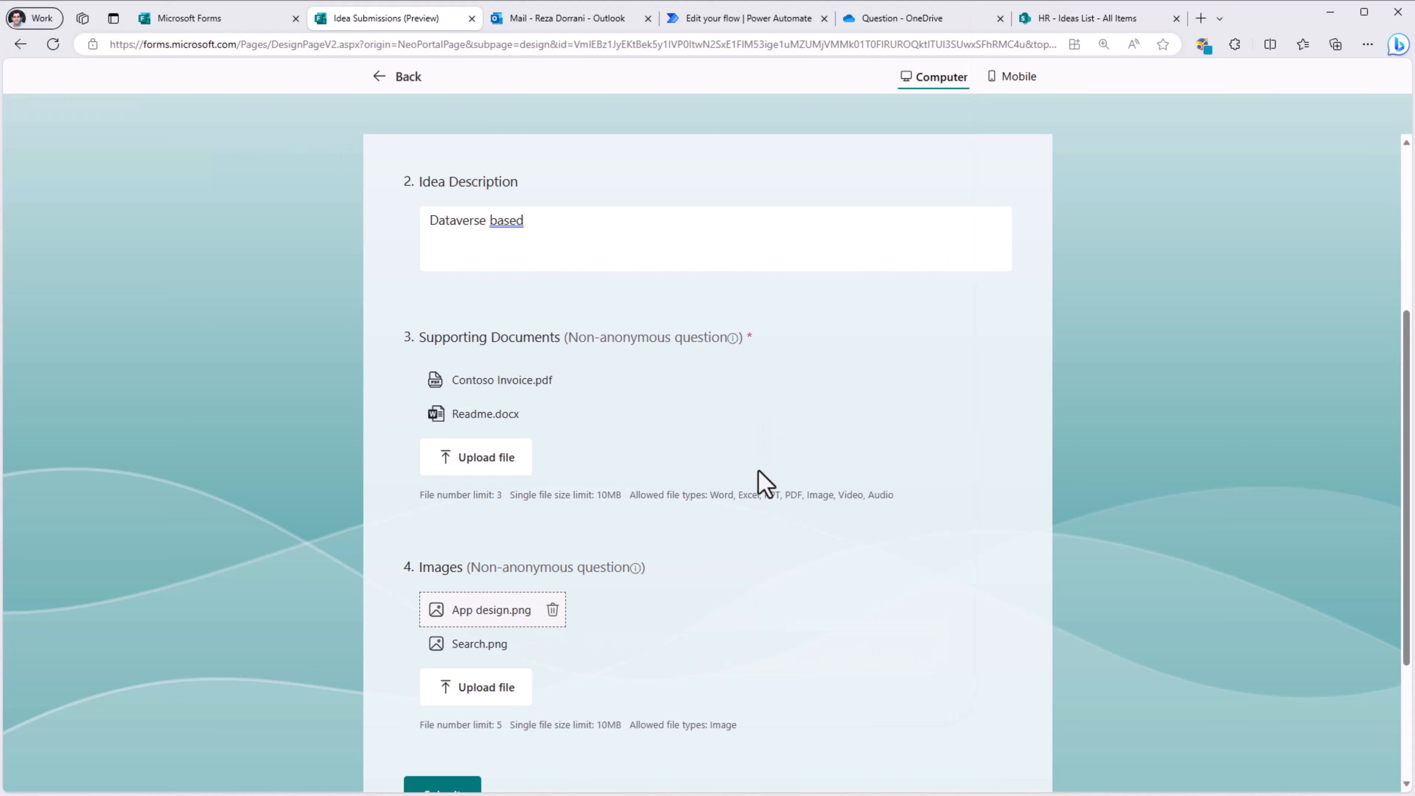
scroll(766, 455, "down", 3)
left_click(443, 599)
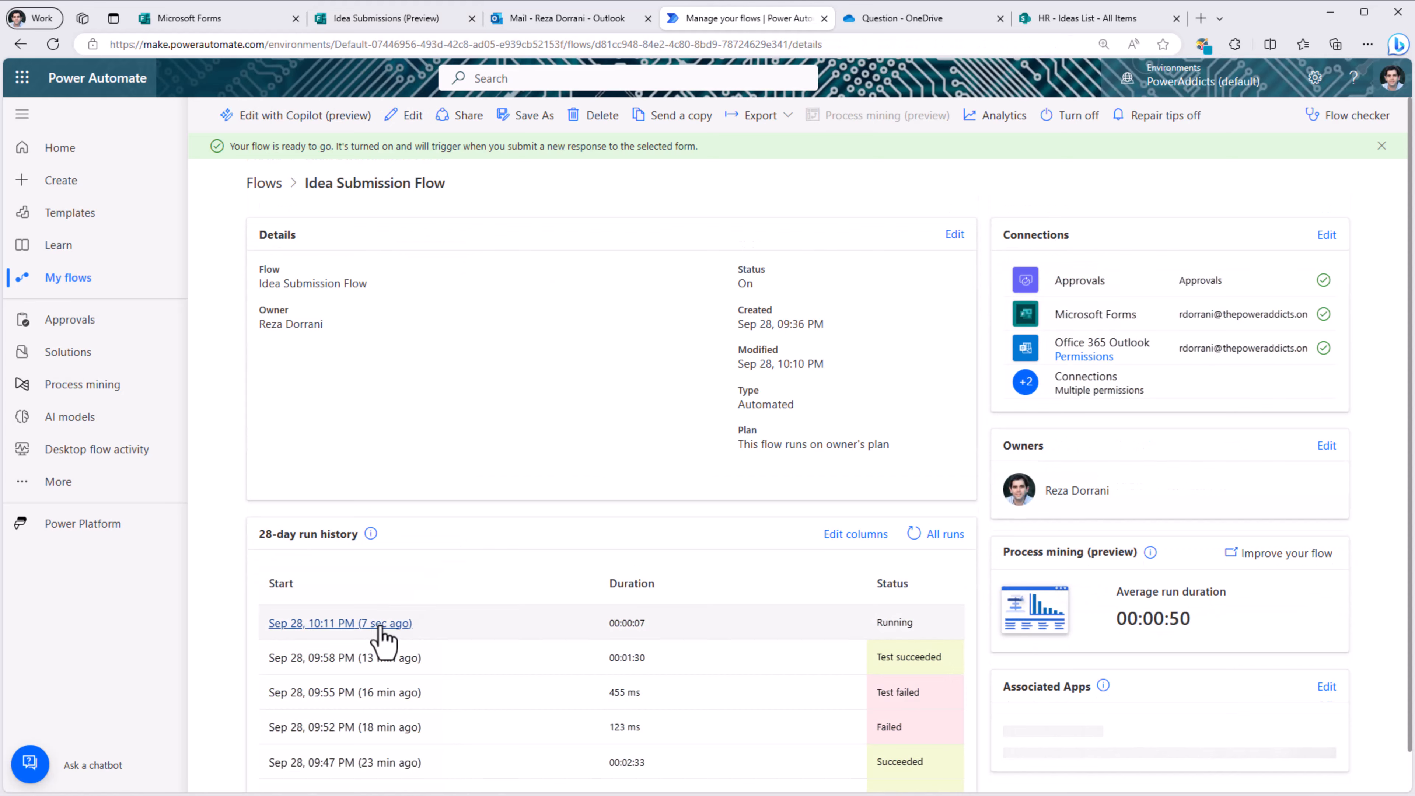
Step: Open the newest run from Sep 28, 10:11 PM in the 28-day run history
left_click(380, 624)
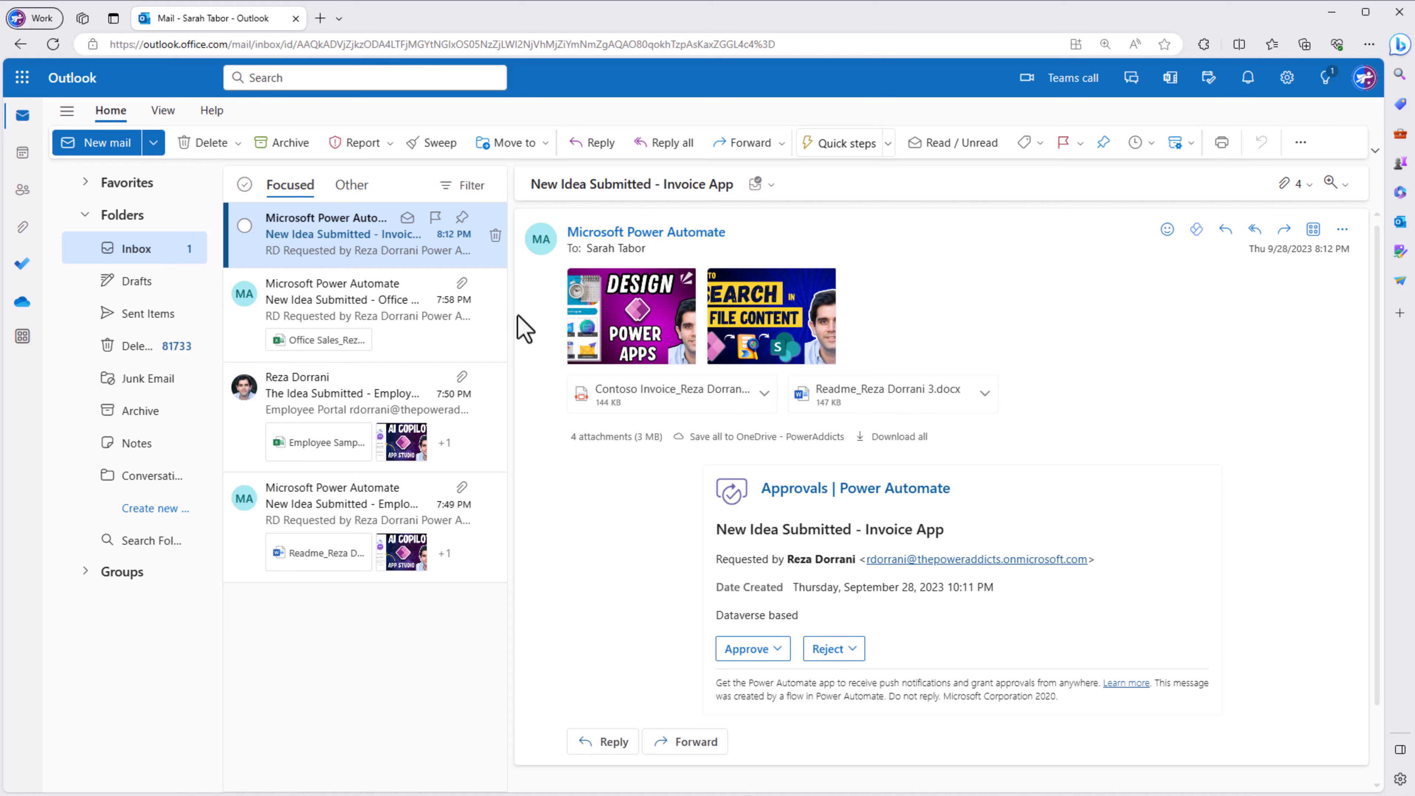
Step: Preview the attached invoice PDF, then approve the Invoice App idea with the comment 'ok'
left_click(708, 404)
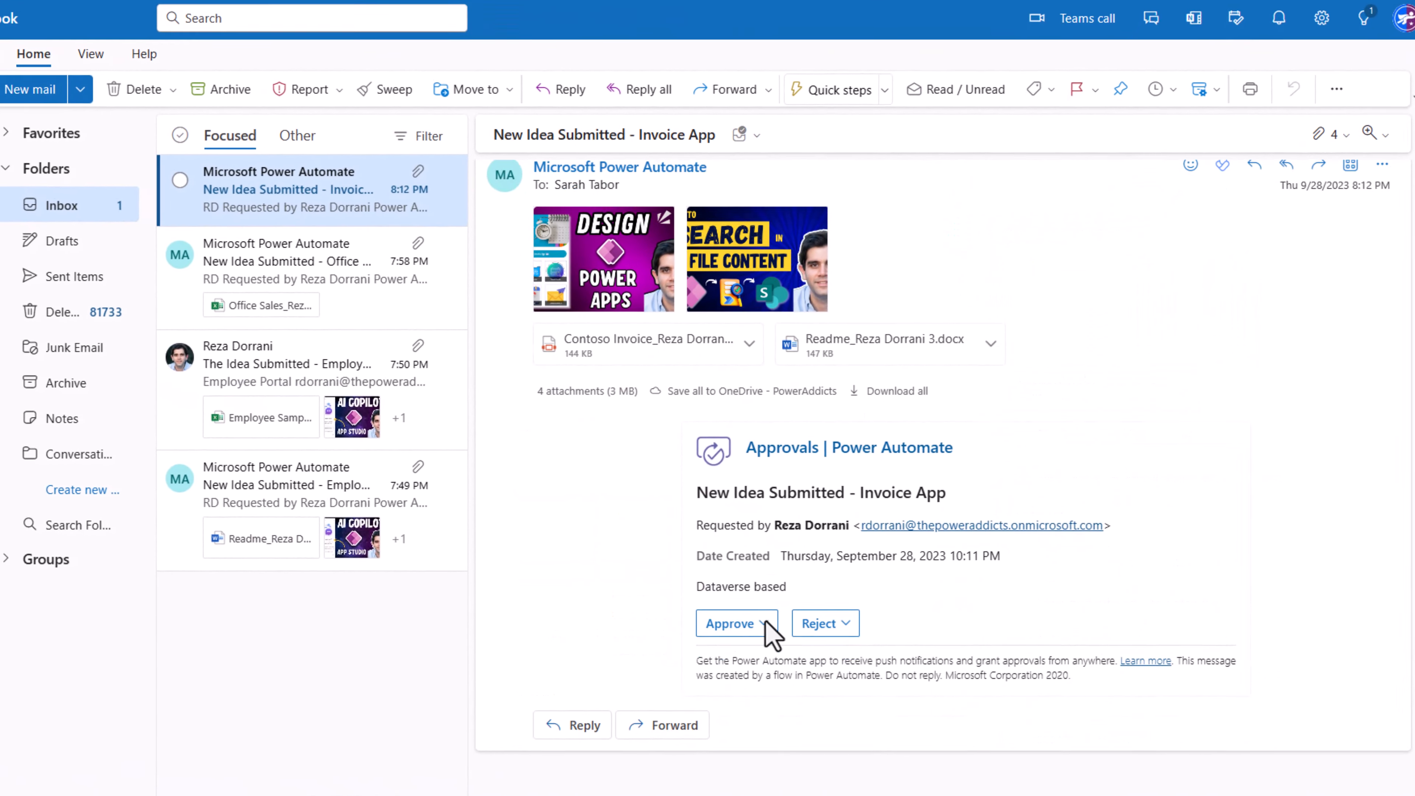
left_click(719, 536)
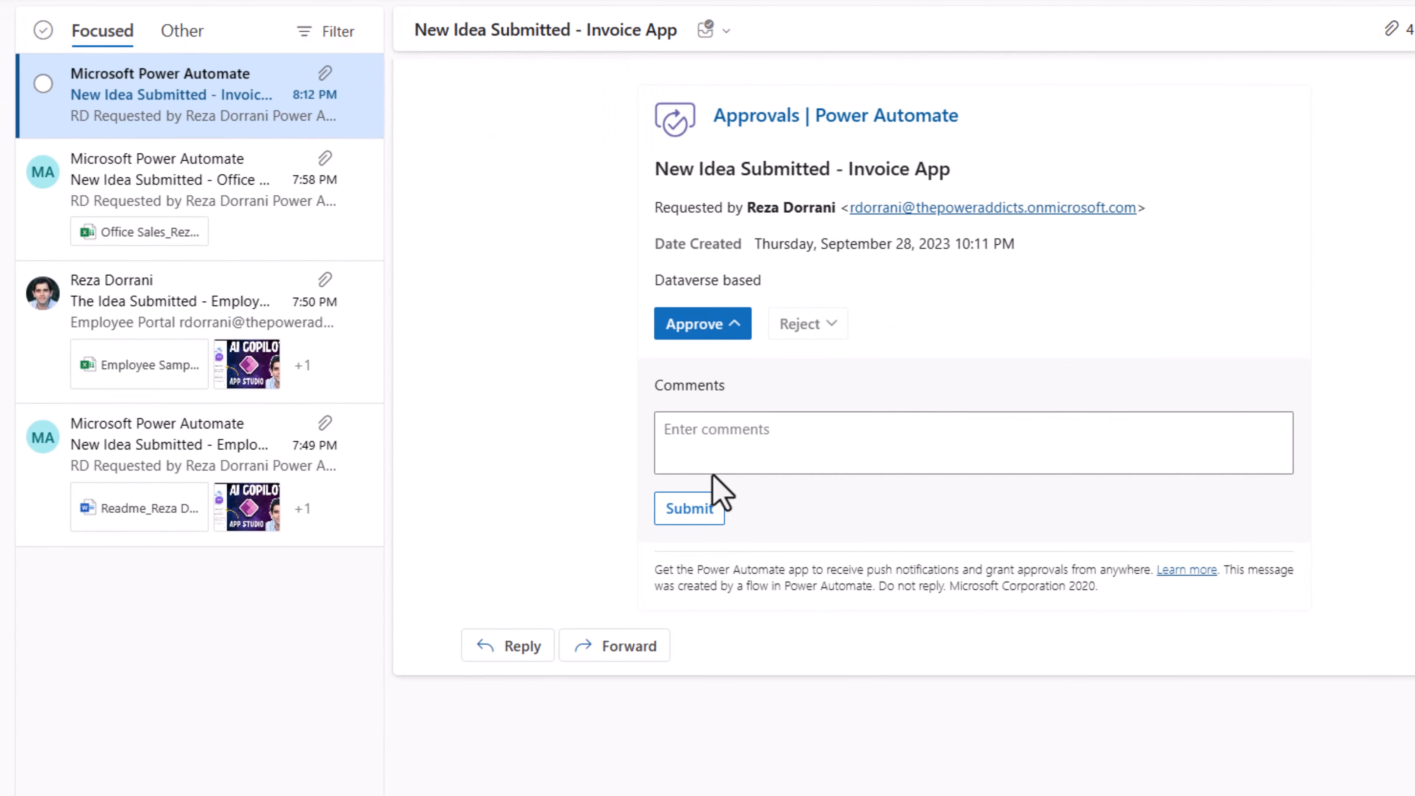
left_click(709, 446)
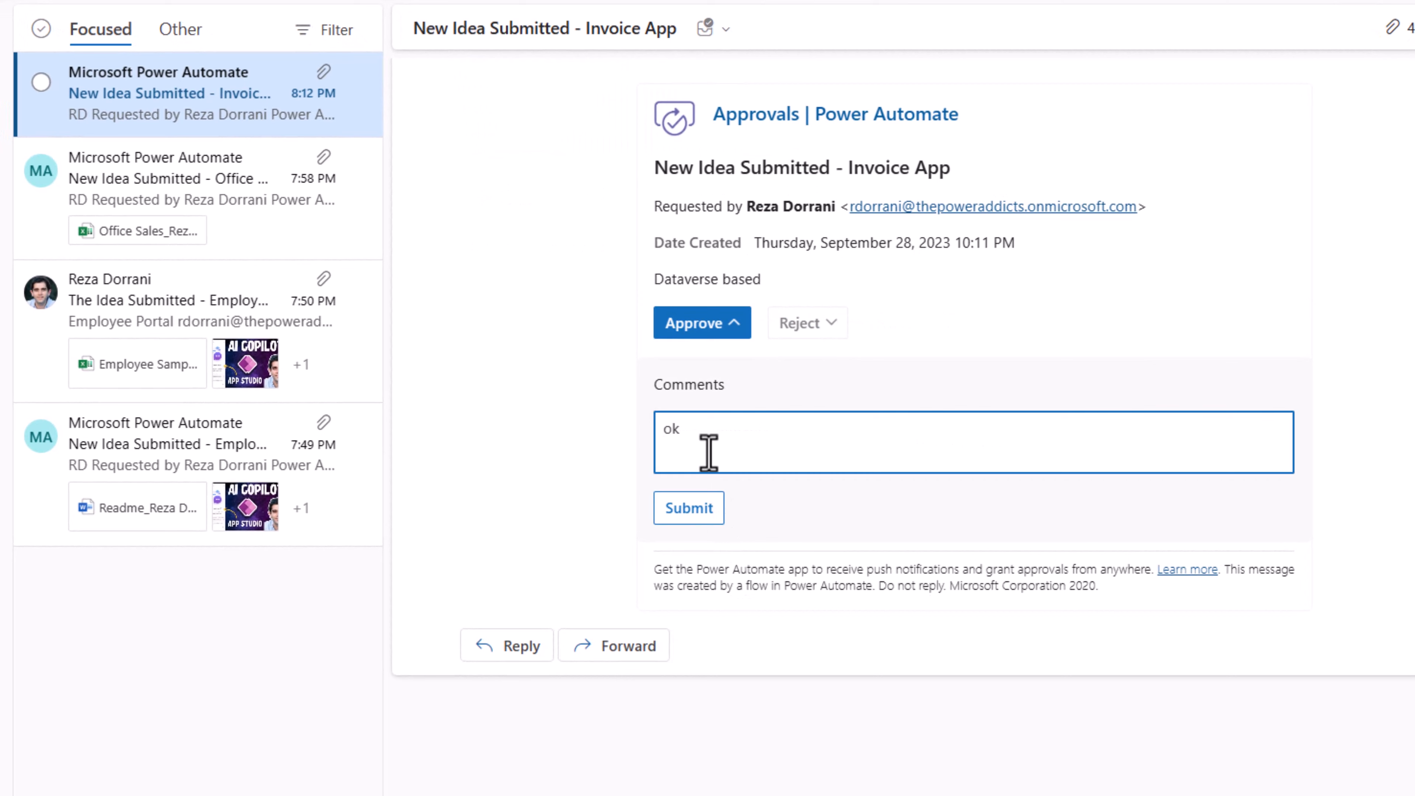
left_click(689, 508)
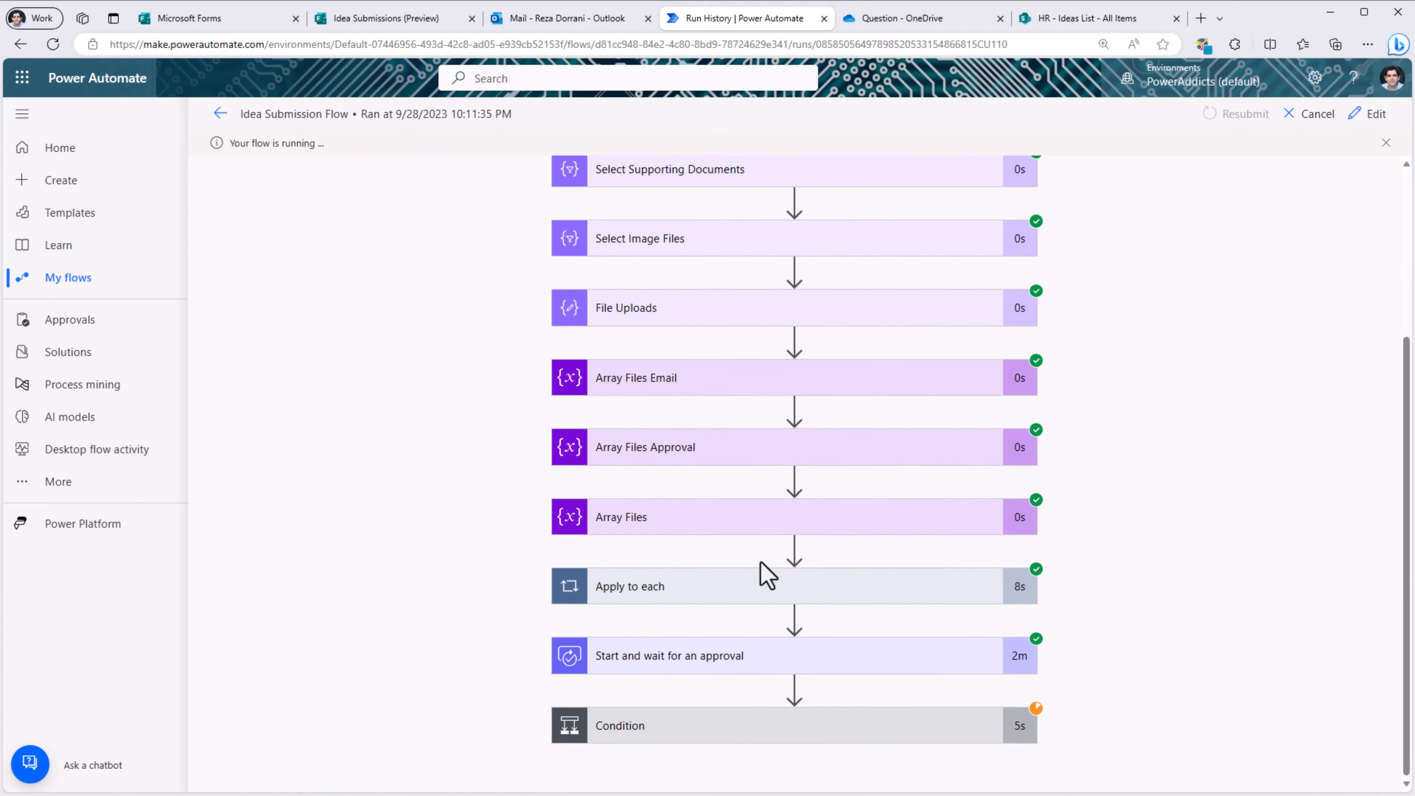
Step: Confirm the Condition took the If yes branch, then go to the HR - Ideas List tab
left_click(774, 724)
scroll(799, 499, "down", 6)
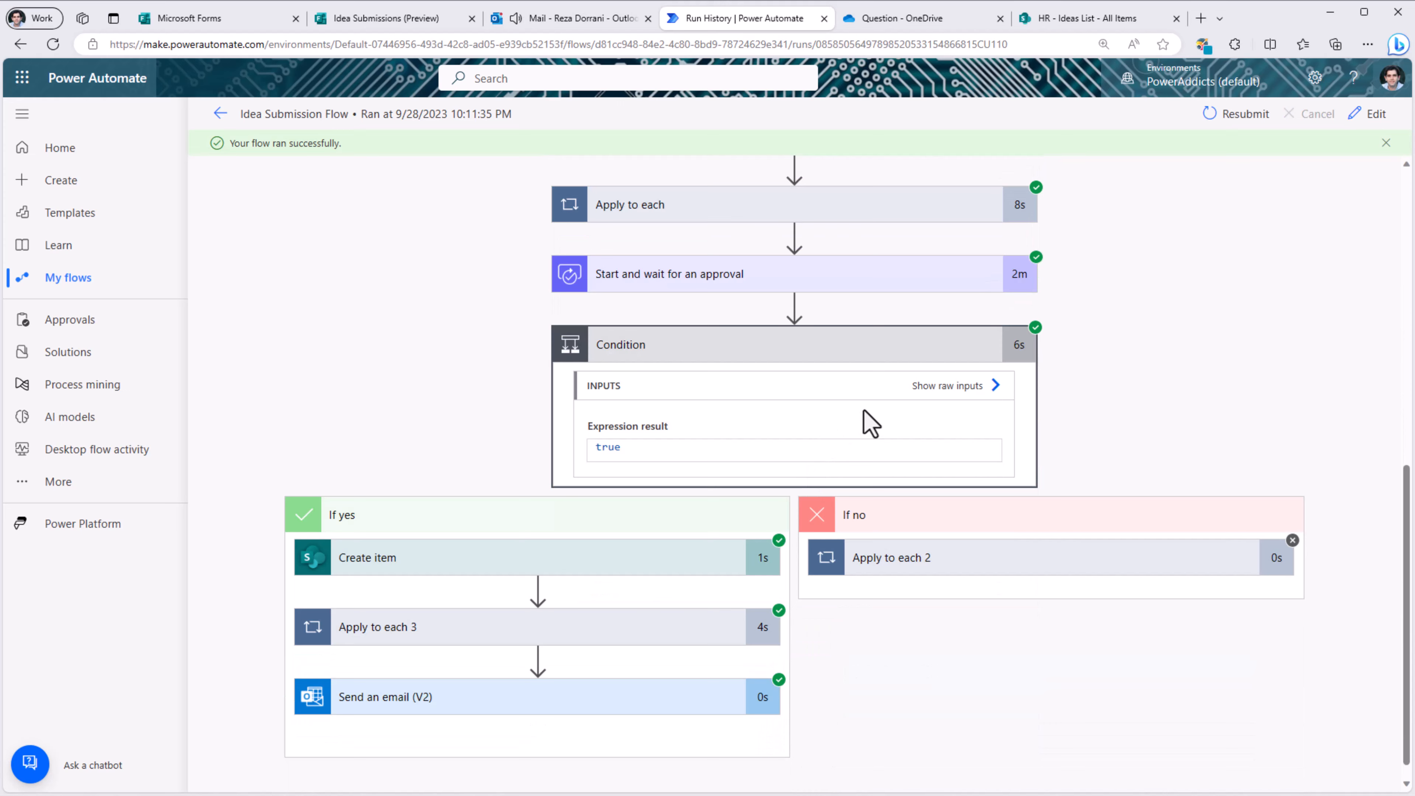
scroll(669, 491, "down", 1)
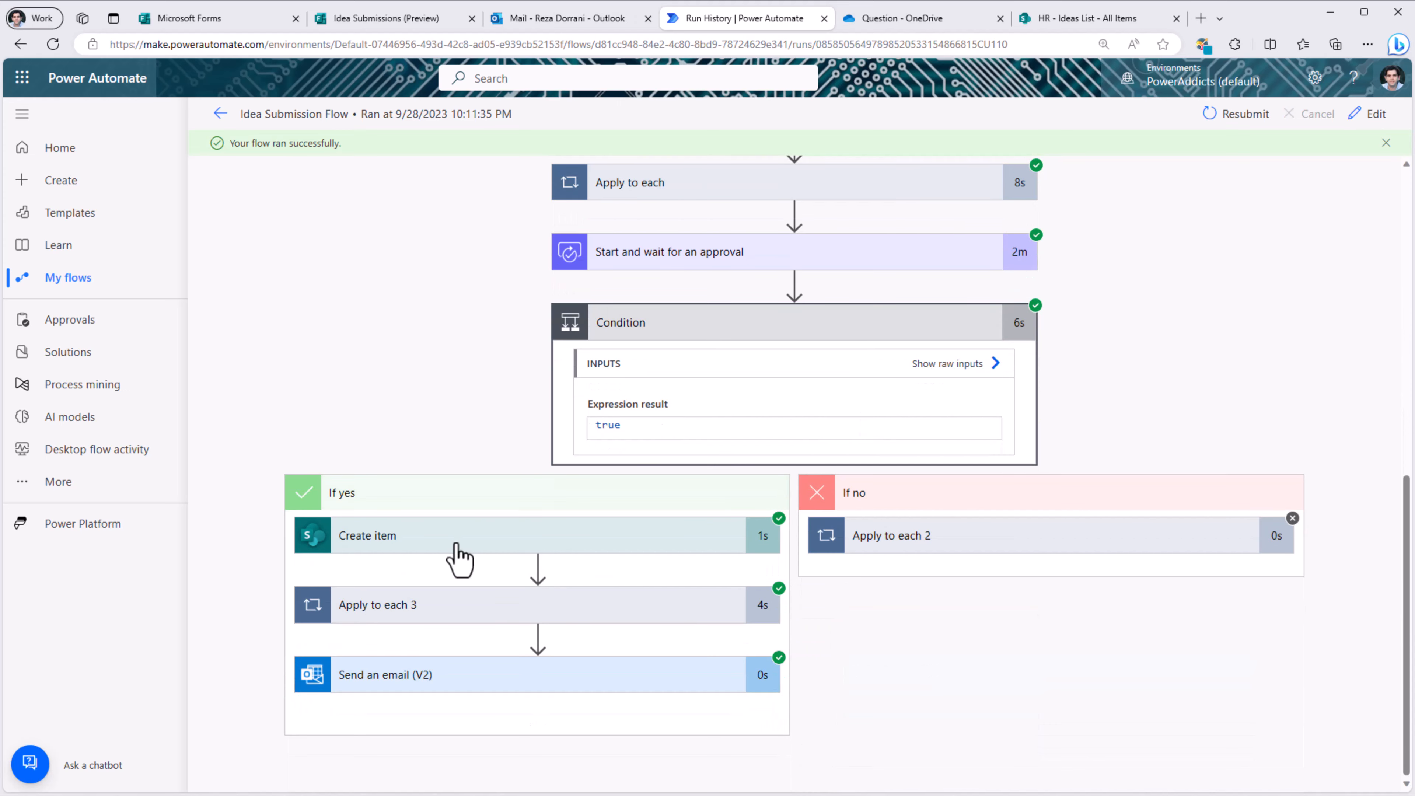
left_click(1081, 18)
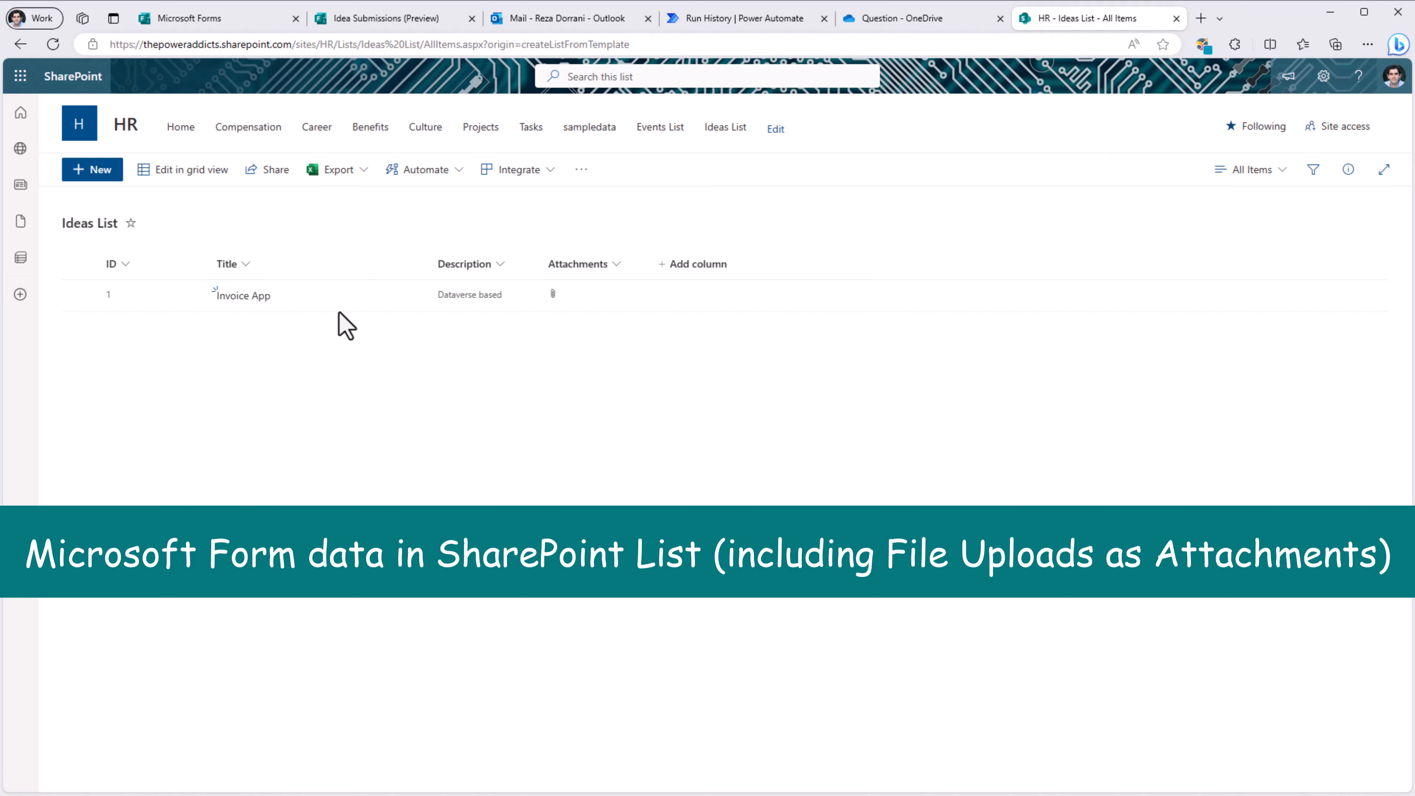
Step: Check the Invoice App item's four attachments and view the Contoso Invoice PDF
left_click(249, 304)
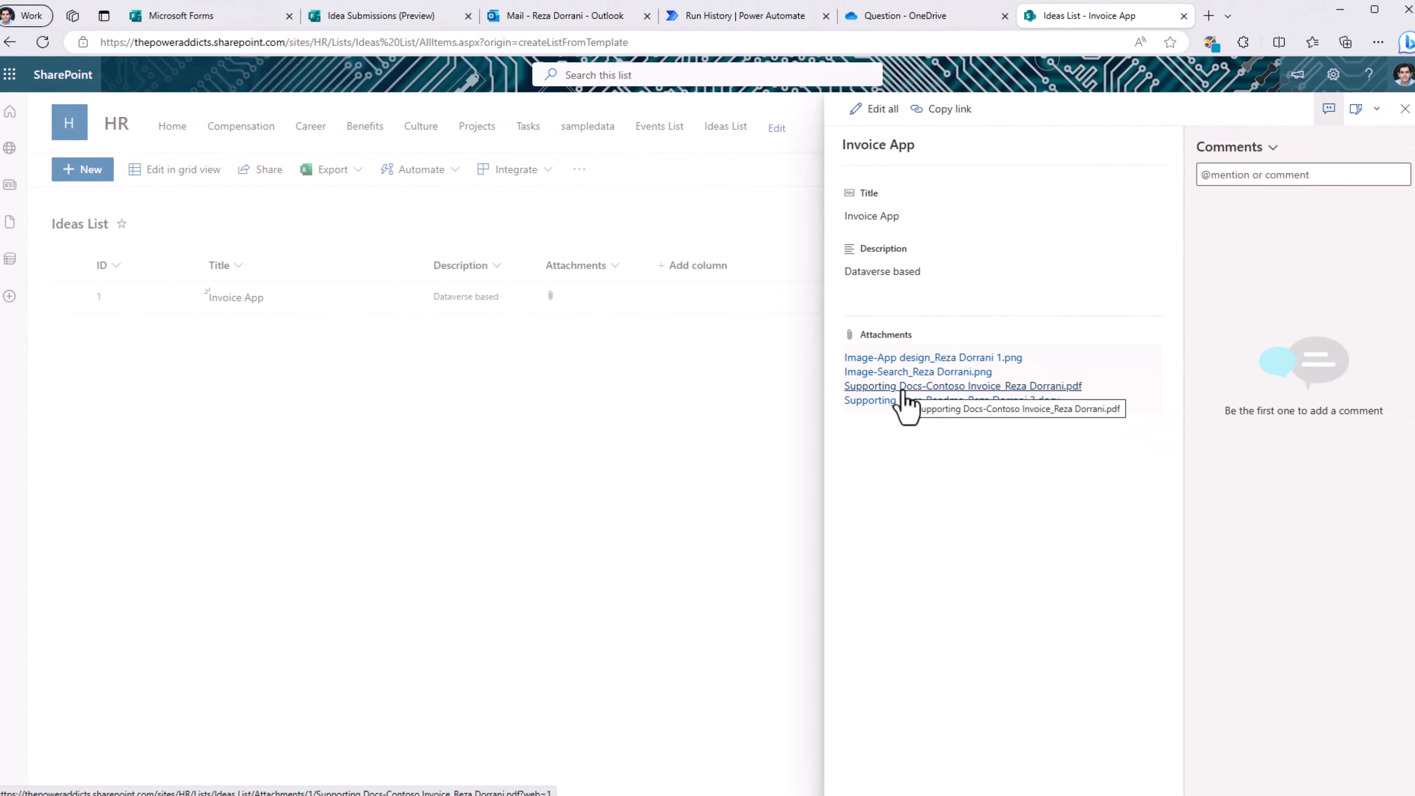
left_click(903, 391)
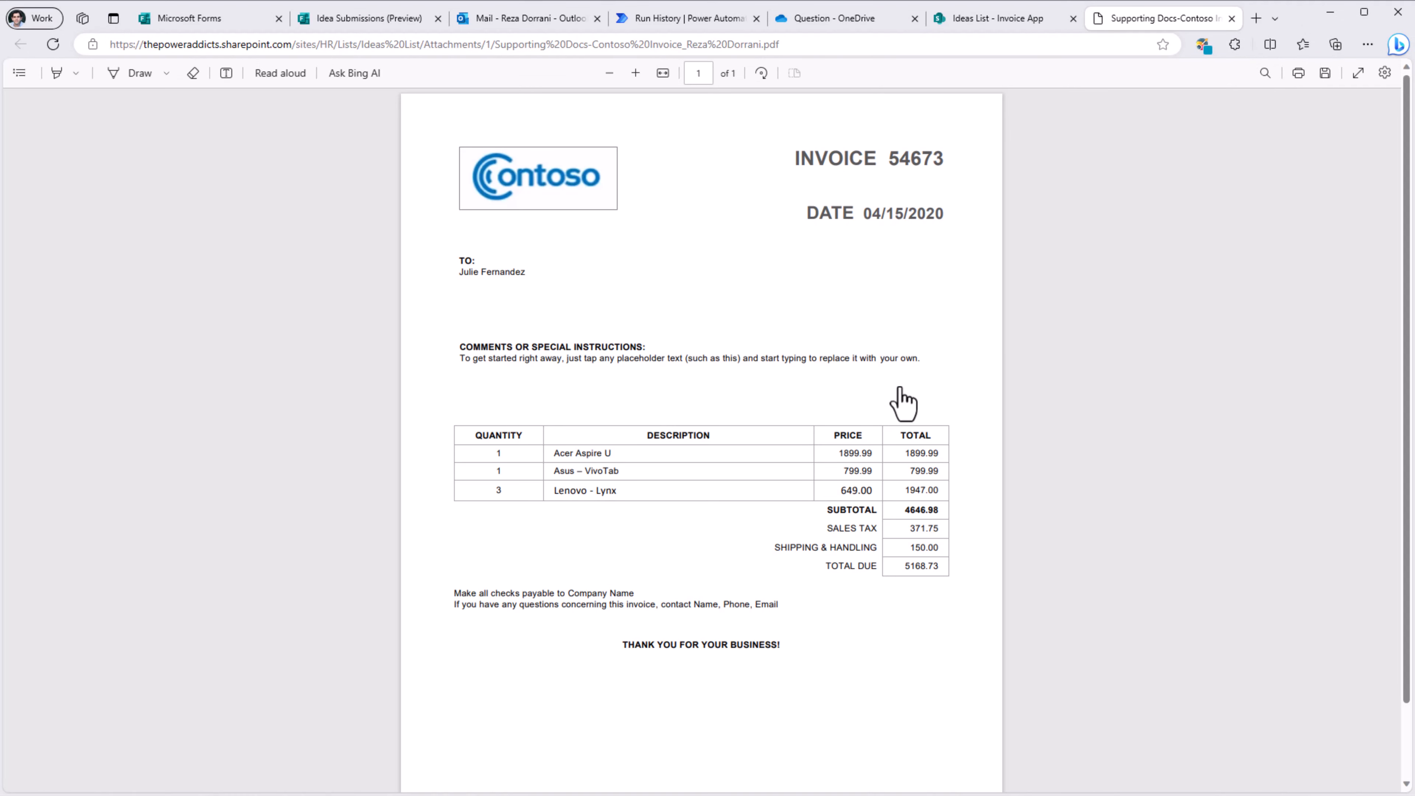
Step: Close the invoice PDF and follow the View Idea link in the 'Invoice App has been Approved!' email
key("ctrl+w")
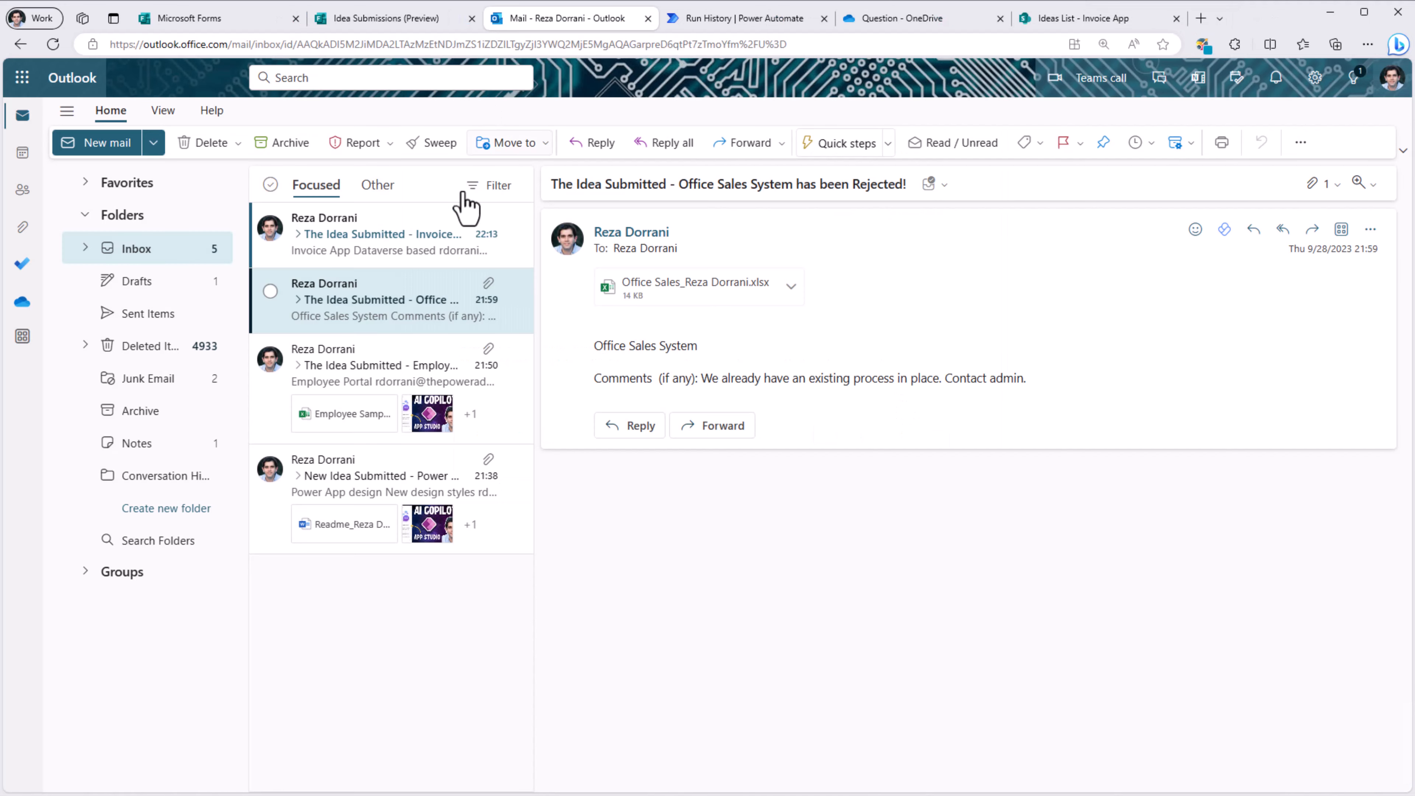
left_click(389, 247)
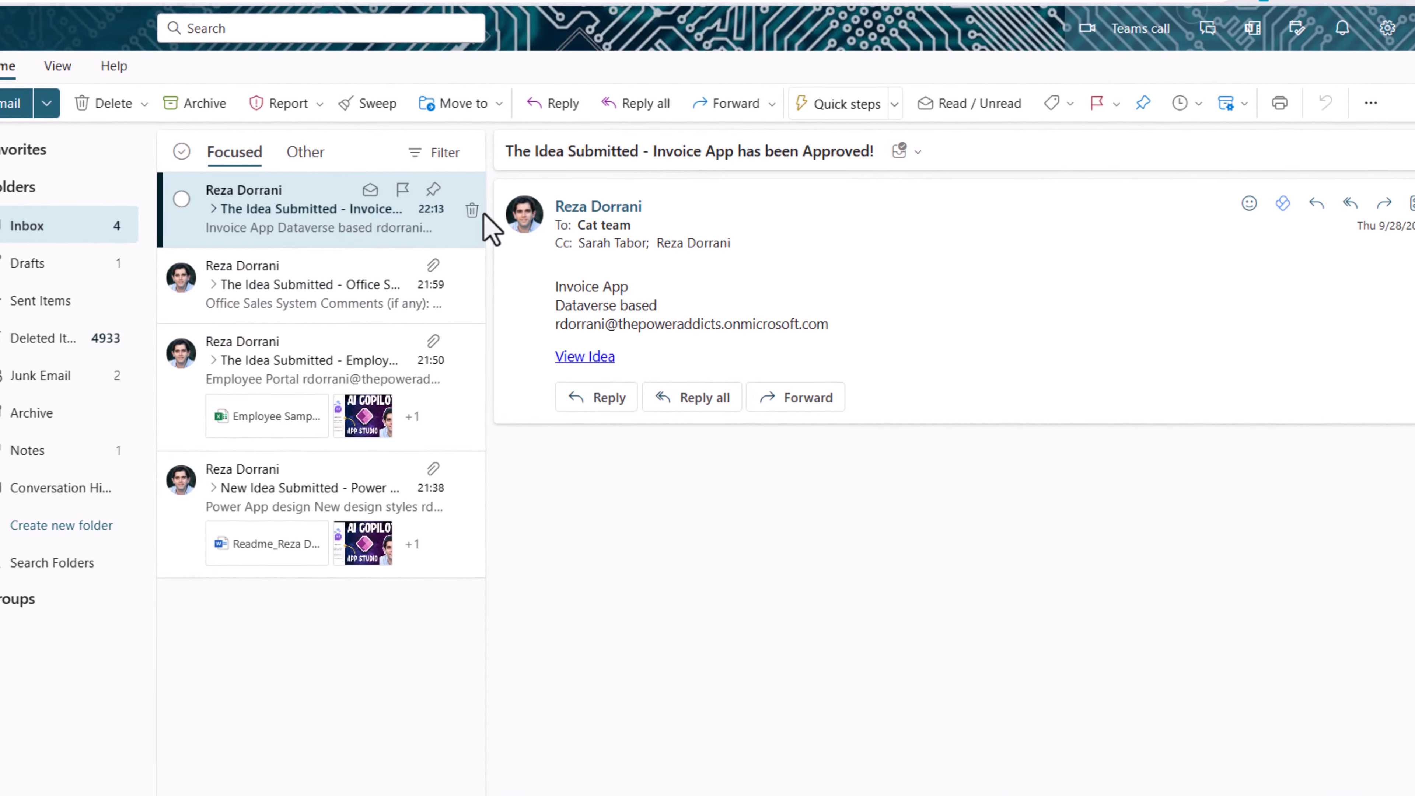
mouse_move(604, 224)
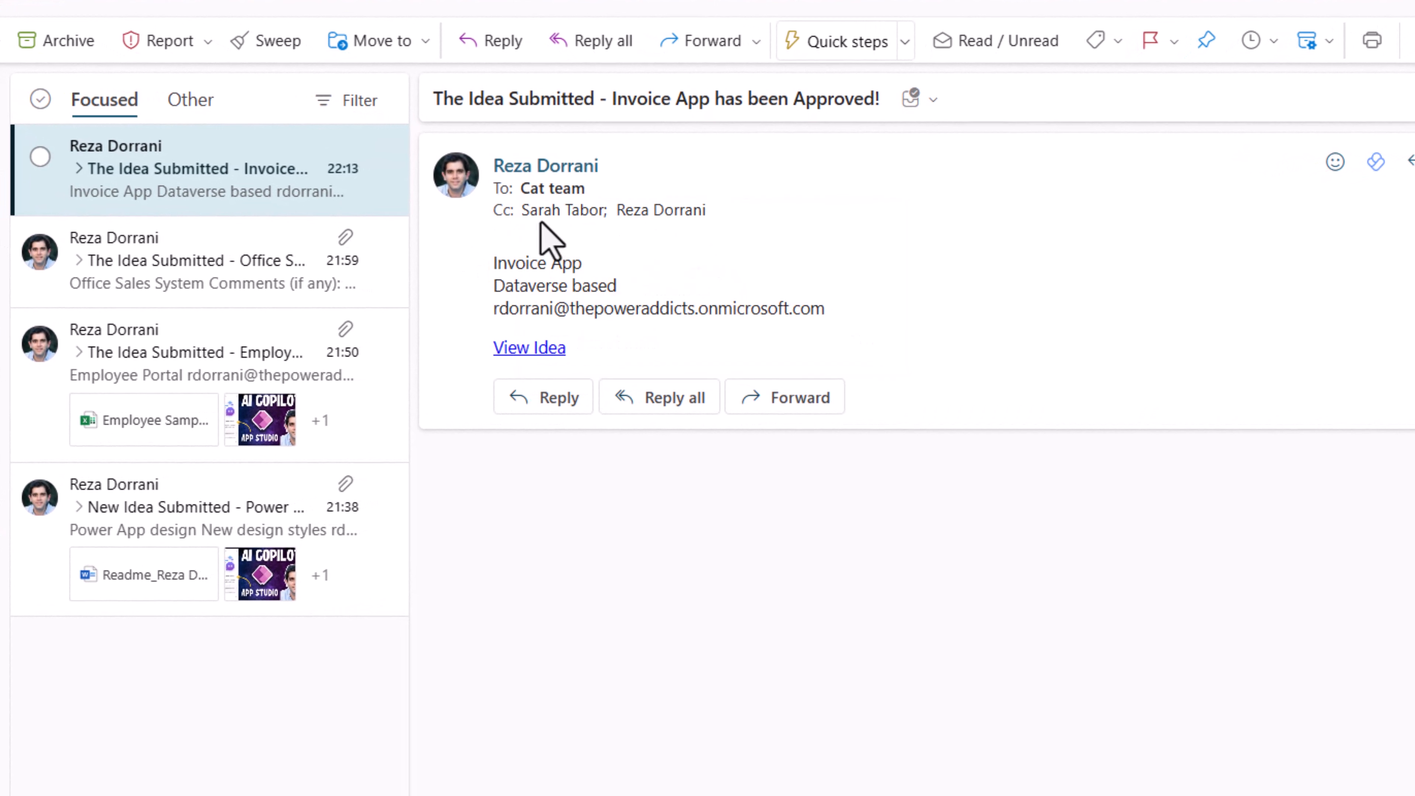
mouse_move(672, 223)
left_click(545, 352)
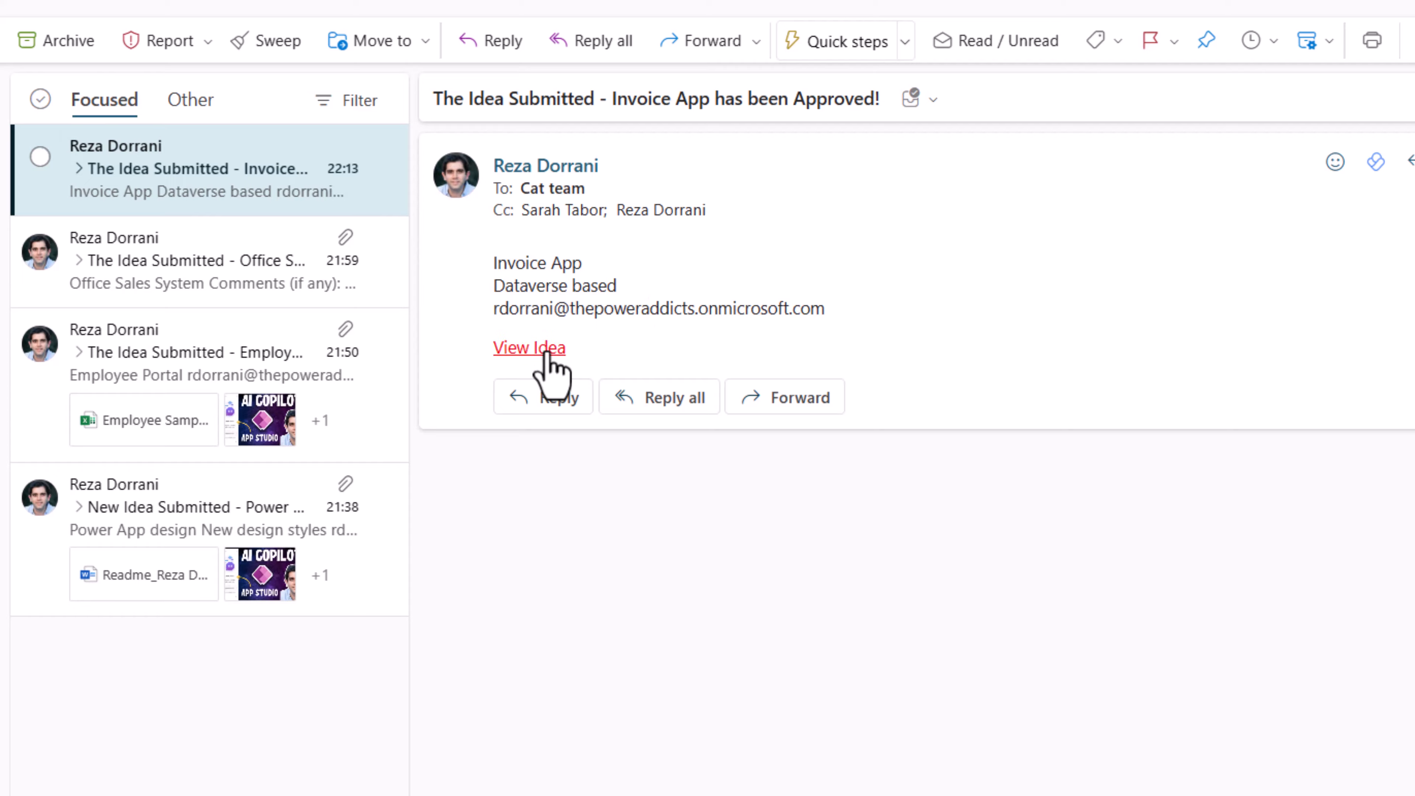